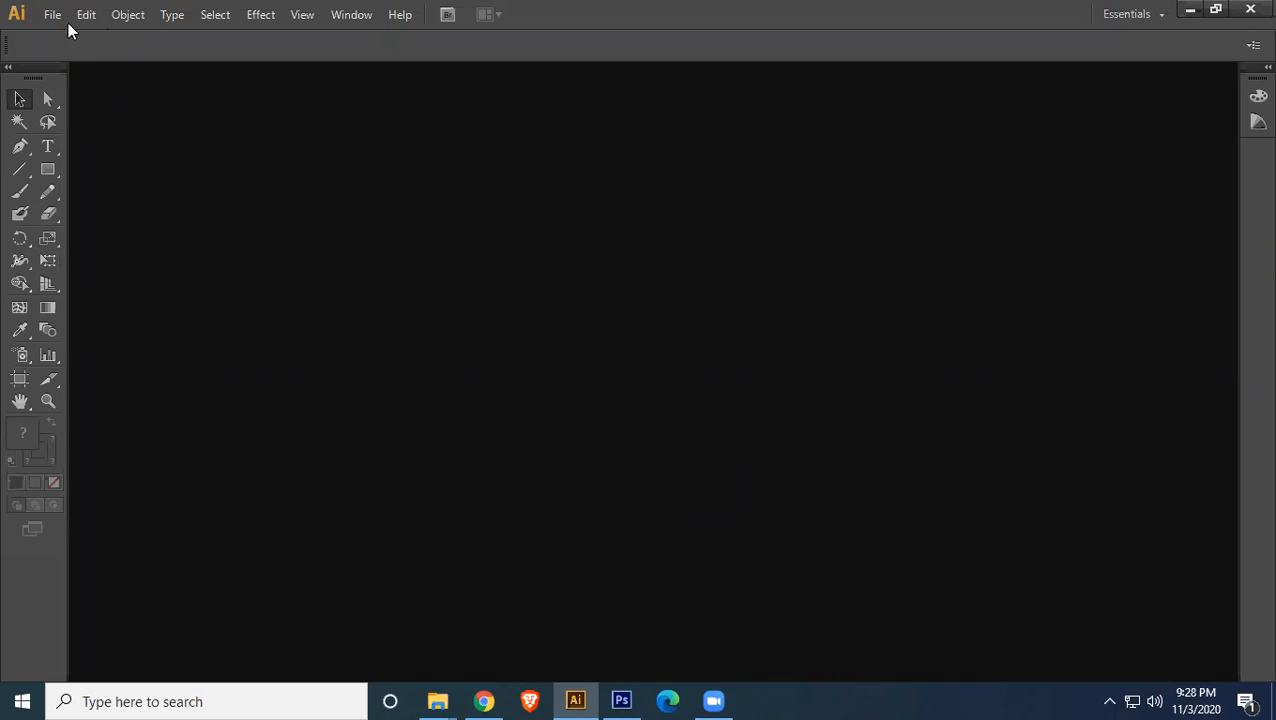
- Open the settings for a new document
{"action": "left_click", "coordinate": [55, 17]}
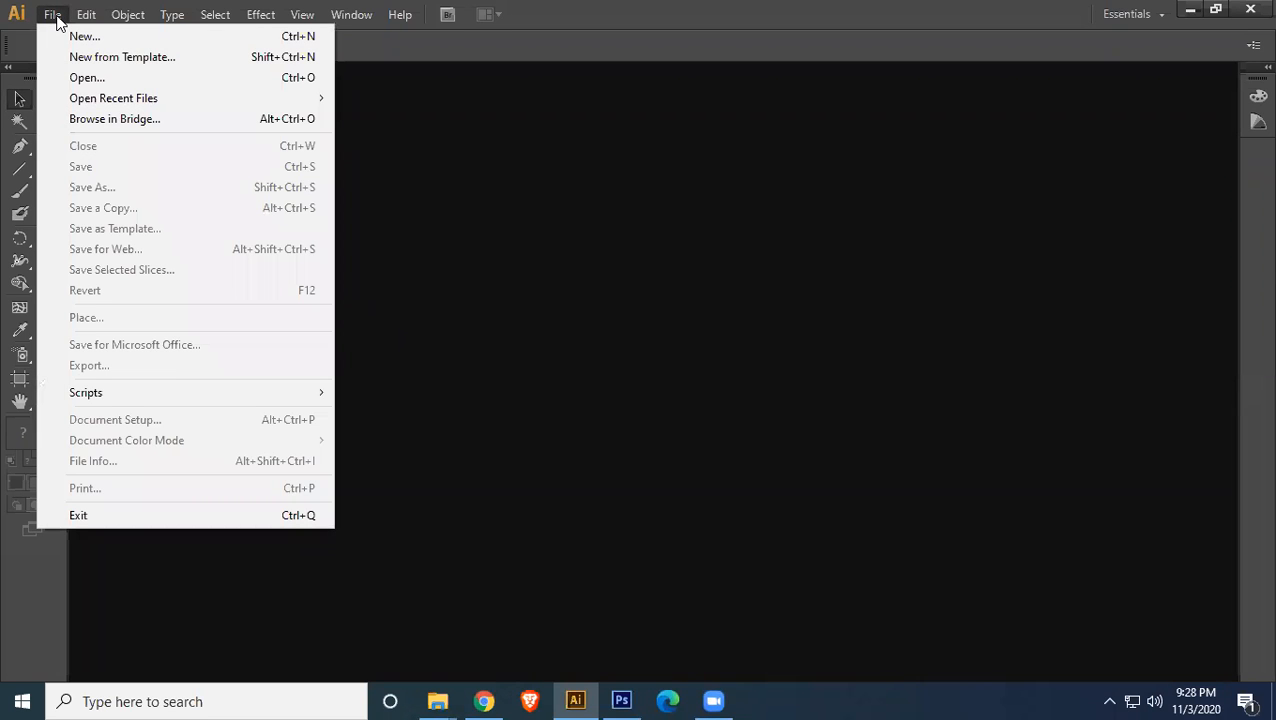
{"action": "left_click", "coordinate": [78, 36]}
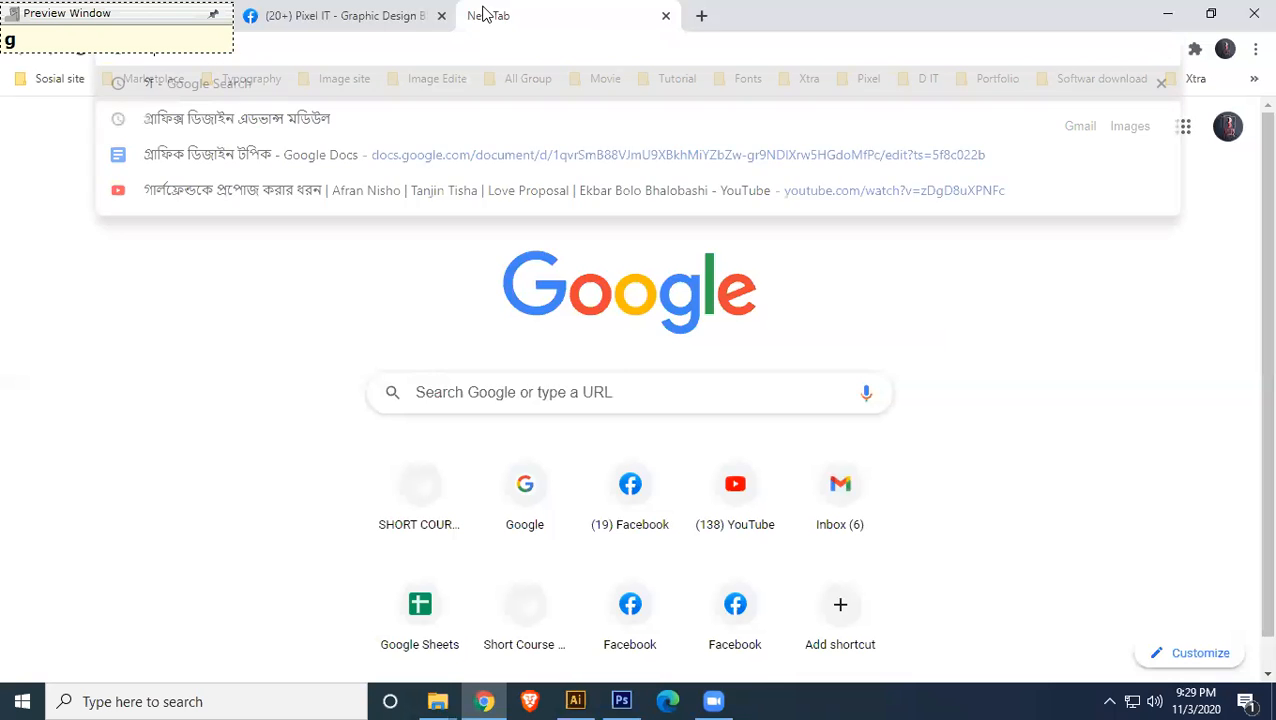
- Switch to Chrome, search Google Images for "tri fold brochure" and preview the VectorStock template with blue rectangles
{"action": "key", "text": "BackSpace"}
{"action": "type", "text": "g"}
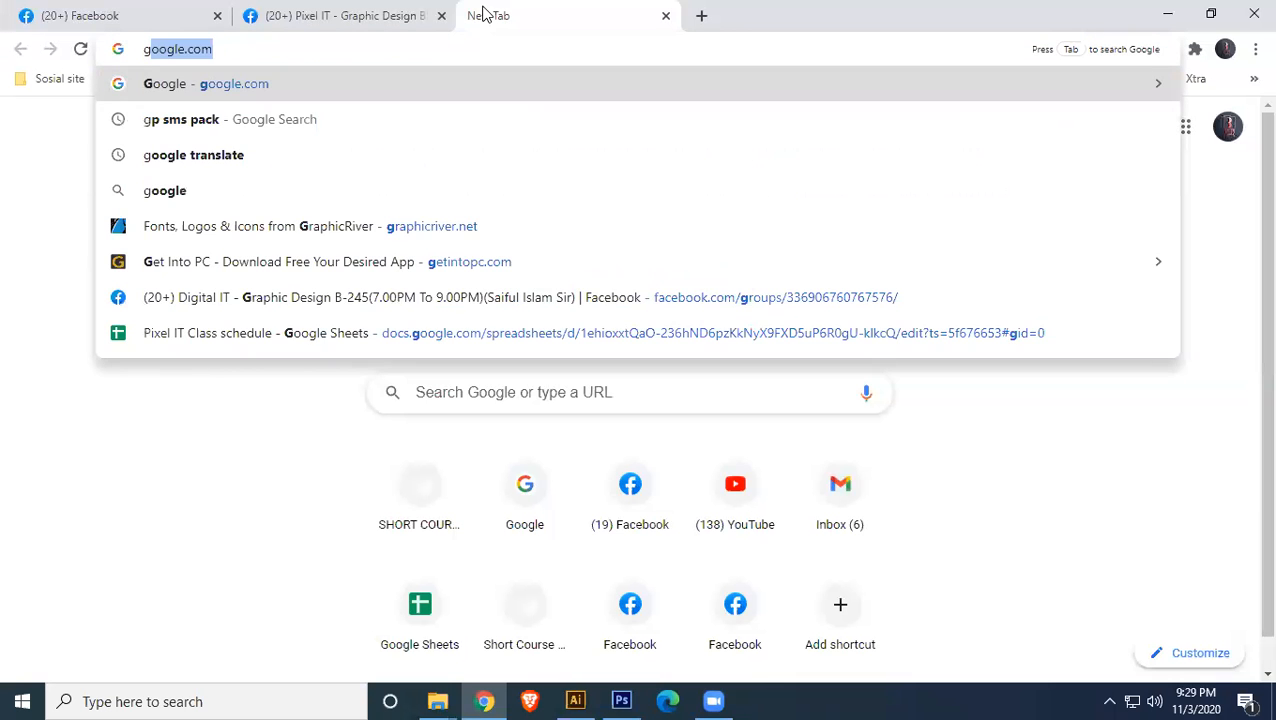
{"action": "key", "text": "Return"}
{"action": "type", "text": "t"}
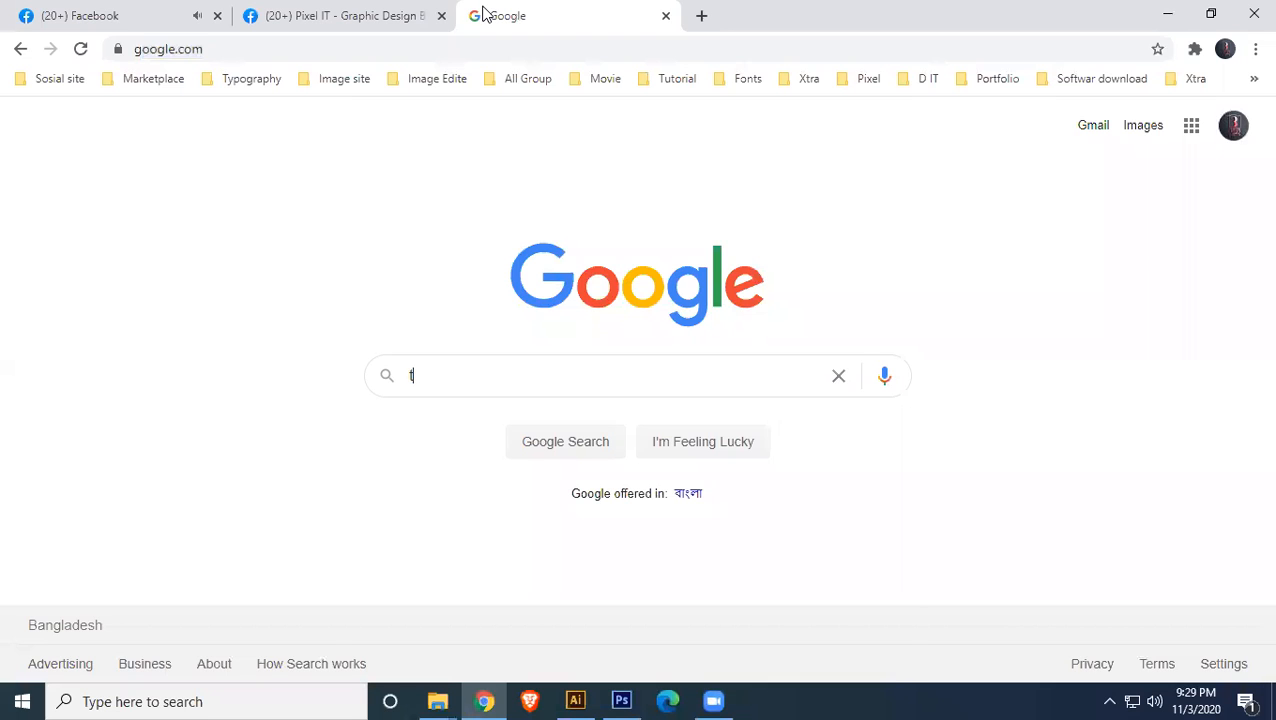
{"action": "type", "text": "ri fold brochure"}
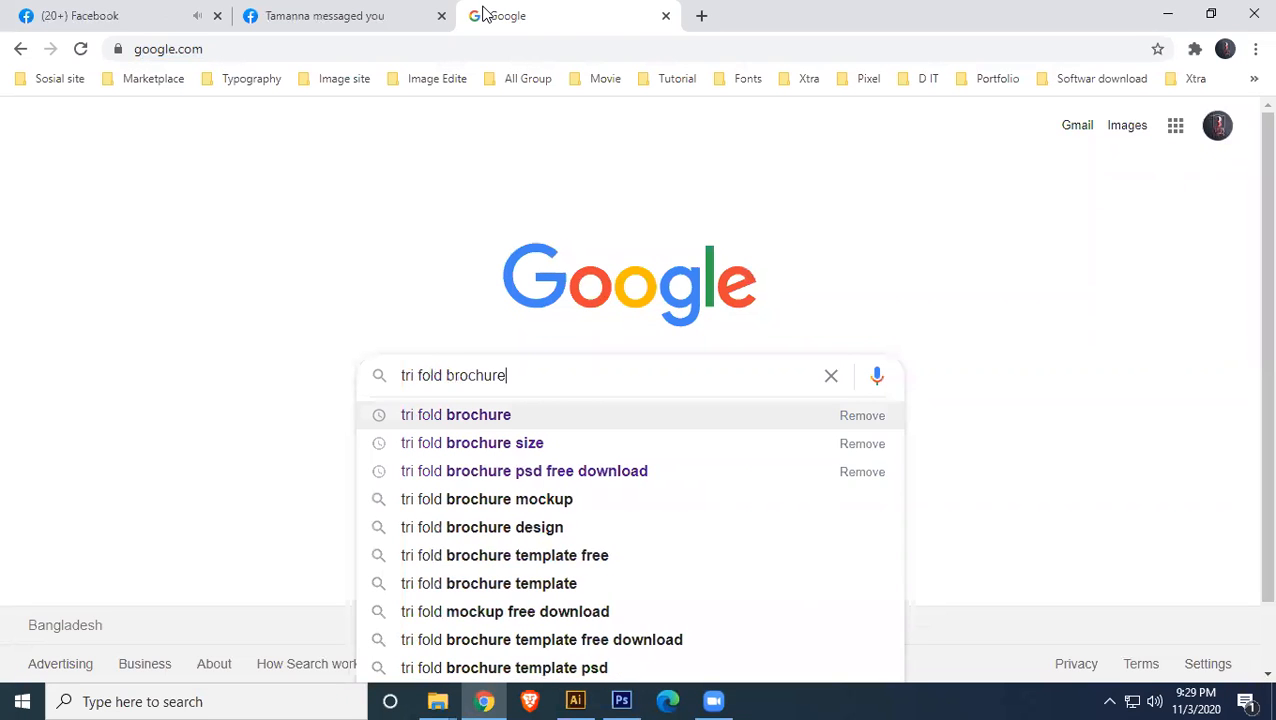
{"action": "key", "text": "Return"}
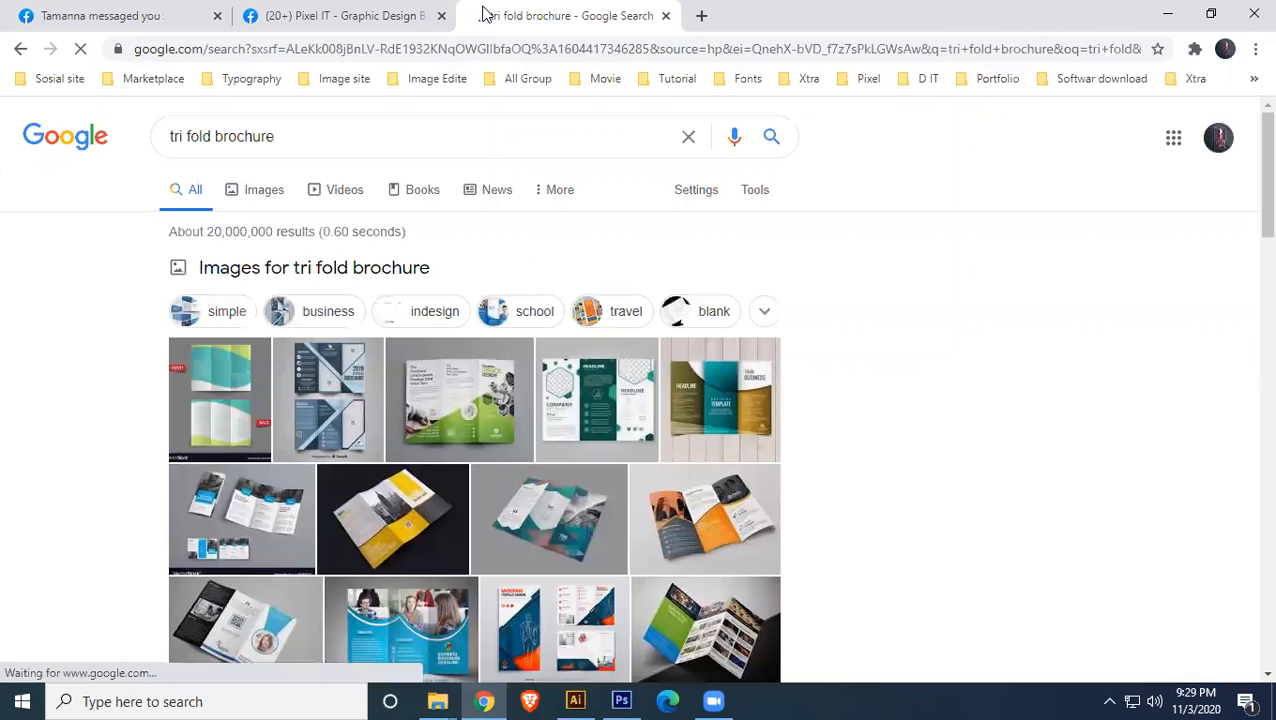
{"action": "left_click", "coordinate": [266, 189]}
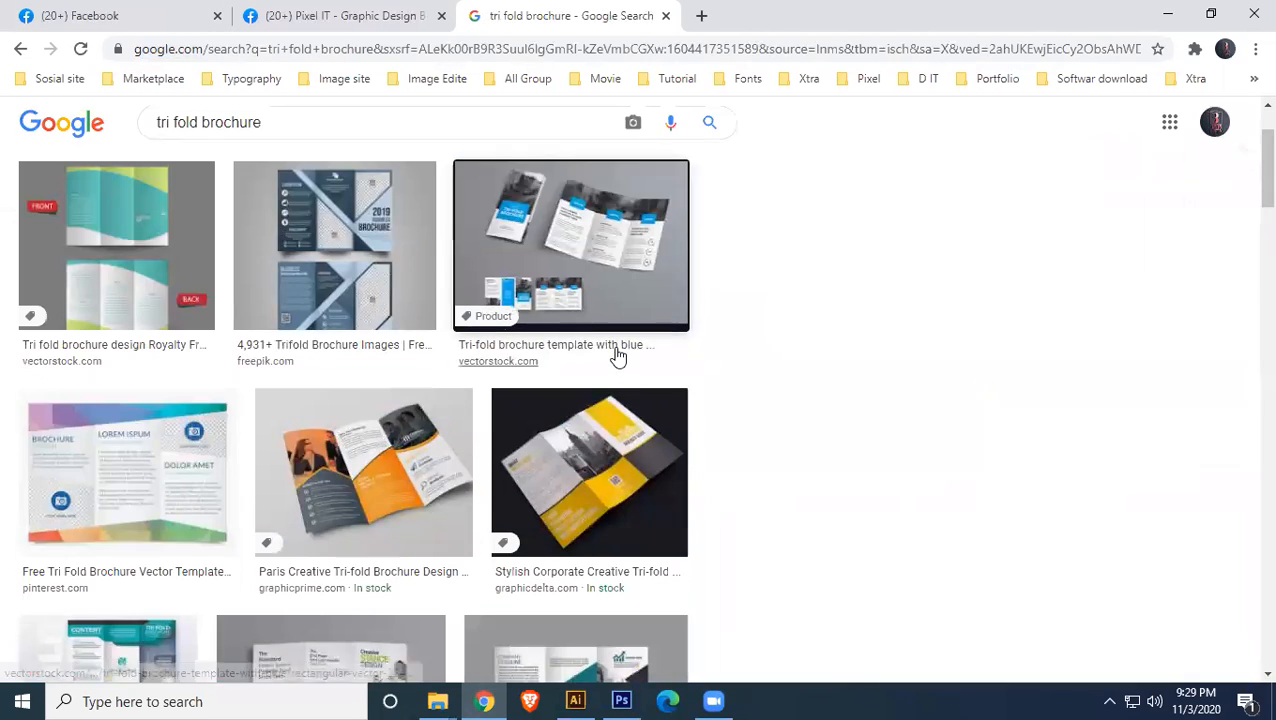
{"action": "left_click", "coordinate": [618, 356]}
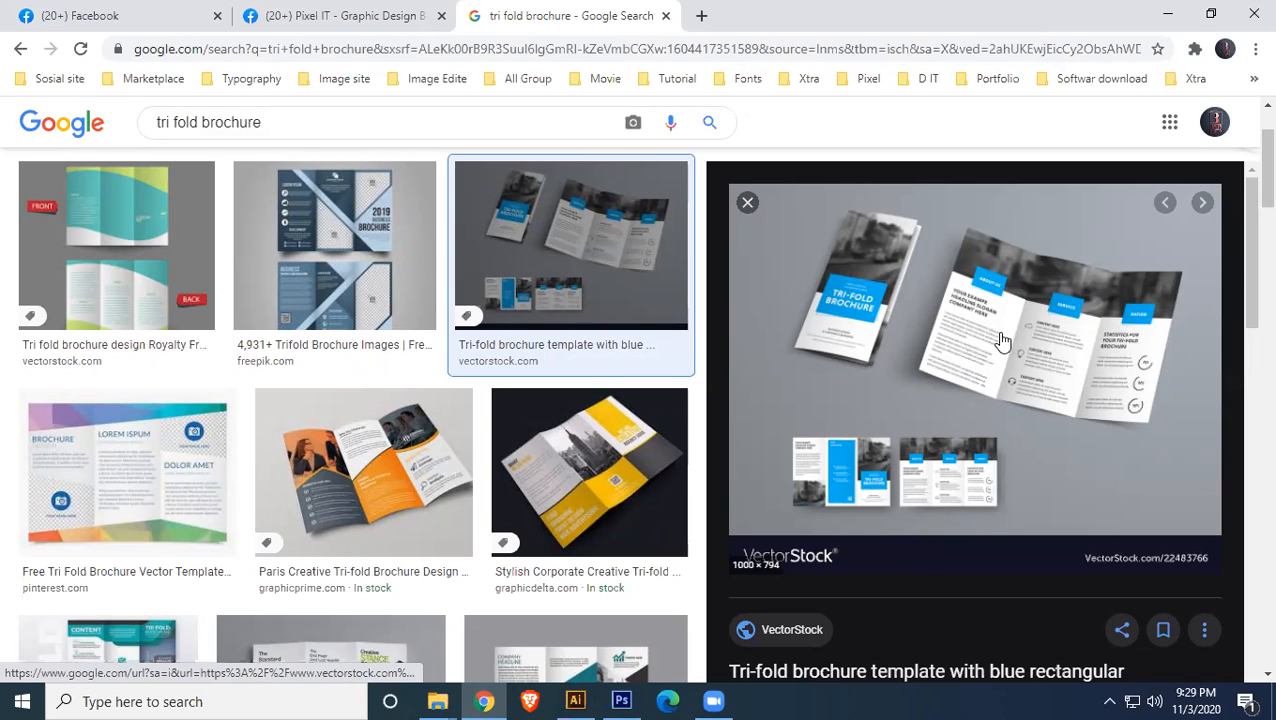
{"action": "left_click", "coordinate": [747, 203]}
- Search Google Images for "tri fold brochure size" and examine the Pinterest diagram of outside and inside panel dimensions
{"action": "left_click", "coordinate": [290, 121]}
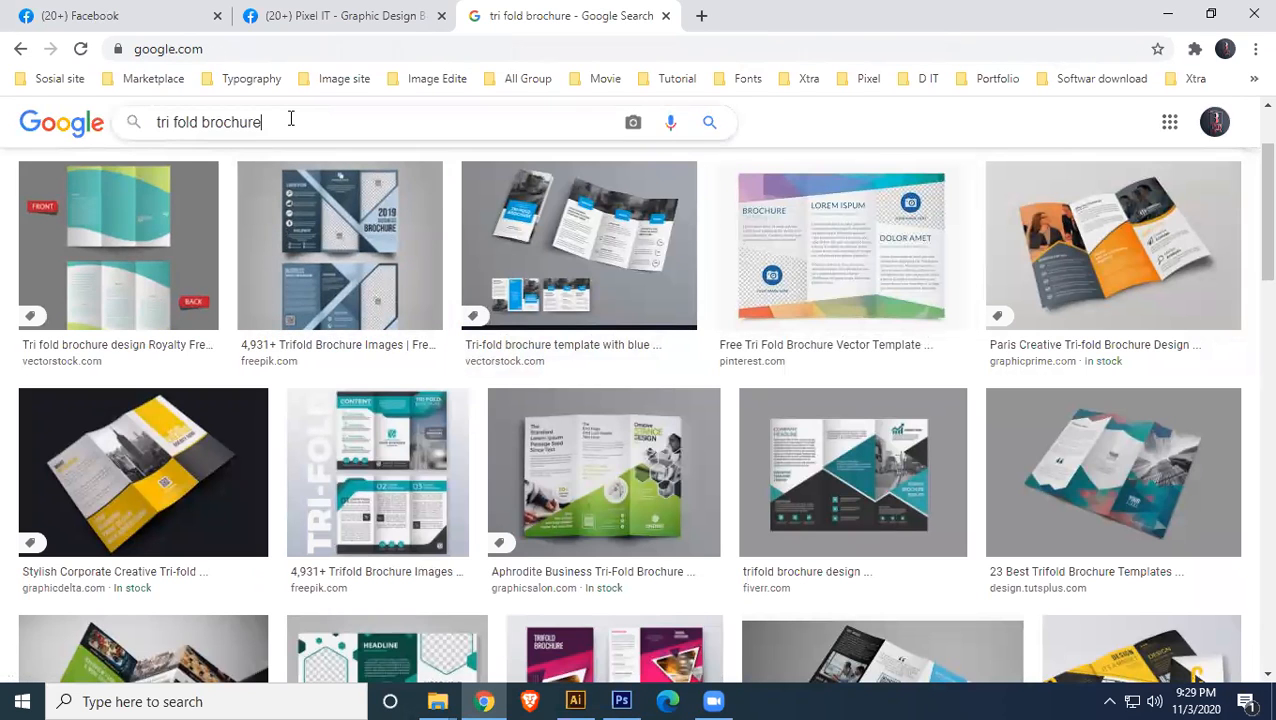
{"action": "type", "text": "size"}
{"action": "key", "text": "Return"}
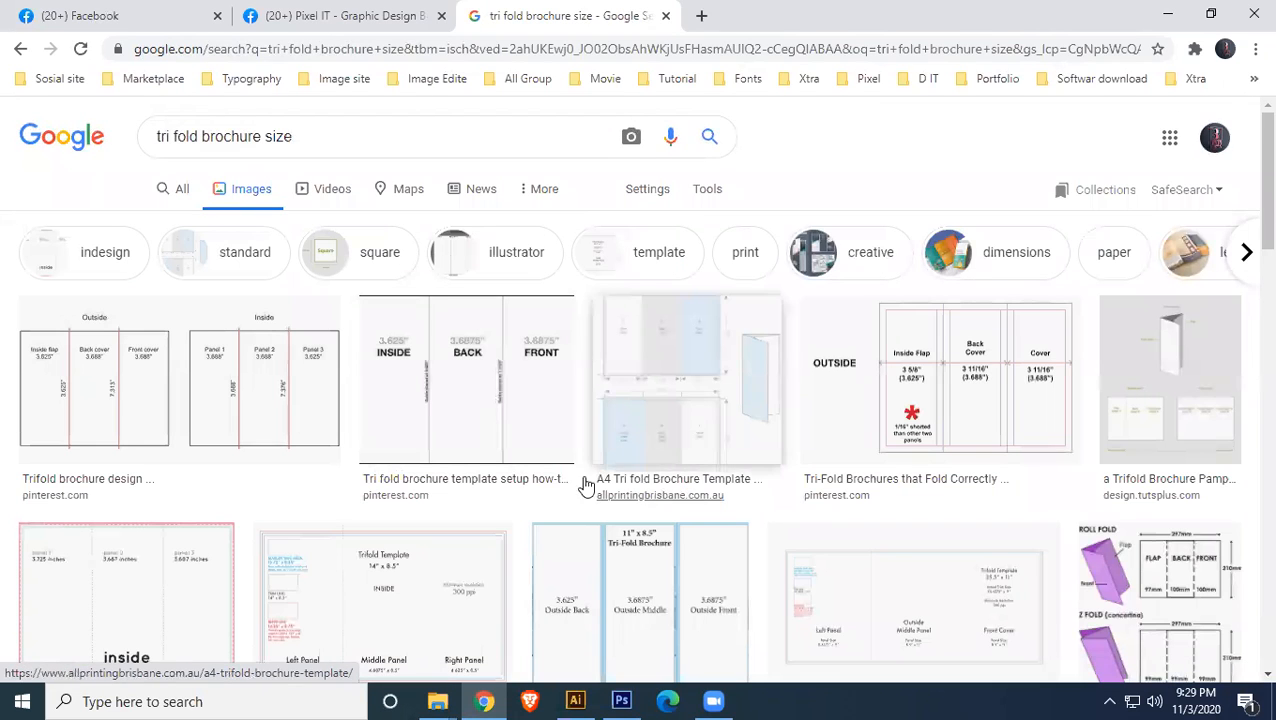
{"action": "left_click", "coordinate": [238, 334]}
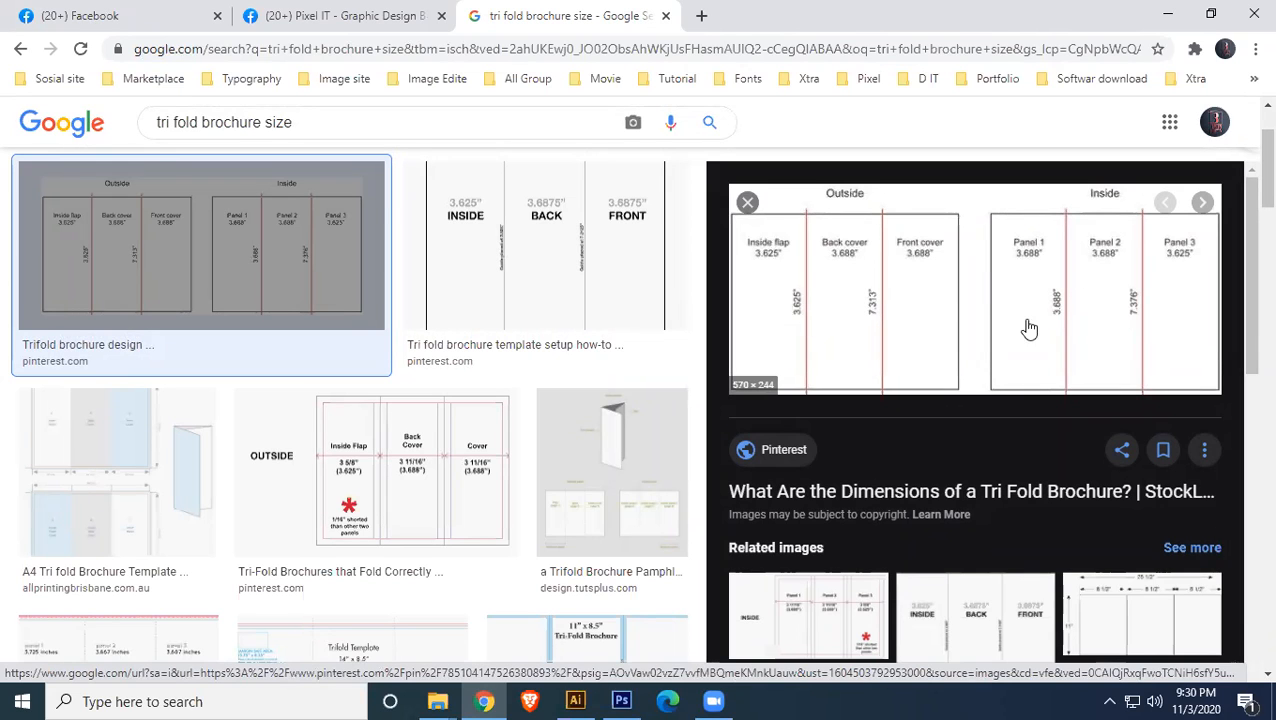
{"action": "scroll", "coordinate": [957, 396], "scroll_direction": "down", "scroll_amount": 3}
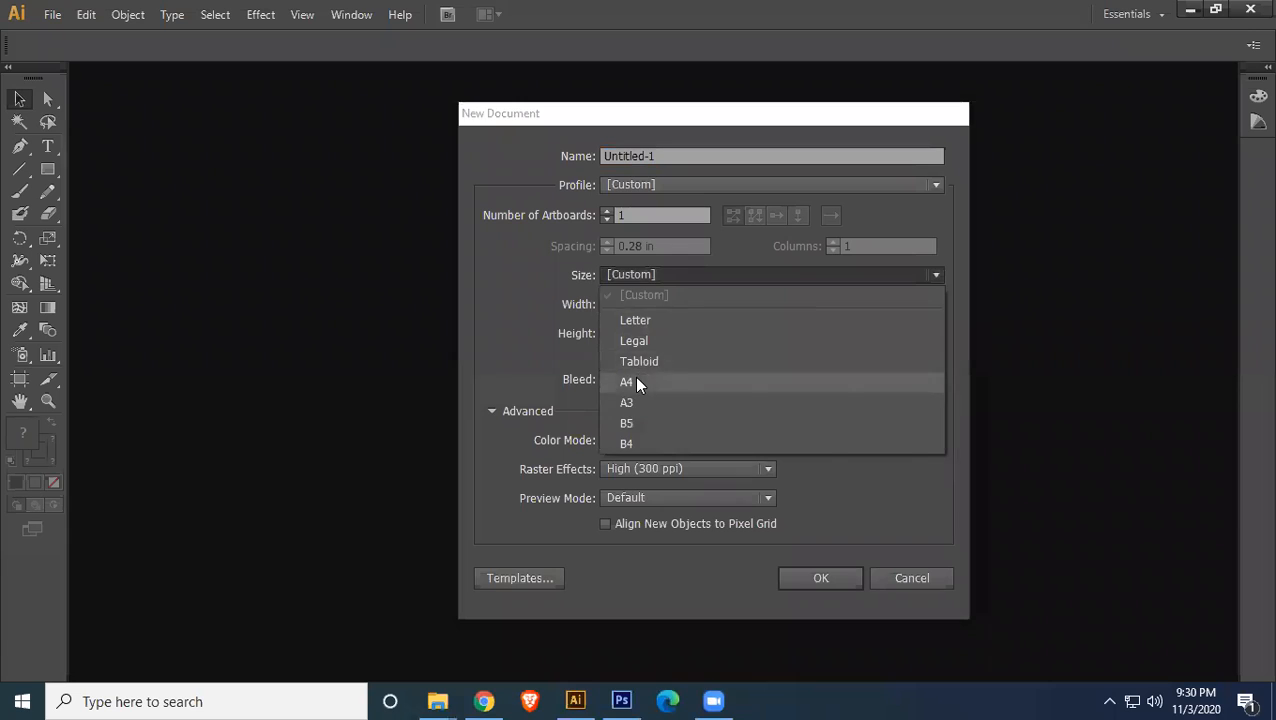
- Switch back to Illustrator and create the new document at A4 size in landscape orientation
{"action": "left_click", "coordinate": [634, 378]}
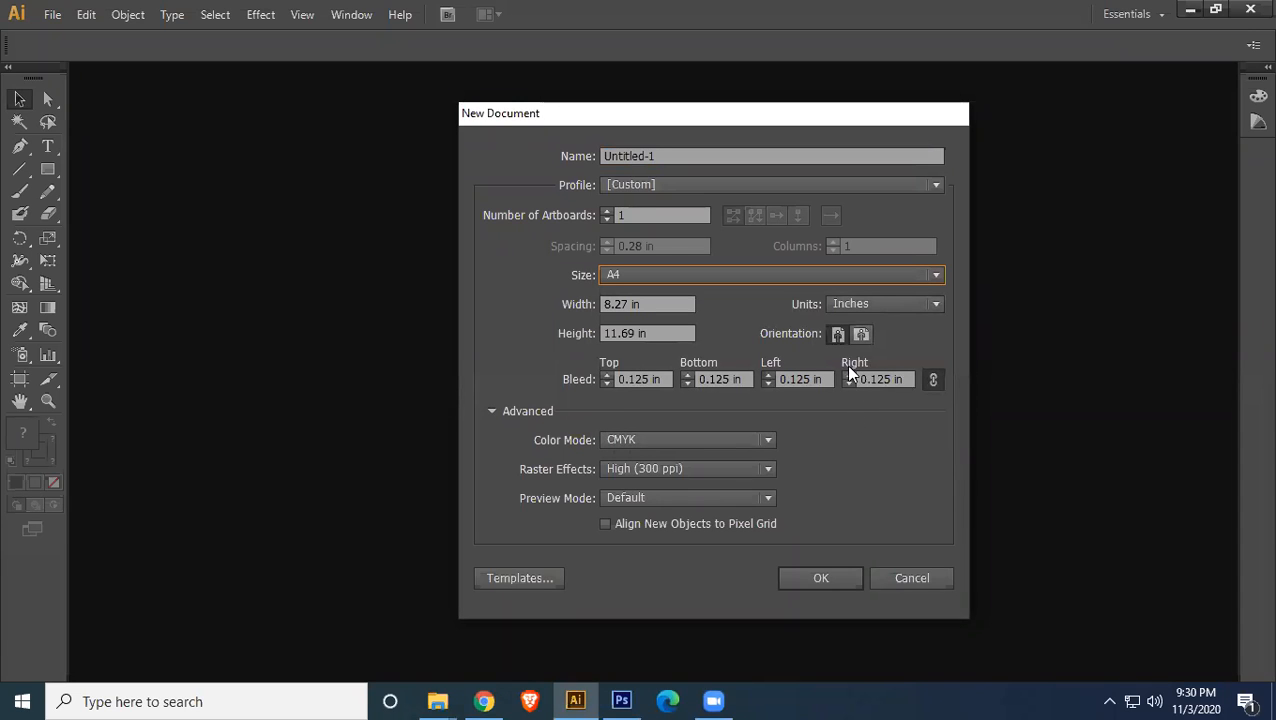
{"action": "left_click", "coordinate": [861, 334]}
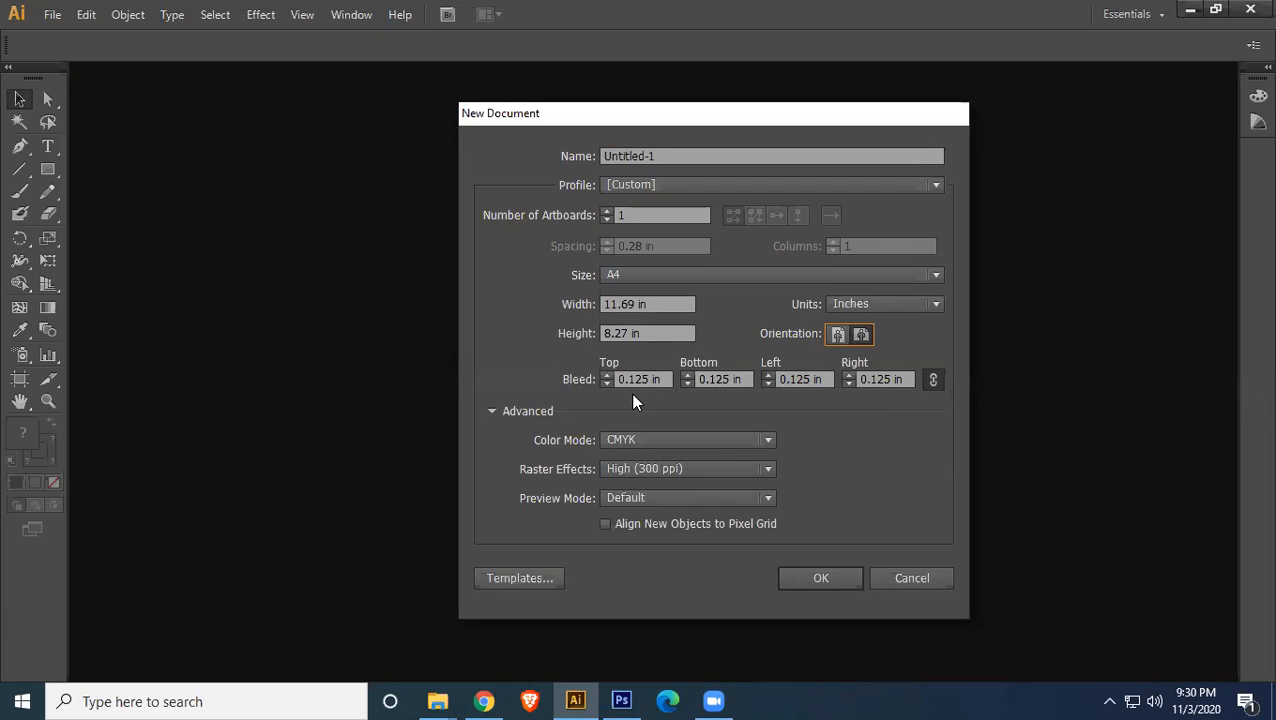
{"action": "left_click", "coordinate": [821, 577]}
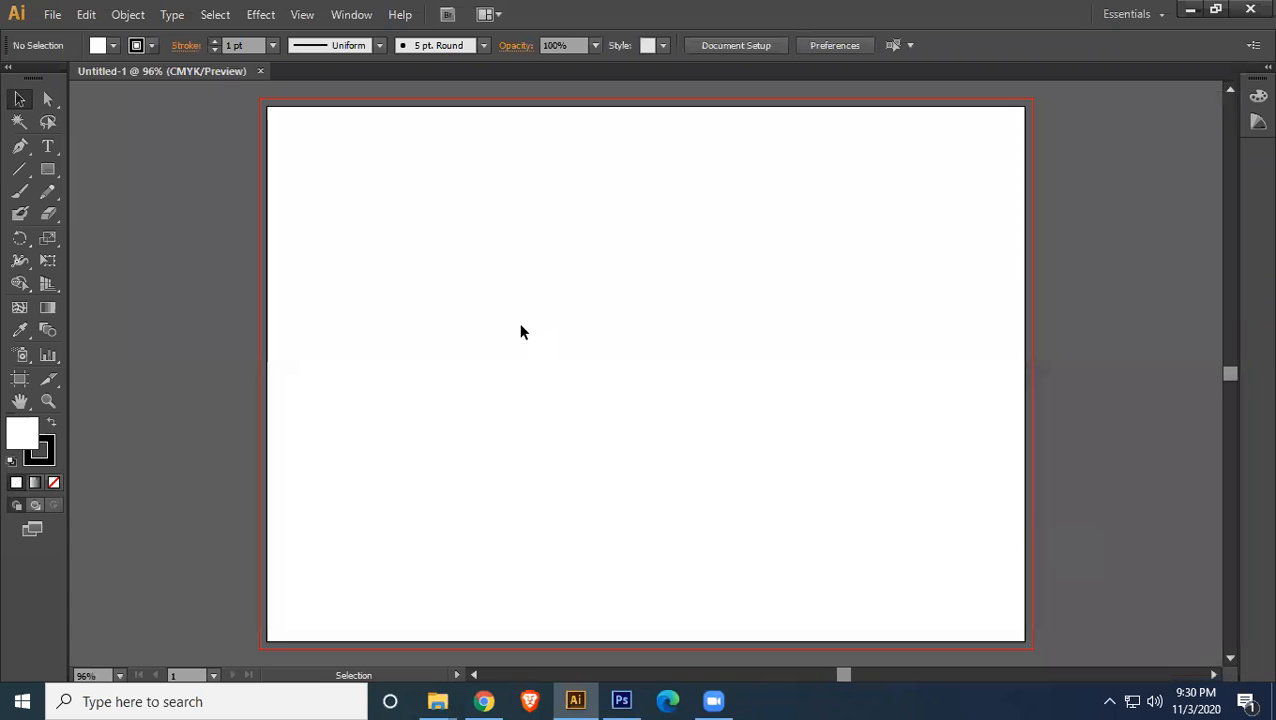
- Place Back-side.jpg and Front--side.jpg from the Class - 15 folder into the Illustrator document and embed both images
{"action": "left_click", "coordinate": [1189, 10]}
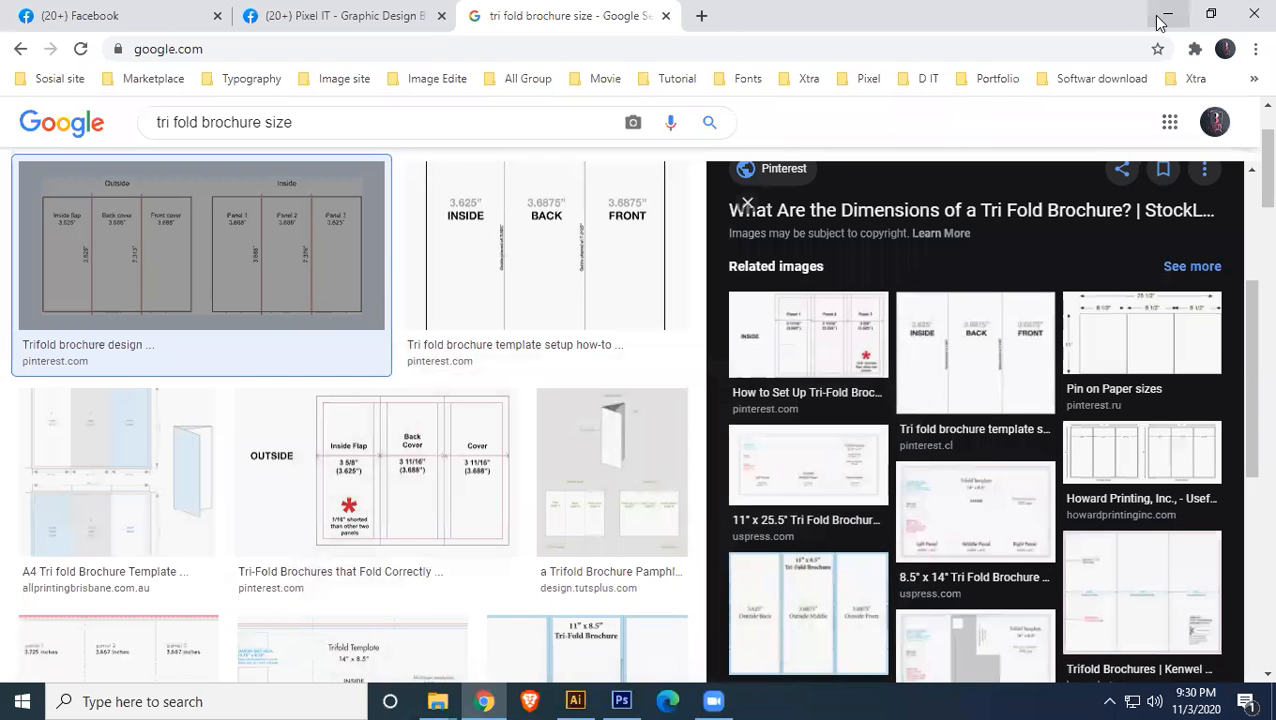
{"action": "left_click", "coordinate": [1168, 14]}
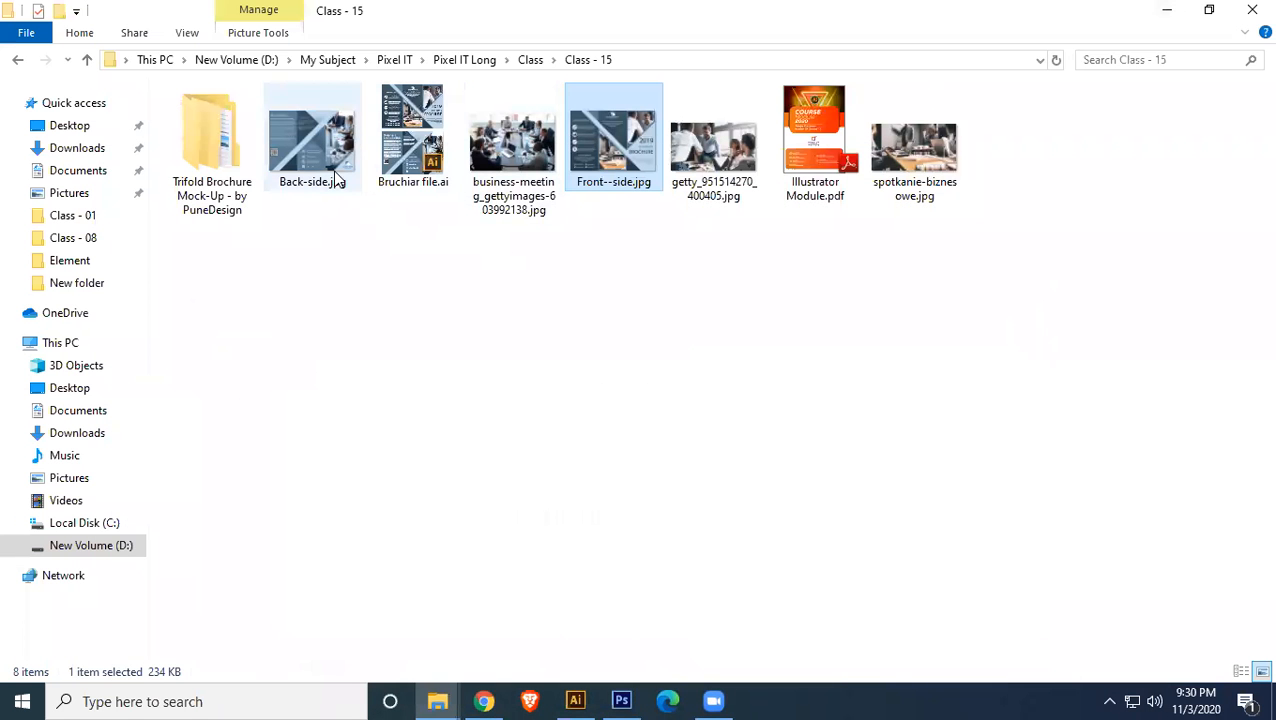
{"action": "left_click", "coordinate": [307, 139], "text": "ctrl"}
{"action": "left_click_drag", "start_coordinate": [307, 139], "coordinate": [849, 490]}
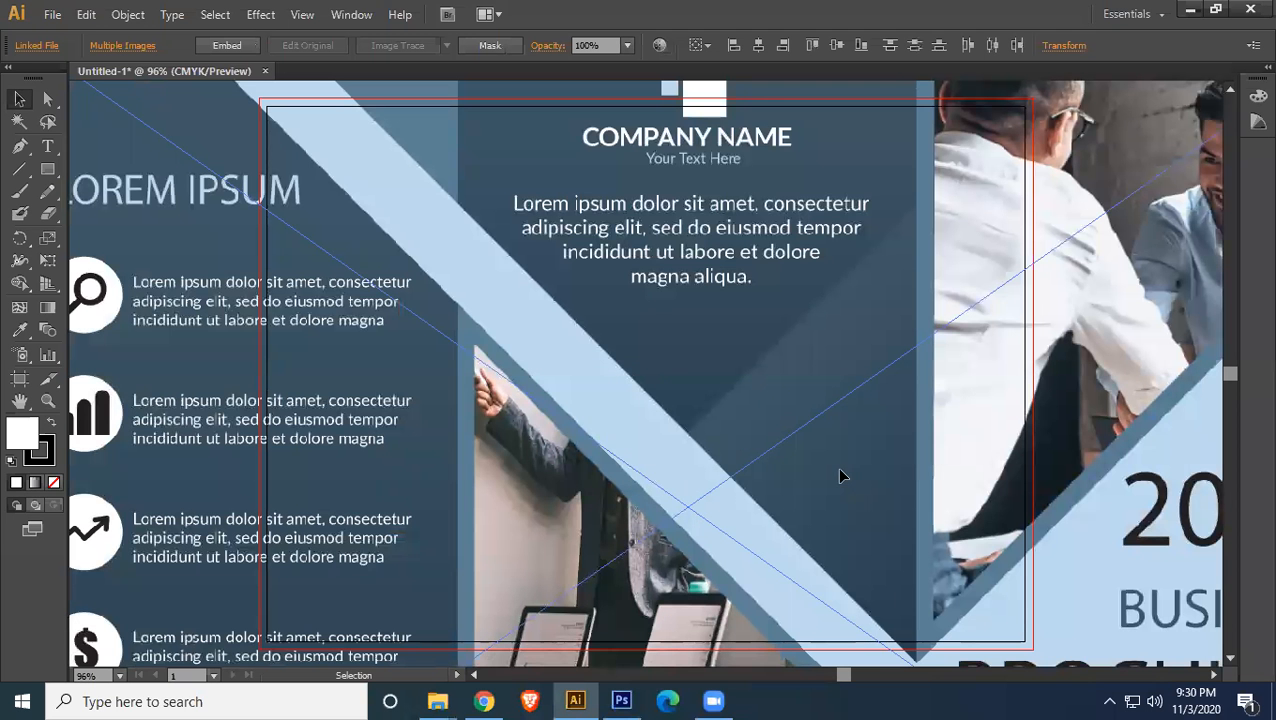
{"action": "left_click", "coordinate": [226, 45]}
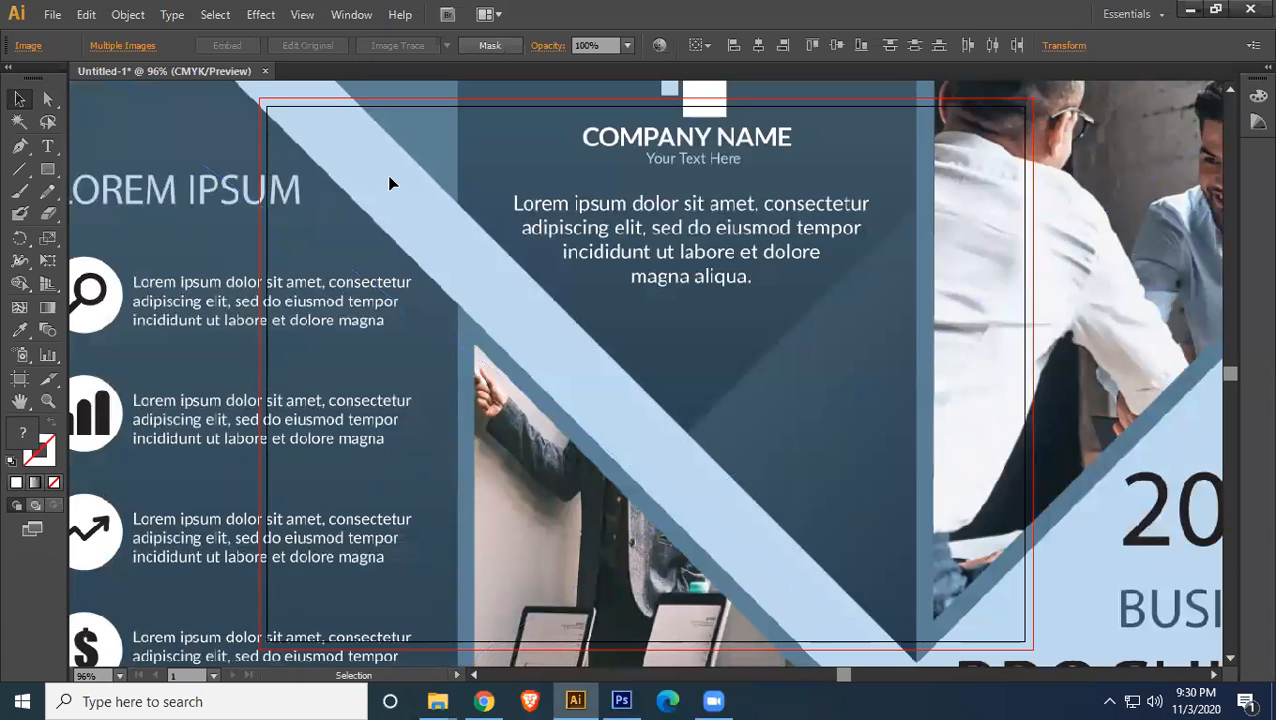
- Arrange the two brochure images side by side at the same height, with the back side to the left of the front side
{"action": "scroll", "coordinate": [568, 336], "scroll_direction": "down", "scroll_amount": 3}
{"action": "left_click", "coordinate": [896, 163]}
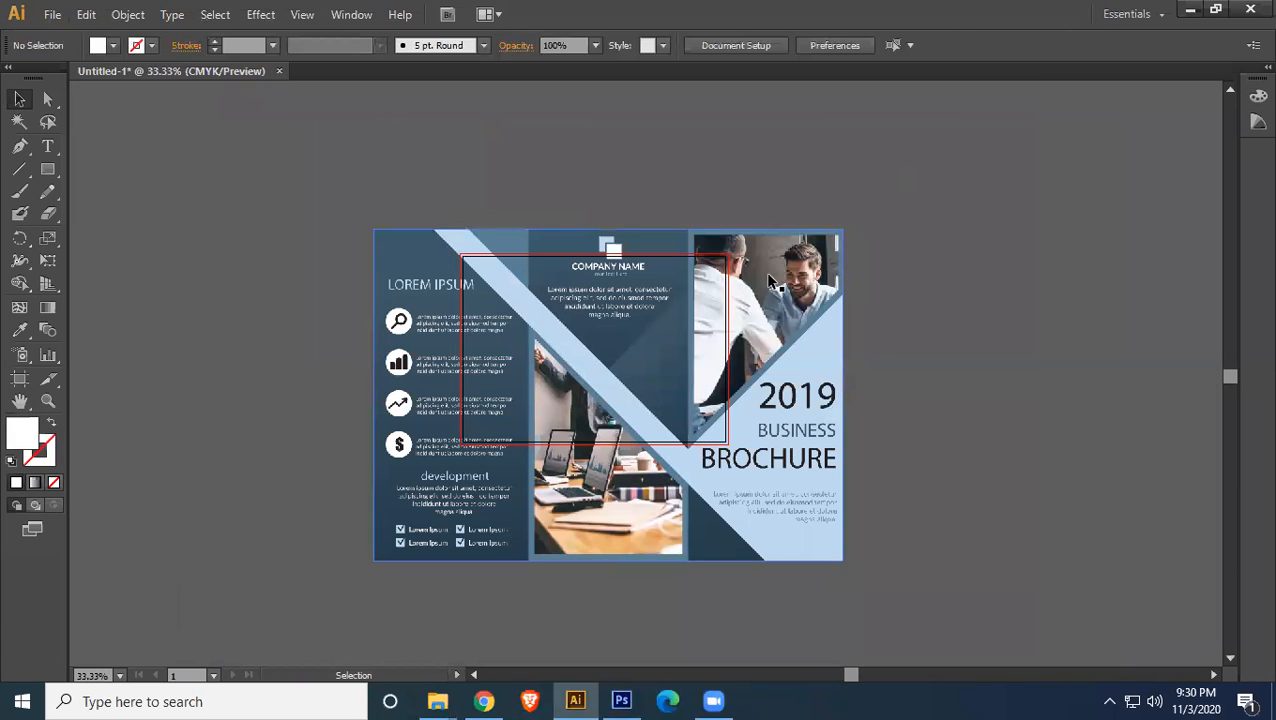
{"action": "left_click_drag", "start_coordinate": [766, 276], "coordinate": [1065, 276]}
{"action": "left_click_drag", "start_coordinate": [595, 280], "coordinate": [457, 221]}
{"action": "left_click_drag", "start_coordinate": [836, 262], "coordinate": [799, 198]}
{"action": "left_click_drag", "start_coordinate": [442, 208], "coordinate": [503, 196]}
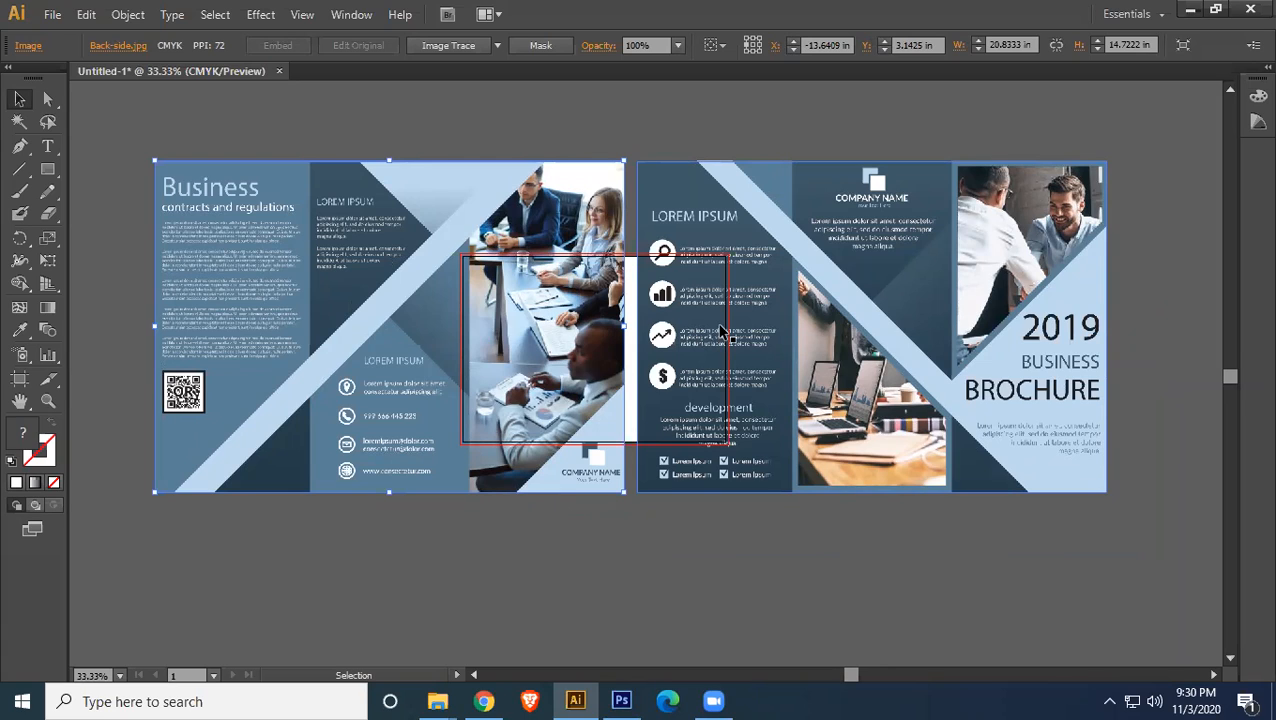
{"action": "left_click", "coordinate": [905, 258]}
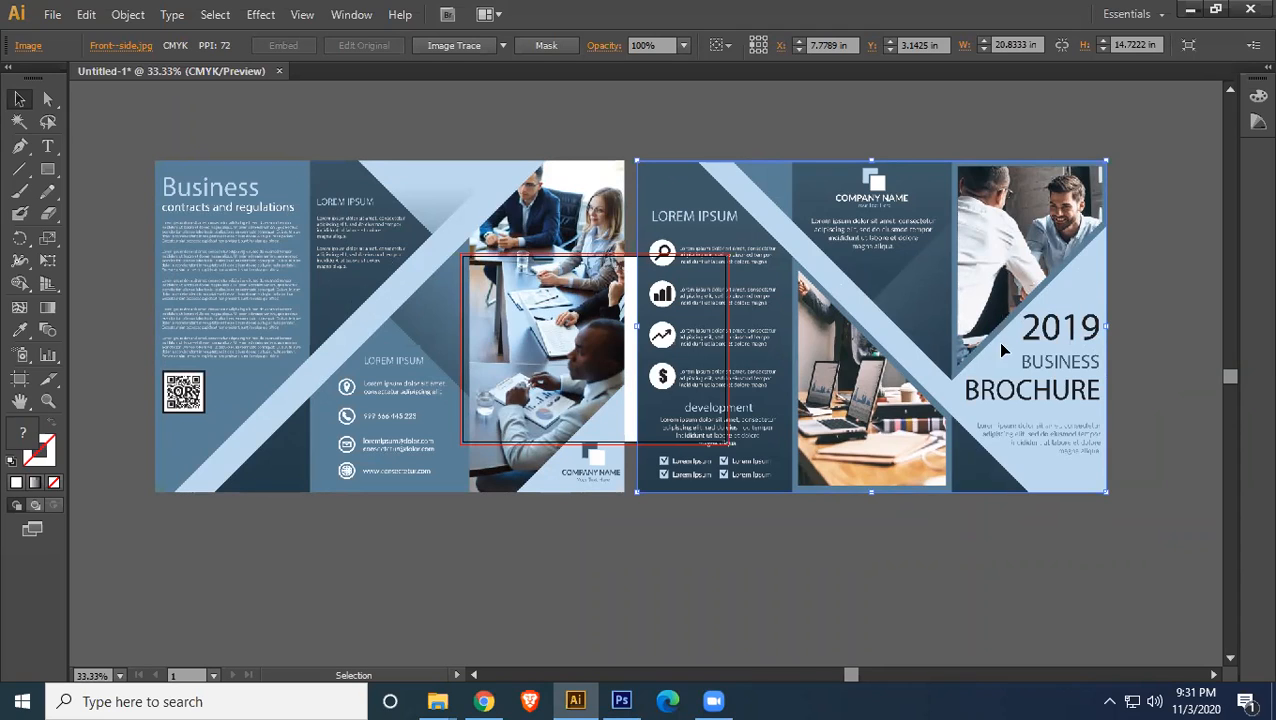
{"action": "left_click", "coordinate": [1176, 253]}
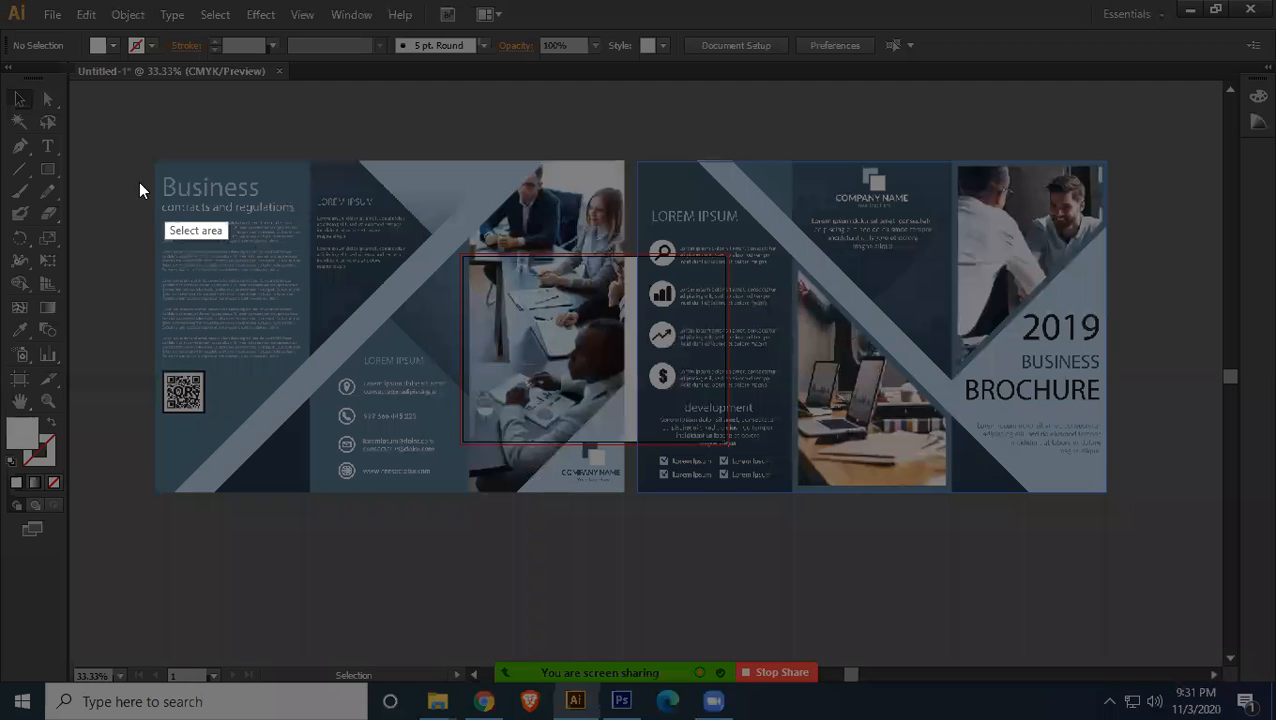
- Capture the area around both images, hand-number the six panels 1 to 6 in red from the 2019 cover, and discard the capture
{"action": "left_click_drag", "start_coordinate": [120, 127], "coordinate": [1149, 571]}
{"action": "left_click", "coordinate": [1167, 397]}
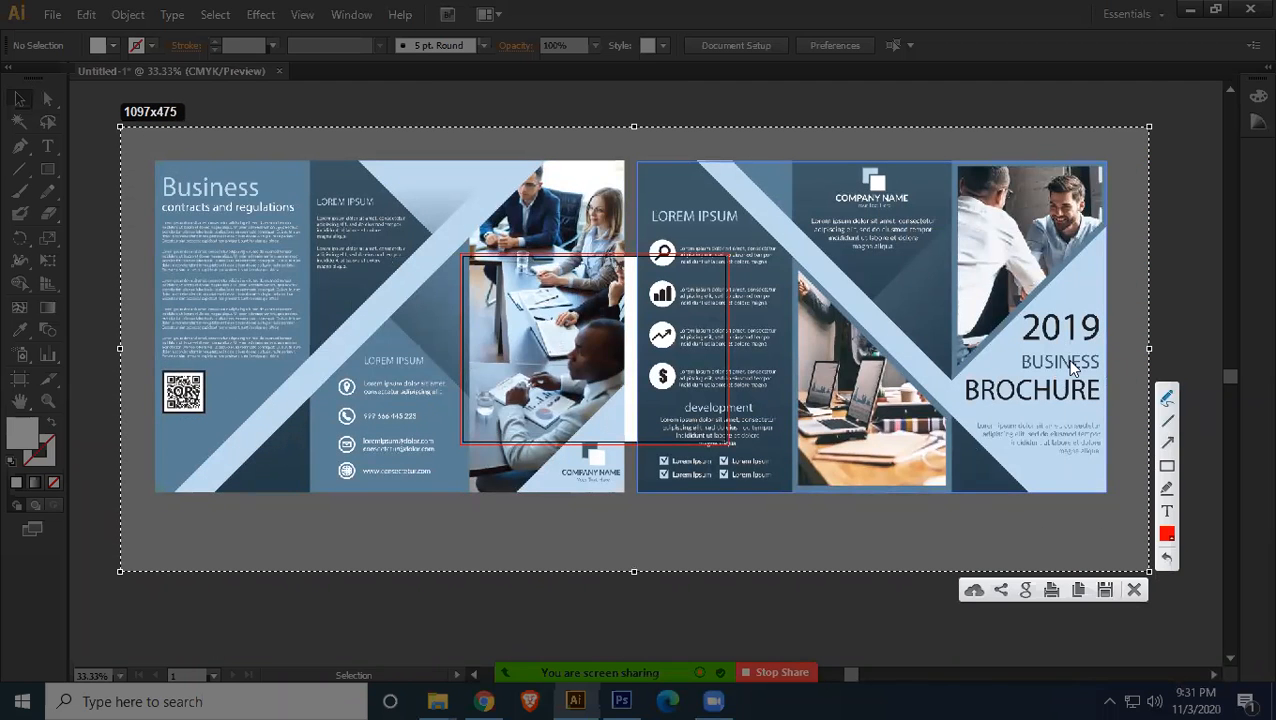
{"action": "mouse_move", "coordinate": [1008, 344]}
{"action": "left_mouse_down"}
{"action": "mouse_move", "coordinate": [1007, 368]}
{"action": "mouse_move", "coordinate": [995, 350]}
{"action": "mouse_move", "coordinate": [1018, 368]}
{"action": "left_mouse_up"}
{"action": "left_click_drag", "start_coordinate": [208, 258], "coordinate": [262, 291]}
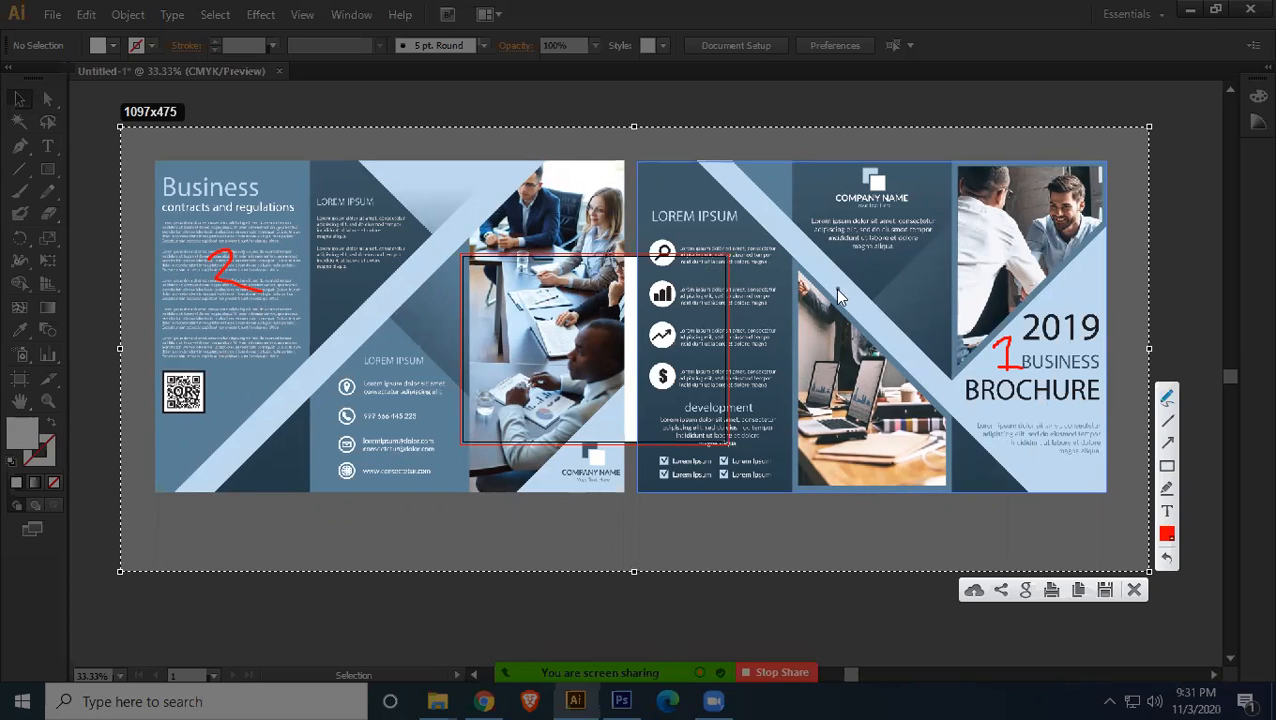
{"action": "mouse_move", "coordinate": [370, 268]}
{"action": "left_mouse_down"}
{"action": "mouse_move", "coordinate": [378, 292]}
{"action": "mouse_move", "coordinate": [440, 296]}
{"action": "left_mouse_up"}
{"action": "mouse_move", "coordinate": [541, 266]}
{"action": "left_mouse_down"}
{"action": "mouse_move", "coordinate": [520, 312]}
{"action": "mouse_move", "coordinate": [558, 372]}
{"action": "left_mouse_up"}
{"action": "left_click_drag", "start_coordinate": [695, 276], "coordinate": [692, 332]}
{"action": "left_click_drag", "start_coordinate": [698, 276], "coordinate": [724, 260]}
{"action": "mouse_move", "coordinate": [851, 250]}
{"action": "left_mouse_down"}
{"action": "mouse_move", "coordinate": [830, 297]}
{"action": "mouse_move", "coordinate": [866, 317]}
{"action": "mouse_move", "coordinate": [860, 287]}
{"action": "mouse_move", "coordinate": [824, 305]}
{"action": "left_mouse_up"}
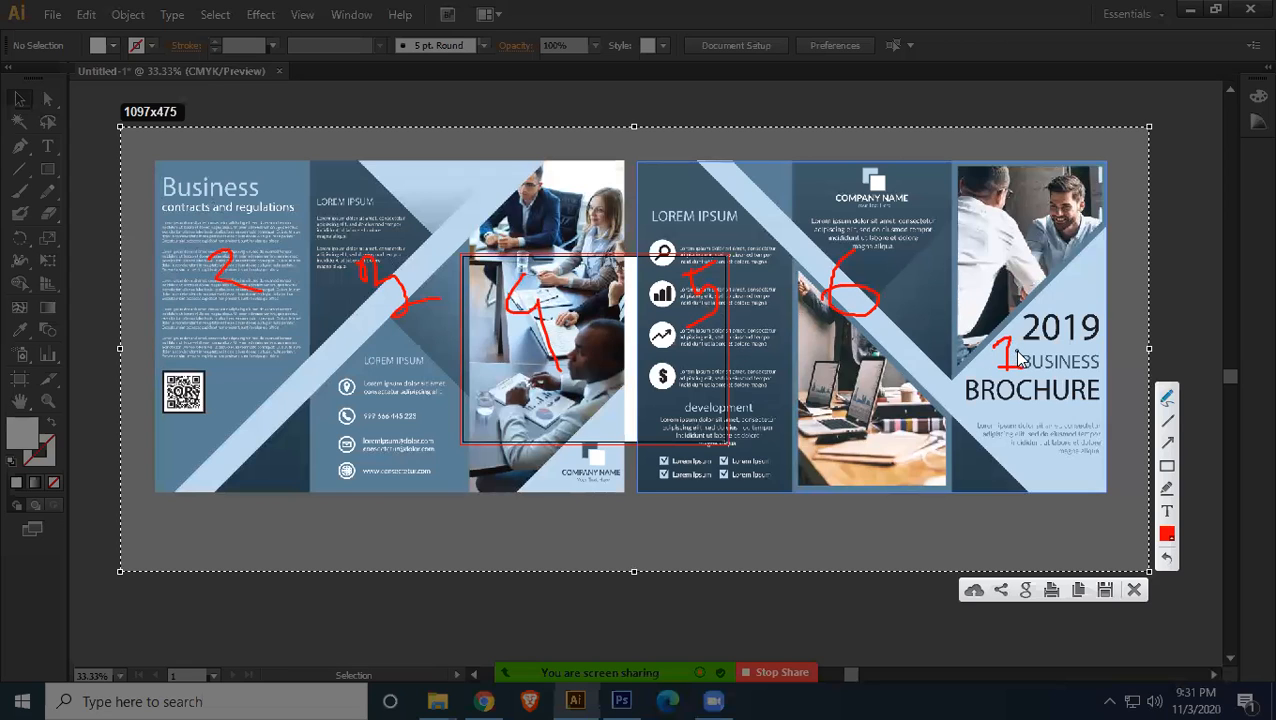
{"action": "left_click", "coordinate": [1134, 589]}
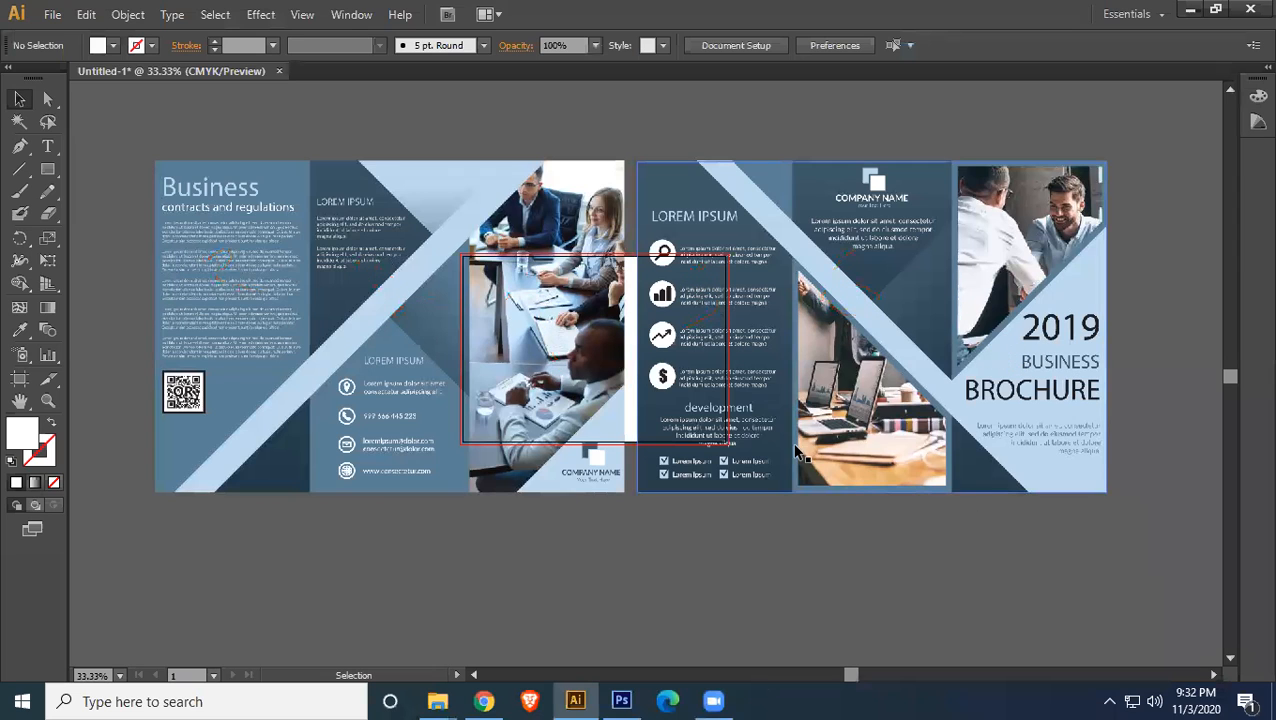
- Move the back-side image well away from the artboard, out to its left
{"action": "left_click", "coordinate": [924, 289]}
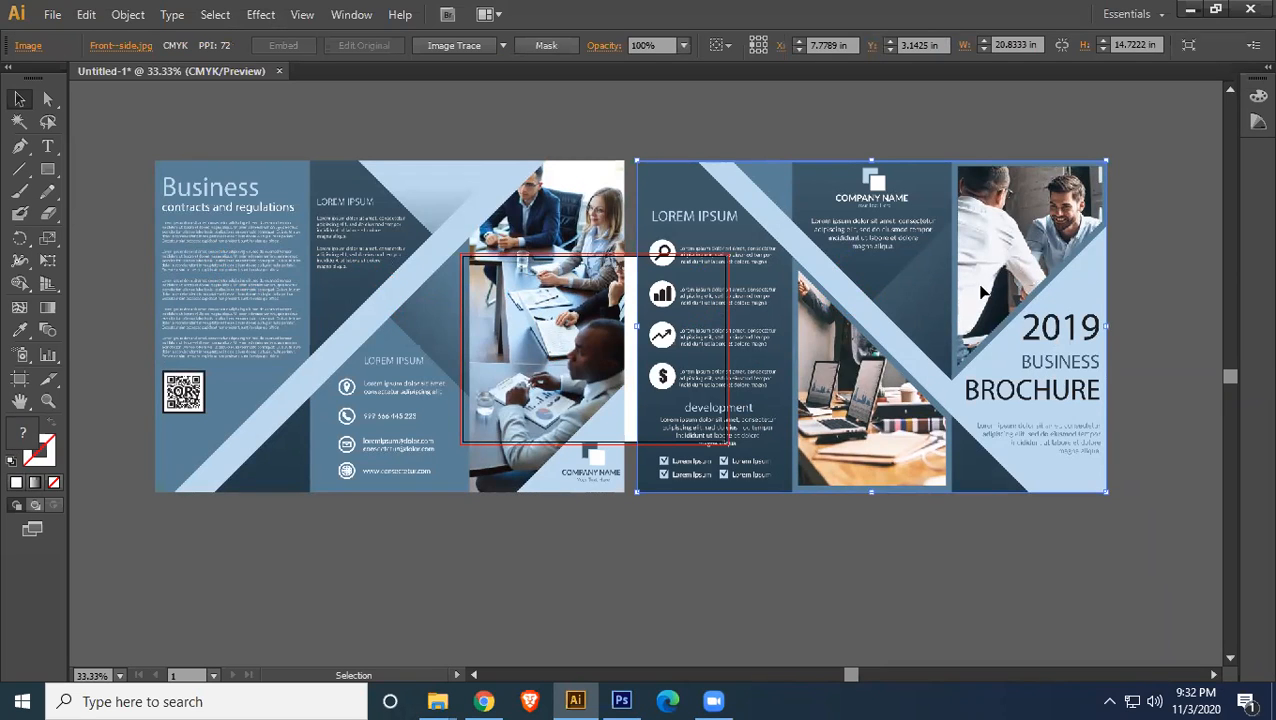
{"action": "left_click_drag", "start_coordinate": [382, 265], "coordinate": [9, 265]}
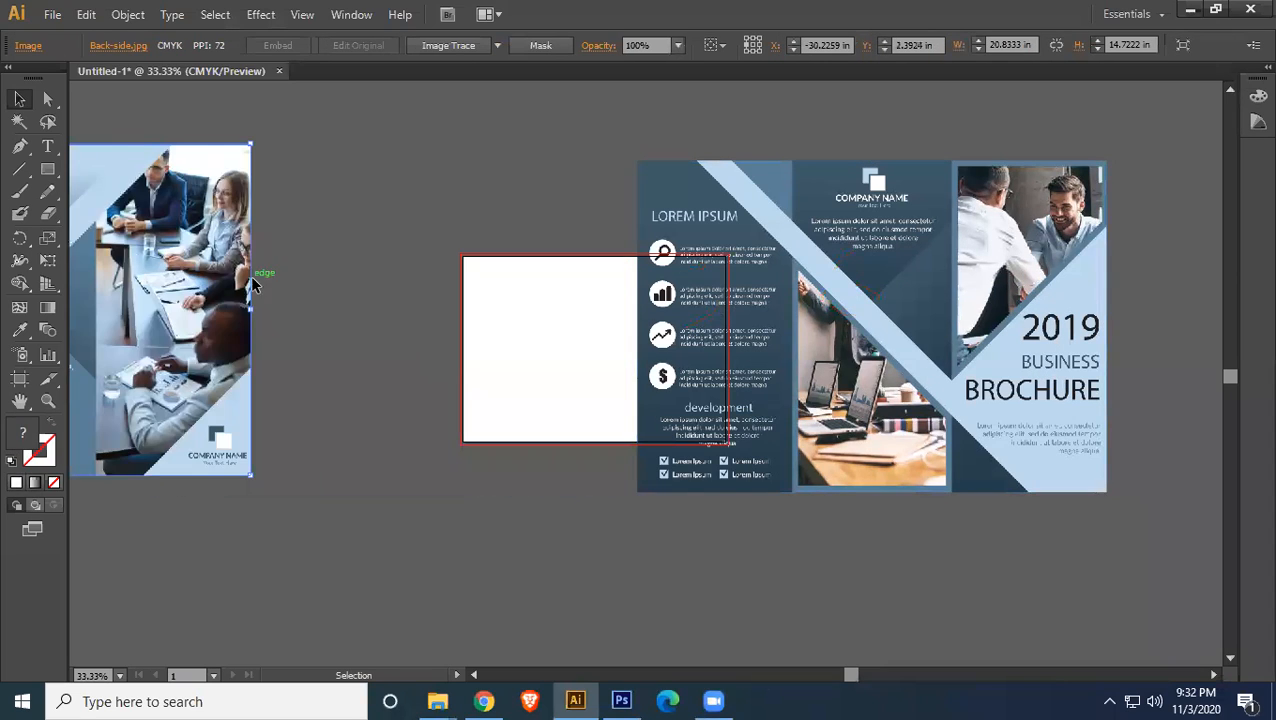
{"action": "left_click_drag", "start_coordinate": [253, 285], "coordinate": [173, 304]}
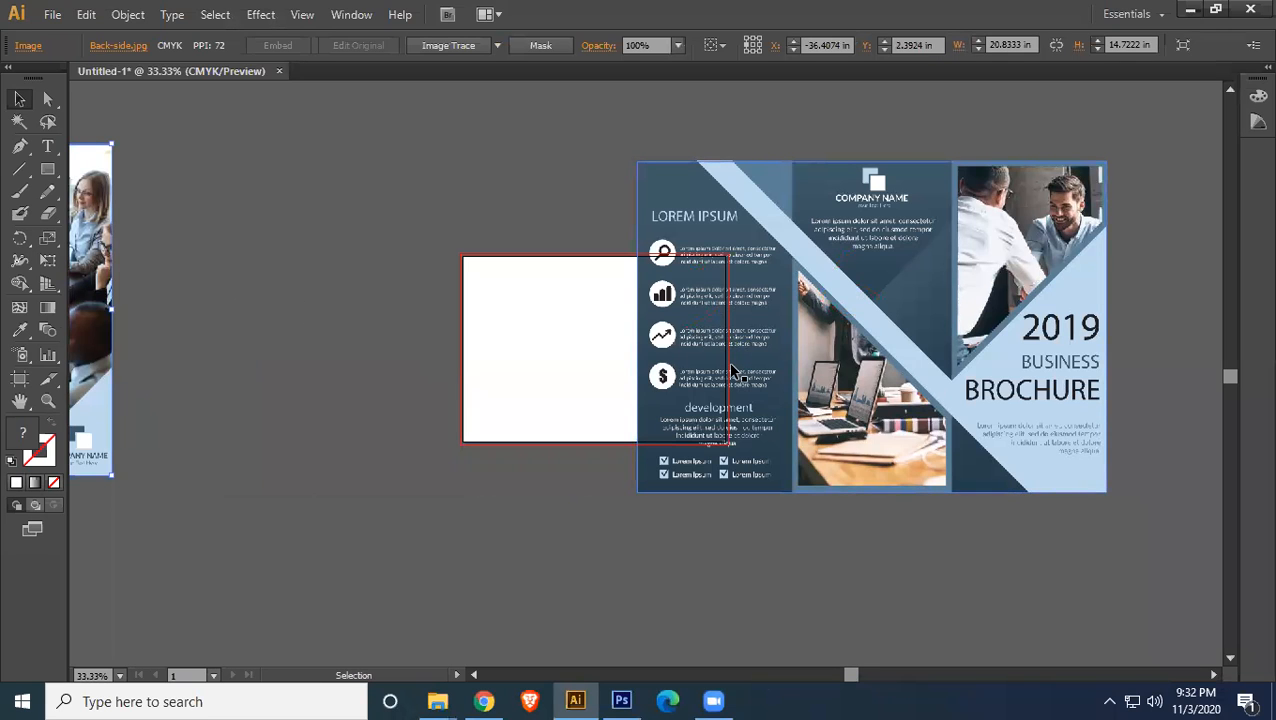
- Align the front-side image to the artboard's upper-left bleed corner and scale it proportionally to about 12.05 × 8.52 in to cover the bleed area
{"action": "scroll", "coordinate": [731, 368], "scroll_direction": "up", "scroll_amount": 2}
{"action": "left_click_drag", "start_coordinate": [915, 430], "coordinate": [658, 379]}
{"action": "scroll", "coordinate": [748, 401], "scroll_direction": "down", "scroll_amount": 2}
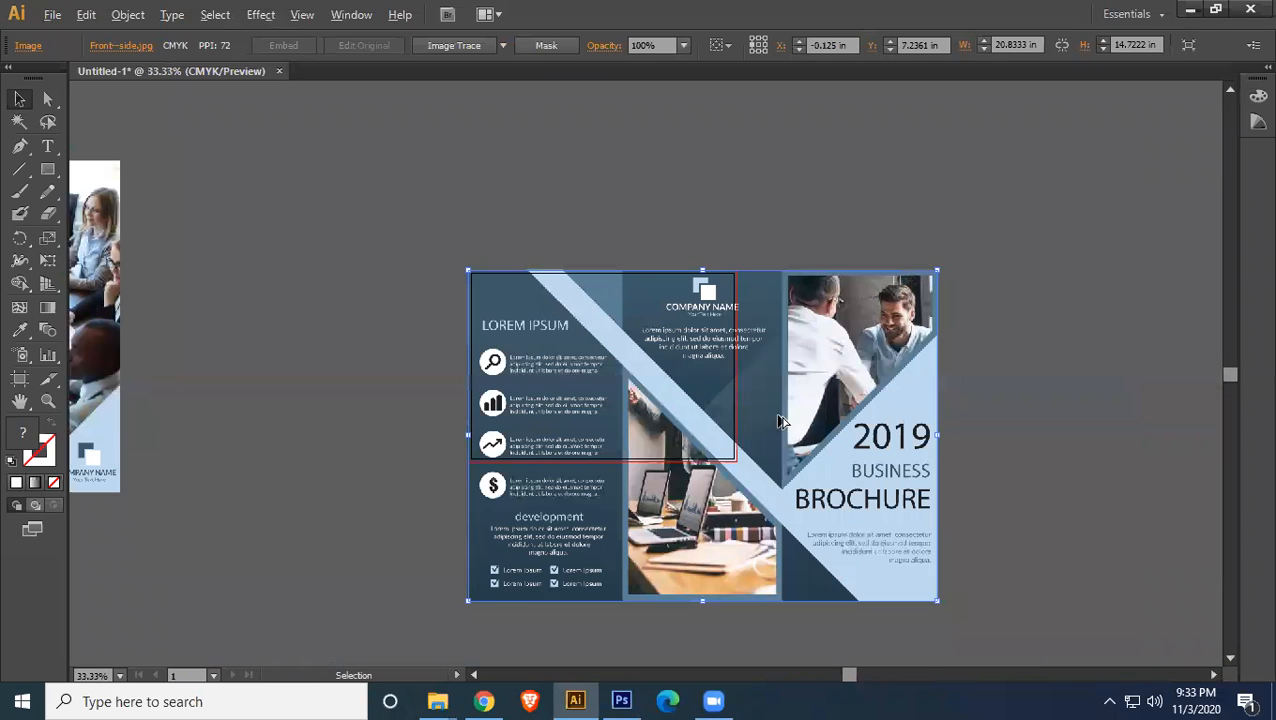
{"action": "left_click_drag", "start_coordinate": [937, 599], "coordinate": [741, 460]}
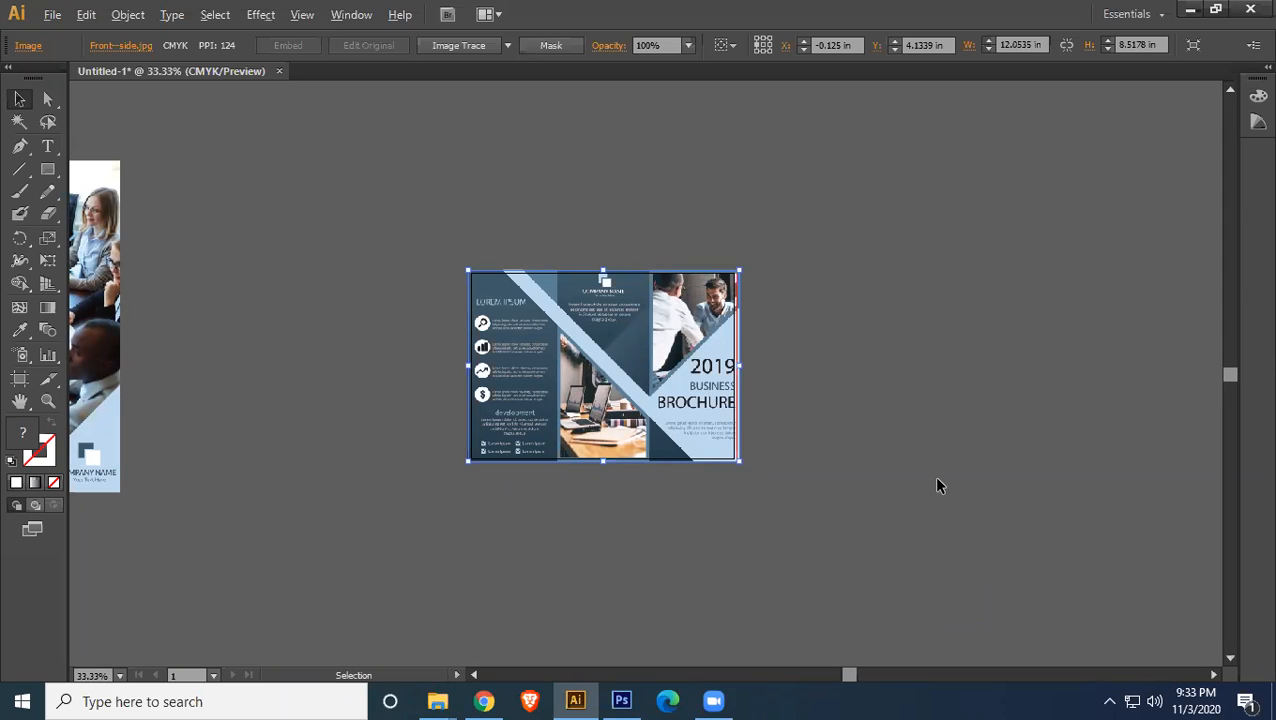
{"action": "scroll", "coordinate": [933, 476], "scroll_direction": "up", "scroll_amount": 2}
{"action": "left_click_drag", "start_coordinate": [632, 308], "coordinate": [1010, 406]}
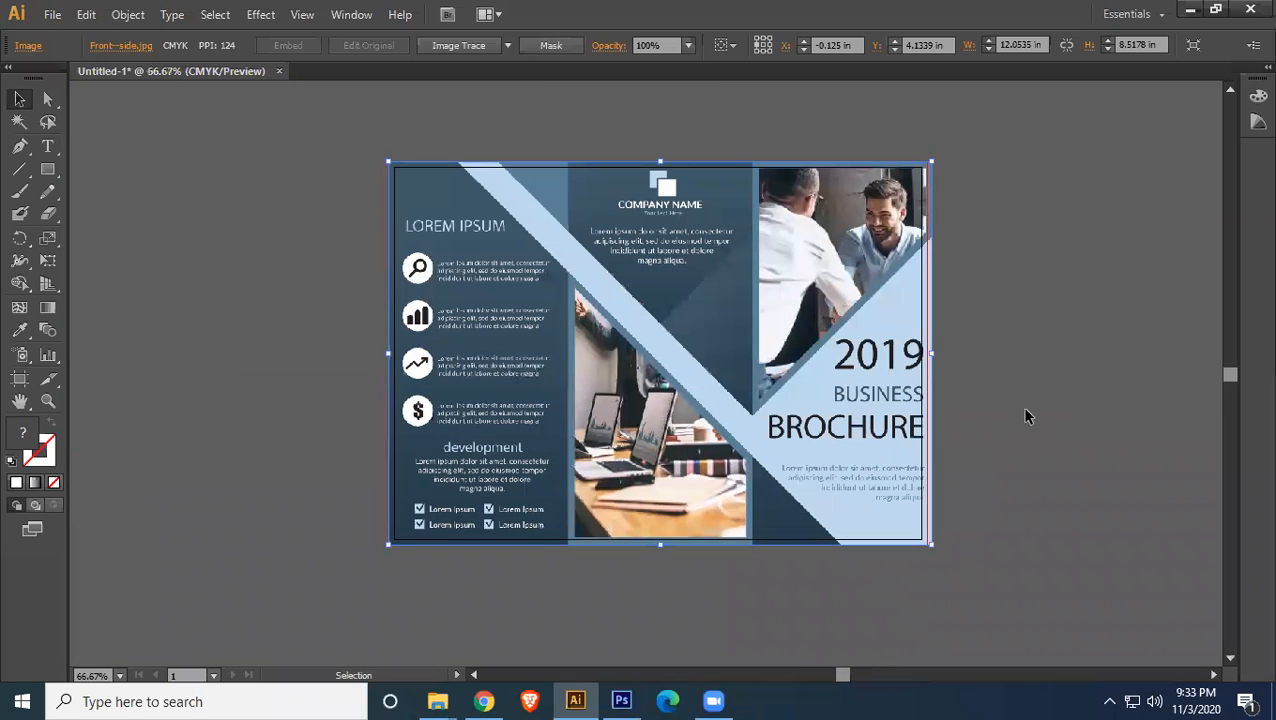
- Move the scaled front-side image off the artboard to its right, leaving the artboard empty
{"action": "left_click", "coordinate": [1015, 334]}
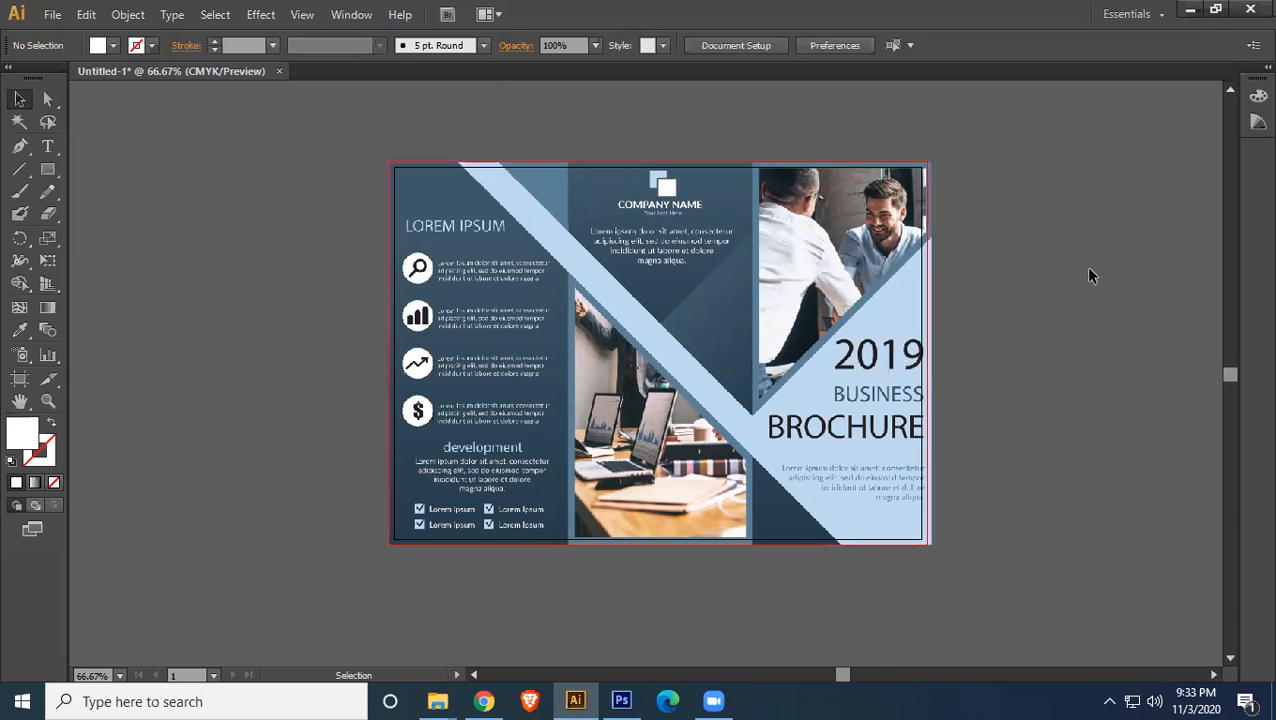
{"action": "left_click_drag", "start_coordinate": [770, 293], "coordinate": [1012, 332]}
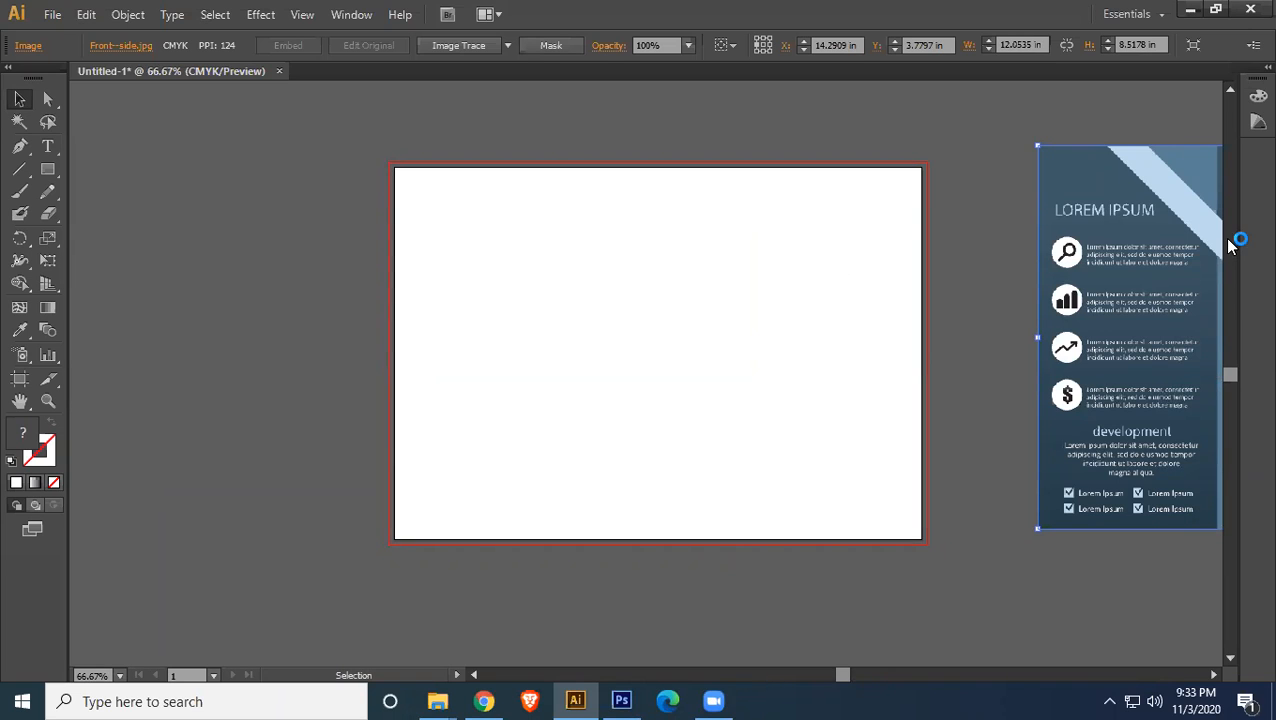
- Draw a rectangle about 11.94 × 8.52 in over the full bleed area and split it into three columns with a 0 in gutter
{"action": "left_click", "coordinate": [50, 170]}
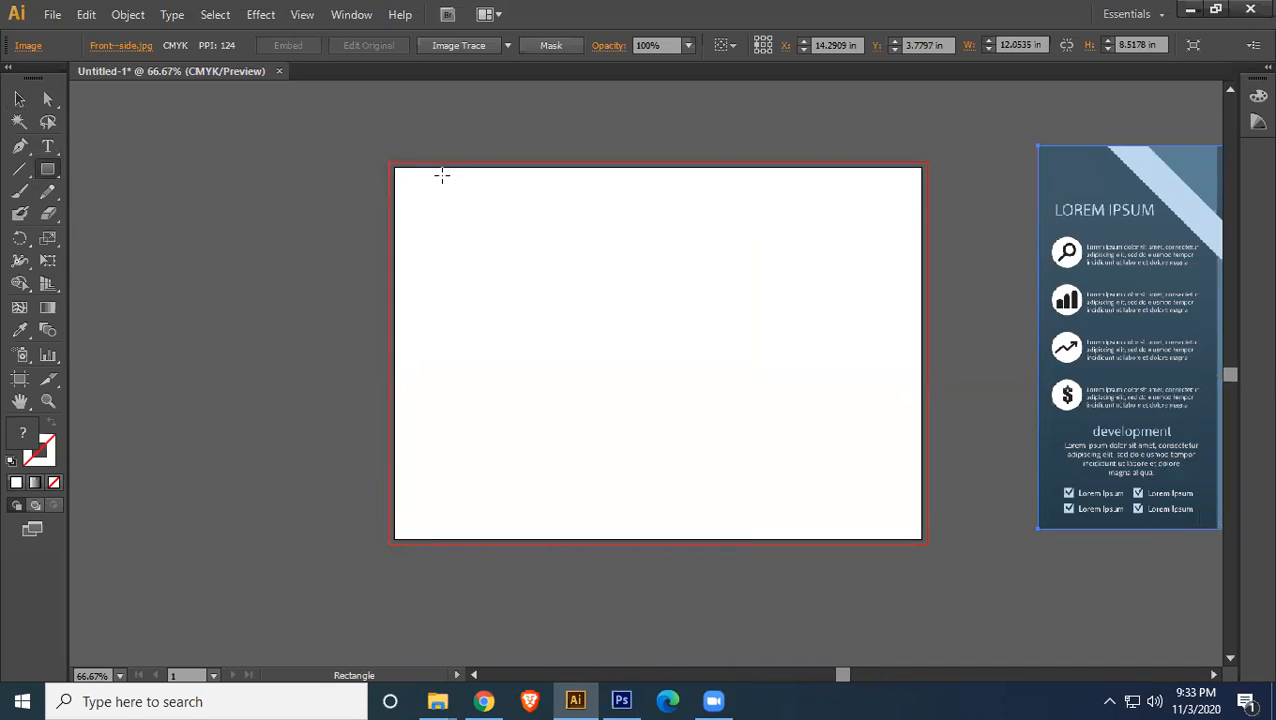
{"action": "left_click_drag", "start_coordinate": [386, 157], "coordinate": [926, 544]}
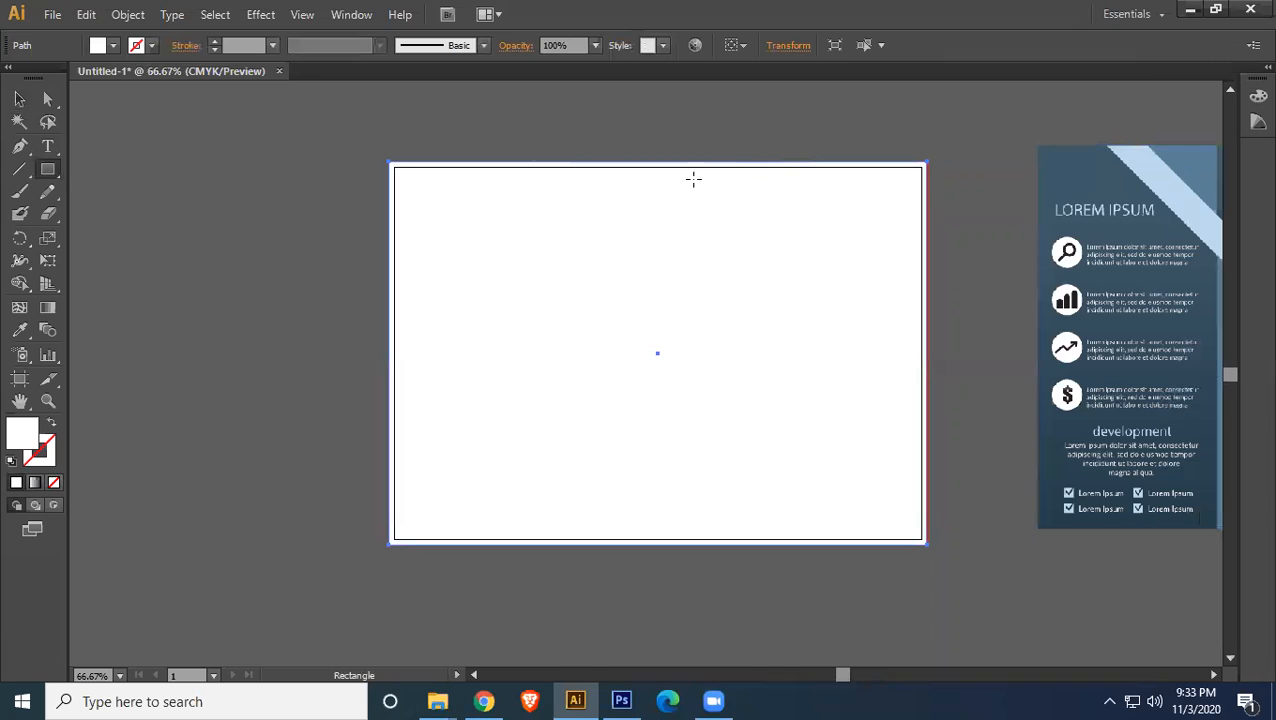
{"action": "left_click", "coordinate": [125, 18]}
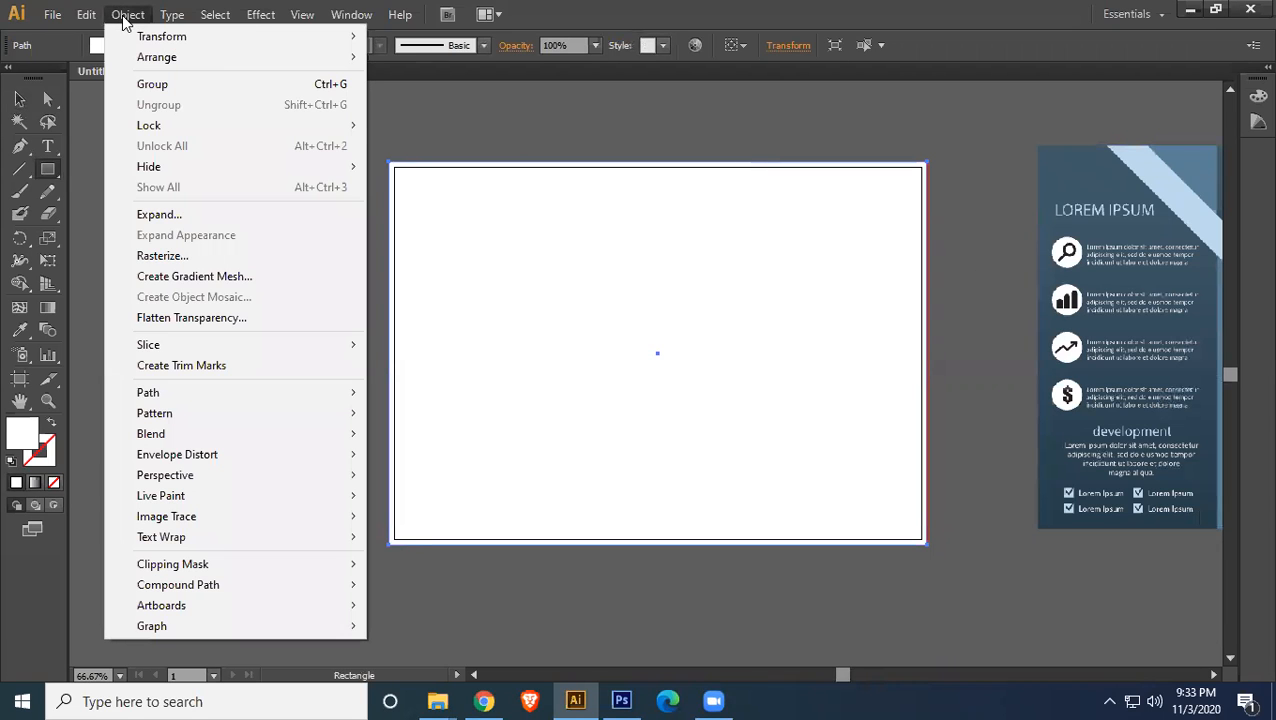
{"action": "mouse_move", "coordinate": [222, 396]}
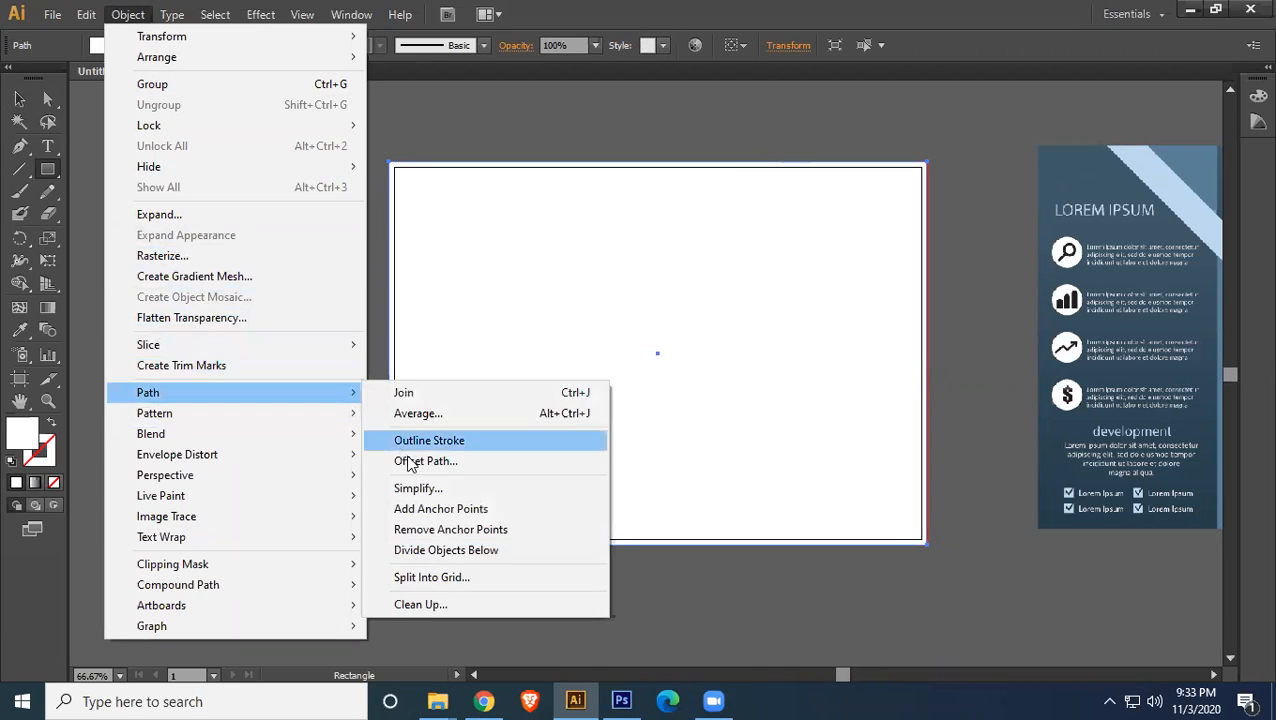
{"action": "left_click", "coordinate": [468, 579]}
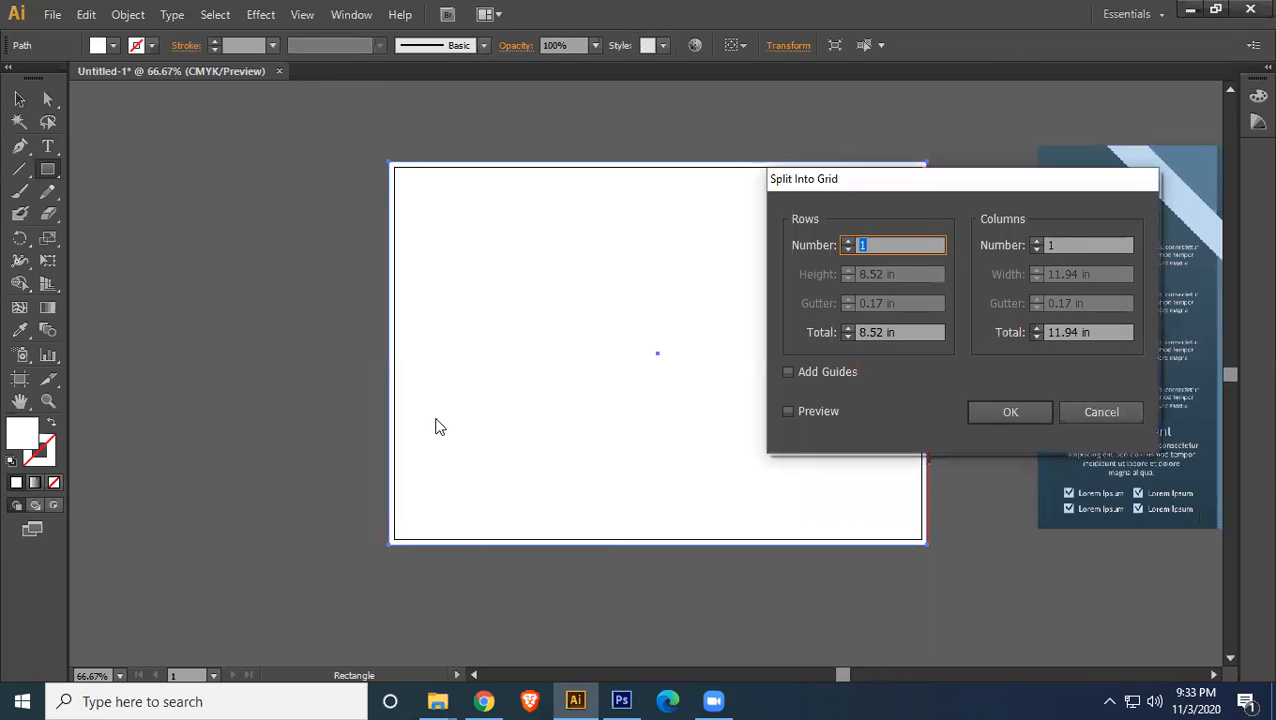
{"action": "left_click_drag", "start_coordinate": [1024, 168], "coordinate": [1087, 149]}
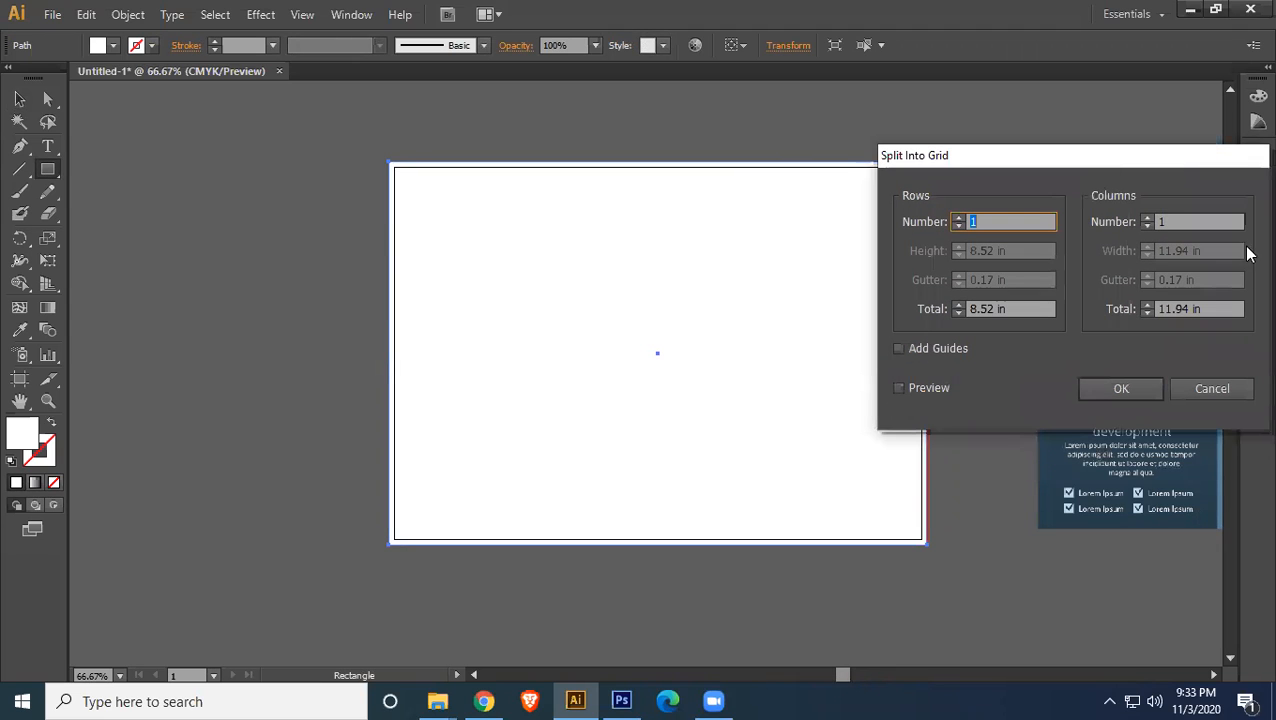
{"action": "left_click", "coordinate": [899, 387]}
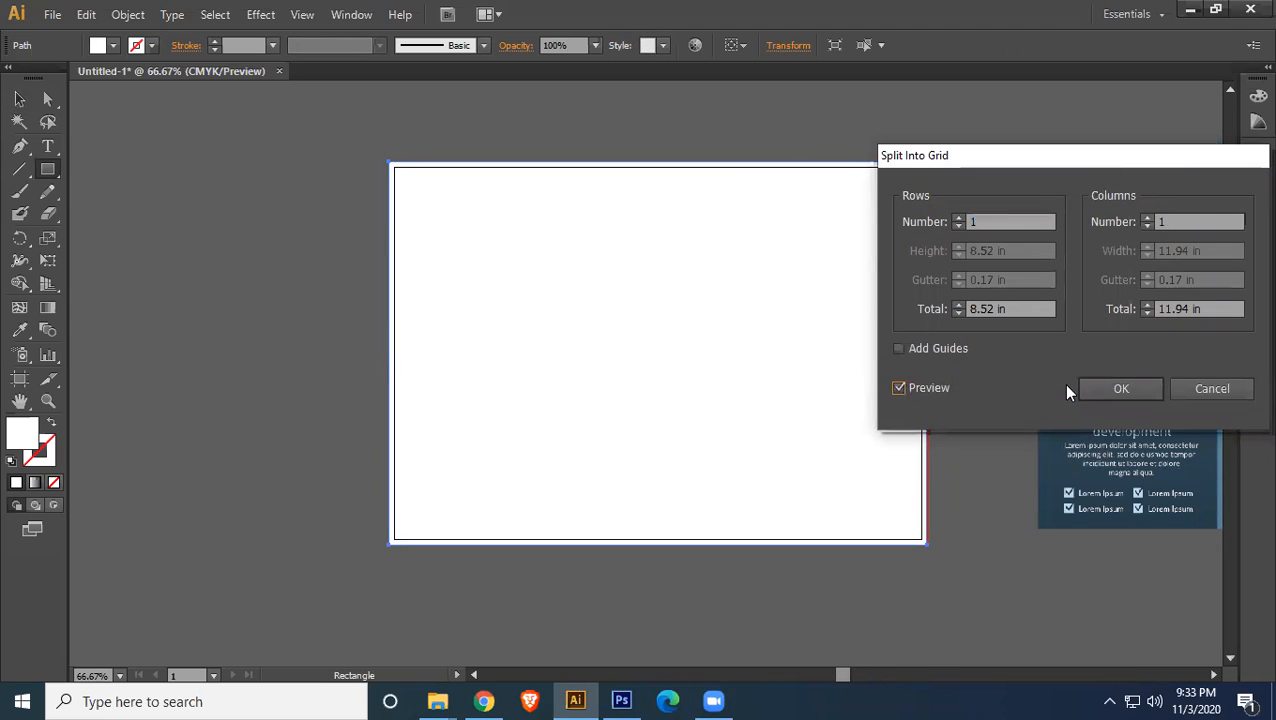
{"action": "double_click", "coordinate": [1145, 218]}
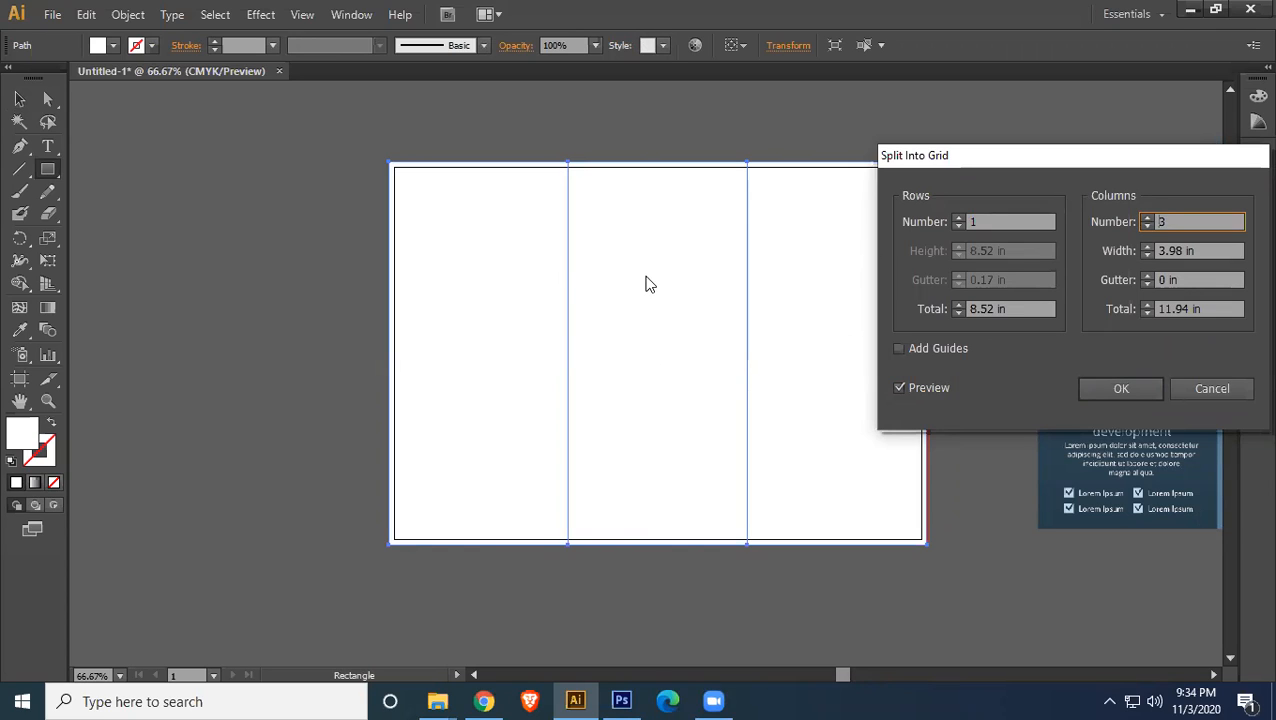
{"action": "left_click", "coordinate": [1120, 391]}
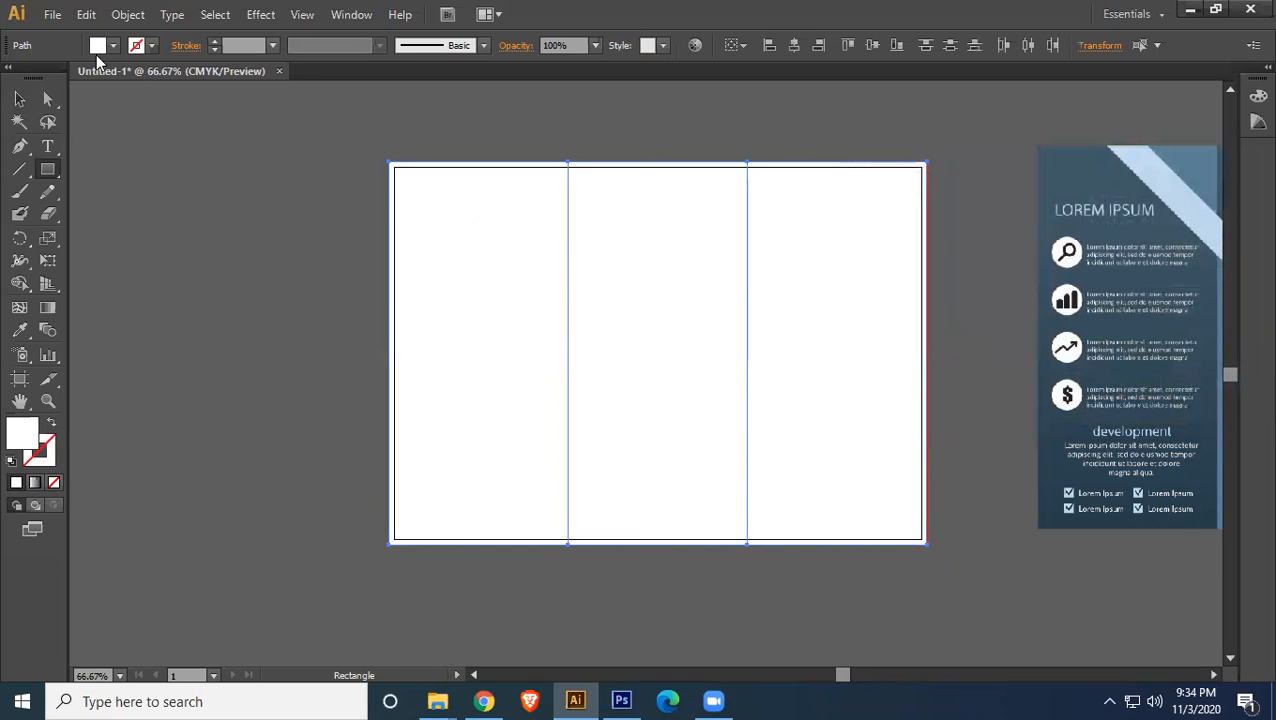
- Offset the paths of the three panel rectangles by -0.25 in with miter joins to create inner margins
{"action": "left_click", "coordinate": [126, 15]}
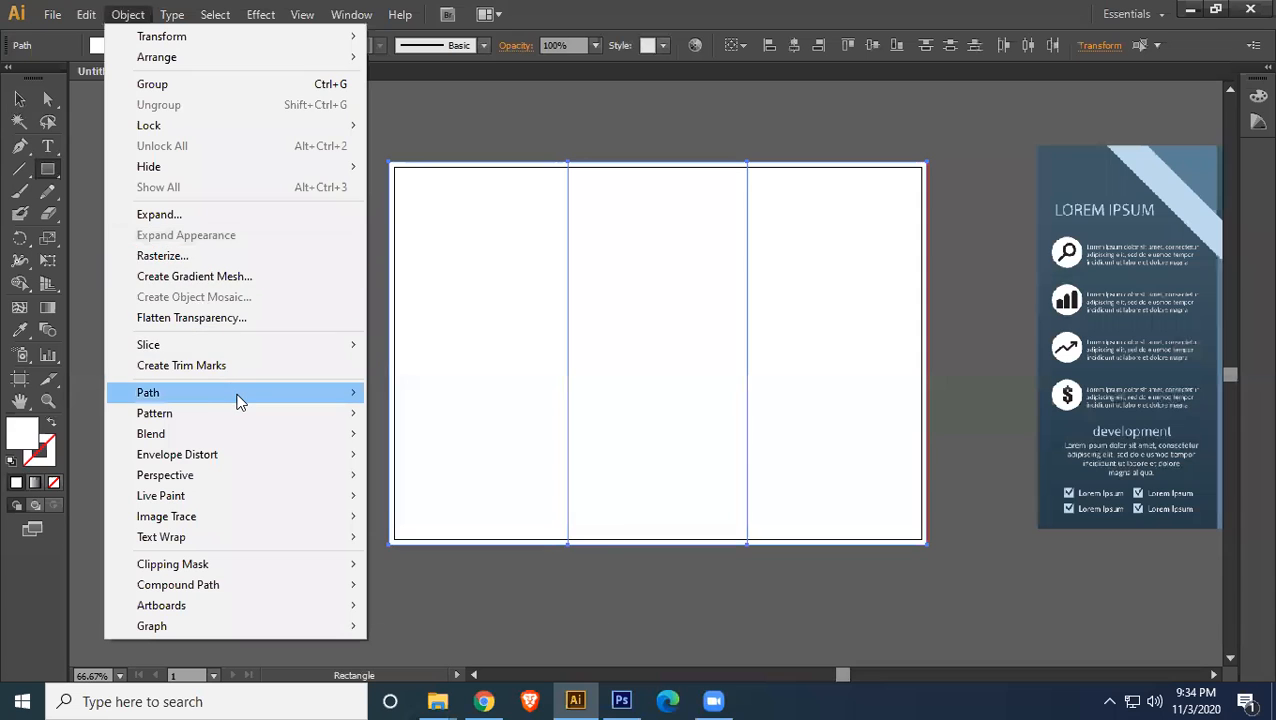
{"action": "mouse_move", "coordinate": [238, 400]}
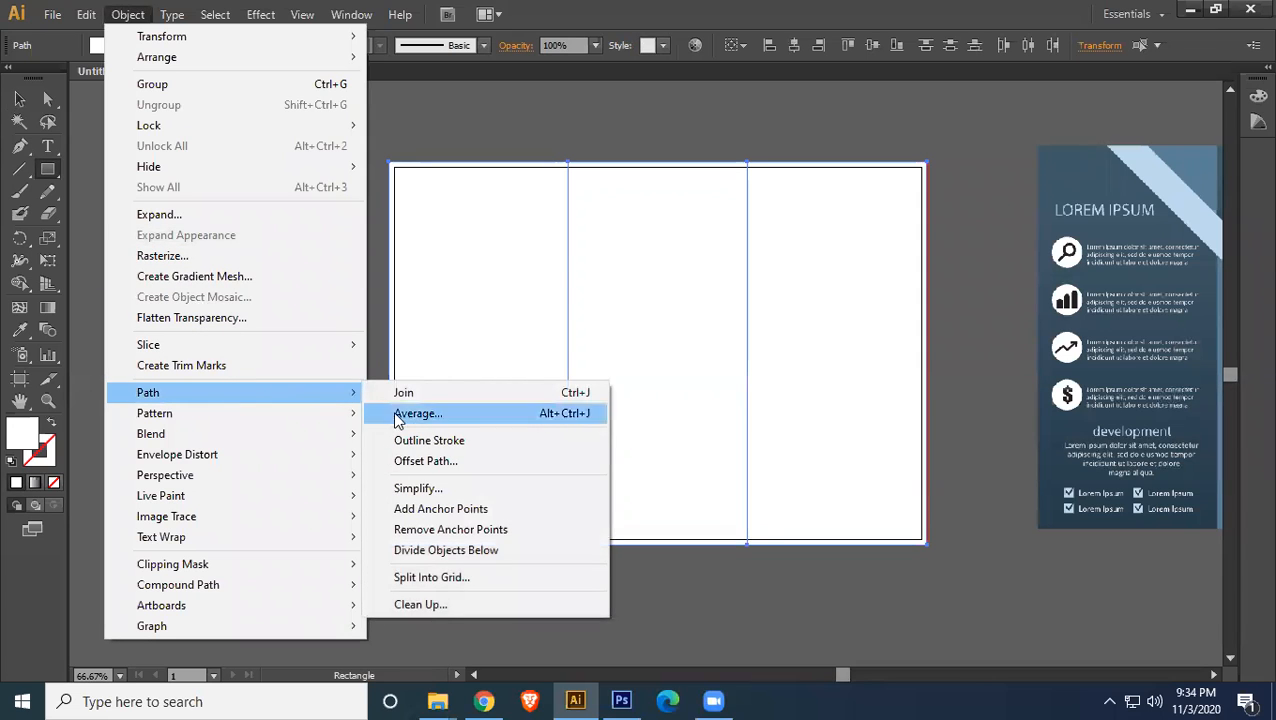
{"action": "left_click", "coordinate": [425, 460]}
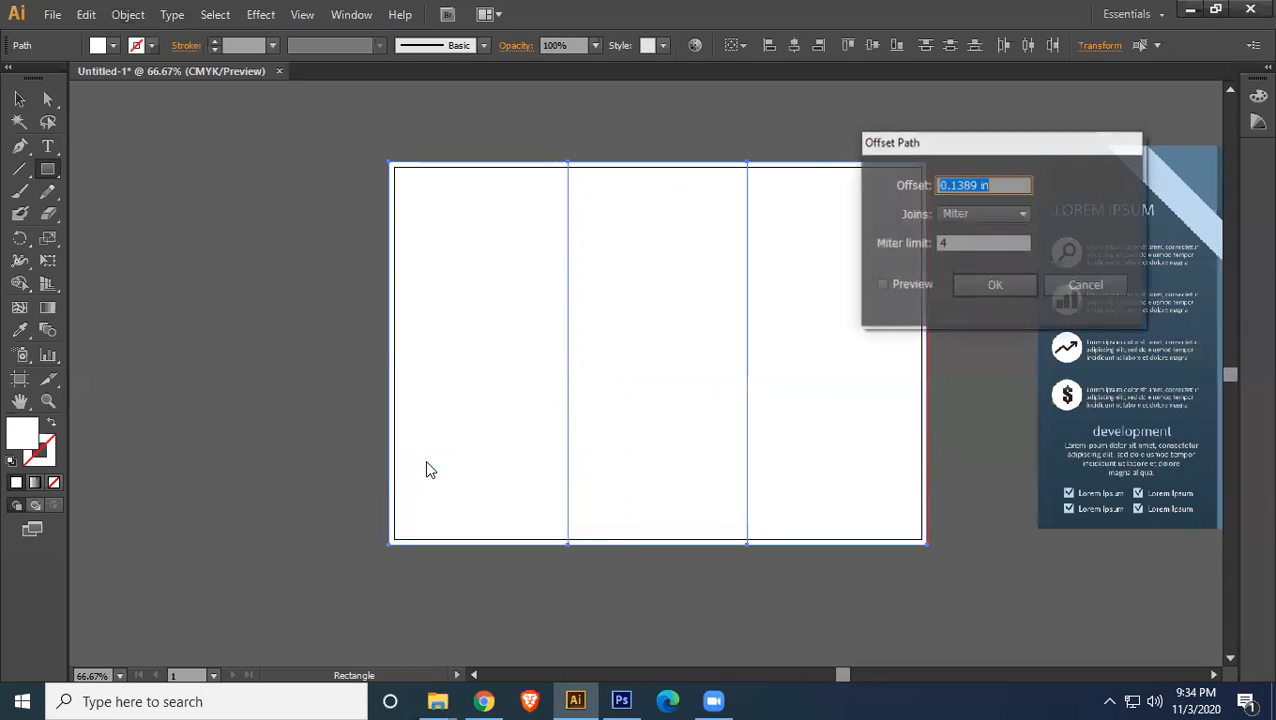
{"action": "left_click", "coordinate": [907, 286]}
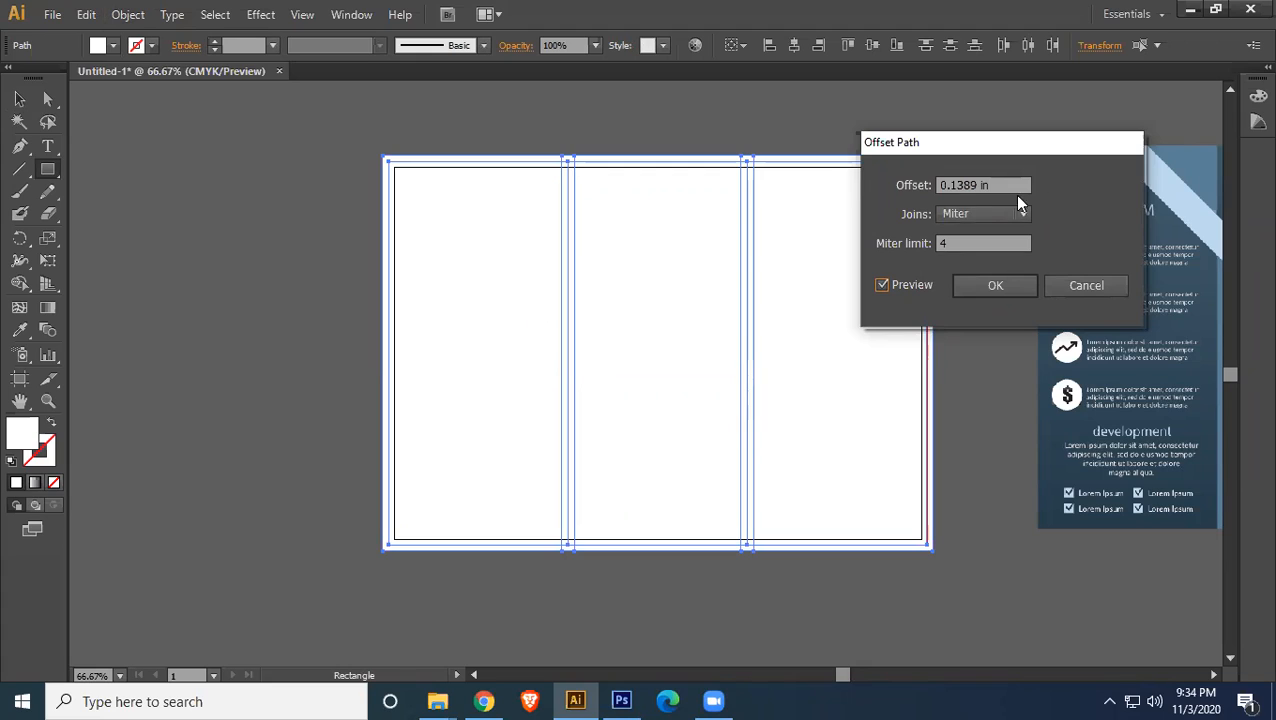
{"action": "left_click_drag", "start_coordinate": [1013, 184], "coordinate": [855, 165]}
{"action": "type", "text": "-"}
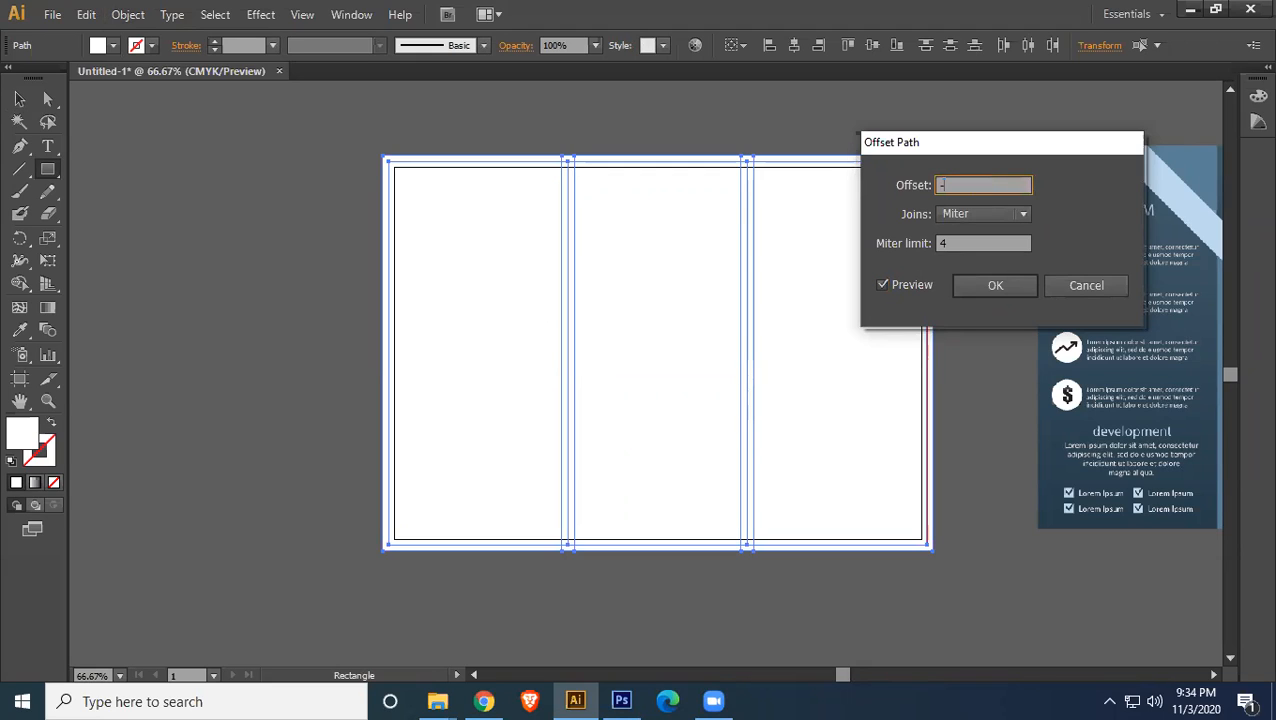
{"action": "type", "text": "0.25"}
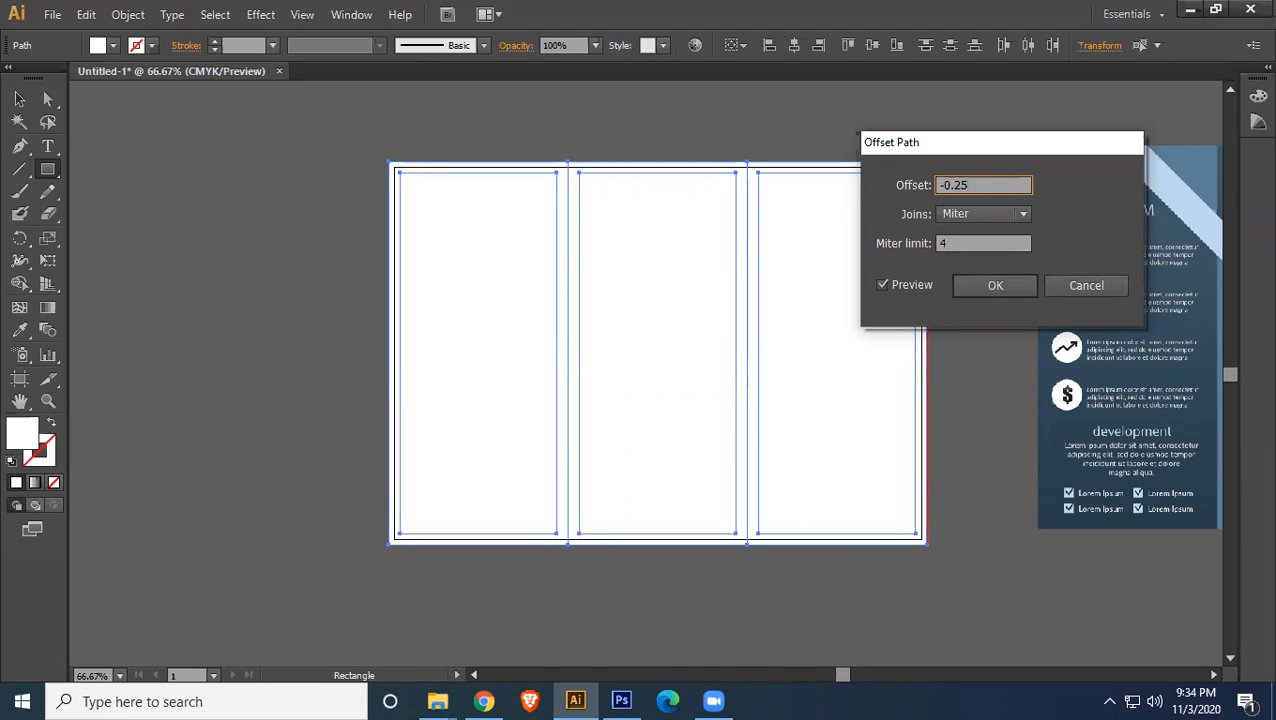
{"action": "left_click", "coordinate": [992, 285]}
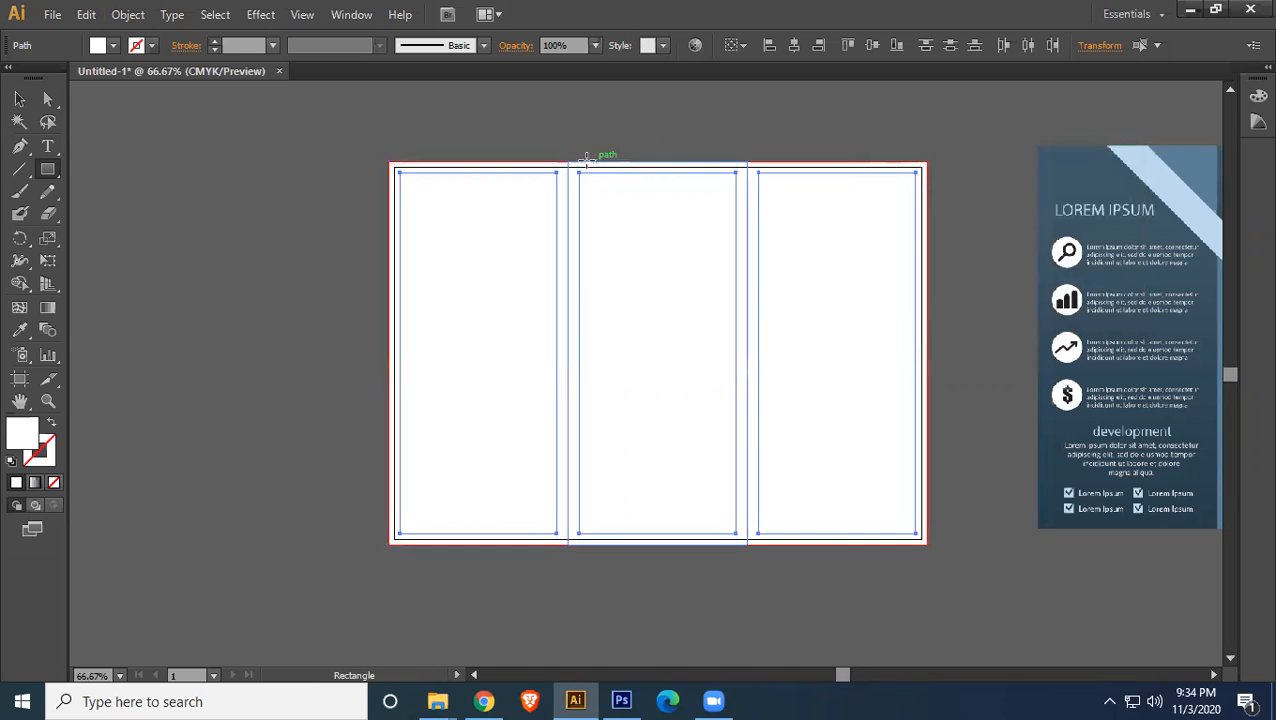
- Convert the three inner margin rectangles into guides
{"action": "left_click", "coordinate": [21, 100]}
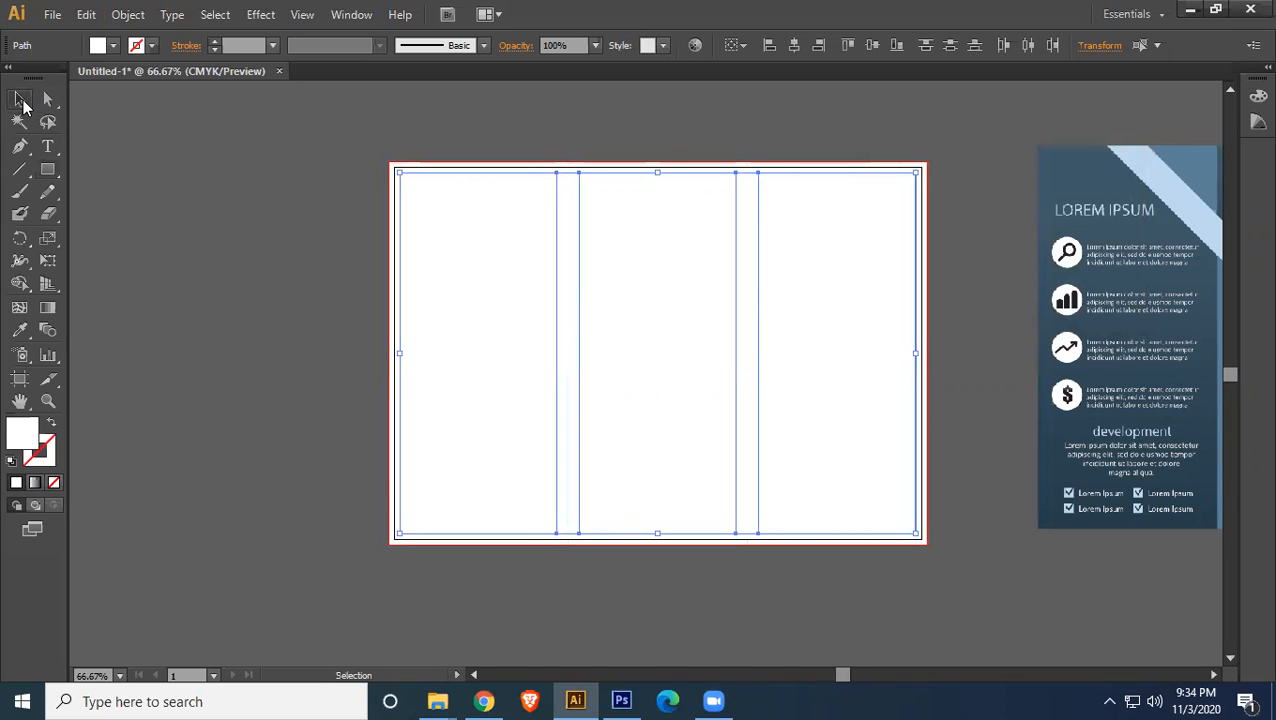
{"action": "right_click", "coordinate": [489, 173]}
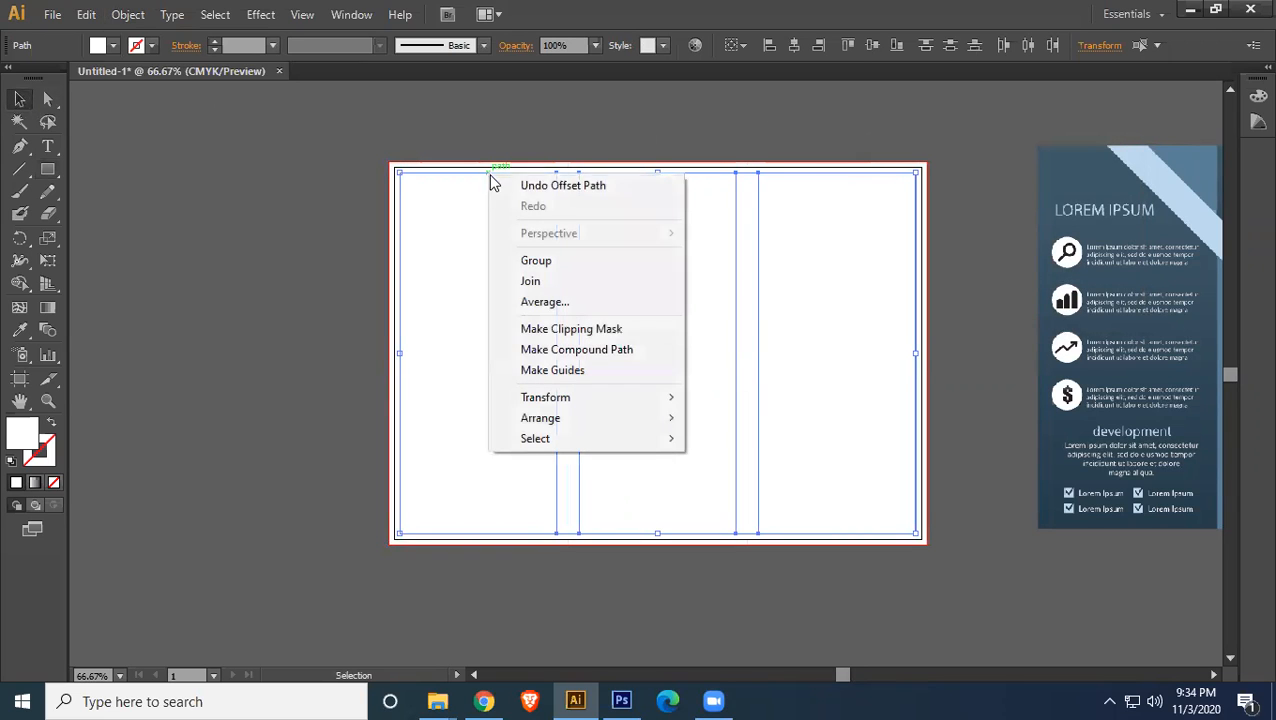
{"action": "left_click", "coordinate": [552, 370]}
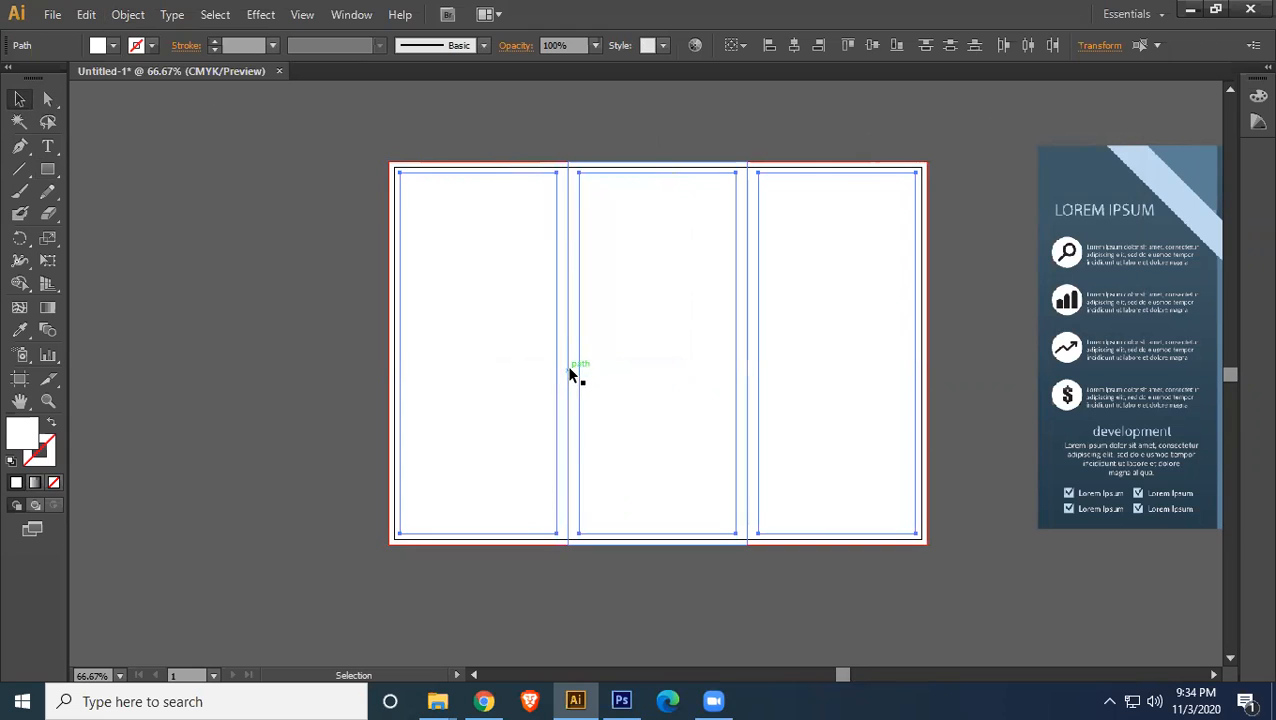
{"action": "right_click", "coordinate": [416, 166]}
{"action": "left_click", "coordinate": [296, 118]}
{"action": "left_click_drag", "start_coordinate": [296, 118], "coordinate": [946, 279]}
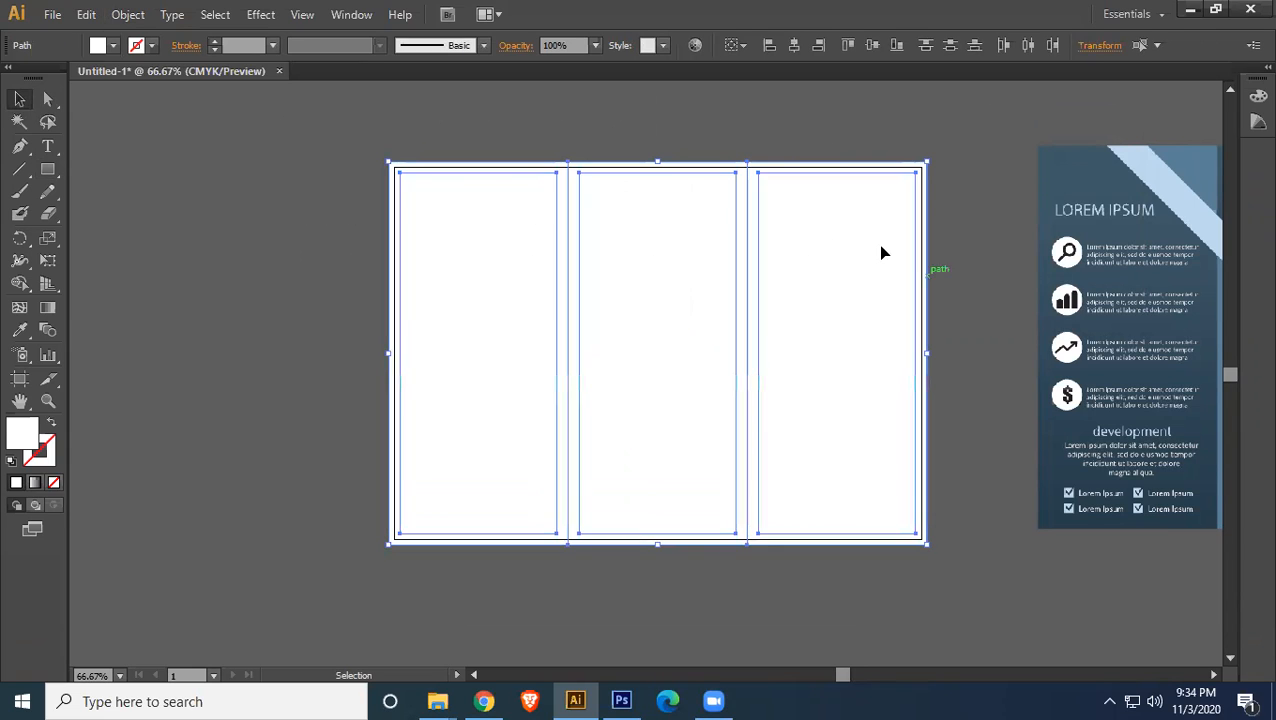
{"action": "right_click", "coordinate": [772, 161]}
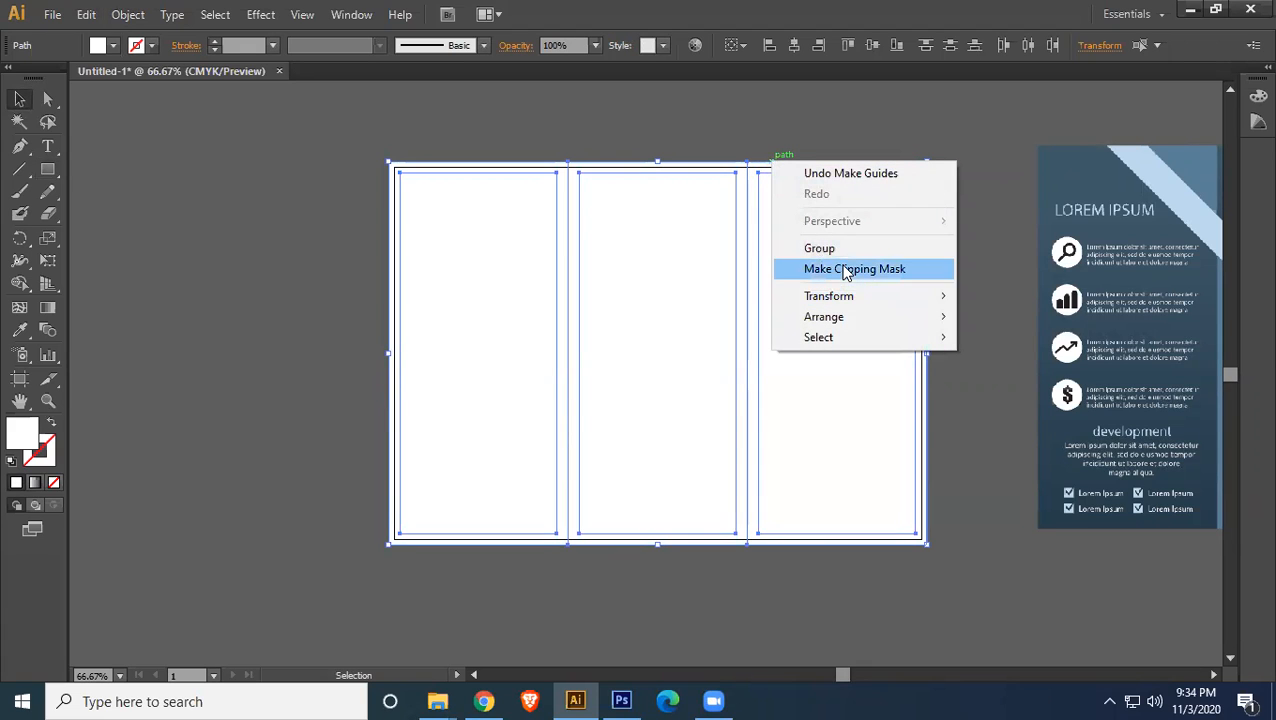
{"action": "left_click", "coordinate": [1014, 101]}
- Select the three outer panel rectangles without the margin guides and convert them into guides
{"action": "left_click", "coordinate": [818, 164]}
{"action": "left_click", "coordinate": [709, 163]}
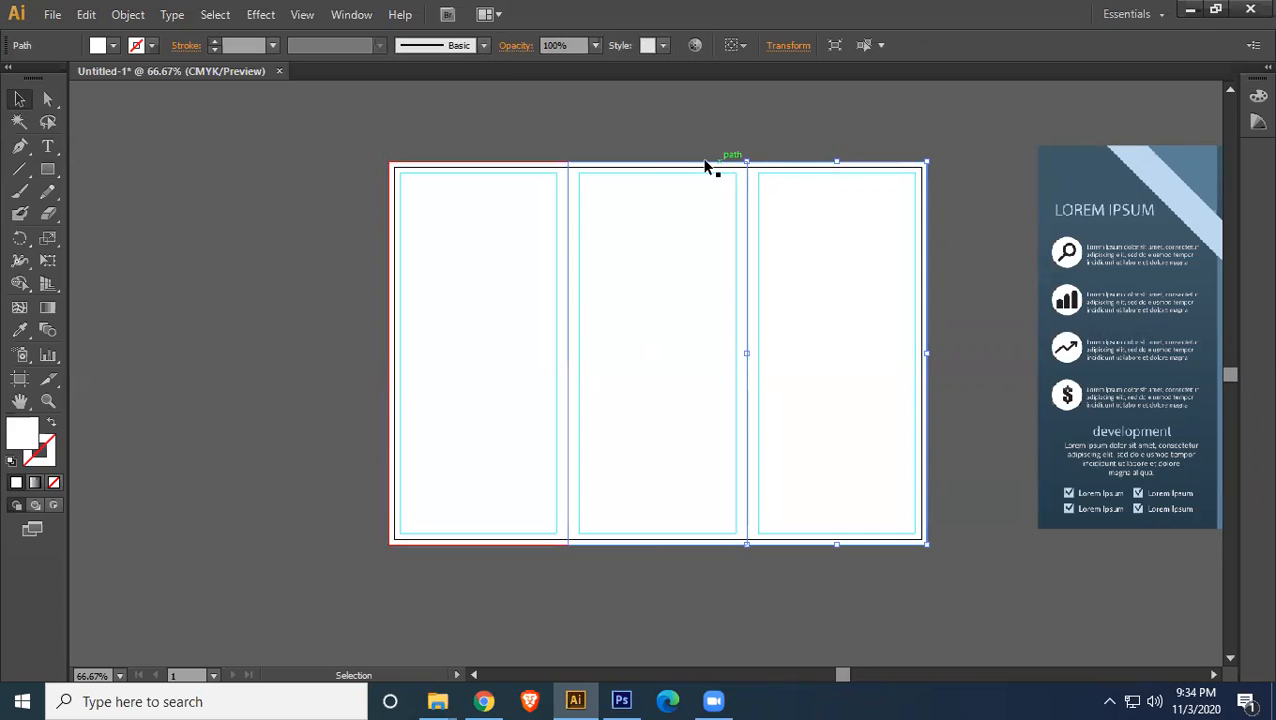
{"action": "left_click", "coordinate": [772, 159], "text": "shift"}
{"action": "left_click", "coordinate": [541, 161], "text": "shift"}
{"action": "right_click", "coordinate": [537, 165]}
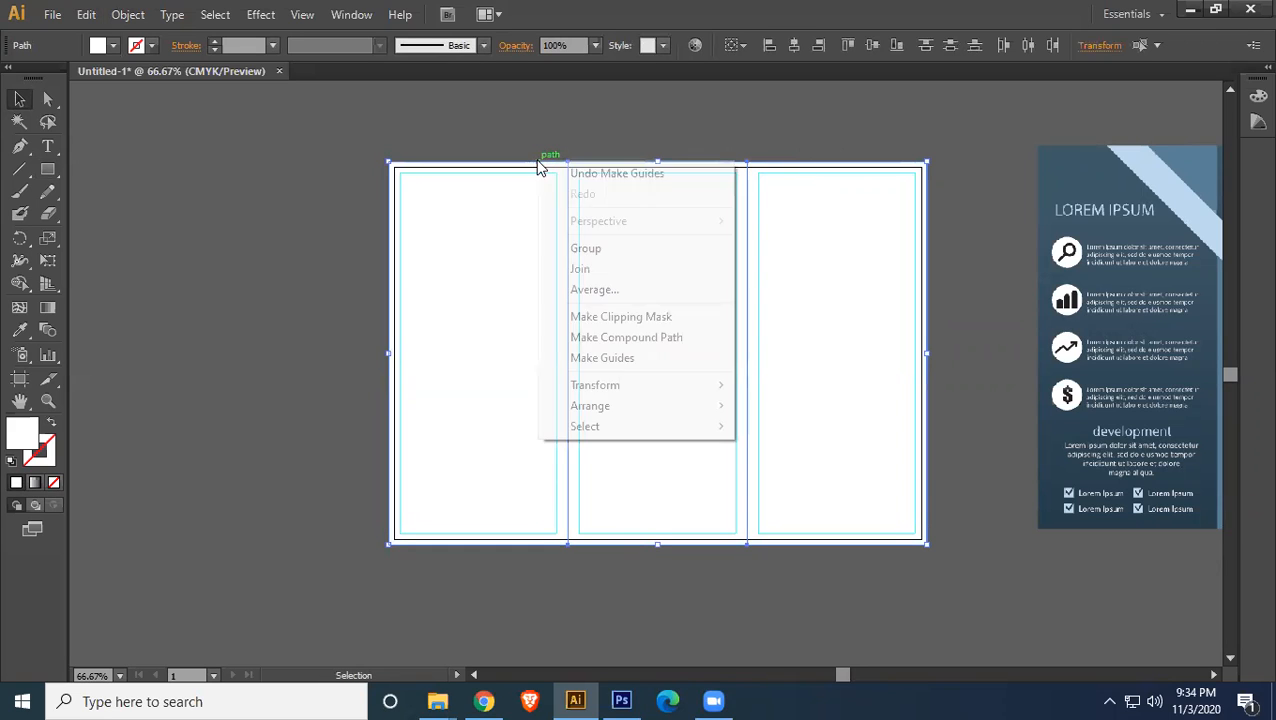
{"action": "left_click", "coordinate": [614, 358]}
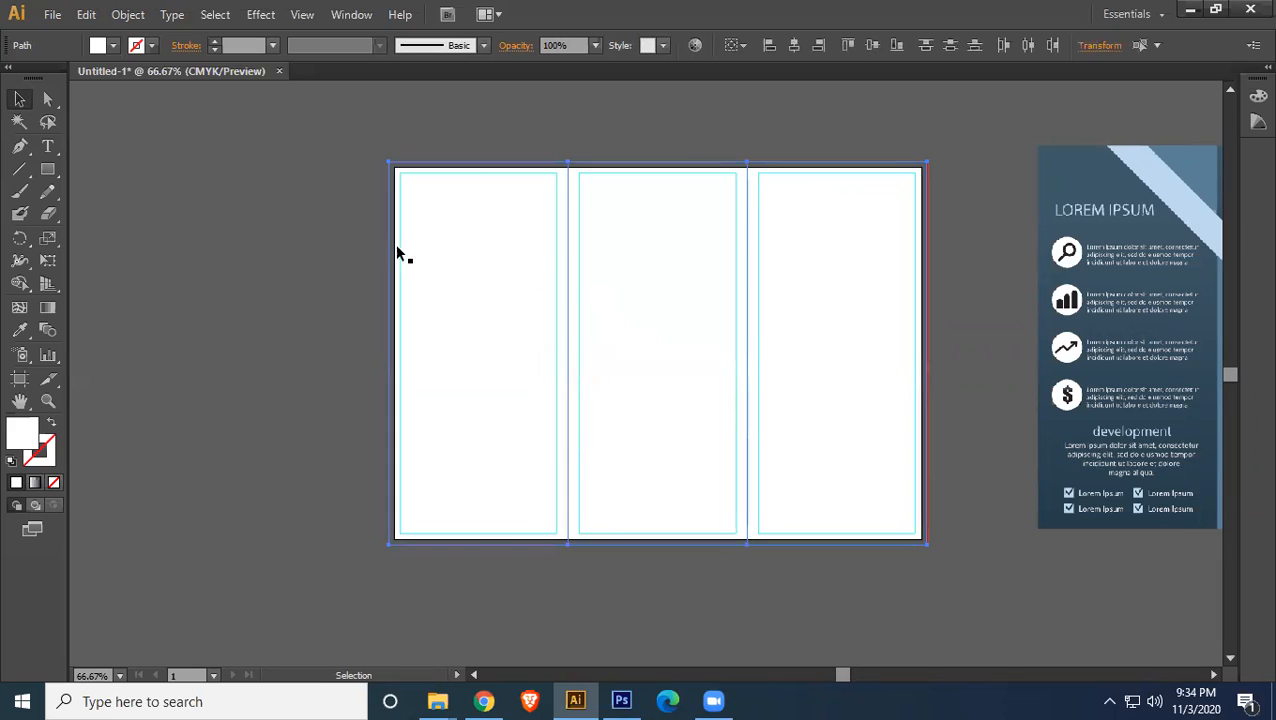
{"action": "left_click", "coordinate": [336, 185]}
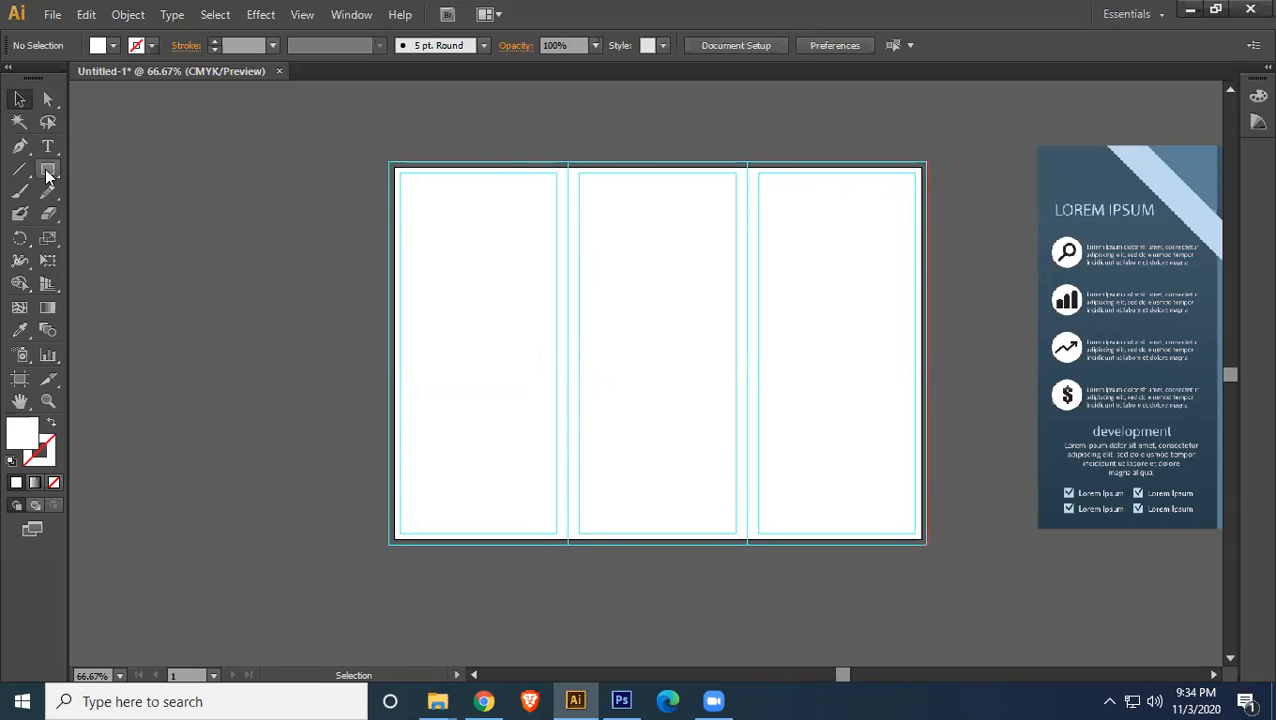
- Draw a white background rectangle over the full bleed area, undoing any accidental shift of the margin guide
{"action": "left_click_drag", "start_coordinate": [456, 243], "coordinate": [421, 249]}
{"action": "key", "text": "ctrl+z"}
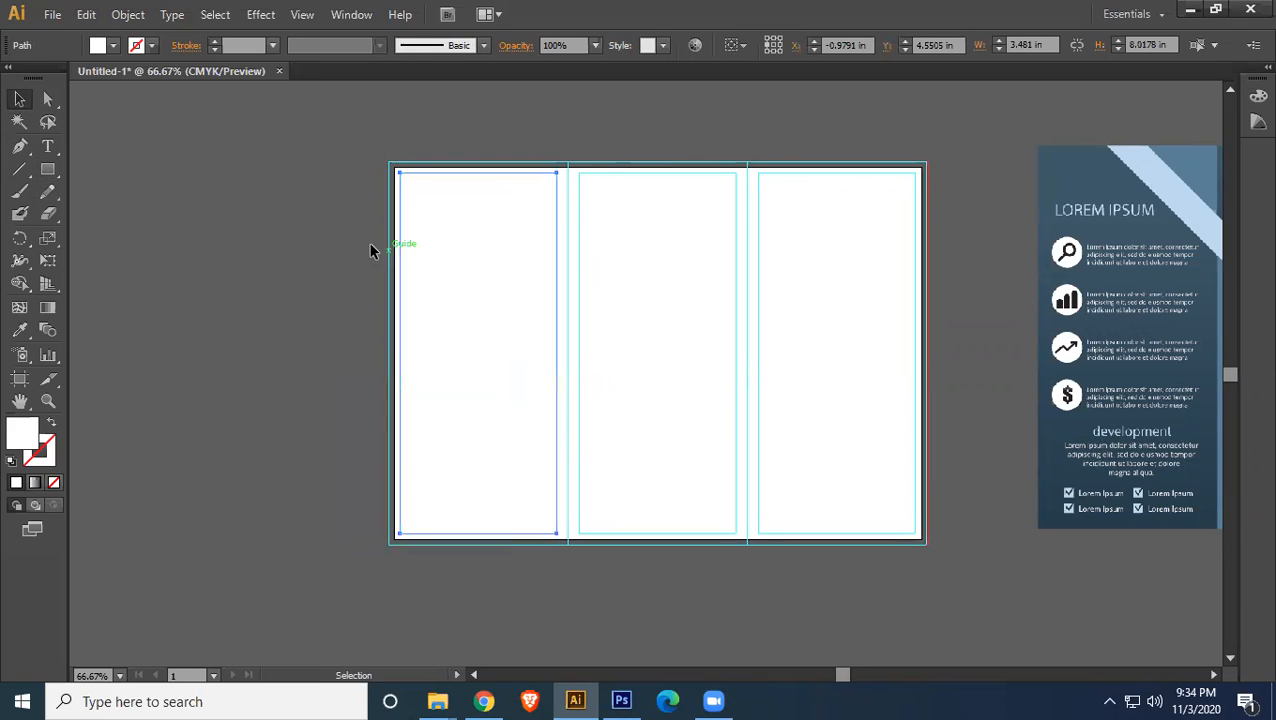
{"action": "left_click", "coordinate": [47, 169]}
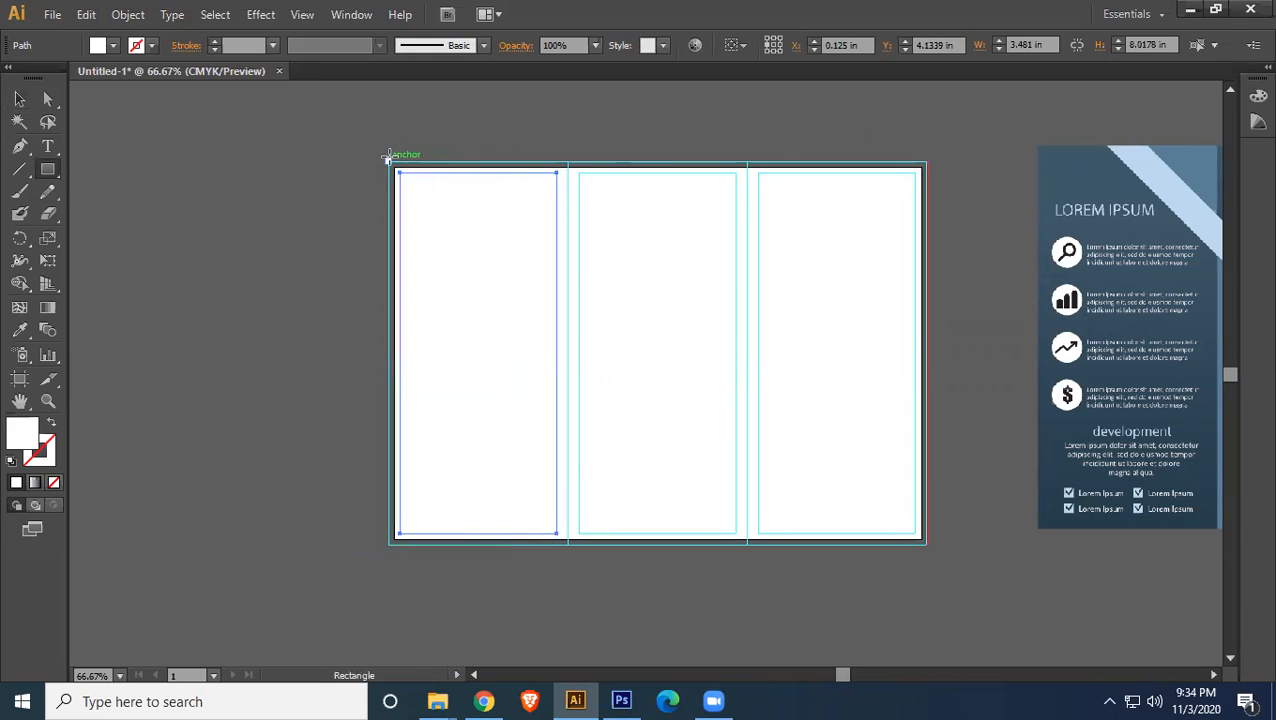
{"action": "left_click_drag", "start_coordinate": [390, 164], "coordinate": [926, 542]}
{"action": "left_click", "coordinate": [20, 97]}
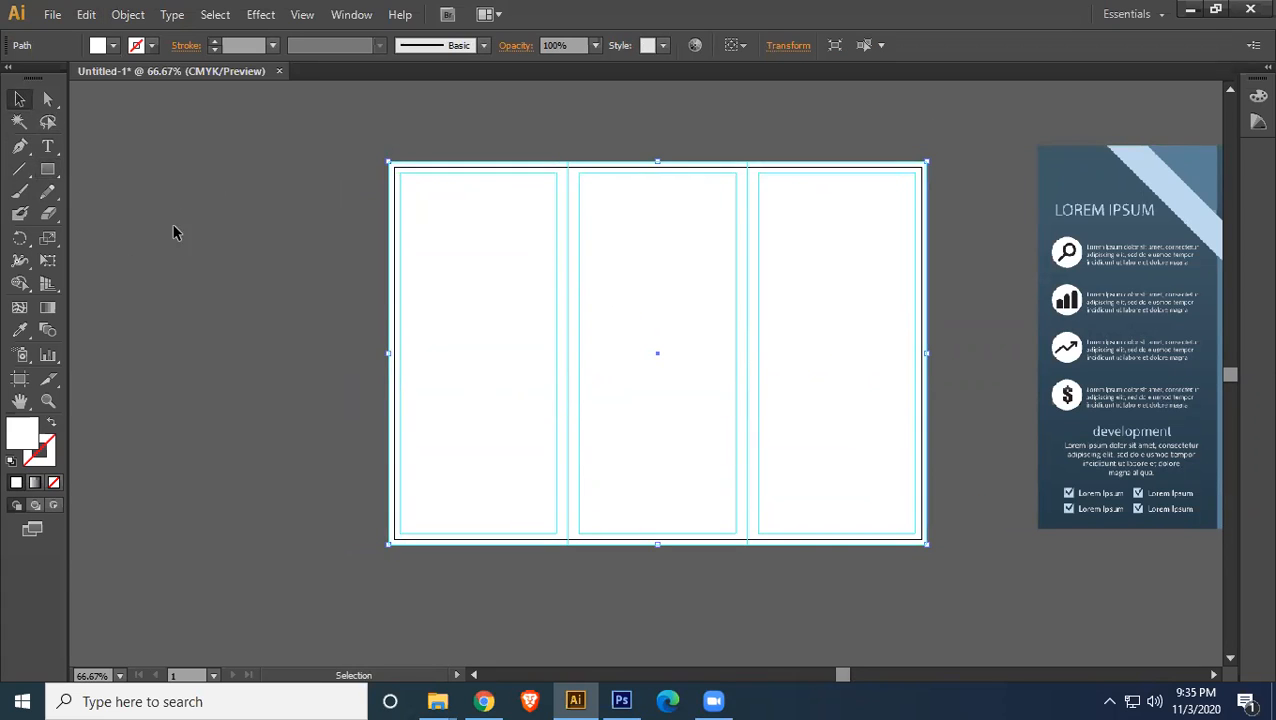
- Lock the white background rectangle together with all panel and margin guides
{"action": "left_click", "coordinate": [307, 168]}
{"action": "left_click_drag", "start_coordinate": [528, 243], "coordinate": [1003, 356]}
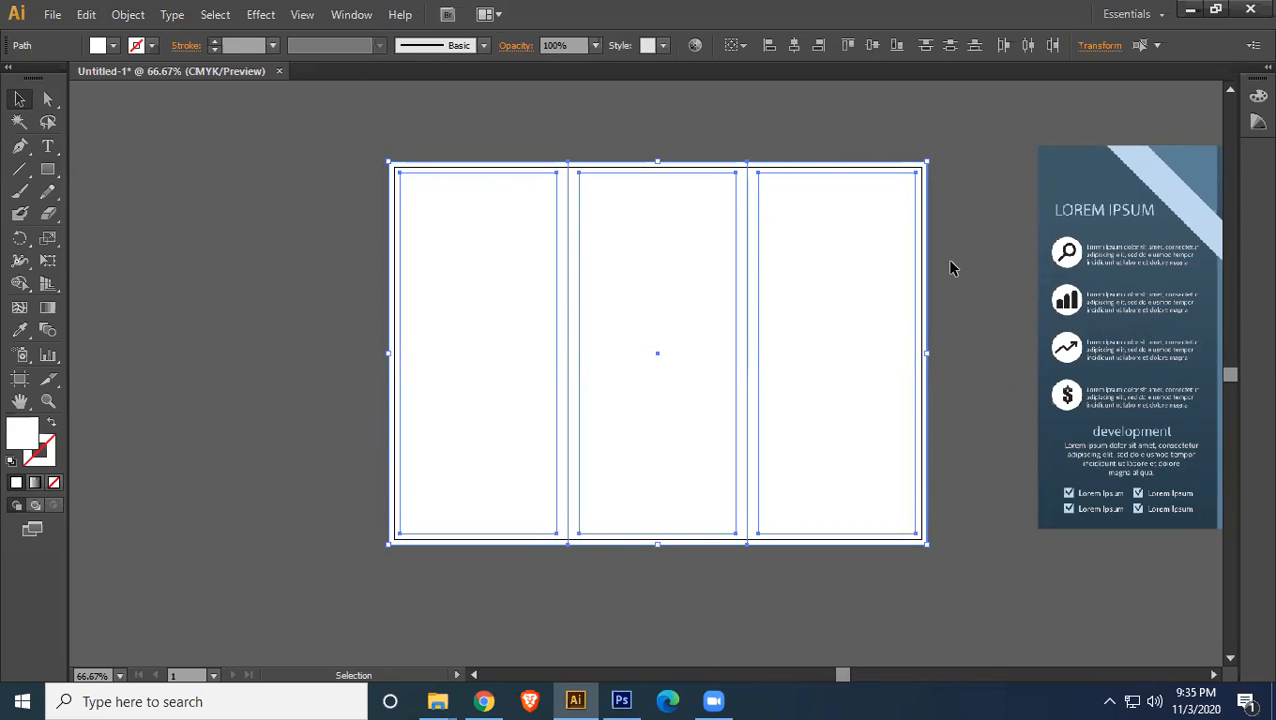
{"action": "key", "text": "ctrl+5"}
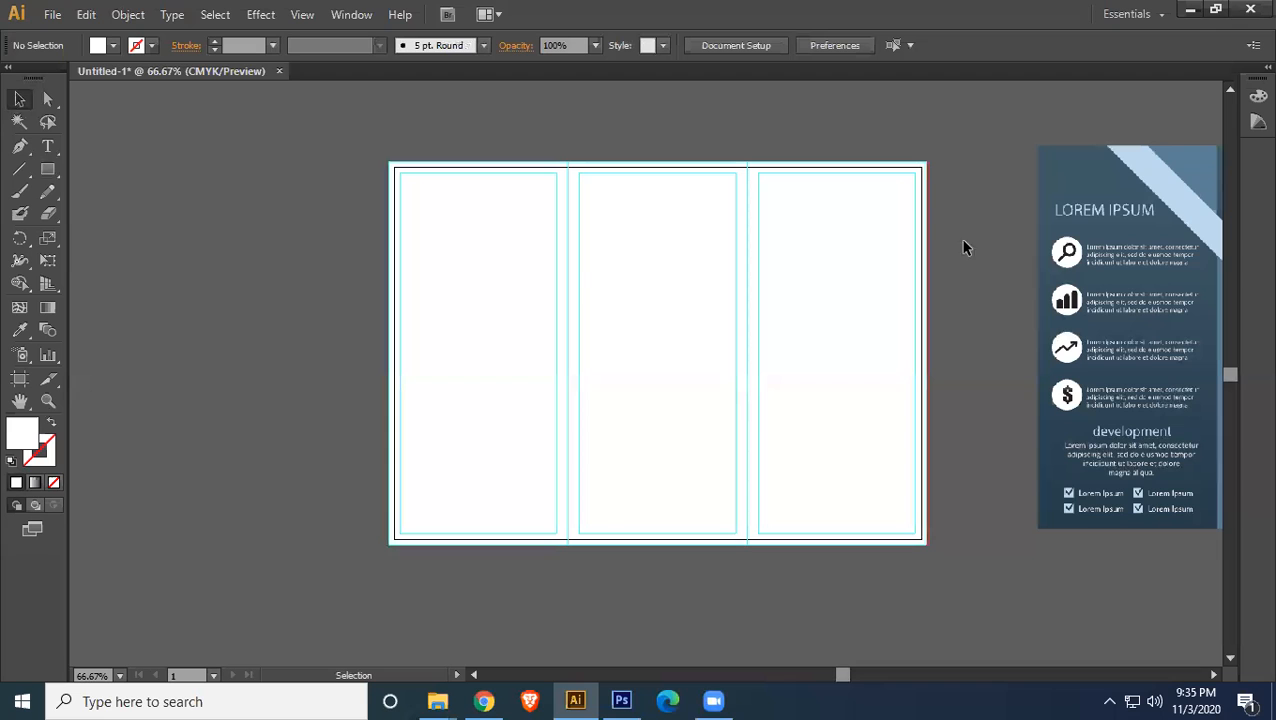
- Move the front-side image back over the artboard to cover the bleed area and set its opacity to 40%
{"action": "left_click_drag", "start_coordinate": [1134, 250], "coordinate": [505, 263]}
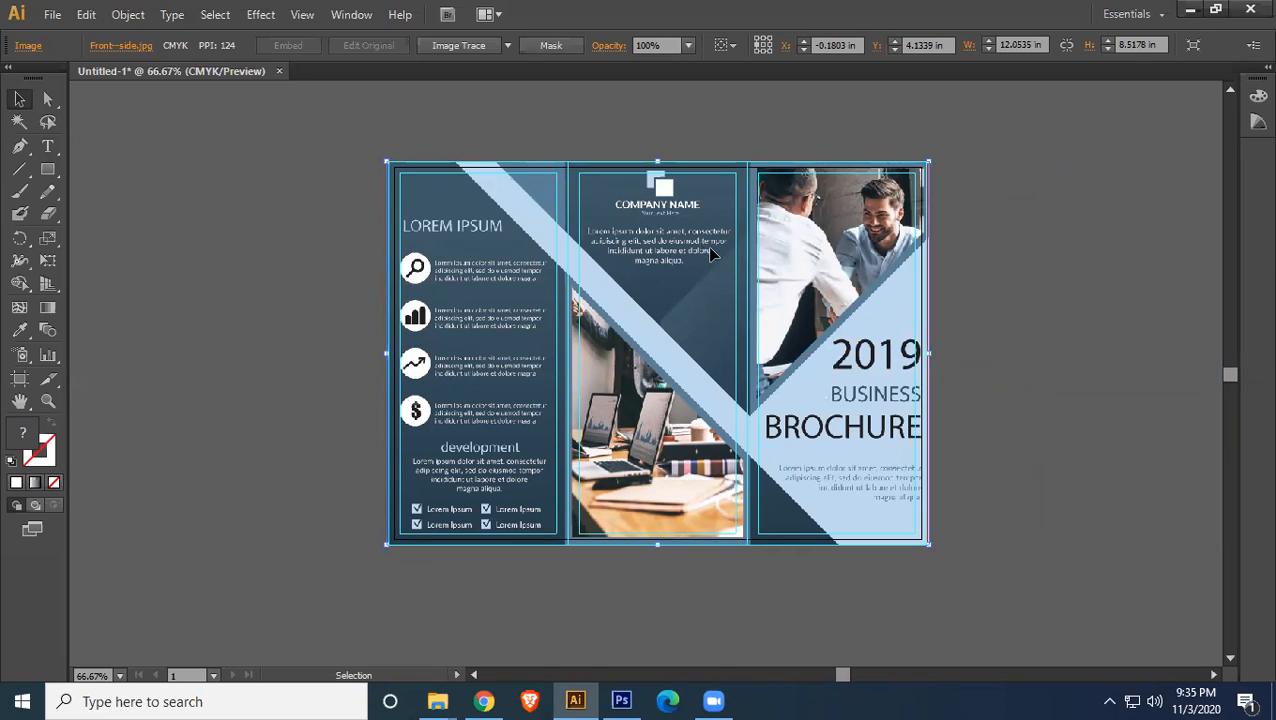
{"action": "left_click", "coordinate": [688, 45]}
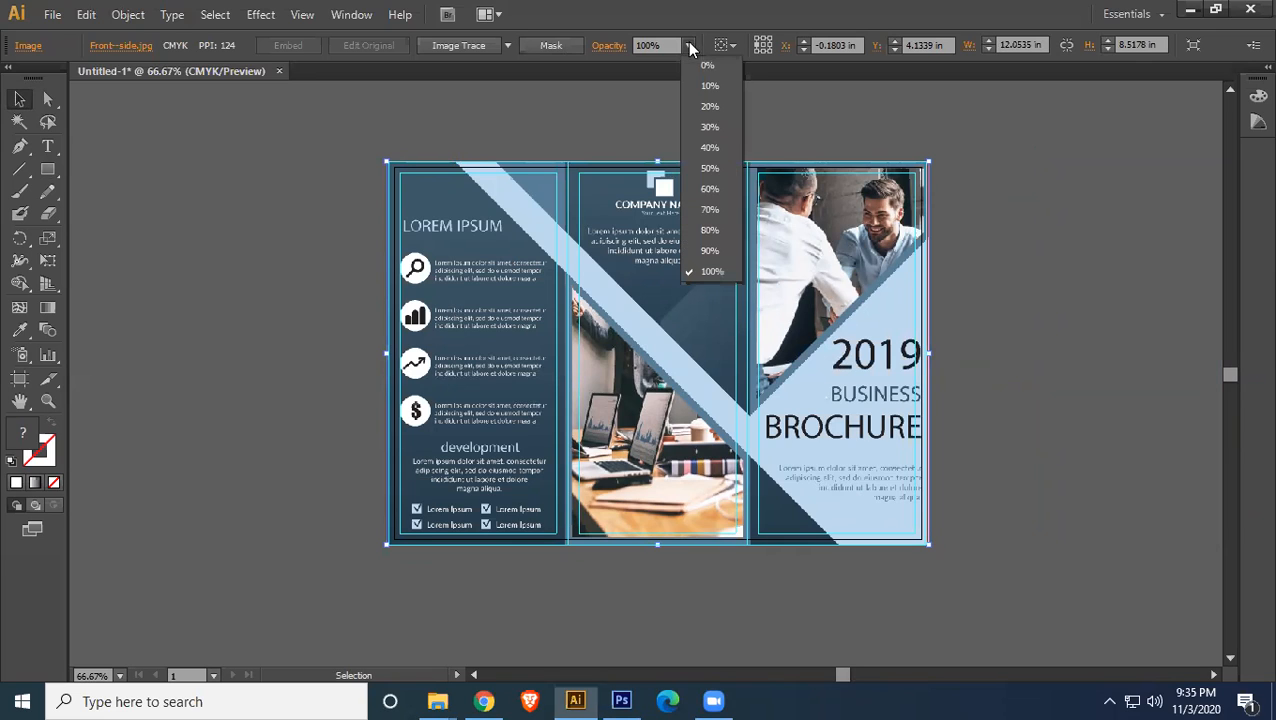
{"action": "left_click", "coordinate": [707, 168]}
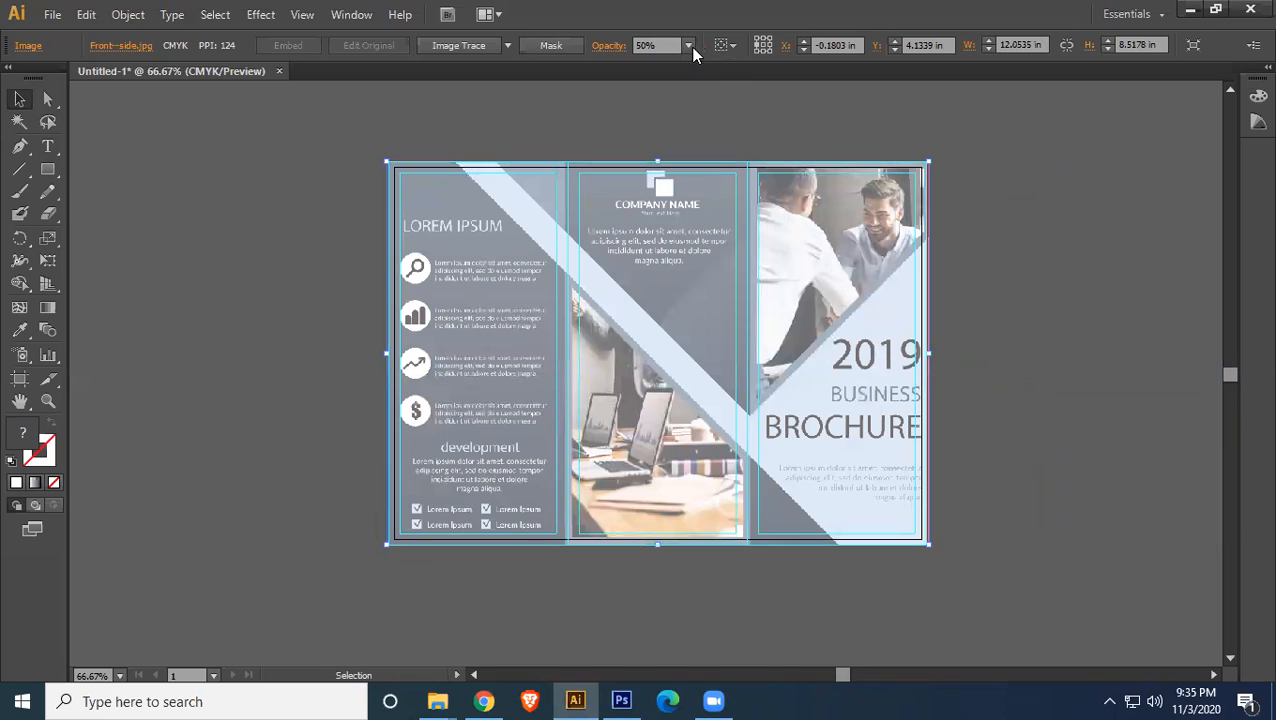
{"action": "left_click", "coordinate": [688, 45]}
{"action": "left_click", "coordinate": [705, 147]}
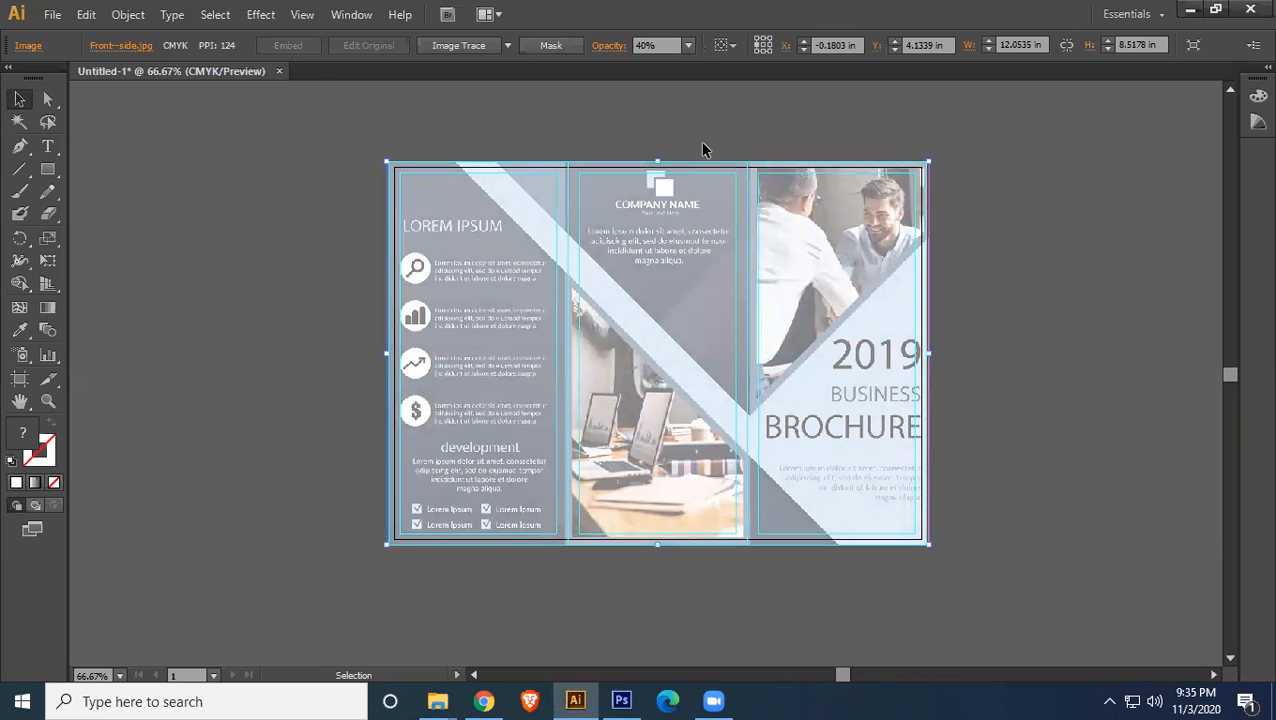
{"action": "key", "text": "ctrl+shift+a"}
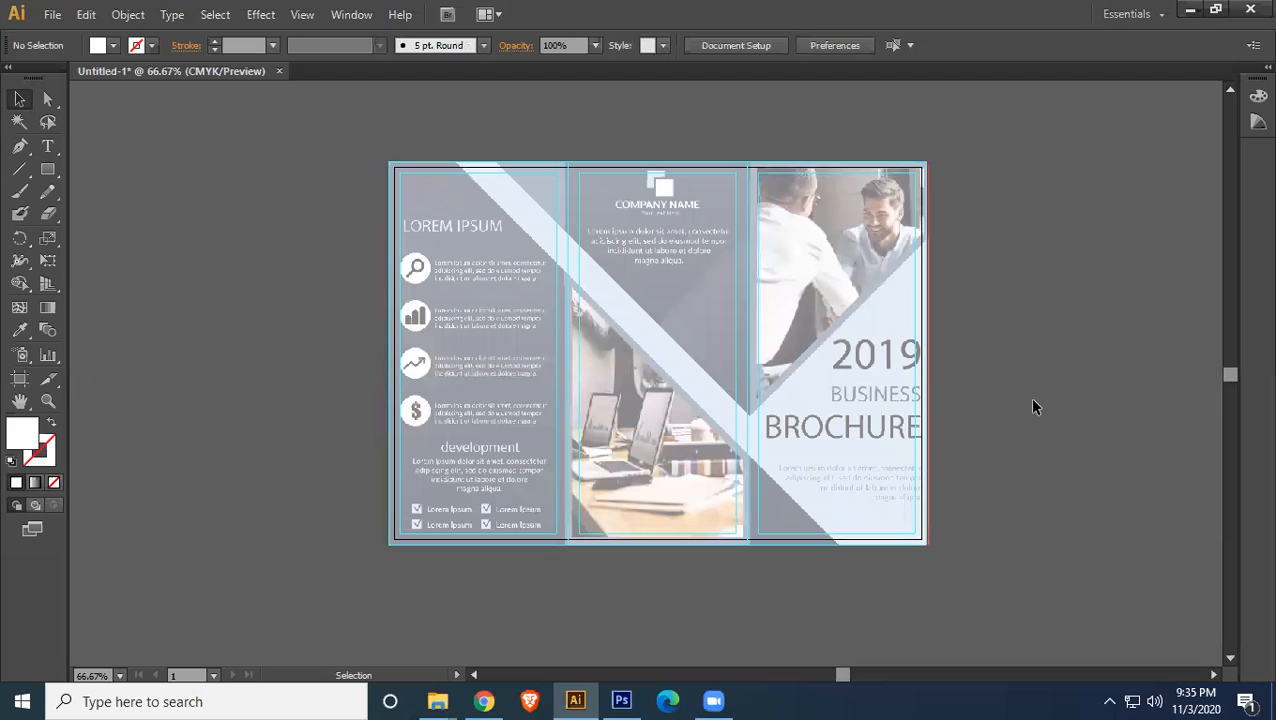
- Trace the cover photo area of the right-hand panel with the Pen tool as a closed white four-sided shape reaching the bleed edges
{"action": "scroll", "coordinate": [1017, 420], "scroll_direction": "up", "scroll_amount": 3}
{"action": "scroll", "coordinate": [983, 407], "scroll_direction": "down", "scroll_amount": 3}
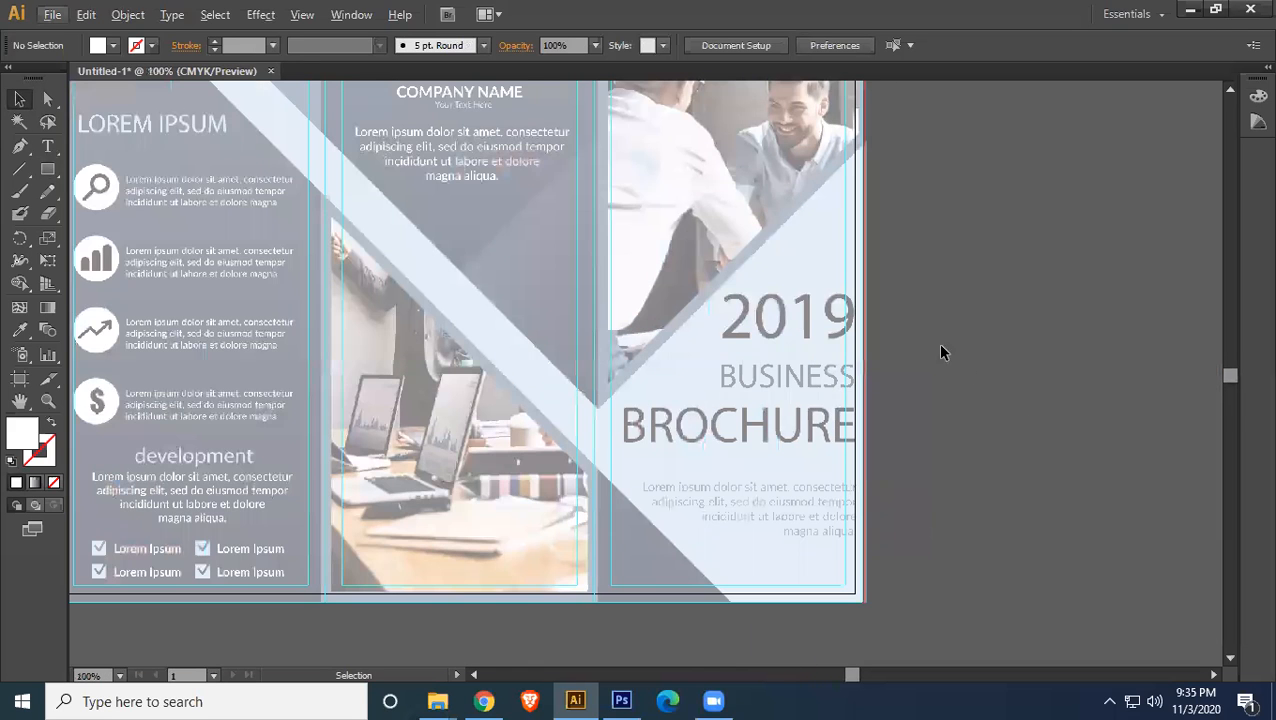
{"action": "scroll", "coordinate": [920, 342], "scroll_direction": "up", "scroll_amount": 1}
{"action": "left_click_drag", "start_coordinate": [739, 327], "coordinate": [720, 293]}
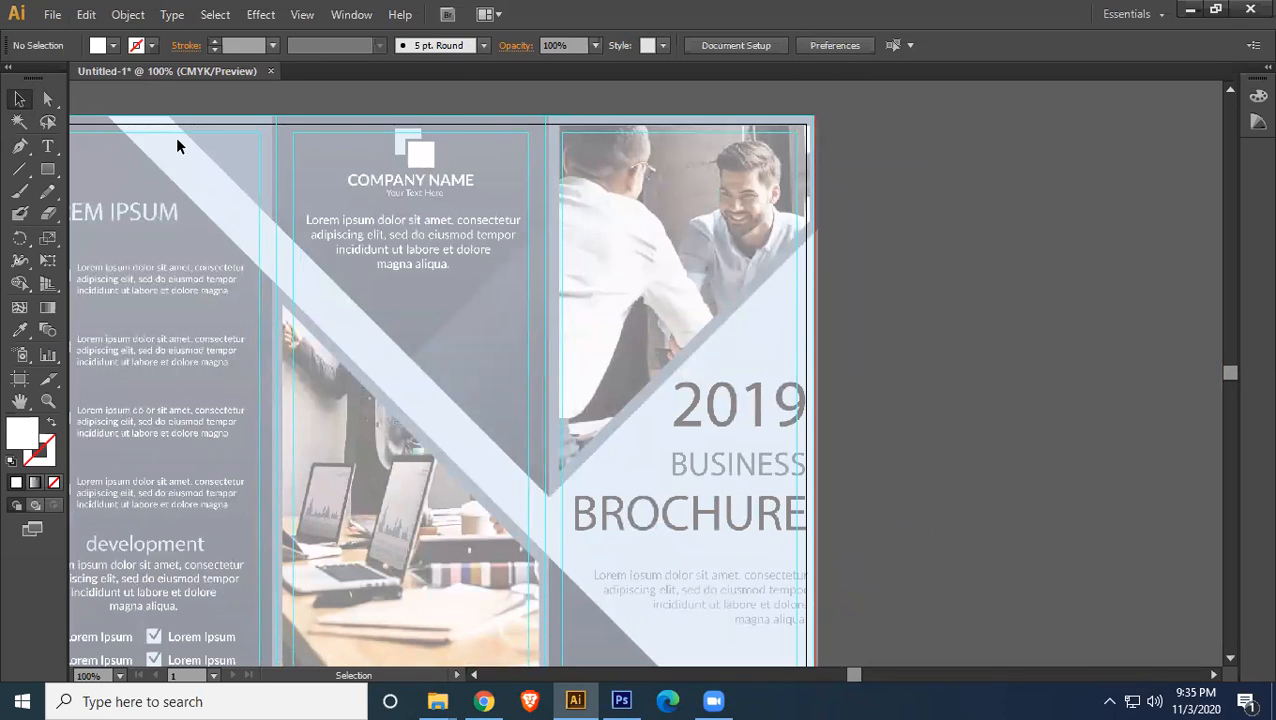
{"action": "left_click", "coordinate": [22, 148]}
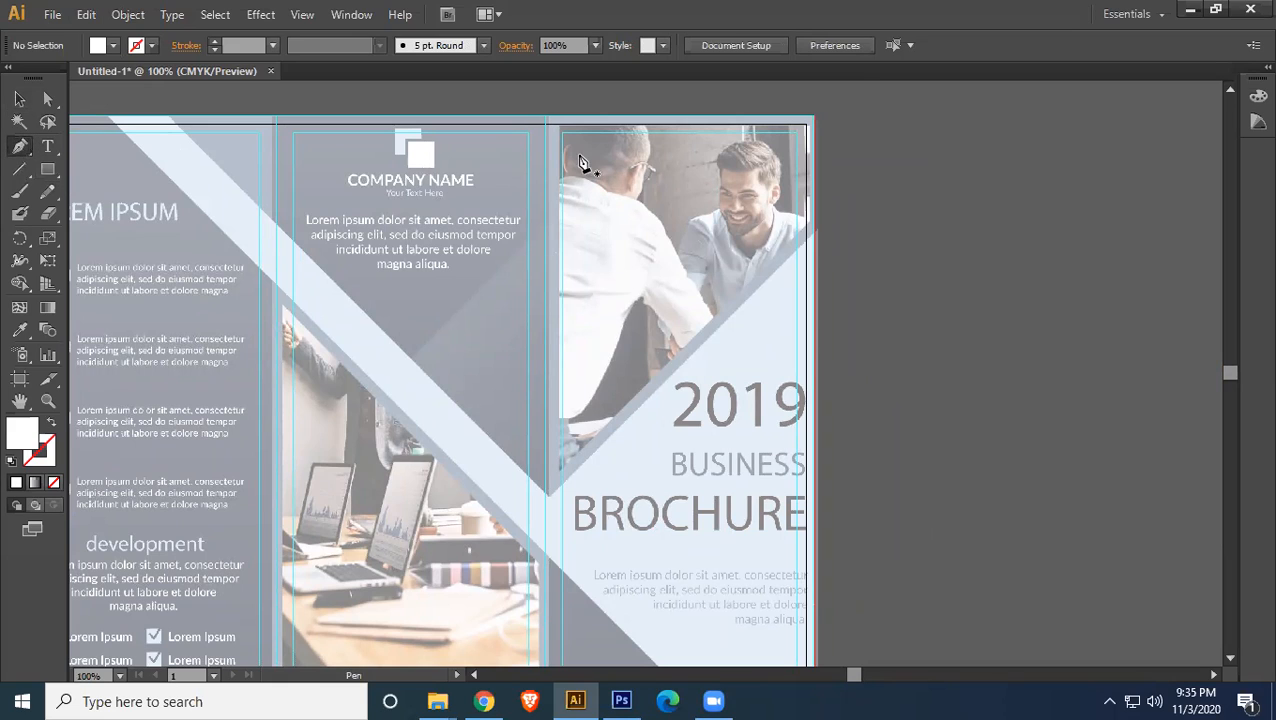
{"action": "left_click", "coordinate": [547, 121]}
{"action": "left_click", "coordinate": [547, 497]}
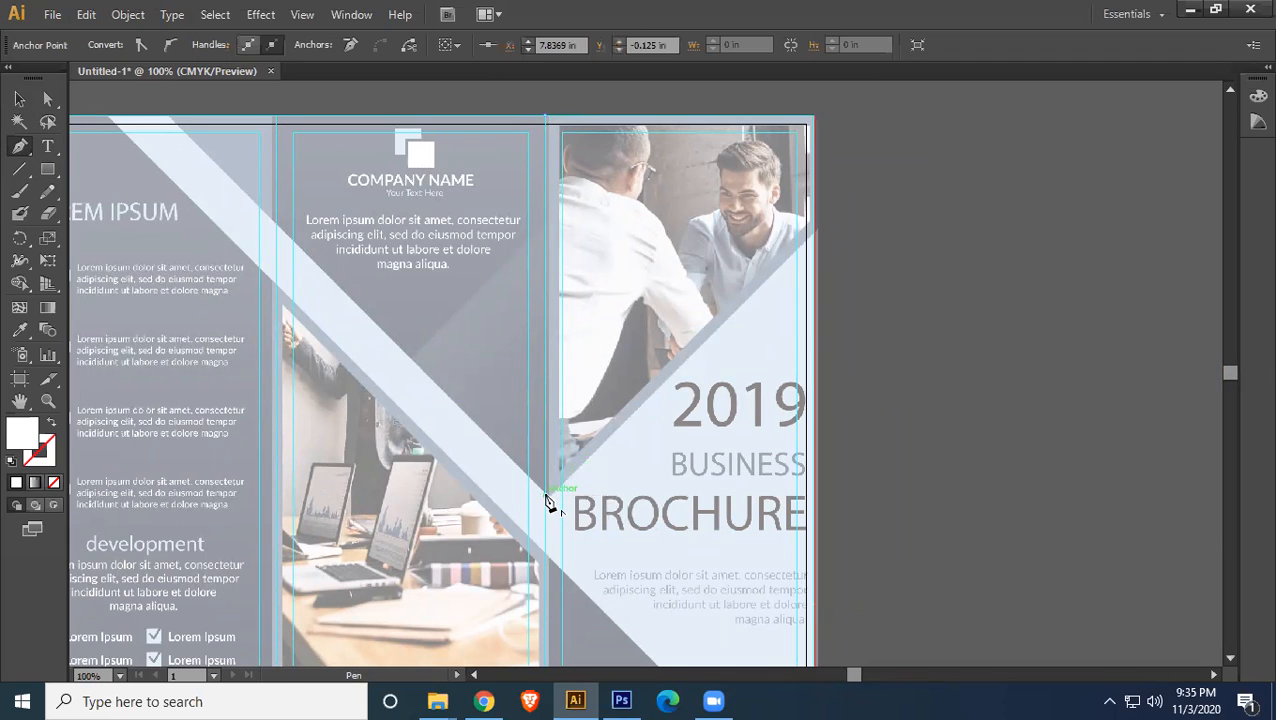
{"action": "left_click", "coordinate": [816, 234]}
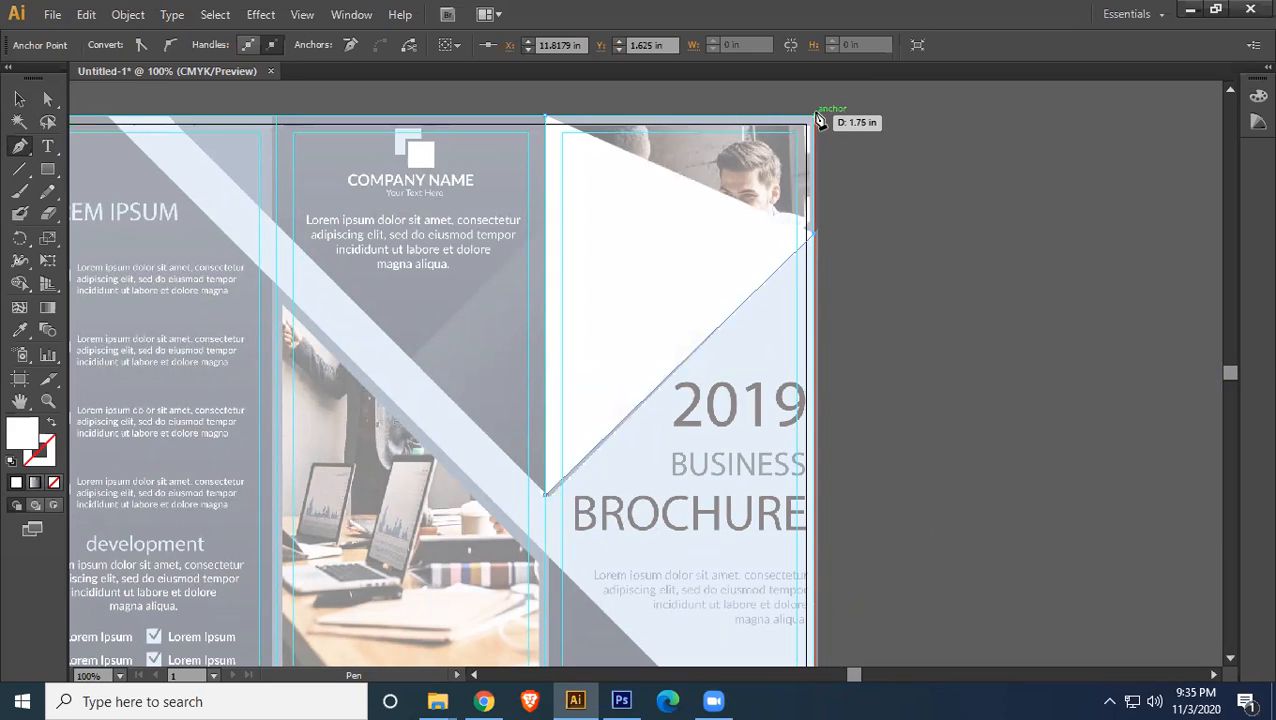
{"action": "left_click", "coordinate": [816, 121]}
{"action": "left_click", "coordinate": [547, 121]}
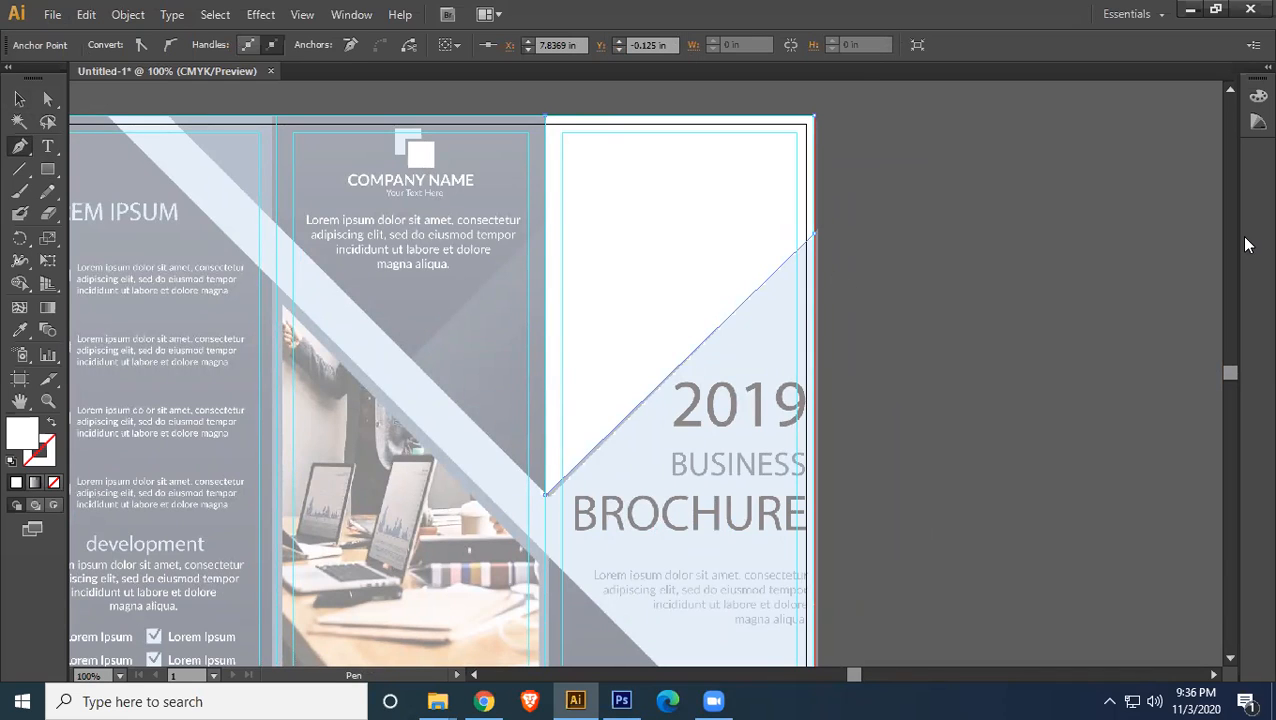
{"action": "left_click", "coordinate": [20, 101]}
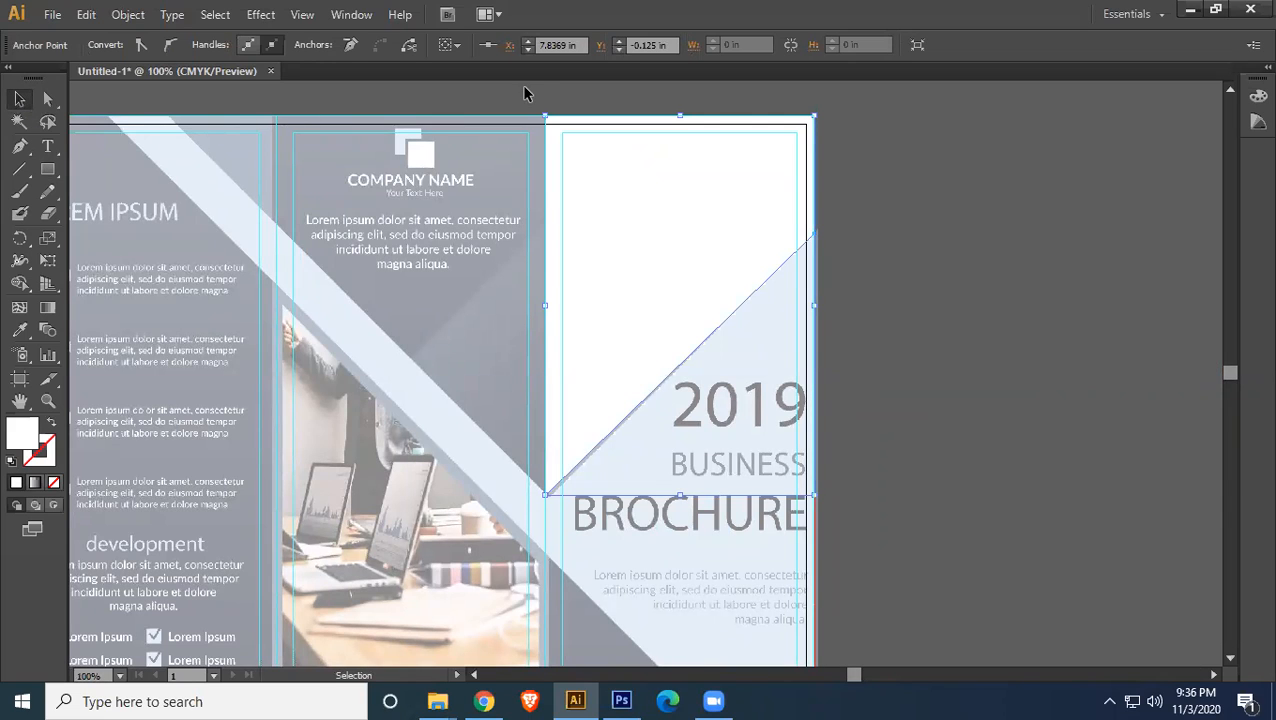
- Try to trace a smaller closed shape within the cover panel's margin guides, roughly parallel to the photo's diagonal edge, and undo it
{"action": "left_click", "coordinate": [20, 146]}
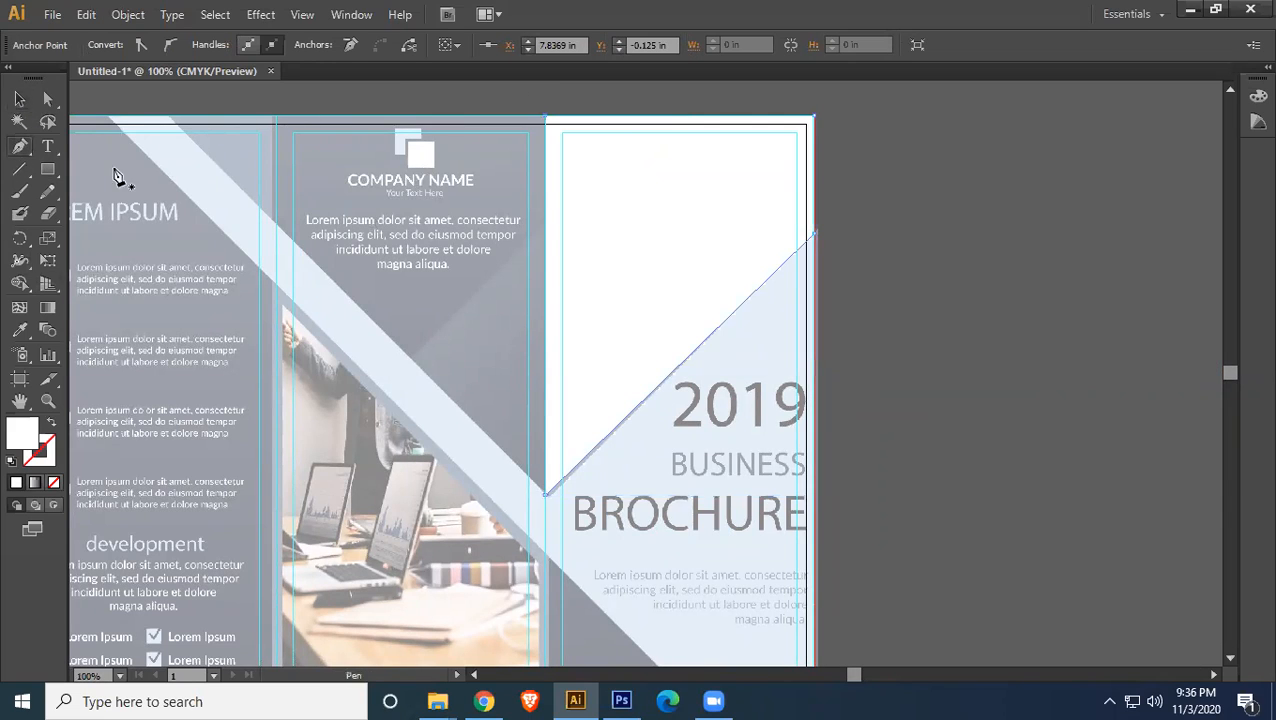
{"action": "left_click", "coordinate": [564, 133]}
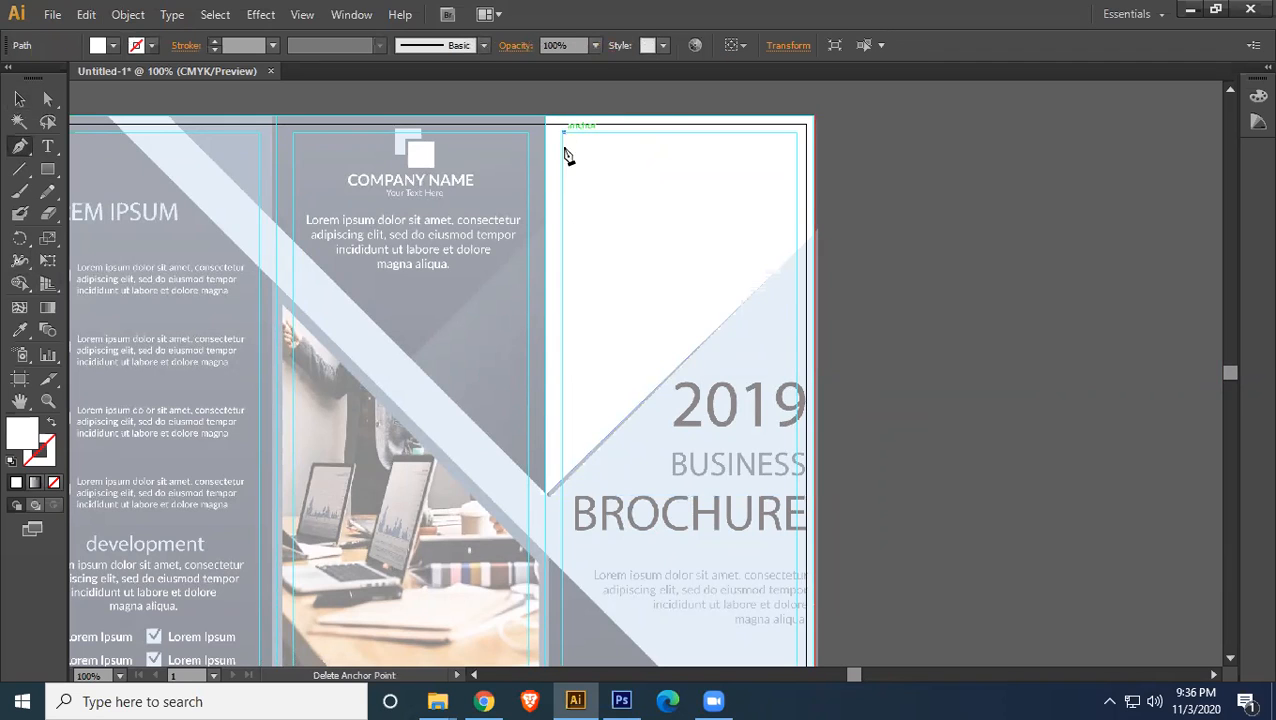
{"action": "left_click", "coordinate": [564, 452]}
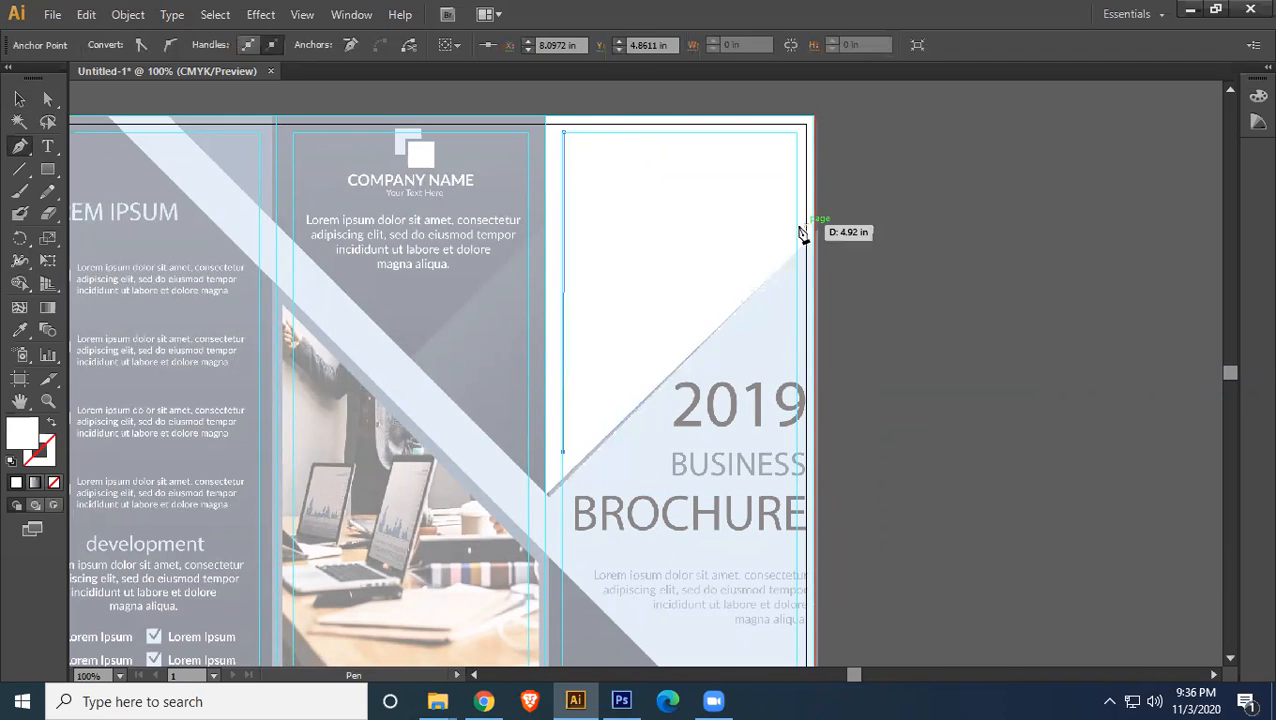
{"action": "left_click", "coordinate": [795, 227]}
{"action": "left_click", "coordinate": [796, 131]}
{"action": "left_click", "coordinate": [565, 134]}
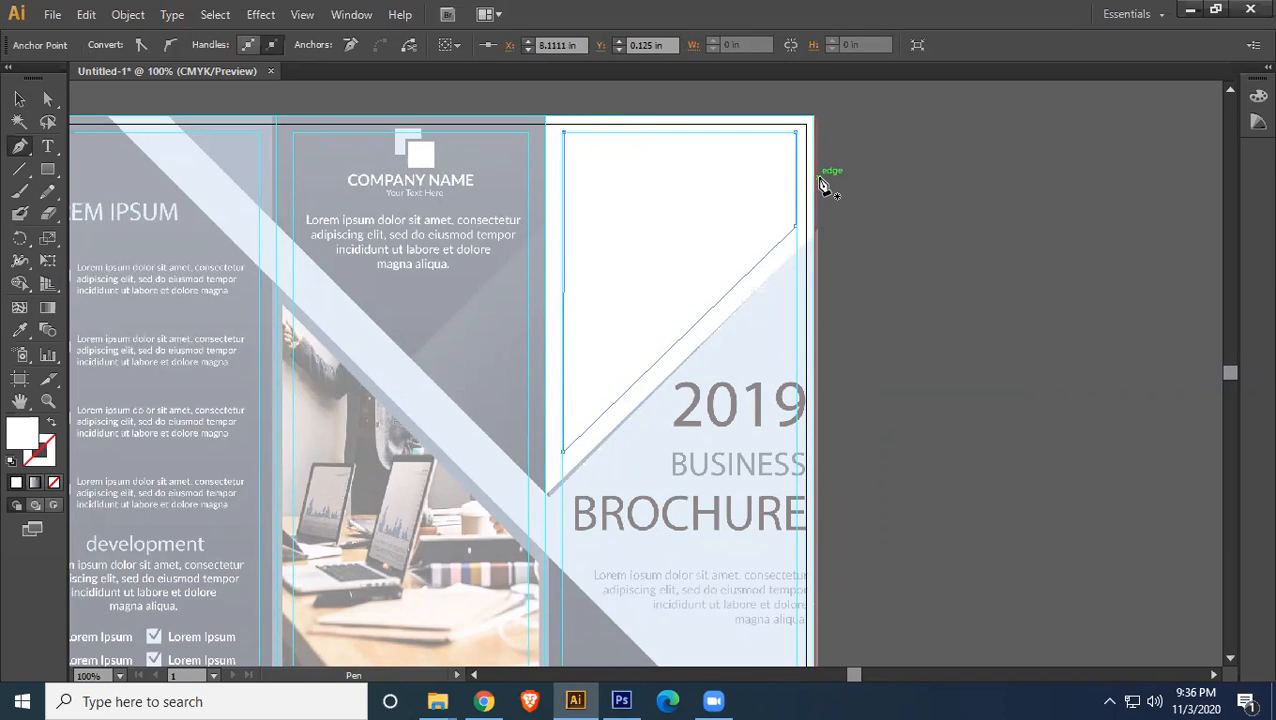
{"action": "key", "text": "v"}
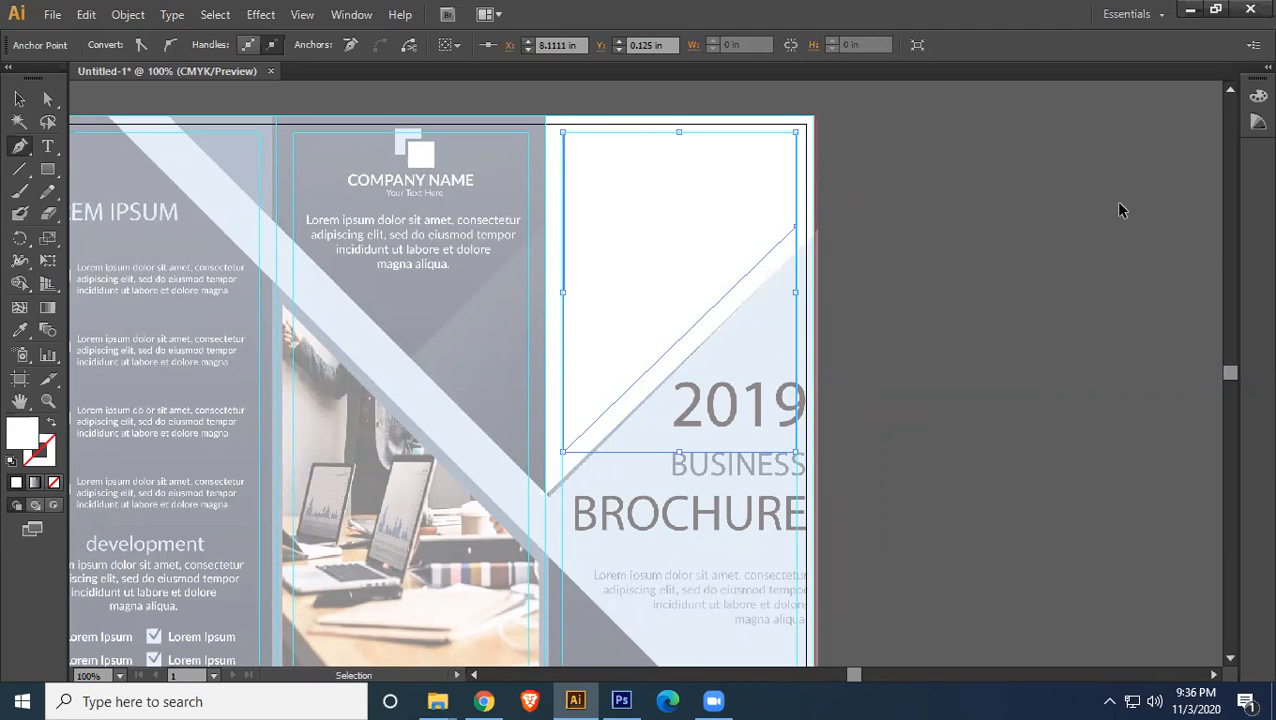
{"action": "key", "text": "ctrl+z"}
{"action": "key", "text": "ctrl+z"}
{"action": "key", "text": "ctrl+z"}
{"action": "key", "text": "ctrl+z"}
- Redraw the smaller four-sided shape from the margin guide's upper-left corner, undoing misplaced points and snapping its right side to the guide
{"action": "key", "text": "p"}
{"action": "left_click", "coordinate": [562, 133]}
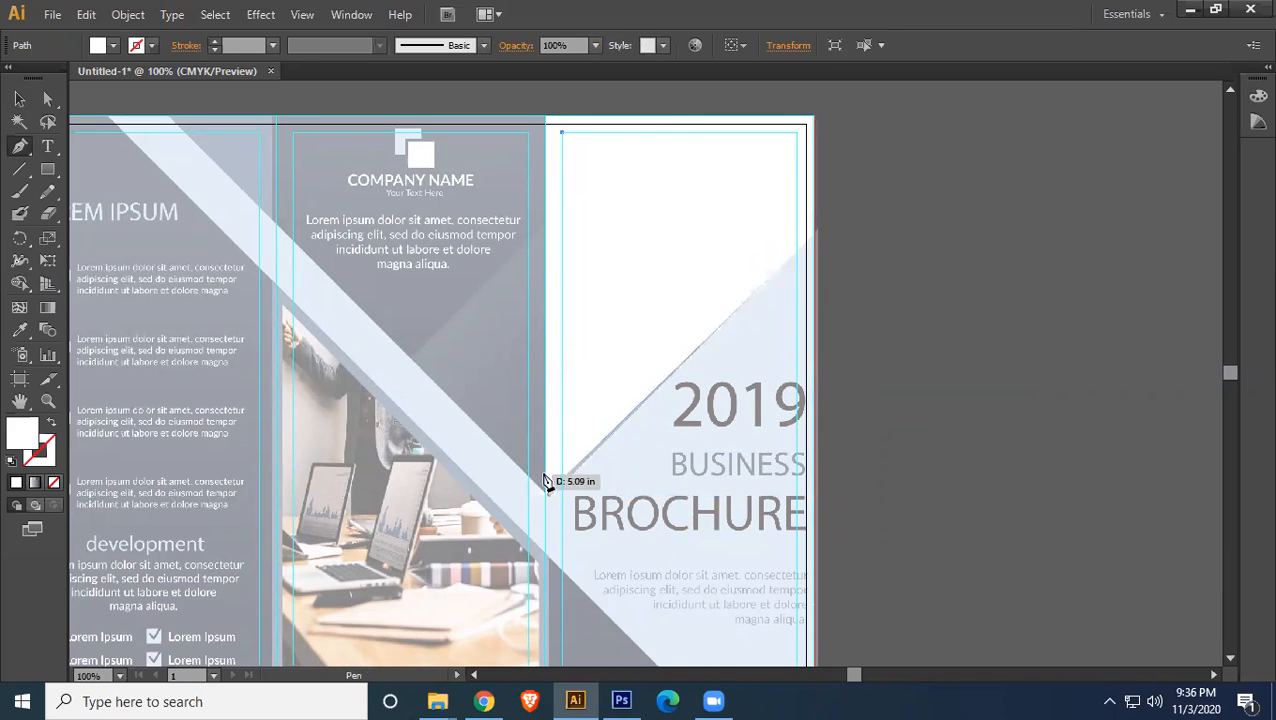
{"action": "left_click", "coordinate": [561, 448]}
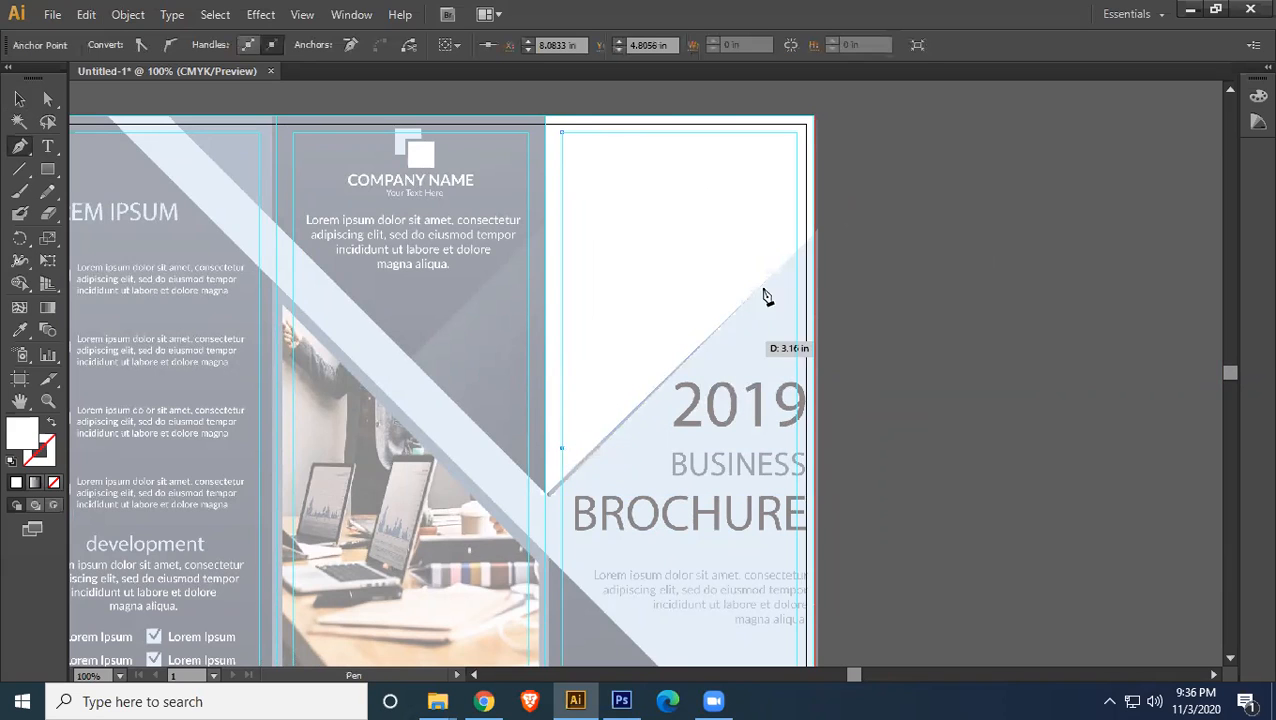
{"action": "left_click", "coordinate": [790, 223]}
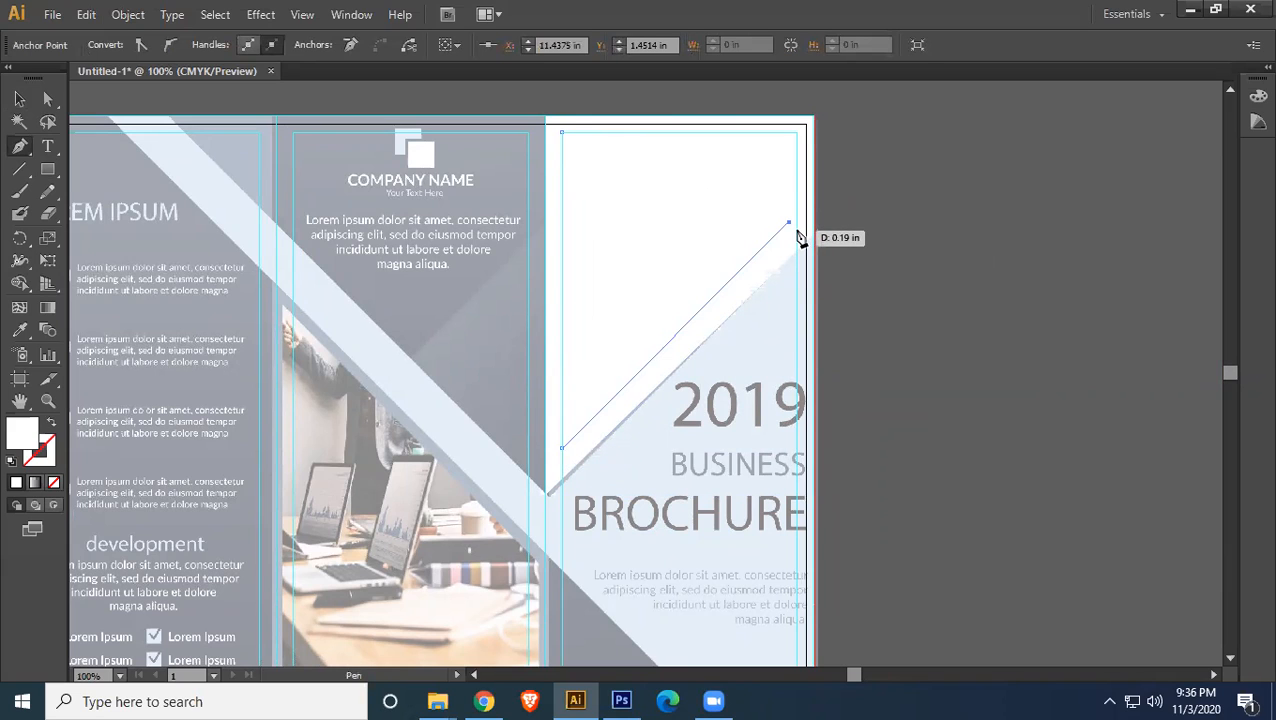
{"action": "left_click", "coordinate": [790, 133]}
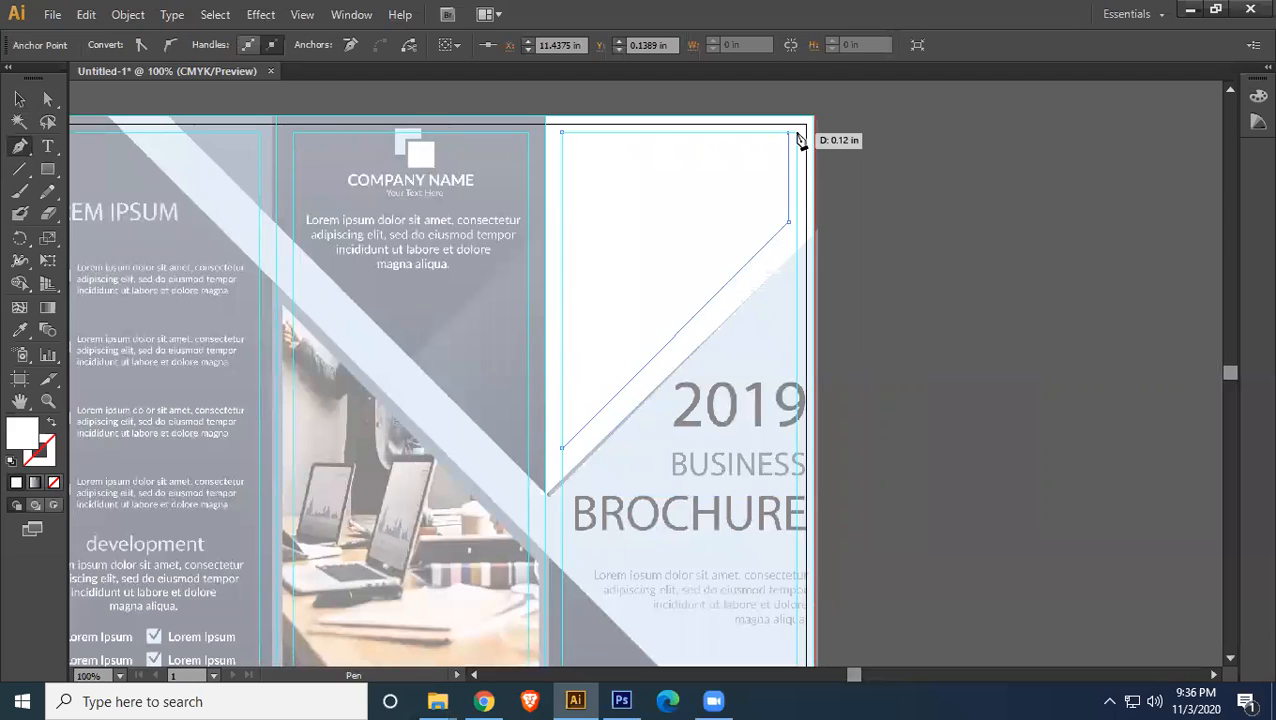
{"action": "key", "text": "ctrl"}
{"action": "key", "text": "ctrl+z"}
{"action": "key", "text": "ctrl+z"}
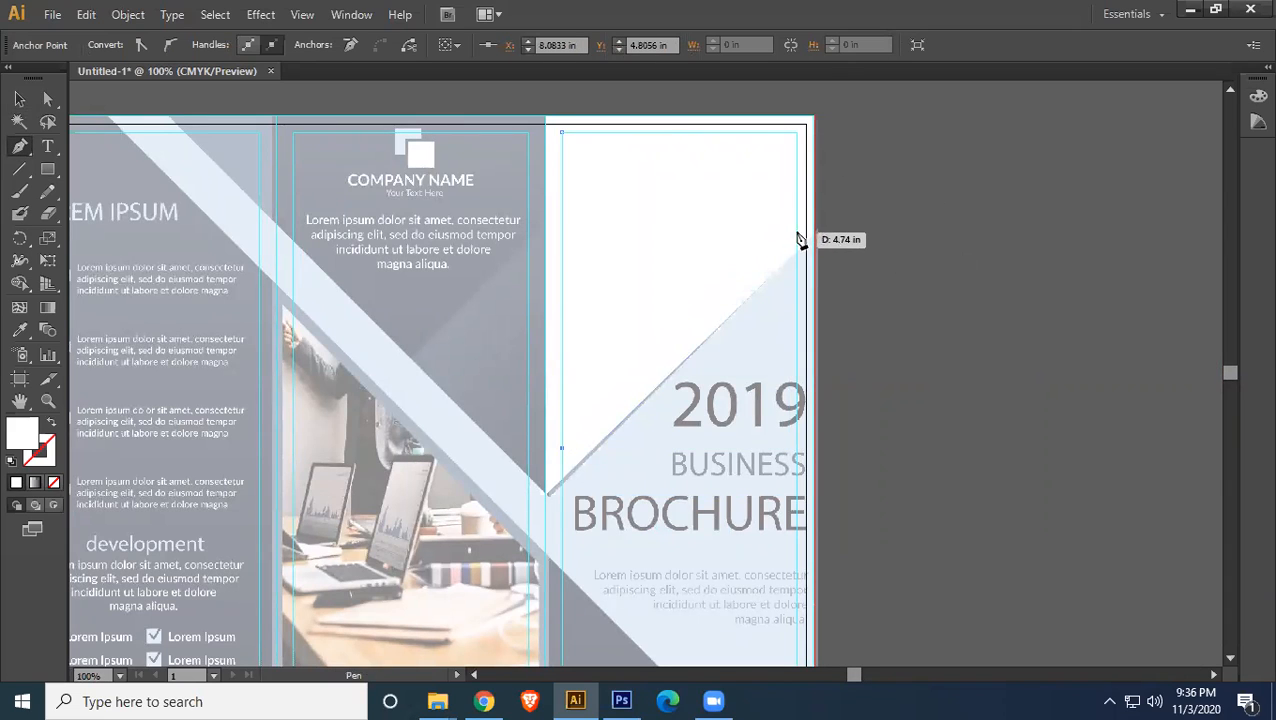
{"action": "left_click", "coordinate": [797, 231]}
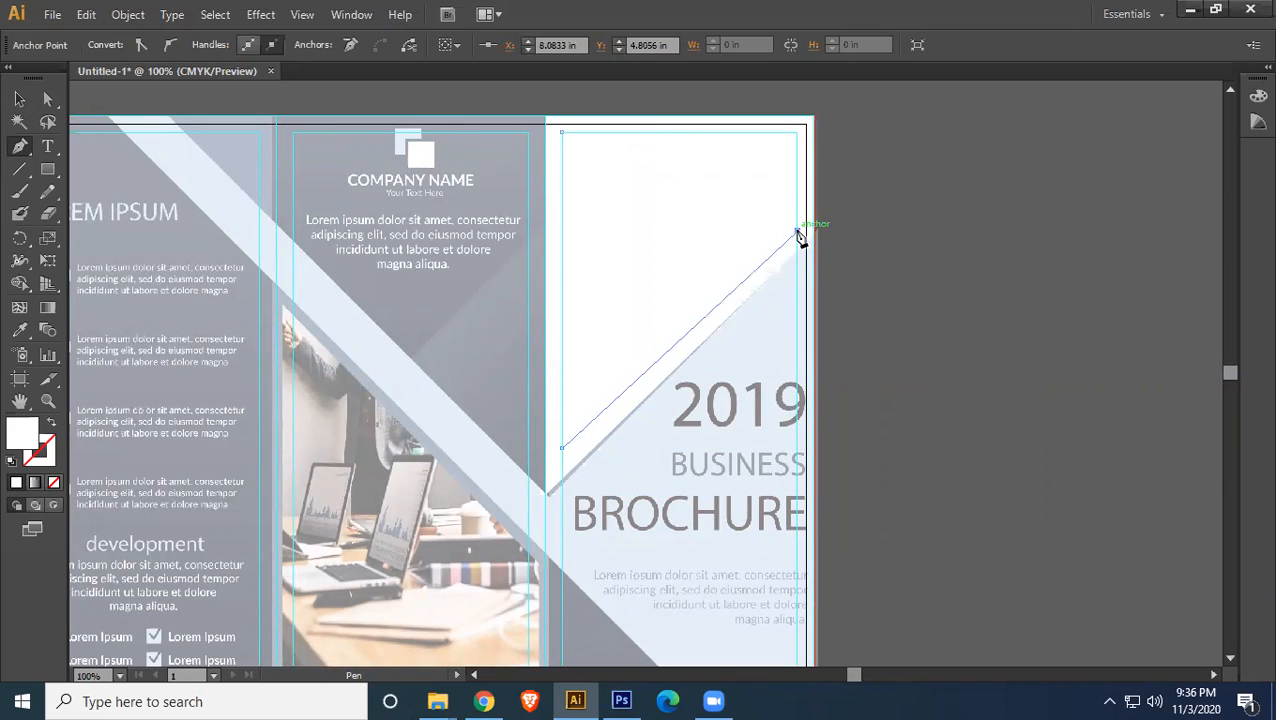
{"action": "left_click", "coordinate": [797, 133]}
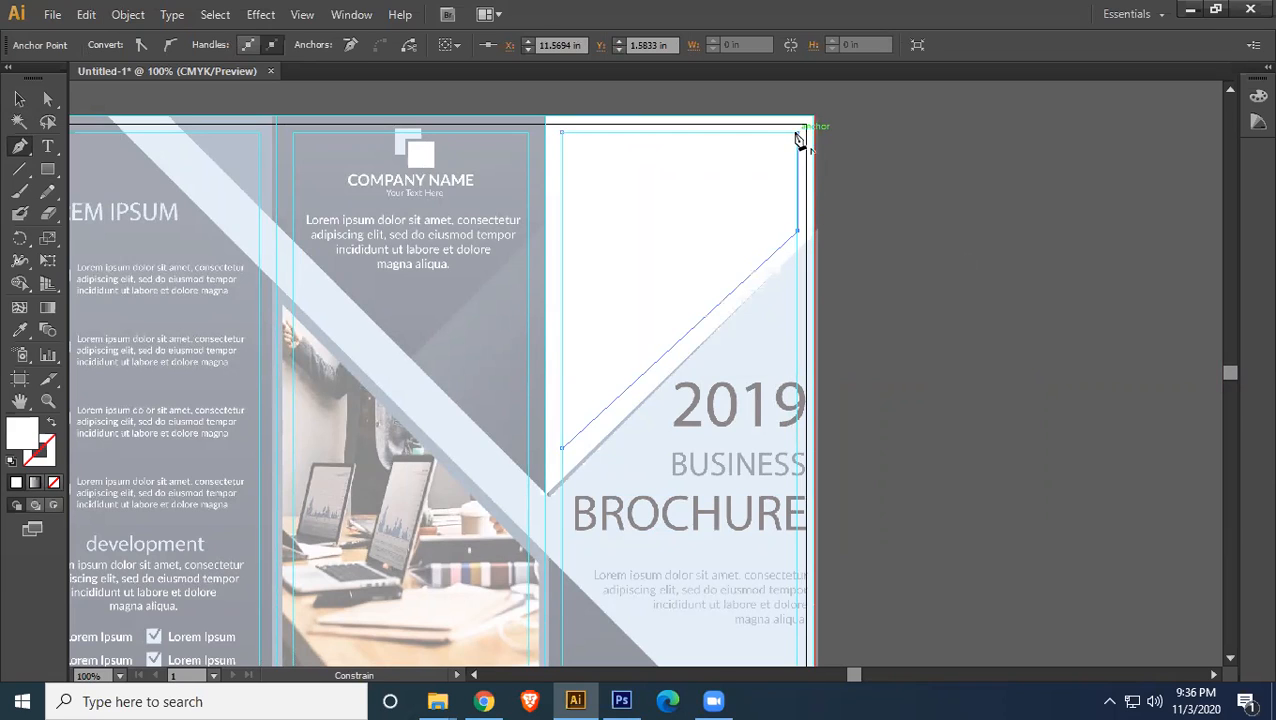
{"action": "left_click", "coordinate": [564, 134]}
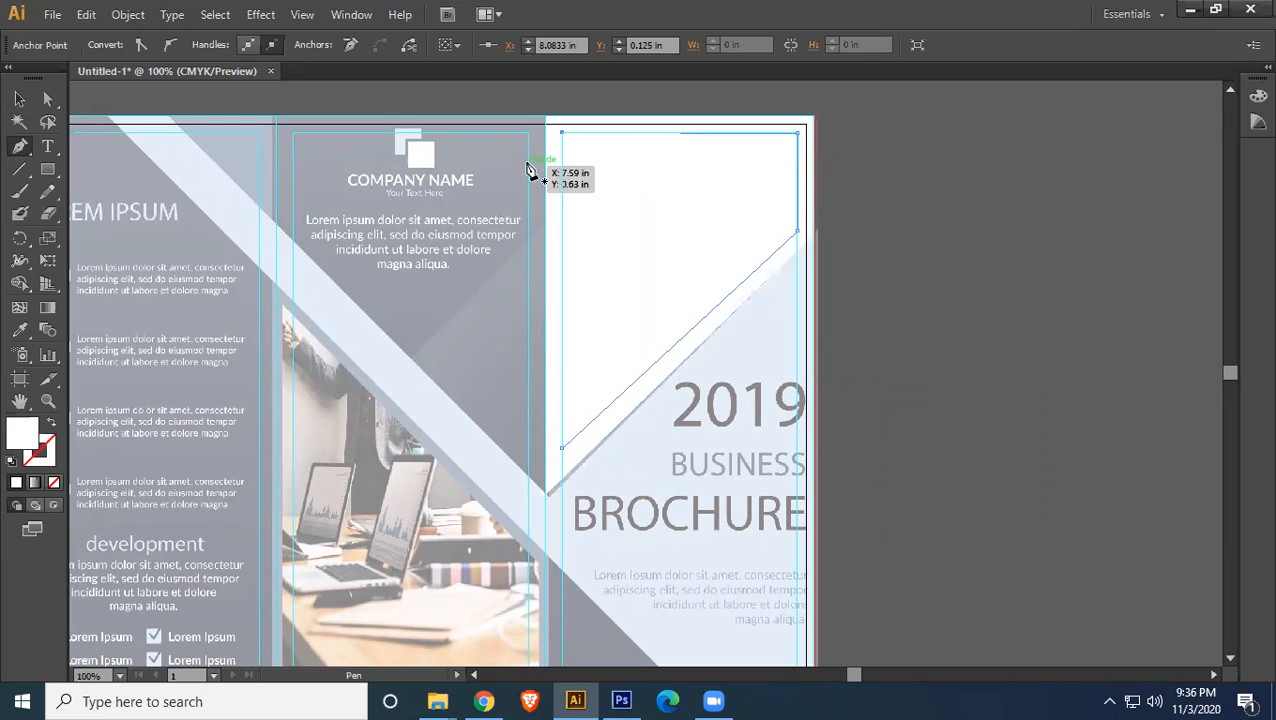
- Select the inner shape and check its edges and upper-left corner against the margin guide
{"action": "left_click", "coordinate": [563, 133]}
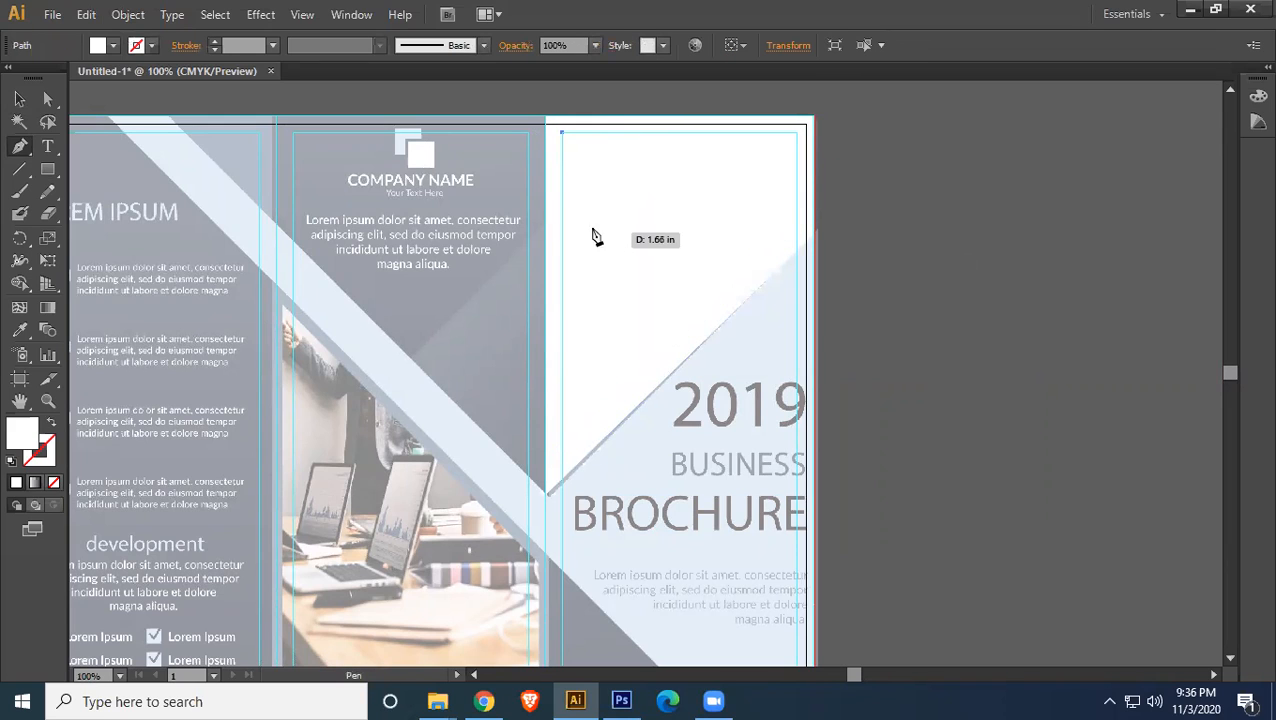
{"action": "left_click", "coordinate": [21, 101]}
{"action": "left_click", "coordinate": [950, 256]}
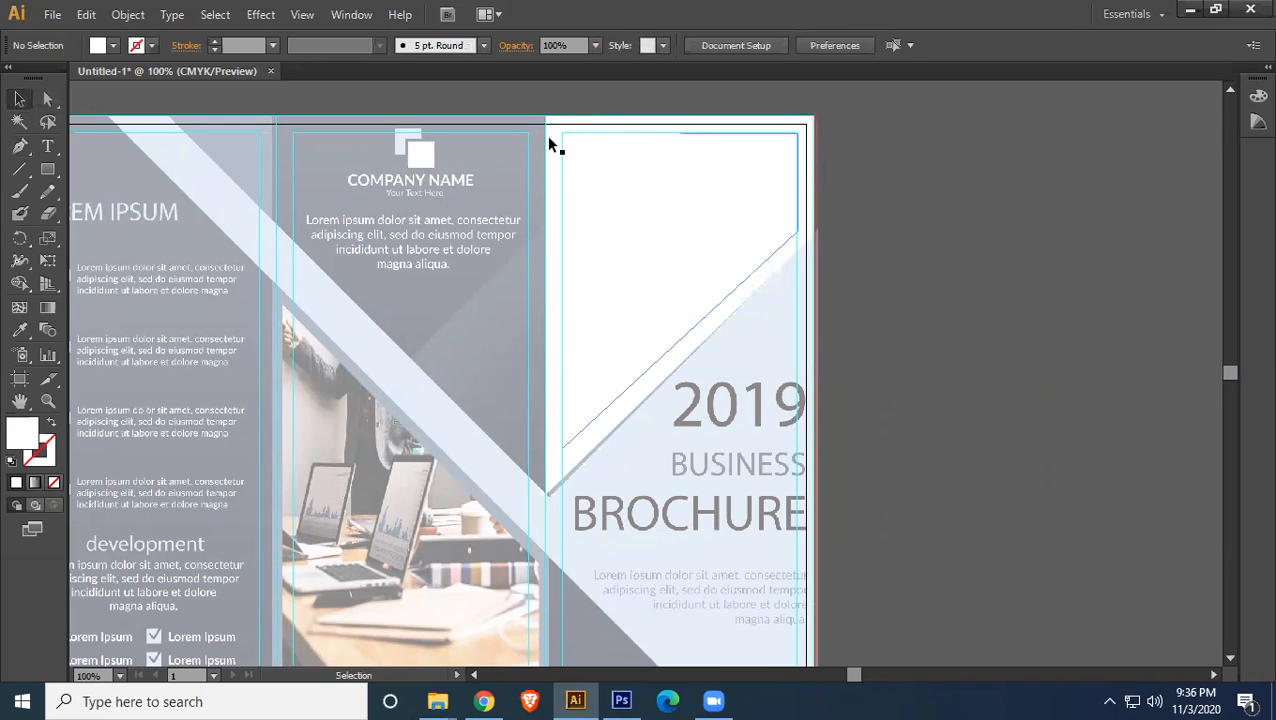
{"action": "left_click", "coordinate": [703, 140]}
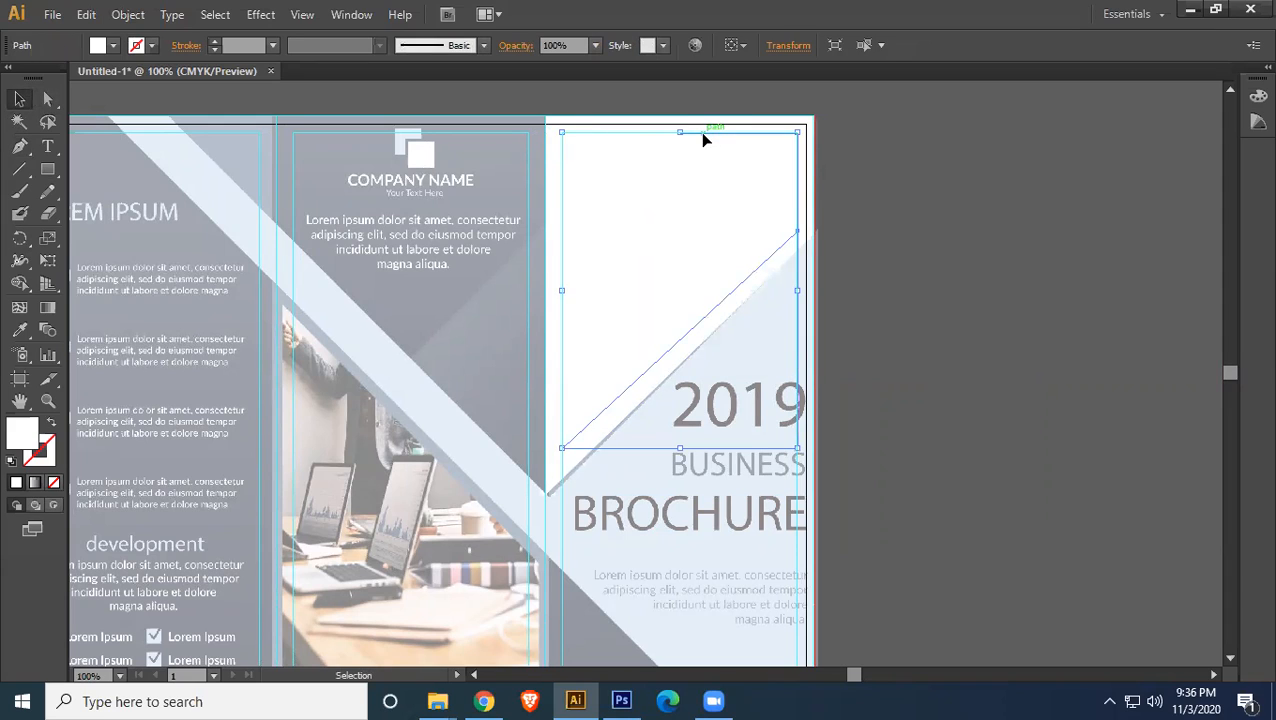
{"action": "left_click", "coordinate": [971, 227]}
{"action": "left_click", "coordinate": [564, 134]}
{"action": "left_click", "coordinate": [662, 200]}
- Draw the inner four-sided shape again with a straight vertical left side, correcting the diagonal's end point onto the right margin guide
{"action": "left_click", "coordinate": [21, 147]}
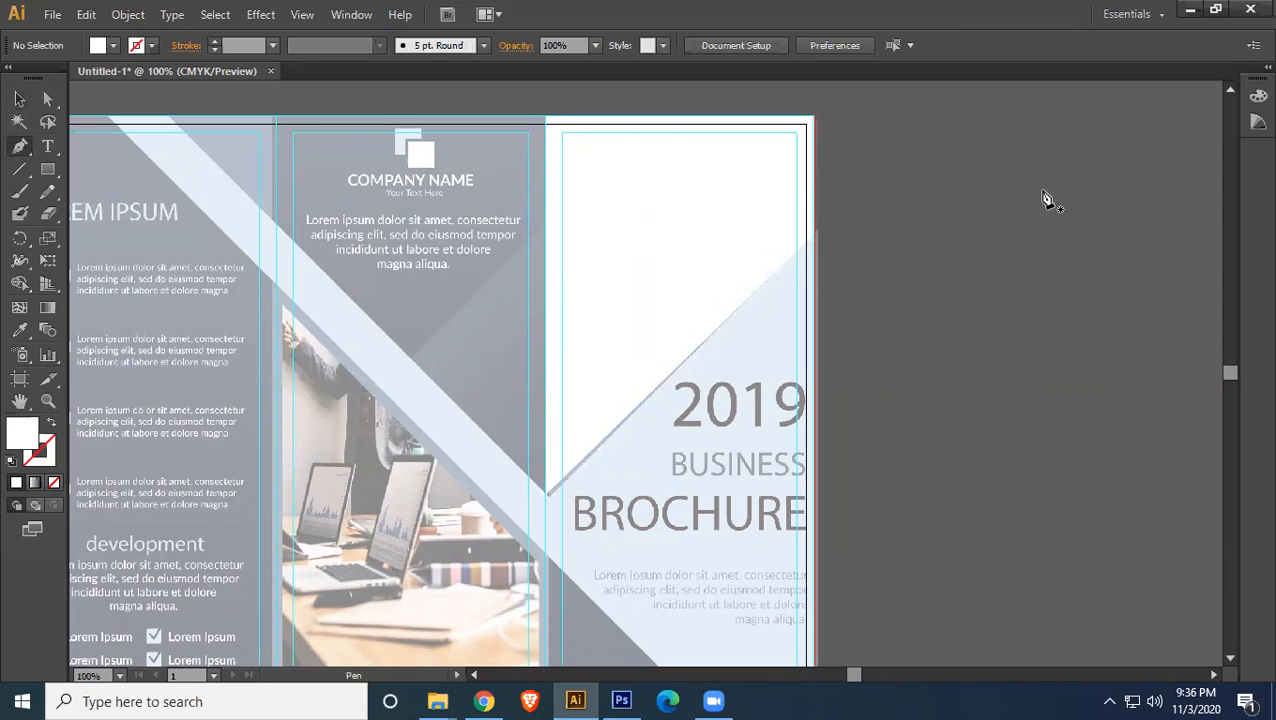
{"action": "left_click", "coordinate": [560, 134]}
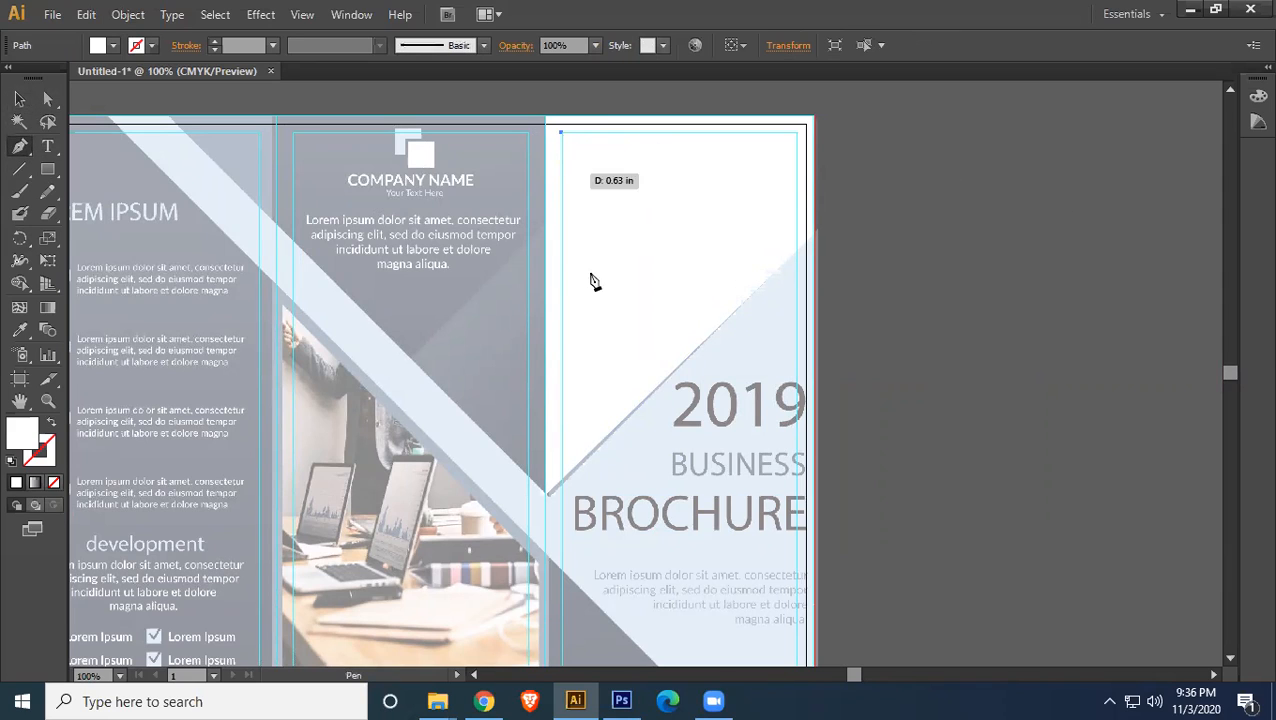
{"action": "left_click", "coordinate": [560, 451]}
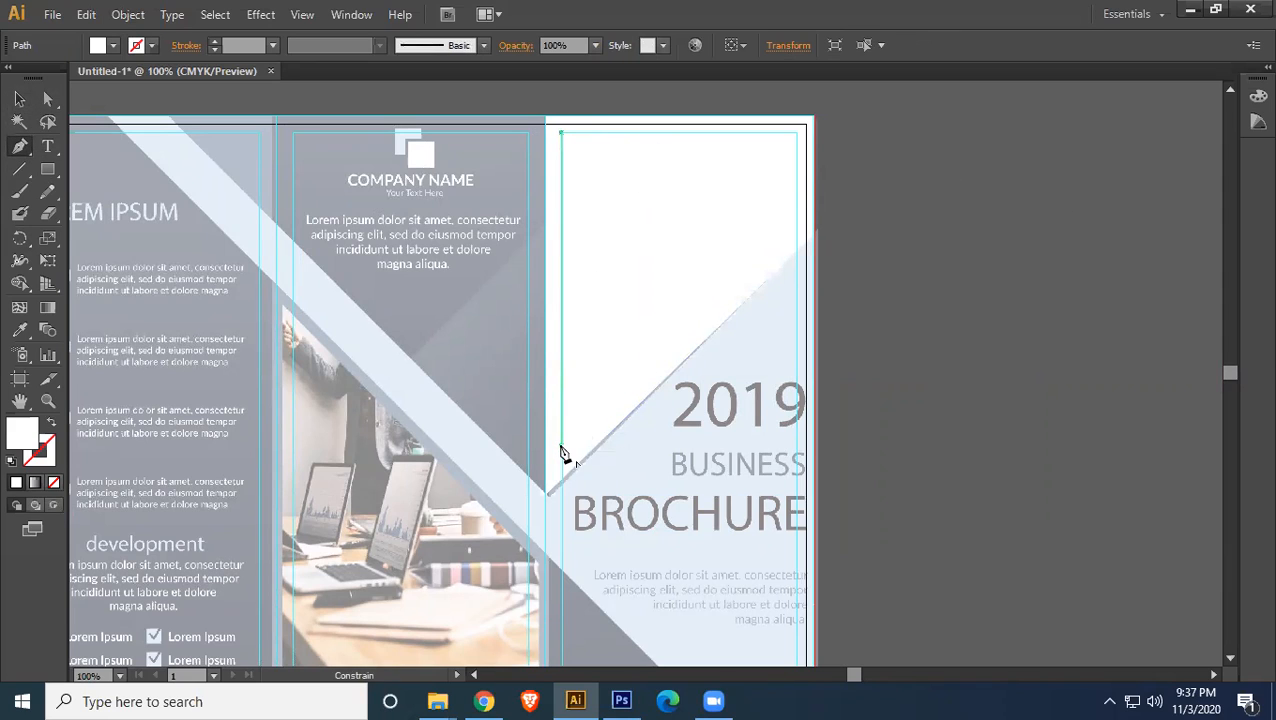
{"action": "left_click", "coordinate": [789, 218]}
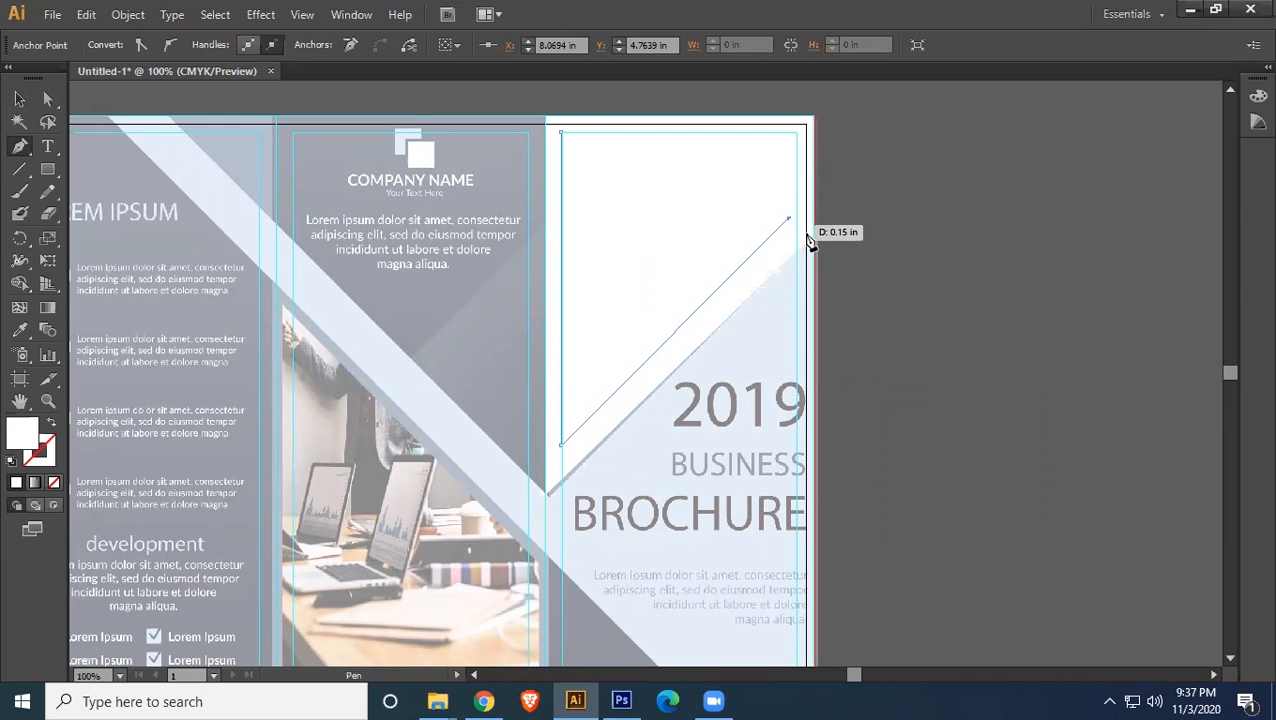
{"action": "key", "text": "ctrl+z"}
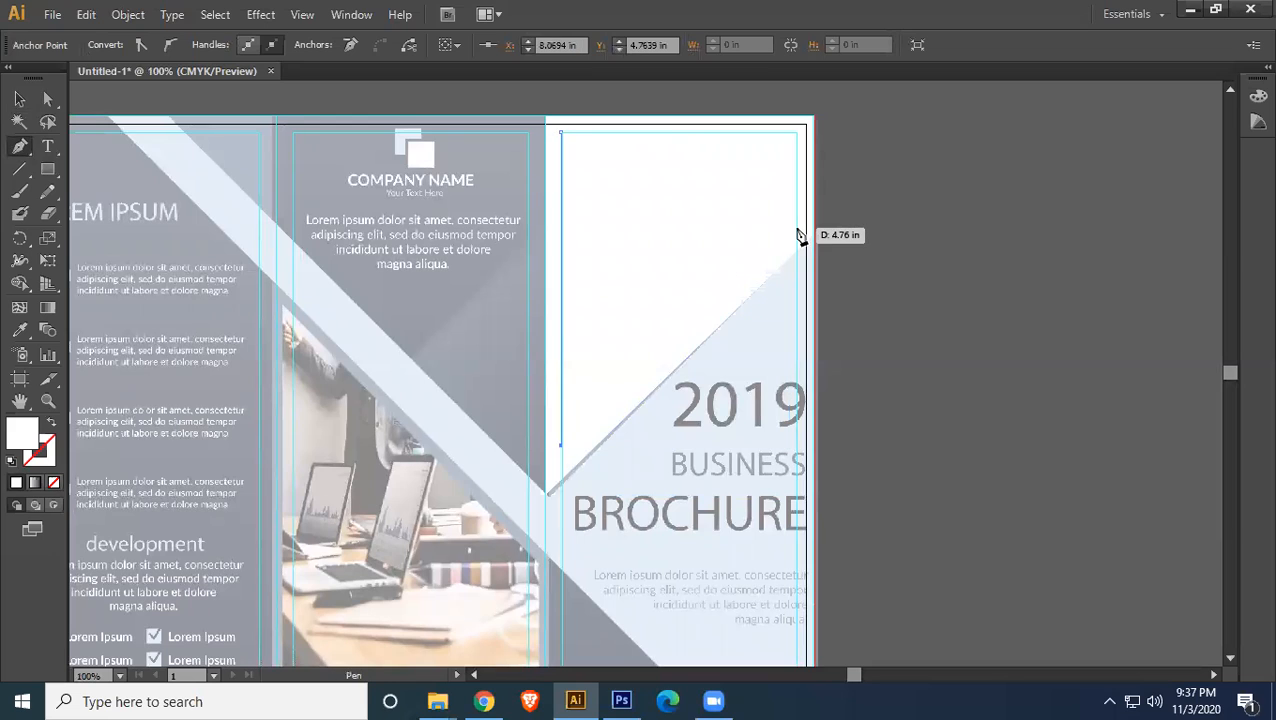
{"action": "left_click", "coordinate": [797, 225]}
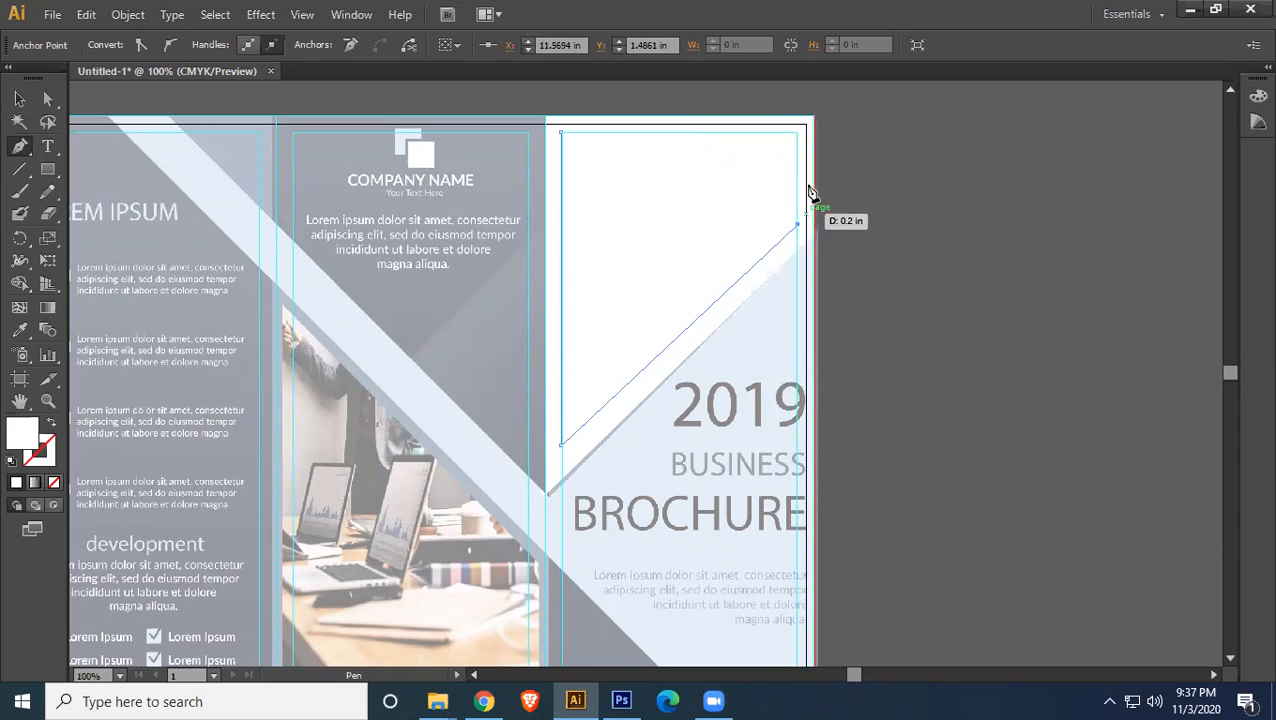
{"action": "left_click", "coordinate": [797, 131]}
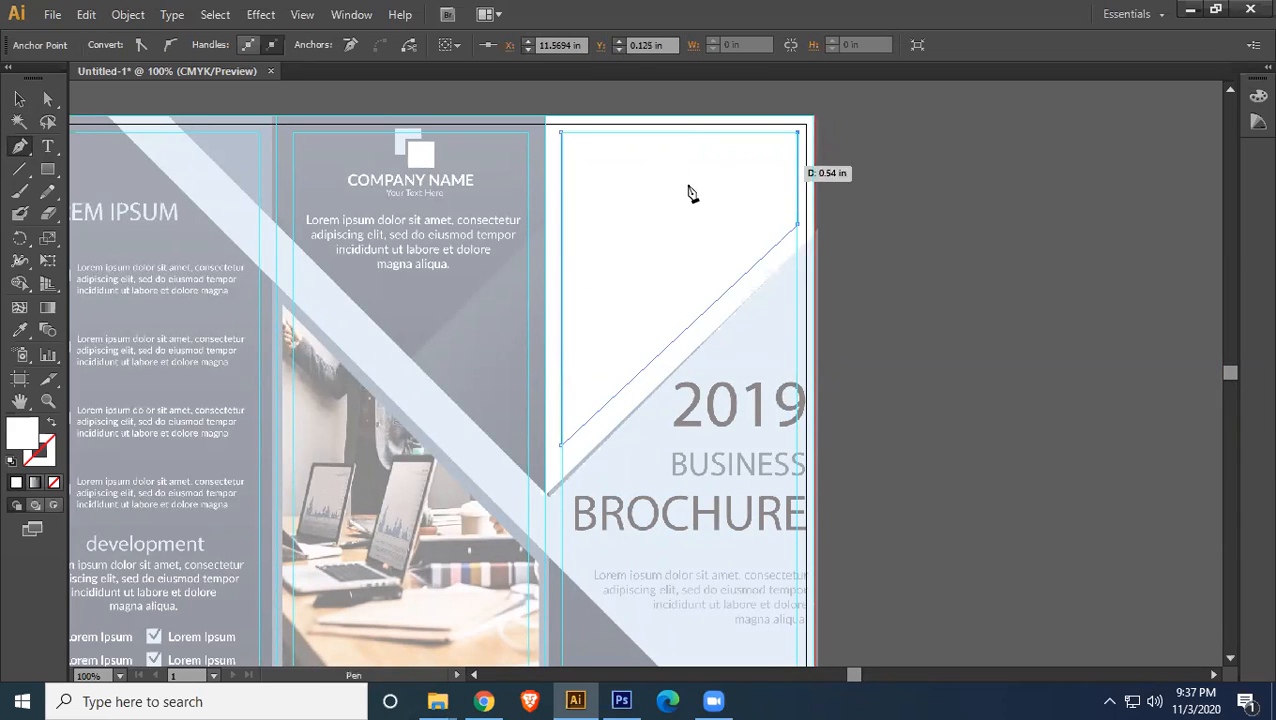
{"action": "left_click", "coordinate": [561, 138]}
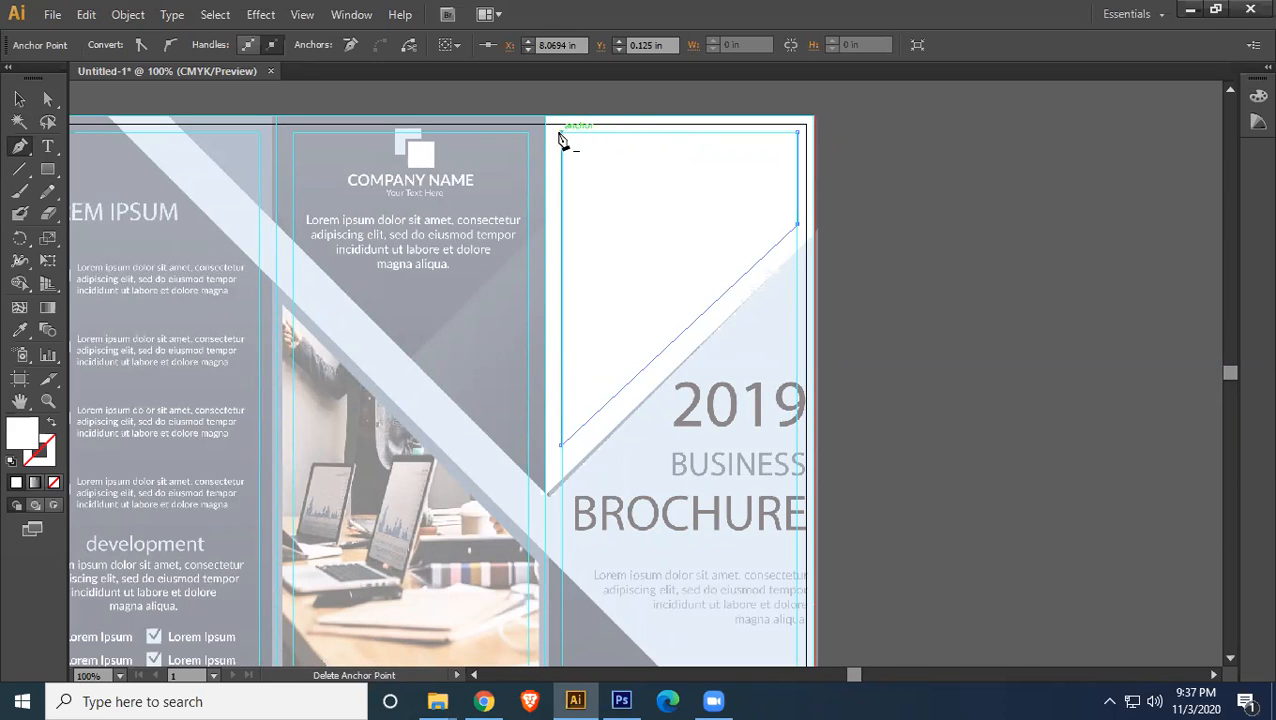
- Check the inner cover shape's upper-left corner against the margin guide and undo its most recent points, reopening the path
{"action": "scroll", "coordinate": [834, 322], "scroll_direction": "up", "scroll_amount": 3}
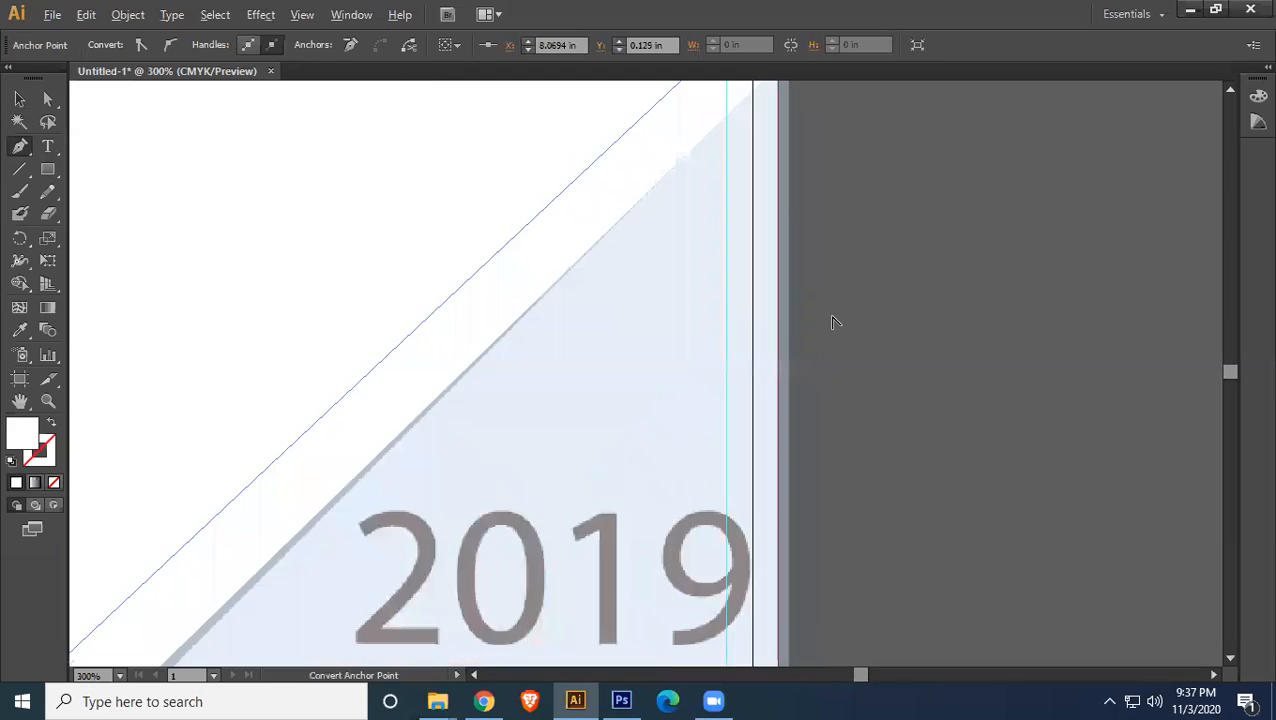
{"action": "left_click_drag", "start_coordinate": [561, 193], "coordinate": [797, 481]}
{"action": "scroll", "coordinate": [632, 493], "scroll_direction": "up", "scroll_amount": 2}
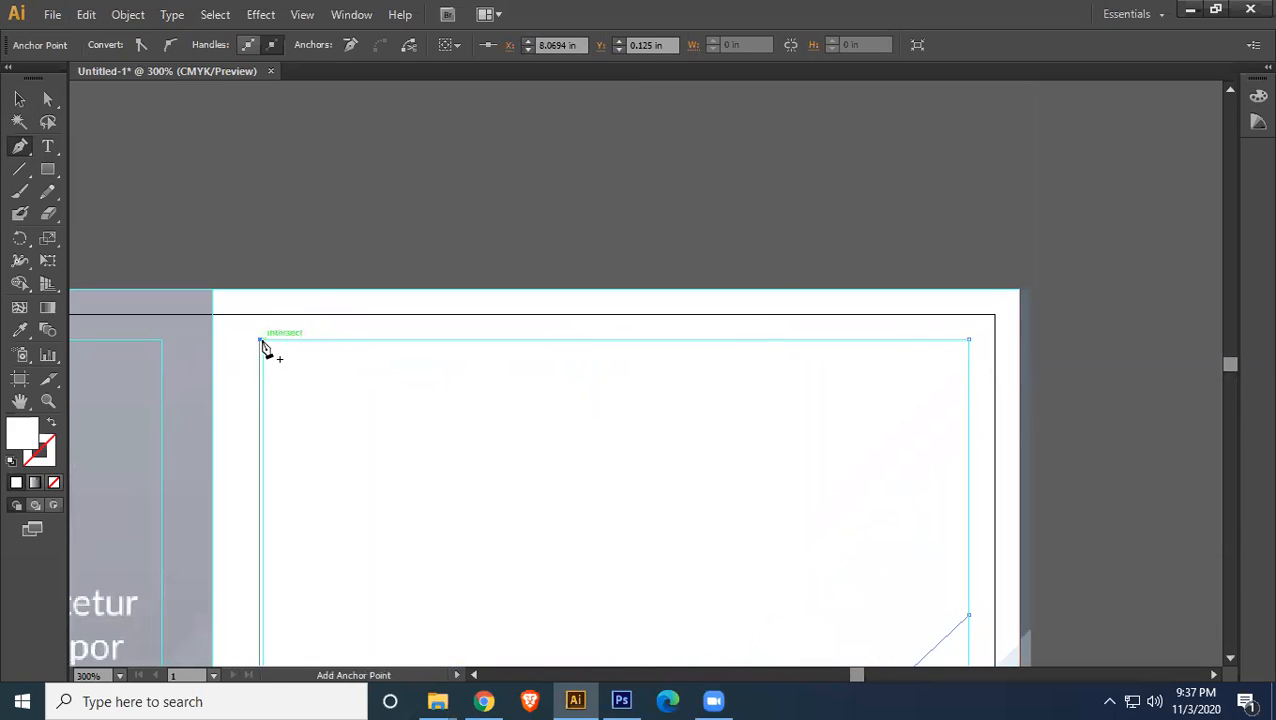
{"action": "key", "text": "ctrl"}
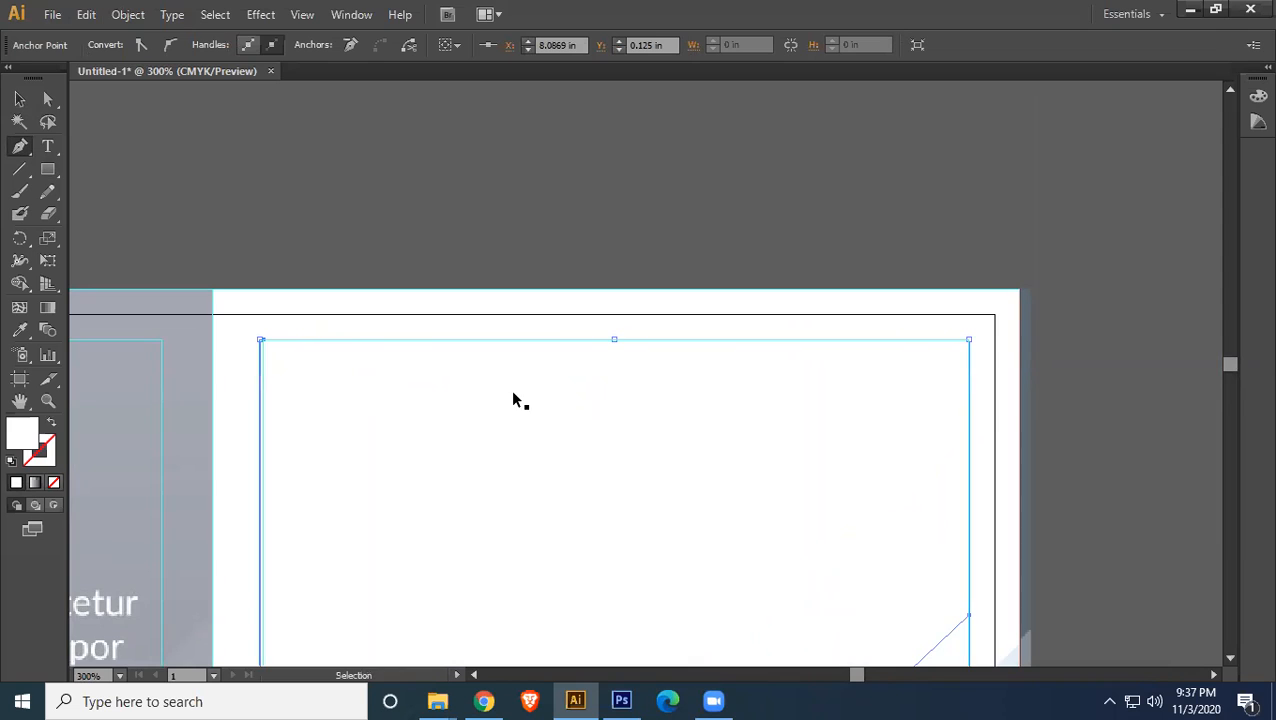
{"action": "key", "text": "ctrl+z"}
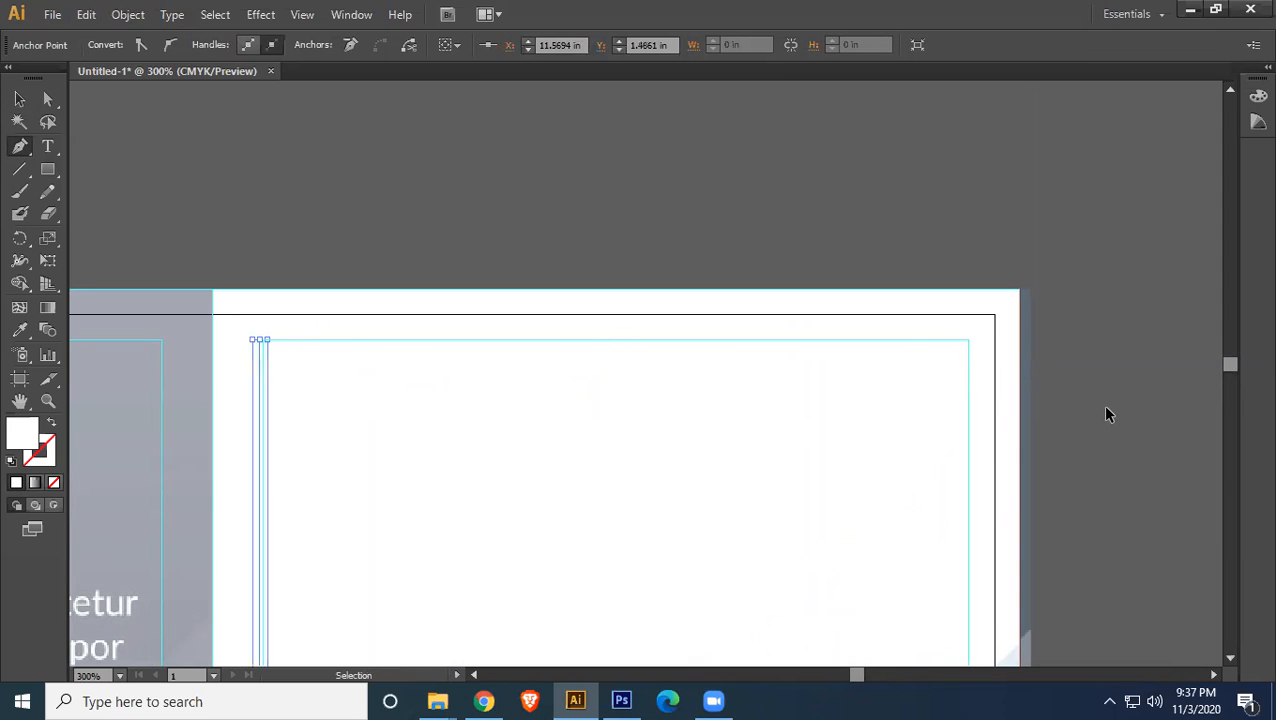
- End the inner shape's diagonal on the cover's right margin guide, add the upper-right corner, close the path at its upper-left anchor and deselect
{"action": "key", "text": "space"}
{"action": "left_click_drag", "start_coordinate": [777, 527], "coordinate": [715, 222]}
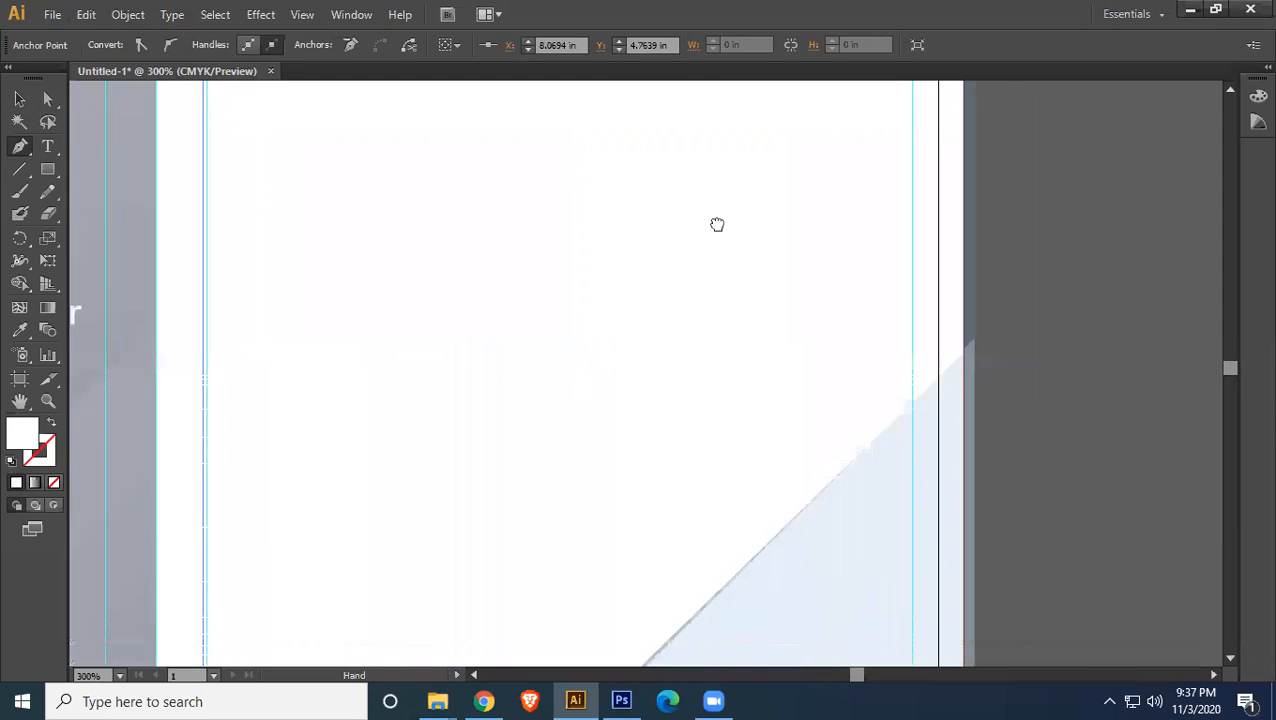
{"action": "key", "text": "space"}
{"action": "left_click_drag", "start_coordinate": [665, 444], "coordinate": [775, 199]}
{"action": "left_click_drag", "start_coordinate": [760, 376], "coordinate": [705, 234]}
{"action": "left_click_drag", "start_coordinate": [644, 447], "coordinate": [502, 620]}
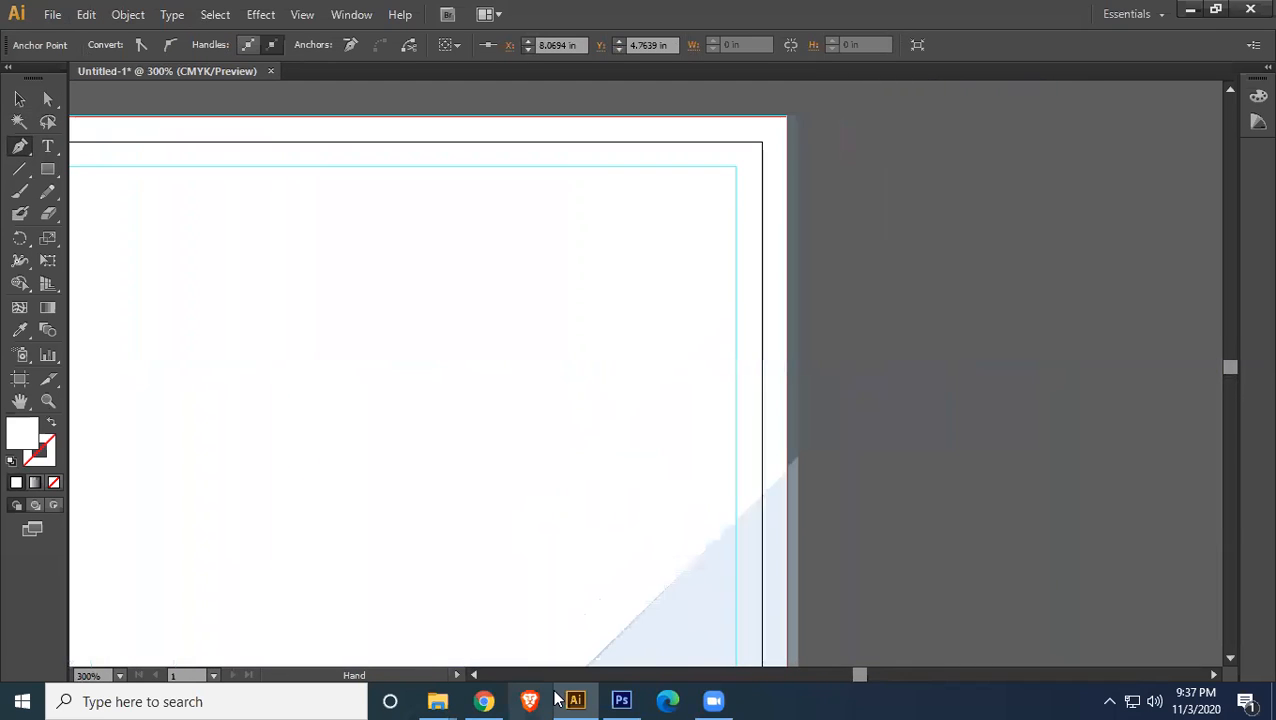
{"action": "left_click", "coordinate": [736, 453]}
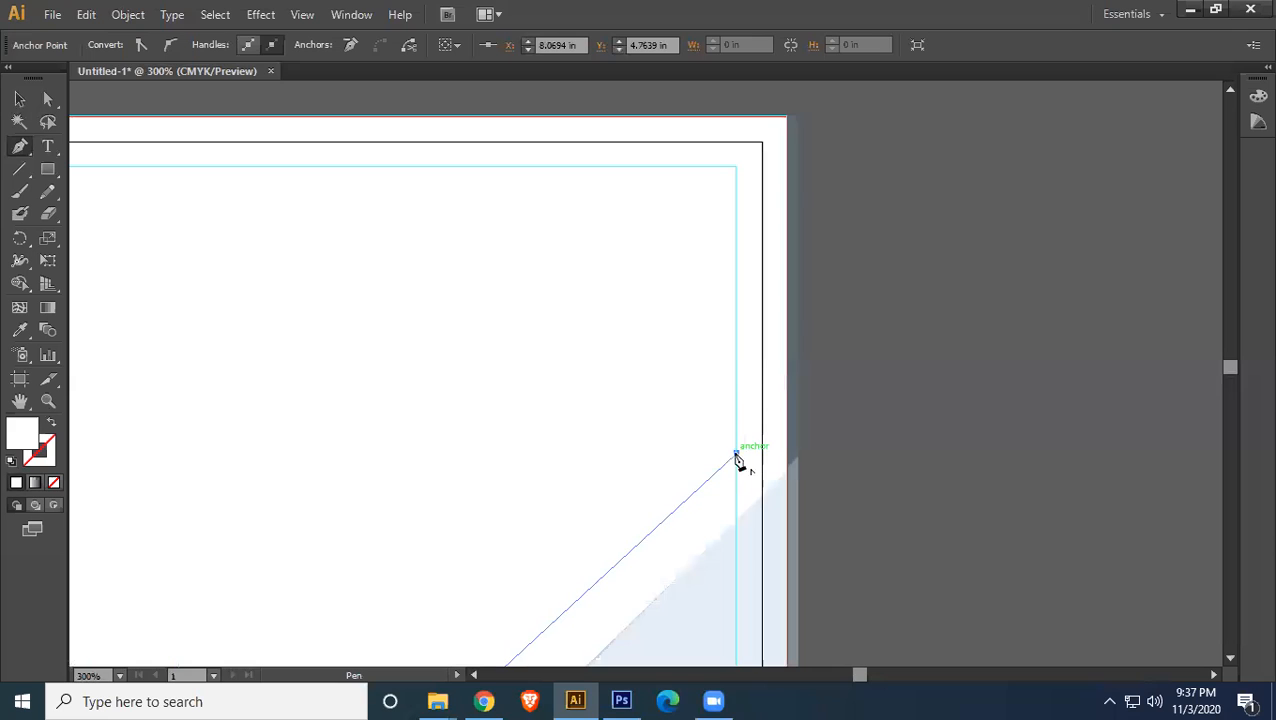
{"action": "left_click", "coordinate": [736, 165]}
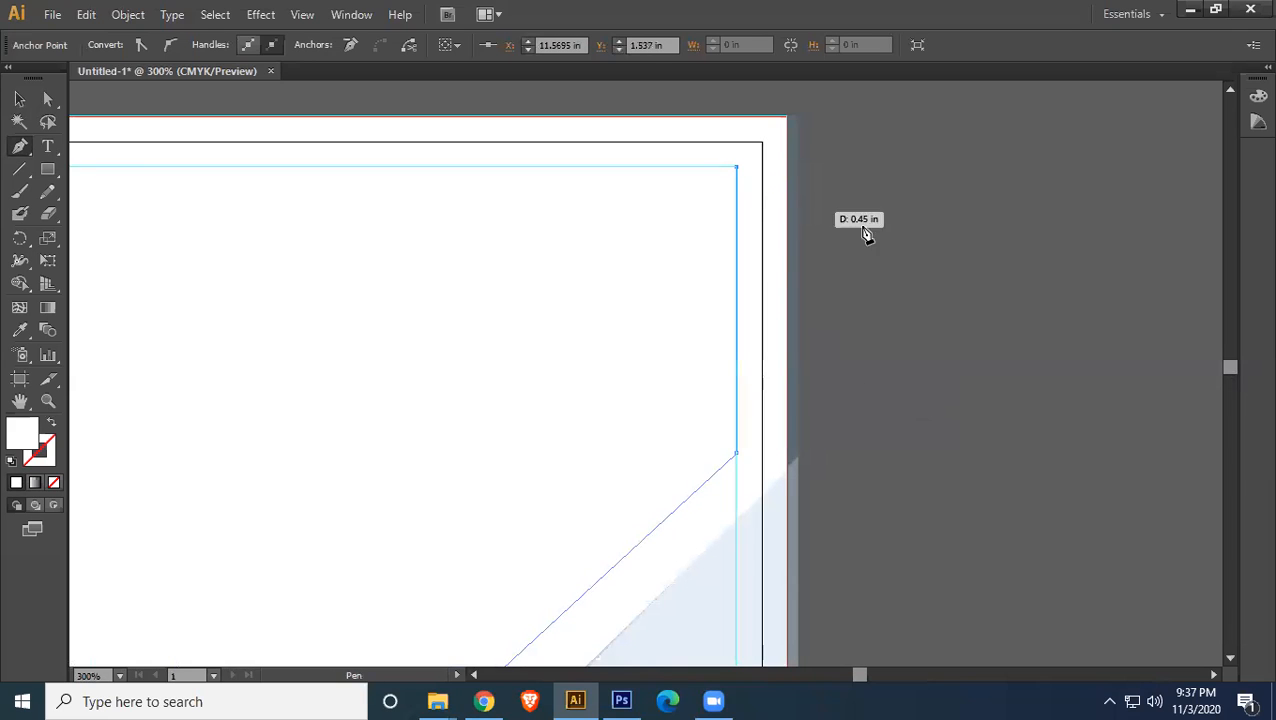
{"action": "key", "text": "space"}
{"action": "left_click_drag", "start_coordinate": [530, 217], "coordinate": [1100, 202]}
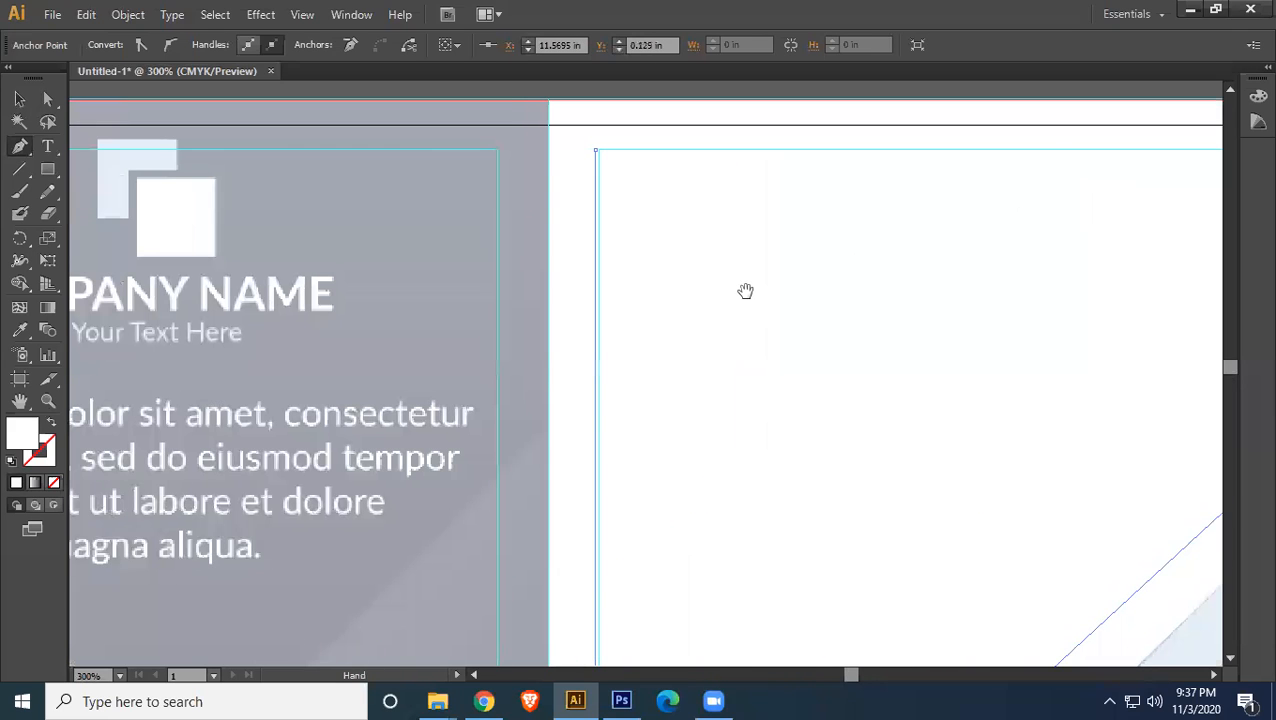
{"action": "left_click", "coordinate": [597, 151]}
{"action": "key", "text": "space"}
{"action": "left_click_drag", "start_coordinate": [883, 201], "coordinate": [612, 248]}
{"action": "left_click", "coordinate": [20, 100]}
{"action": "left_click", "coordinate": [1131, 288]}
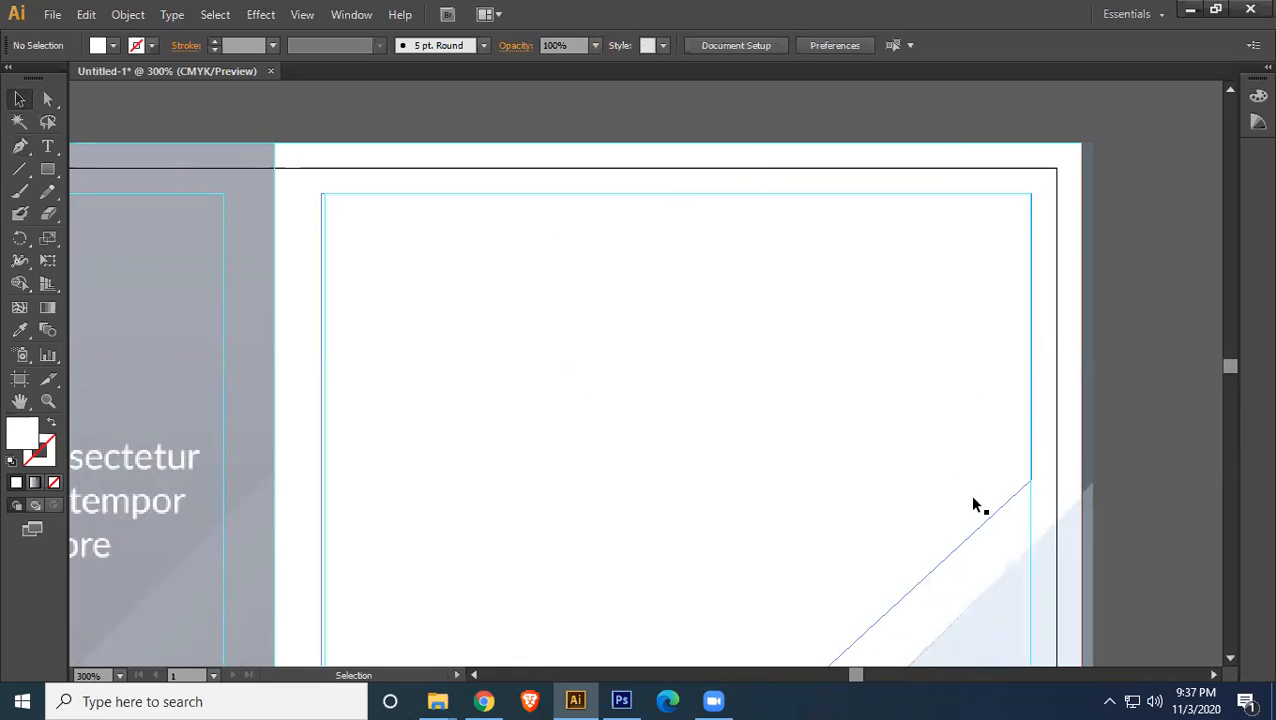
- Examine the inner shape's edges against the guides and compare it with the outer cover shape by selecting both
{"action": "left_click", "coordinate": [993, 520]}
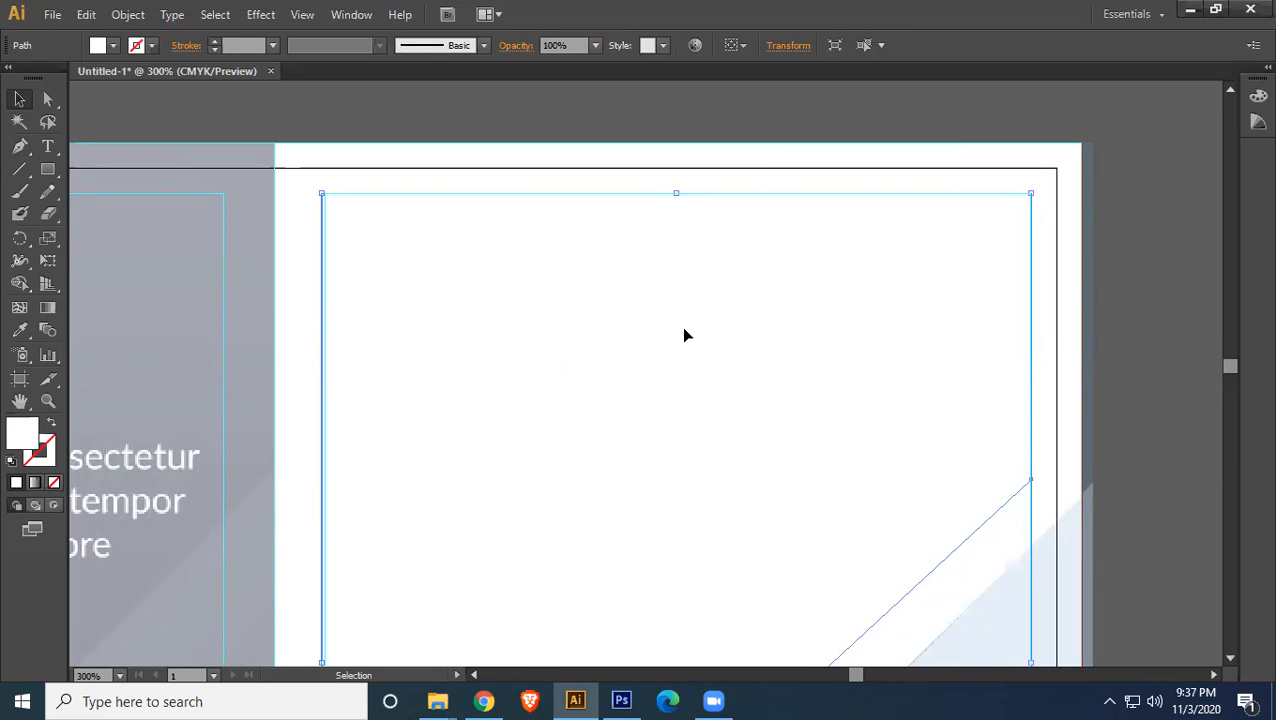
{"action": "scroll", "coordinate": [681, 333], "scroll_direction": "down", "scroll_amount": 2}
{"action": "key", "text": "space"}
{"action": "left_click_drag", "start_coordinate": [632, 438], "coordinate": [638, 137]}
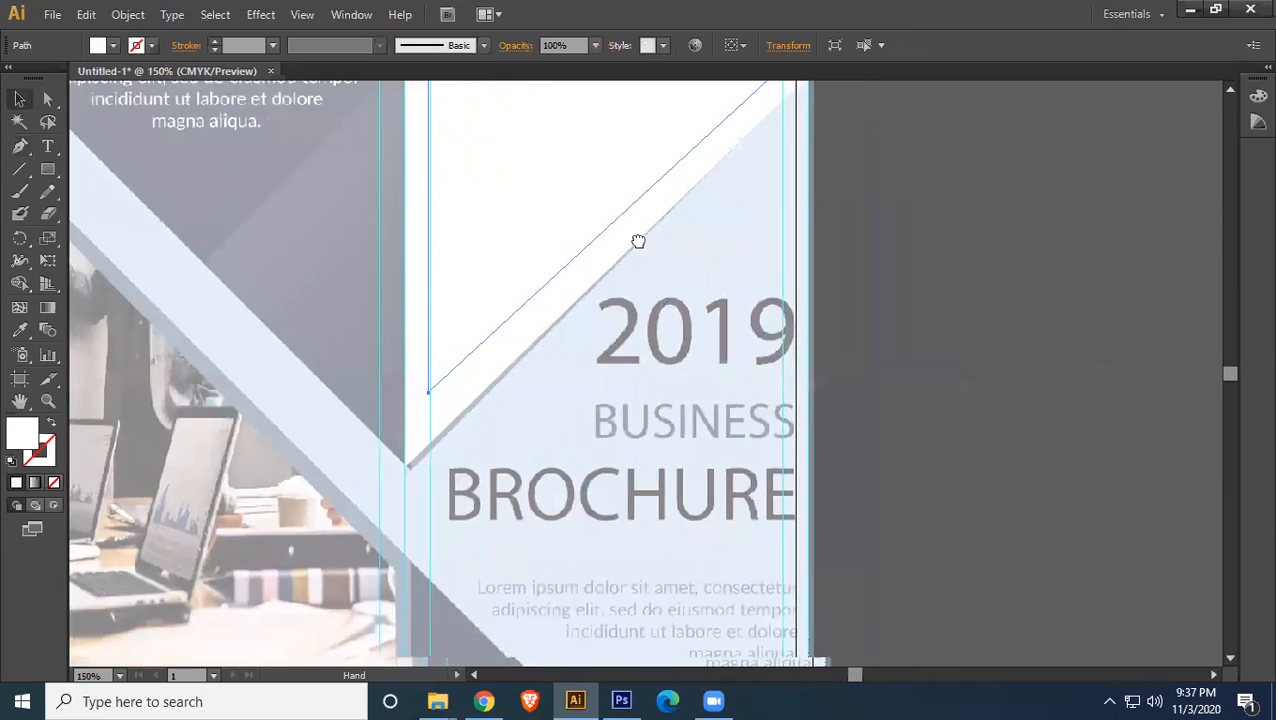
{"action": "left_click_drag", "start_coordinate": [638, 241], "coordinate": [666, 222]}
{"action": "key", "text": "space"}
{"action": "left_click_drag", "start_coordinate": [534, 487], "coordinate": [689, 413]}
{"action": "left_click_drag", "start_coordinate": [543, 169], "coordinate": [729, 440]}
{"action": "left_click_drag", "start_coordinate": [595, 208], "coordinate": [538, 224]}
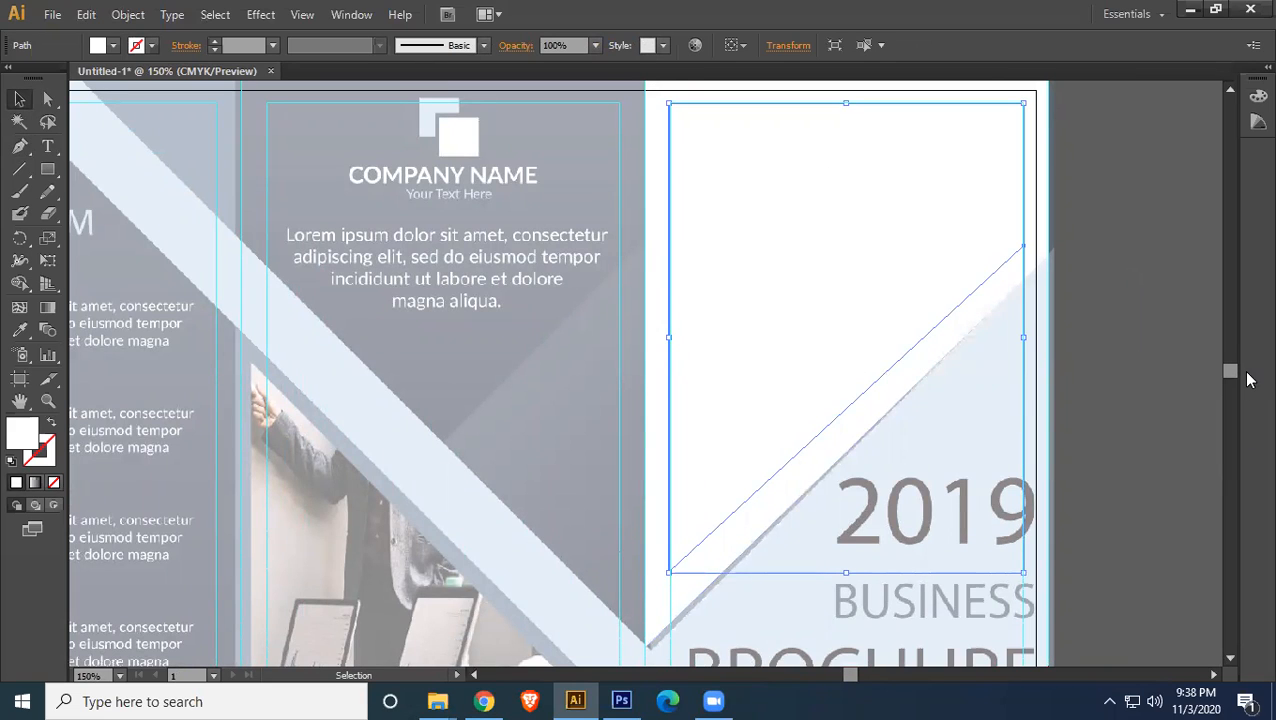
{"action": "left_click", "coordinate": [1156, 360]}
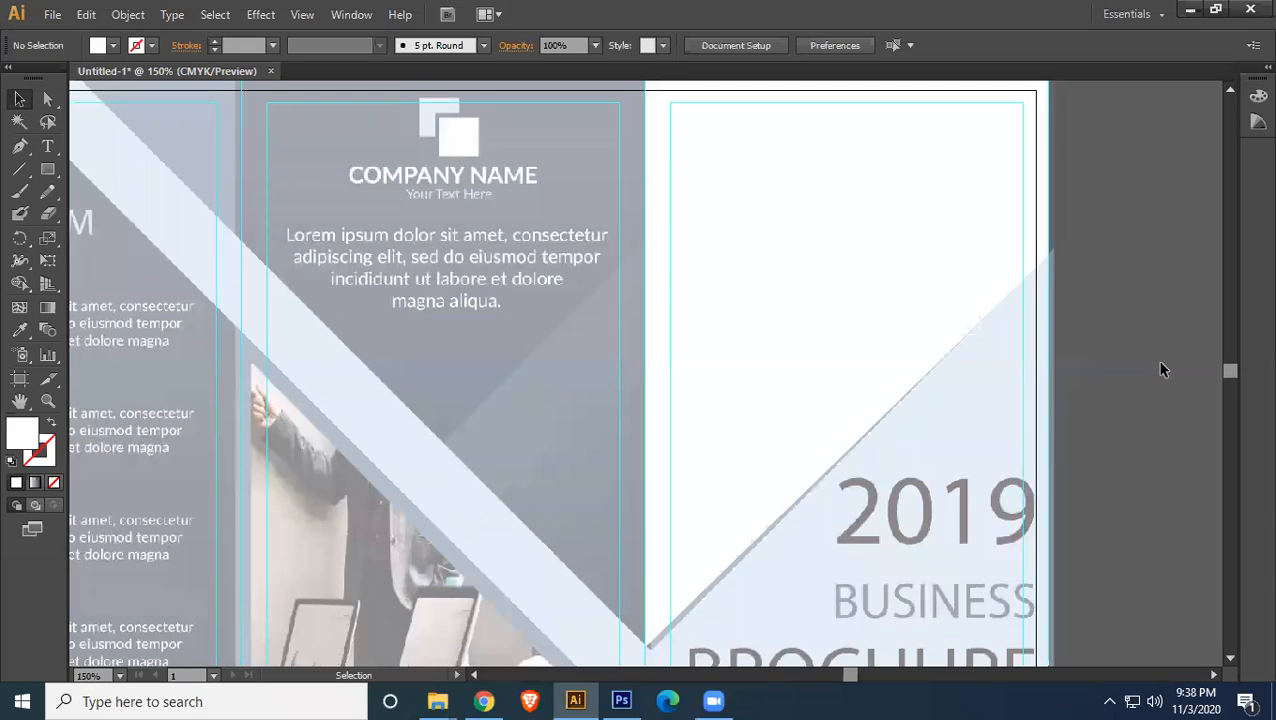
{"action": "left_click", "coordinate": [873, 178]}
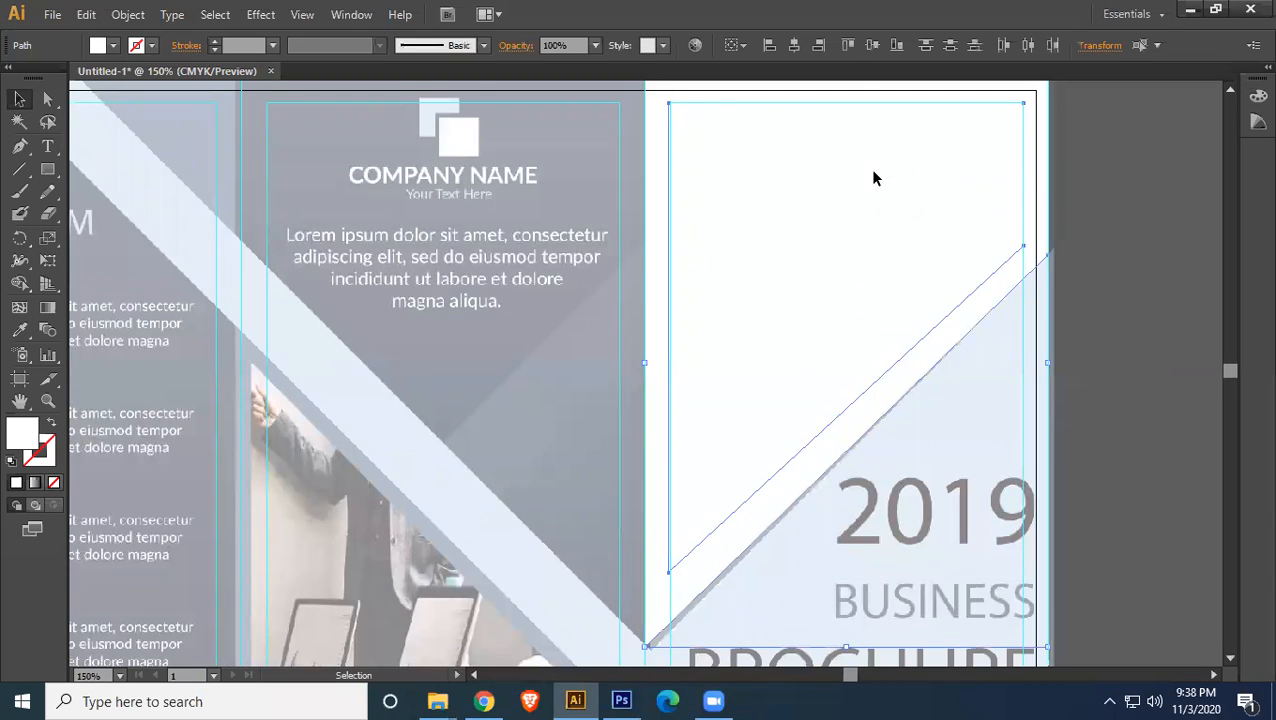
{"action": "key", "text": "ctrl+shift+a"}
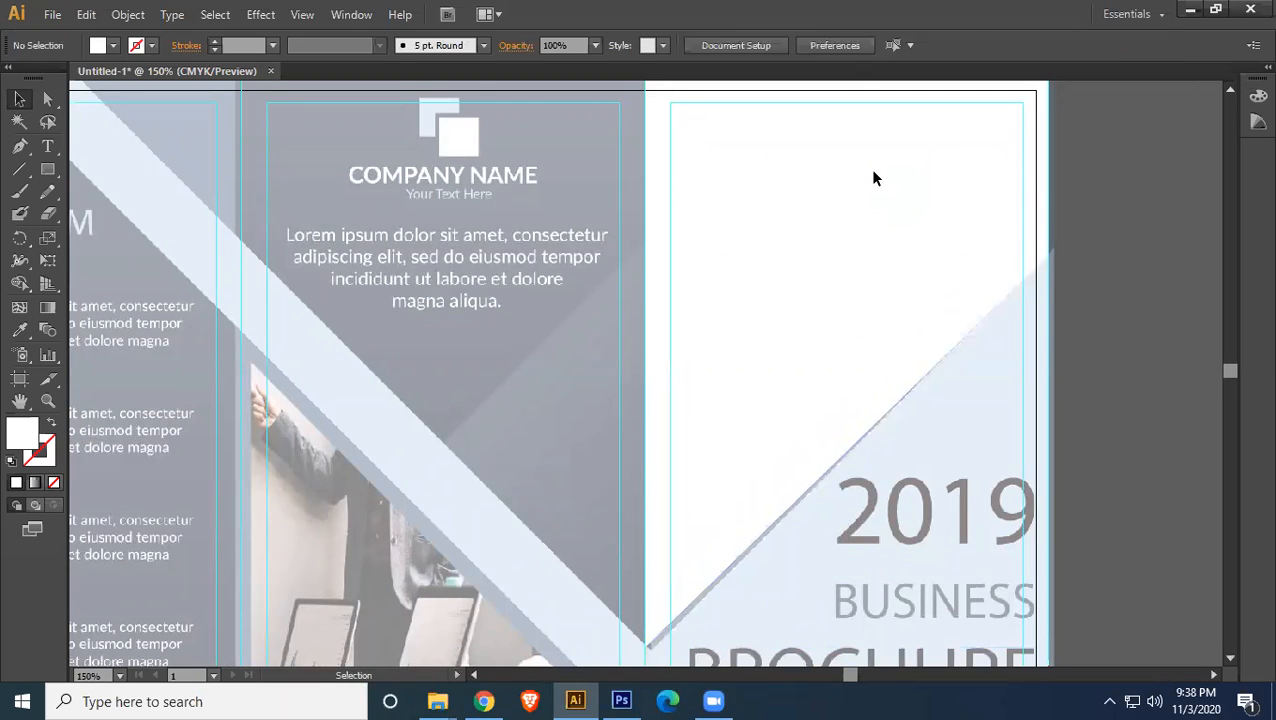
- Trace the middle panel's lighter facet as a closed triangle about 2 in wide and 4 in high along the cover fold
{"action": "left_click", "coordinate": [19, 146]}
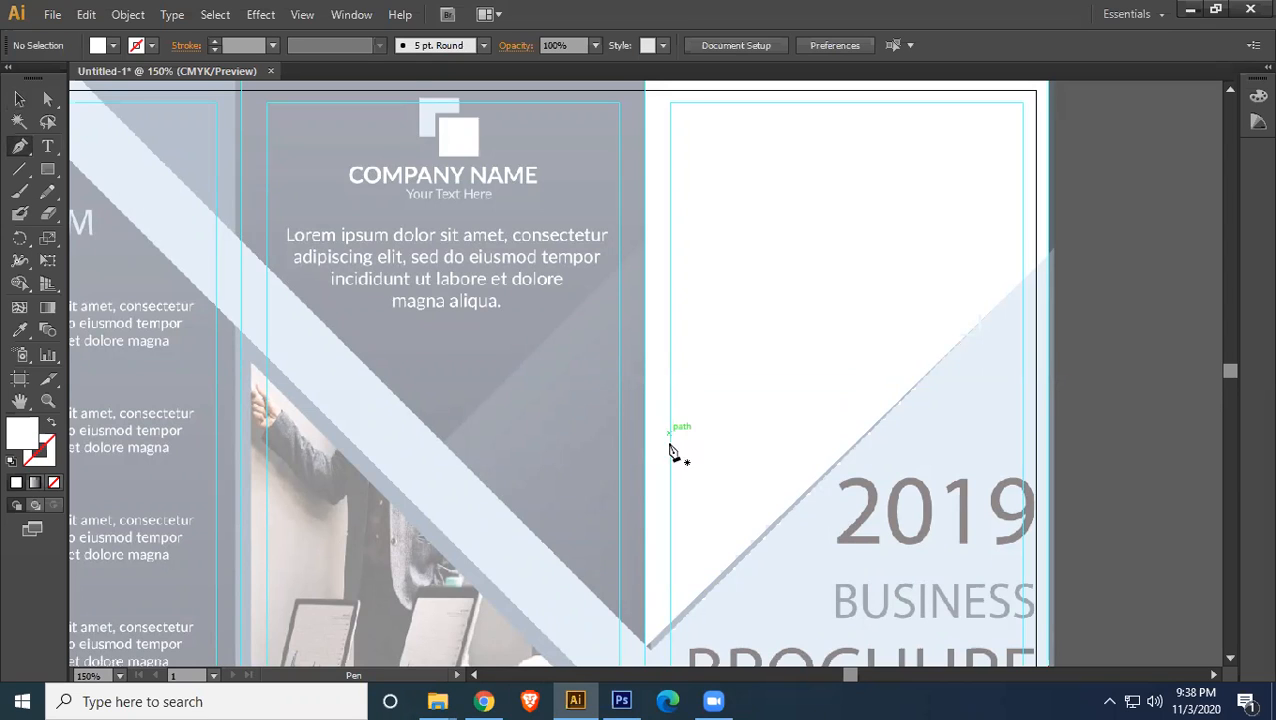
{"action": "left_click", "coordinate": [647, 641]}
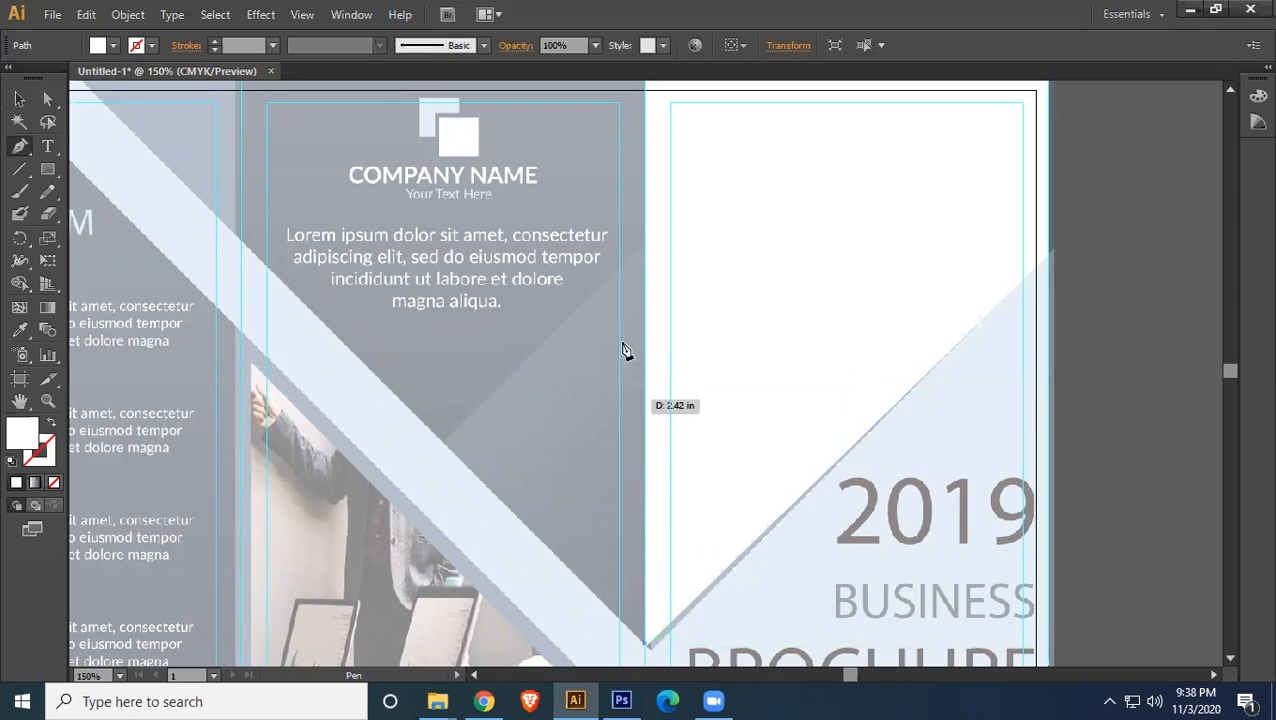
{"action": "left_click", "coordinate": [645, 244]}
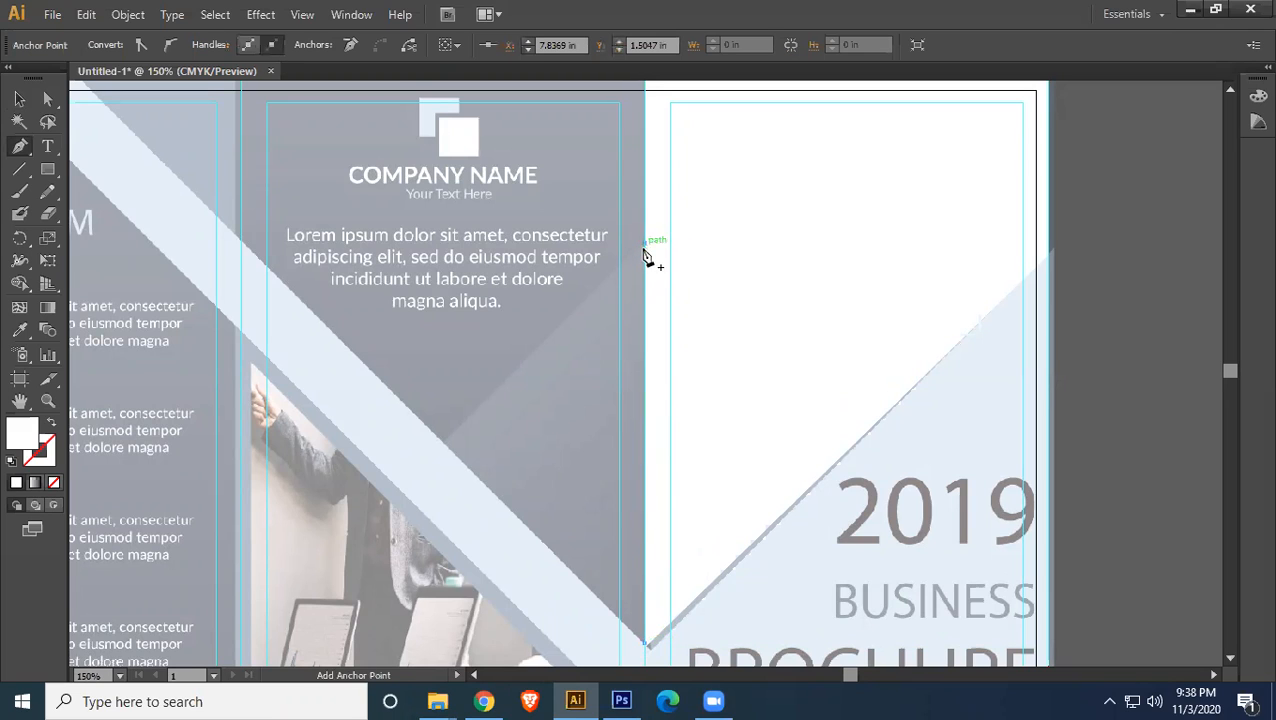
{"action": "left_click", "coordinate": [444, 443]}
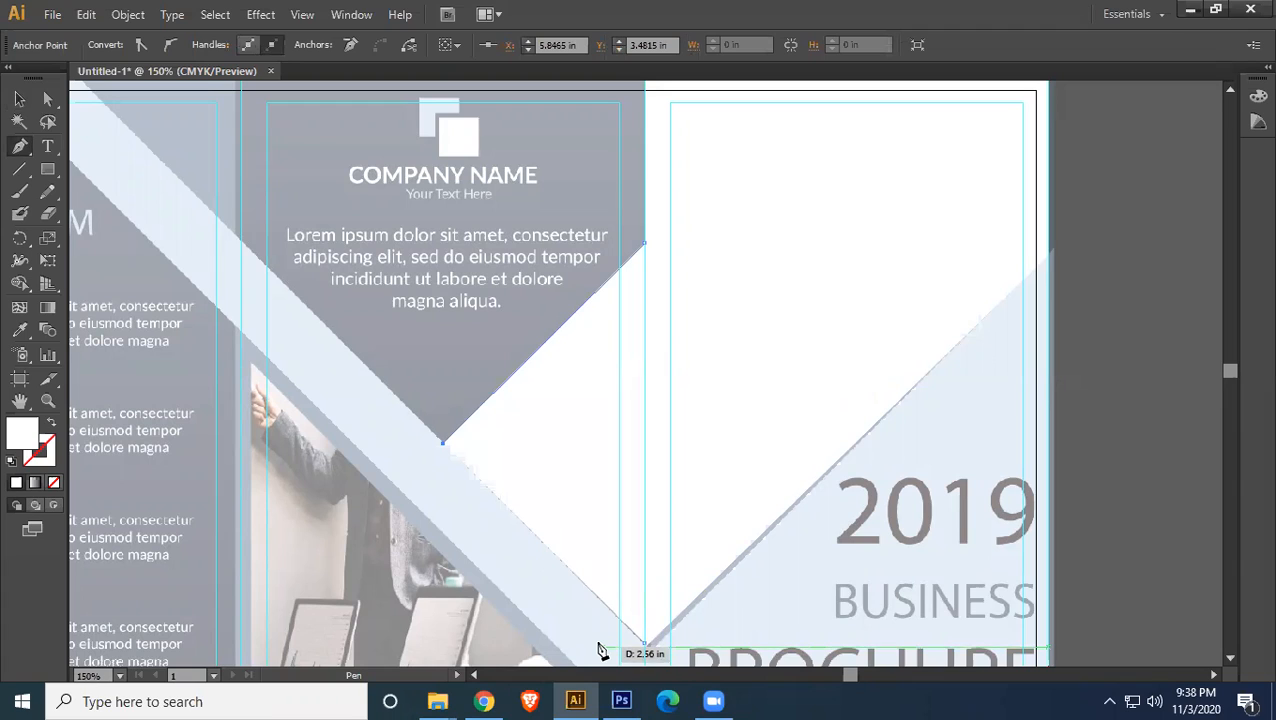
{"action": "left_click", "coordinate": [645, 644]}
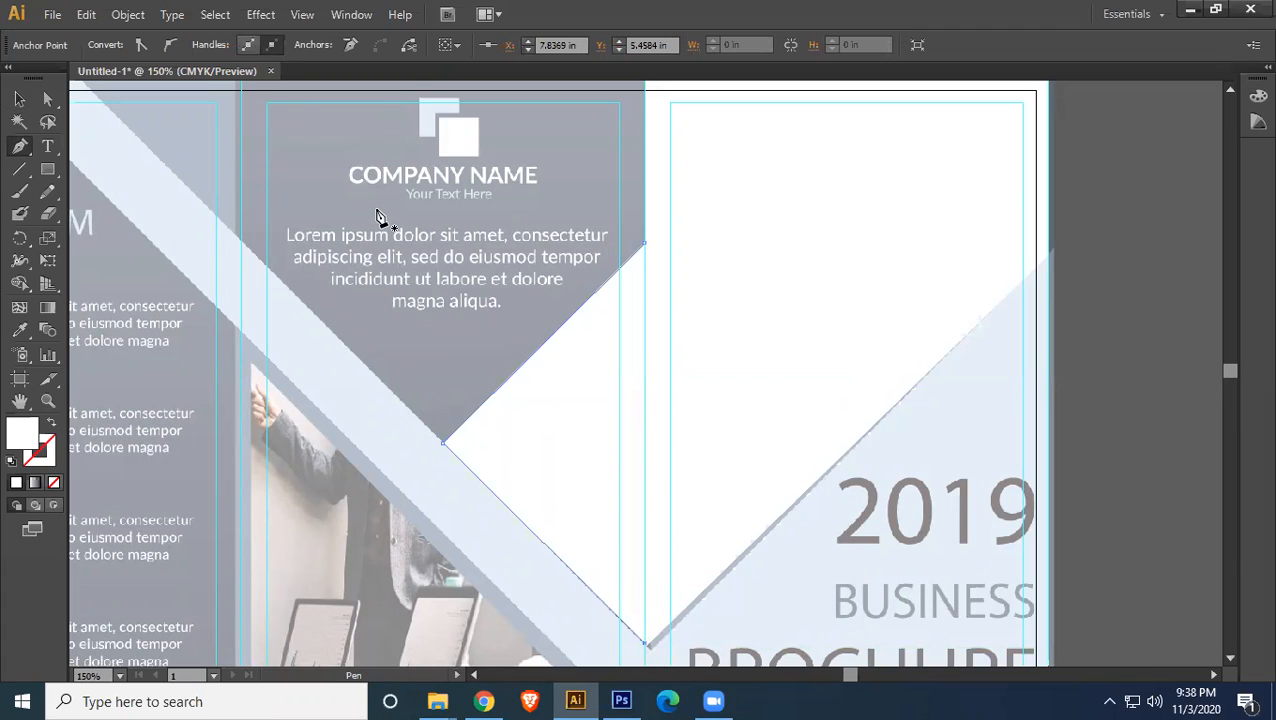
- Trace the dark company-name area as a closed five-sided shape spanning the middle panel, with its lower point at the facet triangle's tip
{"action": "left_click_drag", "start_coordinate": [346, 159], "coordinate": [387, 289]}
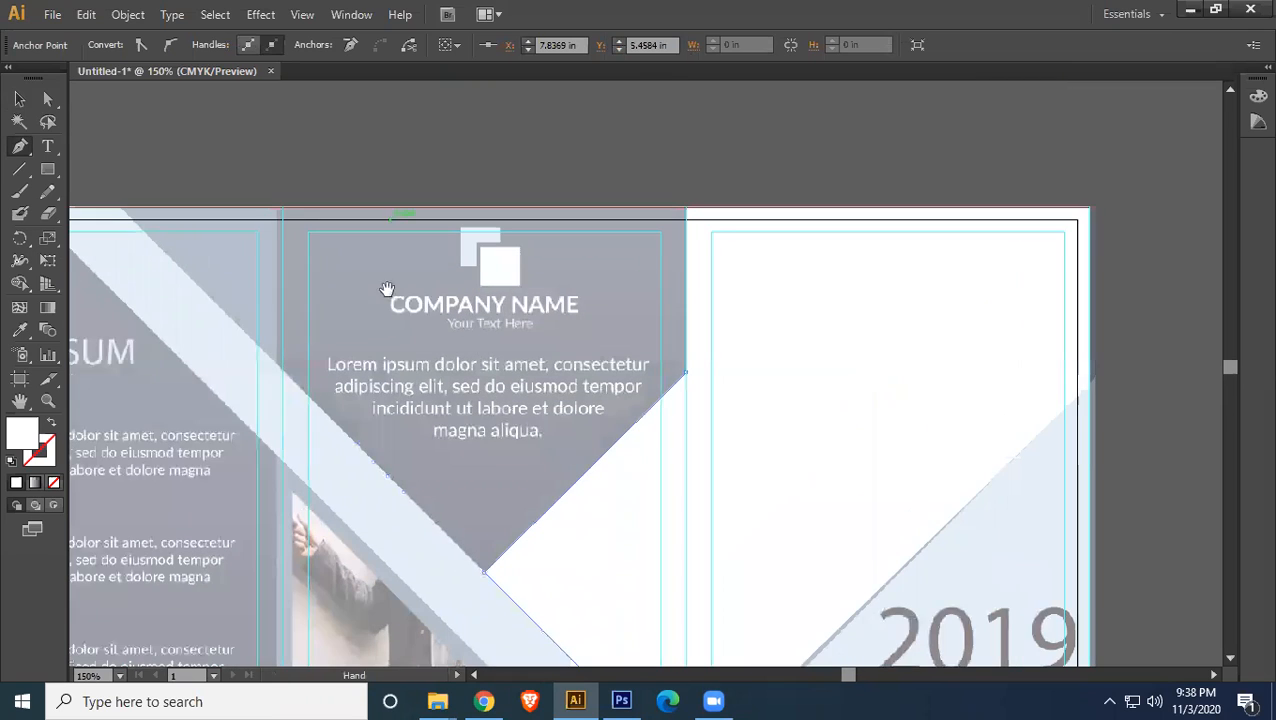
{"action": "left_click", "coordinate": [283, 212]}
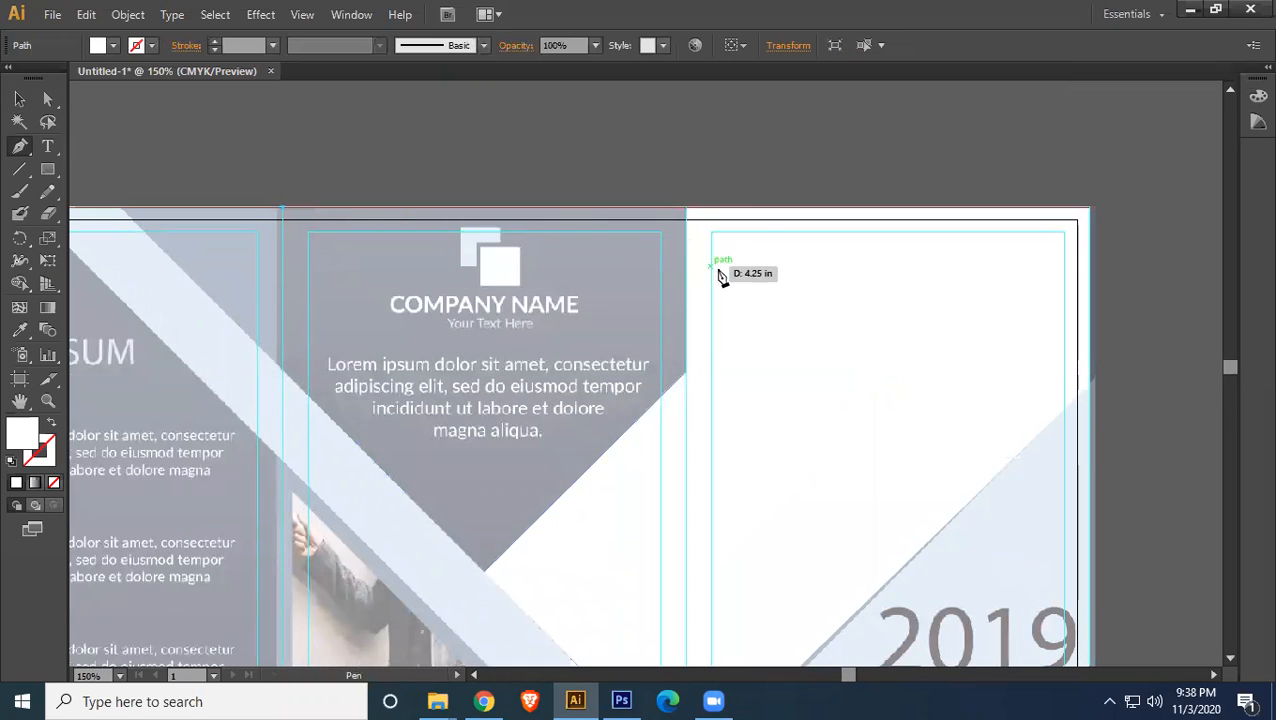
{"action": "left_click", "coordinate": [688, 212], "text": "shift"}
{"action": "left_click", "coordinate": [686, 373]}
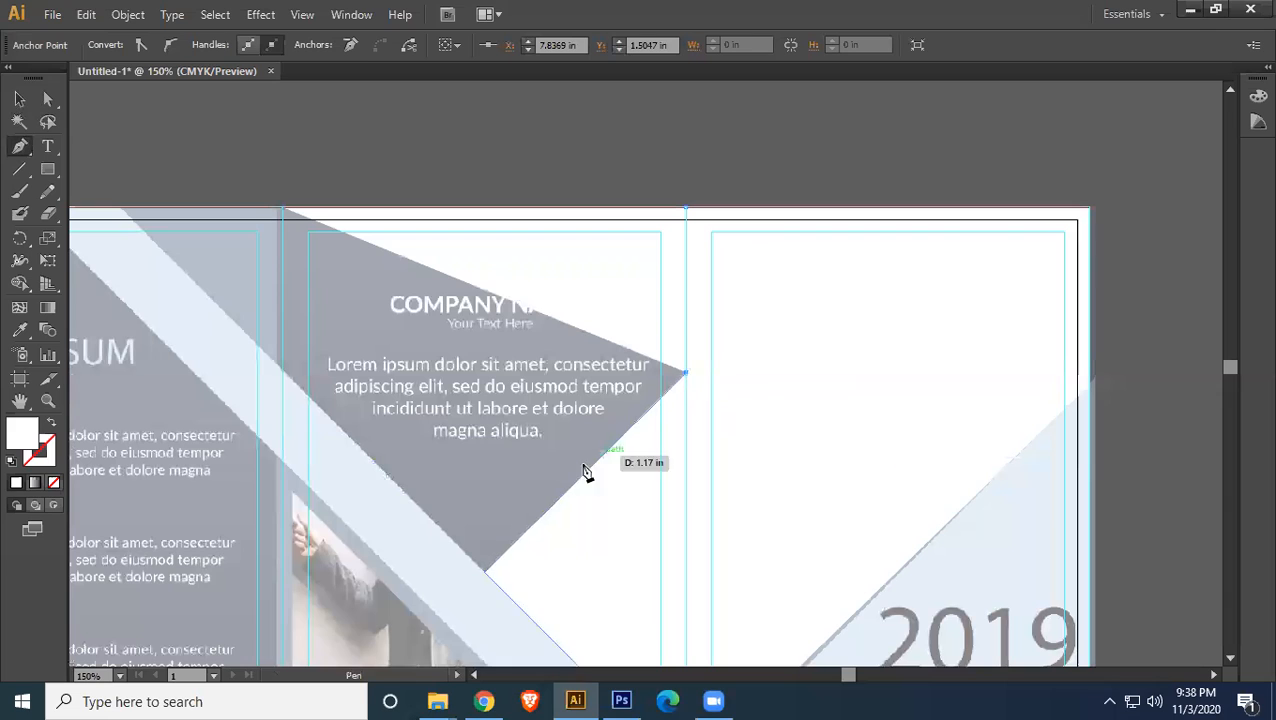
{"action": "left_click", "coordinate": [481, 569]}
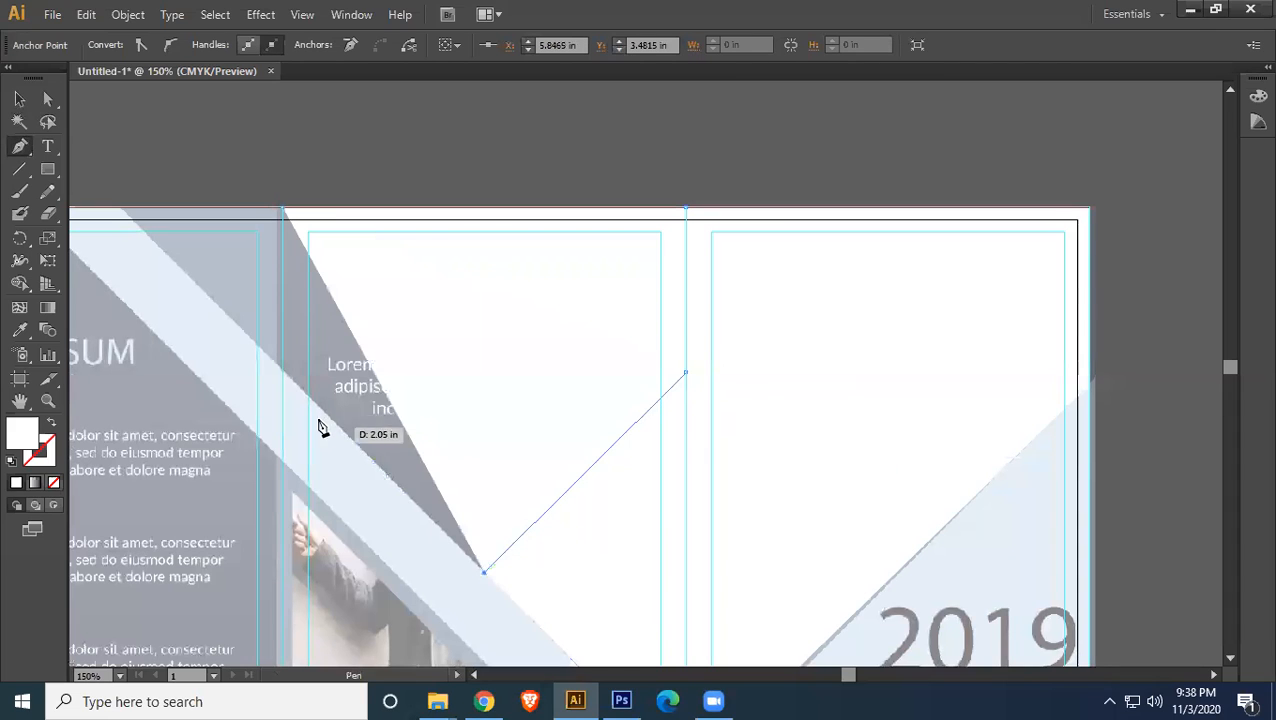
{"action": "left_click", "coordinate": [283, 373]}
{"action": "left_click", "coordinate": [284, 212]}
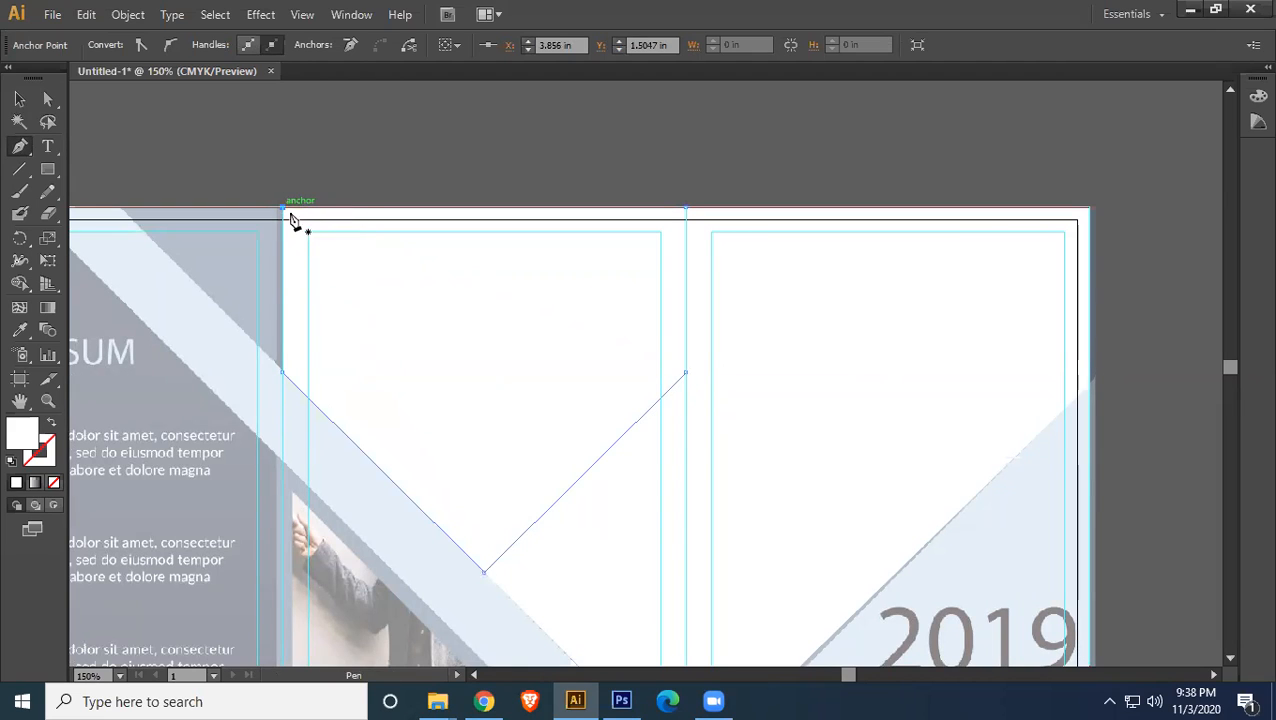
{"action": "key", "text": "v"}
{"action": "left_click", "coordinate": [405, 138]}
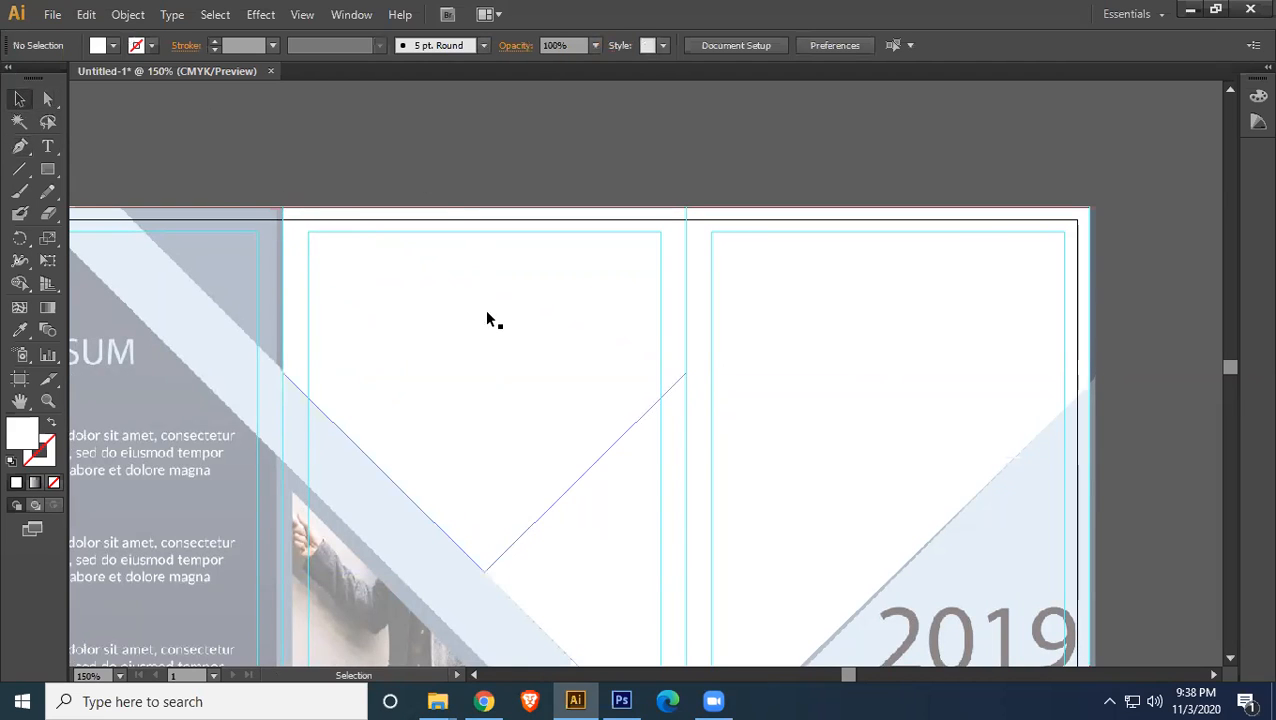
{"action": "mouse_move", "coordinate": [262, 172]}
{"action": "left_mouse_down"}
{"action": "mouse_move", "coordinate": [726, 399]}
{"action": "mouse_move", "coordinate": [749, 520]}
{"action": "left_mouse_up"}
{"action": "key", "text": "Delete"}
- Trace the dark triangle at the cover panel's lower-left corner as a closed shape about 2 in wide and 2 in high, and deselect it
{"action": "key", "text": "space"}
{"action": "left_click_drag", "start_coordinate": [528, 491], "coordinate": [595, 52]}
{"action": "left_click_drag", "start_coordinate": [584, 361], "coordinate": [431, 270]}
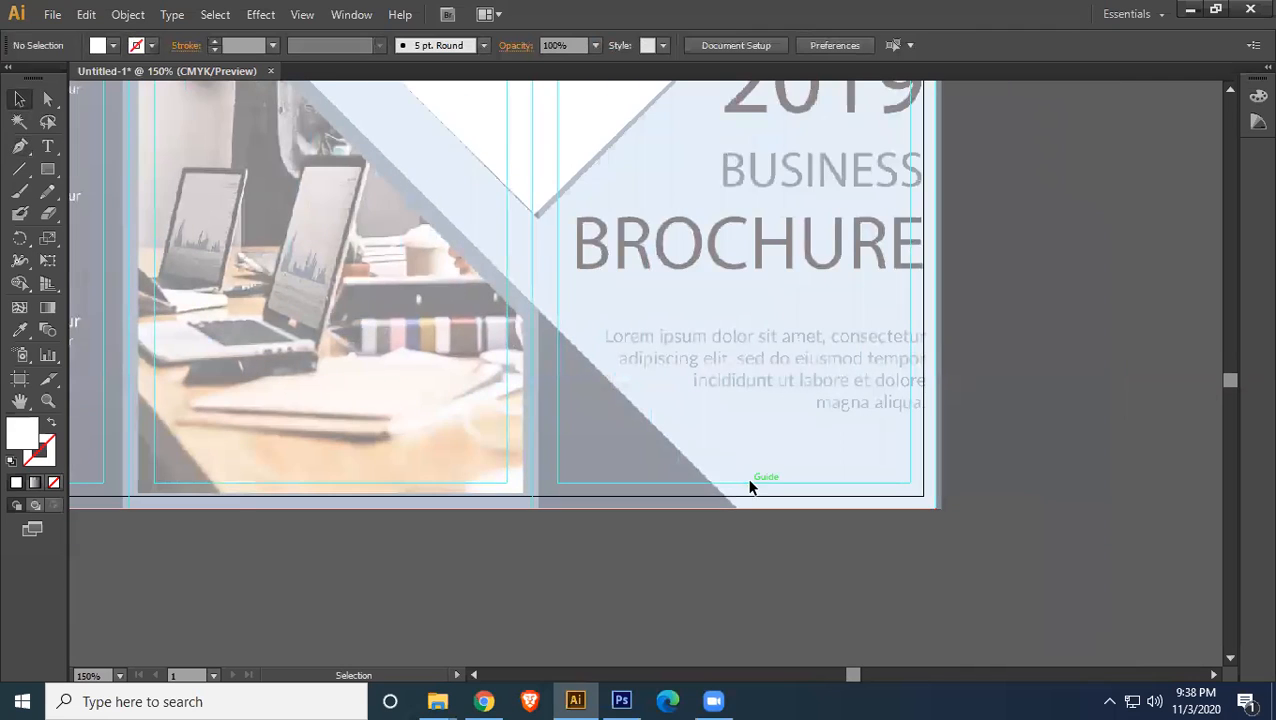
{"action": "left_click", "coordinate": [19, 146]}
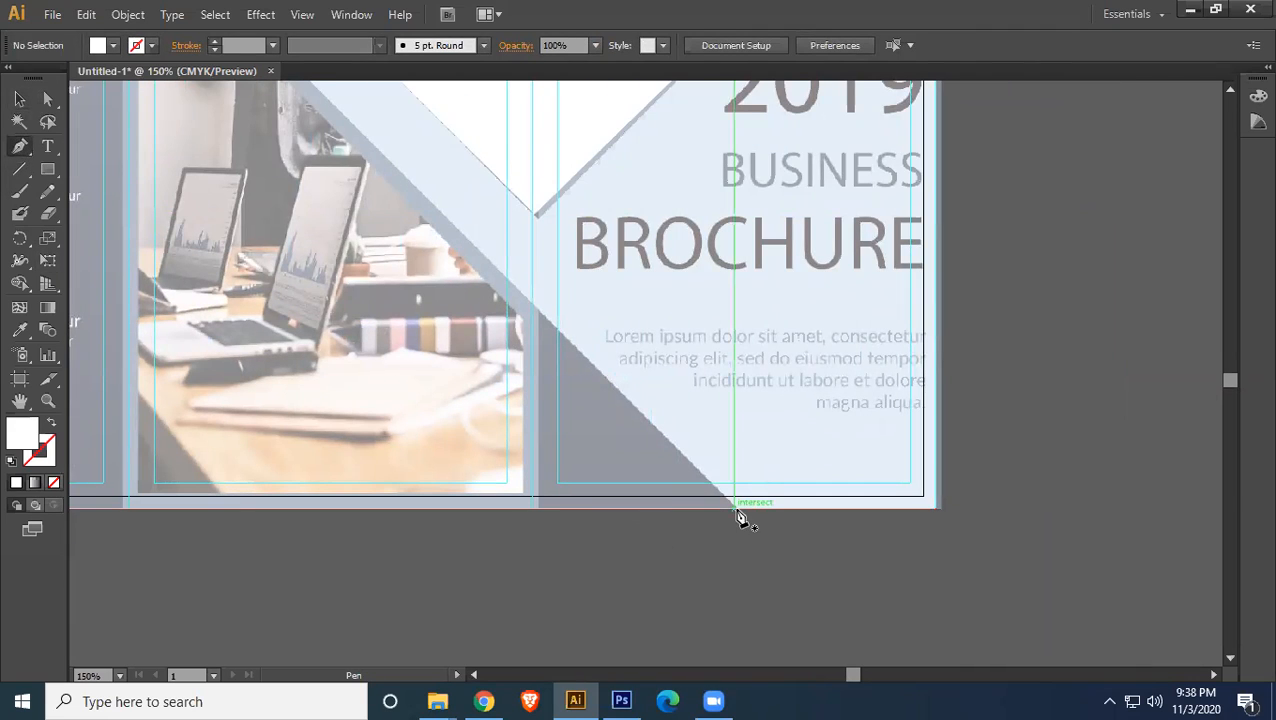
{"action": "left_click_drag", "start_coordinate": [735, 515], "coordinate": [535, 515]}
{"action": "left_click", "coordinate": [533, 510]}
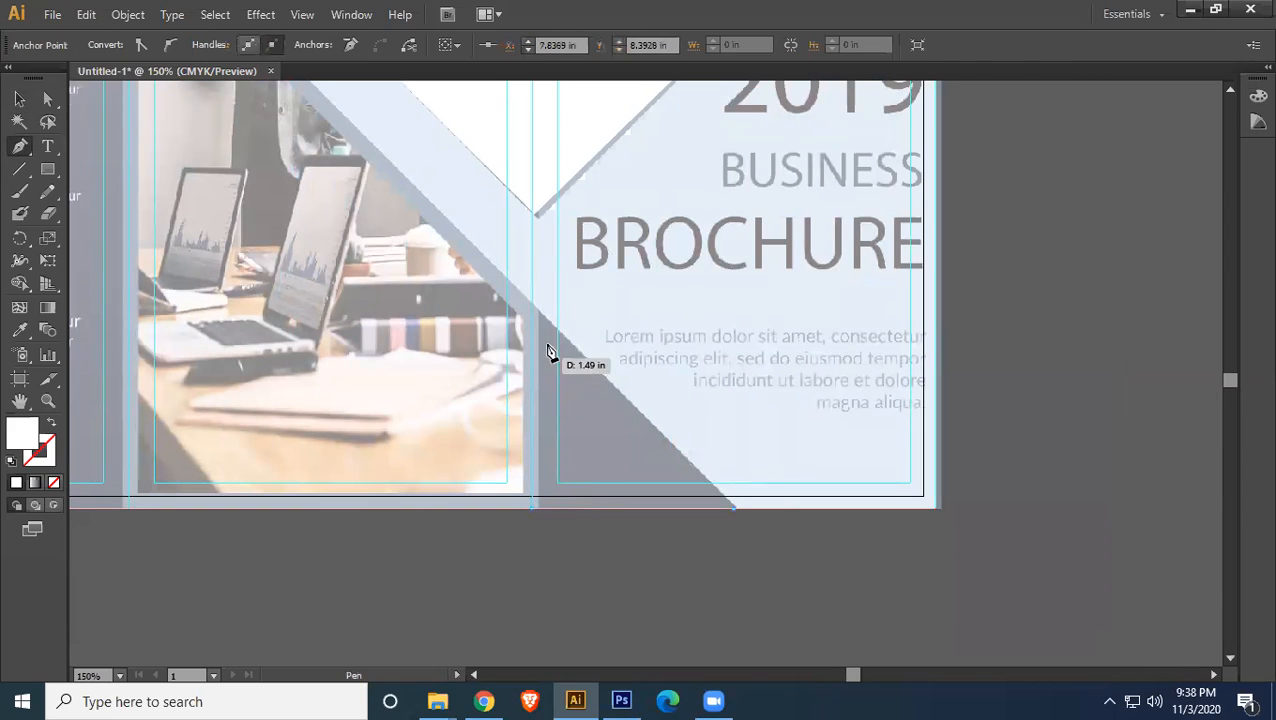
{"action": "left_click", "coordinate": [532, 304]}
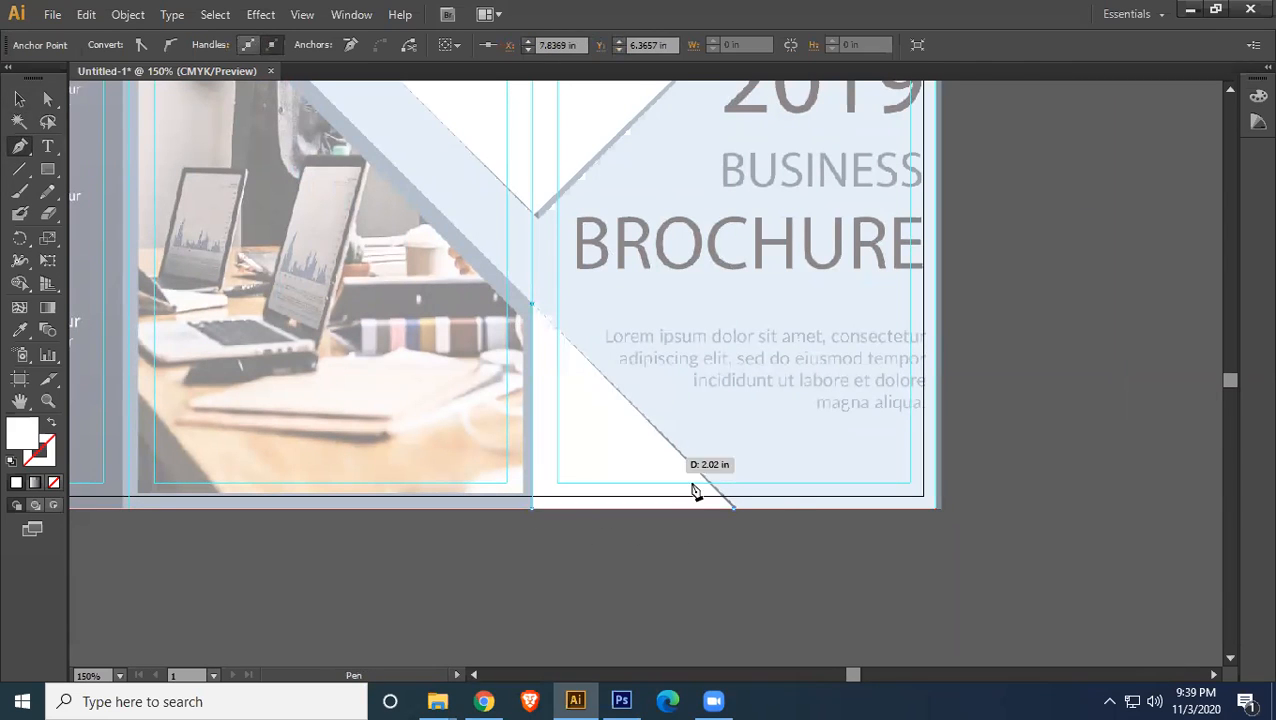
{"action": "left_click", "coordinate": [733, 512]}
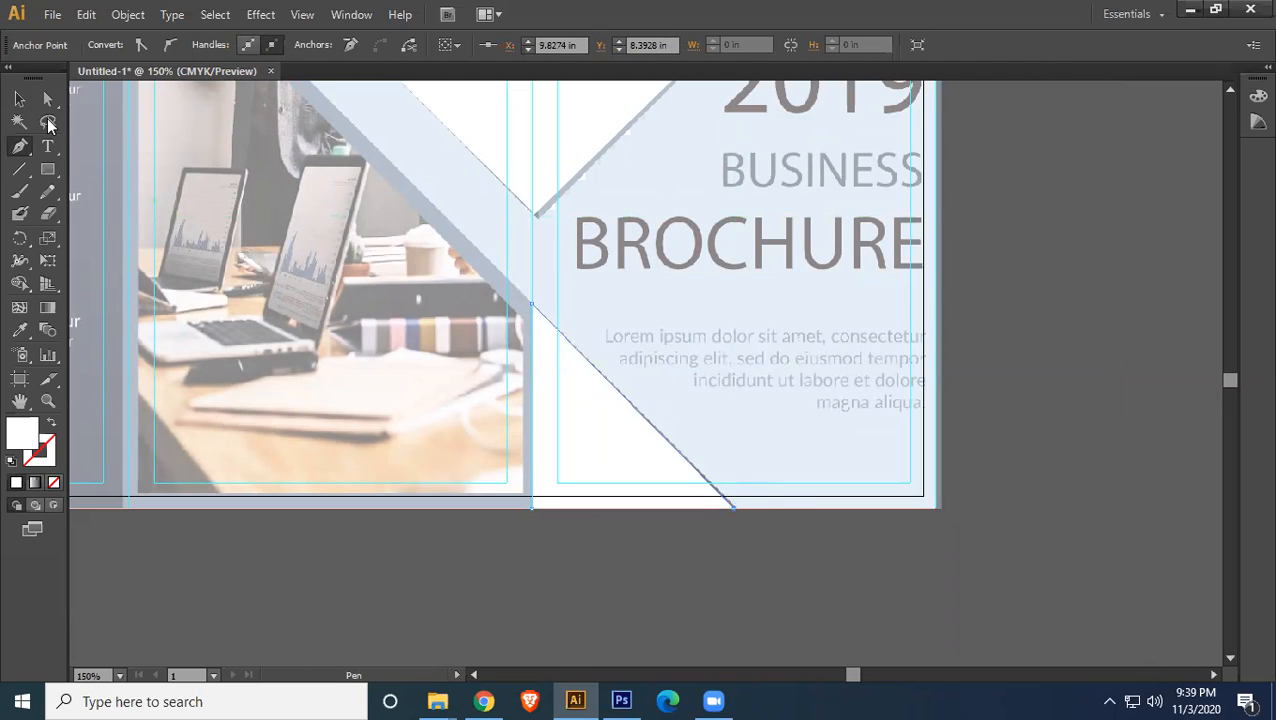
{"action": "left_click", "coordinate": [19, 98]}
{"action": "left_click", "coordinate": [712, 565]}
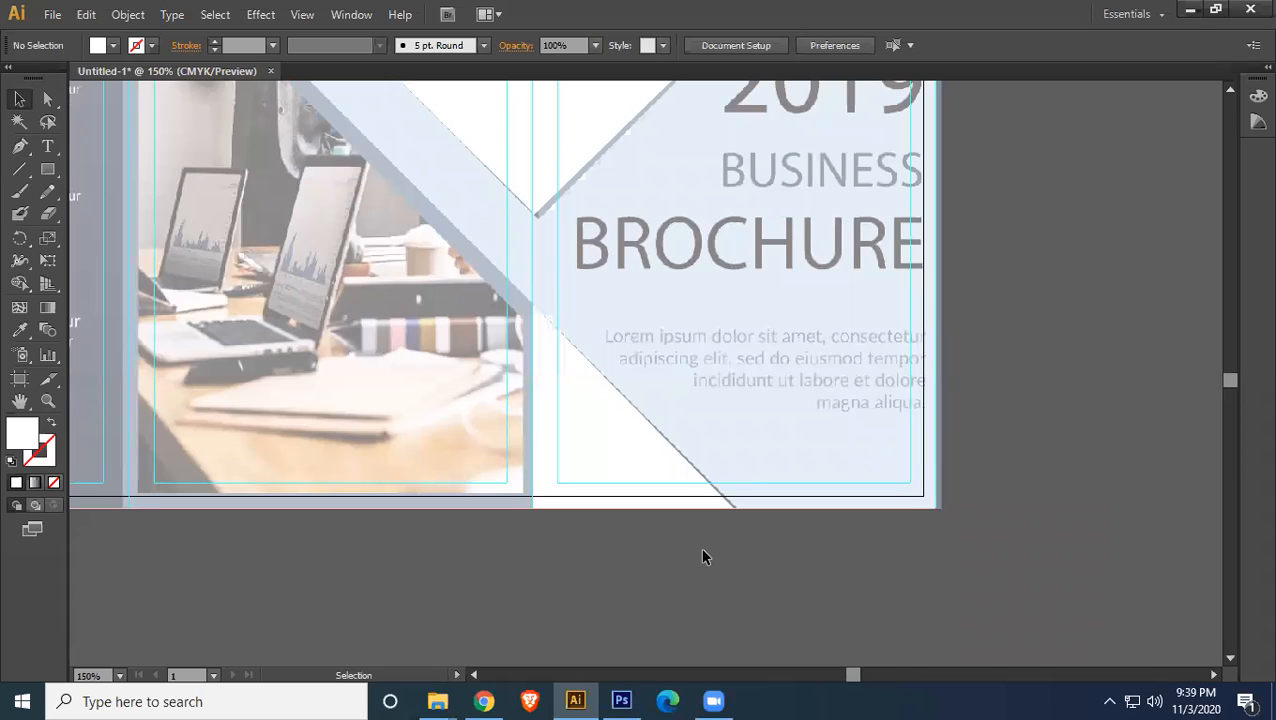
- Trace the middle panel's lower photo area as a closed four-sided shape about 4 in wide and 6 in high, reaching the panel's fold lines
{"action": "key", "text": "p"}
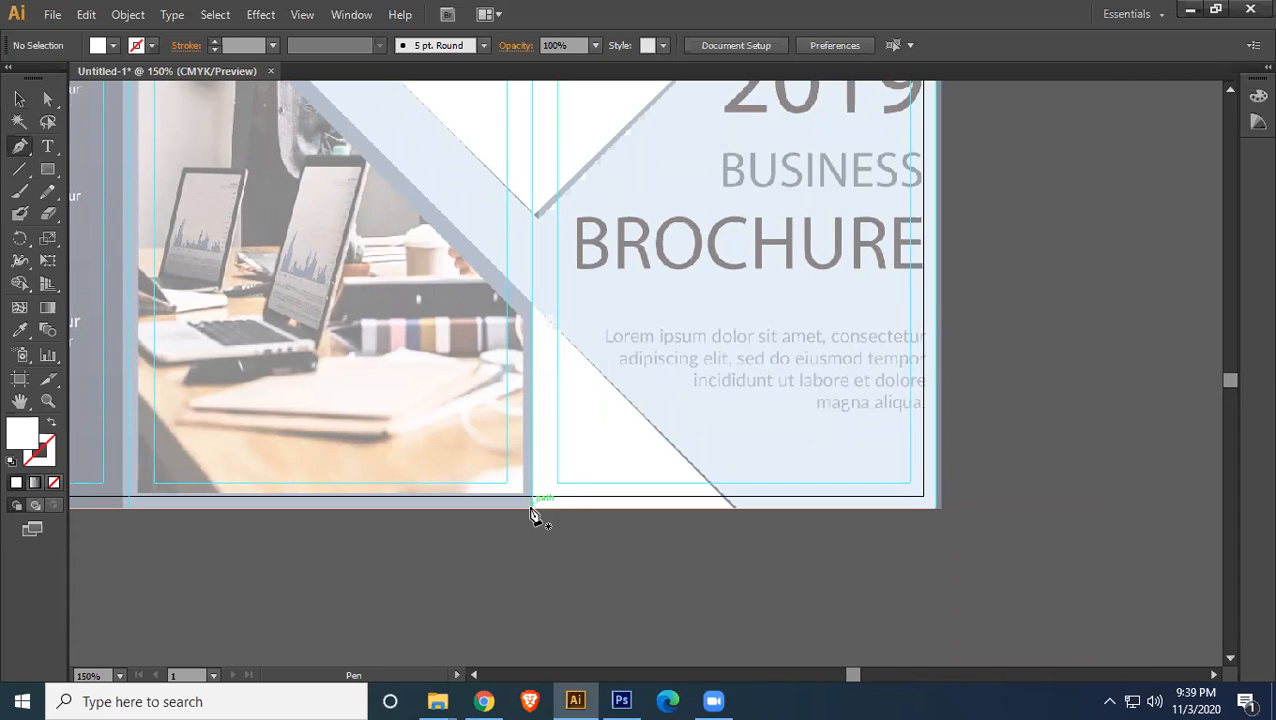
{"action": "left_click", "coordinate": [531, 508]}
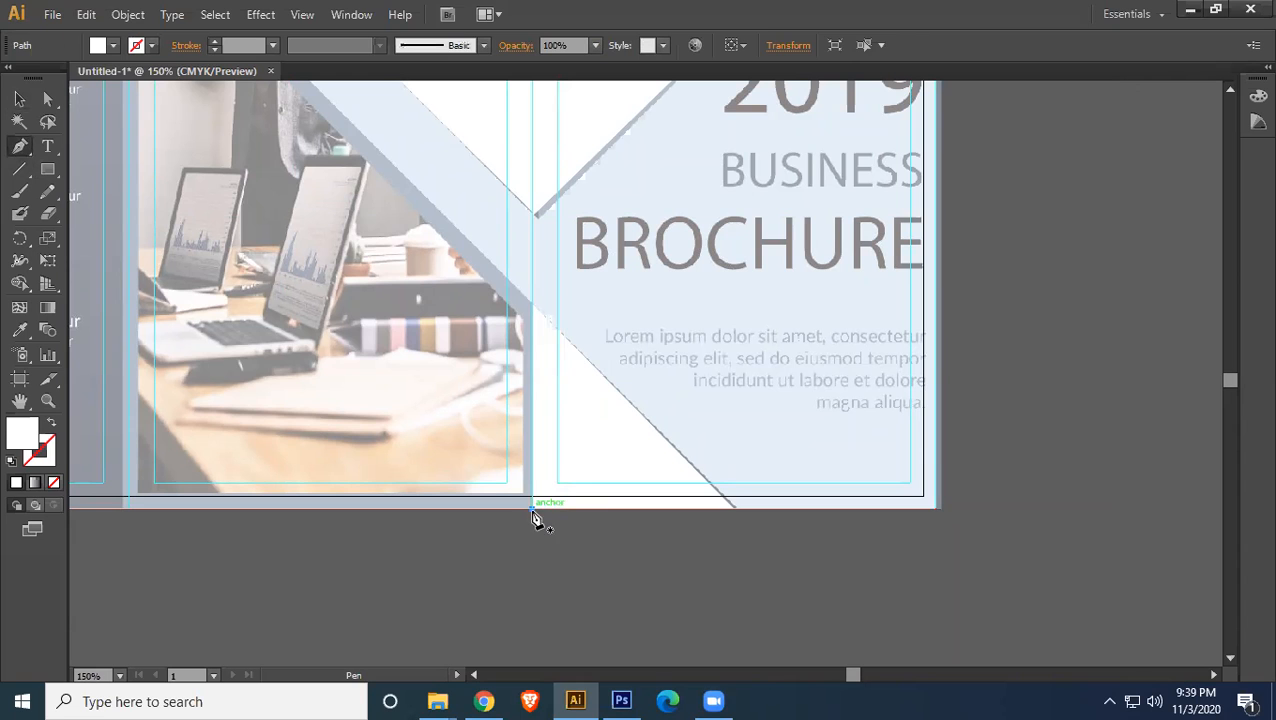
{"action": "left_click", "coordinate": [533, 305]}
{"action": "key", "text": "space"}
{"action": "left_click_drag", "start_coordinate": [440, 212], "coordinate": [646, 401]}
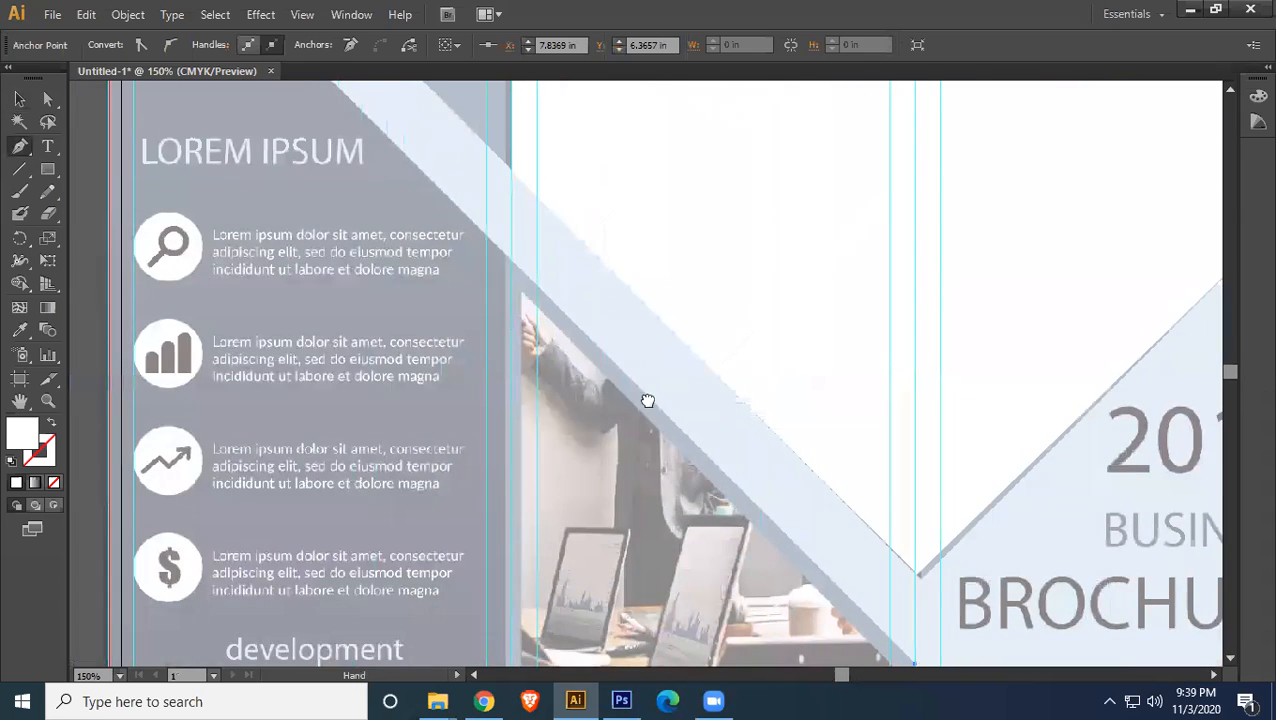
{"action": "left_click", "coordinate": [514, 268]}
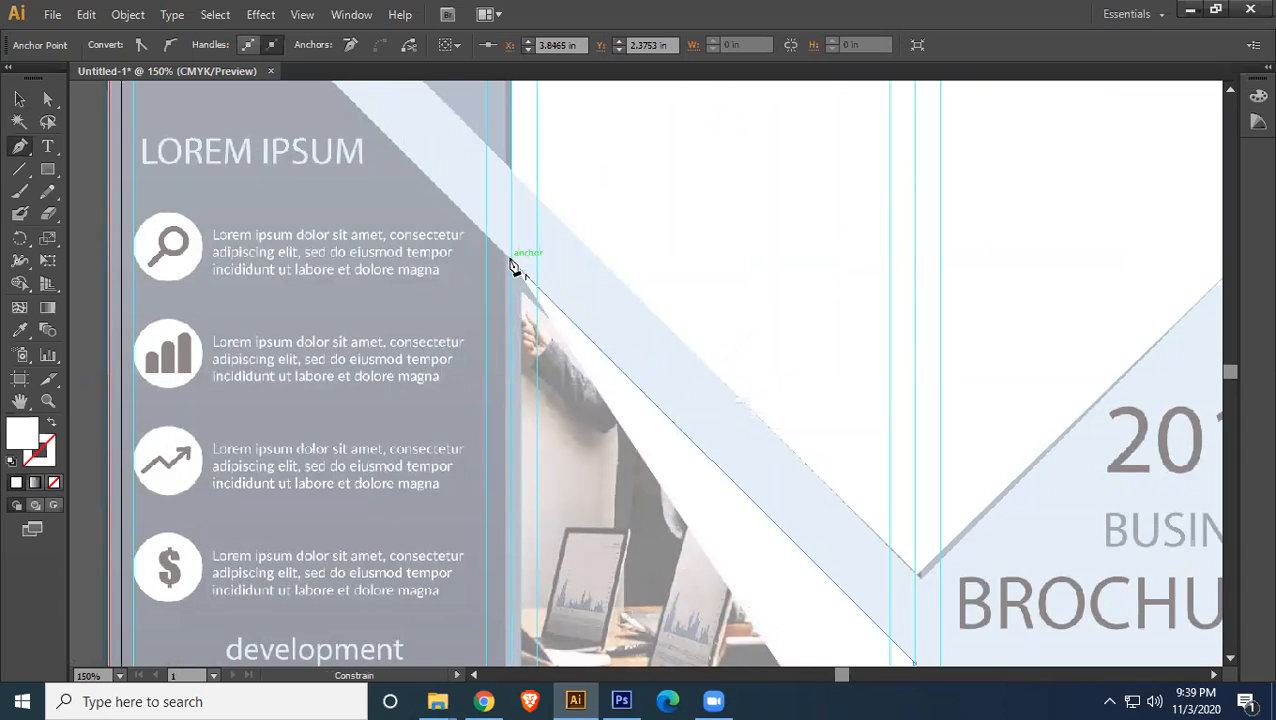
{"action": "scroll", "coordinate": [658, 470], "scroll_direction": "down", "scroll_amount": 5}
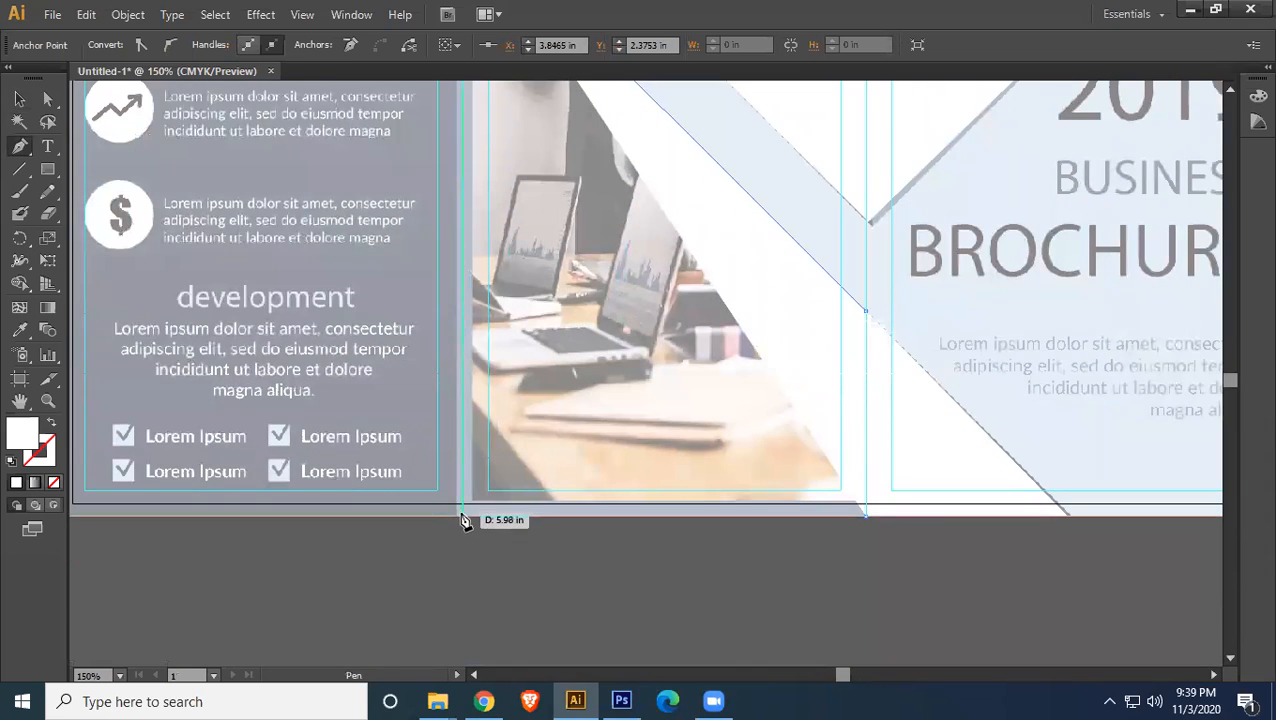
{"action": "left_click", "coordinate": [463, 518]}
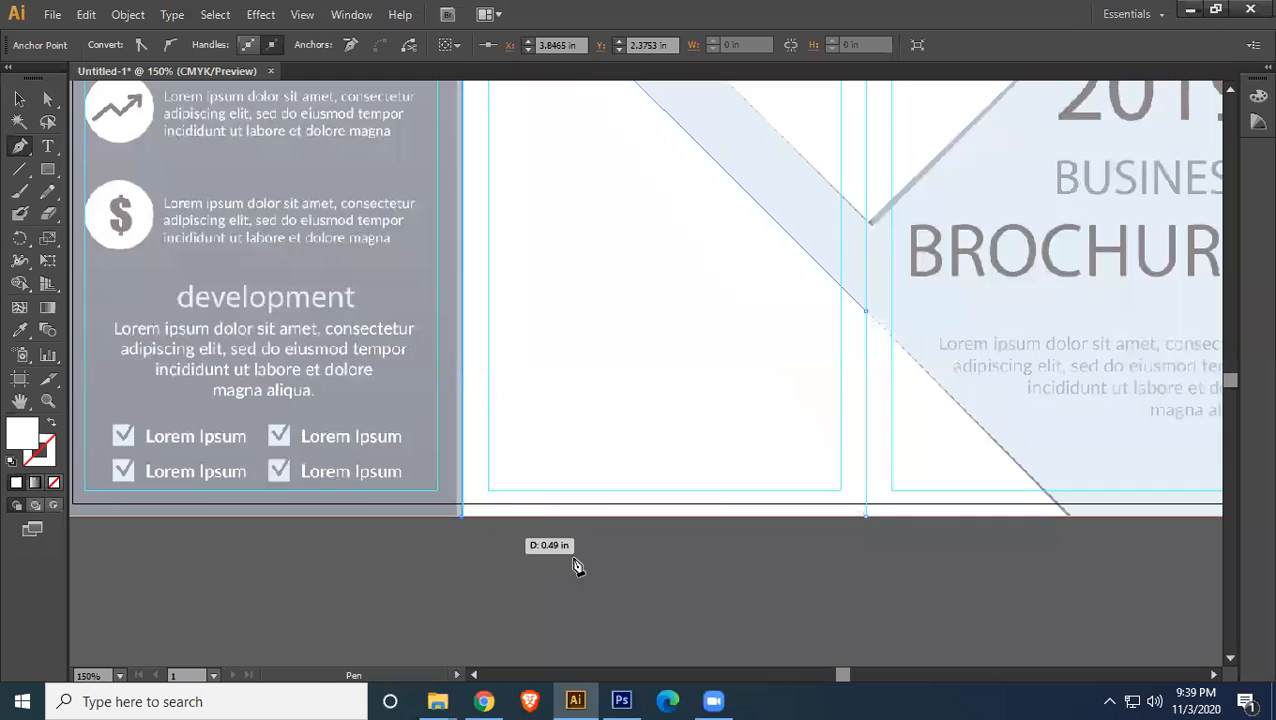
{"action": "left_click", "coordinate": [867, 517]}
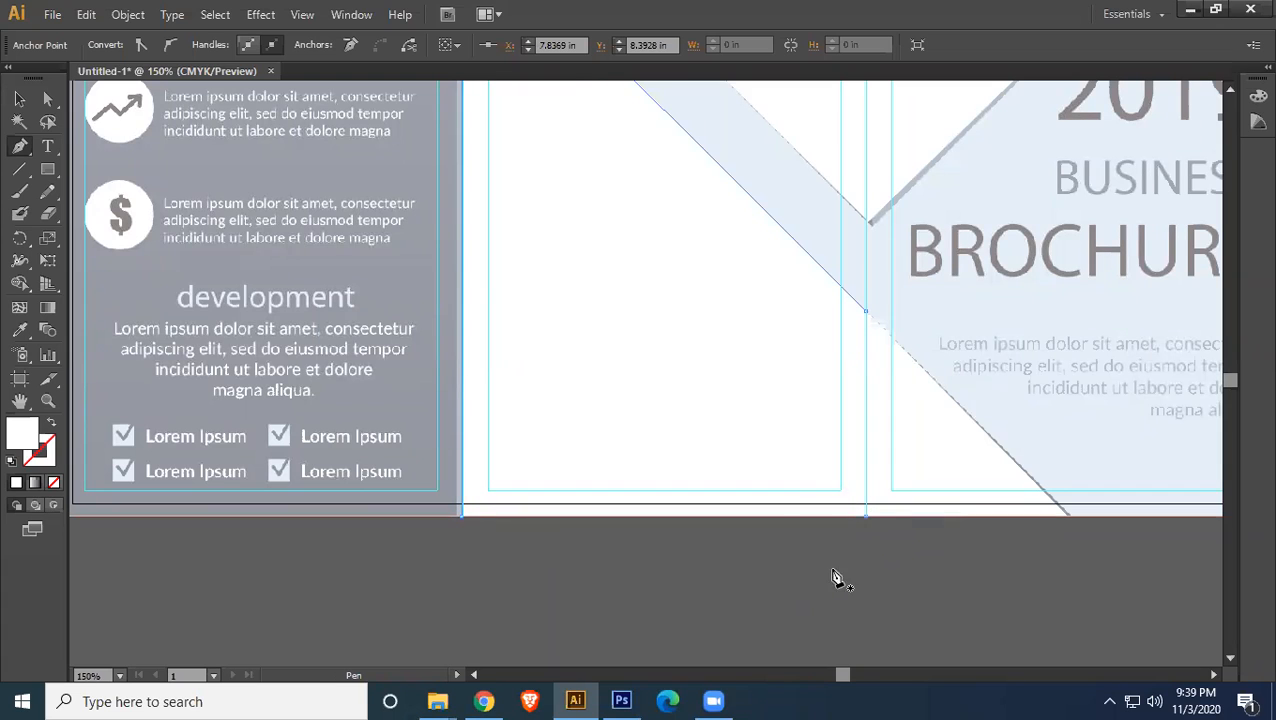
{"action": "key", "text": "v"}
{"action": "left_click", "coordinate": [739, 468]}
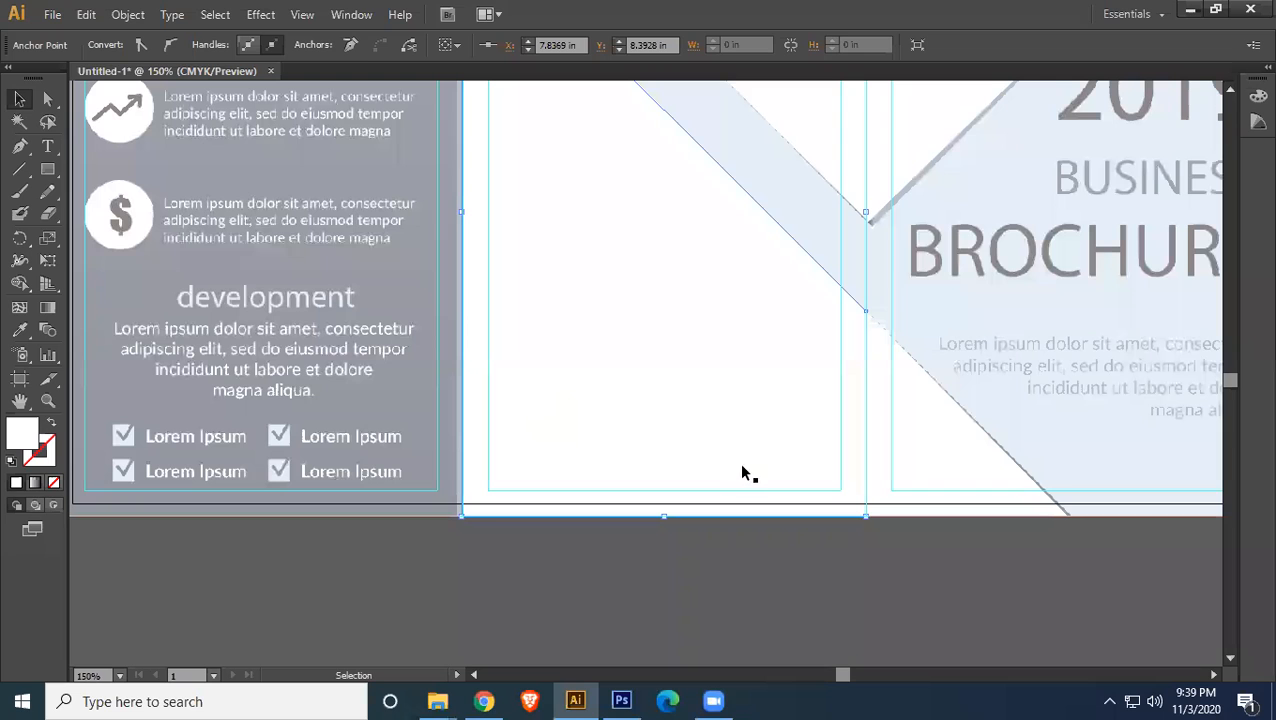
- Draw a smaller closed four-sided photo shape about 3.5 in wide and 5 in high within the middle panel's margin guides, and deselect it
{"action": "left_click", "coordinate": [19, 146]}
{"action": "left_click_drag", "start_coordinate": [680, 255], "coordinate": [661, 305]}
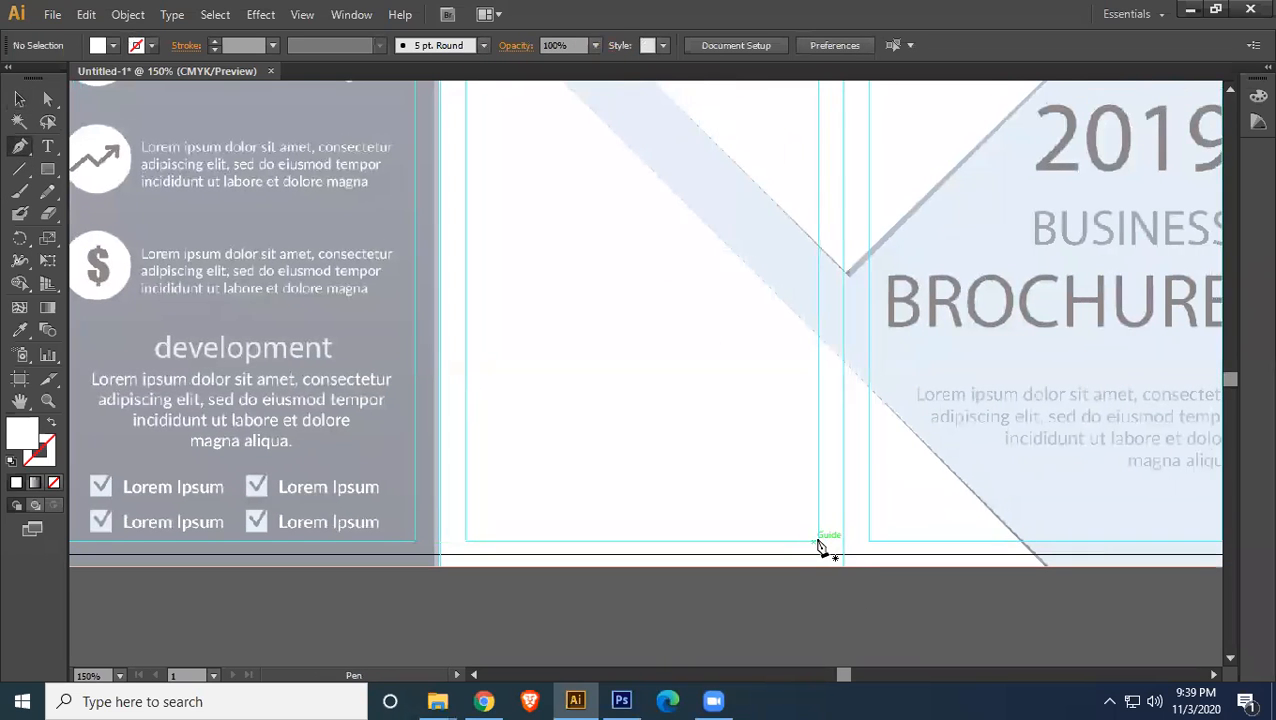
{"action": "left_click", "coordinate": [818, 543]}
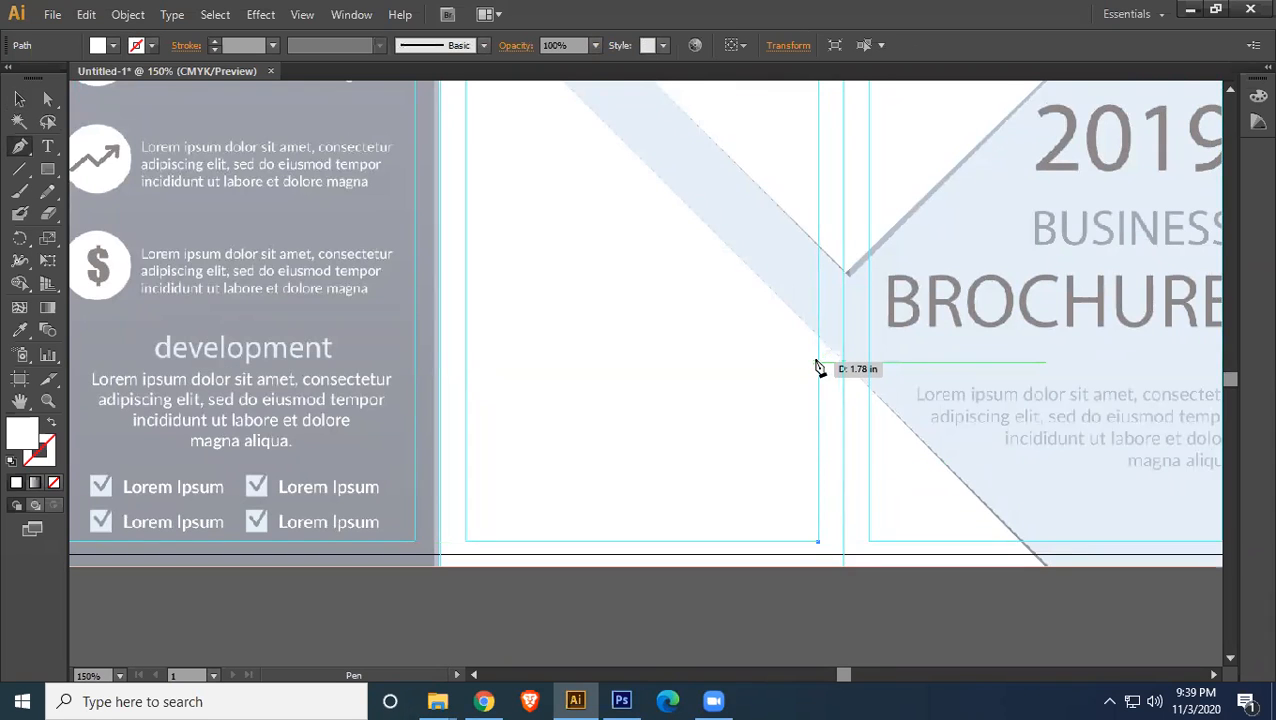
{"action": "left_click", "coordinate": [820, 366]}
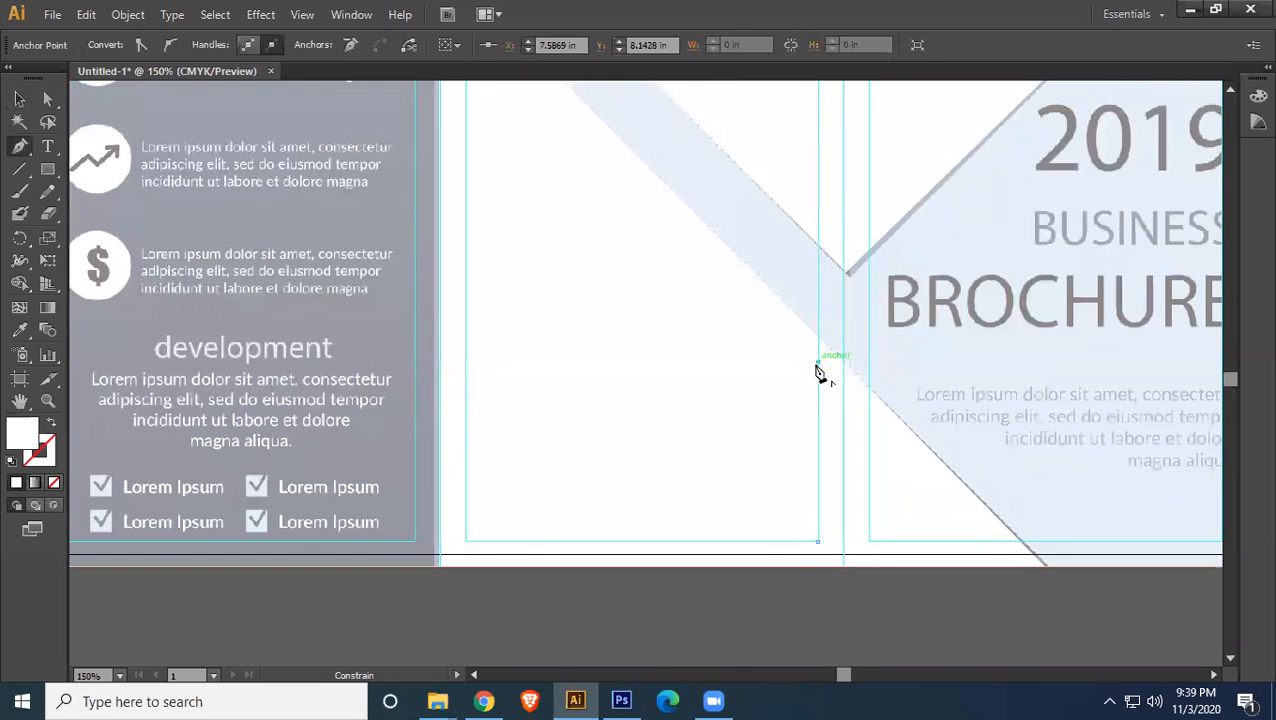
{"action": "left_click_drag", "start_coordinate": [508, 129], "coordinate": [658, 299]}
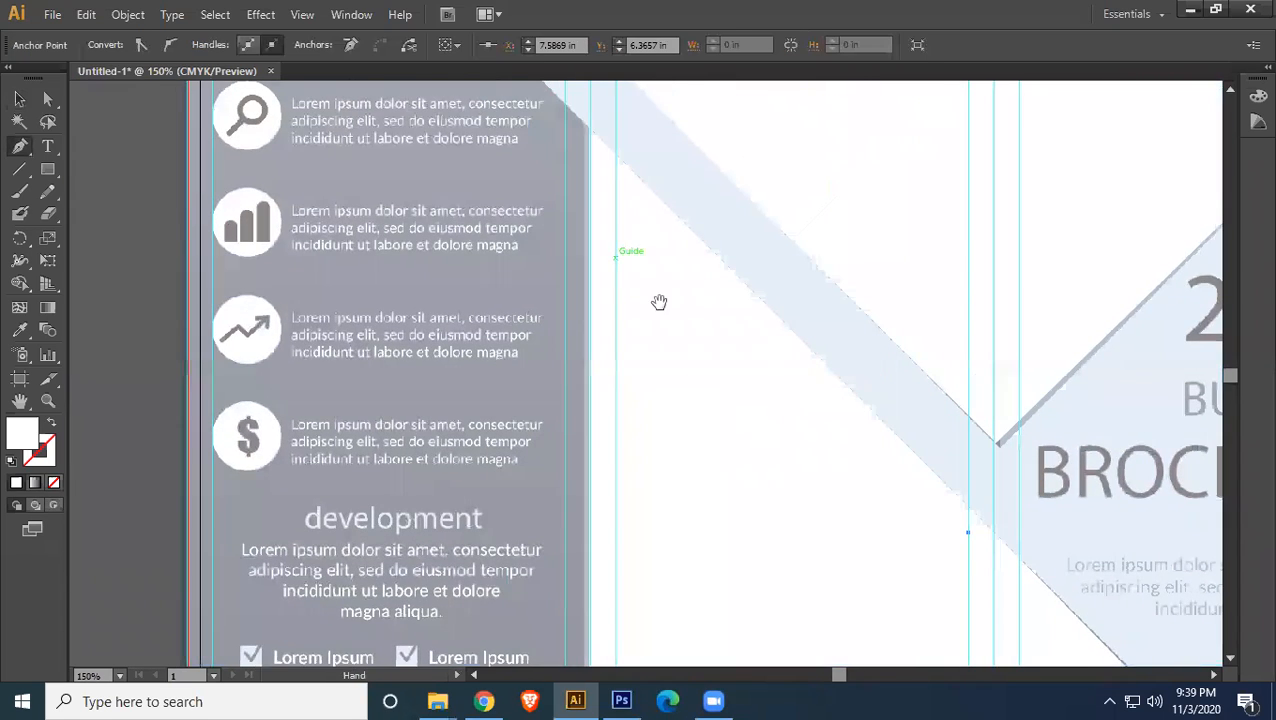
{"action": "left_click", "coordinate": [621, 197]}
{"action": "left_click_drag", "start_coordinate": [733, 405], "coordinate": [683, 211]}
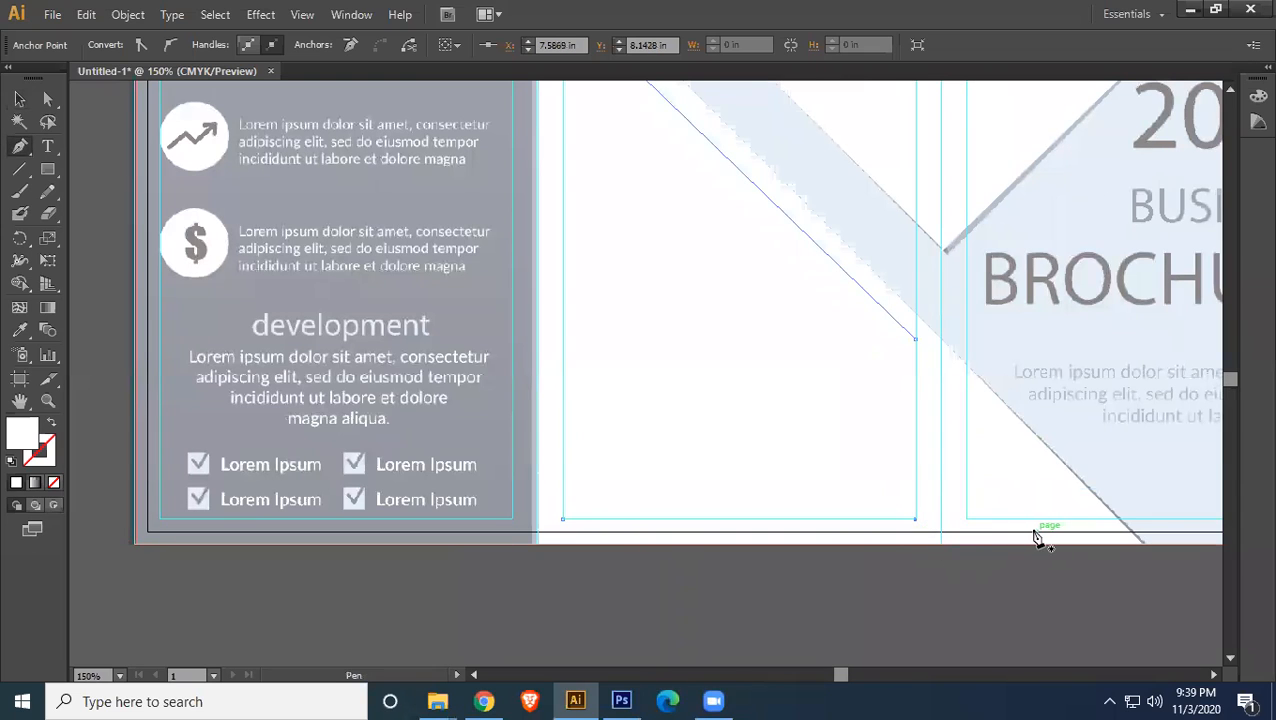
{"action": "left_click", "coordinate": [19, 99]}
{"action": "key", "text": "a"}
{"action": "left_click", "coordinate": [860, 601], "text": "ctrl"}
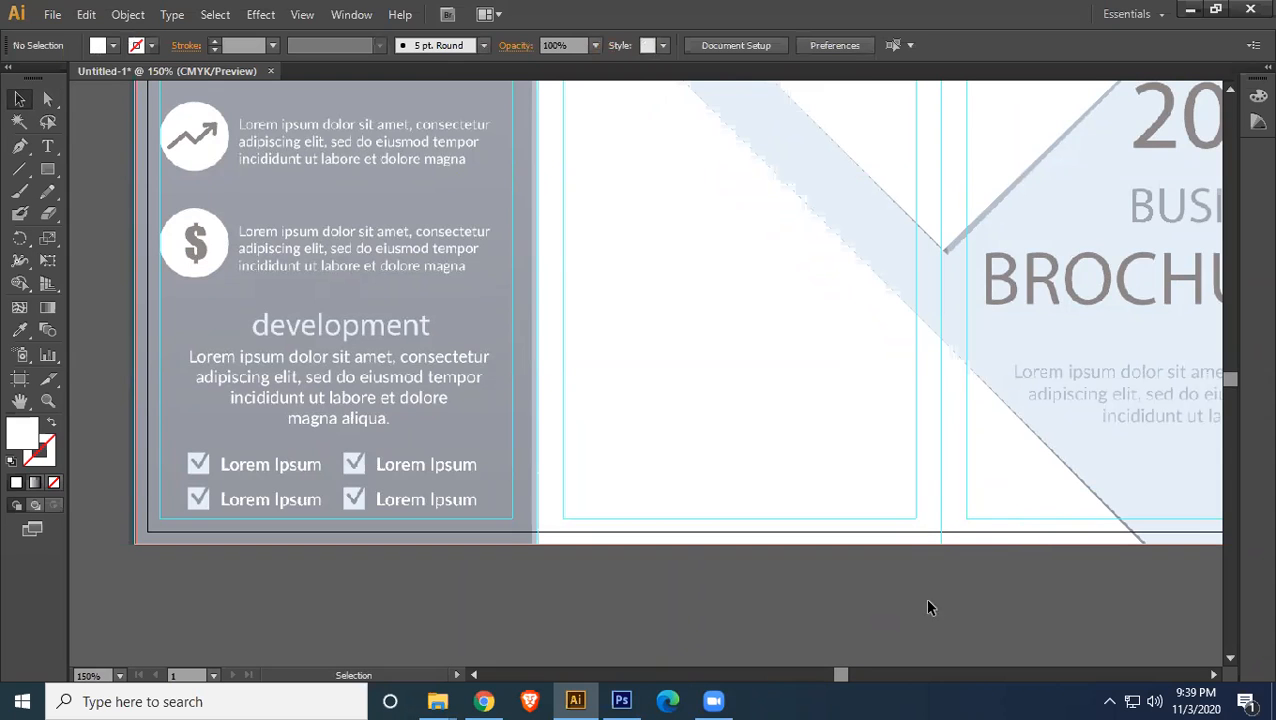
- Trace the triangle at the left panel's upper-right corner as a closed shape about 1.6 in wide and 1.6 in high, and deselect it
{"action": "left_click_drag", "start_coordinate": [644, 359], "coordinate": [789, 433]}
{"action": "left_click_drag", "start_coordinate": [681, 259], "coordinate": [681, 410]}
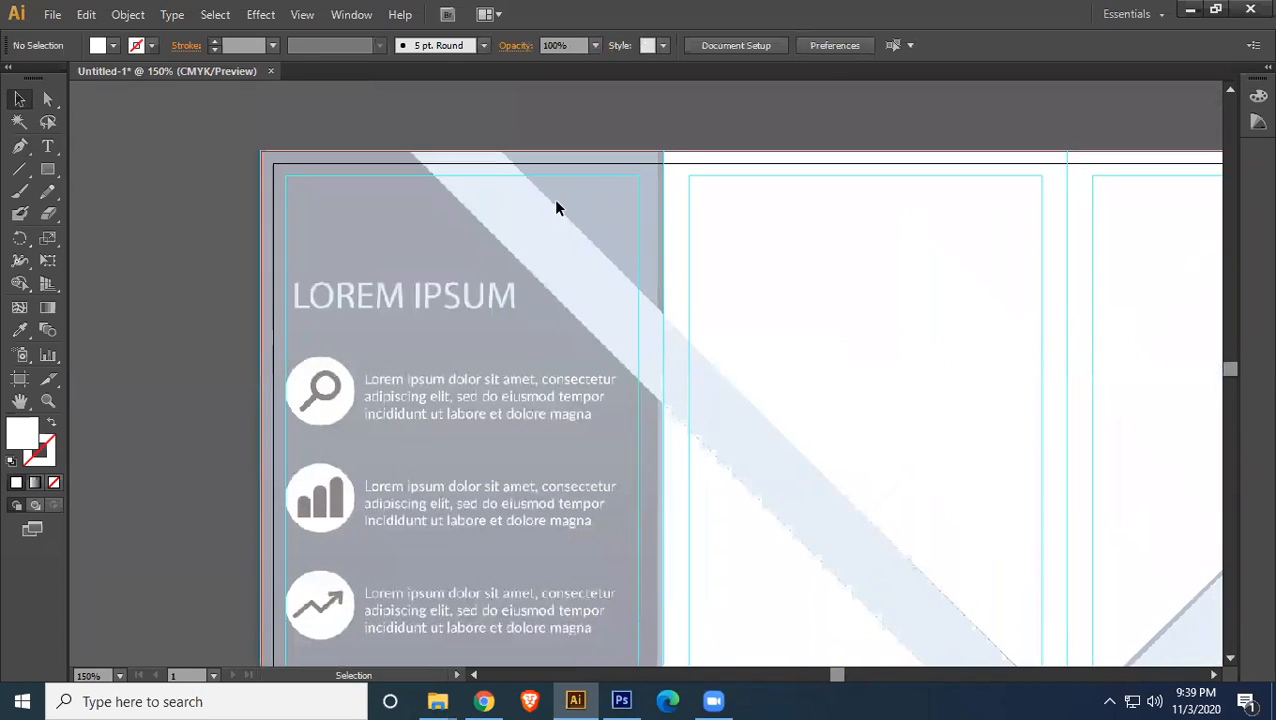
{"action": "key", "text": "p"}
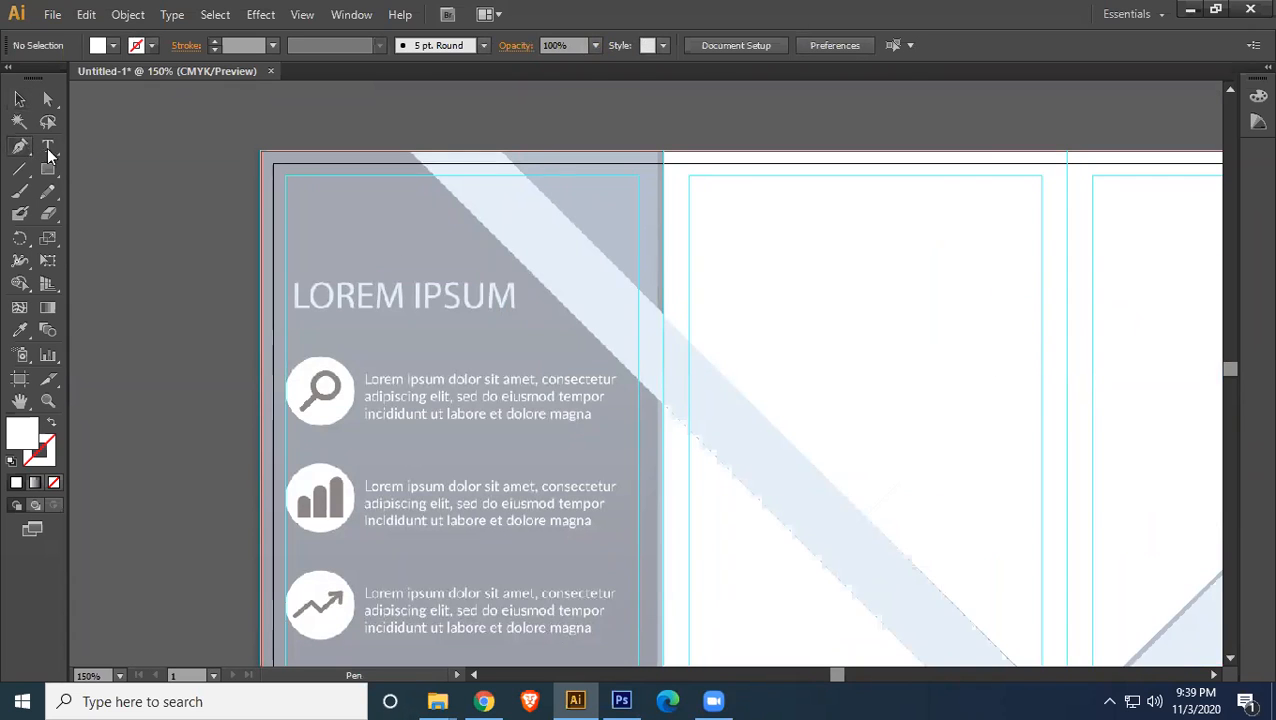
{"action": "left_click", "coordinate": [662, 312]}
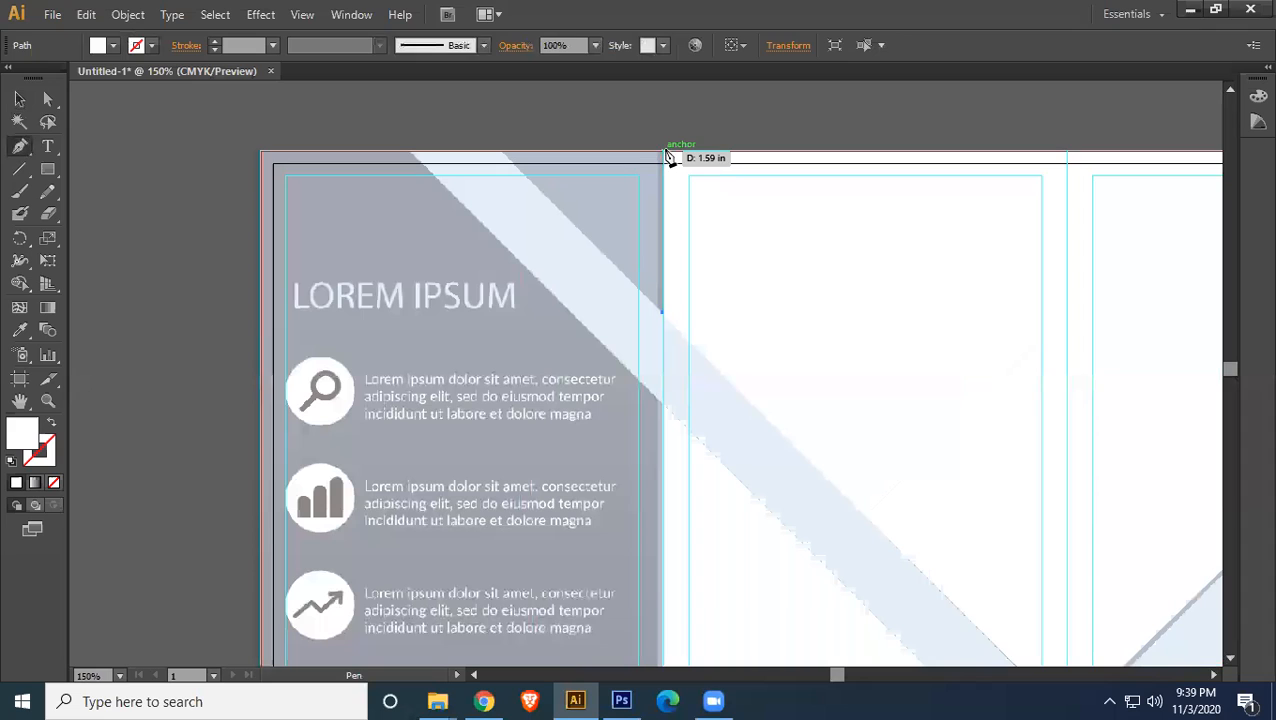
{"action": "left_click", "coordinate": [662, 164]}
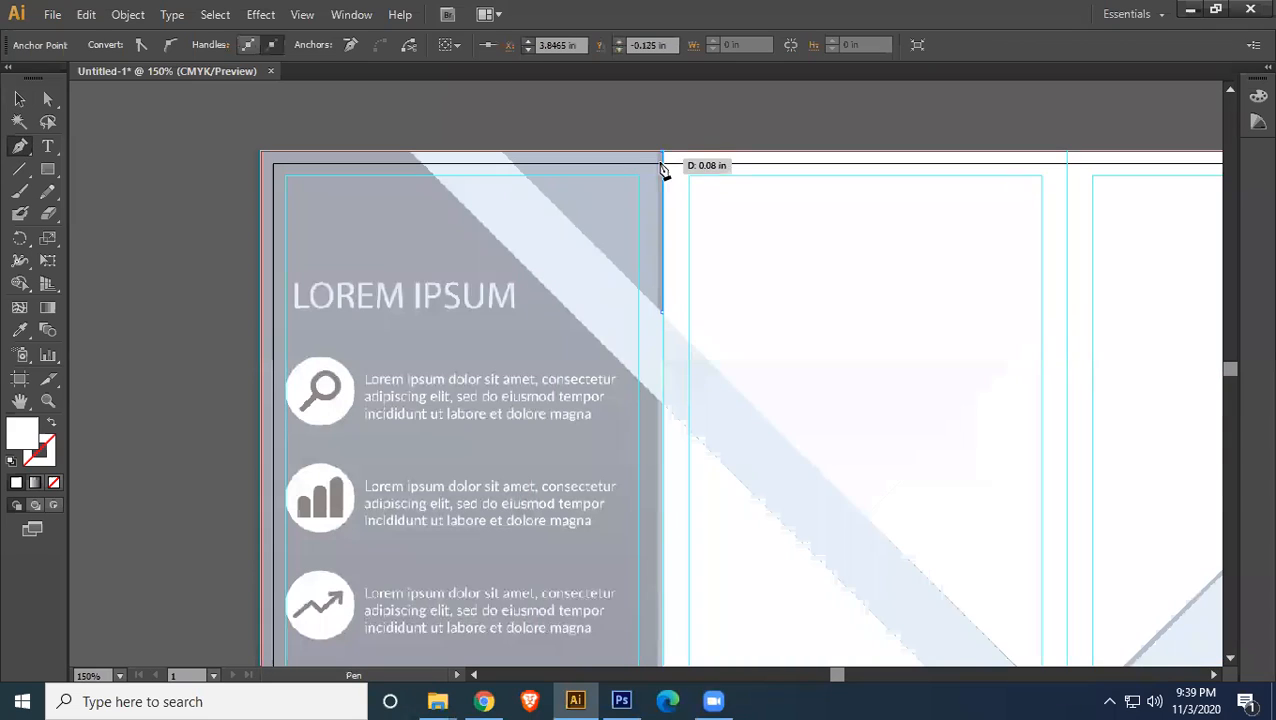
{"action": "left_click", "coordinate": [501, 155]}
{"action": "left_click", "coordinate": [663, 318]}
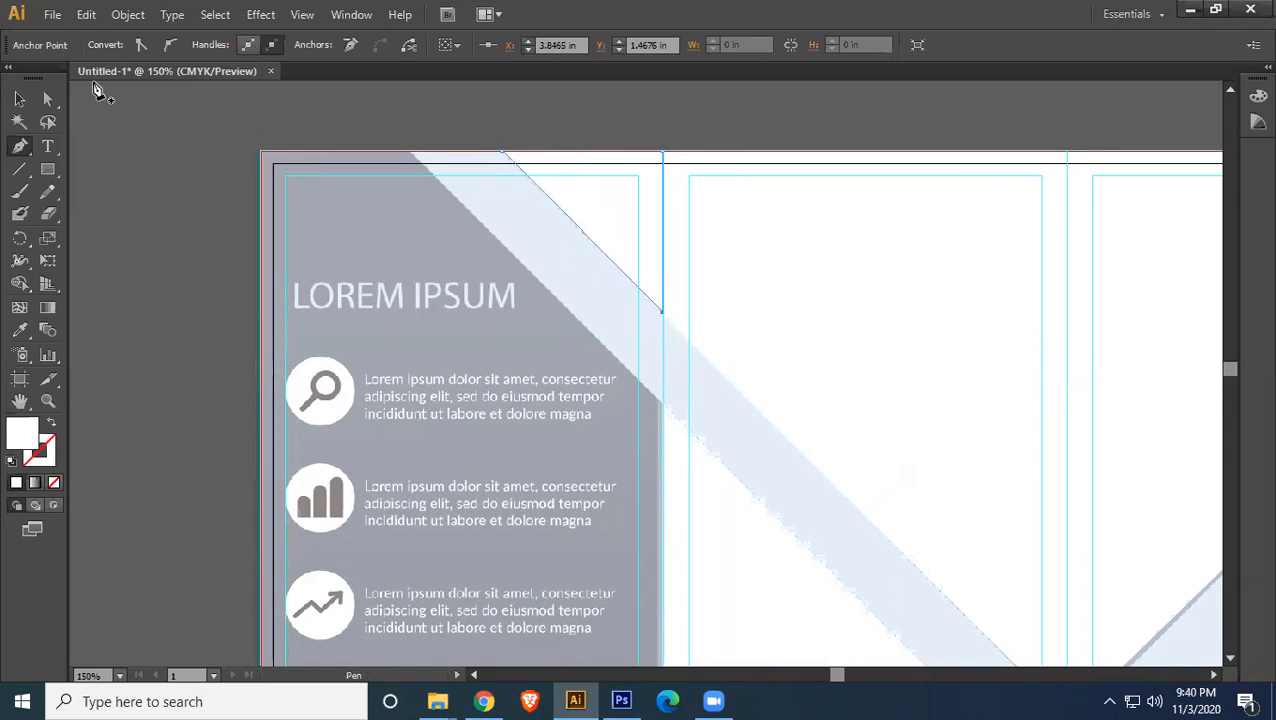
{"action": "left_click", "coordinate": [22, 97]}
{"action": "left_click", "coordinate": [910, 326]}
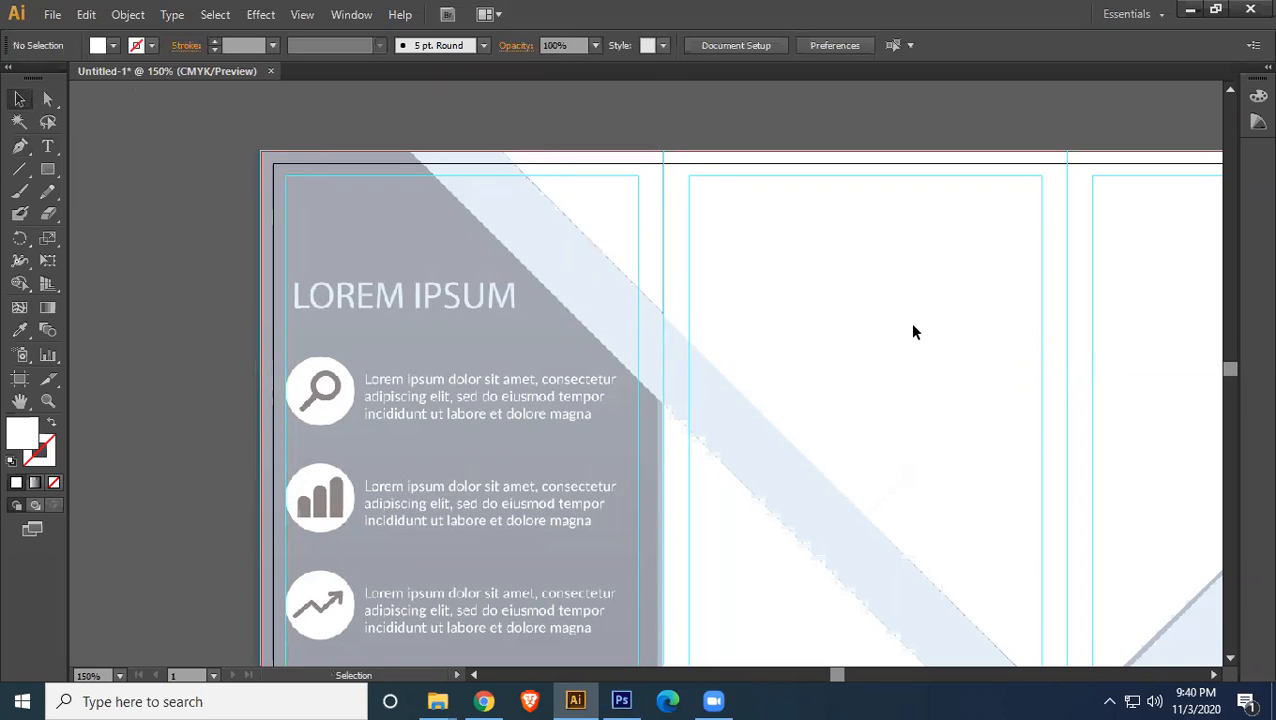
- Trace the left panel's dark text area as a closed five-sided shape about 4 in wide and 8.5 in high, and deselect it
{"action": "left_click_drag", "start_coordinate": [766, 430], "coordinate": [857, 412]}
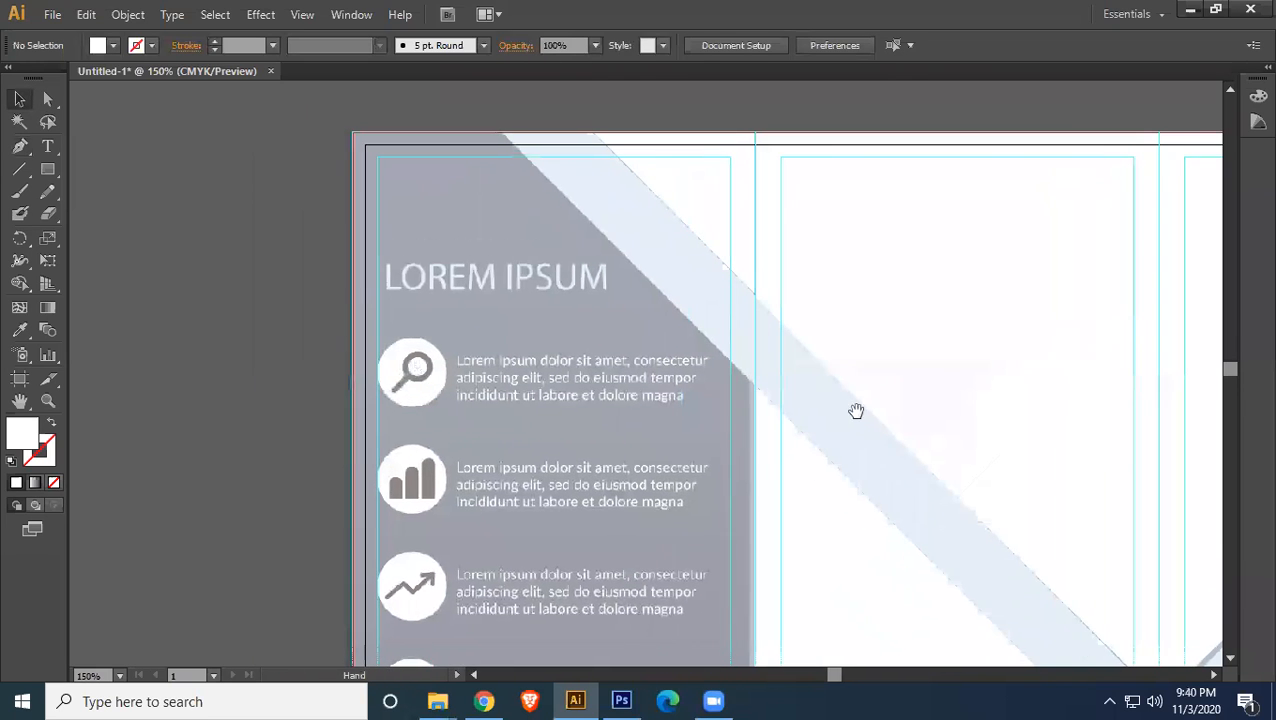
{"action": "left_click", "coordinate": [20, 146]}
{"action": "left_click", "coordinate": [505, 137]}
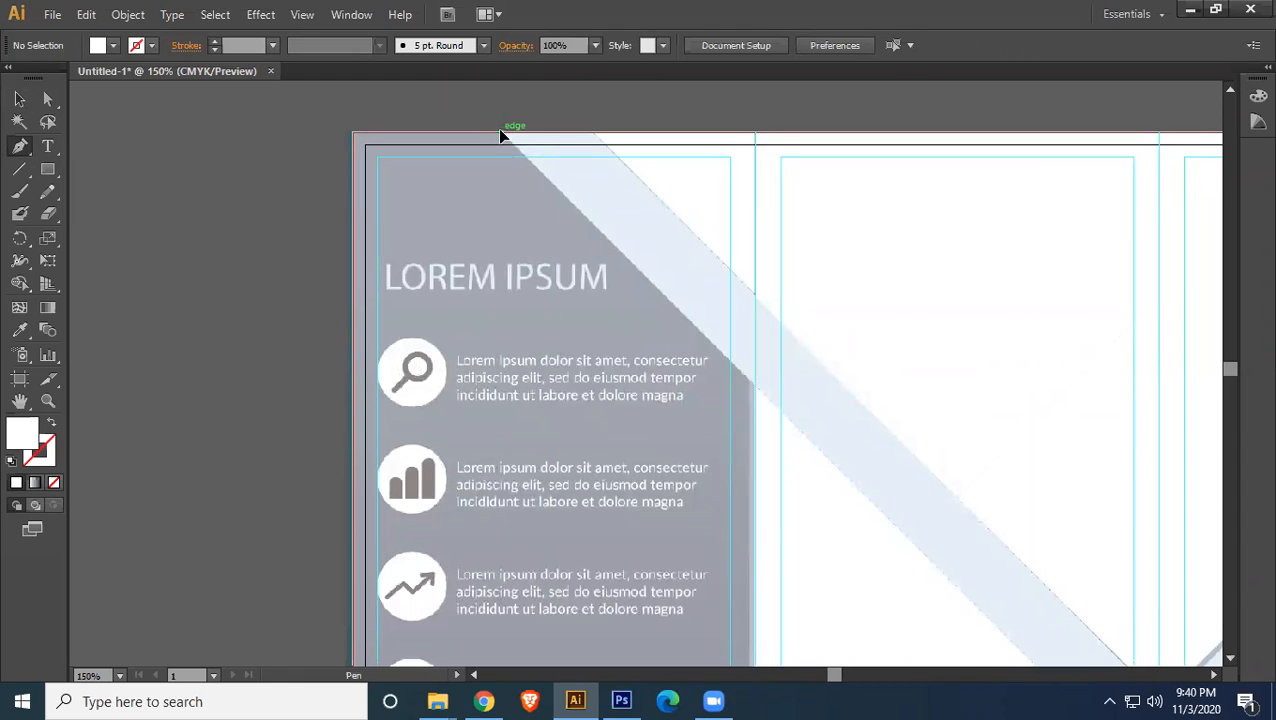
{"action": "left_click", "coordinate": [758, 390]}
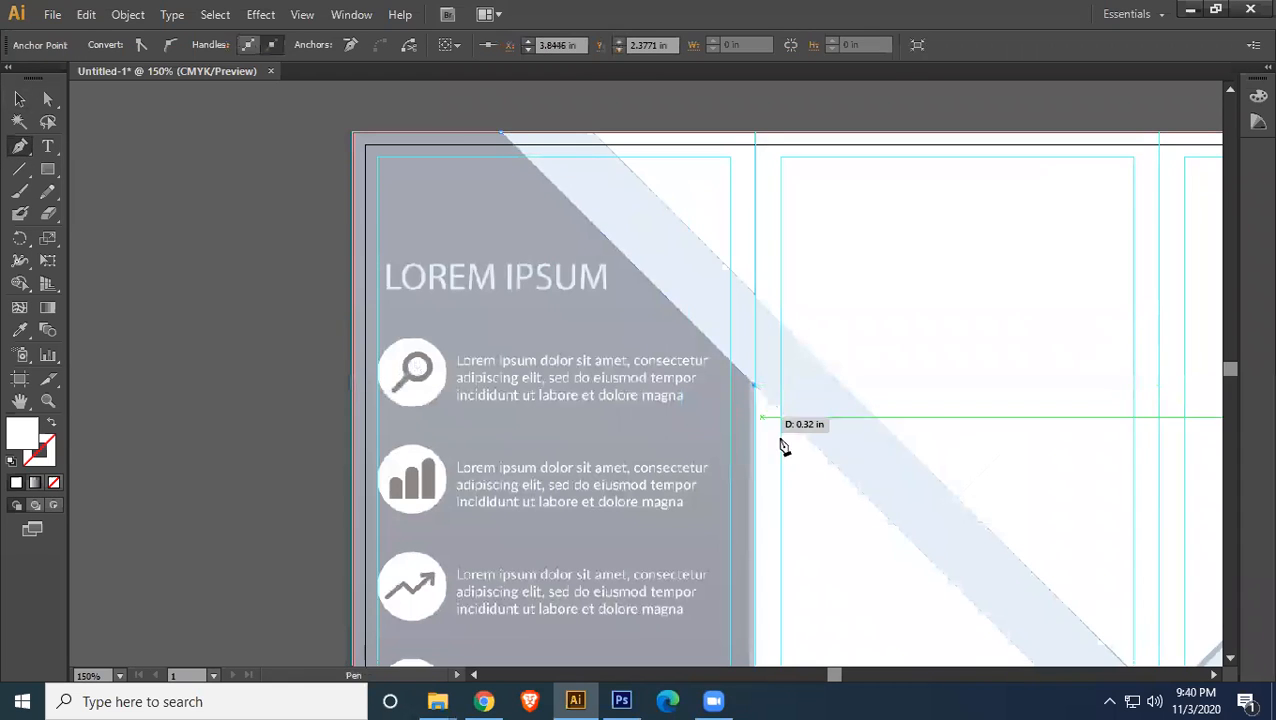
{"action": "scroll", "coordinate": [786, 365], "scroll_direction": "down", "scroll_amount": 8}
{"action": "left_click_drag", "start_coordinate": [800, 395], "coordinate": [795, 352]}
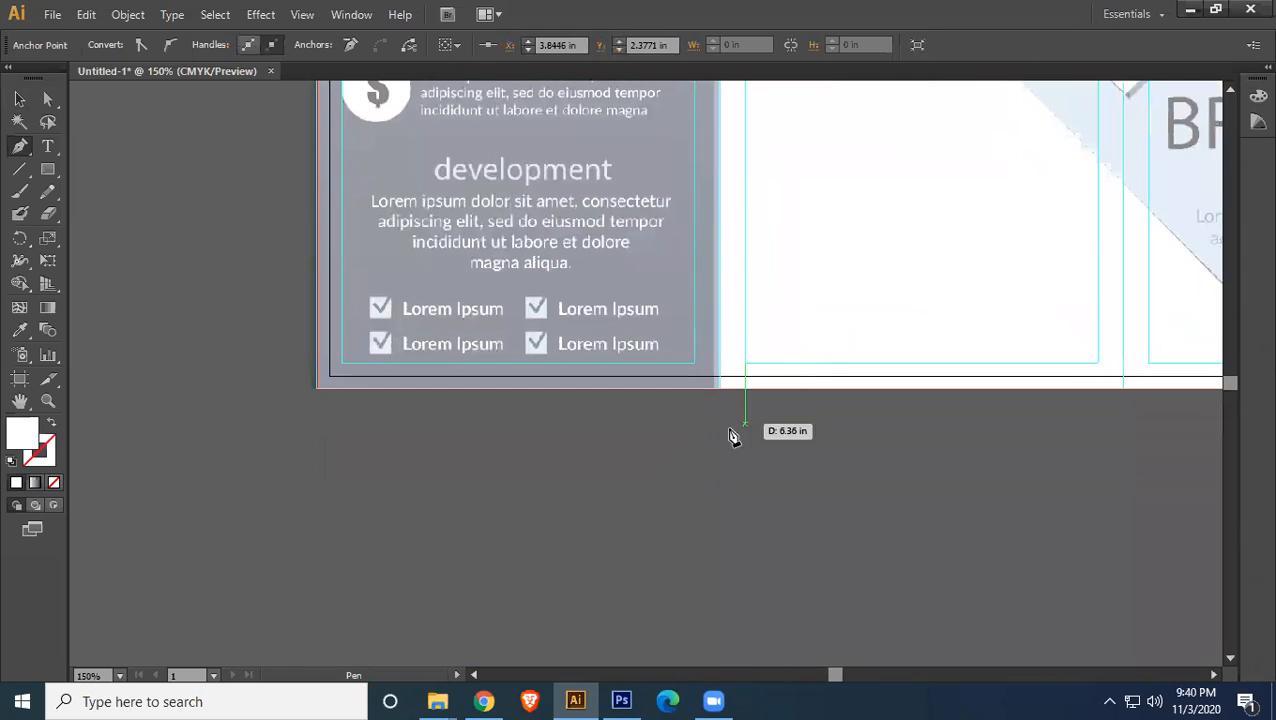
{"action": "left_click", "coordinate": [719, 386]}
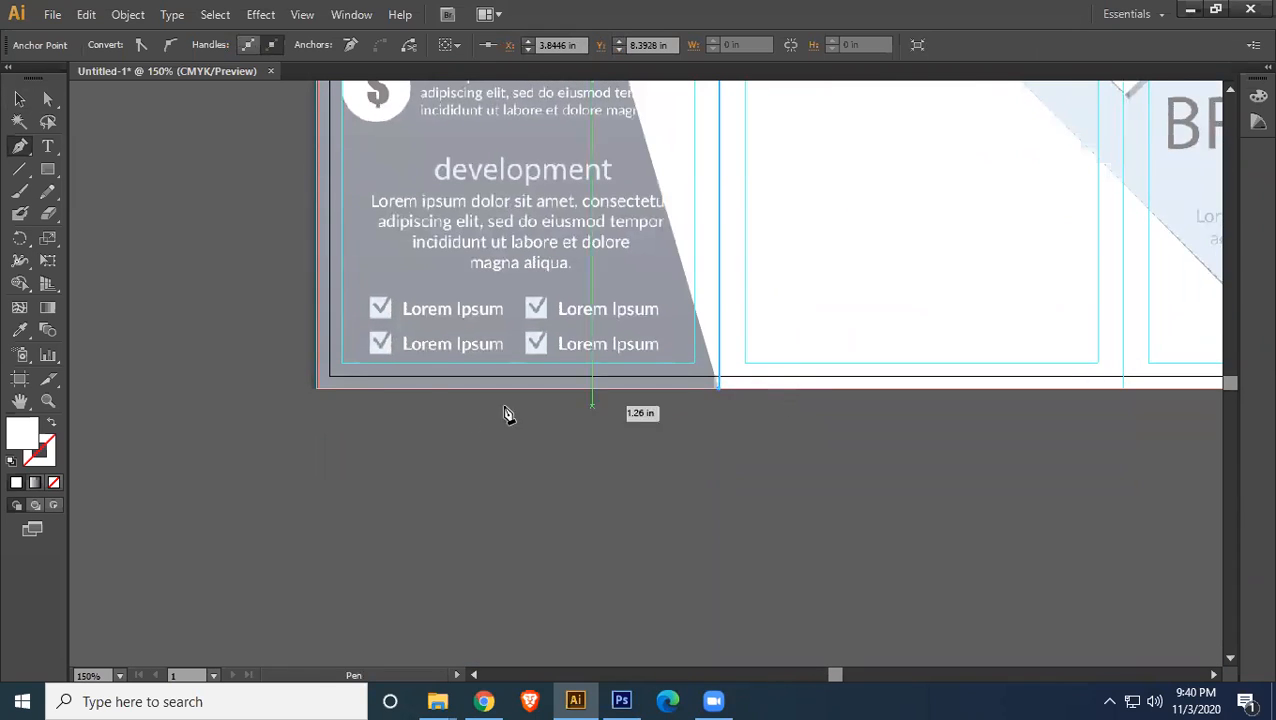
{"action": "left_click", "coordinate": [320, 399]}
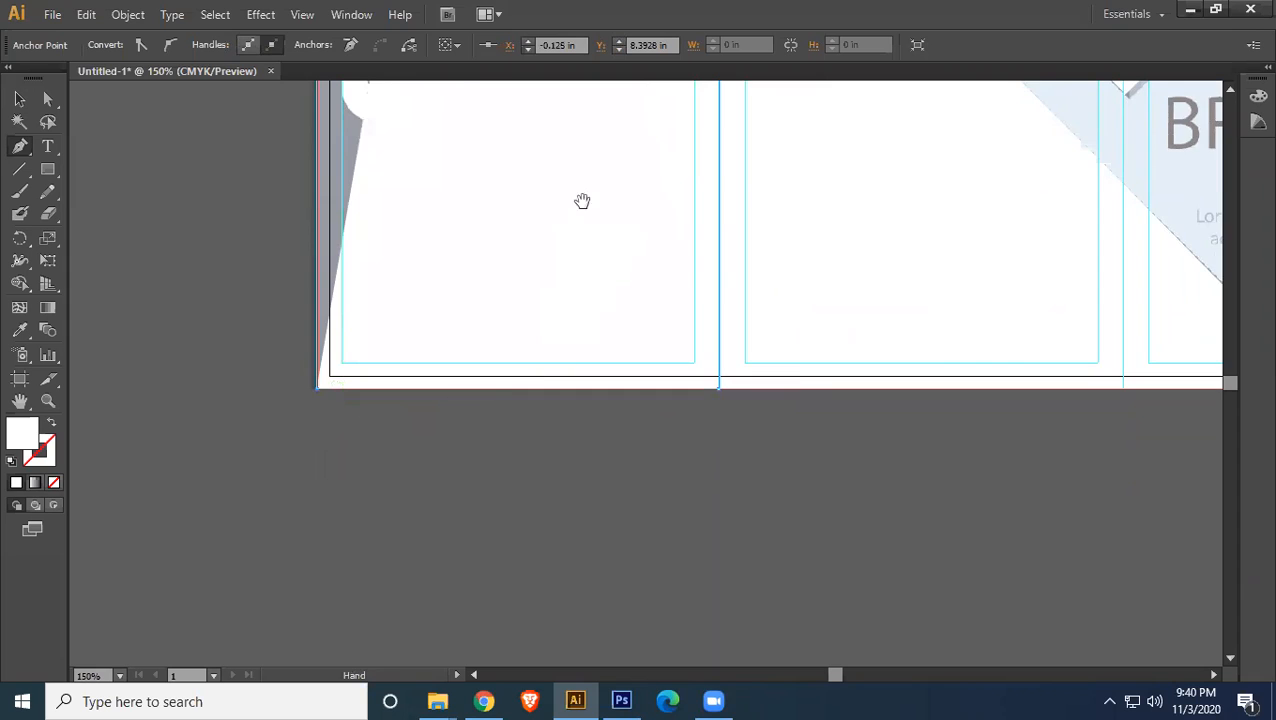
{"action": "scroll", "coordinate": [601, 251], "scroll_direction": "up", "scroll_amount": 10}
{"action": "left_click_drag", "start_coordinate": [590, 368], "coordinate": [607, 454]}
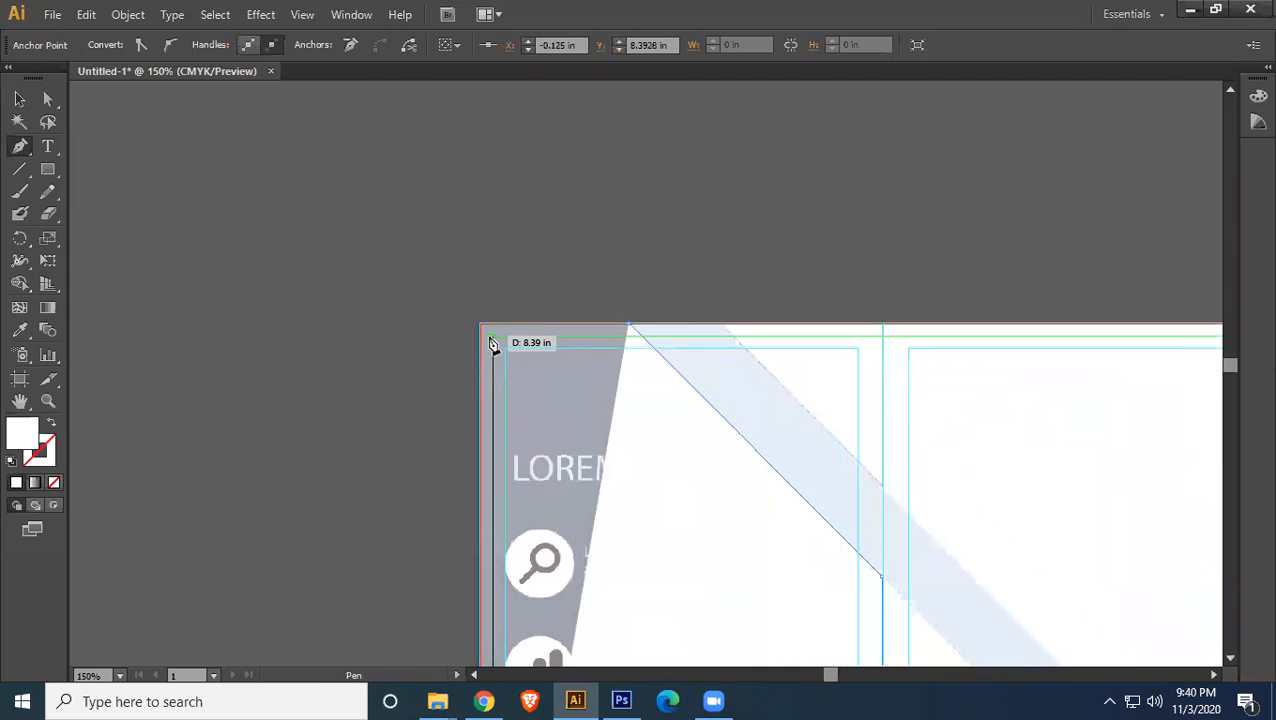
{"action": "left_click", "coordinate": [484, 330]}
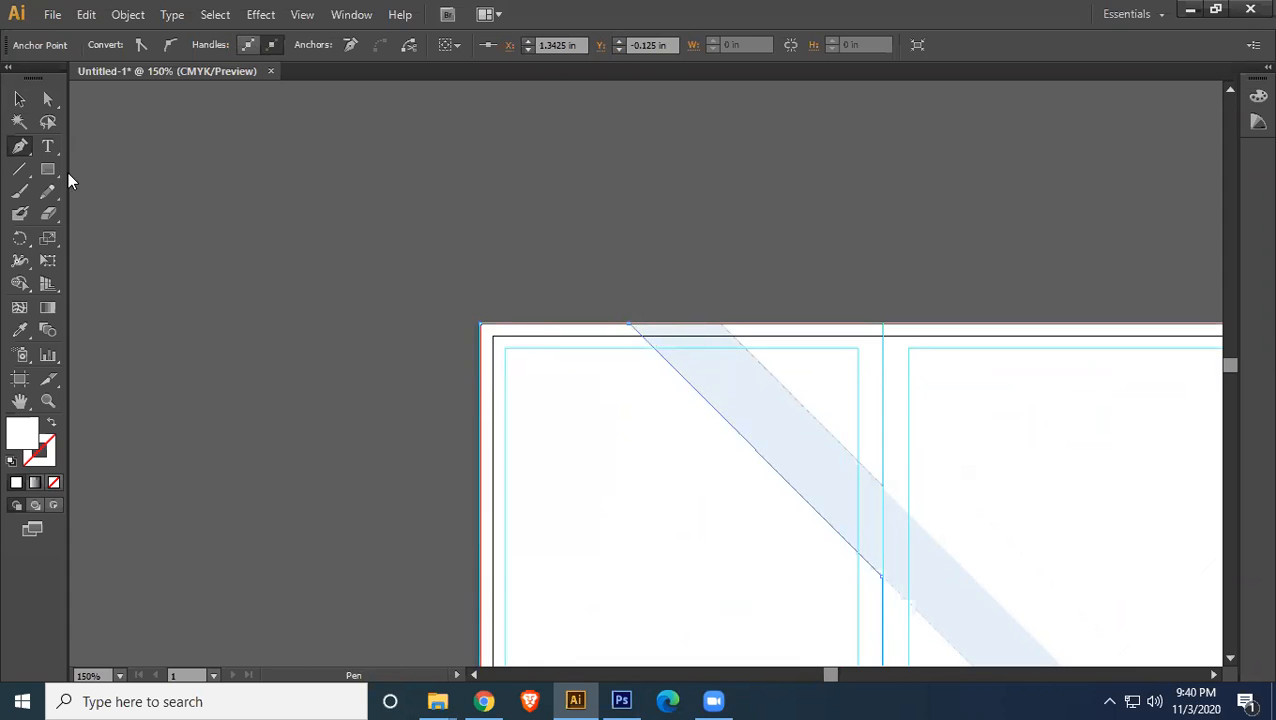
{"action": "left_click", "coordinate": [20, 100]}
{"action": "key", "text": "ctrl+shift+a"}
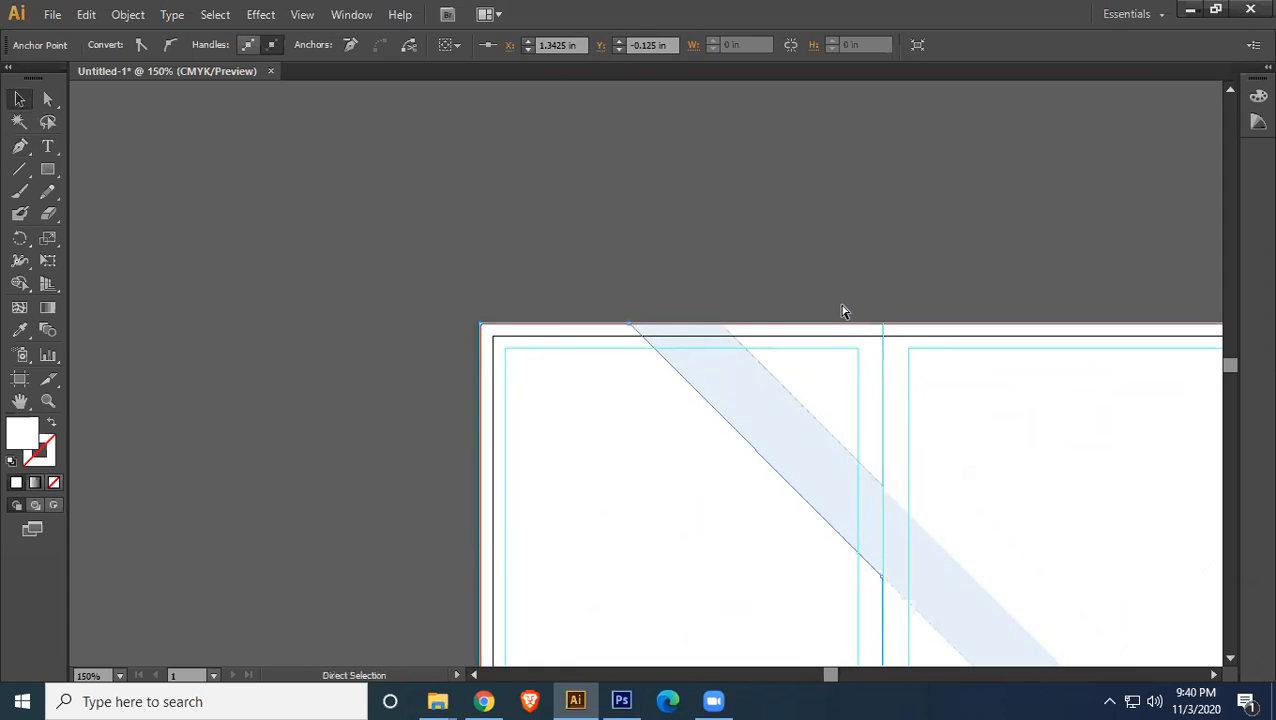
- Examine the outlines of all traced shapes across the three panels by selecting everything on the artboard, and clear the selection
{"action": "left_click_drag", "start_coordinate": [906, 506], "coordinate": [454, 158]}
{"action": "left_click_drag", "start_coordinate": [854, 407], "coordinate": [550, 340]}
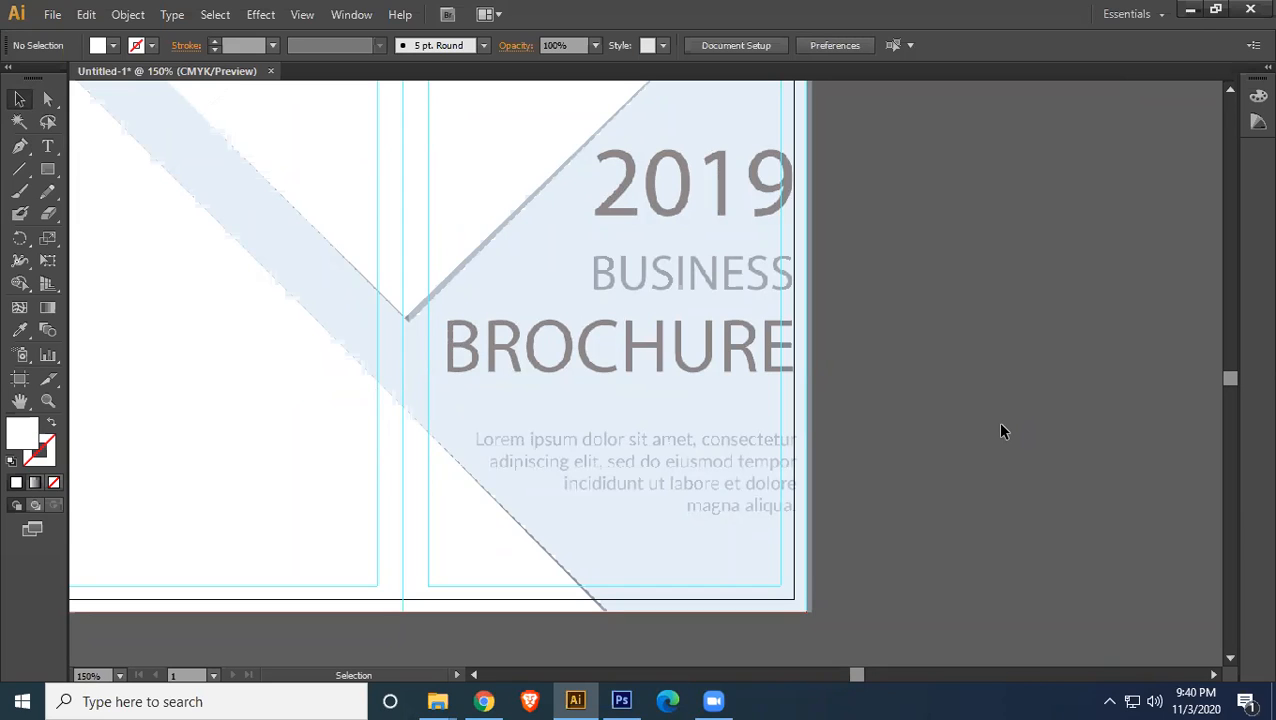
{"action": "key", "text": "a"}
{"action": "key", "text": "v"}
{"action": "key", "text": "ctrl+minus"}
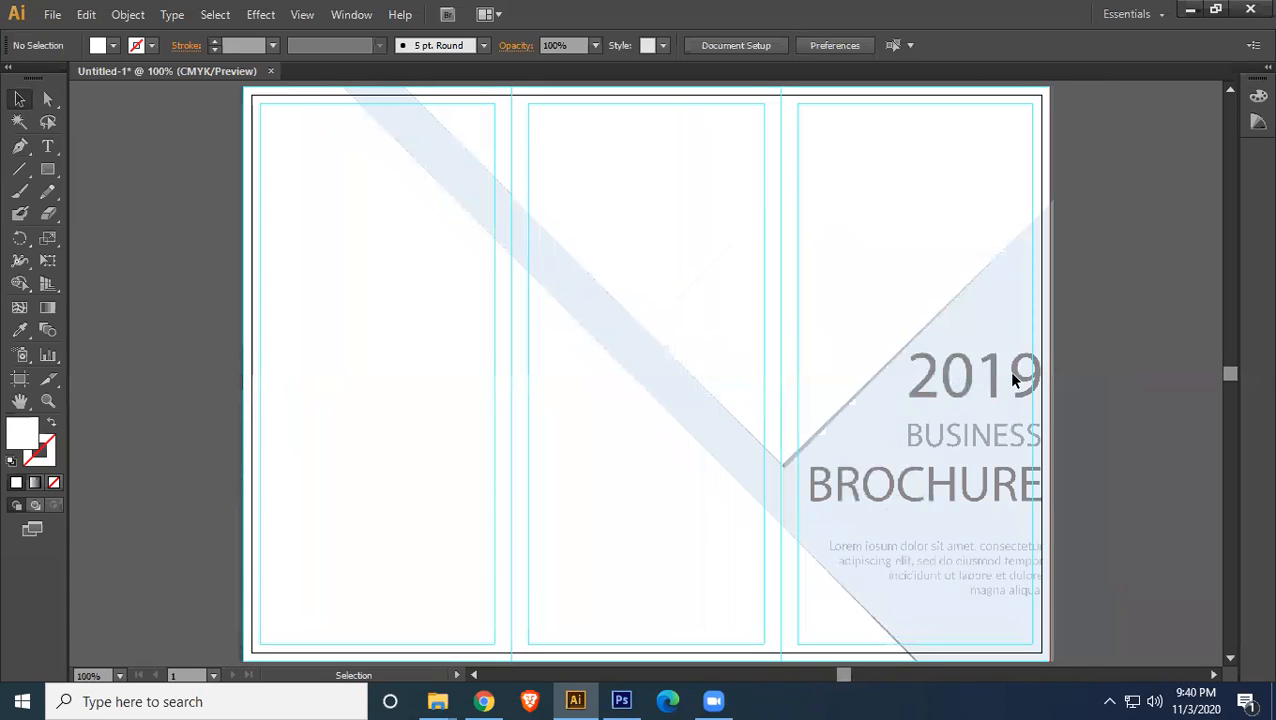
{"action": "key", "text": "ctrl+a"}
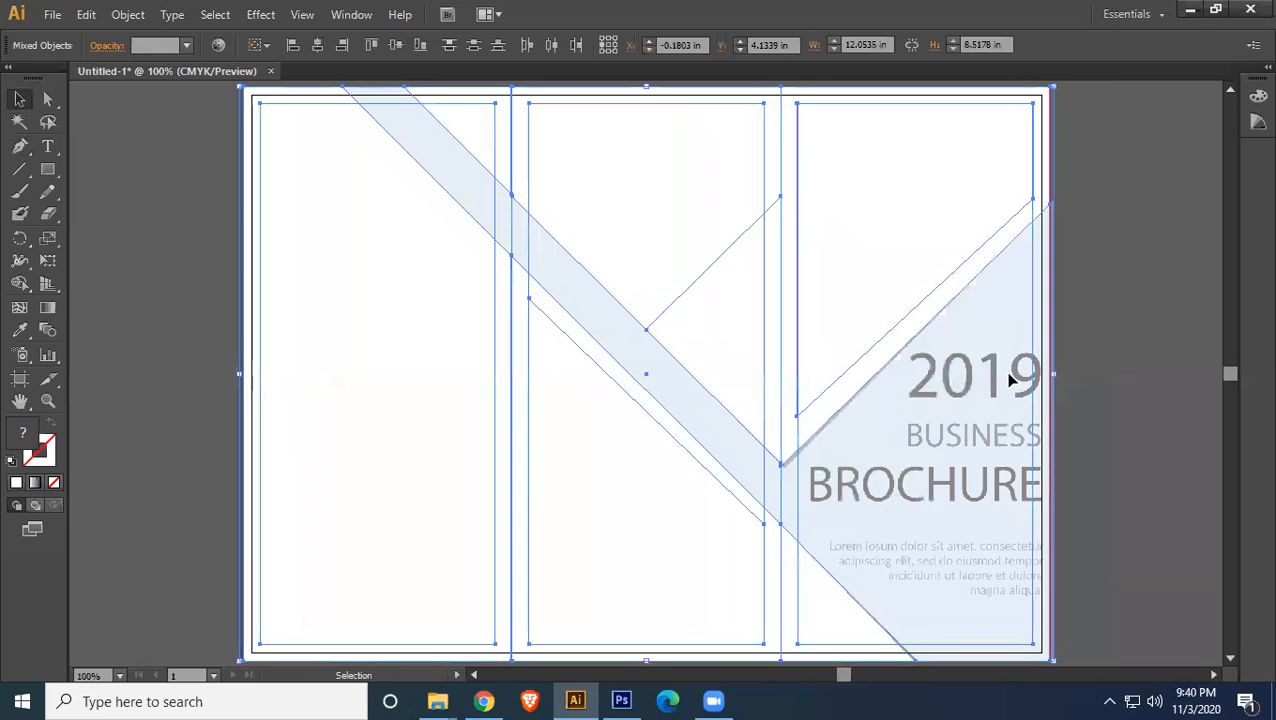
{"action": "left_click", "coordinate": [1106, 308]}
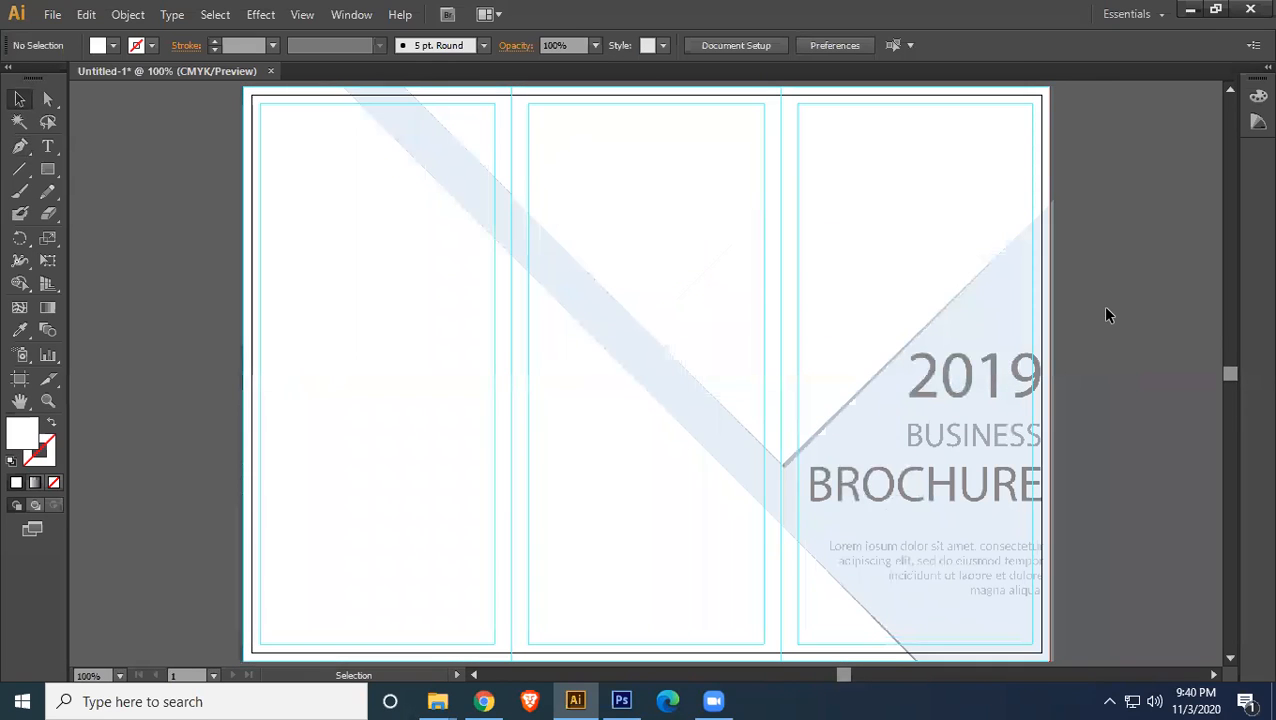
- Move the Front-side.jpg reference image down and to the right so that it lies partly outside the artboard
{"action": "left_click", "coordinate": [654, 375]}
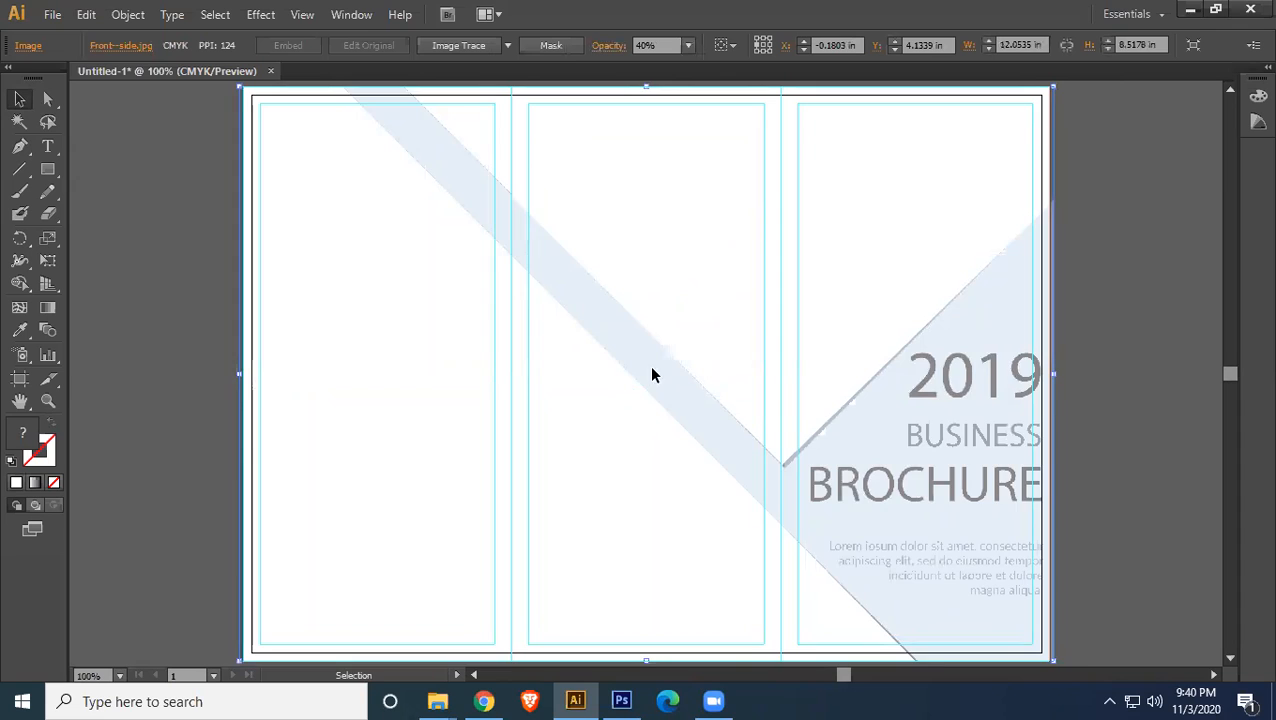
{"action": "left_click_drag", "start_coordinate": [654, 372], "coordinate": [1028, 537]}
{"action": "key", "text": "ctrl+minus"}
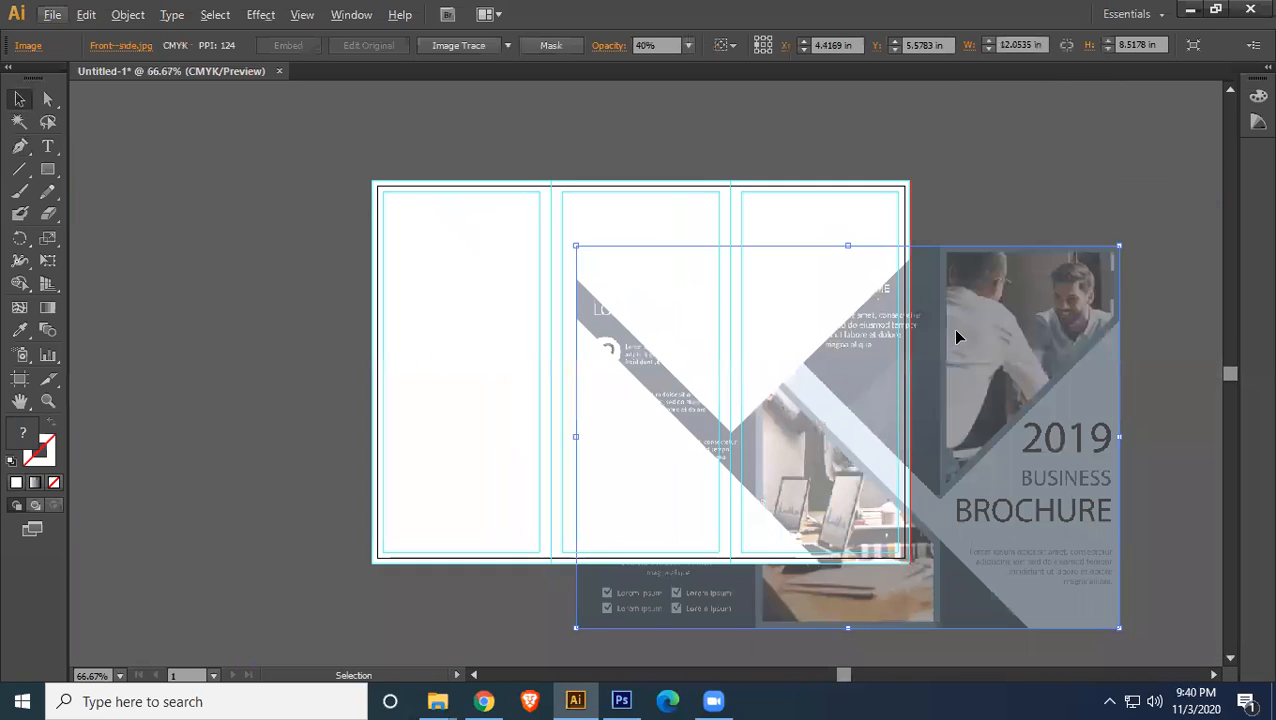
- Scale the Front-side.jpg reference down to about 5.4 in wide and 3.8 in high and place it against the artboard's right edge
{"action": "left_click_drag", "start_coordinate": [957, 337], "coordinate": [807, 274]}
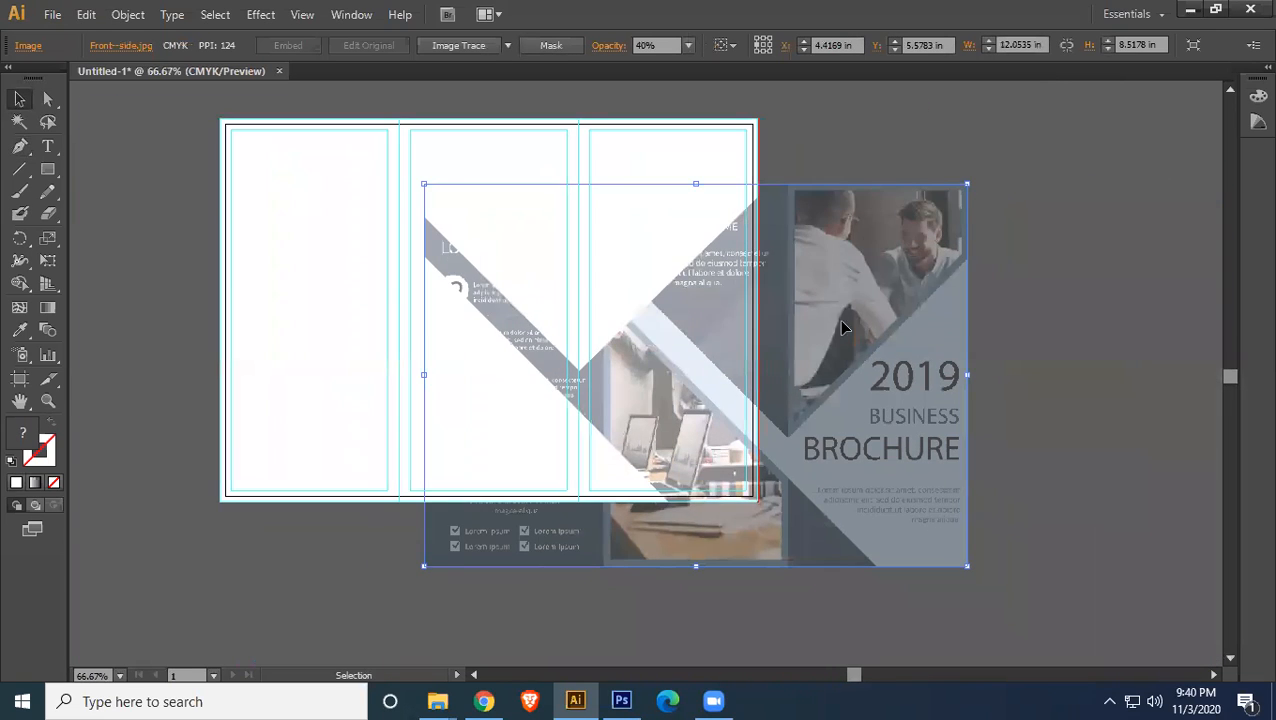
{"action": "left_click_drag", "start_coordinate": [838, 319], "coordinate": [1076, 299]}
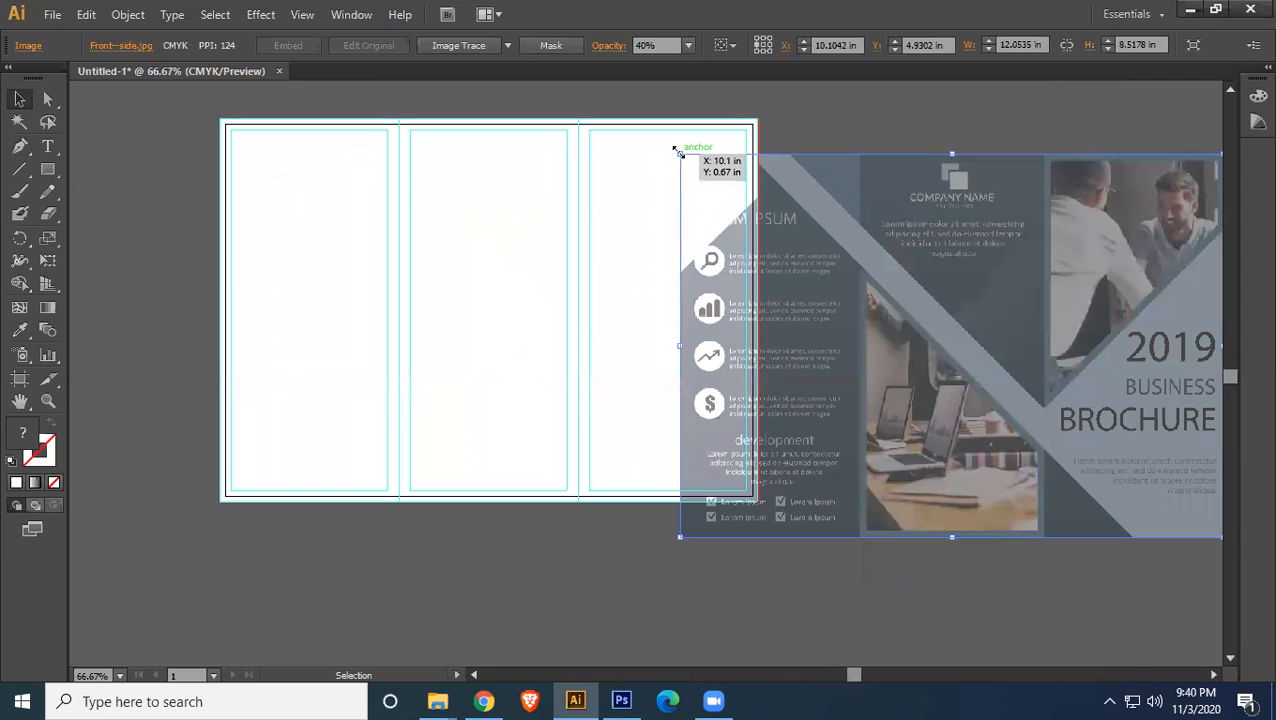
{"action": "left_click_drag", "start_coordinate": [676, 150], "coordinate": [829, 258]}
{"action": "left_click_drag", "start_coordinate": [895, 298], "coordinate": [820, 232]}
- Set the reference image's opacity to 100%, move it slightly away from the artboard, and deselect it
{"action": "left_click", "coordinate": [688, 45]}
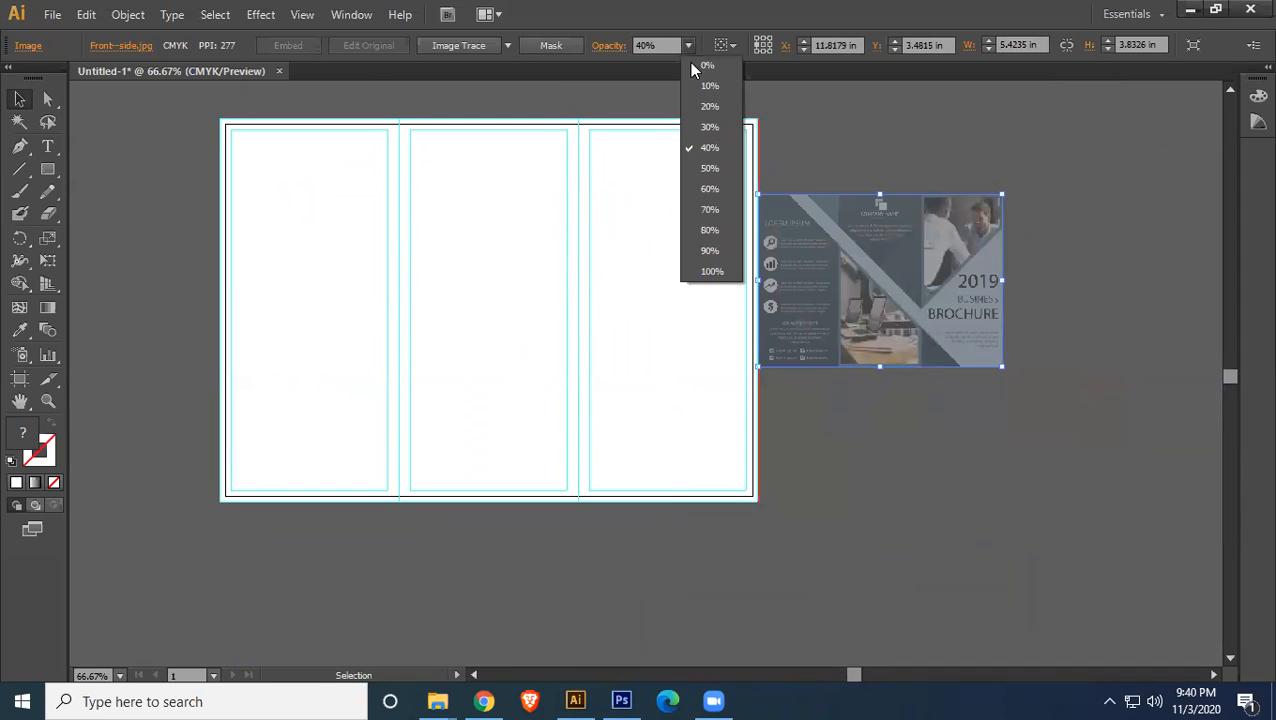
{"action": "left_click", "coordinate": [707, 273]}
{"action": "left_click_drag", "start_coordinate": [822, 262], "coordinate": [866, 242]}
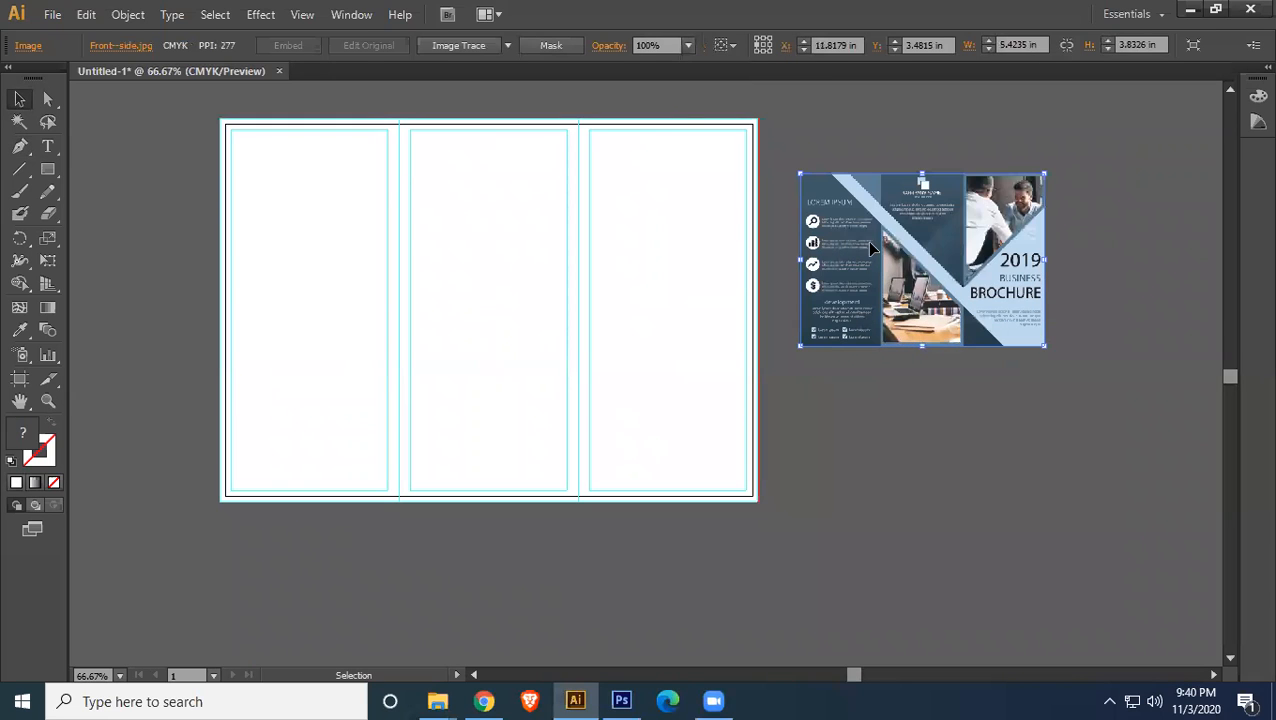
{"action": "left_click", "coordinate": [929, 482]}
- Fill the large shape behind the three panels with the light blue sampled from the reference's diagonal band
{"action": "left_click", "coordinate": [617, 325]}
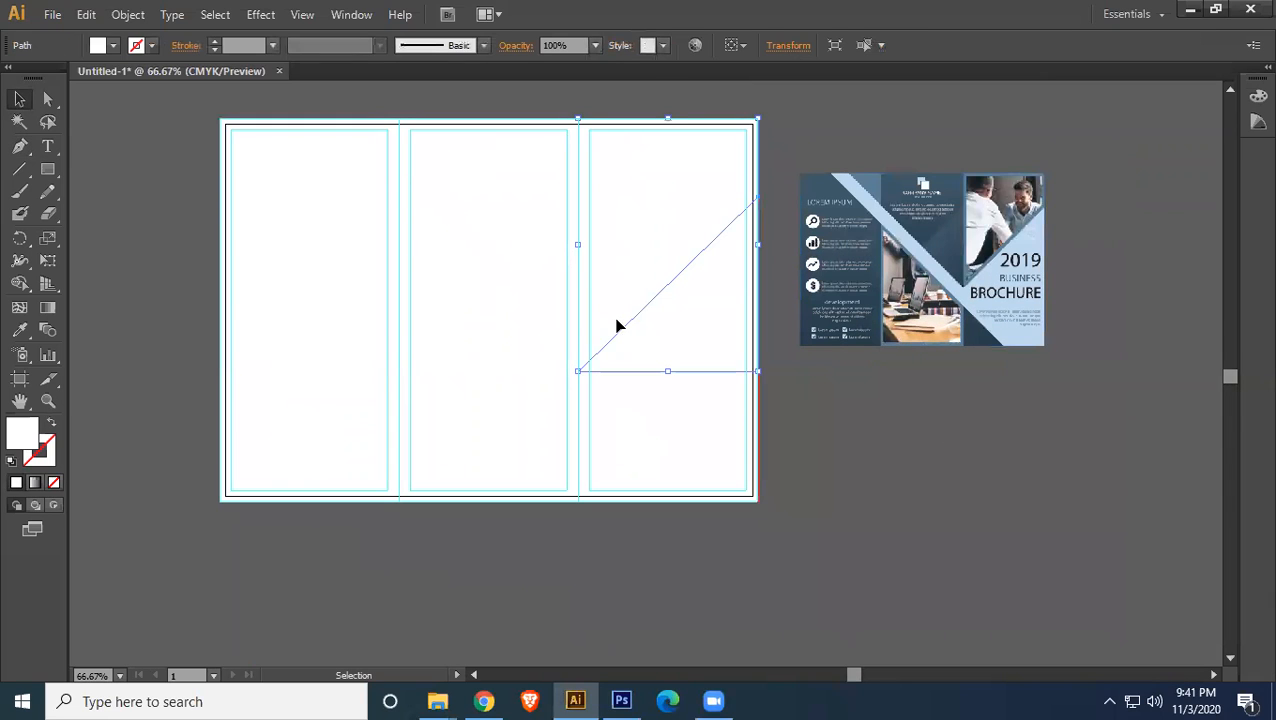
{"action": "left_click", "coordinate": [749, 430]}
{"action": "left_click", "coordinate": [660, 380]}
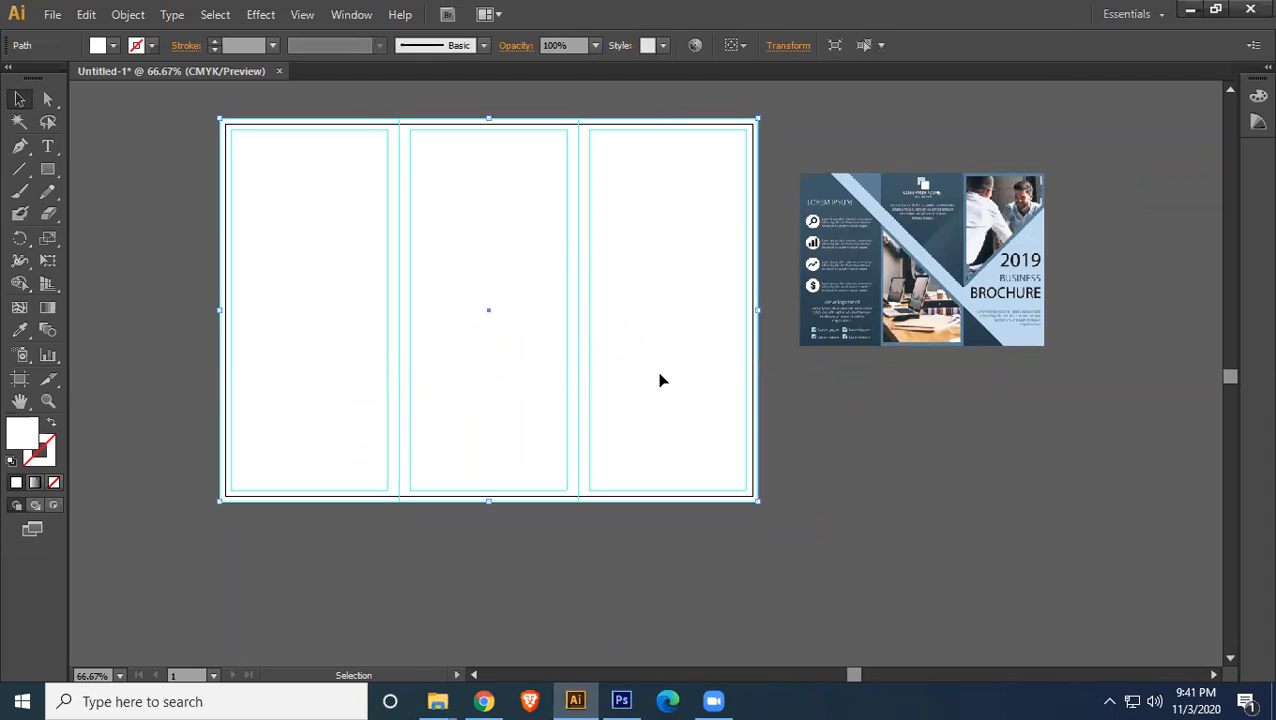
{"action": "left_click", "coordinate": [22, 335]}
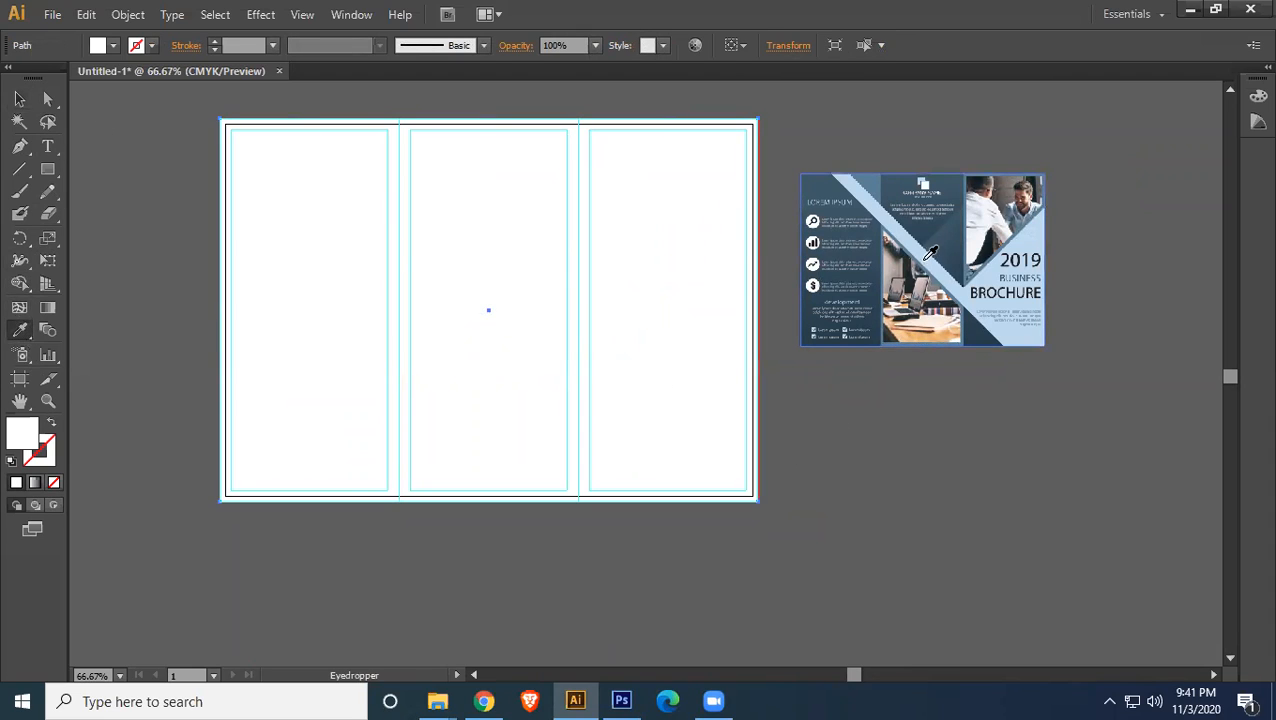
{"action": "left_click", "coordinate": [930, 255]}
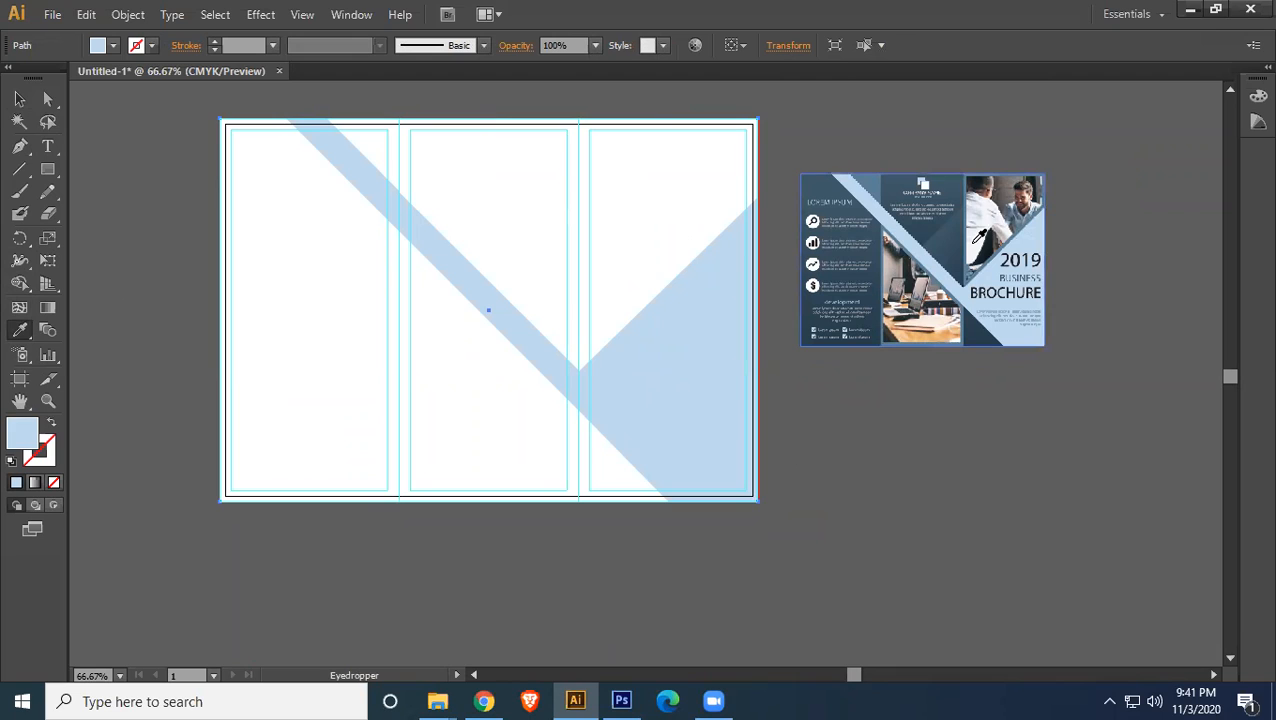
- Enlarge the reference image beside the artboard to about 8.6 in wide and 6.1 in high
{"action": "left_click", "coordinate": [19, 99]}
{"action": "left_click", "coordinate": [930, 312]}
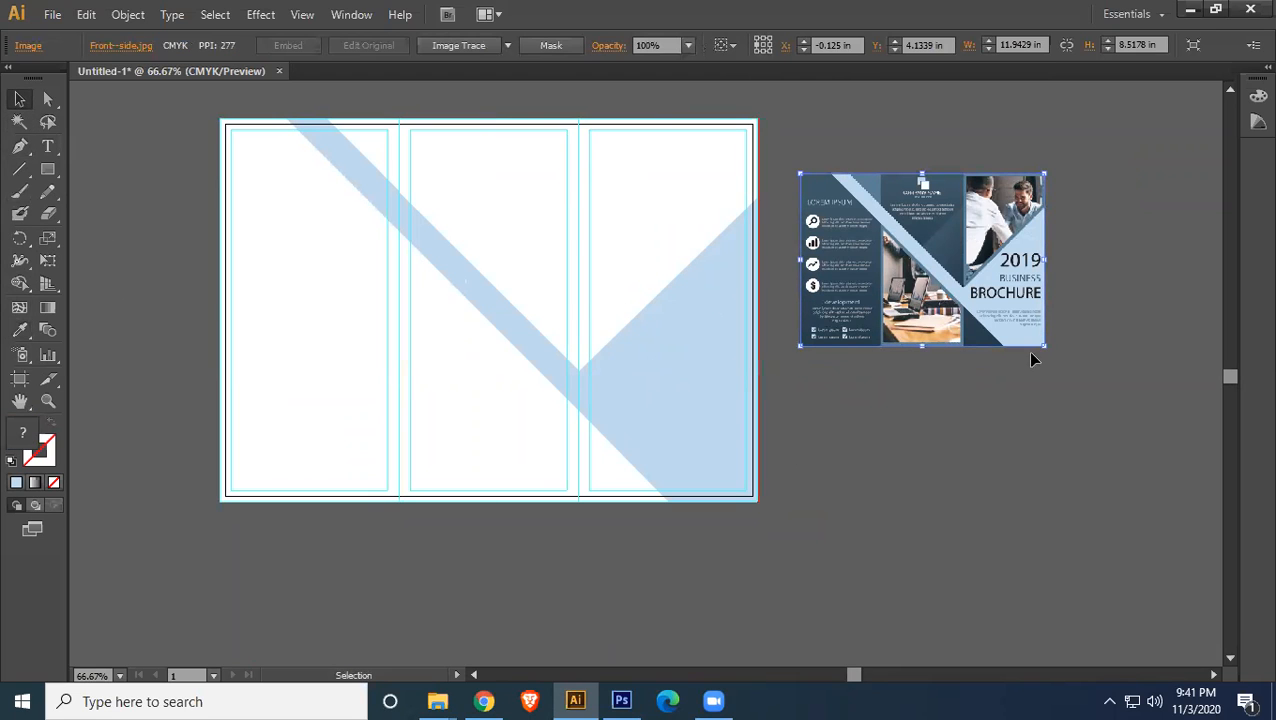
{"action": "left_click_drag", "start_coordinate": [1045, 346], "coordinate": [1136, 446]}
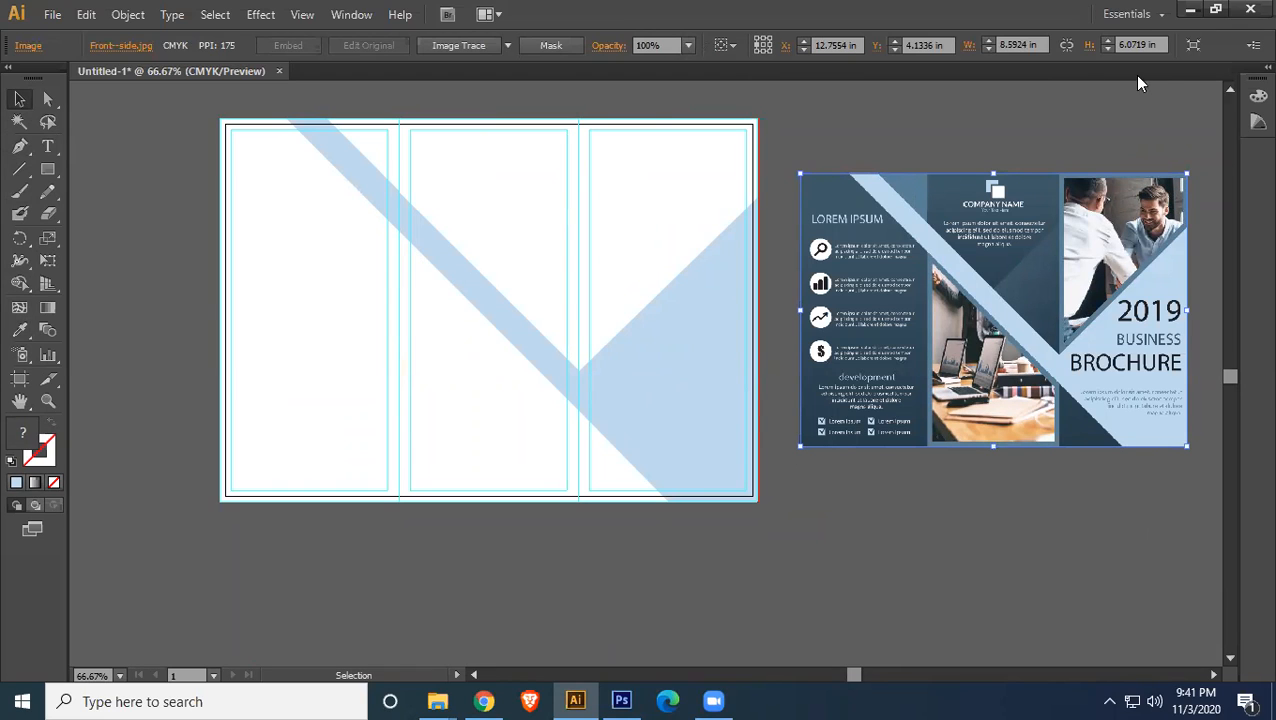
- Fill the frame shape around the right panel's photo area with the mid blue sampled from the reference's photo border, and deselect it
{"action": "left_click", "coordinate": [676, 259]}
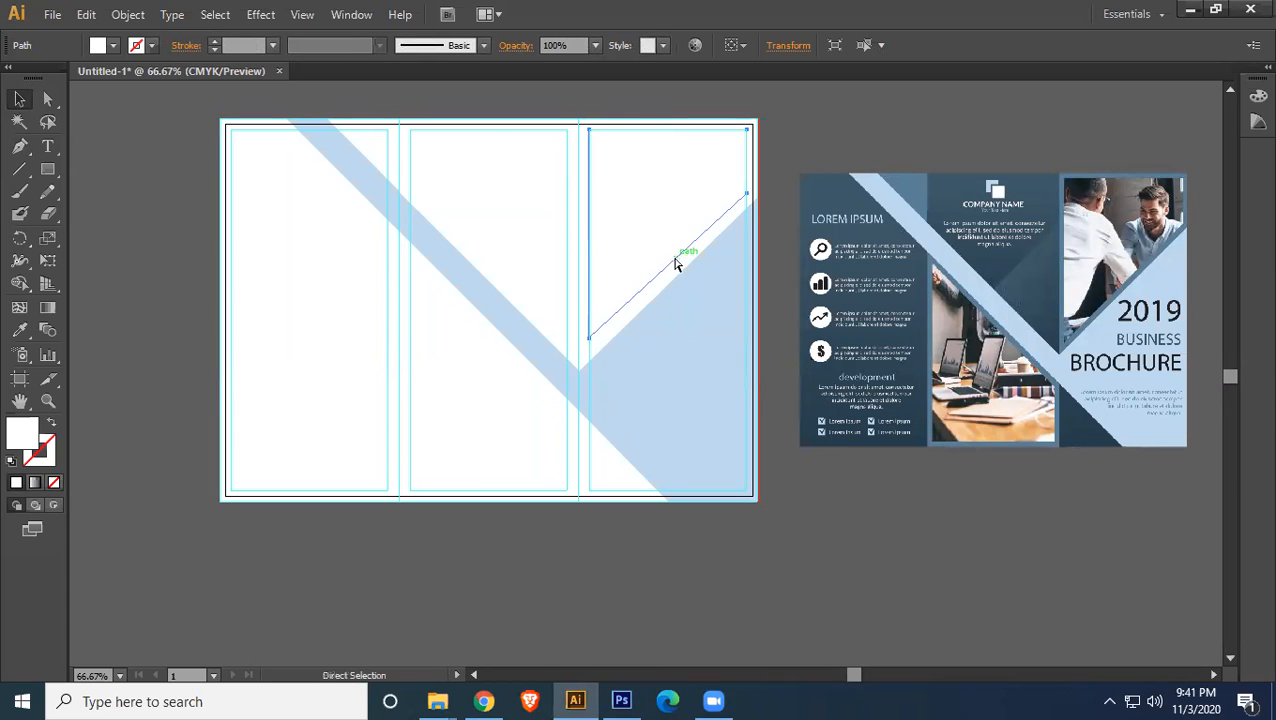
{"action": "left_click", "coordinate": [674, 261]}
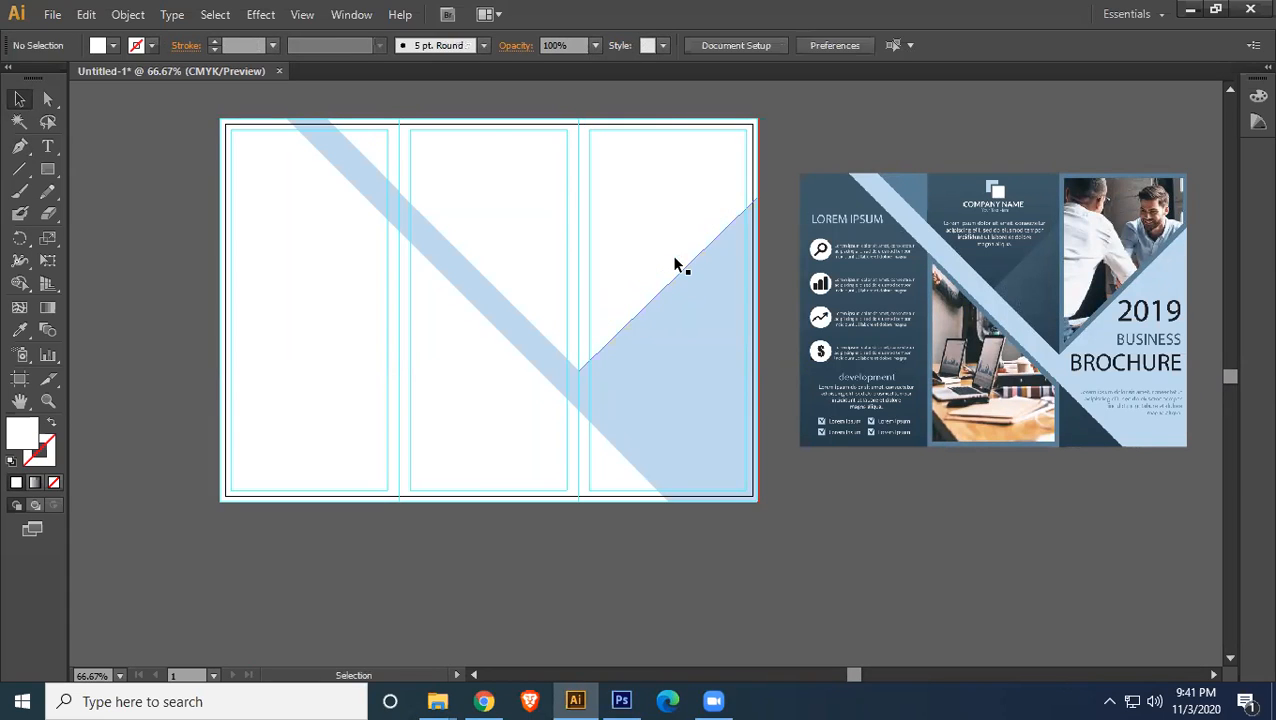
{"action": "left_click", "coordinate": [644, 312]}
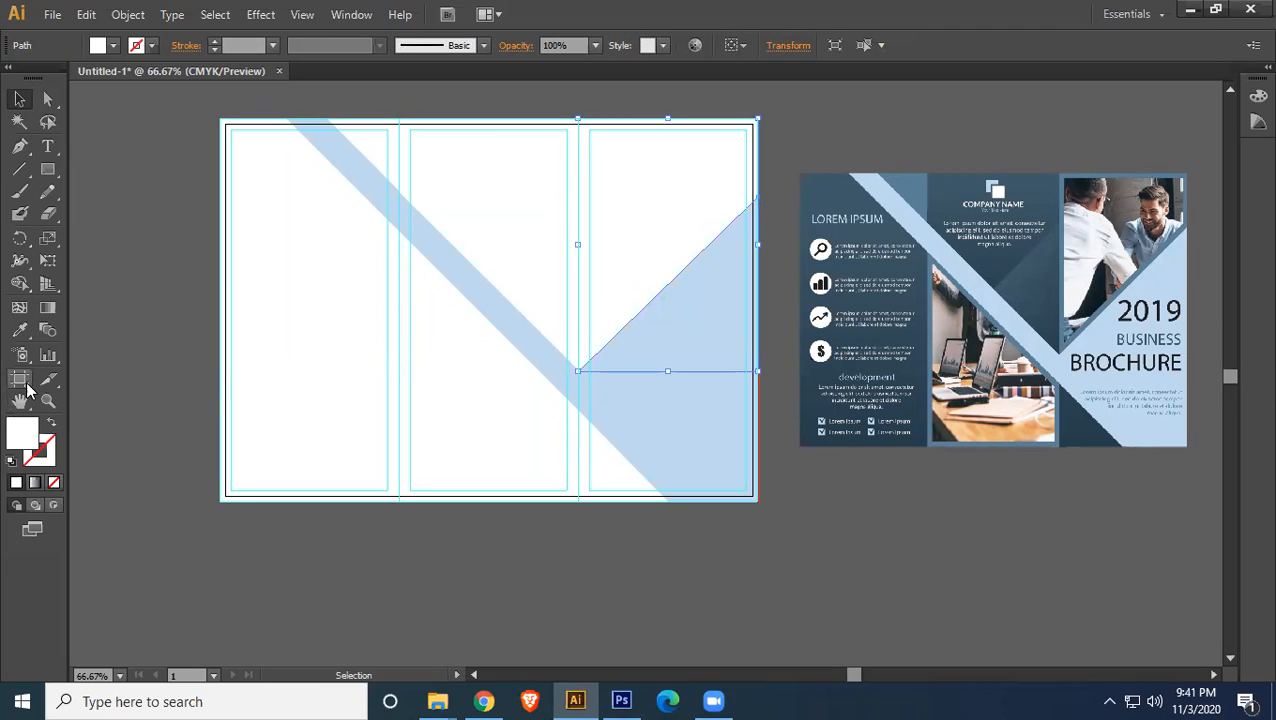
{"action": "left_click", "coordinate": [19, 332]}
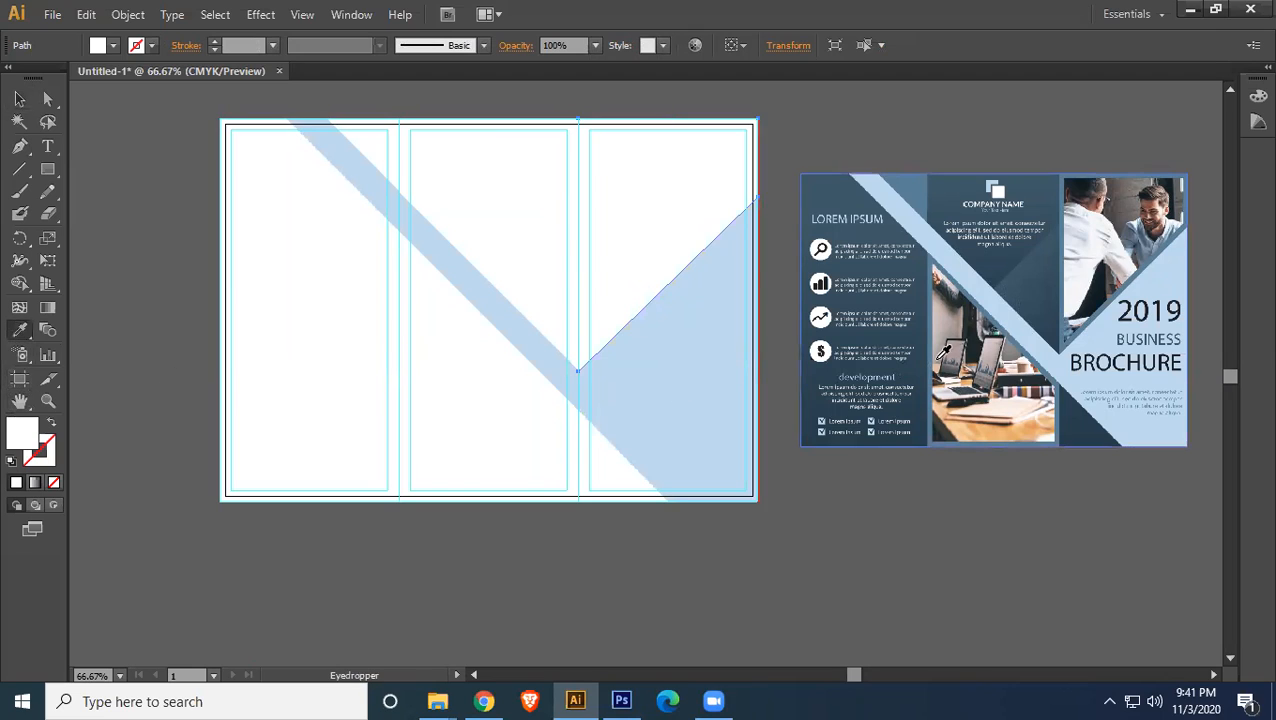
{"action": "left_click", "coordinate": [1125, 283]}
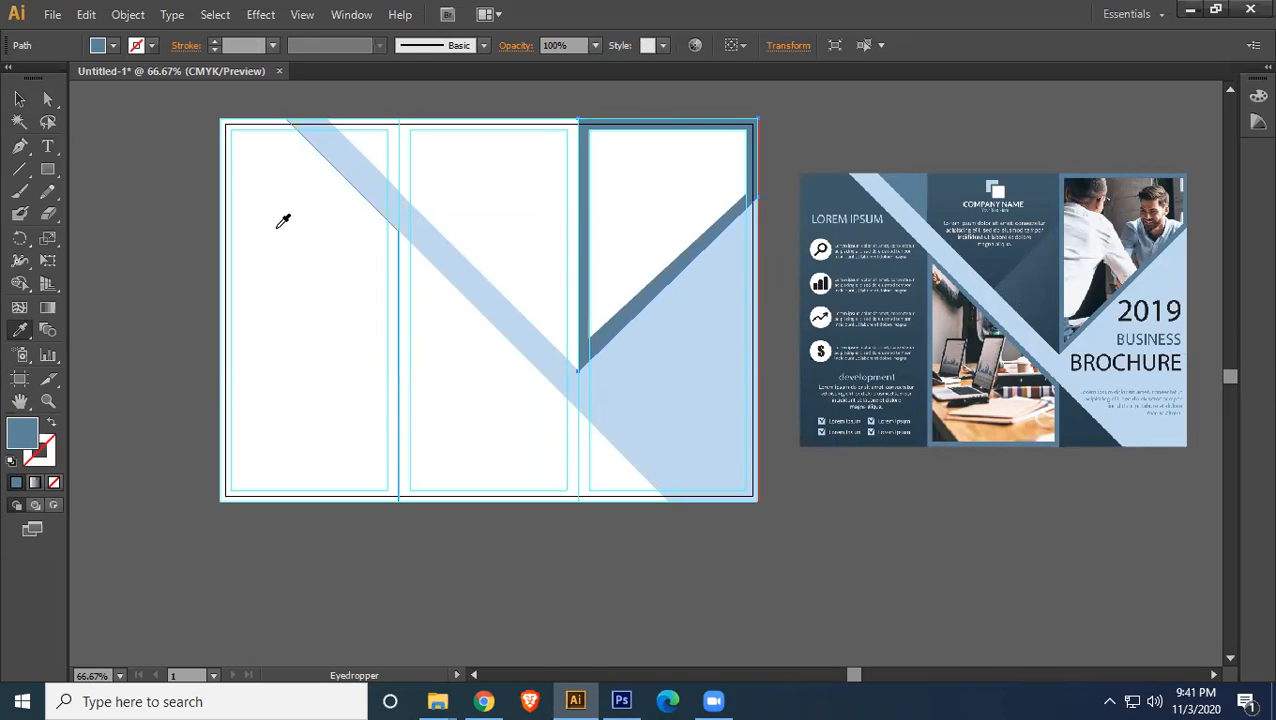
{"action": "left_click", "coordinate": [19, 99]}
{"action": "left_click", "coordinate": [829, 121]}
{"action": "left_click", "coordinate": [640, 222]}
{"action": "left_click", "coordinate": [865, 157]}
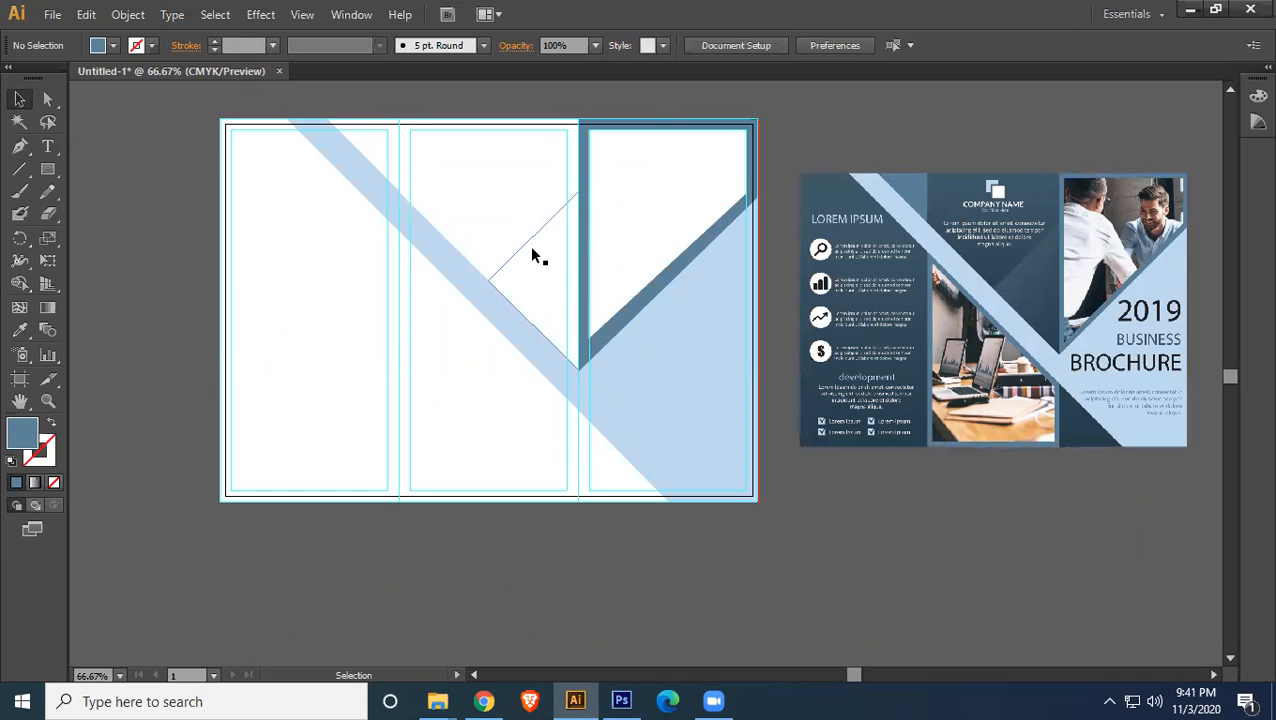
- Apply a linear gradient fill to the triangle at the middle panel's right edge
{"action": "left_click", "coordinate": [536, 323]}
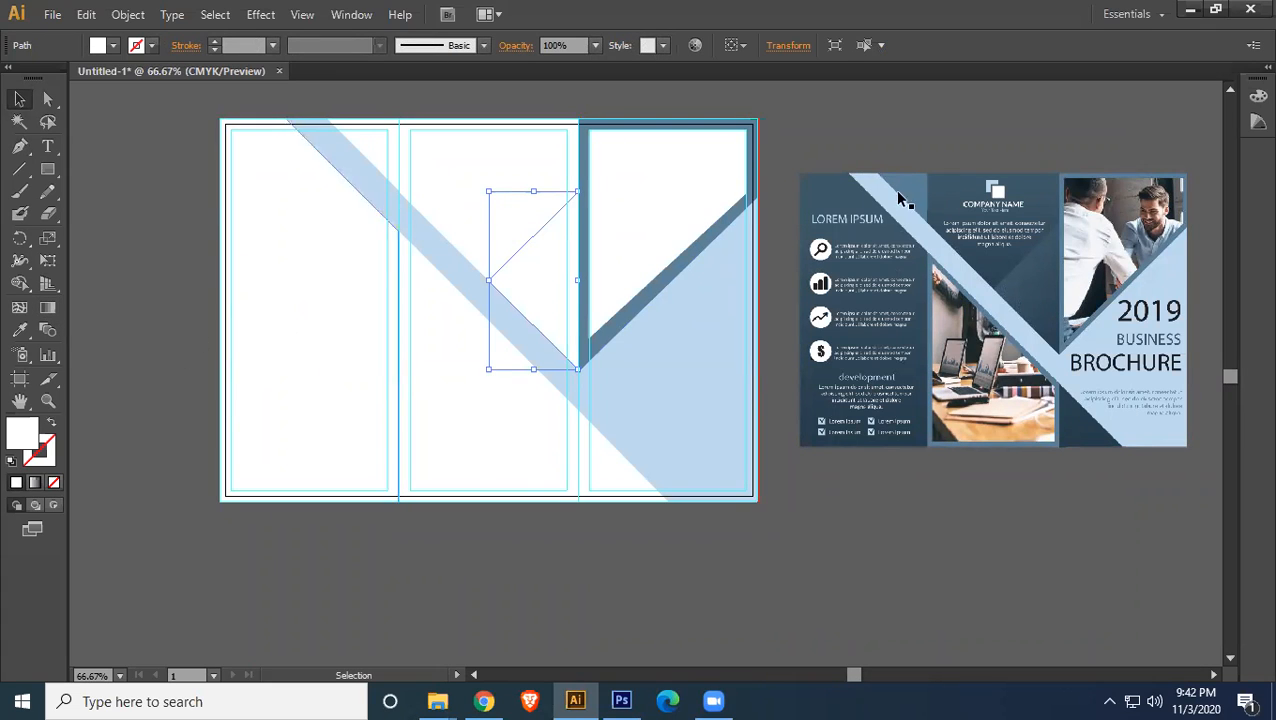
{"action": "left_click", "coordinate": [345, 15]}
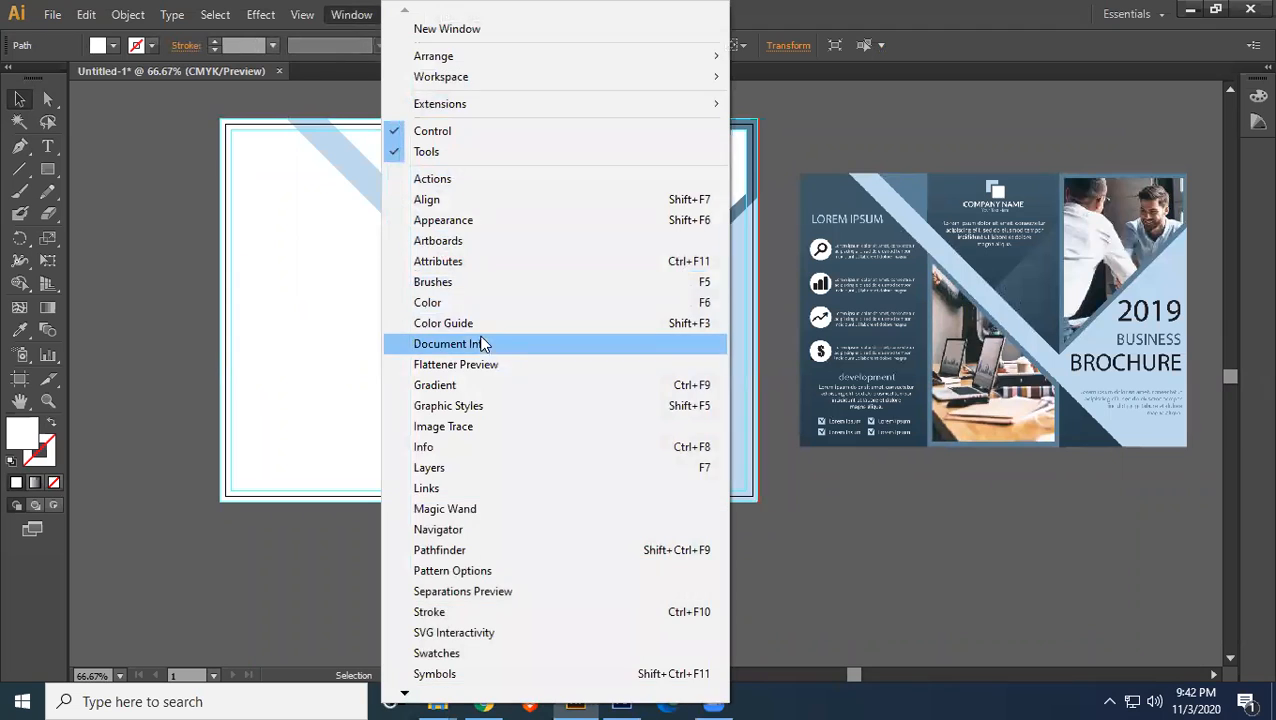
{"action": "left_click", "coordinate": [459, 384]}
{"action": "left_click_drag", "start_coordinate": [336, 134], "coordinate": [1097, 393]}
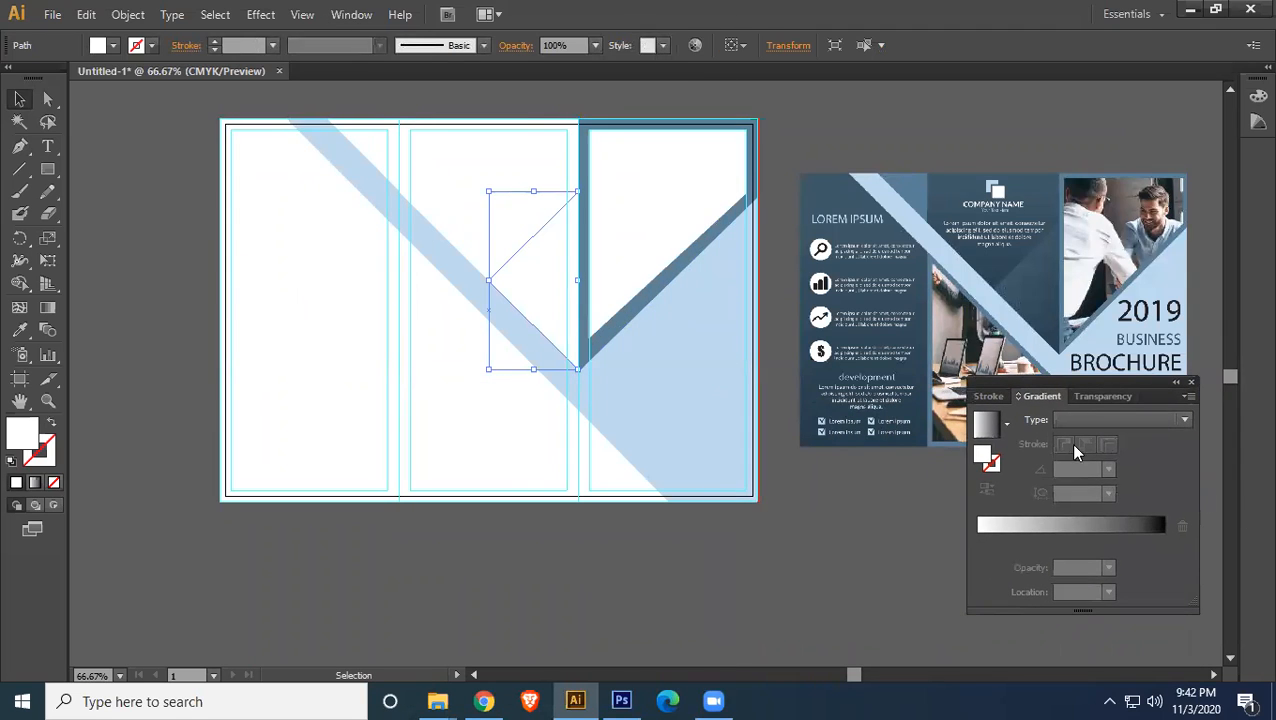
{"action": "left_click", "coordinate": [1060, 528]}
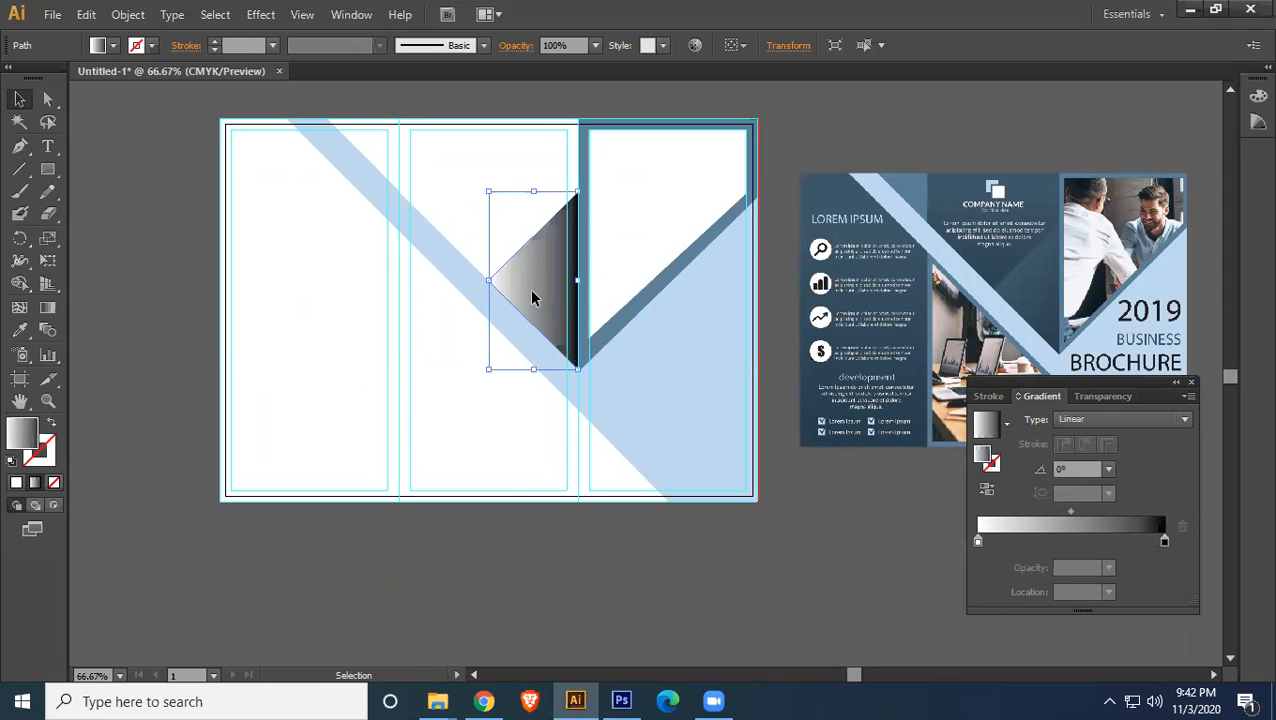
- Color the triangle's start and end gradient stops with dark blues sampled from the same triangle in the reference, and deselect it
{"action": "left_click", "coordinate": [977, 540]}
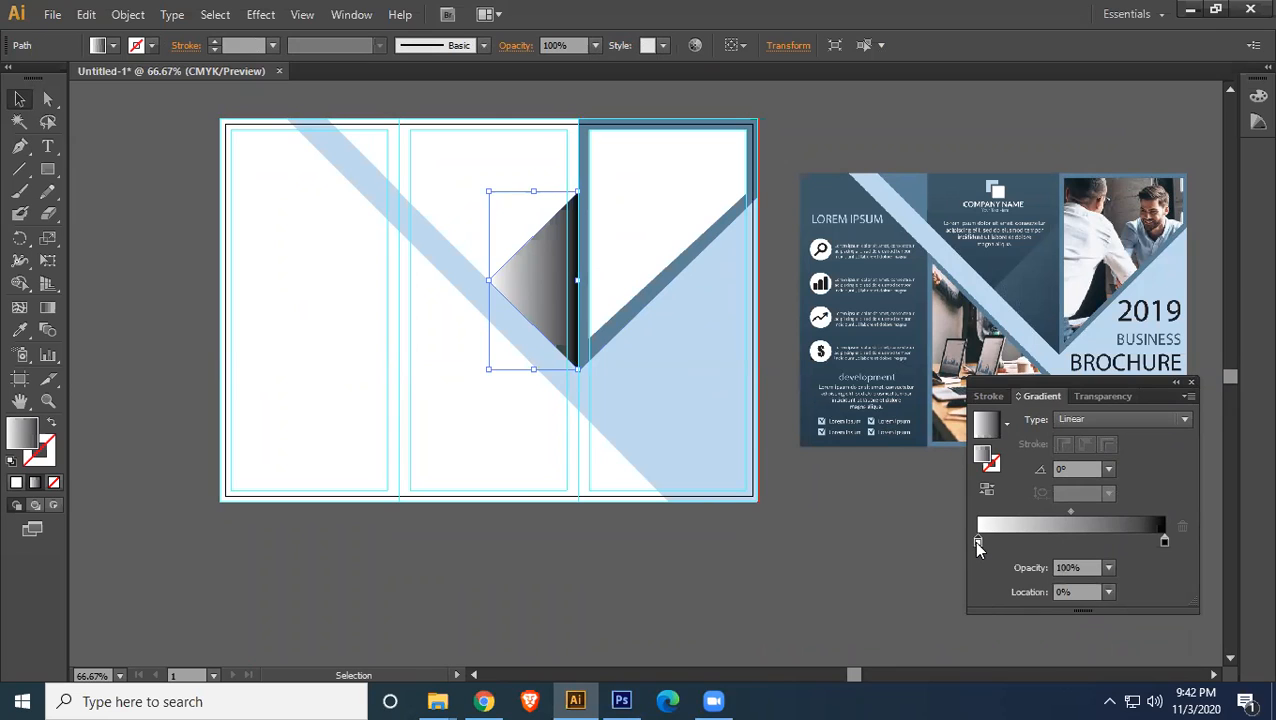
{"action": "left_click", "coordinate": [20, 333]}
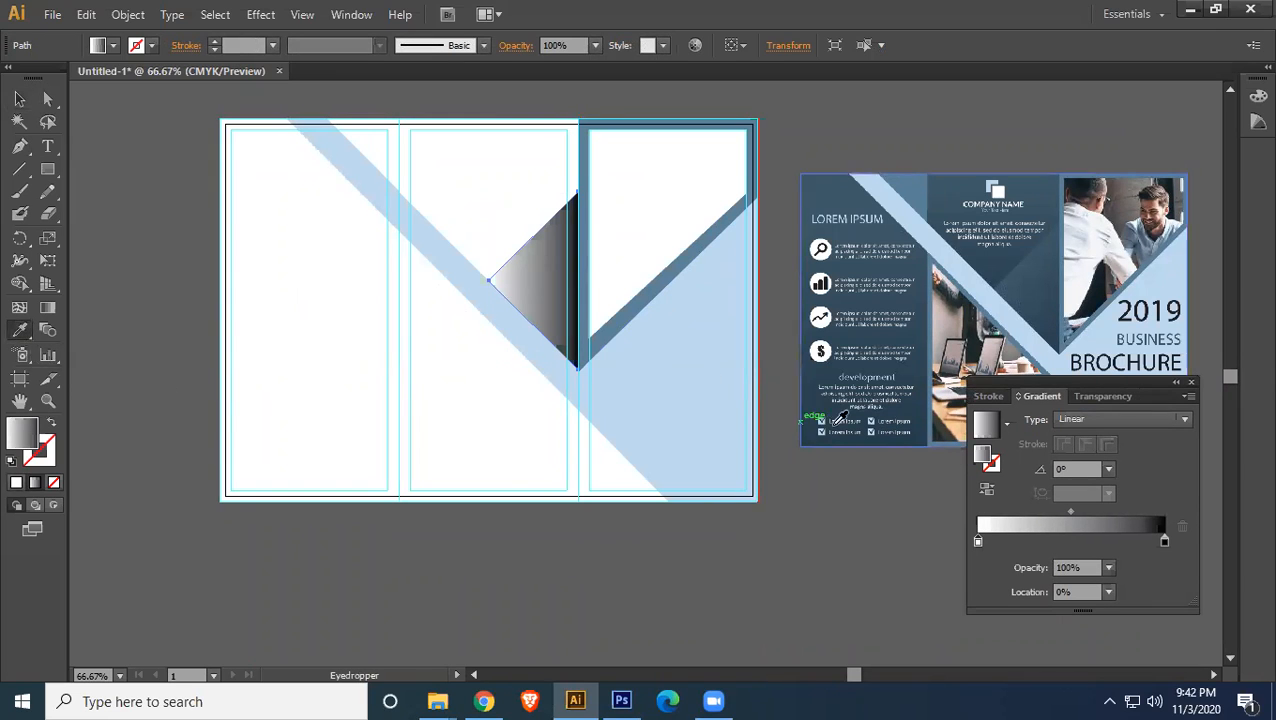
{"action": "left_click", "coordinate": [1014, 275]}
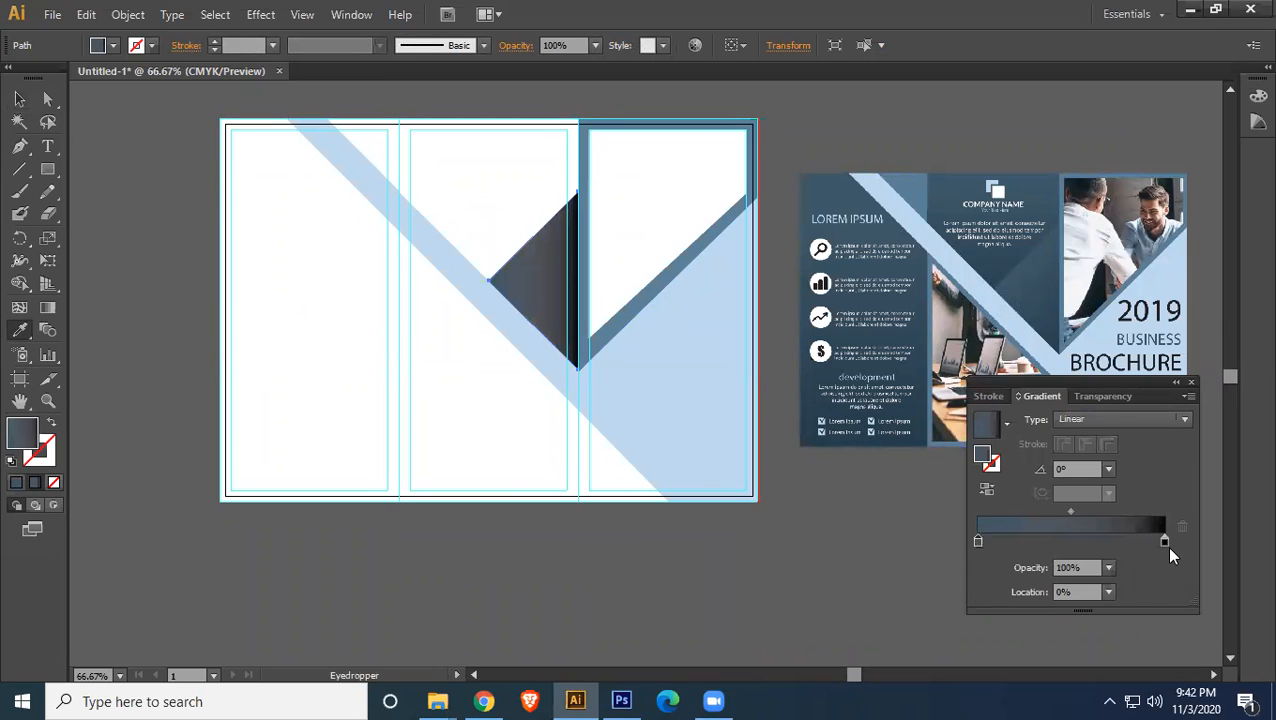
{"action": "left_click", "coordinate": [1164, 541]}
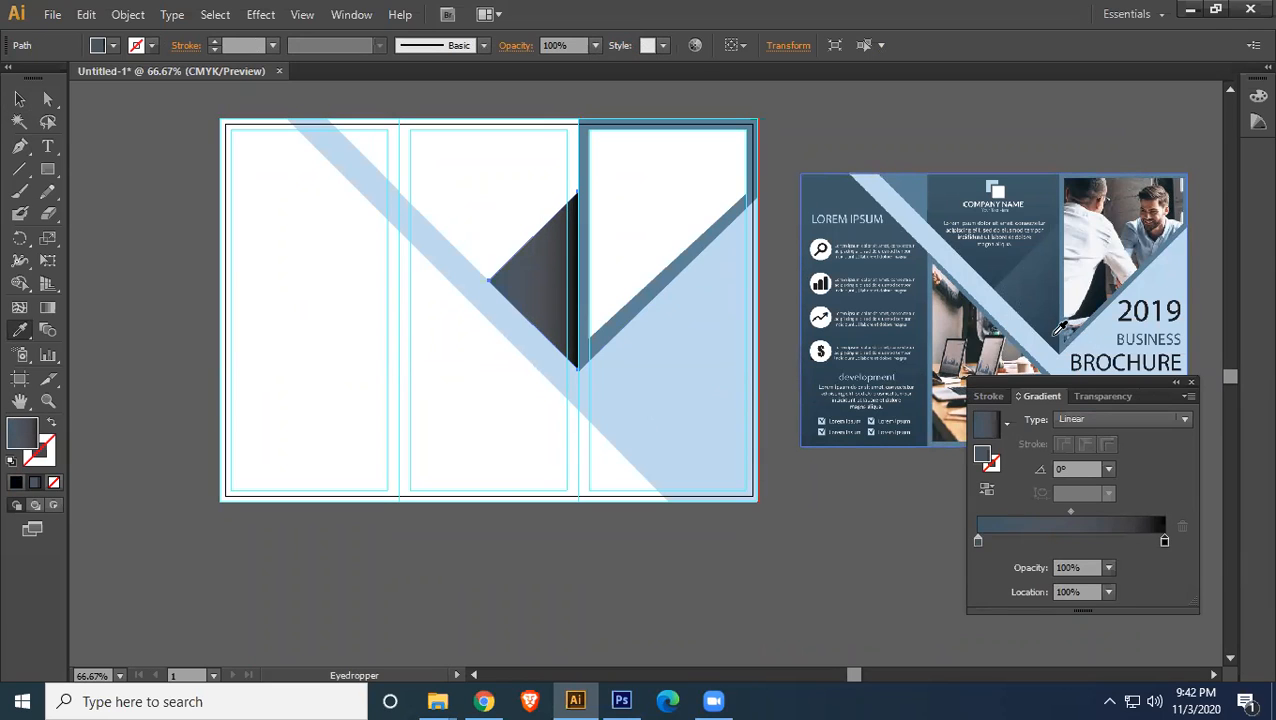
{"action": "left_click", "coordinate": [1055, 333]}
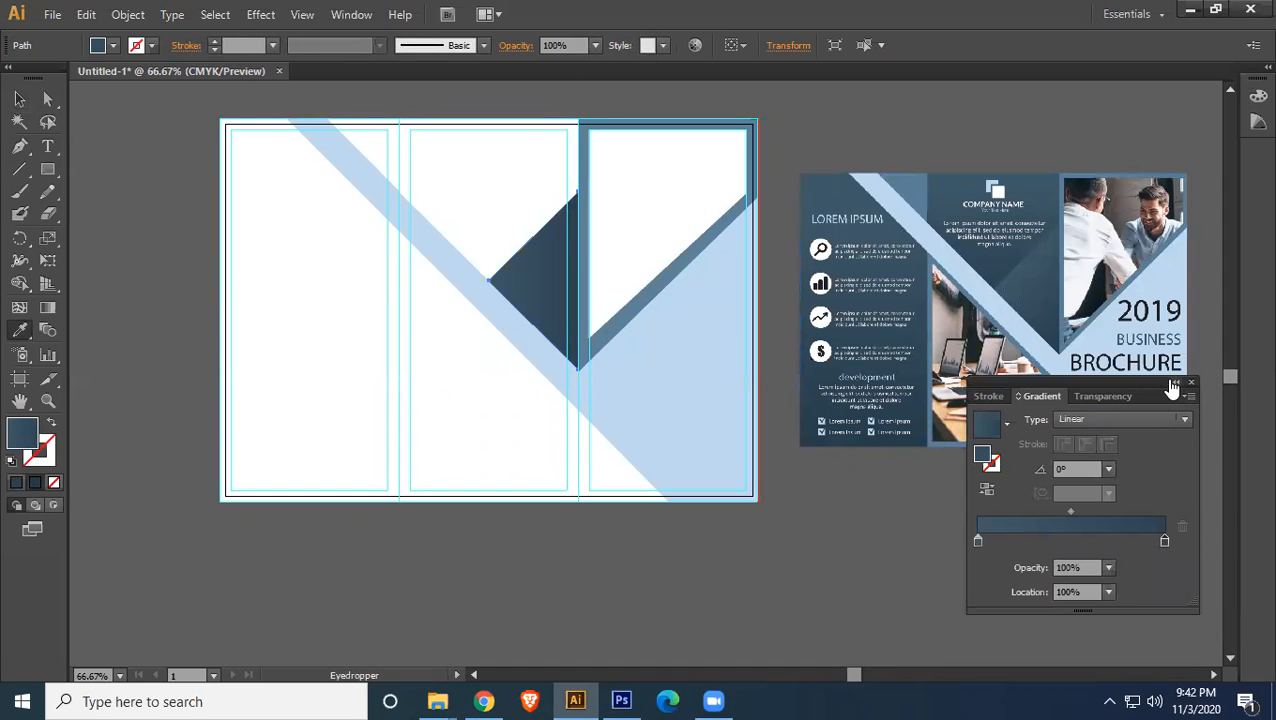
{"action": "left_click_drag", "start_coordinate": [1143, 380], "coordinate": [1146, 407]}
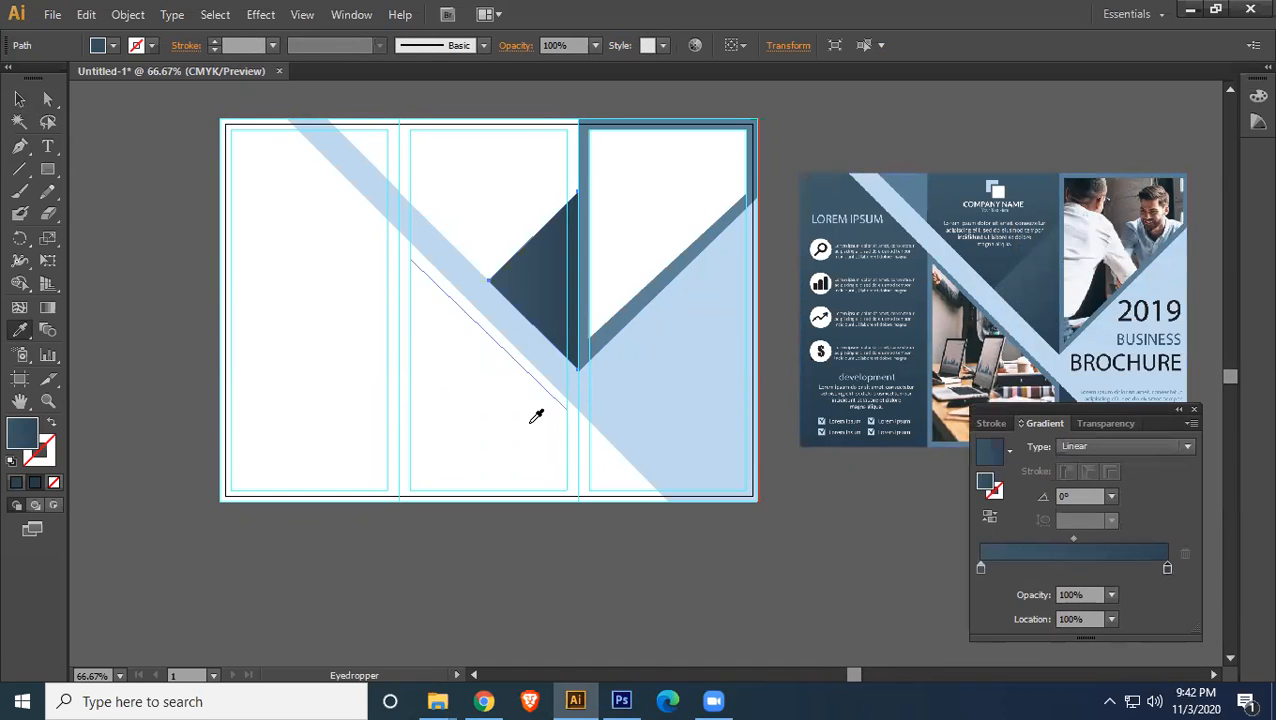
{"action": "left_click", "coordinate": [19, 99]}
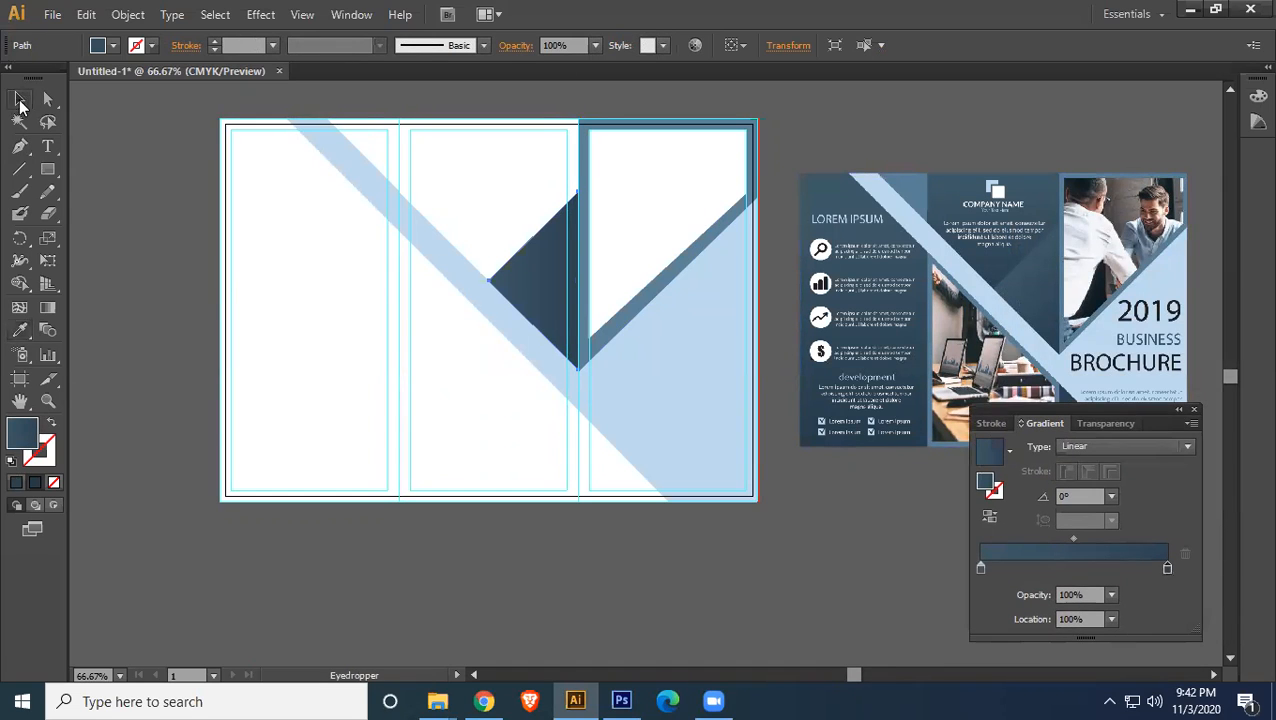
{"action": "left_click", "coordinate": [836, 562]}
- Shift the triangle's gradient midpoint to about 66% and set its gradient angle to -45°
{"action": "scroll", "coordinate": [732, 431], "scroll_direction": "up", "scroll_amount": 3}
{"action": "left_click_drag", "start_coordinate": [387, 231], "coordinate": [751, 642]}
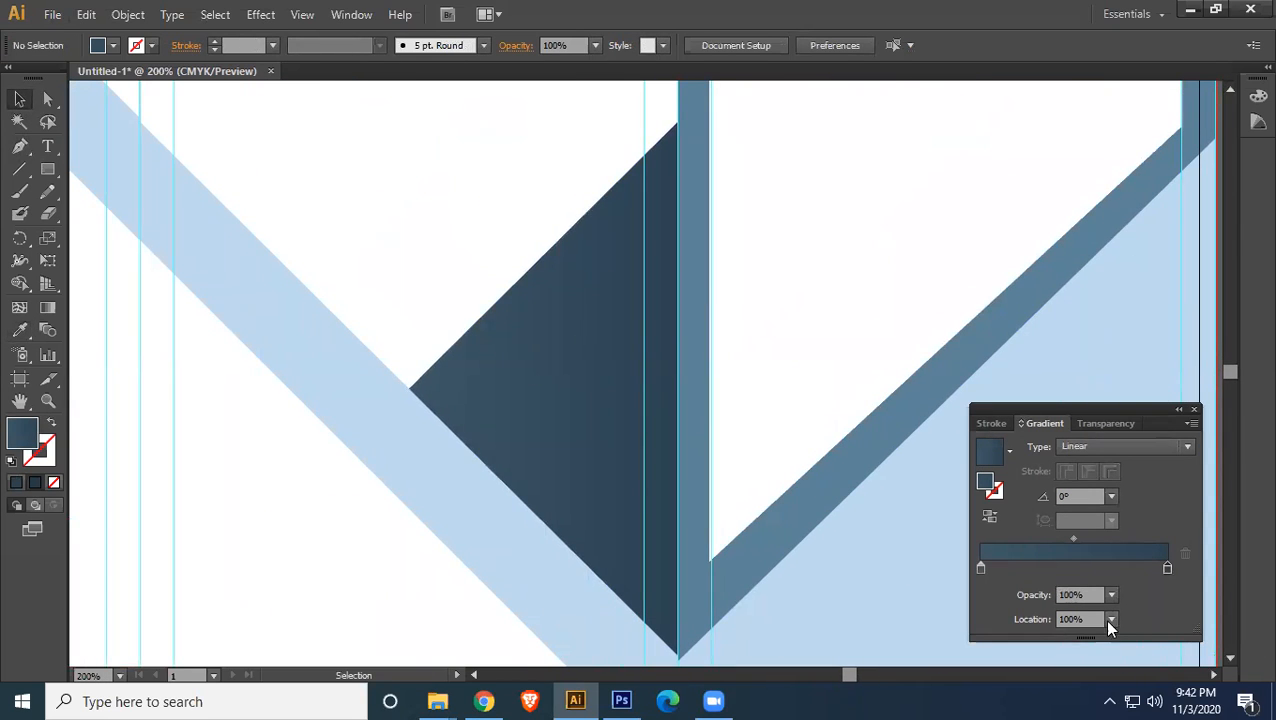
{"action": "left_click_drag", "start_coordinate": [1072, 538], "coordinate": [1113, 538]}
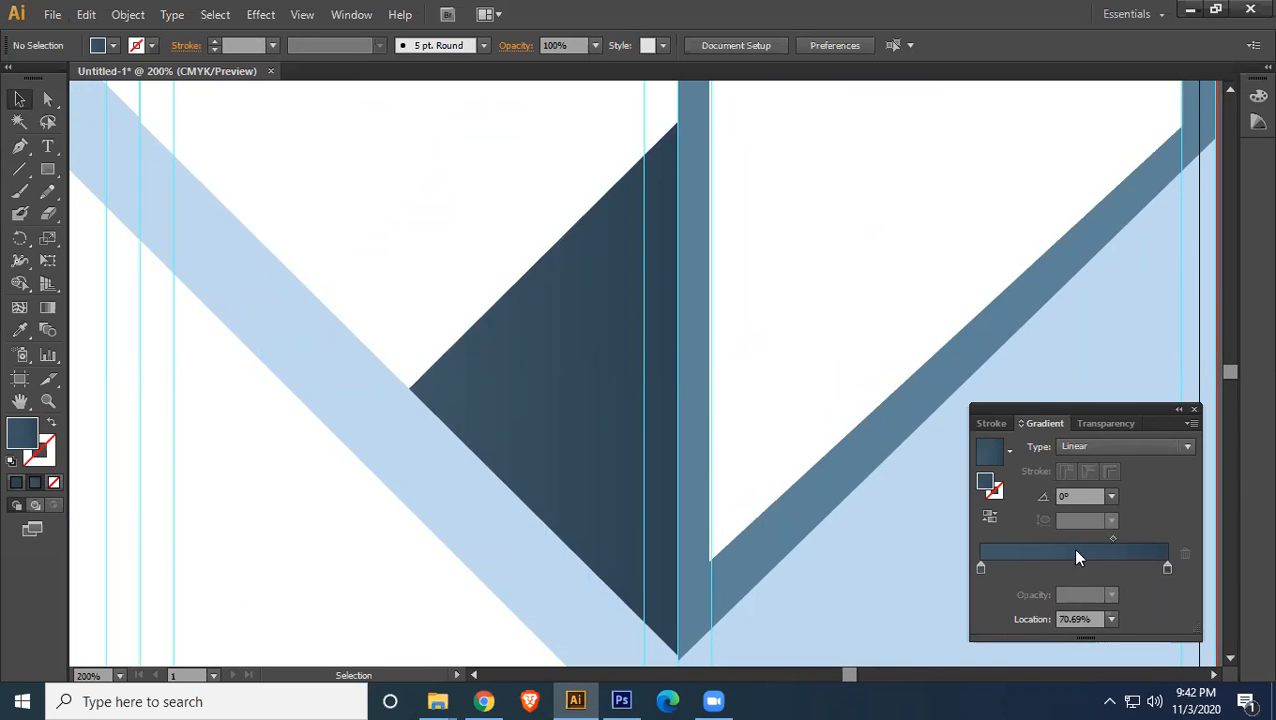
{"action": "left_click", "coordinate": [555, 366]}
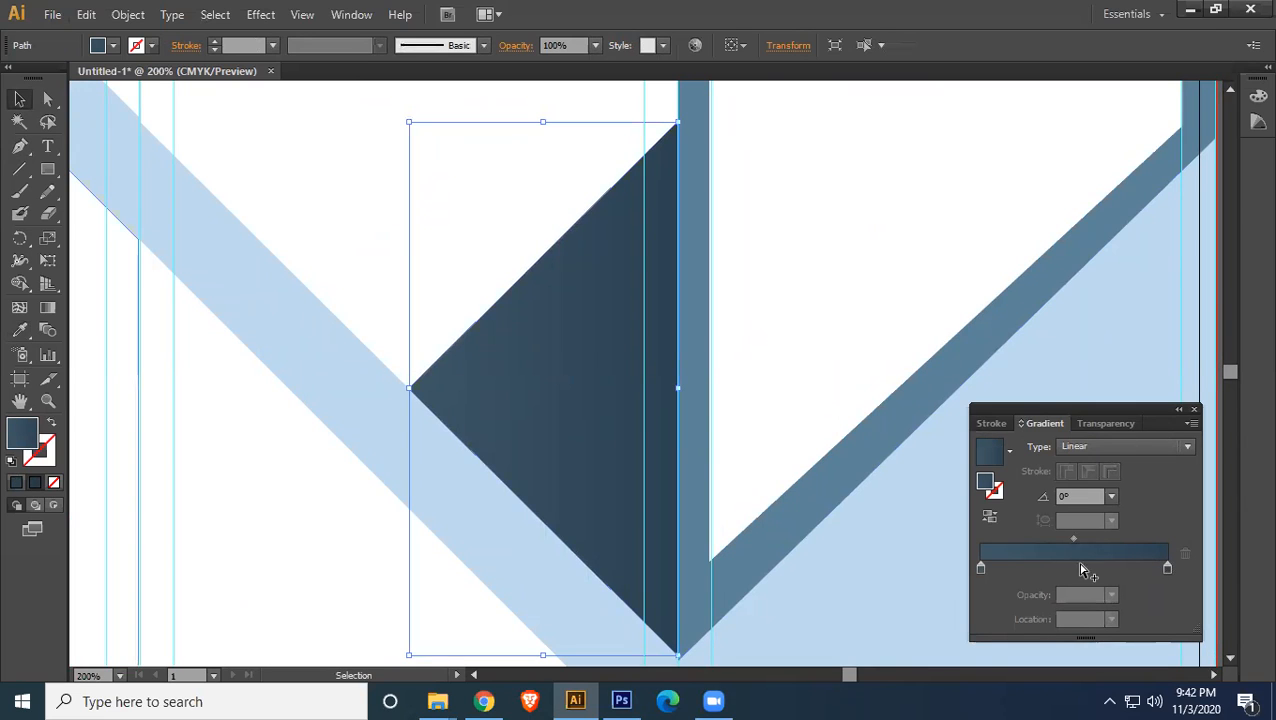
{"action": "left_click_drag", "start_coordinate": [1074, 538], "coordinate": [1104, 540]}
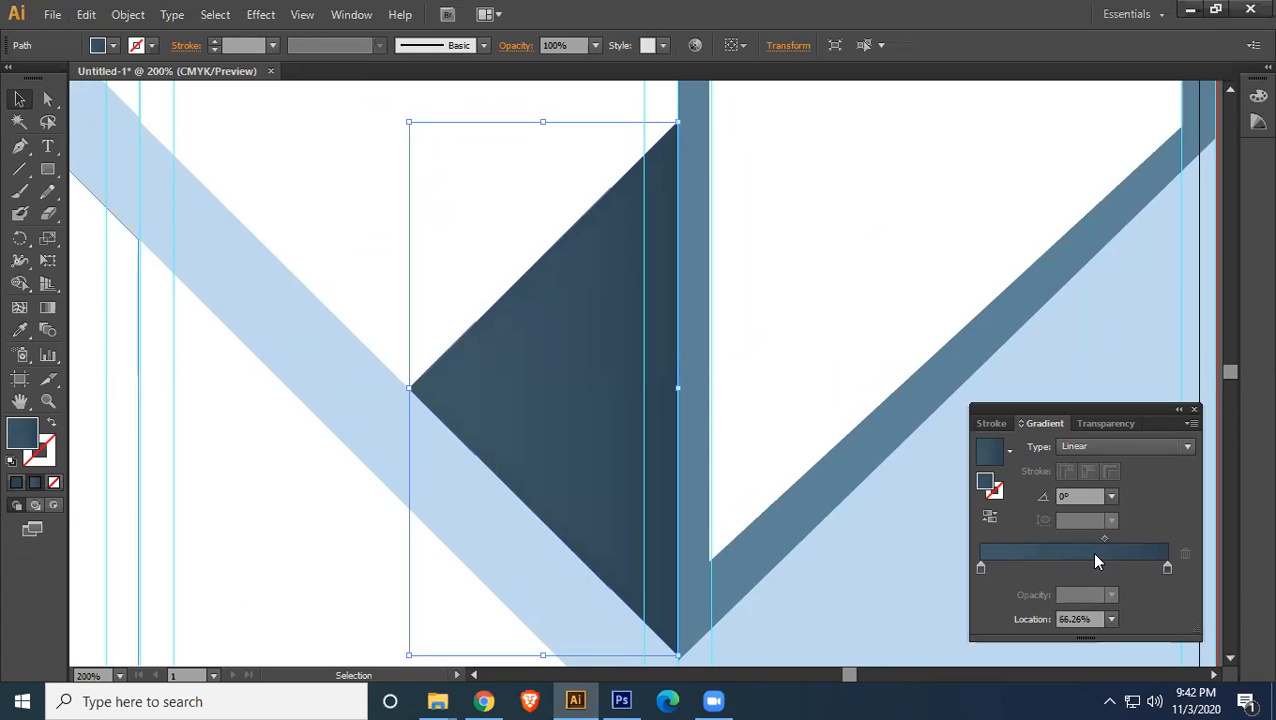
{"action": "left_click", "coordinate": [1111, 497]}
{"action": "left_click", "coordinate": [1134, 352]}
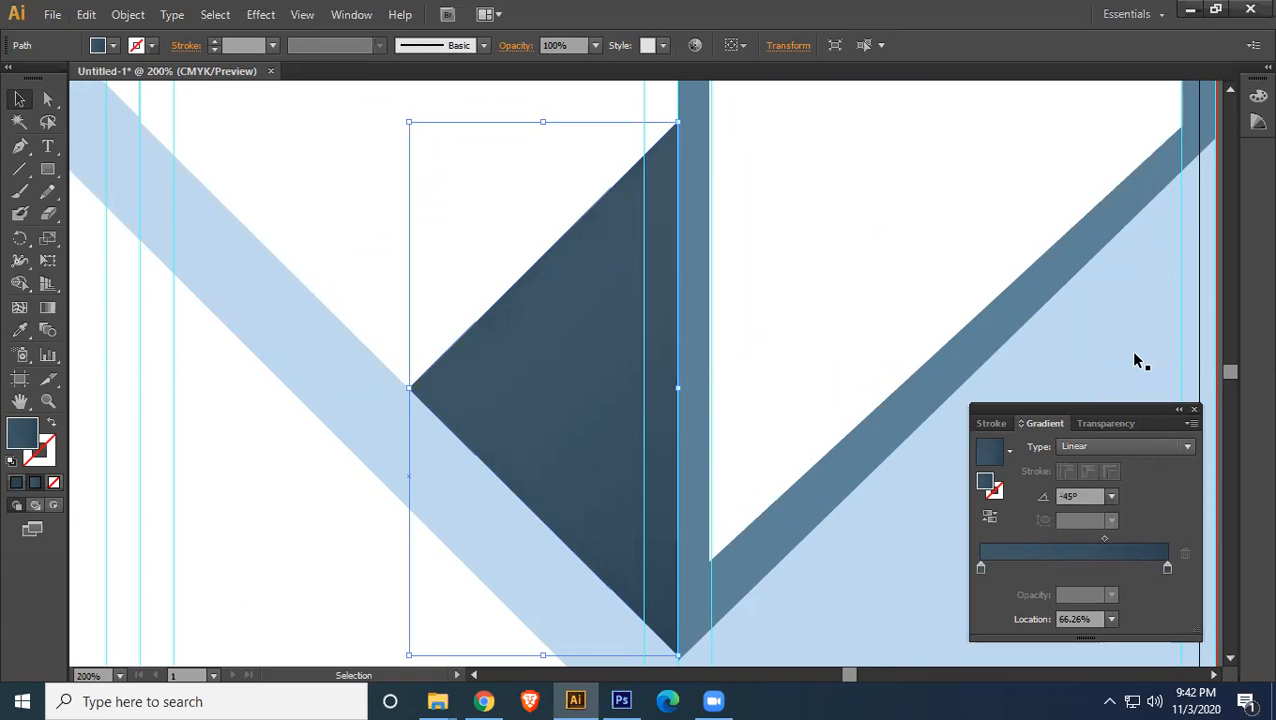
- Try gradient angles of 0°, 120° and -120° on the middle panel's triangle, with the gradient midpoint moved to about 80%
{"action": "left_click", "coordinate": [980, 568]}
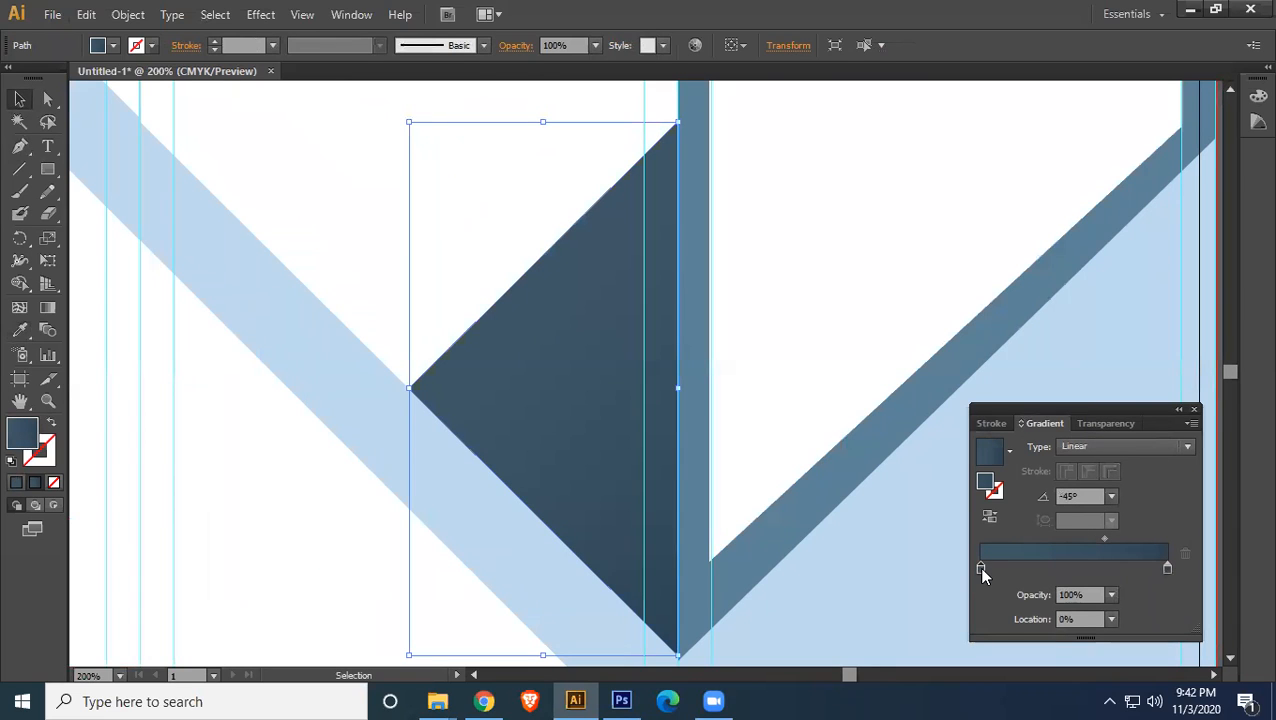
{"action": "left_click_drag", "start_coordinate": [1104, 538], "coordinate": [1129, 540]}
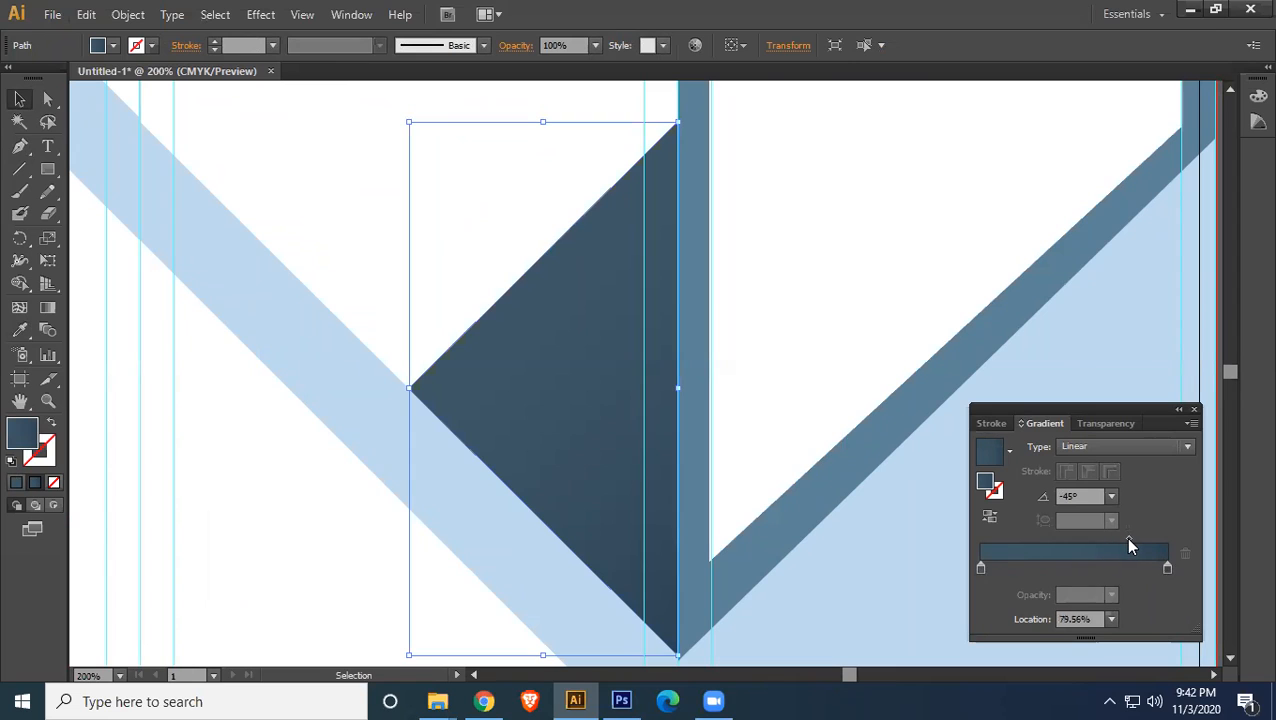
{"action": "left_click", "coordinate": [1110, 496]}
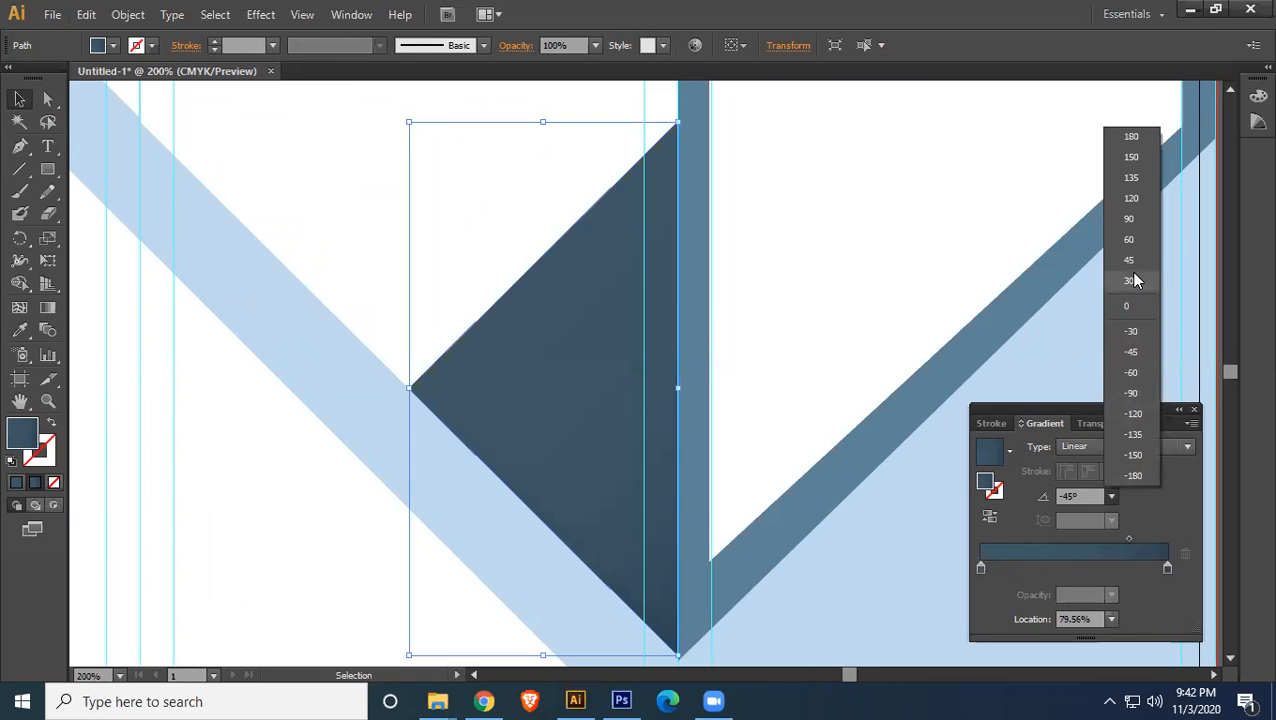
{"action": "left_click", "coordinate": [1130, 307]}
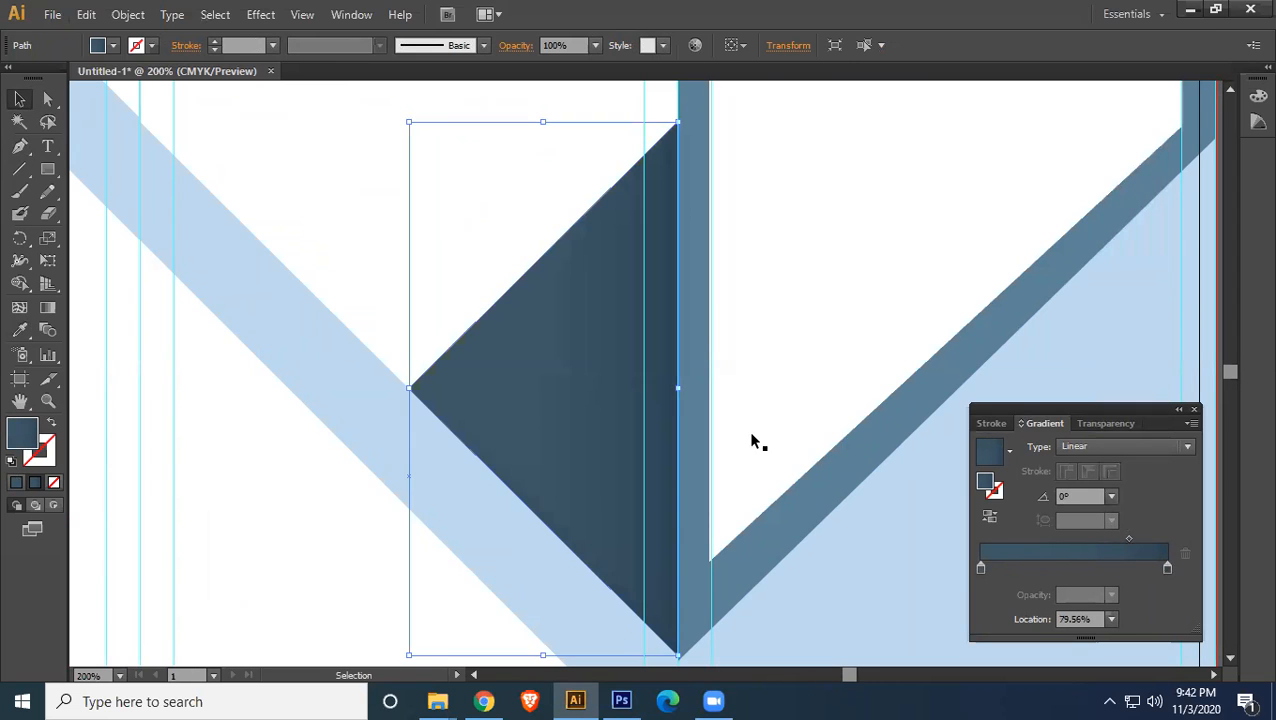
{"action": "left_click", "coordinate": [1111, 497]}
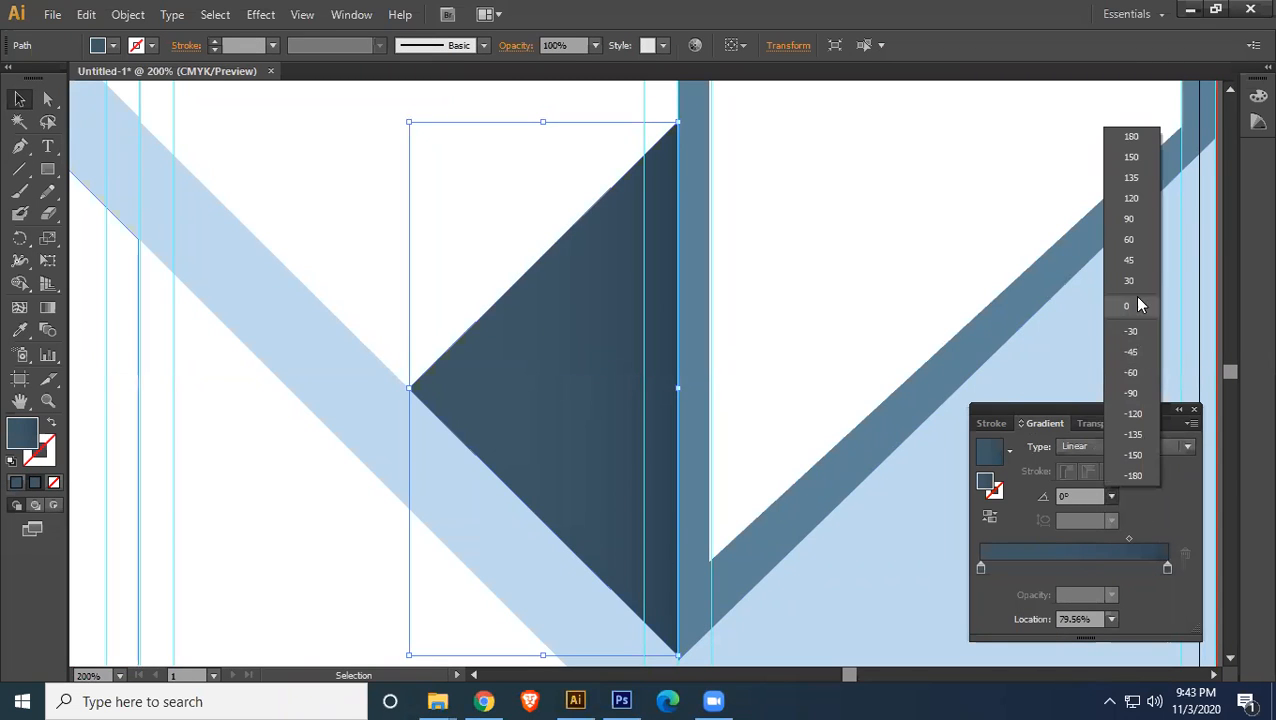
{"action": "left_click", "coordinate": [1133, 199]}
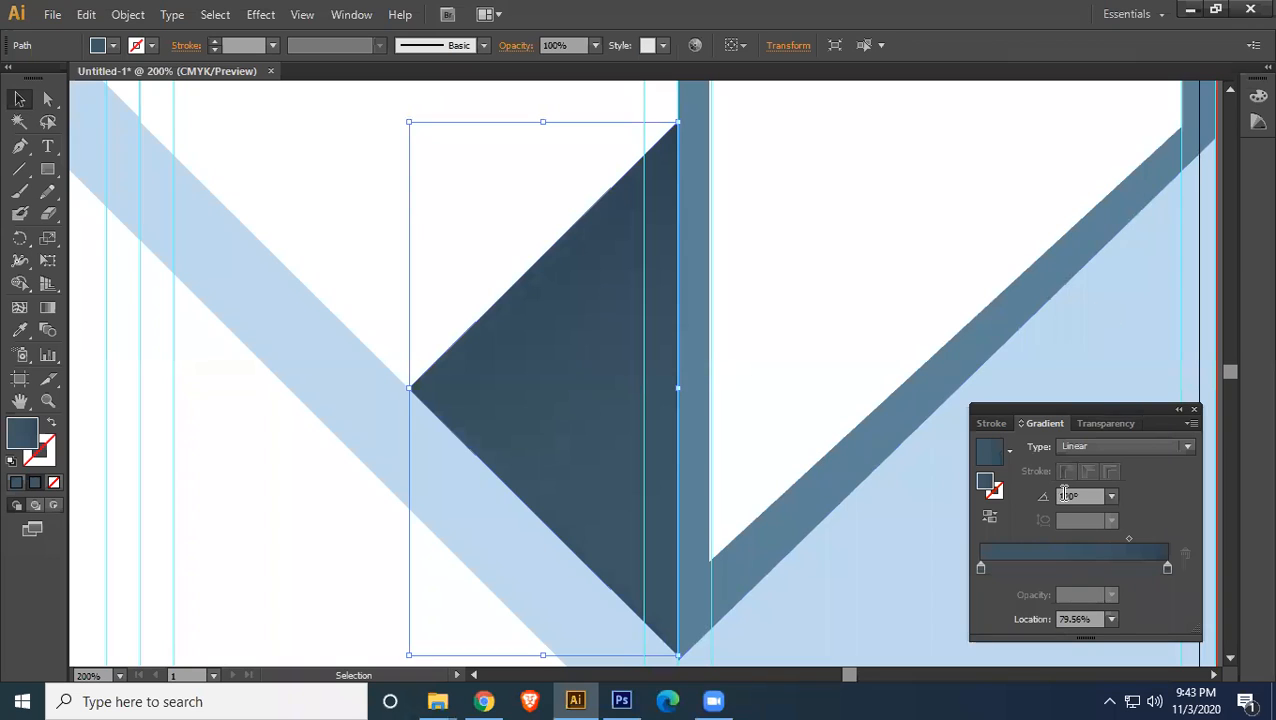
{"action": "left_click", "coordinate": [1112, 497]}
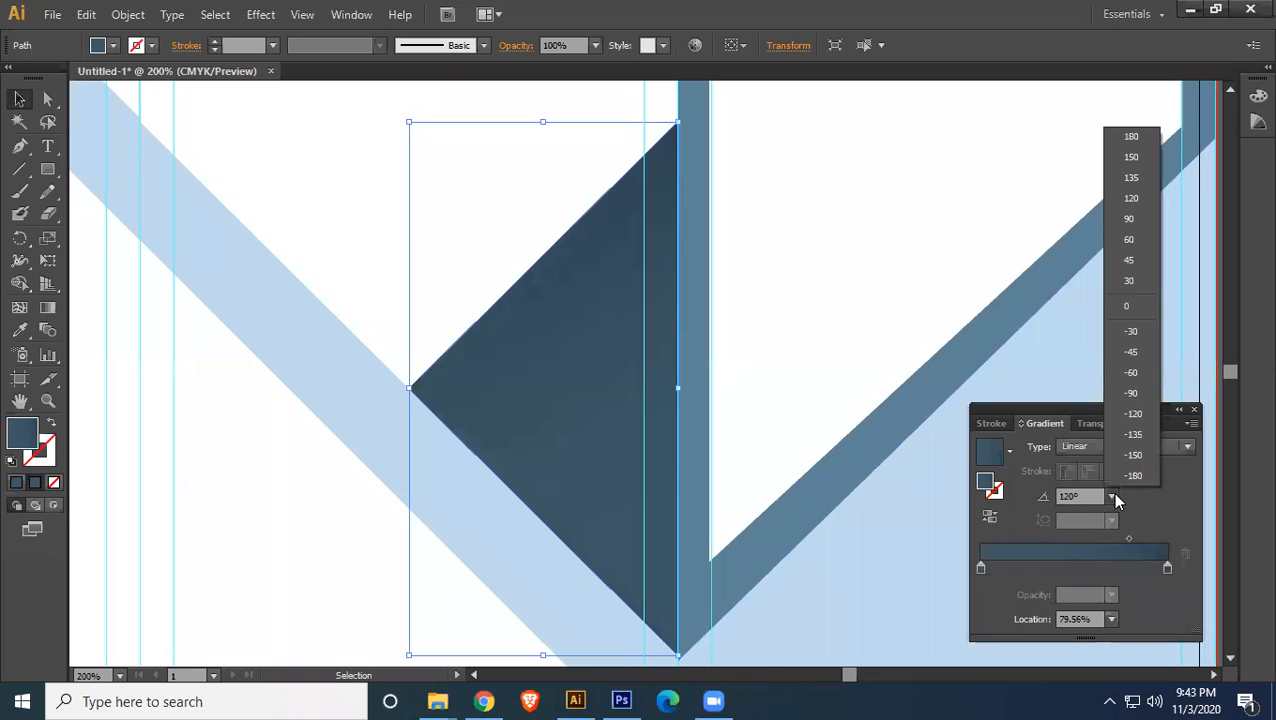
{"action": "left_click", "coordinate": [1134, 416]}
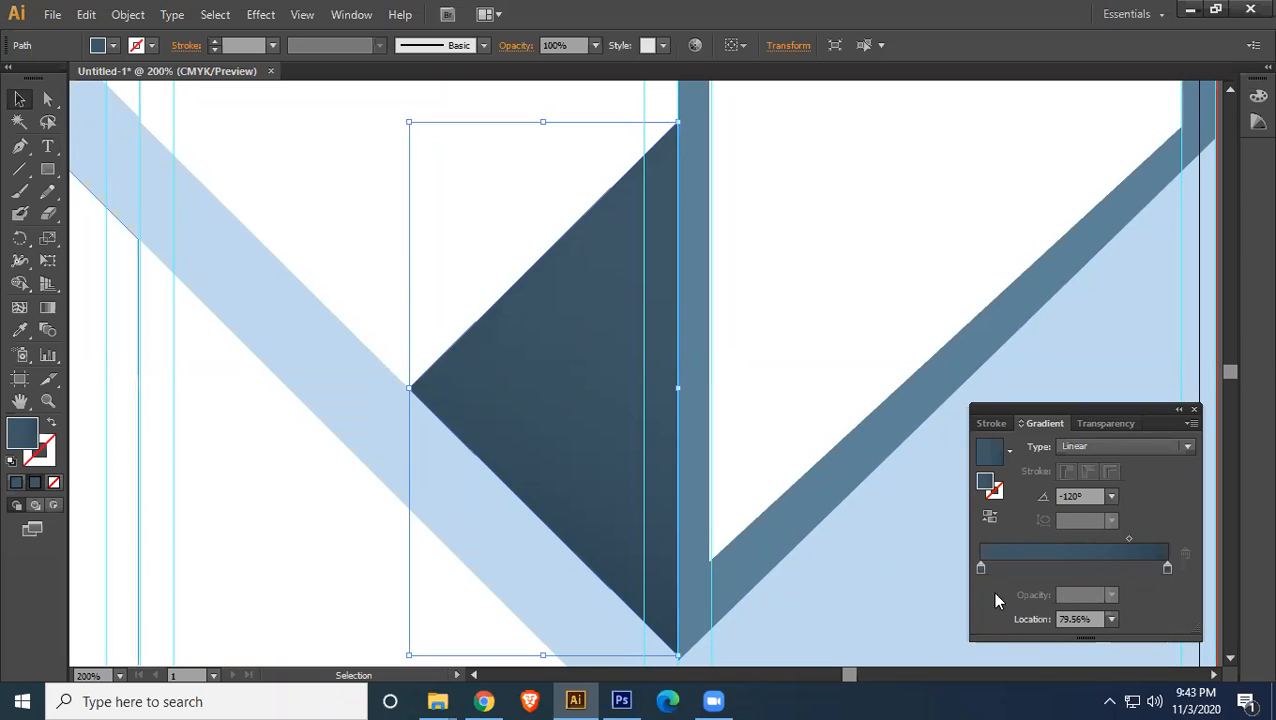
- Recolor the triangle's starting gradient stop with the mid blue sampled from the frame around the right panel's photo area
{"action": "left_click", "coordinate": [980, 569]}
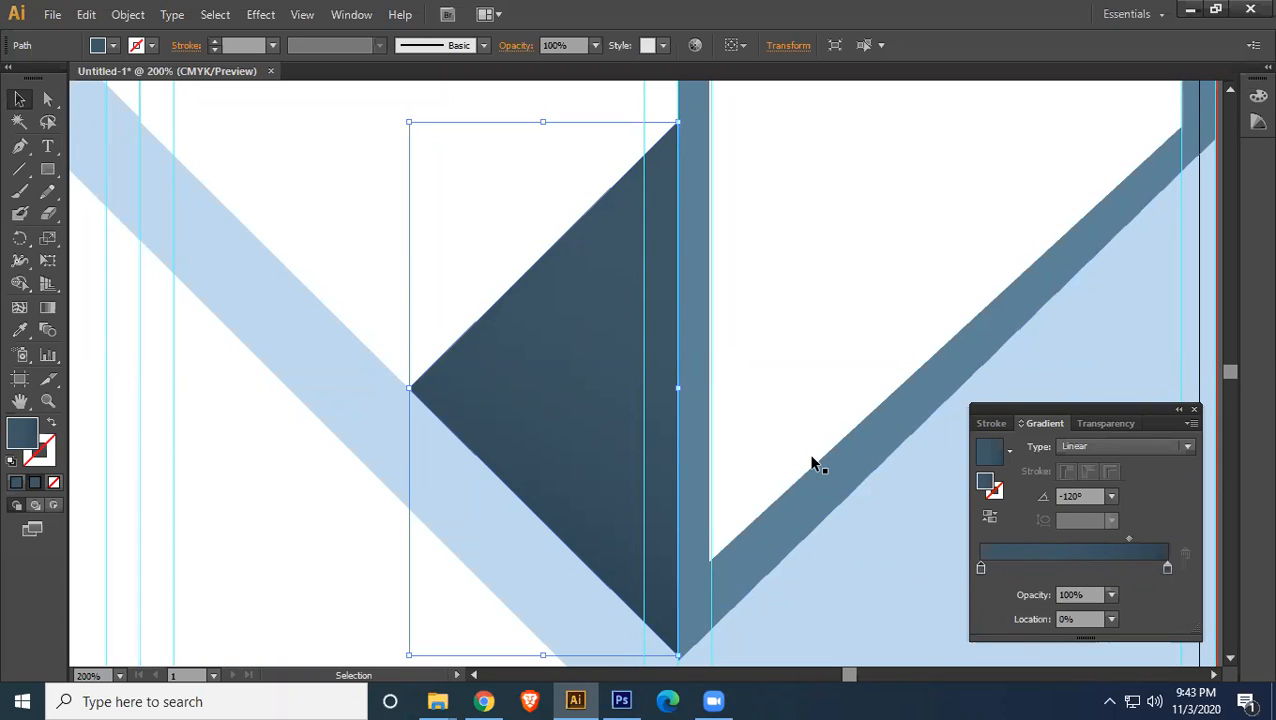
{"action": "scroll", "coordinate": [812, 463], "scroll_direction": "down", "scroll_amount": 3}
{"action": "scroll", "coordinate": [812, 463], "scroll_direction": "right", "scroll_amount": 5}
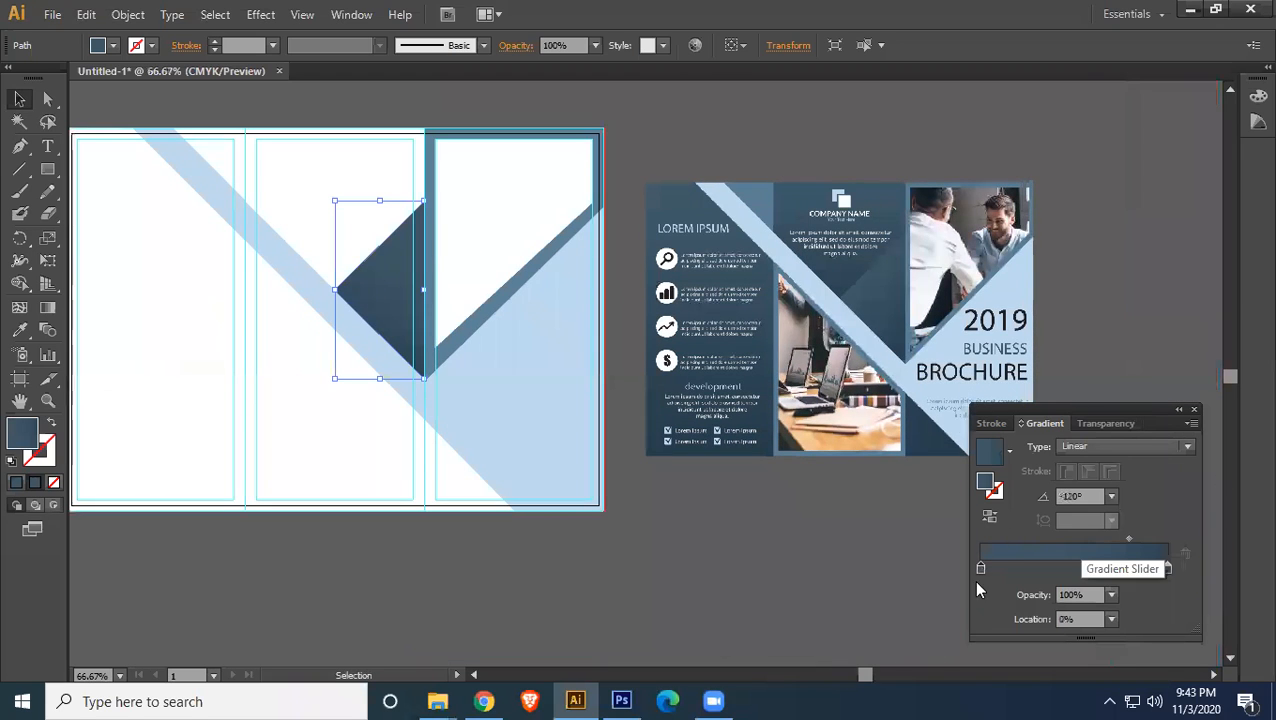
{"action": "left_click", "coordinate": [20, 330]}
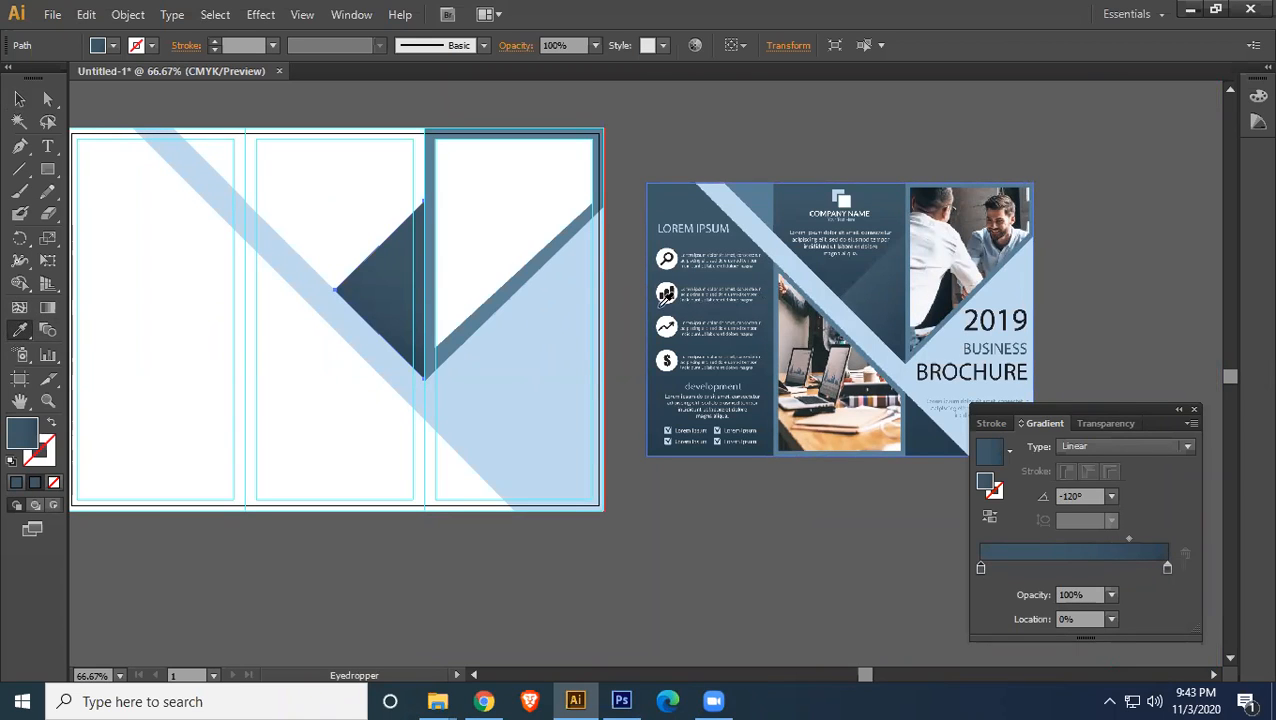
{"action": "left_click", "coordinate": [496, 298]}
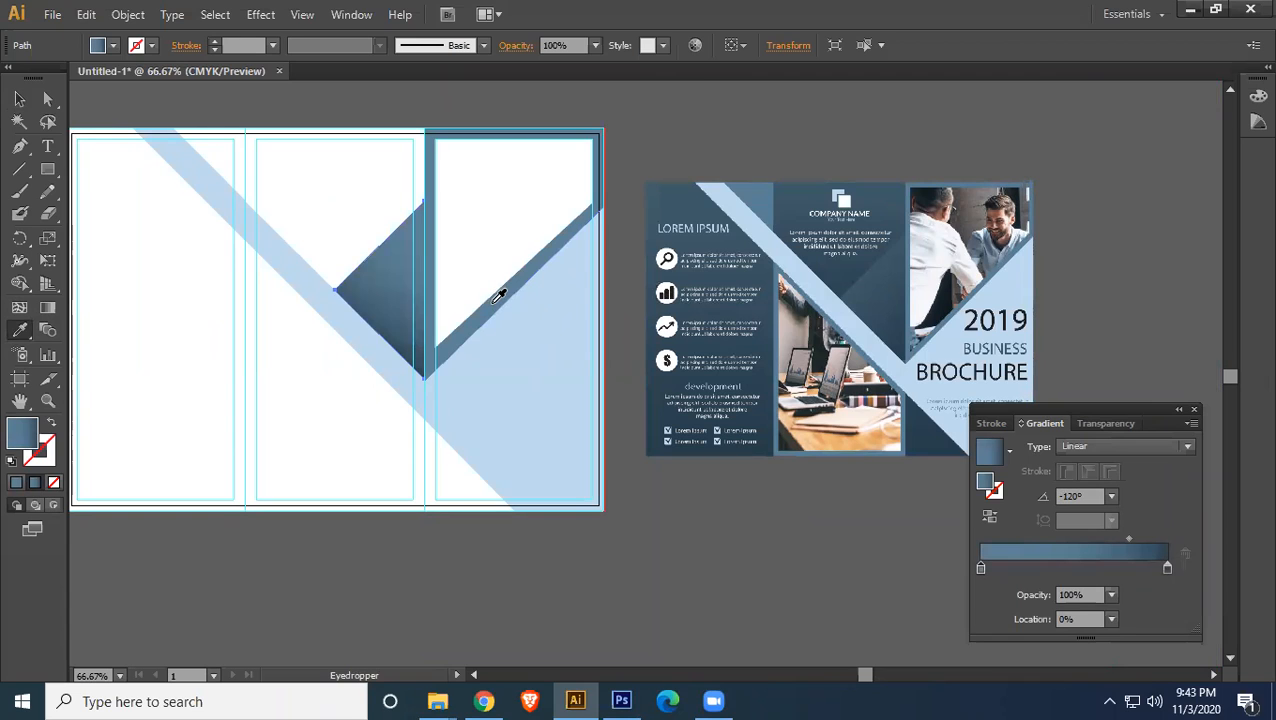
{"action": "left_click", "coordinate": [19, 100]}
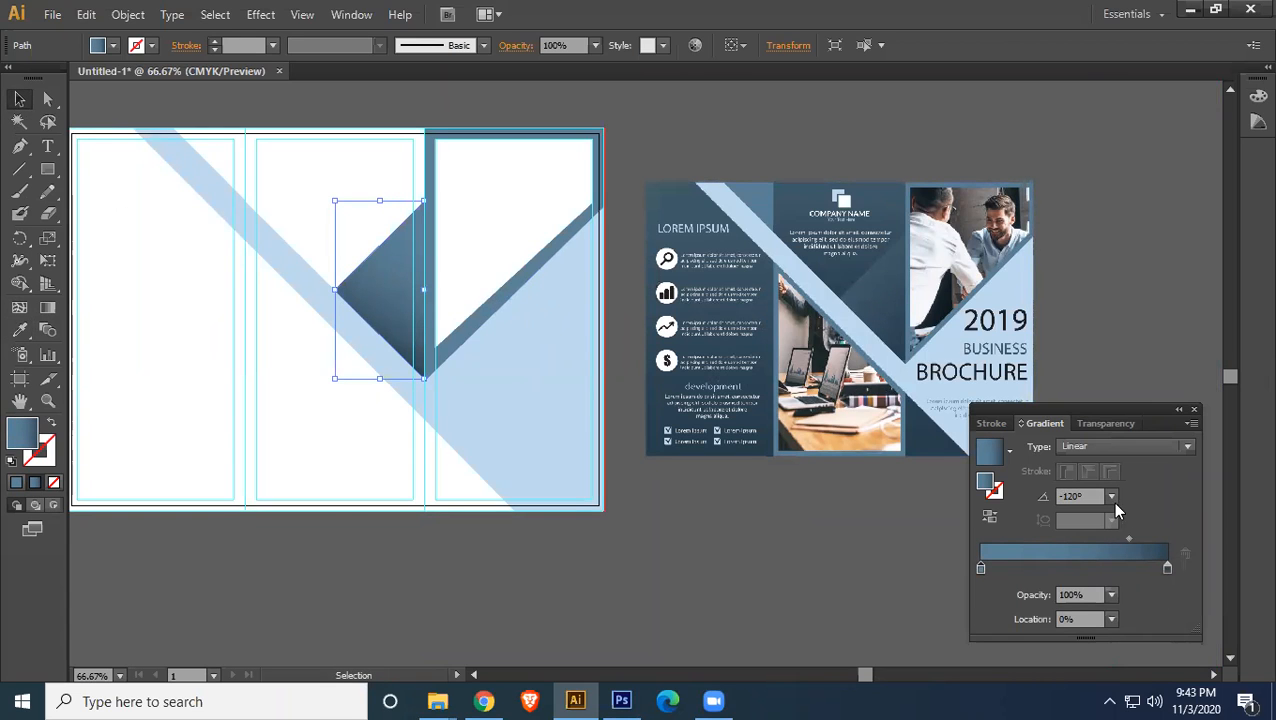
- Set the triangle's gradient angle to -45°, move its gradient midpoint to about 28%, and deselect it
{"action": "left_click", "coordinate": [1110, 496]}
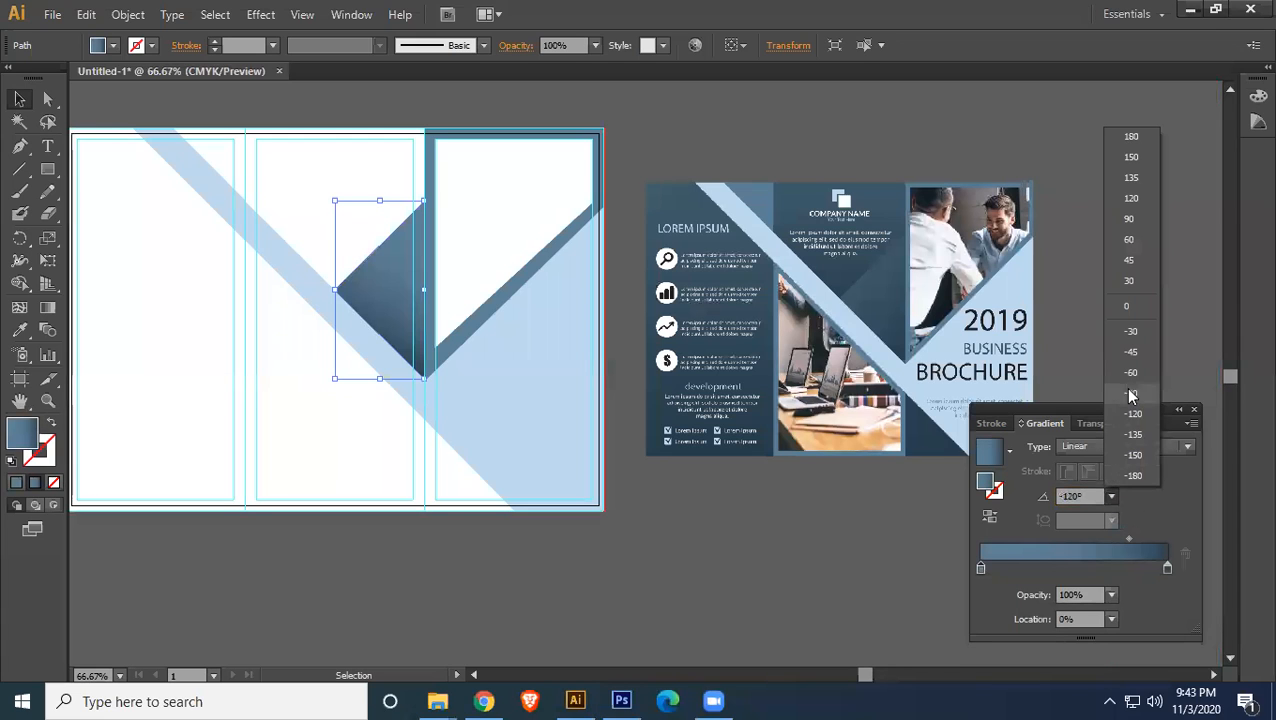
{"action": "left_click", "coordinate": [1131, 352]}
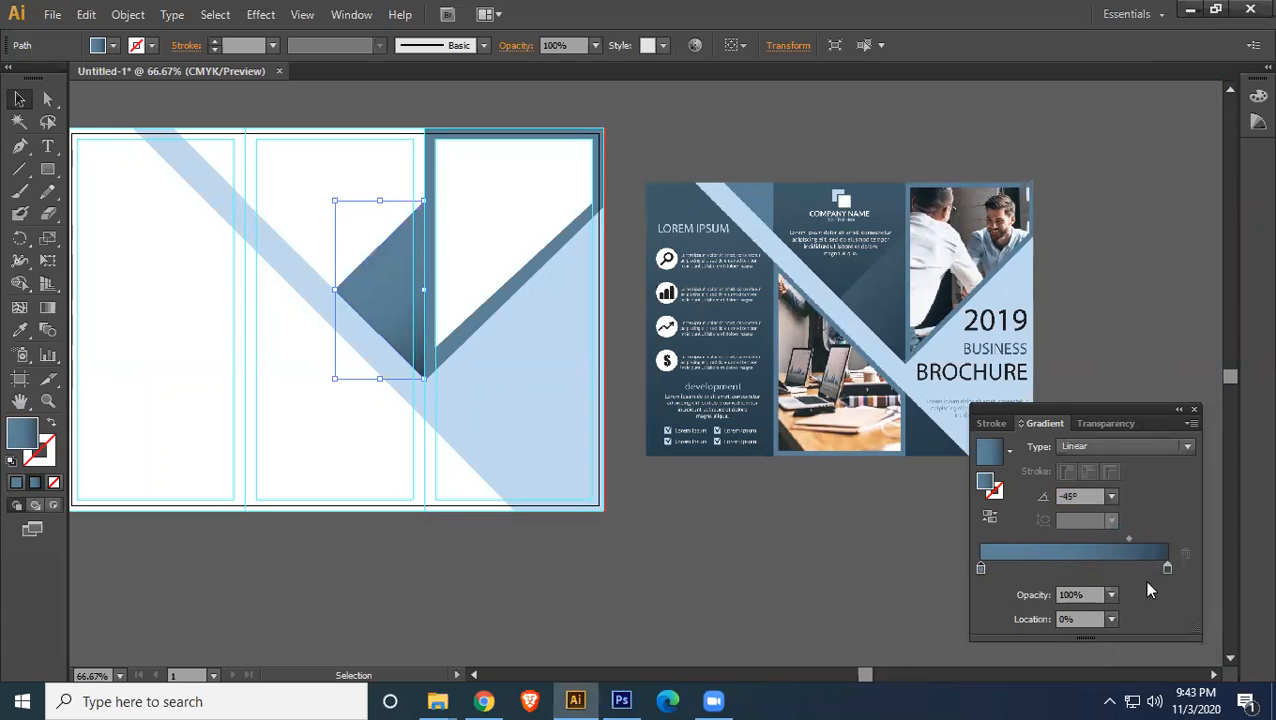
{"action": "left_click_drag", "start_coordinate": [1129, 539], "coordinate": [1067, 535]}
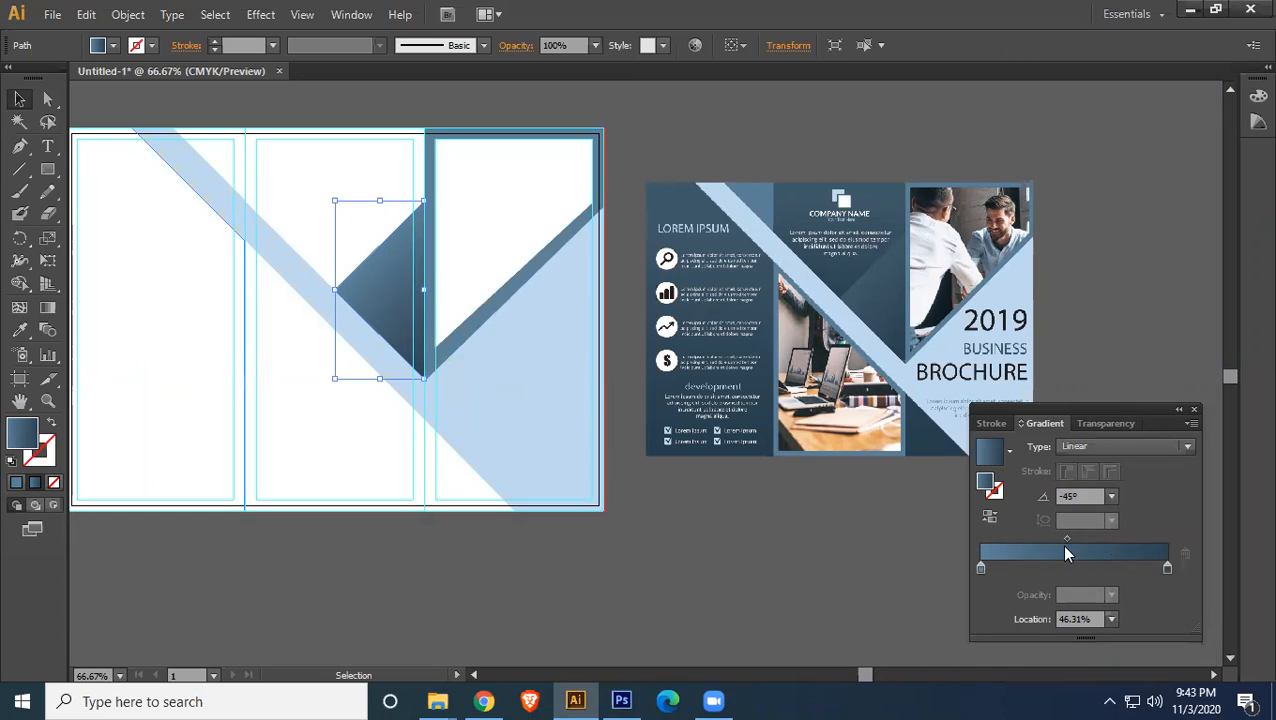
{"action": "left_click_drag", "start_coordinate": [1064, 537], "coordinate": [1029, 538]}
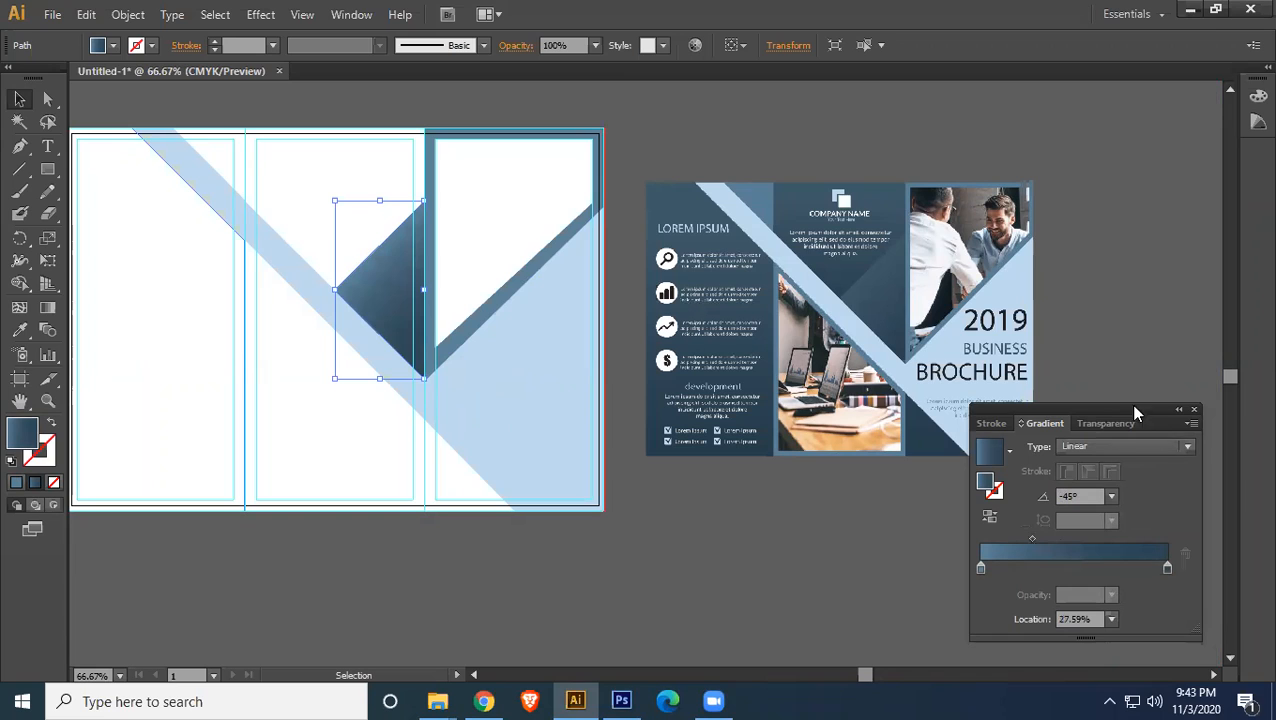
{"action": "left_click", "coordinate": [677, 102]}
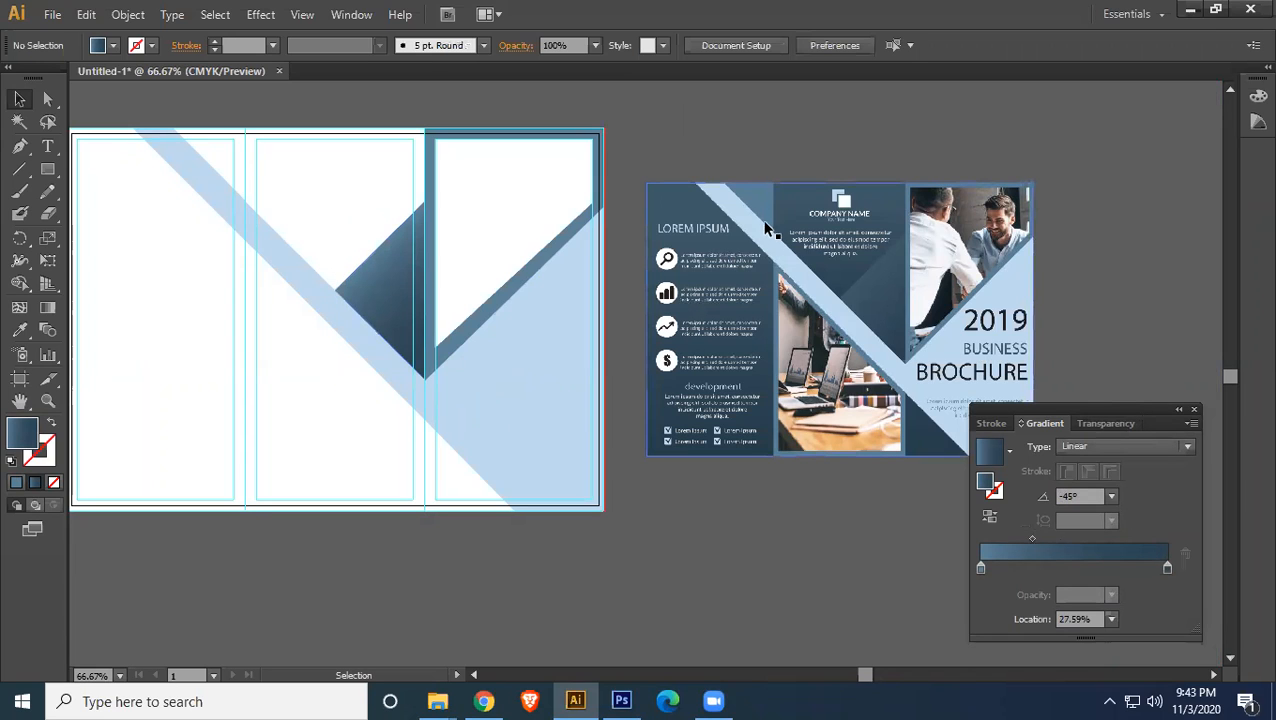
- Fill the large shape at the top of the middle panel with the dark blue from the reference, then apply the triangle's linear gradient
{"action": "left_click", "coordinate": [346, 204]}
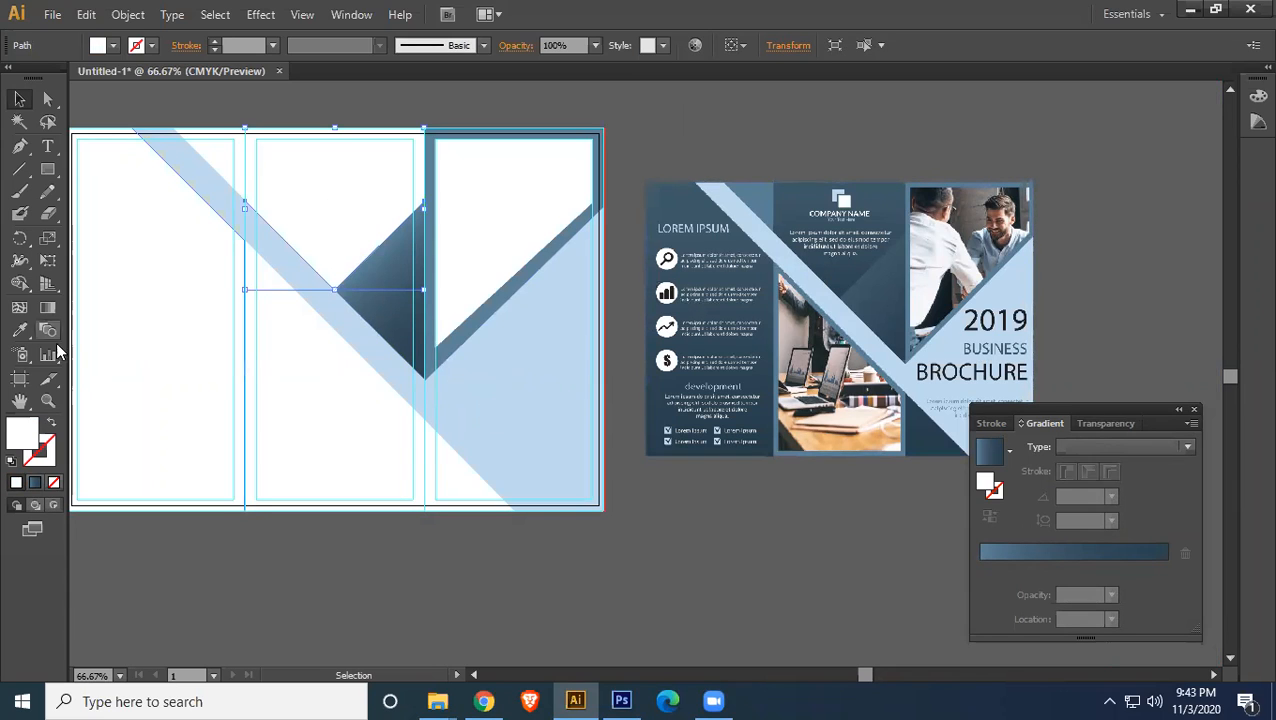
{"action": "left_click", "coordinate": [19, 330]}
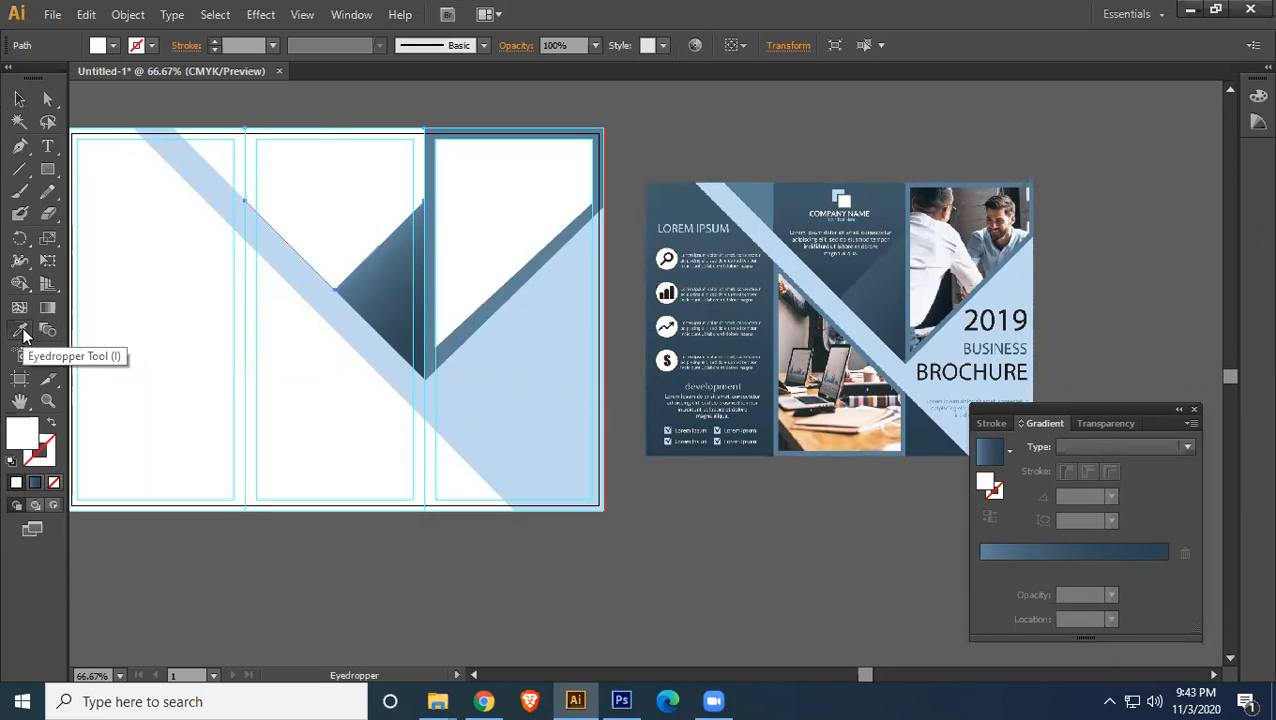
{"action": "left_click", "coordinate": [846, 280]}
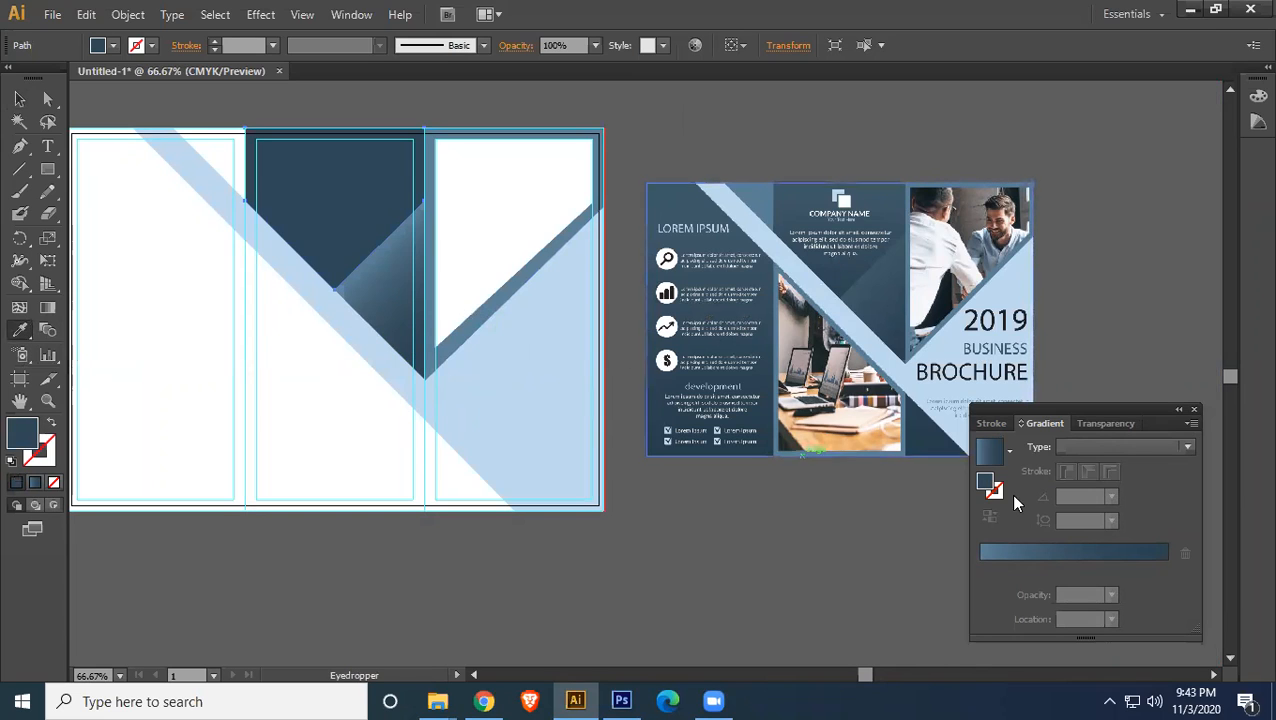
{"action": "left_click", "coordinate": [1058, 550]}
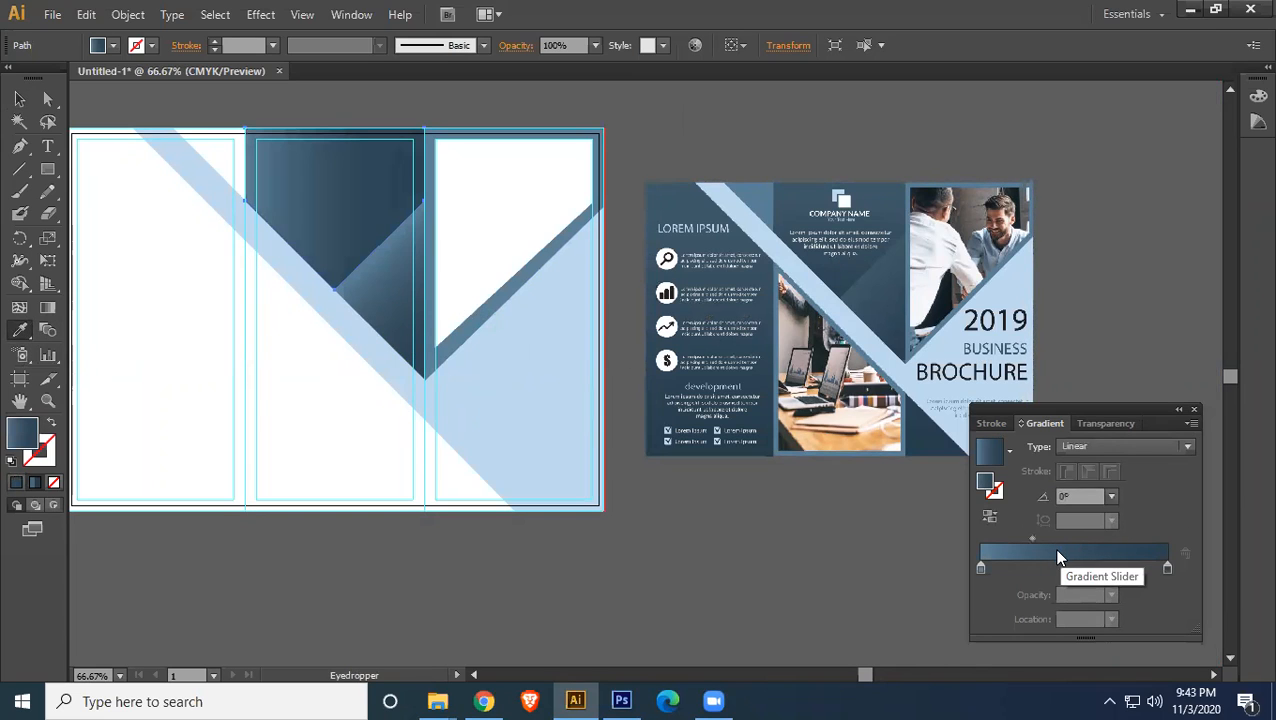
- Redraw the gradient direction diagonally across the middle panel's upper shape at about -57°, and deselect it
{"action": "left_click", "coordinate": [1085, 497]}
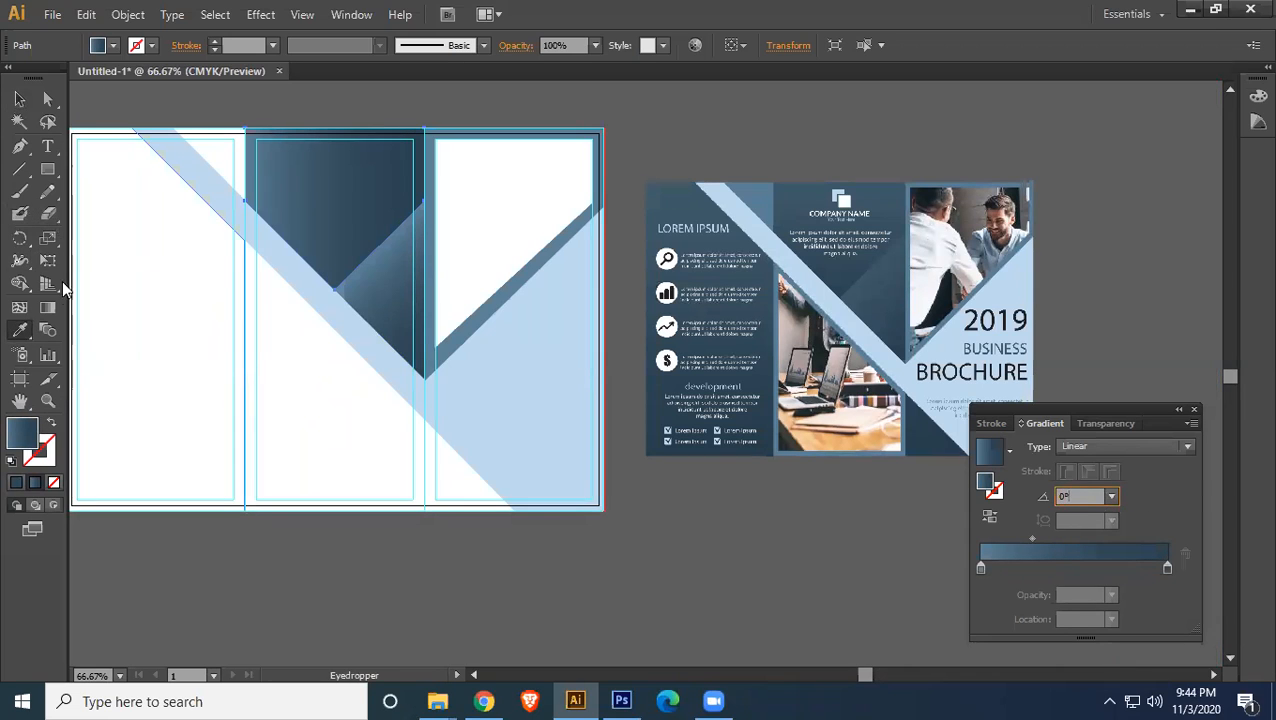
{"action": "left_click", "coordinate": [47, 307]}
{"action": "mouse_move", "coordinate": [330, 151]}
{"action": "left_mouse_down"}
{"action": "mouse_move", "coordinate": [345, 225]}
{"action": "mouse_move", "coordinate": [354, 211]}
{"action": "left_mouse_up"}
{"action": "left_click_drag", "start_coordinate": [314, 135], "coordinate": [394, 244]}
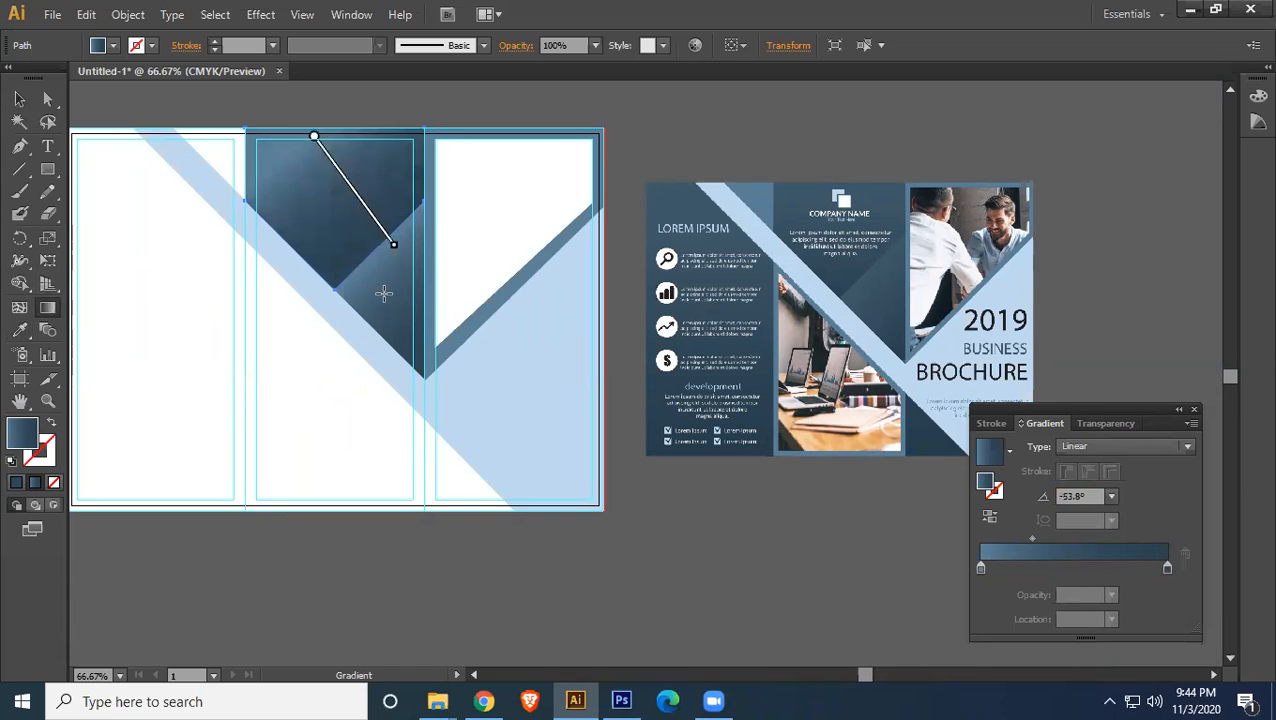
{"action": "left_click_drag", "start_coordinate": [265, 132], "coordinate": [387, 309]}
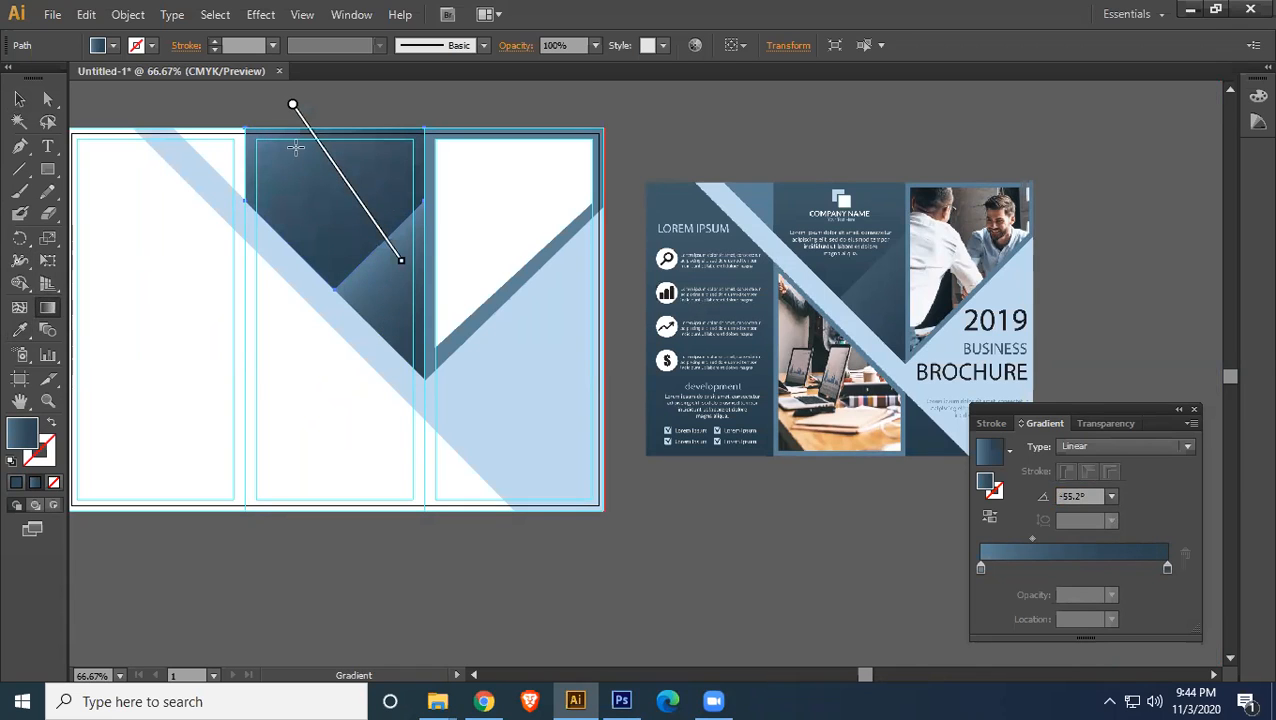
{"action": "left_click_drag", "start_coordinate": [296, 149], "coordinate": [393, 316]}
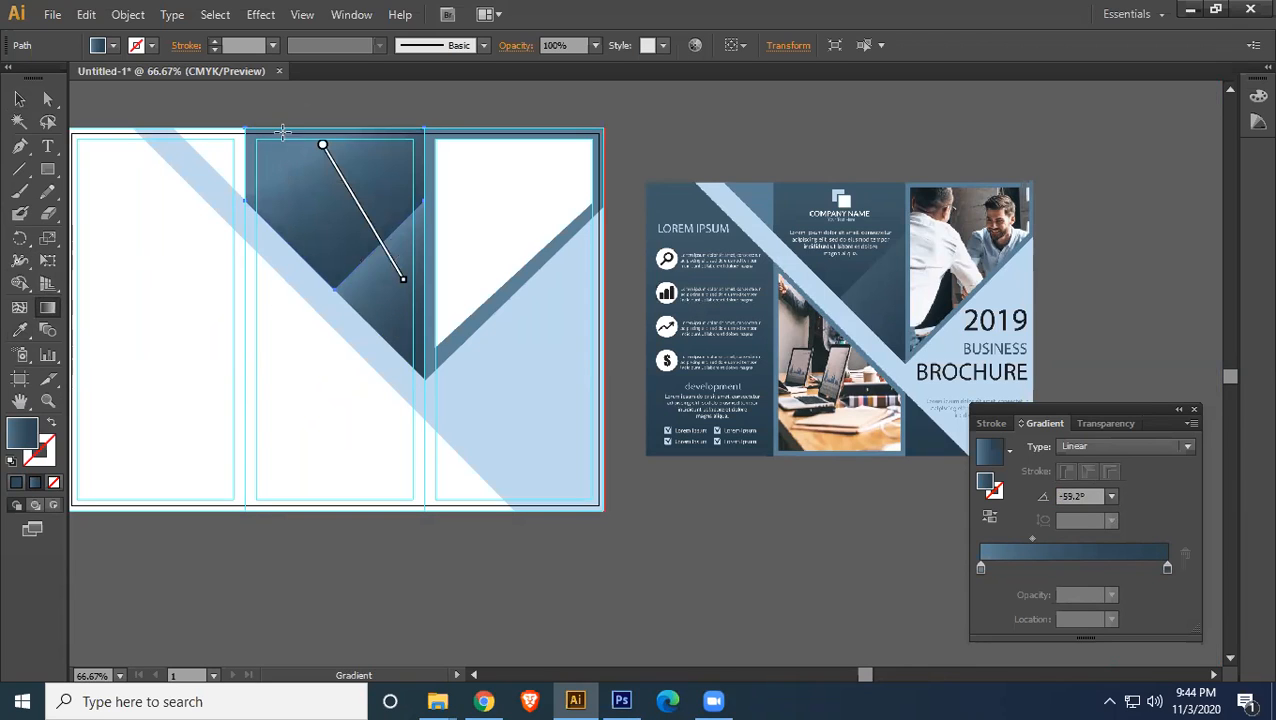
{"action": "left_click_drag", "start_coordinate": [297, 107], "coordinate": [384, 244]}
{"action": "key", "text": "v"}
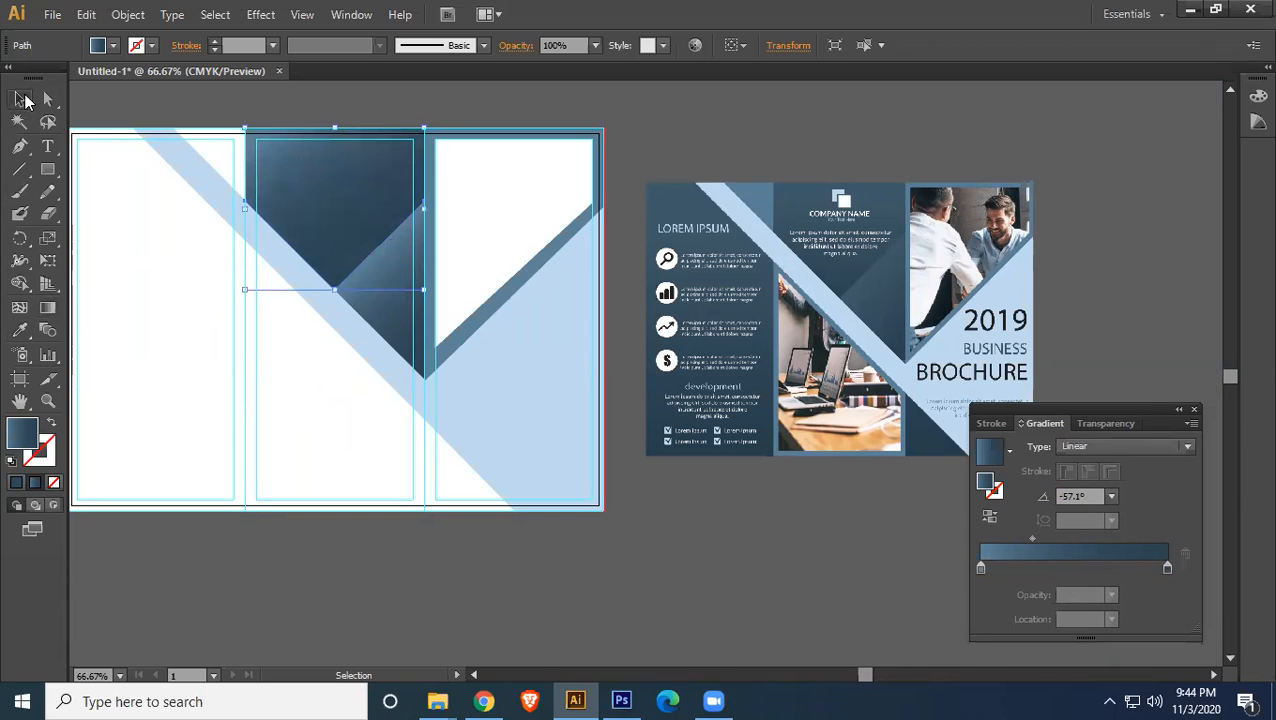
{"action": "left_click", "coordinate": [668, 112]}
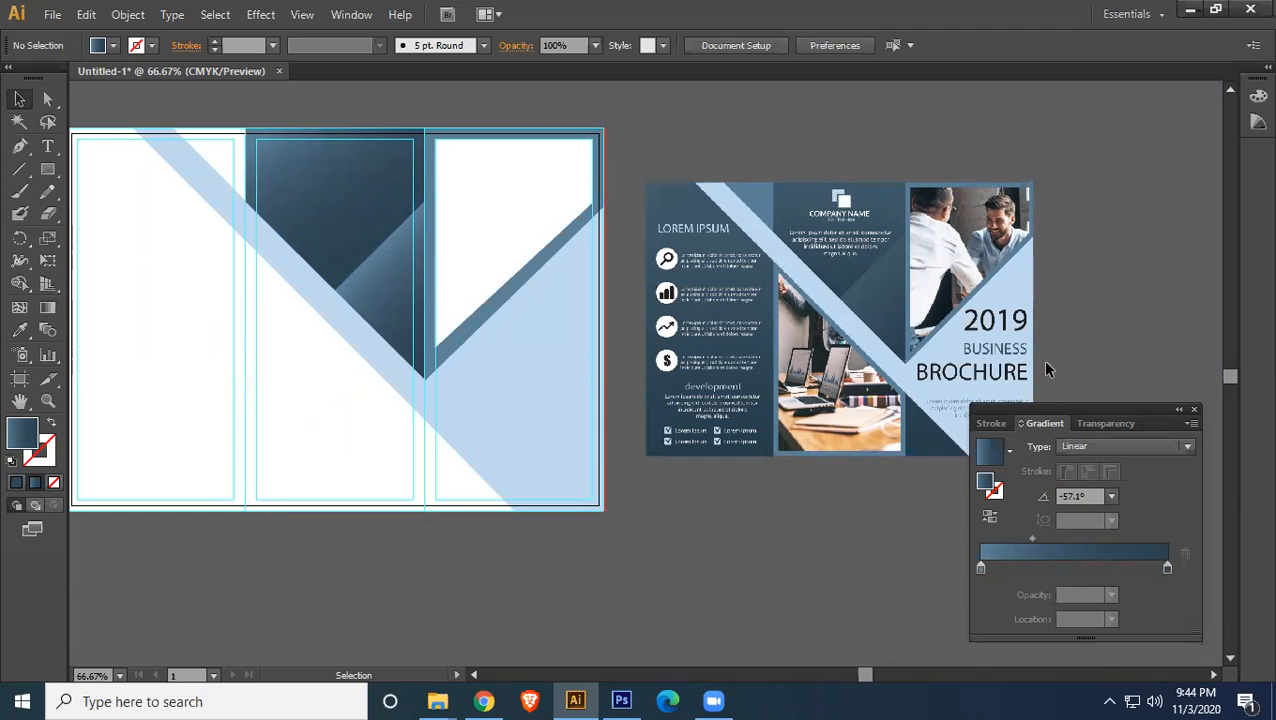
- Fill the small triangle at the left panel's upper right corner with the mid blue sampled from the same triangle in the reference
{"action": "left_click", "coordinate": [209, 152]}
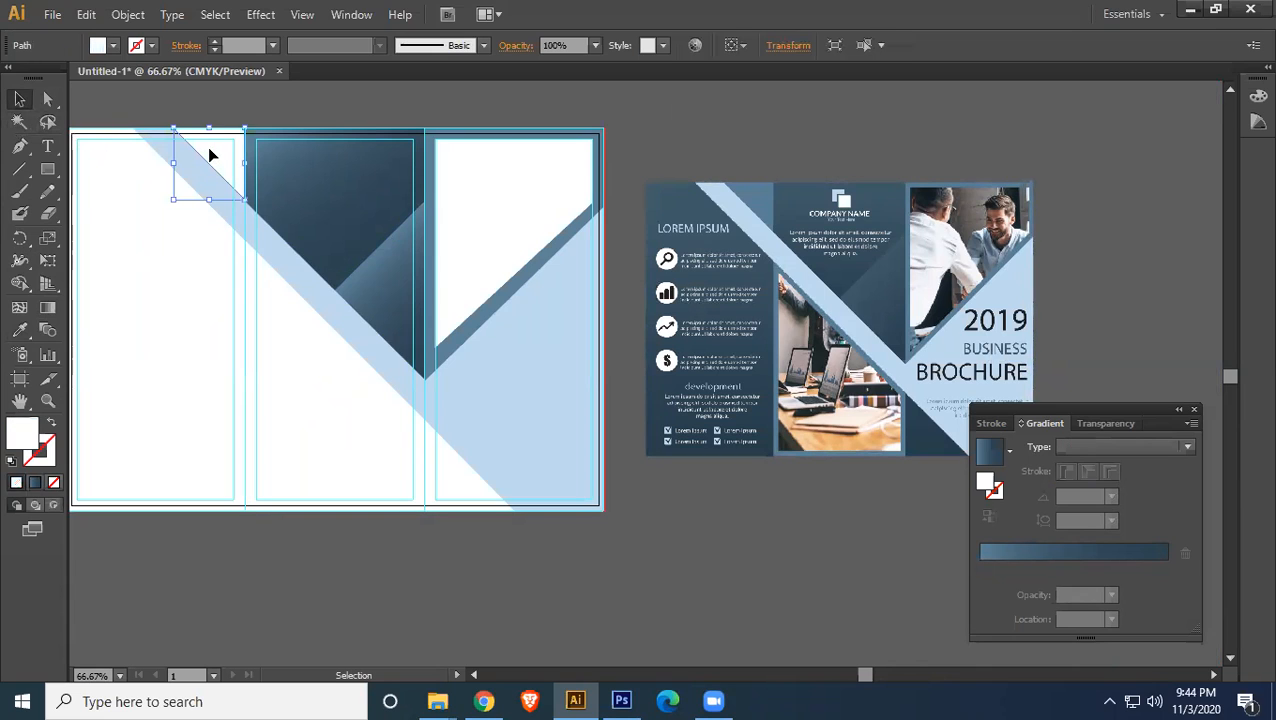
{"action": "key", "text": "i"}
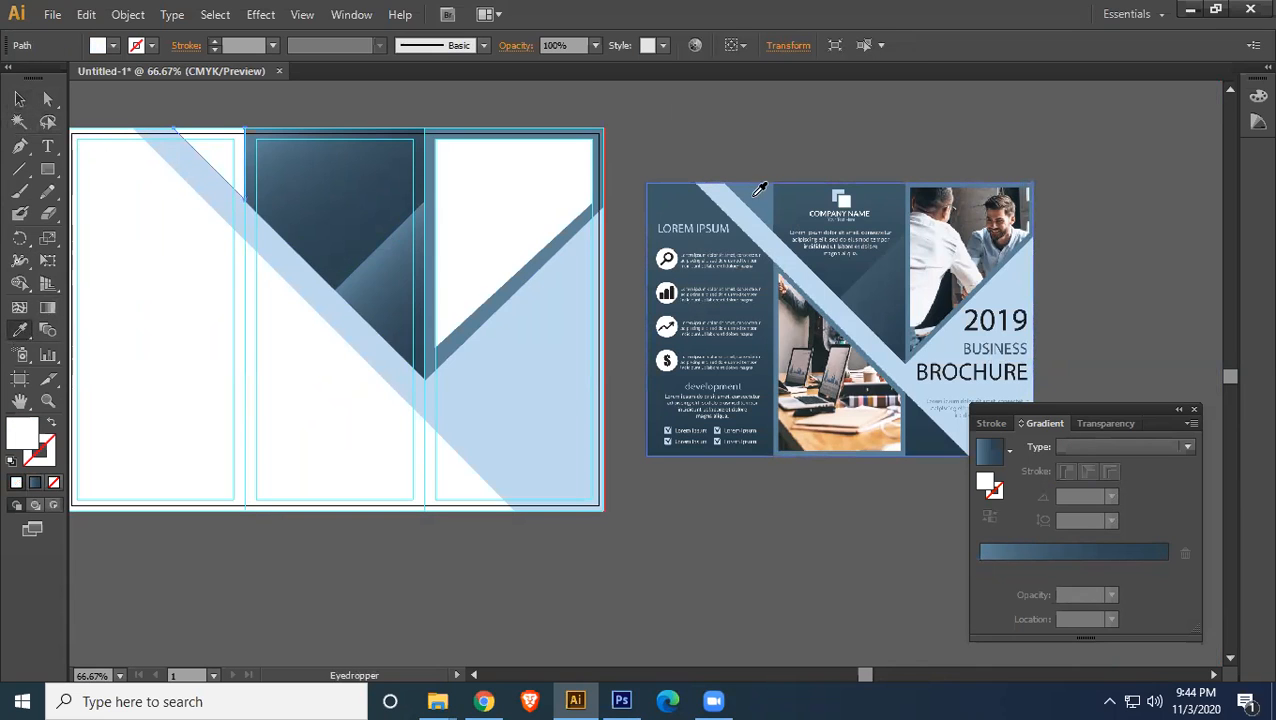
{"action": "left_click", "coordinate": [757, 195]}
{"action": "key", "text": "v"}
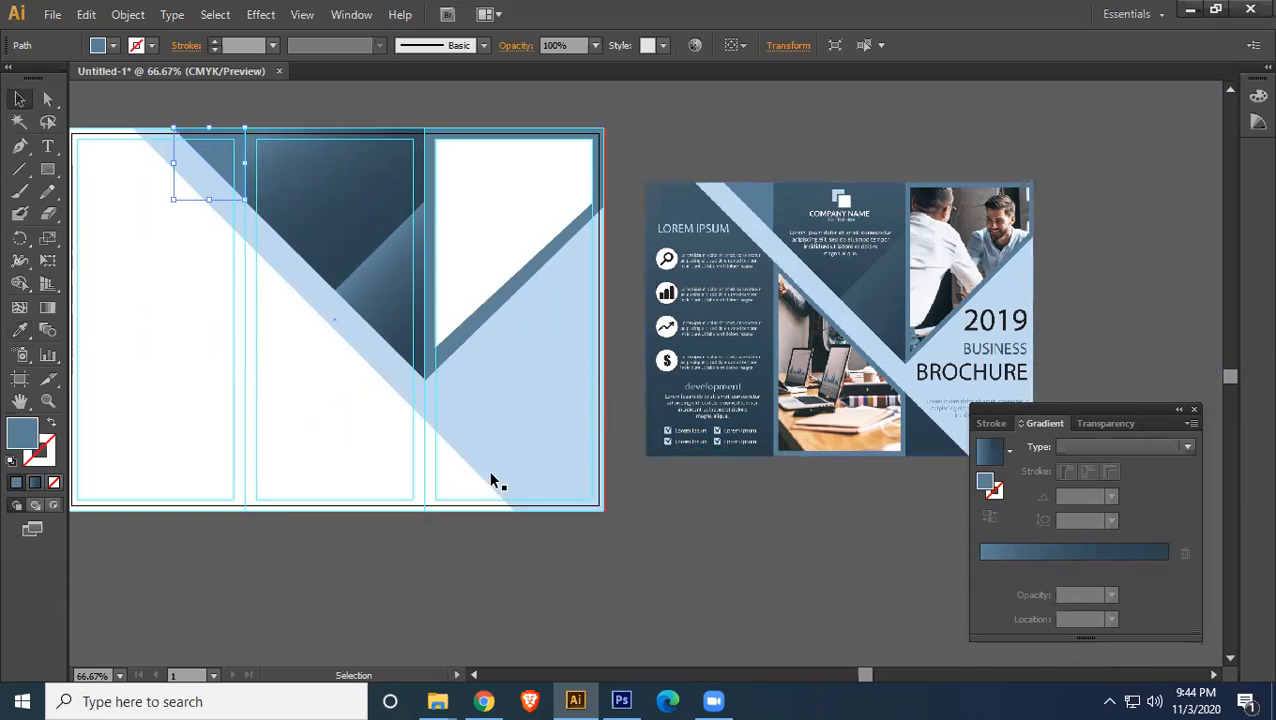
- Fill the small triangle at the right panel's lower left corner with the dark blue sampled from the same spot in the reference
{"action": "left_click", "coordinate": [456, 481]}
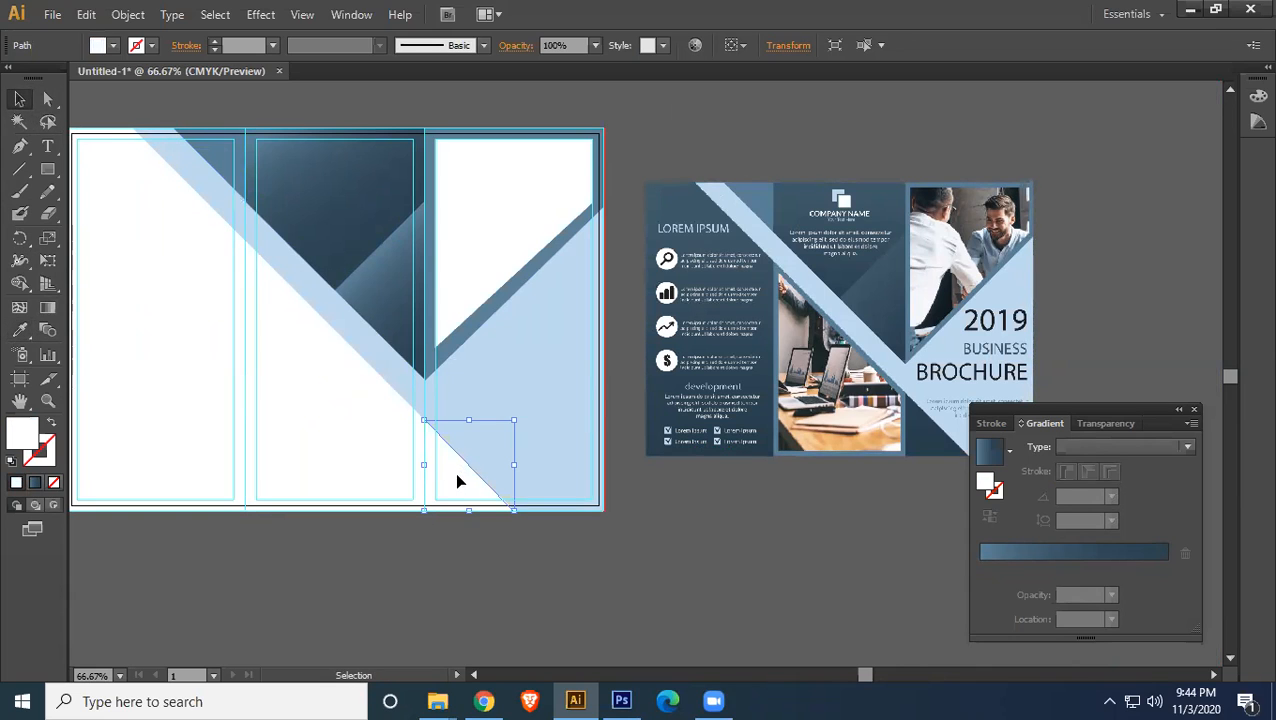
{"action": "key", "text": "i"}
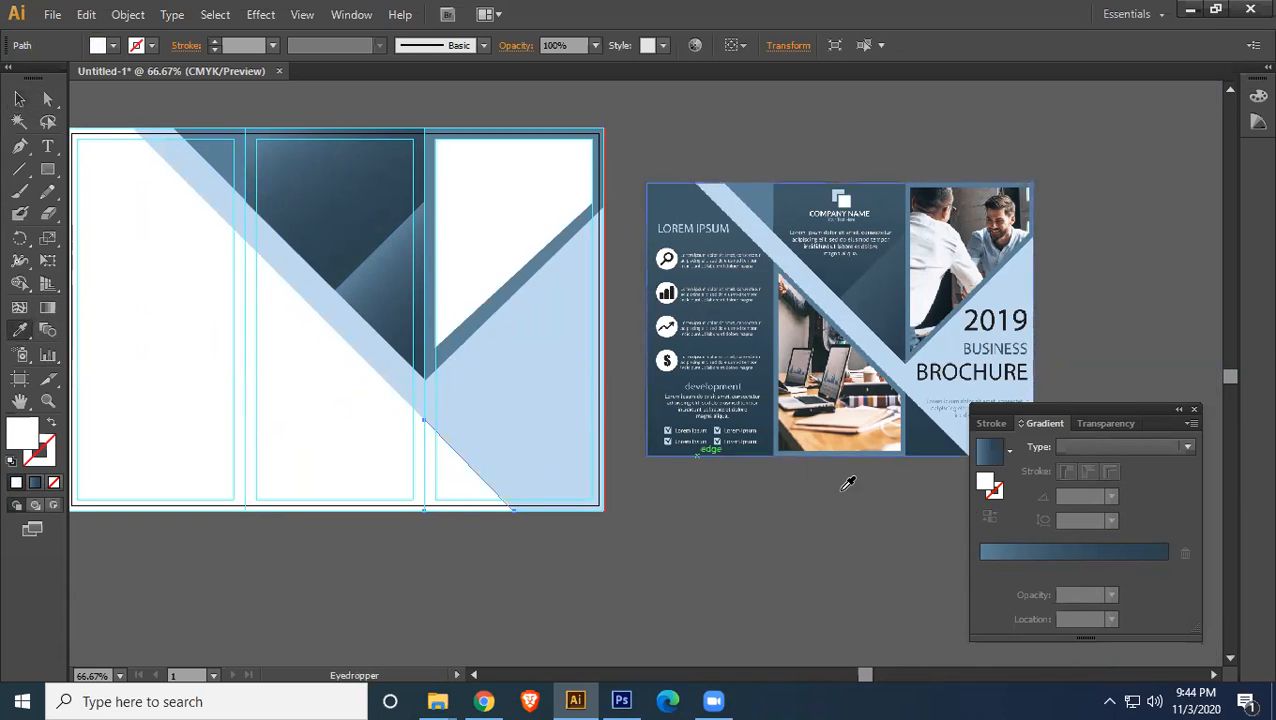
{"action": "left_click", "coordinate": [914, 440]}
{"action": "left_click", "coordinate": [22, 96]}
- Fill the outer lower shape of the middle panel with the mid blue sampled from the same border in the reference
{"action": "left_click", "coordinate": [328, 426]}
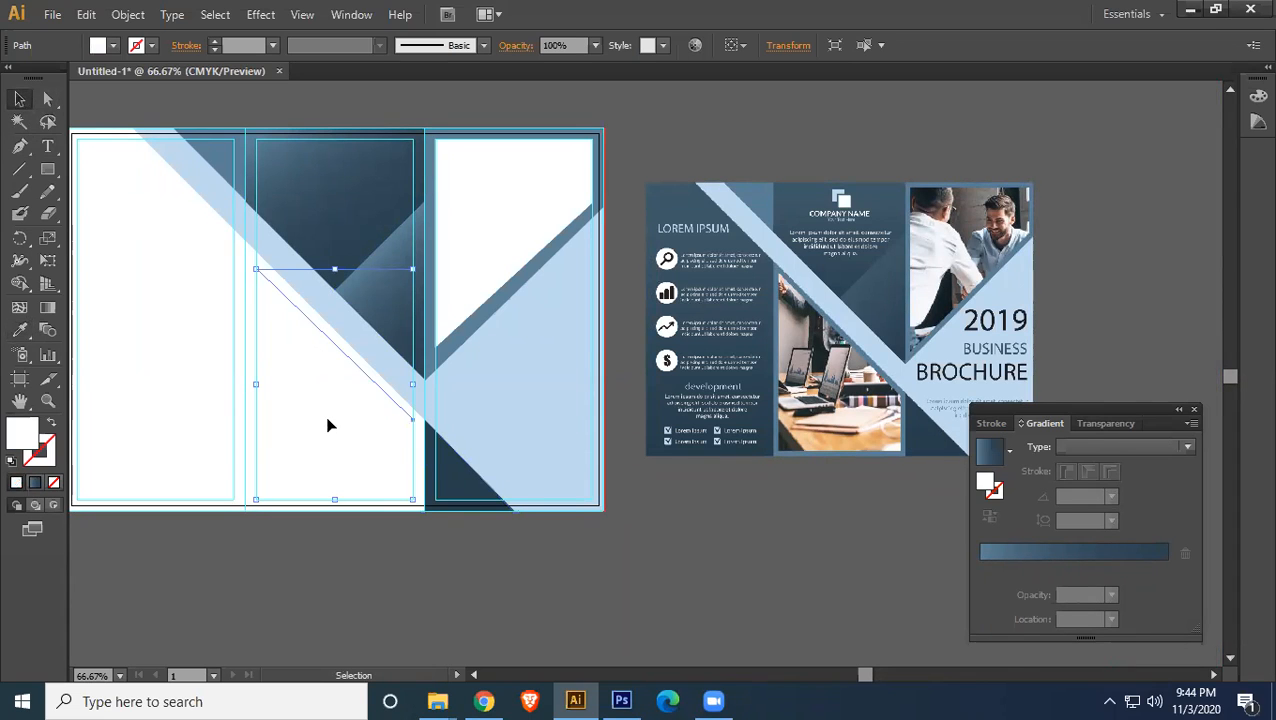
{"action": "left_click", "coordinate": [299, 215]}
{"action": "left_click", "coordinate": [329, 326]}
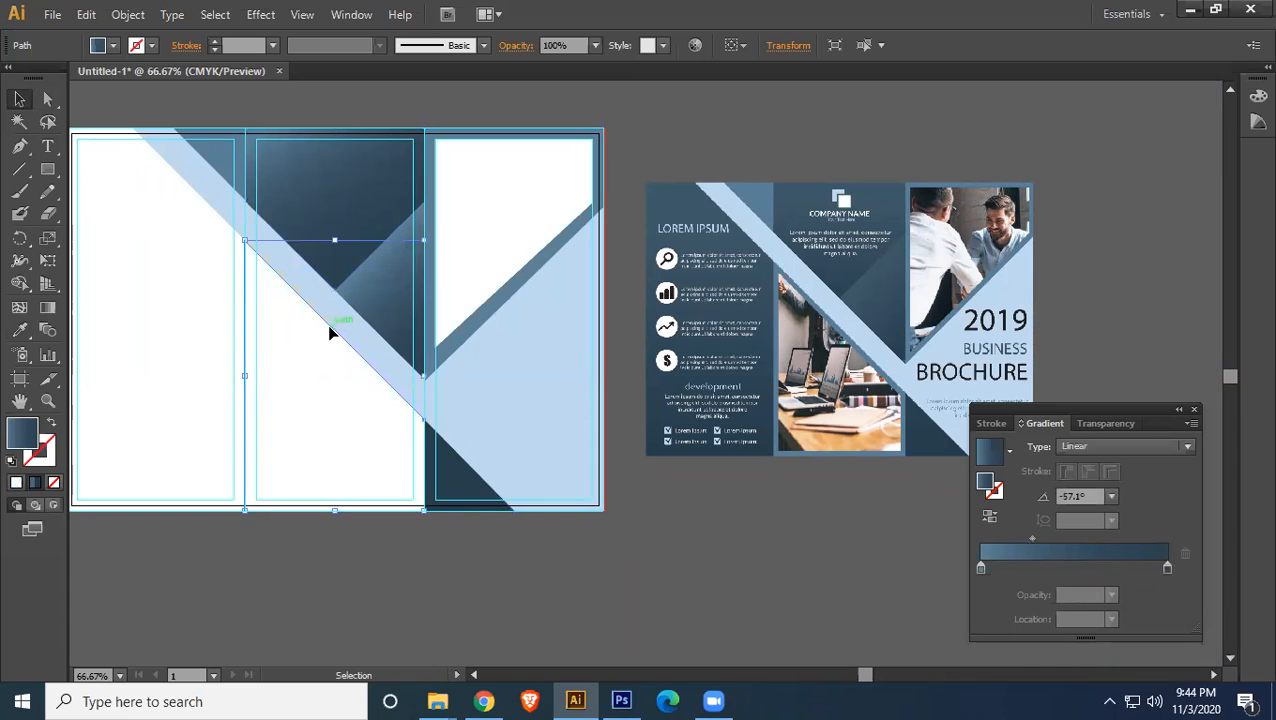
{"action": "left_click", "coordinate": [20, 330]}
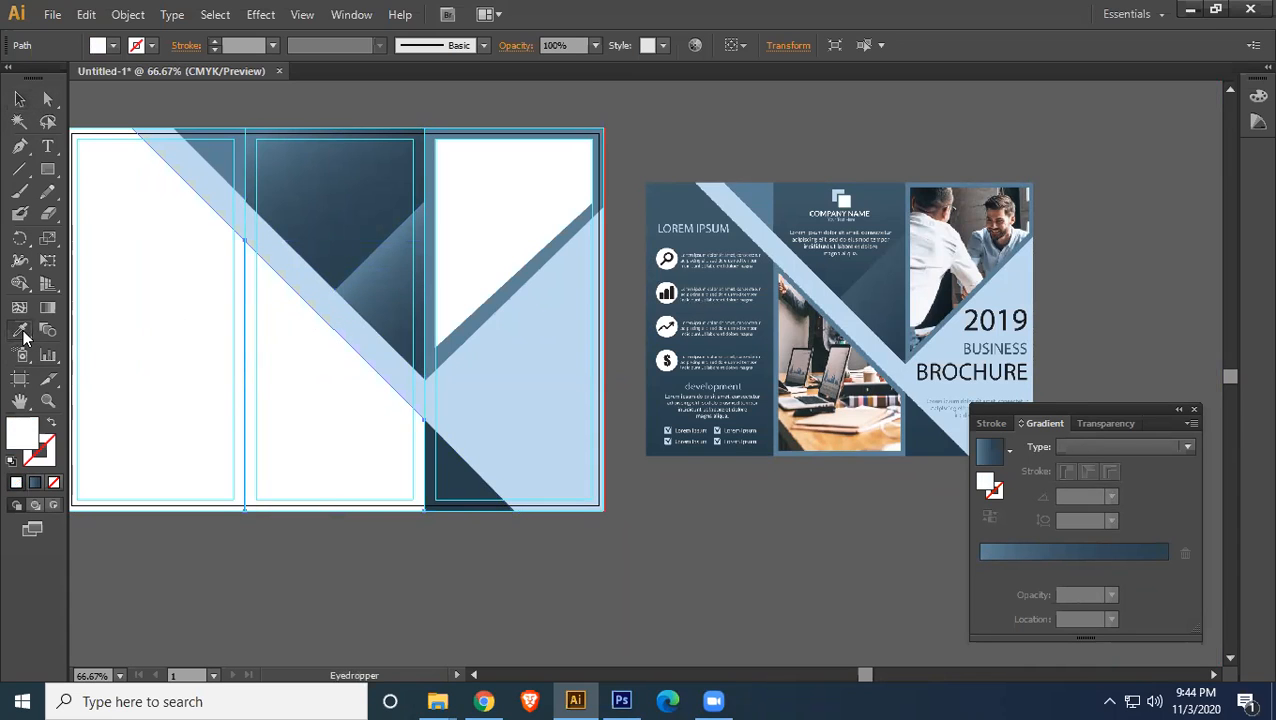
{"action": "left_click", "coordinate": [840, 326]}
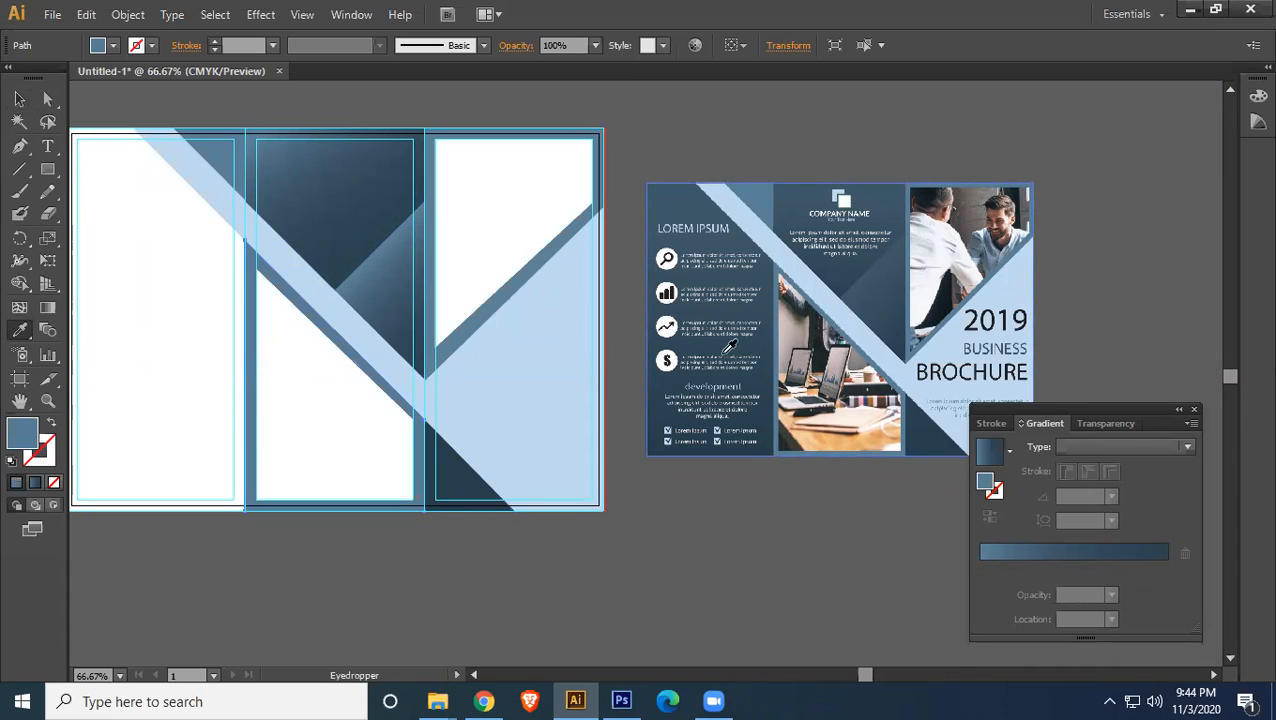
- Fill the left panel's large shape with the blue linear gradient, slanted at about -73°, and deselect it
{"action": "left_click", "coordinate": [20, 98]}
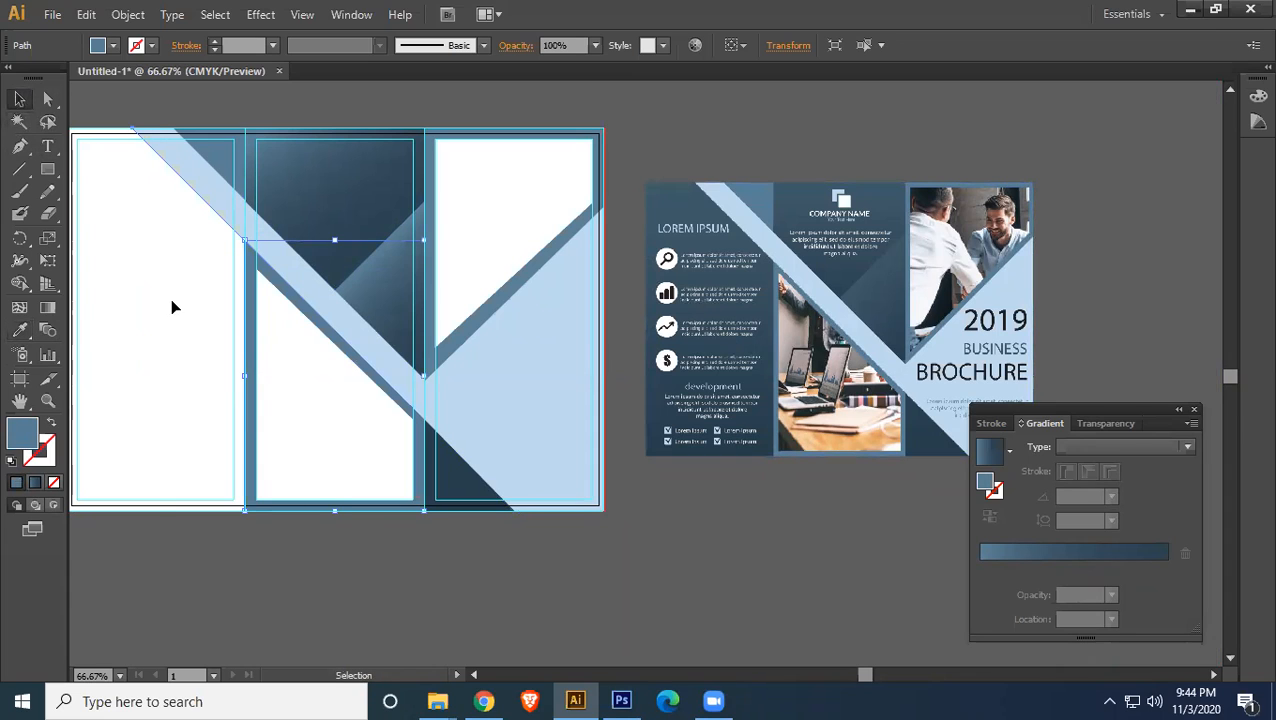
{"action": "left_click", "coordinate": [171, 300]}
{"action": "left_click", "coordinate": [1046, 556]}
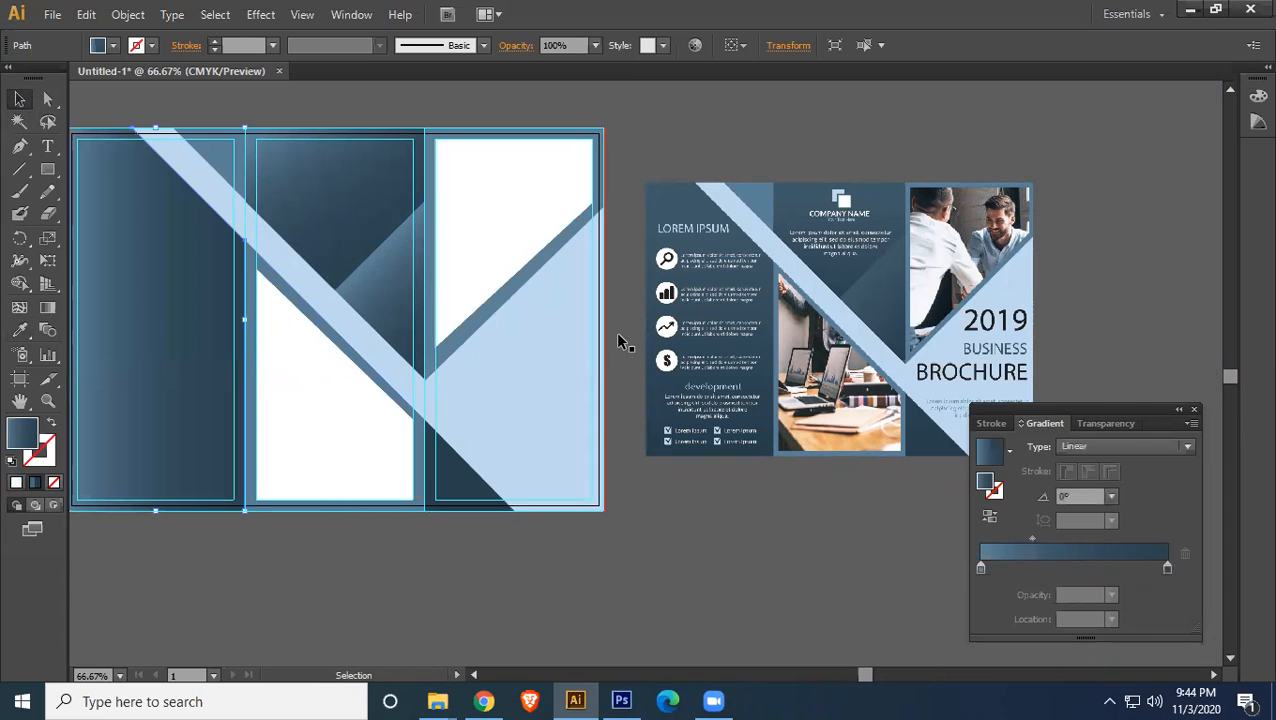
{"action": "left_click", "coordinate": [47, 309]}
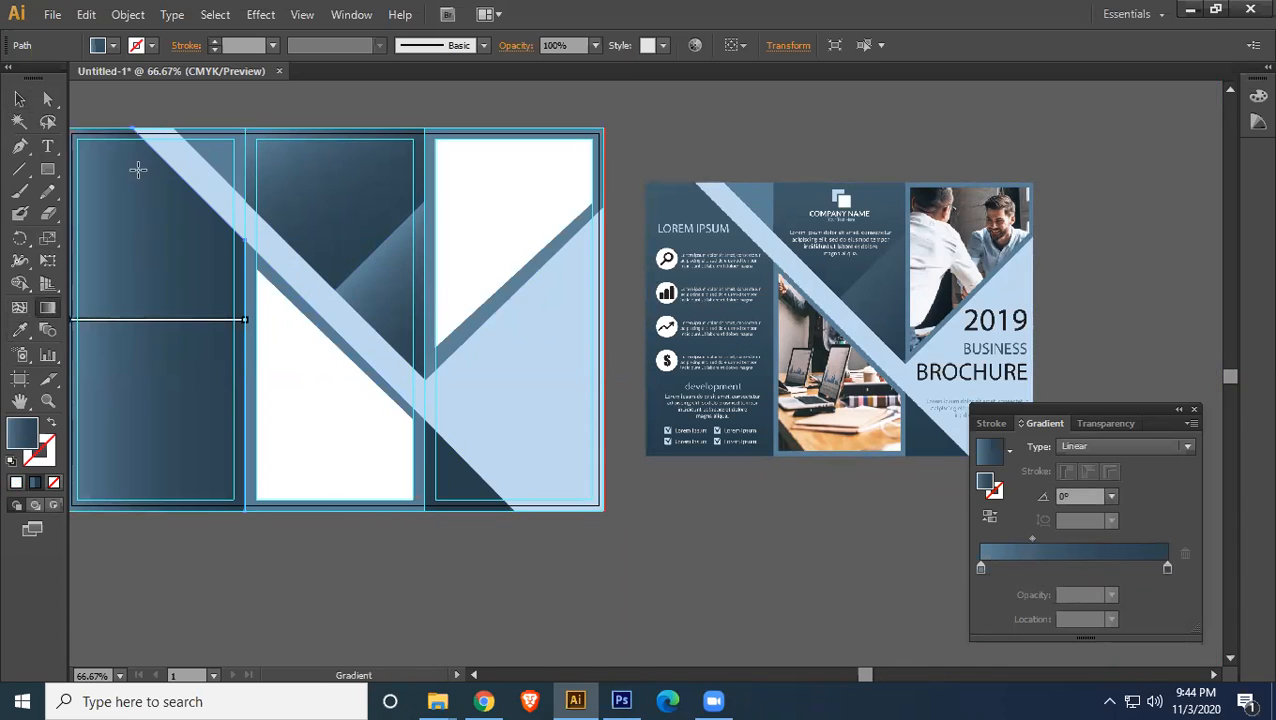
{"action": "mouse_move", "coordinate": [94, 176]}
{"action": "left_mouse_down"}
{"action": "mouse_move", "coordinate": [199, 484]}
{"action": "mouse_move", "coordinate": [190, 504]}
{"action": "left_mouse_up"}
{"action": "left_click", "coordinate": [20, 97]}
{"action": "left_click", "coordinate": [734, 125]}
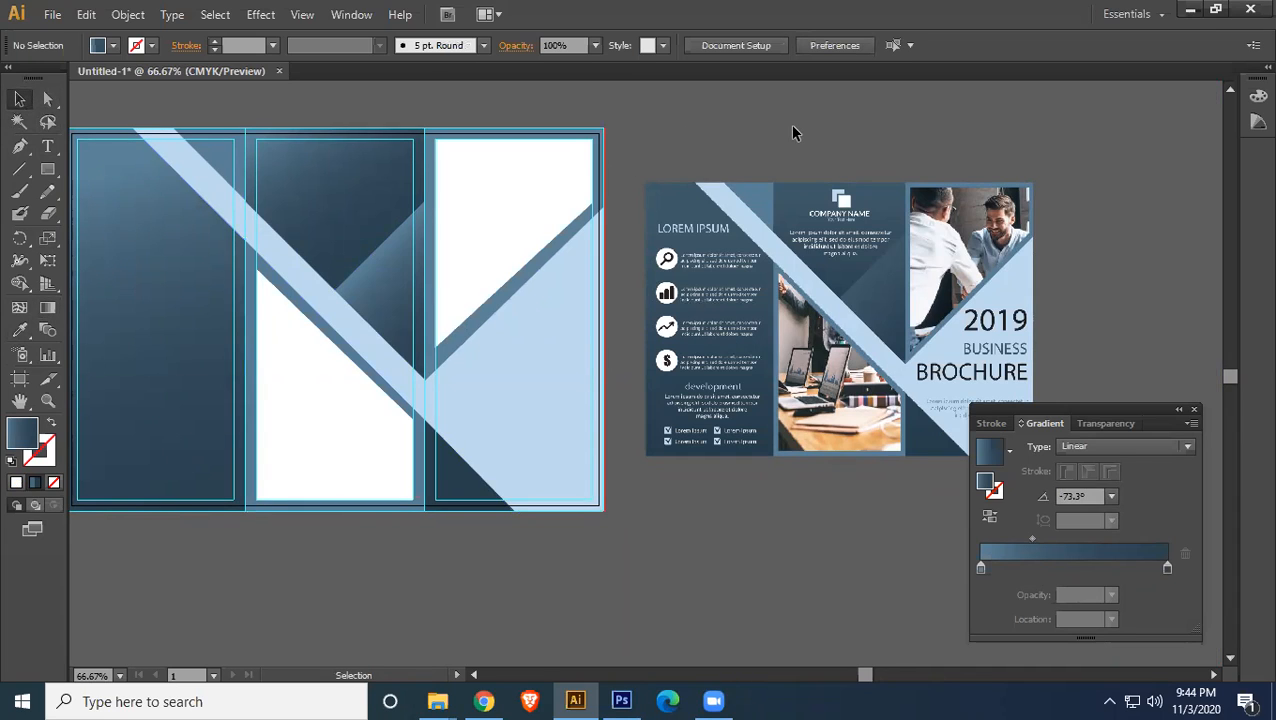
- Redraw the gradient direction across the left panel's large shape at about -69°, and deselect it
{"action": "key", "text": "g"}
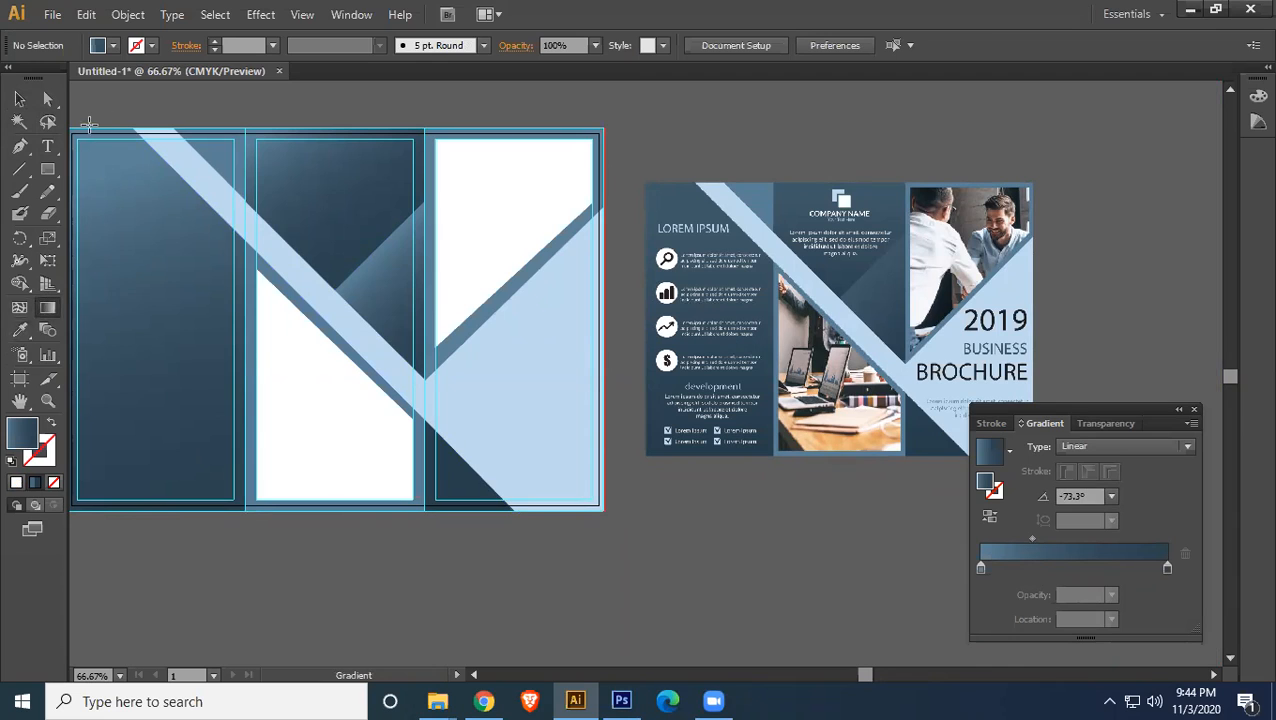
{"action": "left_click_drag", "start_coordinate": [94, 176], "coordinate": [191, 505]}
{"action": "left_click_drag", "start_coordinate": [93, 148], "coordinate": [215, 487]}
{"action": "left_click", "coordinate": [19, 100]}
{"action": "left_click", "coordinate": [689, 151]}
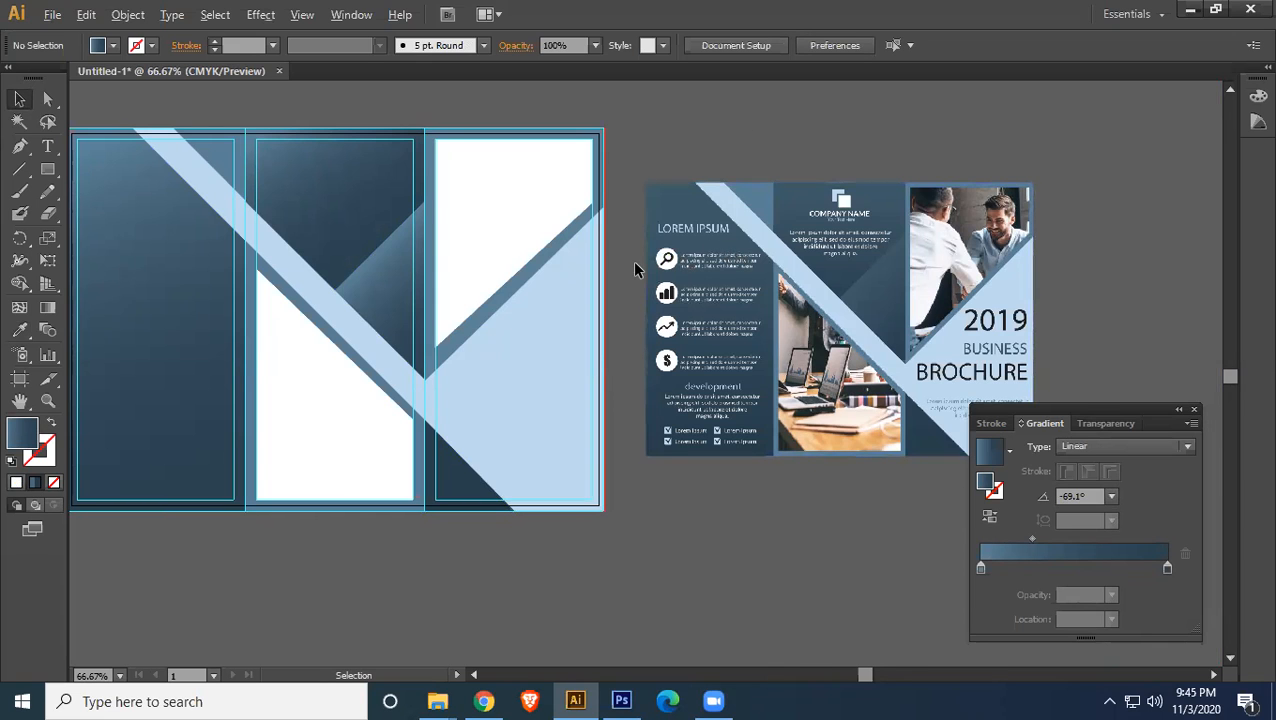
- Close the gradient settings and snap the upper left anchor of the right panel's mid blue frame to the bleed and fold guides
{"action": "scroll", "coordinate": [632, 260], "scroll_direction": "up", "scroll_amount": 3}
{"action": "left_click_drag", "start_coordinate": [521, 262], "coordinate": [826, 362]}
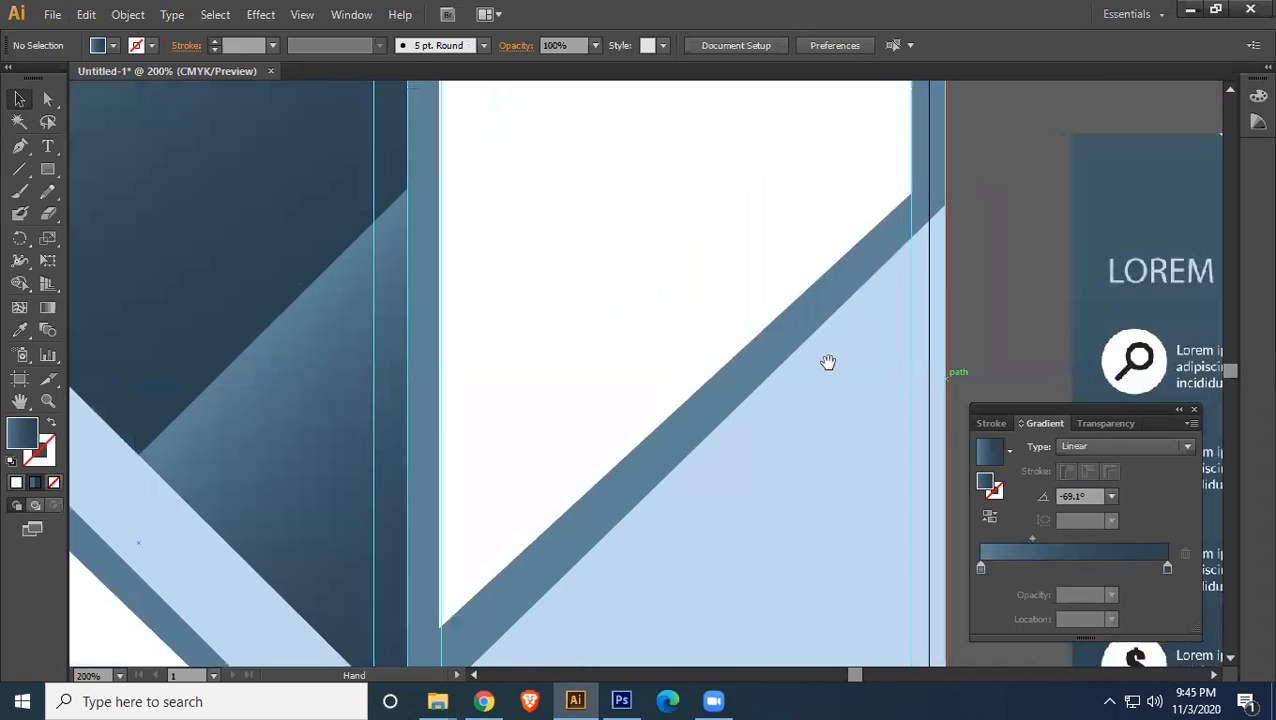
{"action": "left_click", "coordinate": [1193, 410]}
{"action": "left_click_drag", "start_coordinate": [615, 245], "coordinate": [687, 415]}
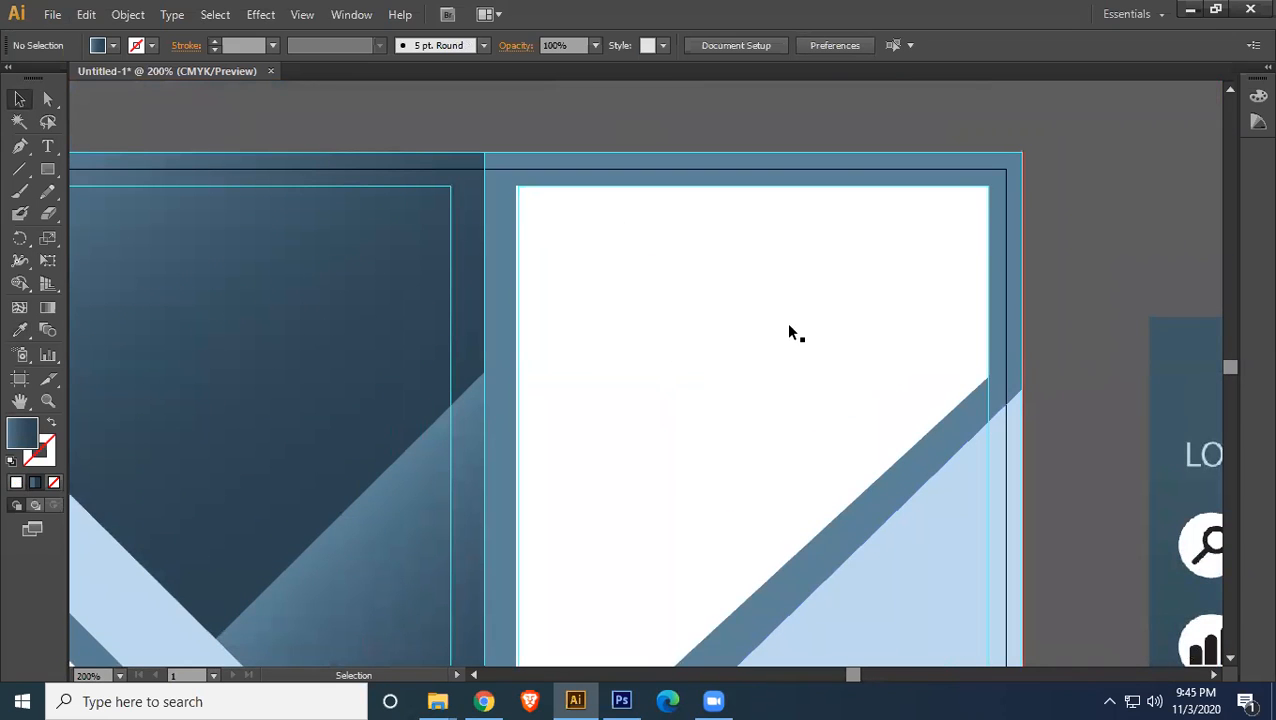
{"action": "scroll", "coordinate": [800, 349], "scroll_direction": "up", "scroll_amount": 1}
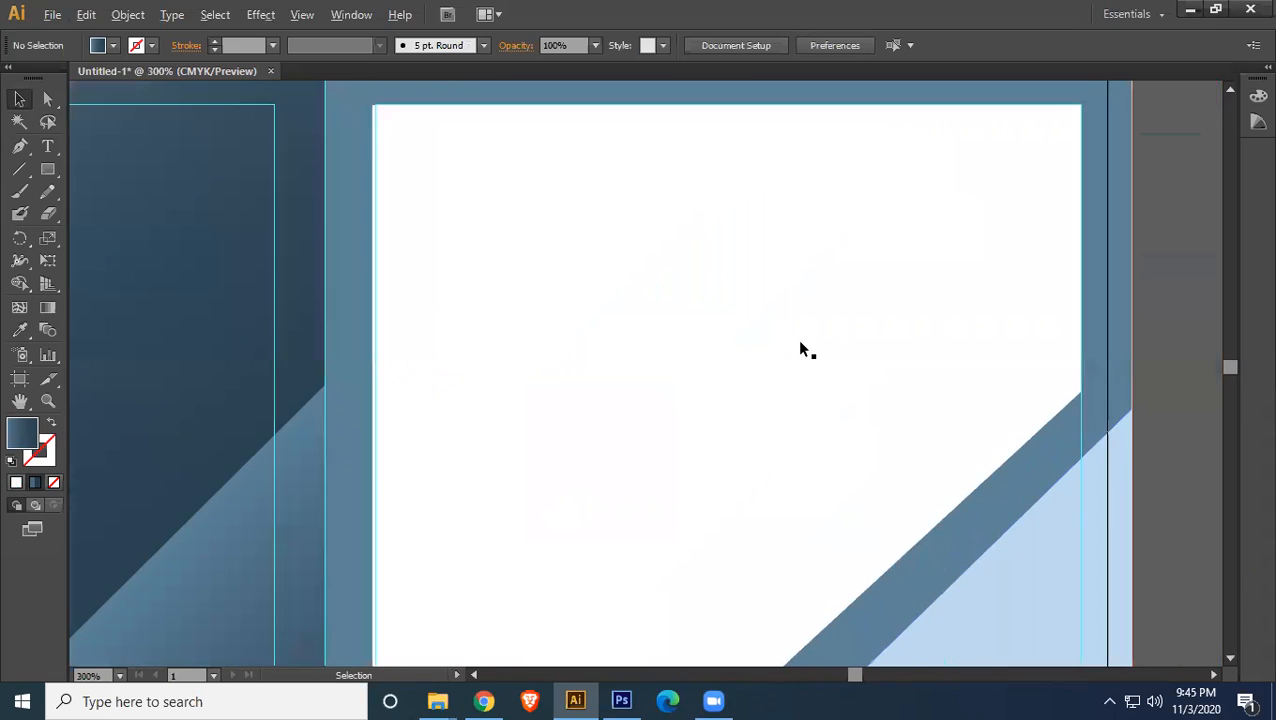
{"action": "left_click_drag", "start_coordinate": [564, 208], "coordinate": [642, 312]}
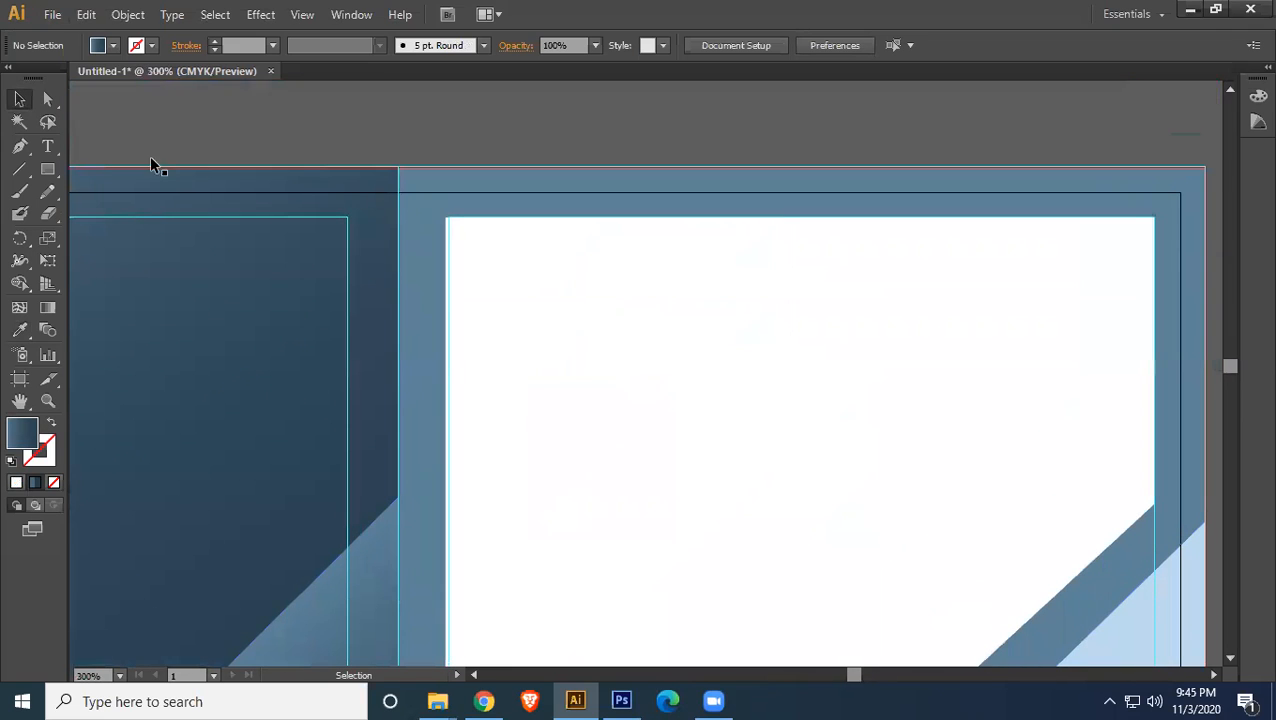
{"action": "left_click", "coordinate": [51, 98]}
{"action": "left_click", "coordinate": [507, 172]}
{"action": "left_click", "coordinate": [453, 255]}
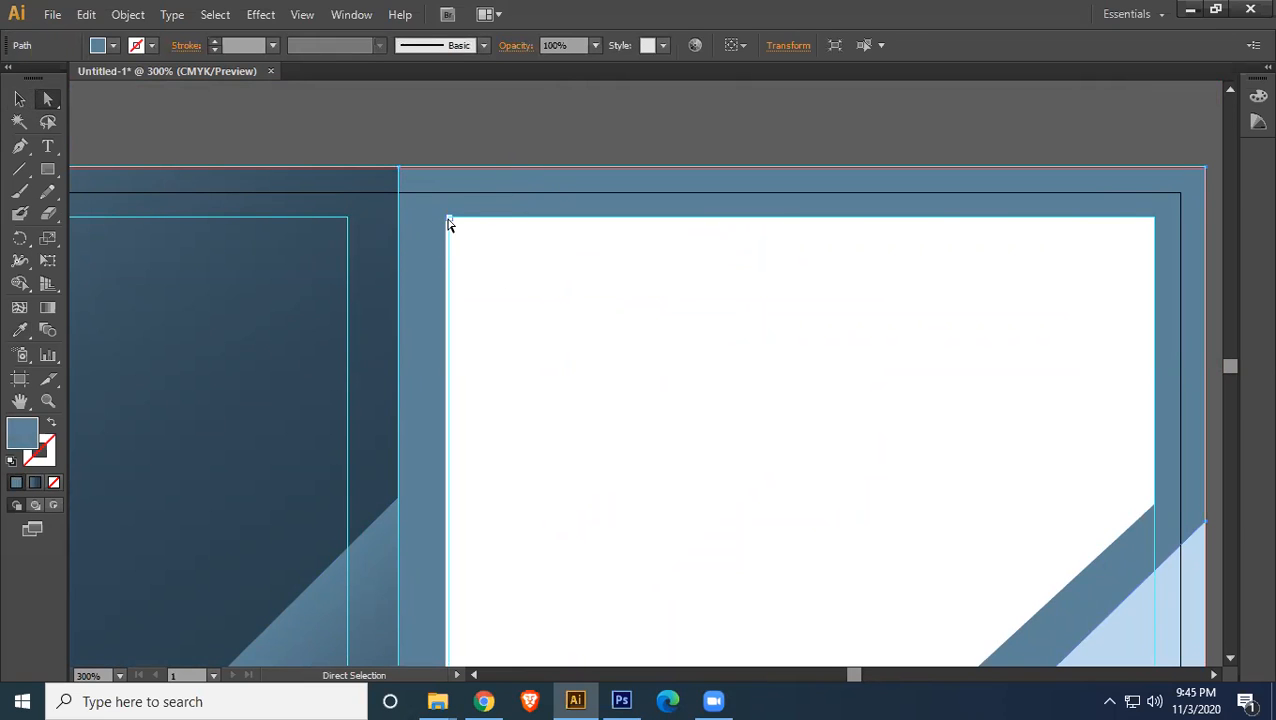
{"action": "left_click_drag", "start_coordinate": [450, 222], "coordinate": [530, 298]}
{"action": "left_click_drag", "start_coordinate": [440, 176], "coordinate": [400, 172]}
- Align the upper right anchor of the right panel's mid blue frame with the bleed corner
{"action": "left_click_drag", "start_coordinate": [864, 237], "coordinate": [487, 316]}
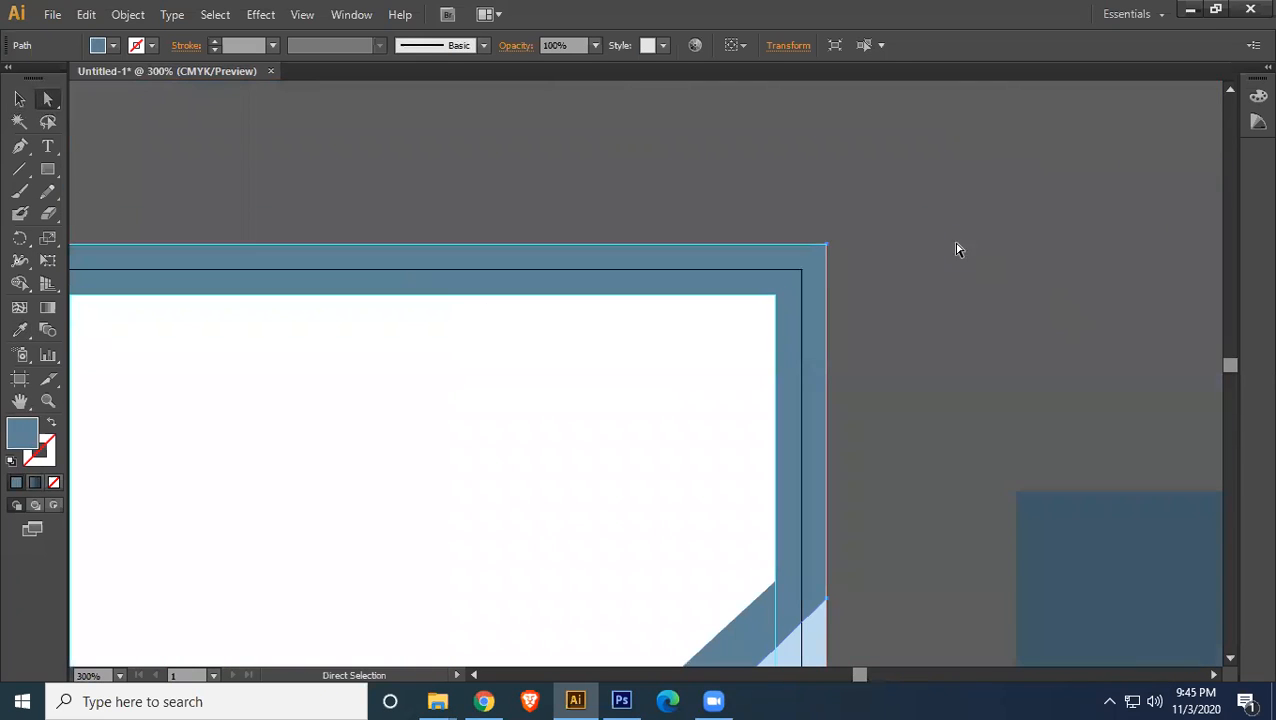
{"action": "left_click", "coordinate": [900, 250]}
{"action": "left_click", "coordinate": [827, 247]}
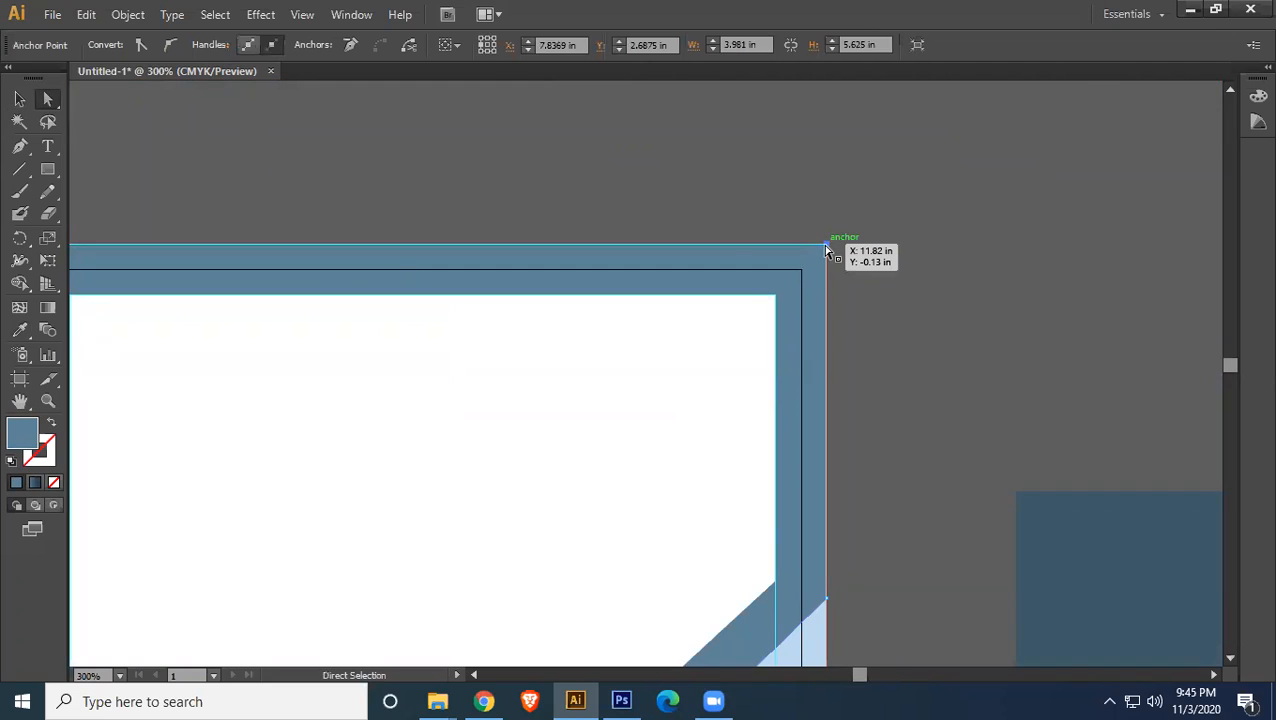
{"action": "mouse_move", "coordinate": [832, 250]}
{"action": "left_mouse_down"}
{"action": "mouse_move", "coordinate": [727, 245]}
{"action": "mouse_move", "coordinate": [827, 245]}
{"action": "left_mouse_up"}
{"action": "left_click", "coordinate": [763, 325]}
- Reposition the mid blue frame so its upper left corner sits at the guide intersection, X 7.8369 in, Y -0.125 in
{"action": "left_click_drag", "start_coordinate": [665, 368], "coordinate": [663, 242]}
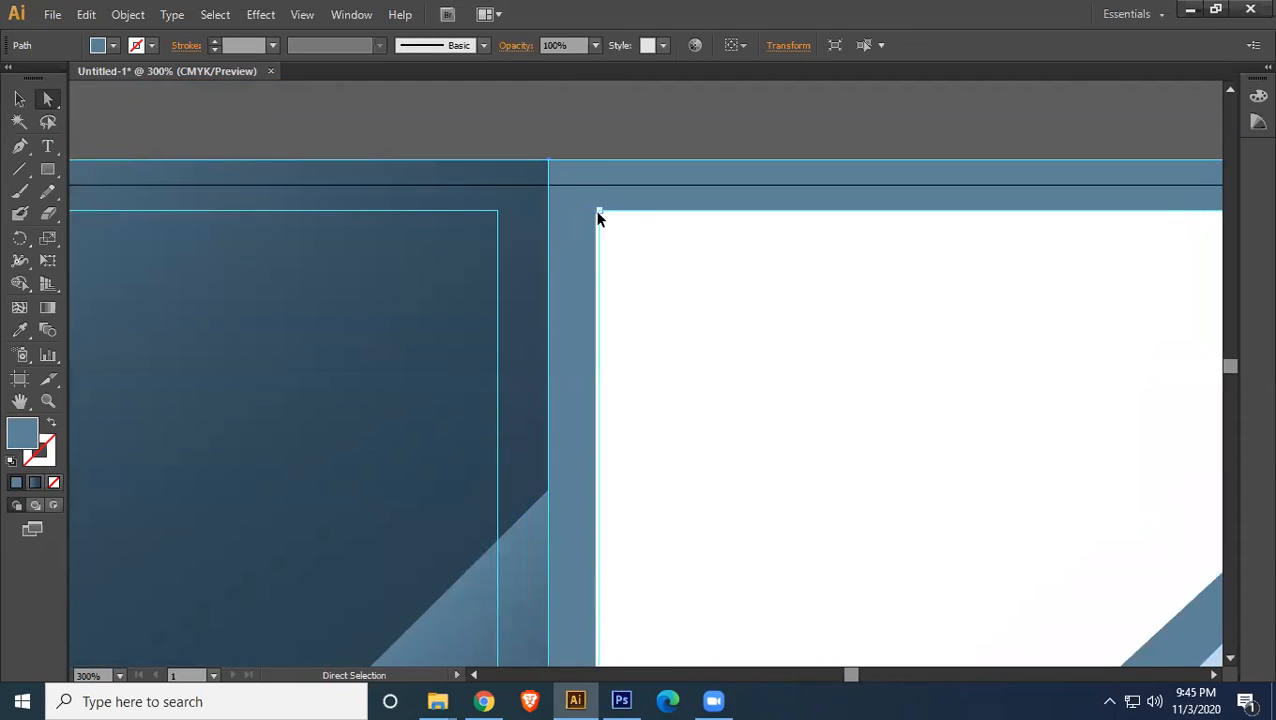
{"action": "left_click_drag", "start_coordinate": [624, 231], "coordinate": [684, 272]}
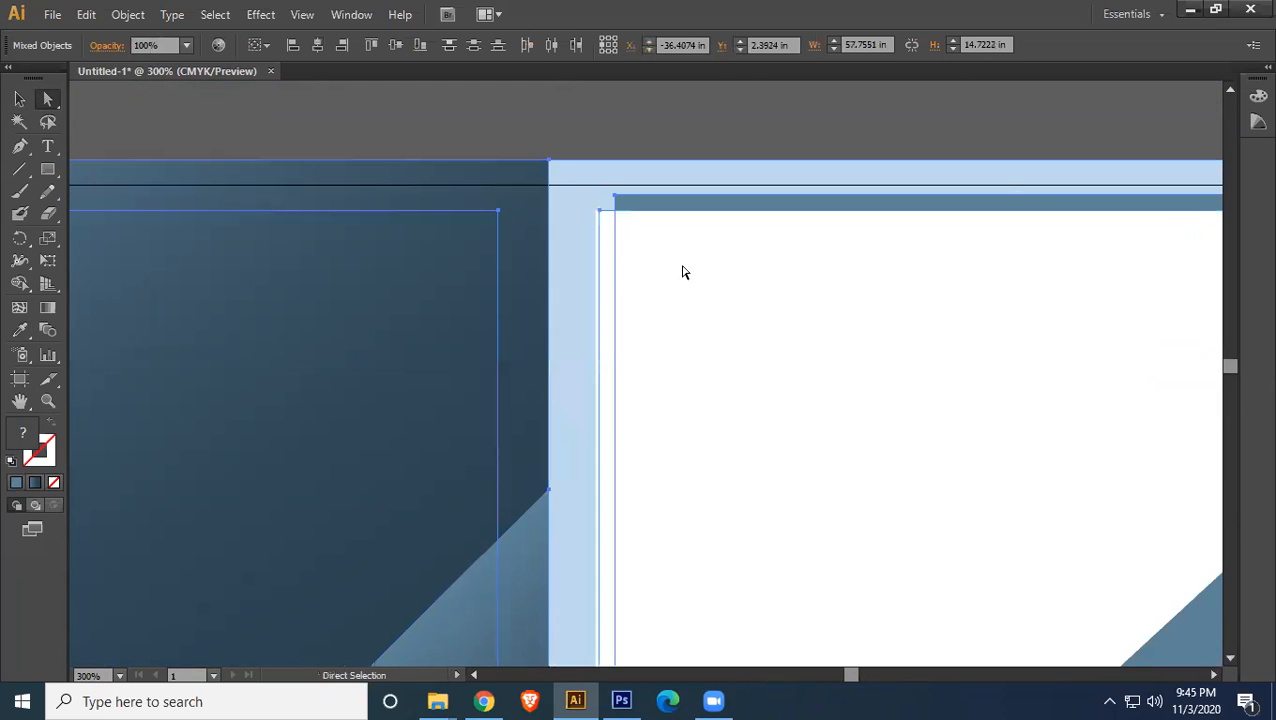
{"action": "left_click", "coordinate": [677, 272]}
{"action": "key", "text": "ctrl"}
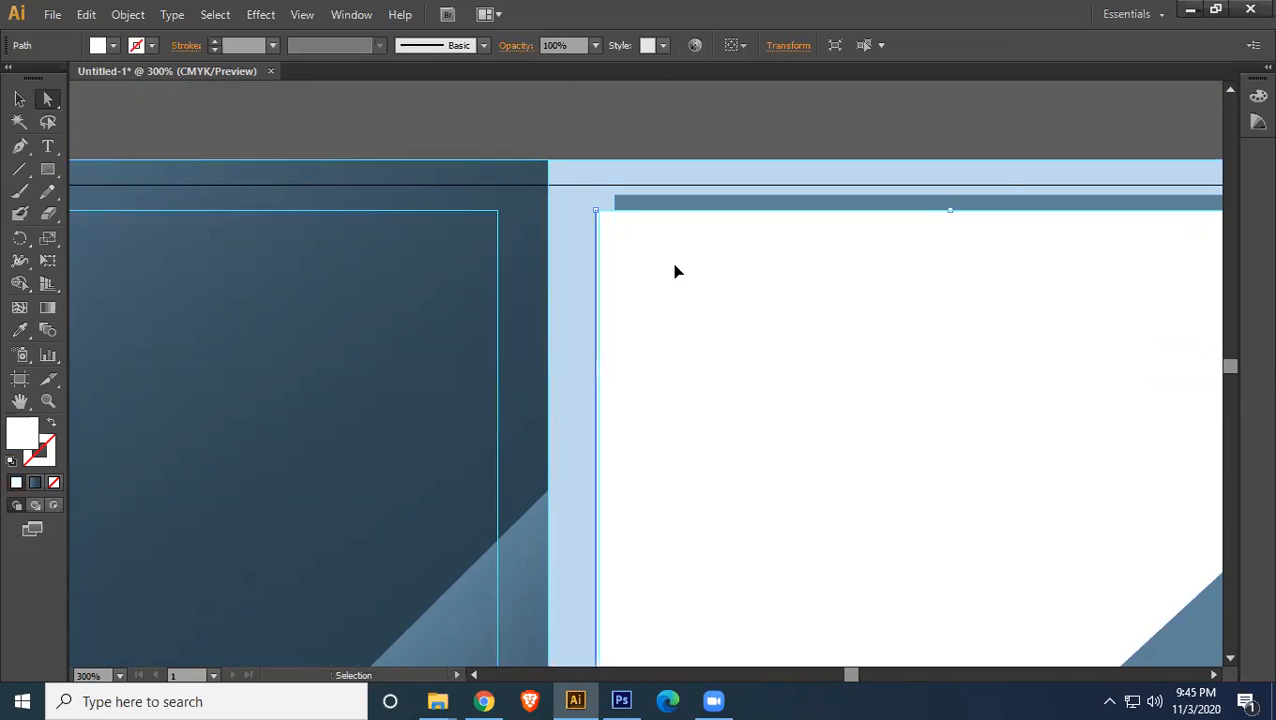
{"action": "left_click", "coordinate": [783, 95]}
{"action": "left_click_drag", "start_coordinate": [627, 197], "coordinate": [545, 154]}
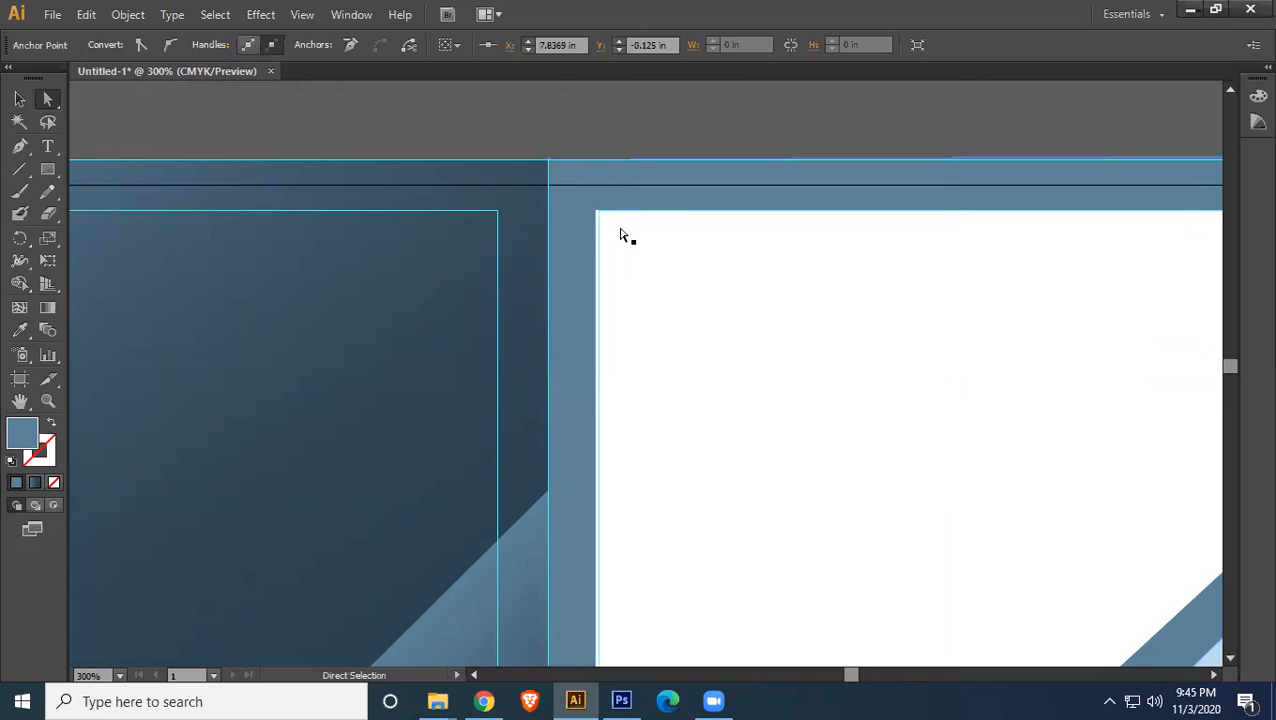
- Snap the white shape's upper left anchor to the margin guides and the mid blue frame's upper right anchor to the bleed corner
{"action": "left_click", "coordinate": [598, 216]}
{"action": "mouse_move", "coordinate": [598, 216]}
{"action": "left_mouse_down"}
{"action": "mouse_move", "coordinate": [616, 220]}
{"action": "mouse_move", "coordinate": [598, 217]}
{"action": "left_mouse_up"}
{"action": "left_click_drag", "start_coordinate": [863, 318], "coordinate": [398, 307]}
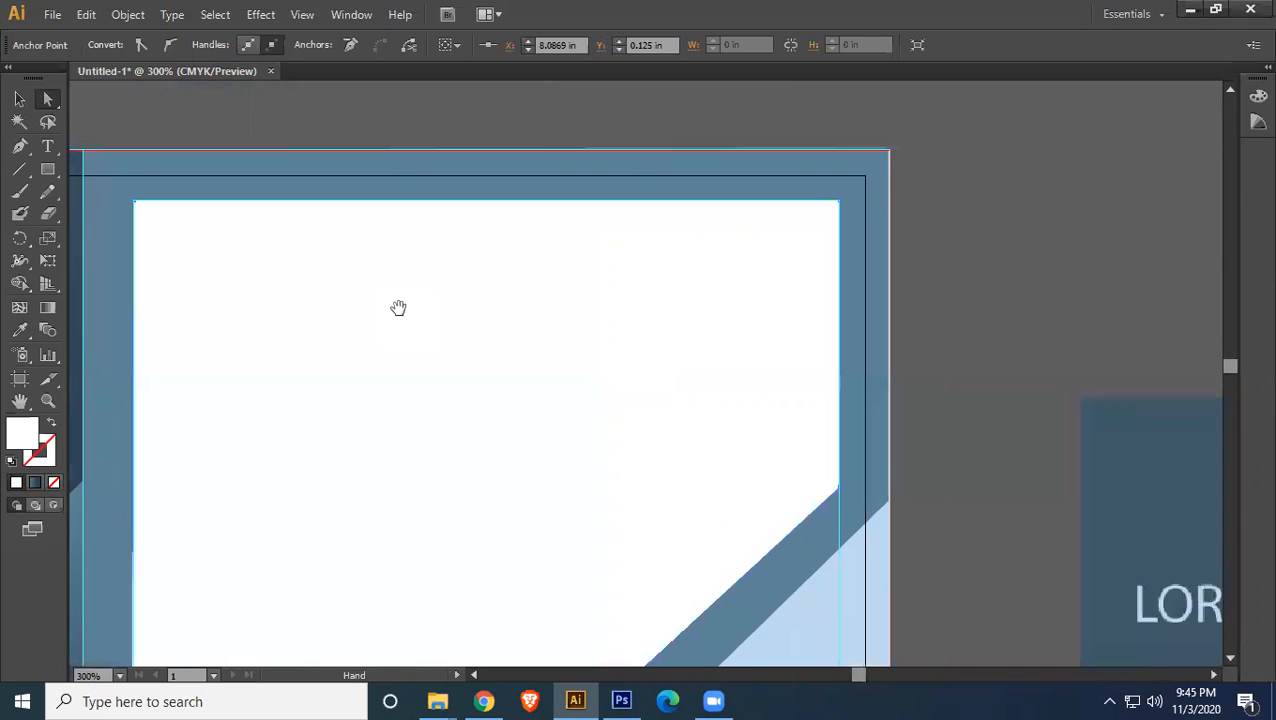
{"action": "left_click", "coordinate": [890, 150]}
{"action": "left_click_drag", "start_coordinate": [890, 152], "coordinate": [890, 153]}
- Snap the mid blue frame's lower right anchor to the bleed edge at X 11.8179 in, Y 1.6157 in
{"action": "left_click_drag", "start_coordinate": [419, 277], "coordinate": [467, 140]}
{"action": "left_click_drag", "start_coordinate": [621, 336], "coordinate": [608, 221]}
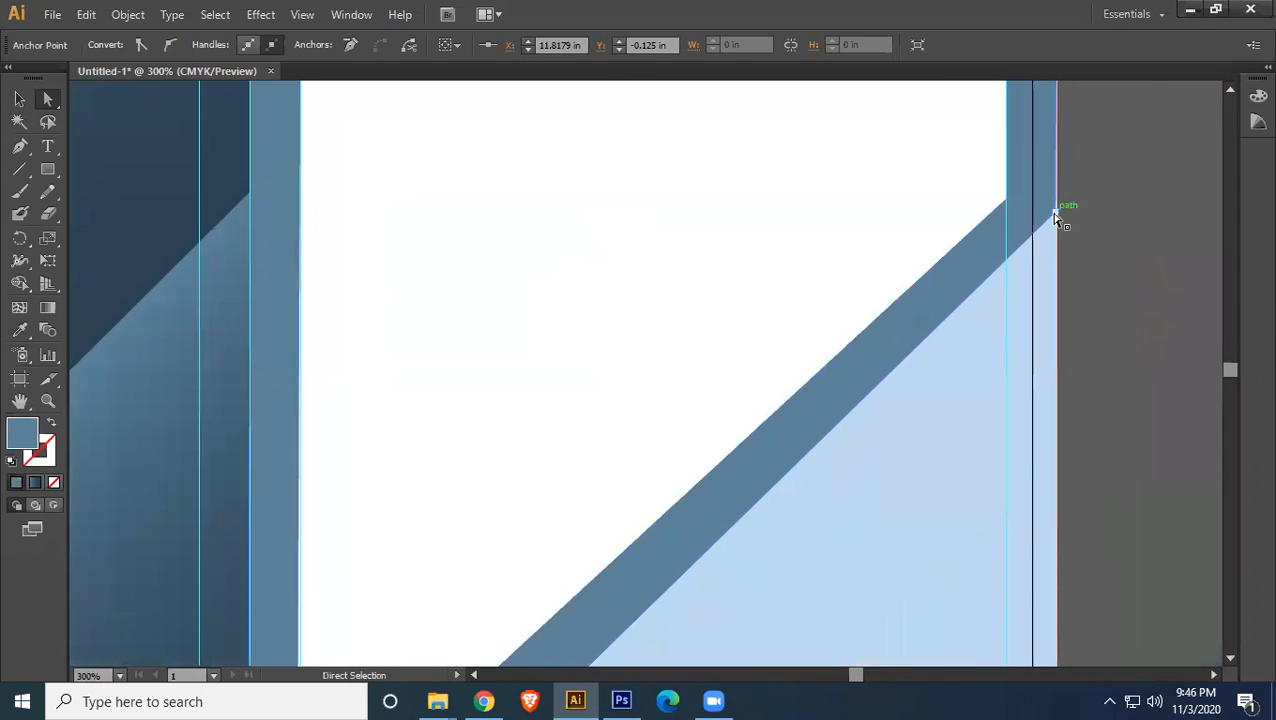
{"action": "mouse_move", "coordinate": [1056, 212]}
{"action": "left_mouse_down"}
{"action": "mouse_move", "coordinate": [1030, 245]}
{"action": "mouse_move", "coordinate": [1025, 219]}
{"action": "mouse_move", "coordinate": [1056, 213]}
{"action": "left_mouse_up"}
- Move the white shape's lowest anchor onto the margin guide at X 8.0869 in, Y 4.8378 in, and deselect it
{"action": "left_click_drag", "start_coordinate": [792, 336], "coordinate": [548, 349]}
{"action": "left_click_drag", "start_coordinate": [843, 284], "coordinate": [837, 320]}
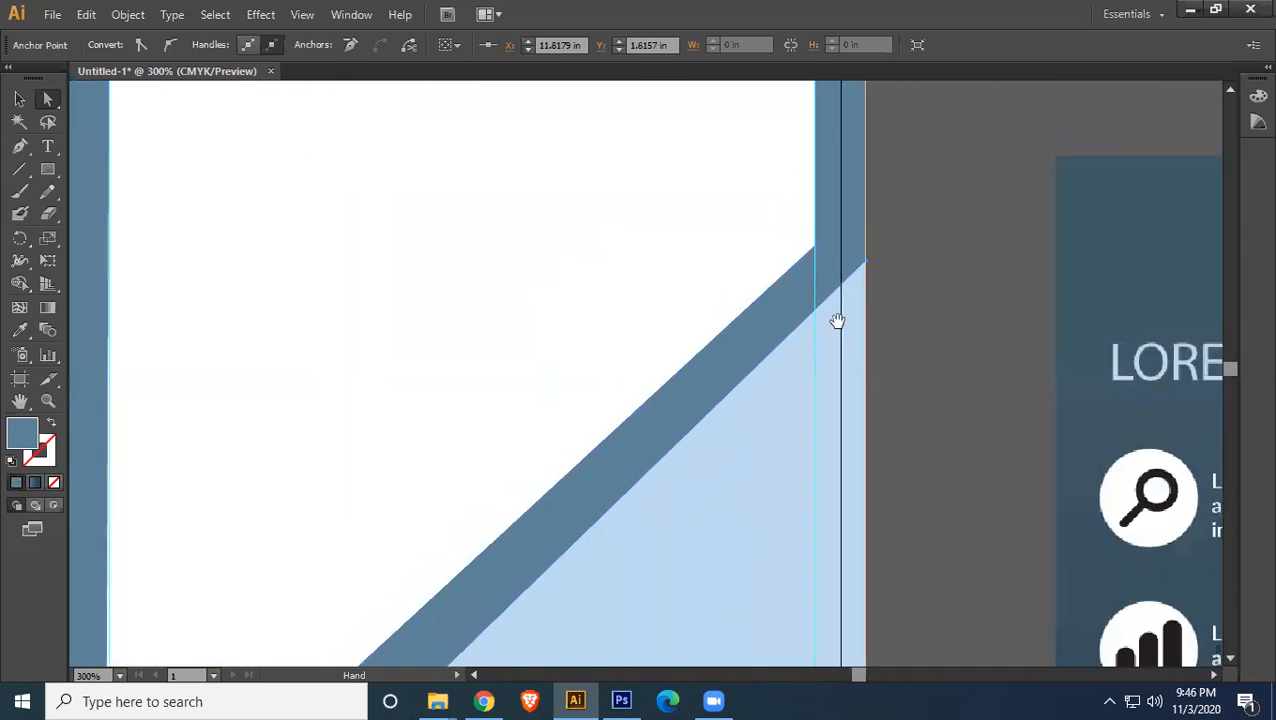
{"action": "left_click_drag", "start_coordinate": [462, 409], "coordinate": [623, 201]}
{"action": "scroll", "coordinate": [700, 380], "scroll_direction": "down", "scroll_amount": 2}
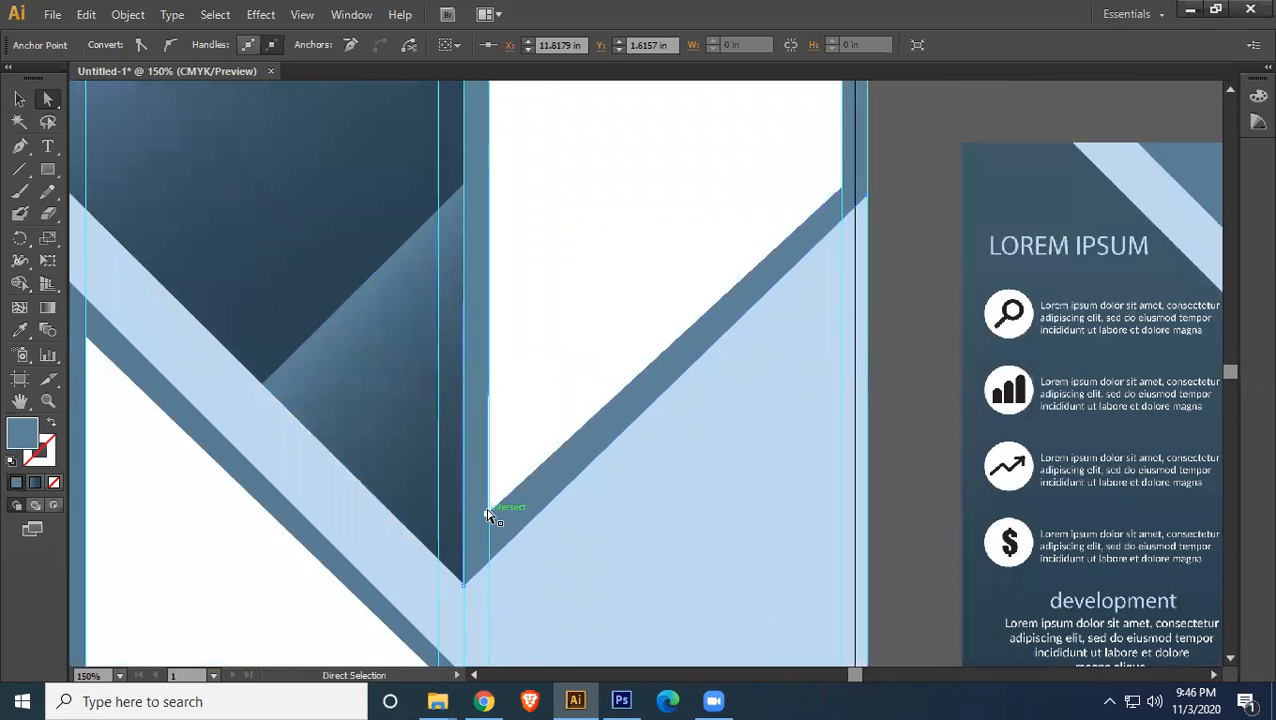
{"action": "left_click", "coordinate": [490, 517]}
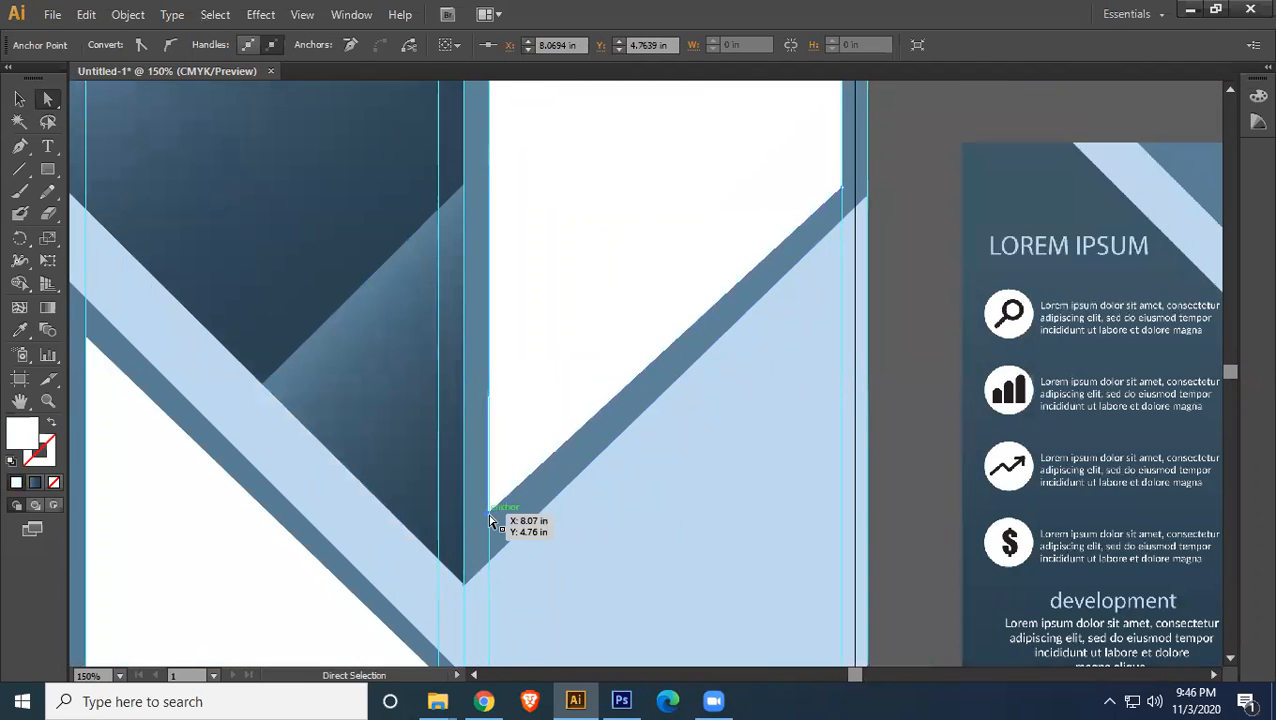
{"action": "left_click_drag", "start_coordinate": [486, 519], "coordinate": [490, 527]}
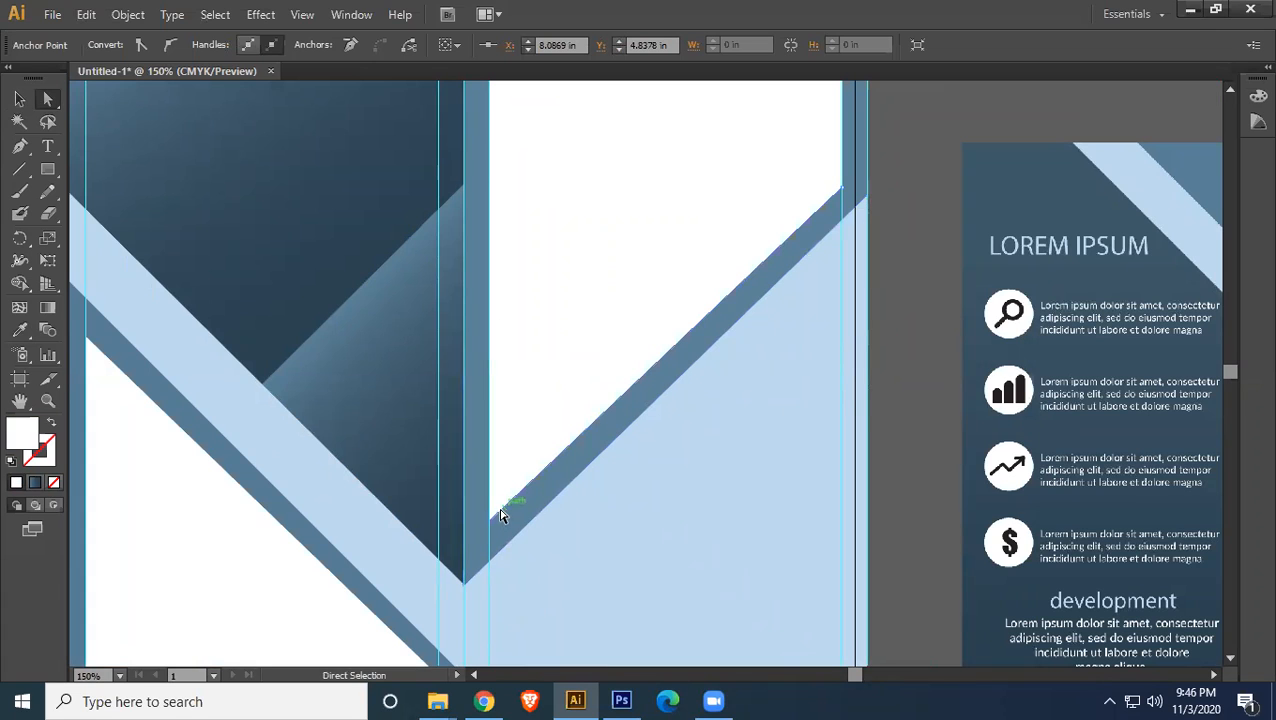
{"action": "left_click", "coordinate": [925, 270]}
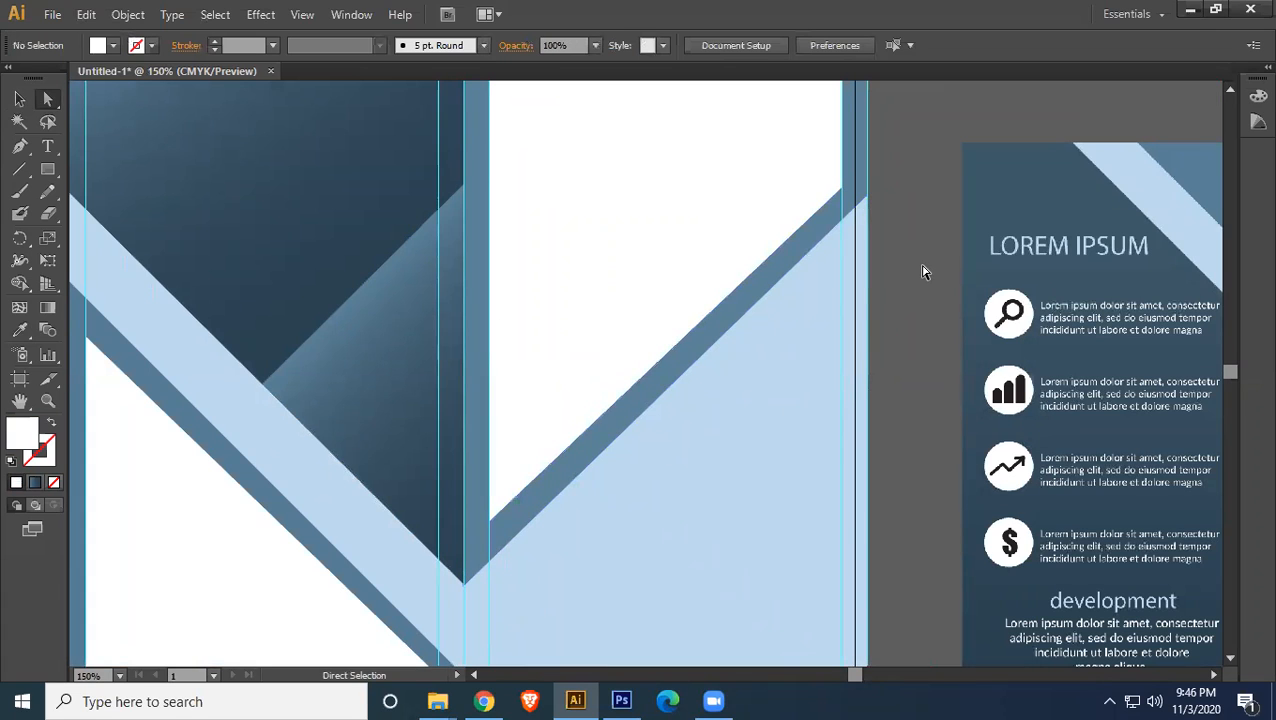
- Snap the mid blue frame's lowest anchor to the tip of the middle panel's dark triangle on the fold guide
{"action": "scroll", "coordinate": [692, 242], "scroll_direction": "up", "scroll_amount": 3}
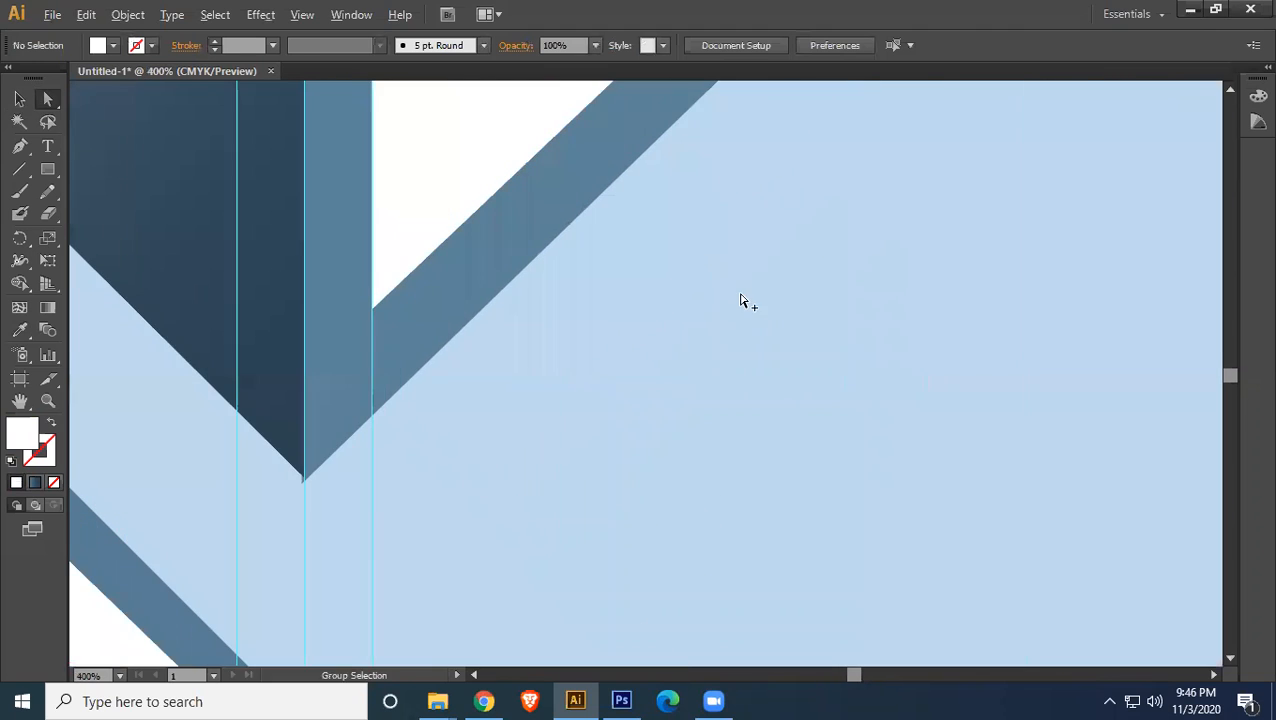
{"action": "scroll", "coordinate": [518, 350], "scroll_direction": "left", "scroll_amount": 3}
{"action": "scroll", "coordinate": [453, 362], "scroll_direction": "up", "scroll_amount": 5}
{"action": "left_click_drag", "start_coordinate": [453, 362], "coordinate": [1193, 453]}
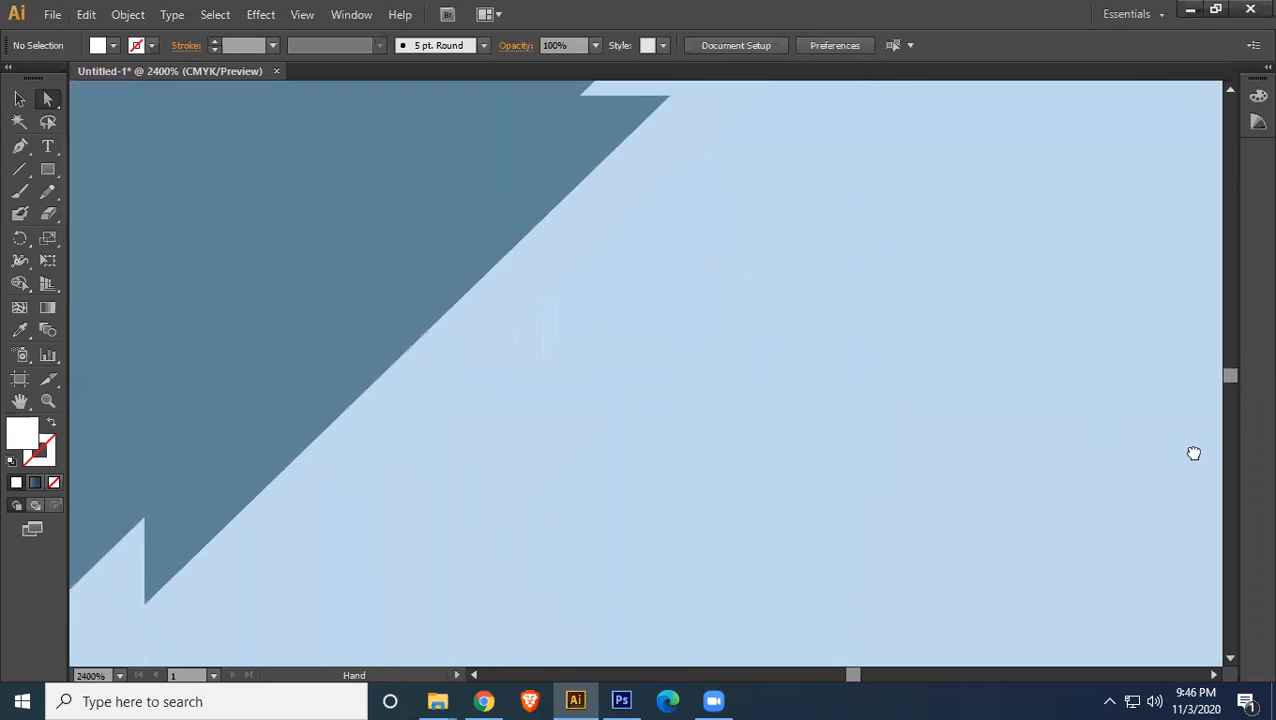
{"action": "scroll", "coordinate": [1193, 453], "scroll_direction": "left", "scroll_amount": 10}
{"action": "scroll", "coordinate": [1193, 453], "scroll_direction": "down", "scroll_amount": 8}
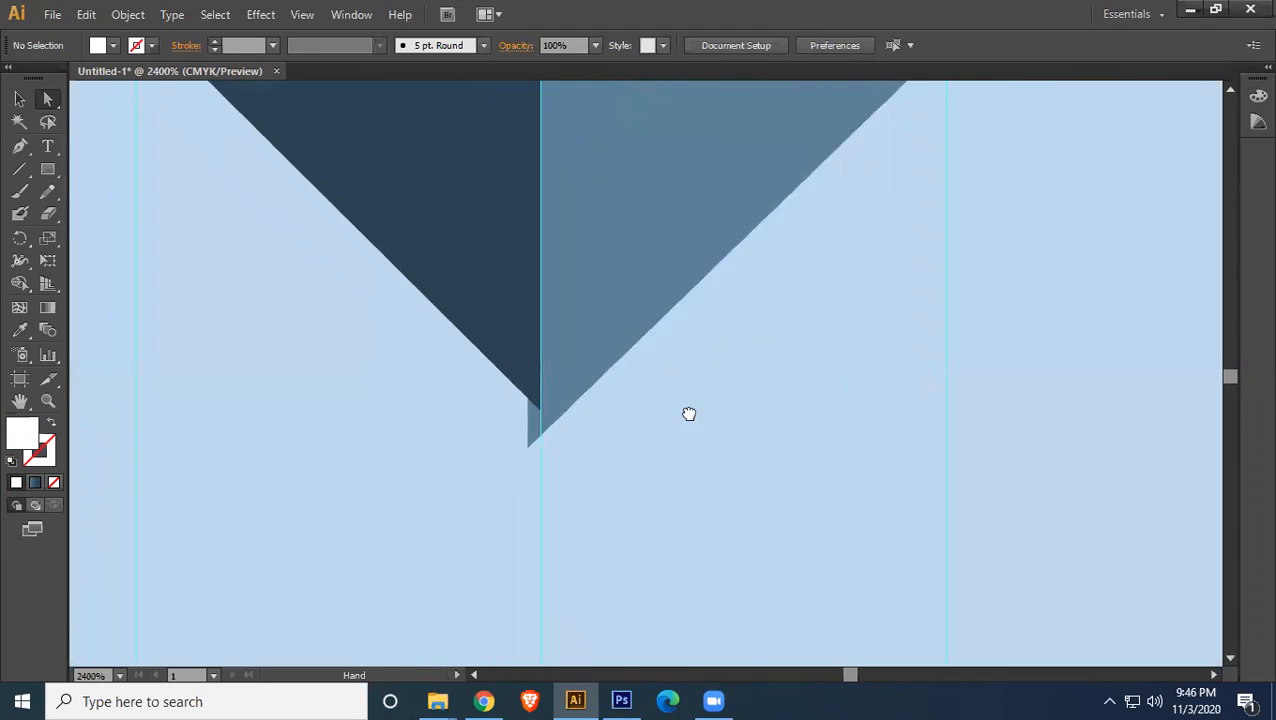
{"action": "scroll", "coordinate": [689, 414], "scroll_direction": "left", "scroll_amount": 1}
{"action": "left_click", "coordinate": [561, 446]}
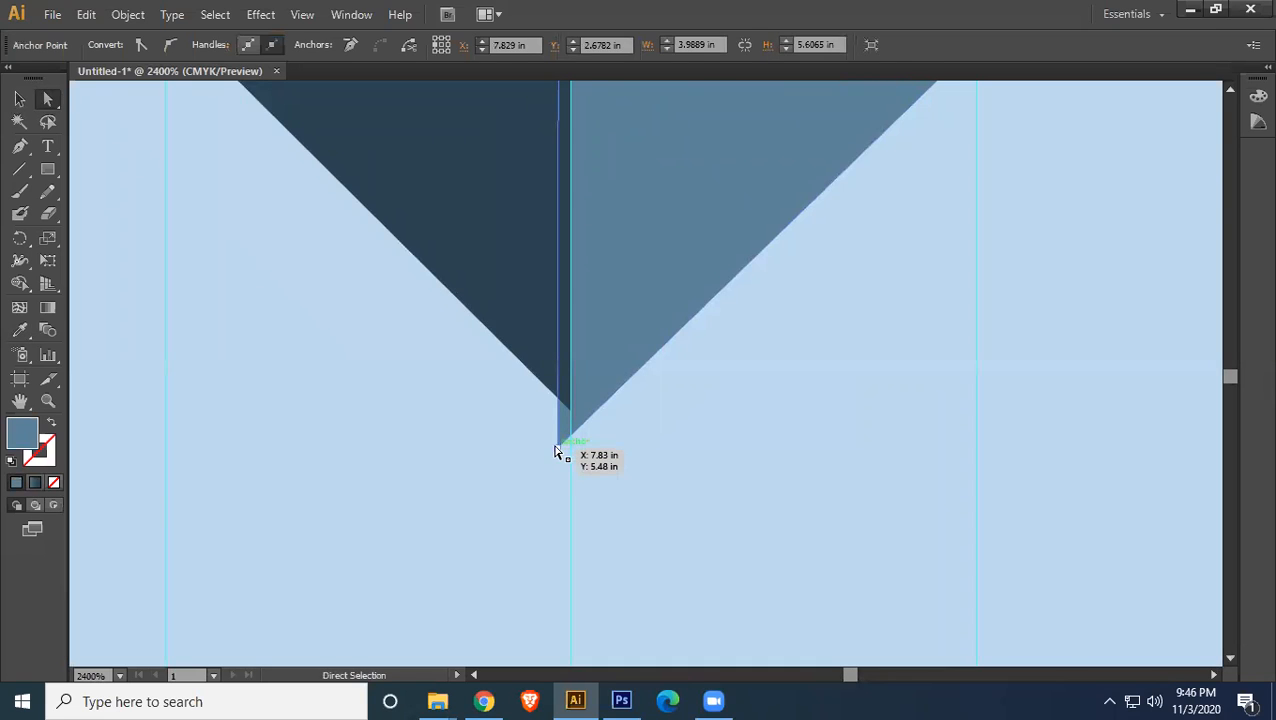
{"action": "left_click_drag", "start_coordinate": [561, 447], "coordinate": [572, 411]}
- Snap the middle panel gradient triangle's left tip to the light blue band's edge and its upper right anchor to the fold guide
{"action": "left_click", "coordinate": [619, 439]}
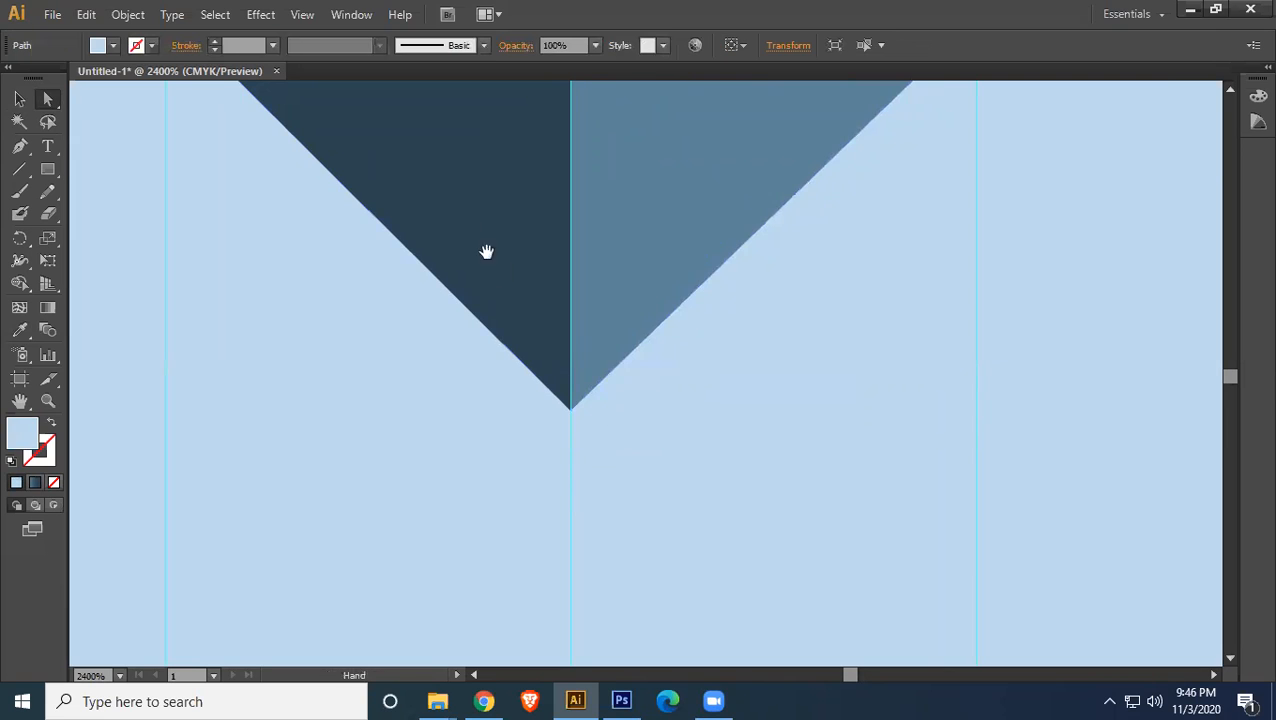
{"action": "left_click_drag", "start_coordinate": [486, 251], "coordinate": [456, 348]}
{"action": "left_click_drag", "start_coordinate": [412, 202], "coordinate": [574, 386]}
{"action": "scroll", "coordinate": [603, 400], "scroll_direction": "down", "scroll_amount": 5}
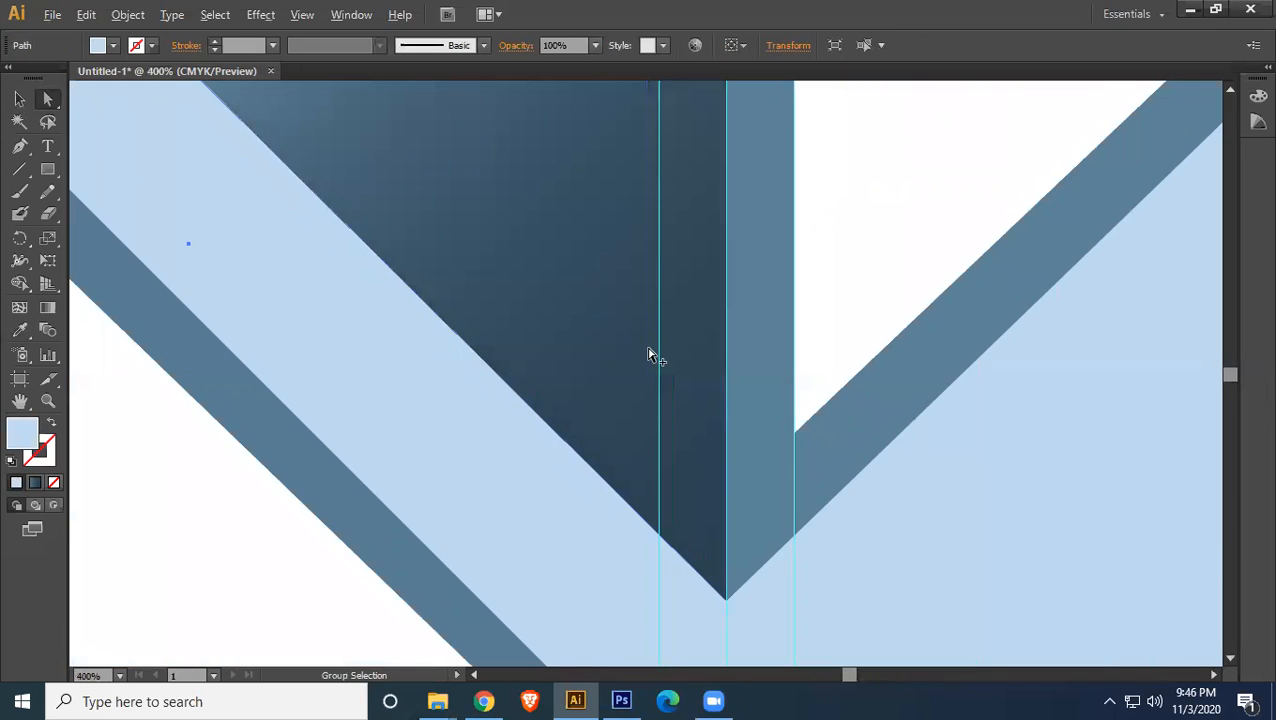
{"action": "left_click_drag", "start_coordinate": [511, 231], "coordinate": [783, 367]}
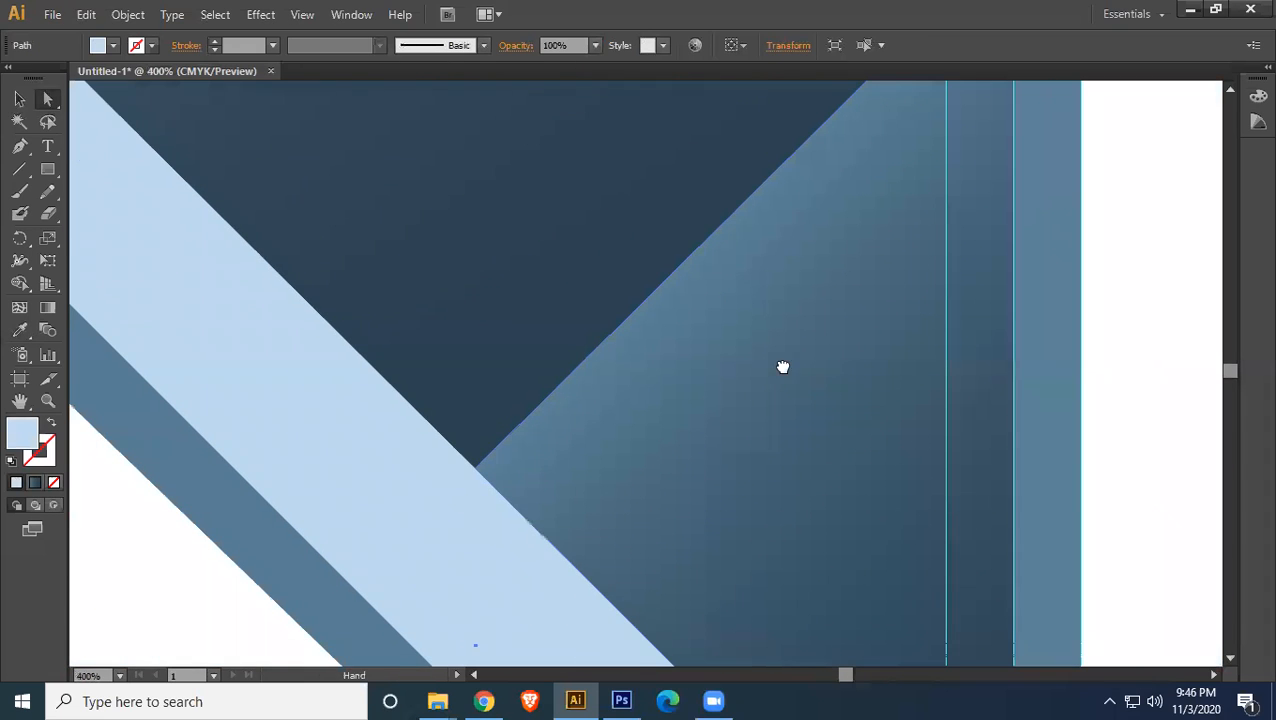
{"action": "left_click", "coordinate": [486, 465]}
{"action": "left_click", "coordinate": [484, 464]}
{"action": "mouse_move", "coordinate": [484, 468]}
{"action": "left_mouse_down"}
{"action": "mouse_move", "coordinate": [464, 482]}
{"action": "mouse_move", "coordinate": [476, 470]}
{"action": "left_mouse_up"}
{"action": "left_click_drag", "start_coordinate": [801, 256], "coordinate": [491, 478]}
{"action": "left_click_drag", "start_coordinate": [661, 221], "coordinate": [717, 220]}
- Move the lower anchor of the upper mid blue triangle onto the left fold guide at the light blue band's edge
{"action": "left_click_drag", "start_coordinate": [389, 227], "coordinate": [682, 377]}
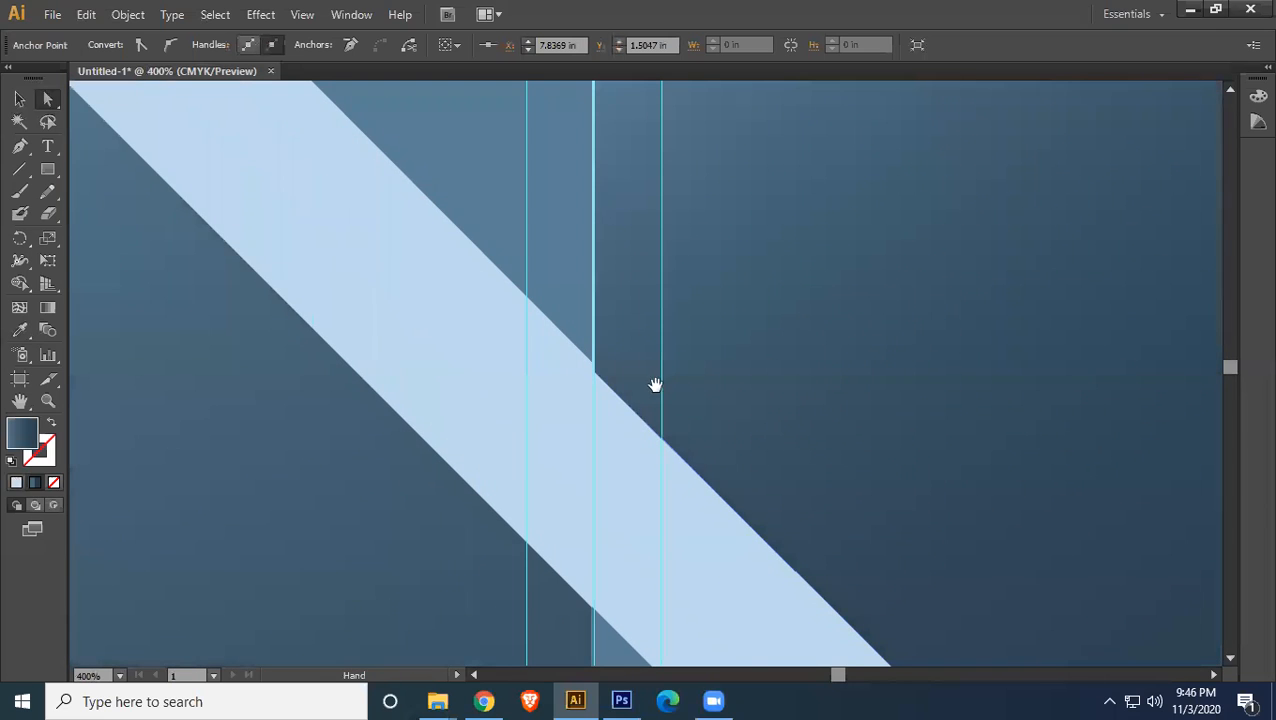
{"action": "left_click", "coordinate": [593, 371]}
{"action": "left_click_drag", "start_coordinate": [593, 372], "coordinate": [604, 370]}
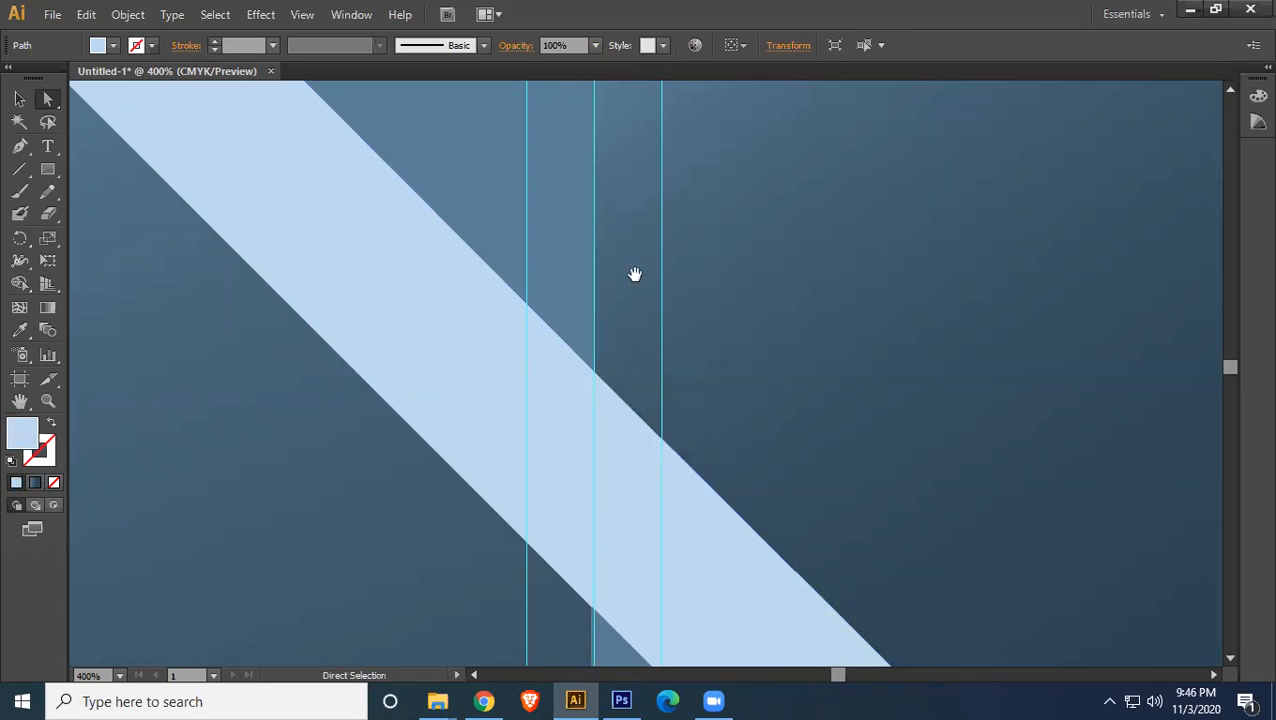
- Snap the upper mid blue triangle's two top anchors to the bleed edge, the left one at X 2.2535 in, Y -0.125 in, and deselect
{"action": "left_click_drag", "start_coordinate": [634, 274], "coordinate": [604, 576]}
{"action": "left_click_drag", "start_coordinate": [580, 381], "coordinate": [580, 377]}
{"action": "mouse_move", "coordinate": [150, 387]}
{"action": "left_mouse_down"}
{"action": "mouse_move", "coordinate": [161, 389]}
{"action": "mouse_move", "coordinate": [149, 356]}
{"action": "mouse_move", "coordinate": [150, 378]}
{"action": "left_mouse_up"}
{"action": "left_click", "coordinate": [286, 367]}
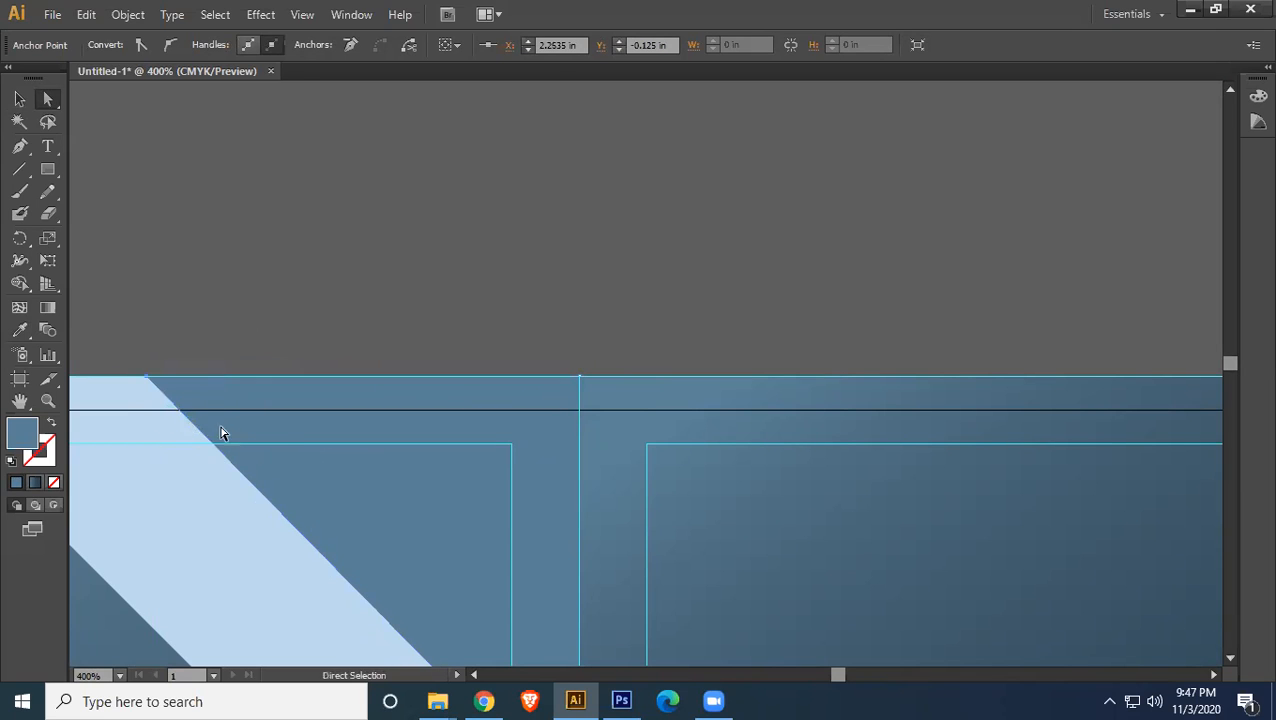
{"action": "left_click", "coordinate": [327, 311]}
- Move the middle panel's lower mid blue frame's upper left anchor onto the left fold guide below the light blue band
{"action": "left_click_drag", "start_coordinate": [208, 458], "coordinate": [296, 205]}
{"action": "left_click_drag", "start_coordinate": [288, 262], "coordinate": [661, 361]}
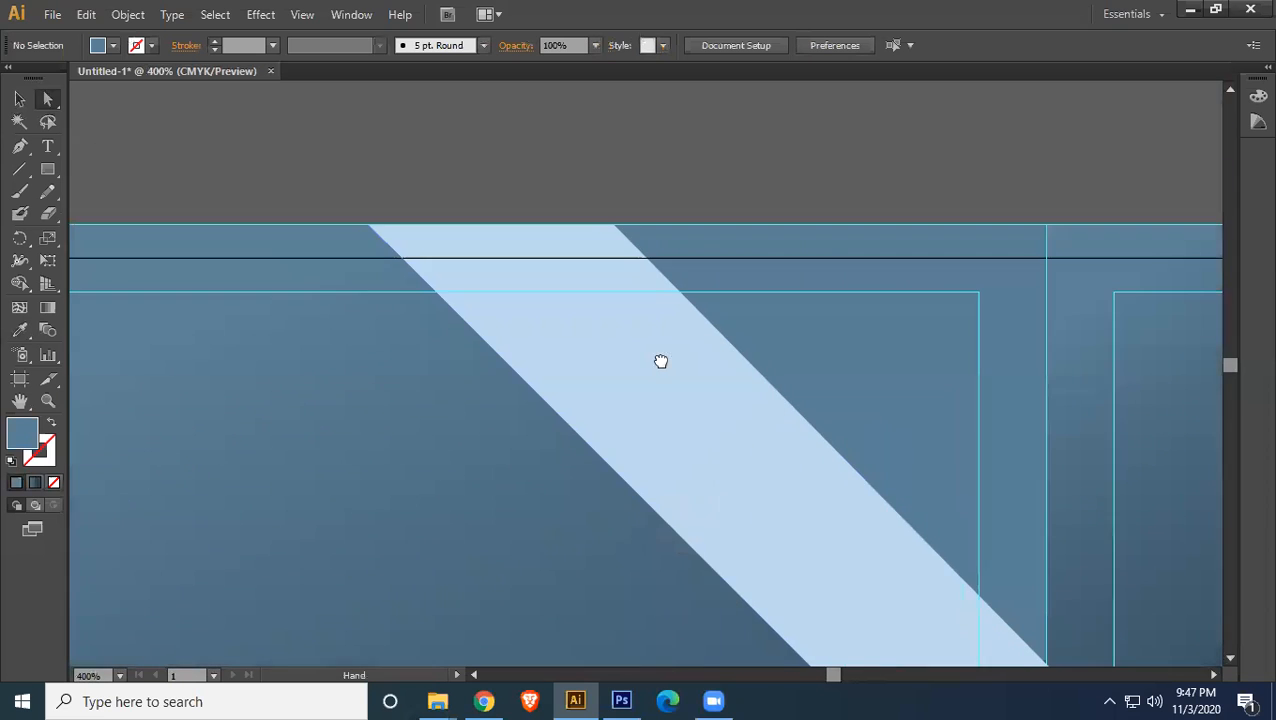
{"action": "left_click_drag", "start_coordinate": [390, 307], "coordinate": [444, 208]}
{"action": "left_click_drag", "start_coordinate": [659, 416], "coordinate": [316, 94]}
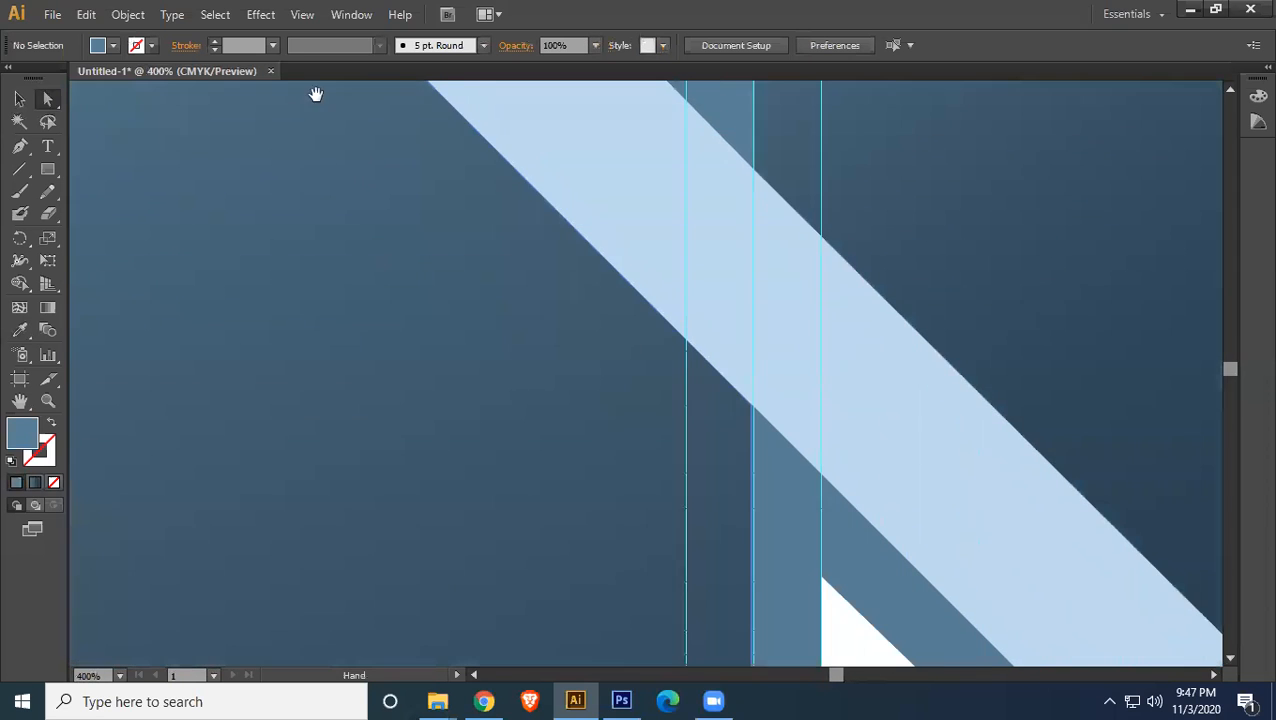
{"action": "left_click_drag", "start_coordinate": [607, 384], "coordinate": [521, 219]}
{"action": "left_click", "coordinate": [640, 257]}
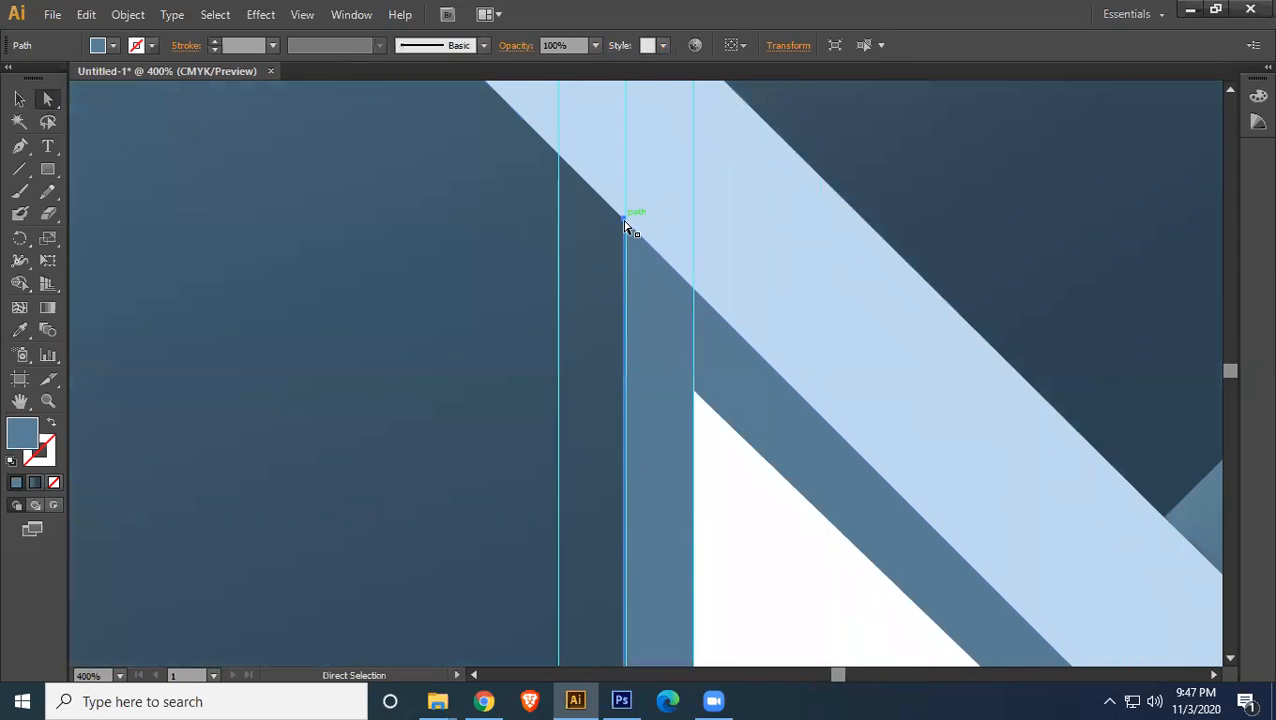
{"action": "mouse_move", "coordinate": [628, 240]}
{"action": "left_mouse_down"}
{"action": "mouse_move", "coordinate": [629, 222]}
{"action": "mouse_move", "coordinate": [656, 250]}
{"action": "mouse_move", "coordinate": [627, 224]}
{"action": "left_mouse_up"}
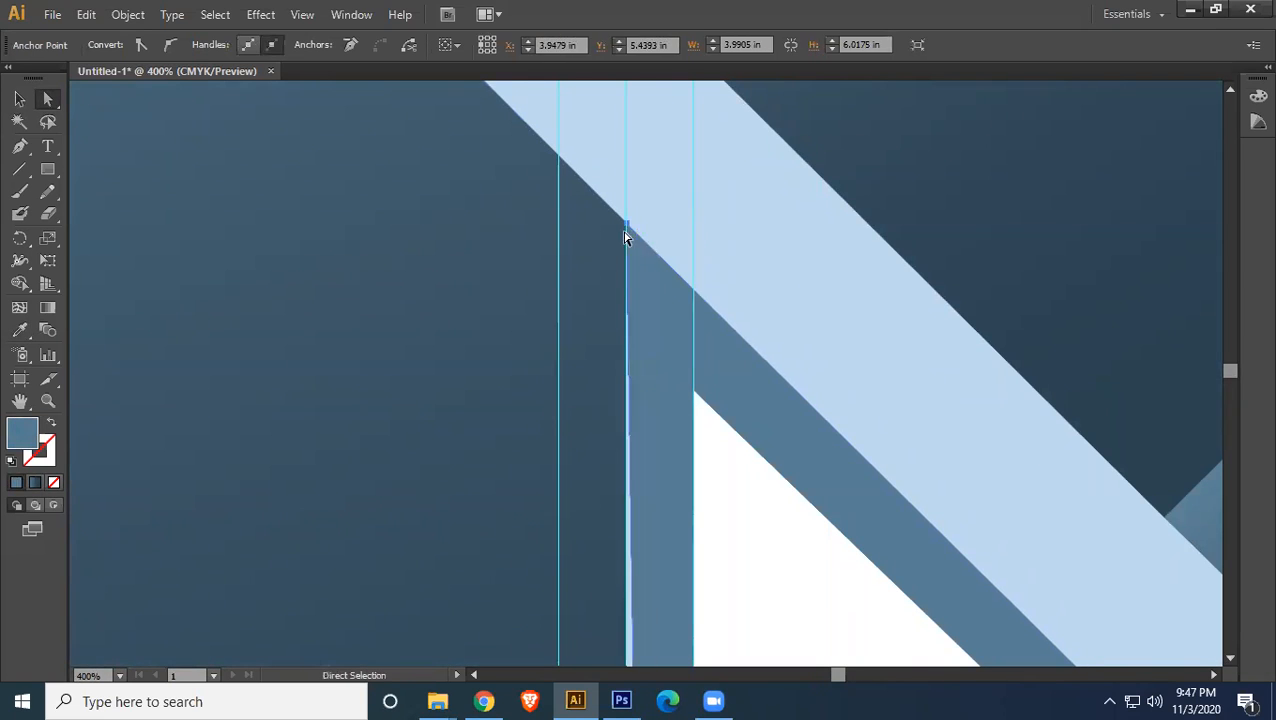
- Snap the lower mid blue frame's bottom left anchor to the intersection of the left fold guide and the bleed edge
{"action": "left_click_drag", "start_coordinate": [721, 439], "coordinate": [729, 280]}
{"action": "left_click_drag", "start_coordinate": [729, 504], "coordinate": [781, 255]}
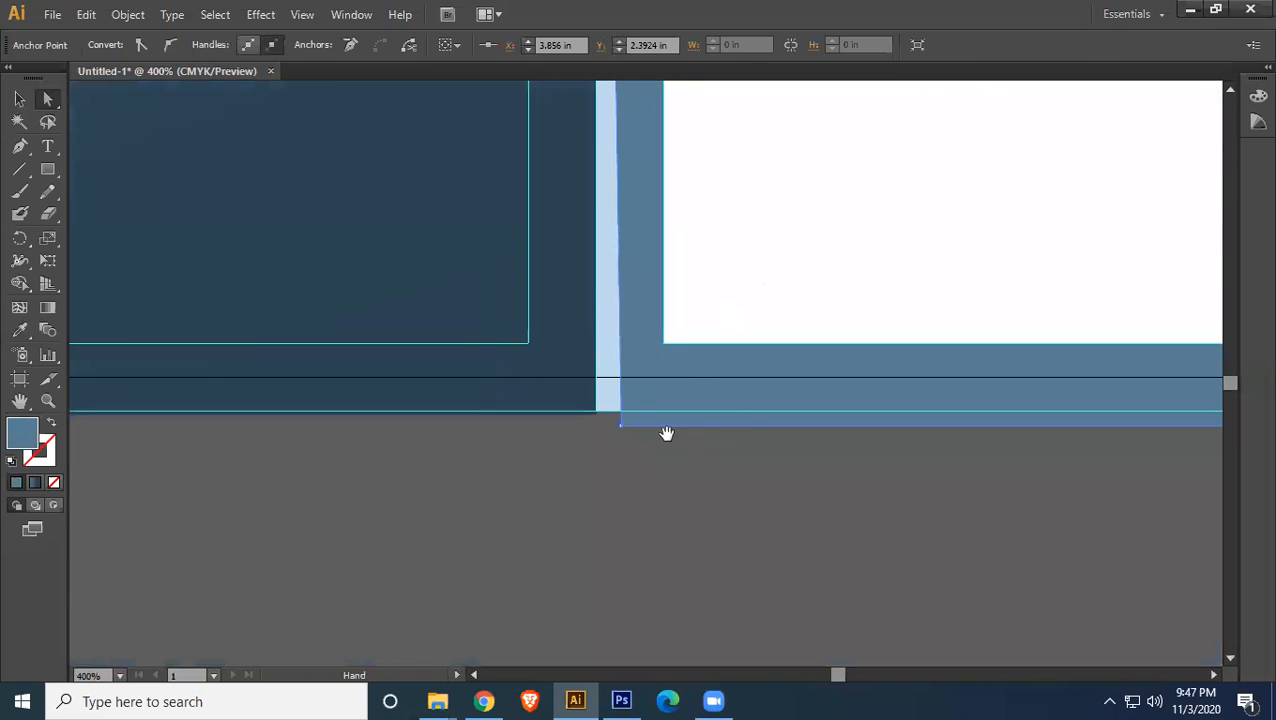
{"action": "left_click_drag", "start_coordinate": [620, 432], "coordinate": [597, 411]}
- Snap the middle panel's lower white shape's upper left anchor to the margin guide at X 4.106 in, Y 2.9305 in
{"action": "left_click_drag", "start_coordinate": [702, 344], "coordinate": [703, 570]}
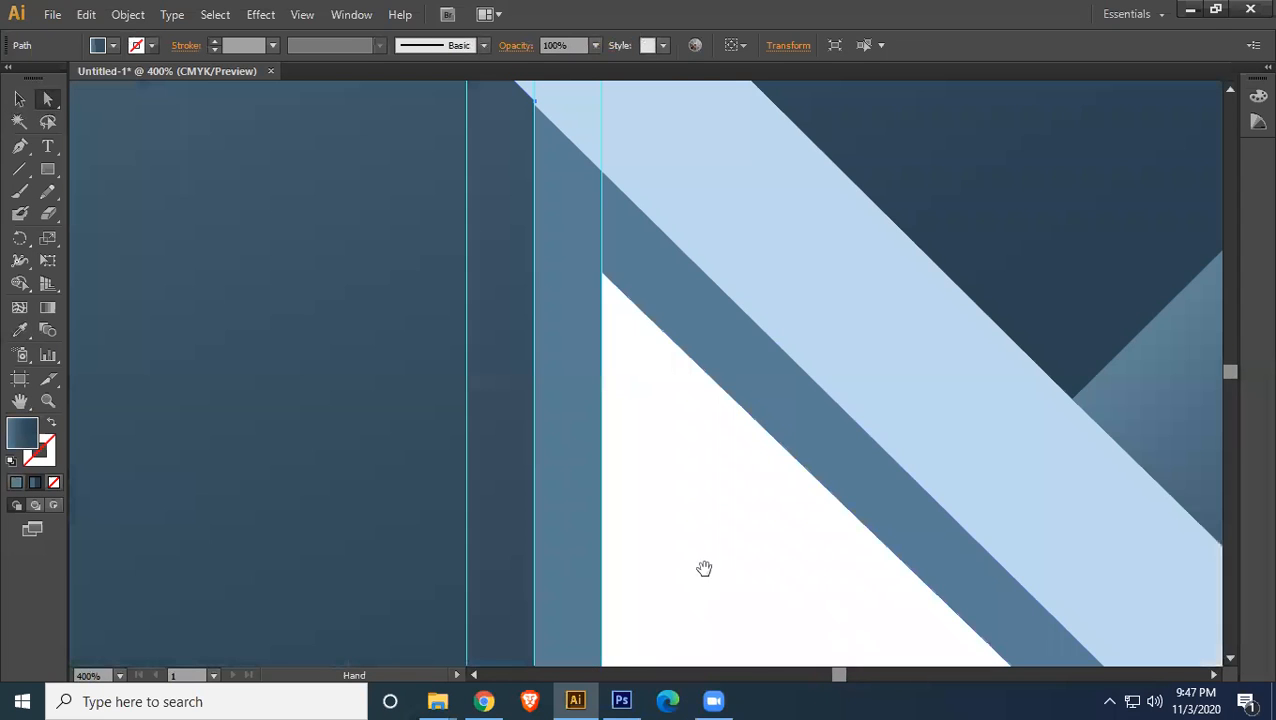
{"action": "left_click", "coordinate": [603, 274]}
{"action": "mouse_move", "coordinate": [605, 278]}
{"action": "left_mouse_down"}
{"action": "mouse_move", "coordinate": [646, 283]}
{"action": "mouse_move", "coordinate": [603, 255]}
{"action": "left_mouse_up"}
{"action": "left_click", "coordinate": [700, 291]}
{"action": "left_click", "coordinate": [742, 206]}
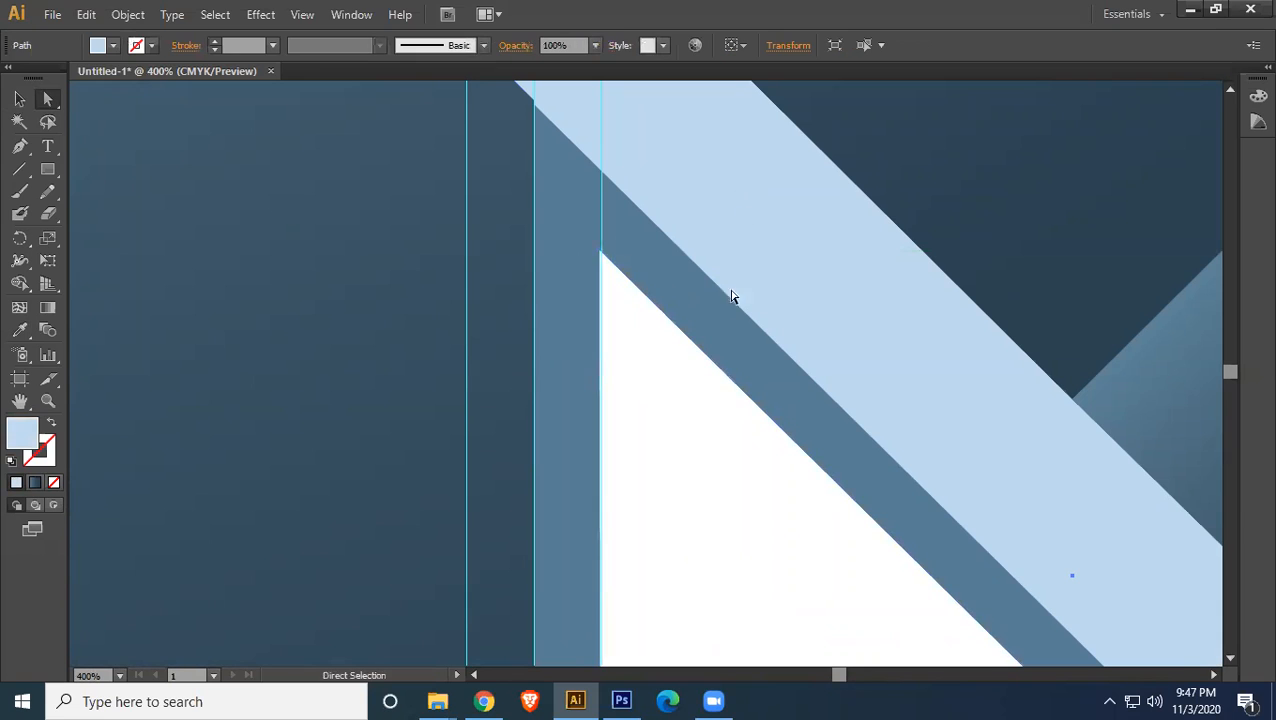
{"action": "scroll", "coordinate": [730, 380], "scroll_direction": "up", "scroll_amount": 3}
{"action": "left_click_drag", "start_coordinate": [470, 162], "coordinate": [612, 409]}
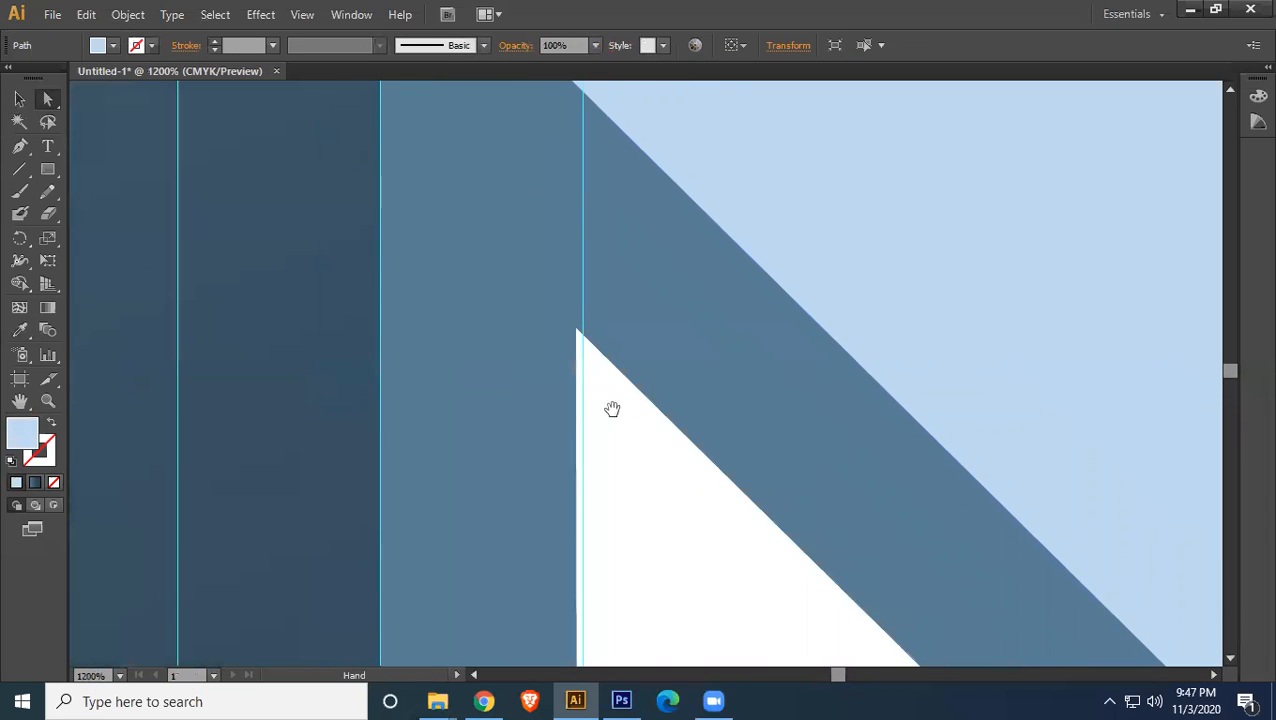
{"action": "left_click_drag", "start_coordinate": [577, 335], "coordinate": [583, 328]}
- Snap the lower mid blue frame's upper left anchor to the light band's edge on the fold guide at X 3.86 in, Y 2.38 in
{"action": "scroll", "coordinate": [698, 383], "scroll_direction": "down", "scroll_amount": 4}
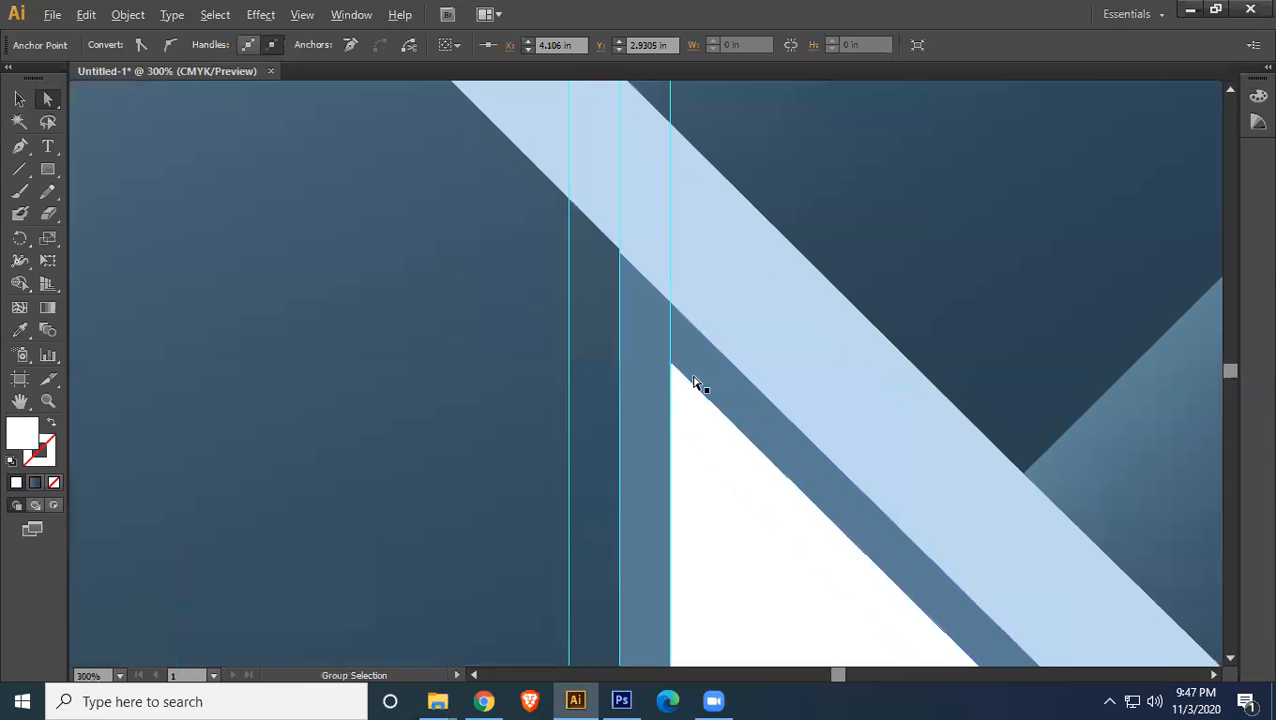
{"action": "scroll", "coordinate": [660, 465], "scroll_direction": "up", "scroll_amount": 2}
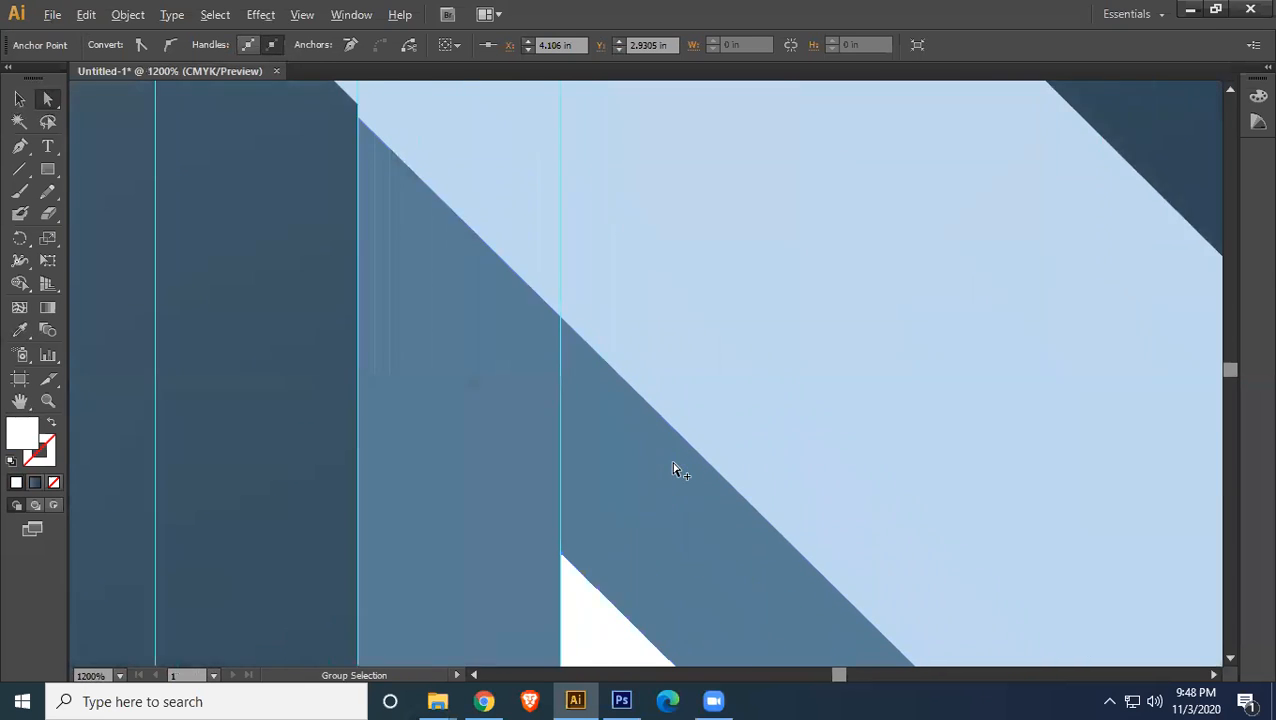
{"action": "scroll", "coordinate": [601, 461], "scroll_direction": "up", "scroll_amount": 2}
{"action": "left_click", "coordinate": [615, 561]}
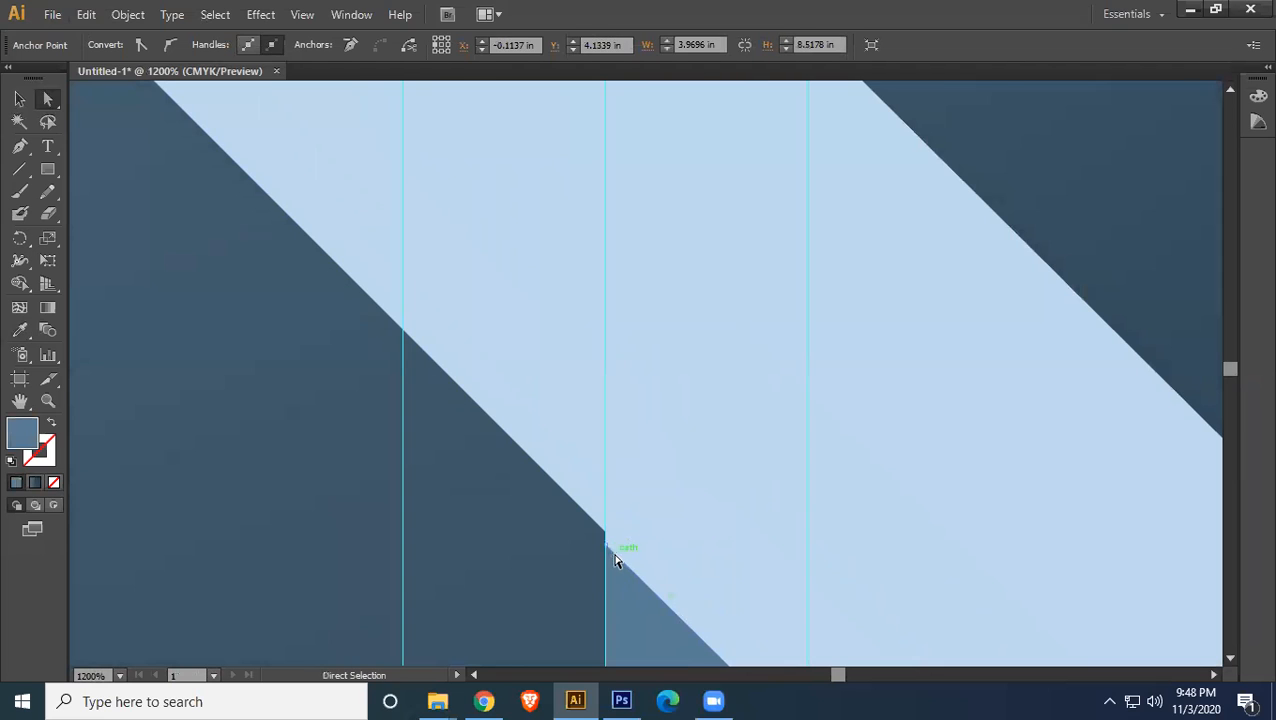
{"action": "mouse_move", "coordinate": [607, 548]}
{"action": "left_mouse_down"}
{"action": "mouse_move", "coordinate": [607, 535]}
{"action": "mouse_move", "coordinate": [609, 546]}
{"action": "left_mouse_up"}
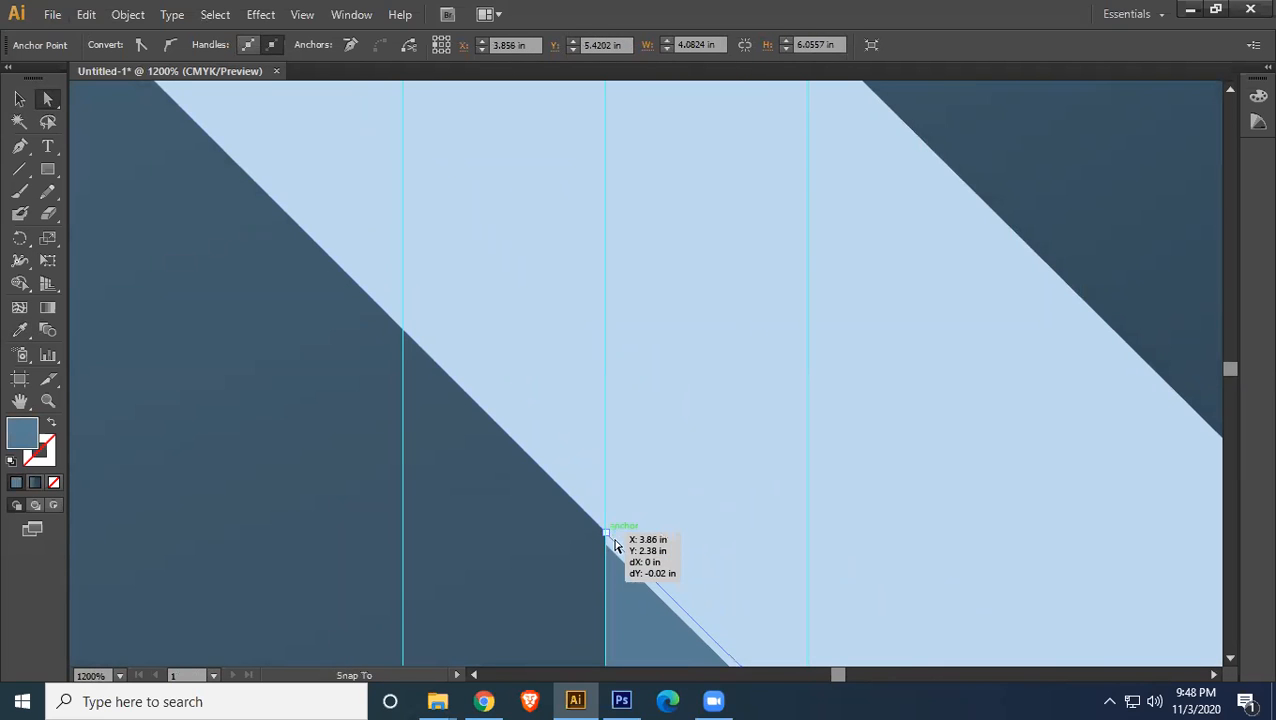
{"action": "left_click", "coordinate": [735, 535]}
- Try to move the lower mid blue frame's upper right anchor onto the right fold guide
{"action": "scroll", "coordinate": [838, 546], "scroll_direction": "down", "scroll_amount": 3}
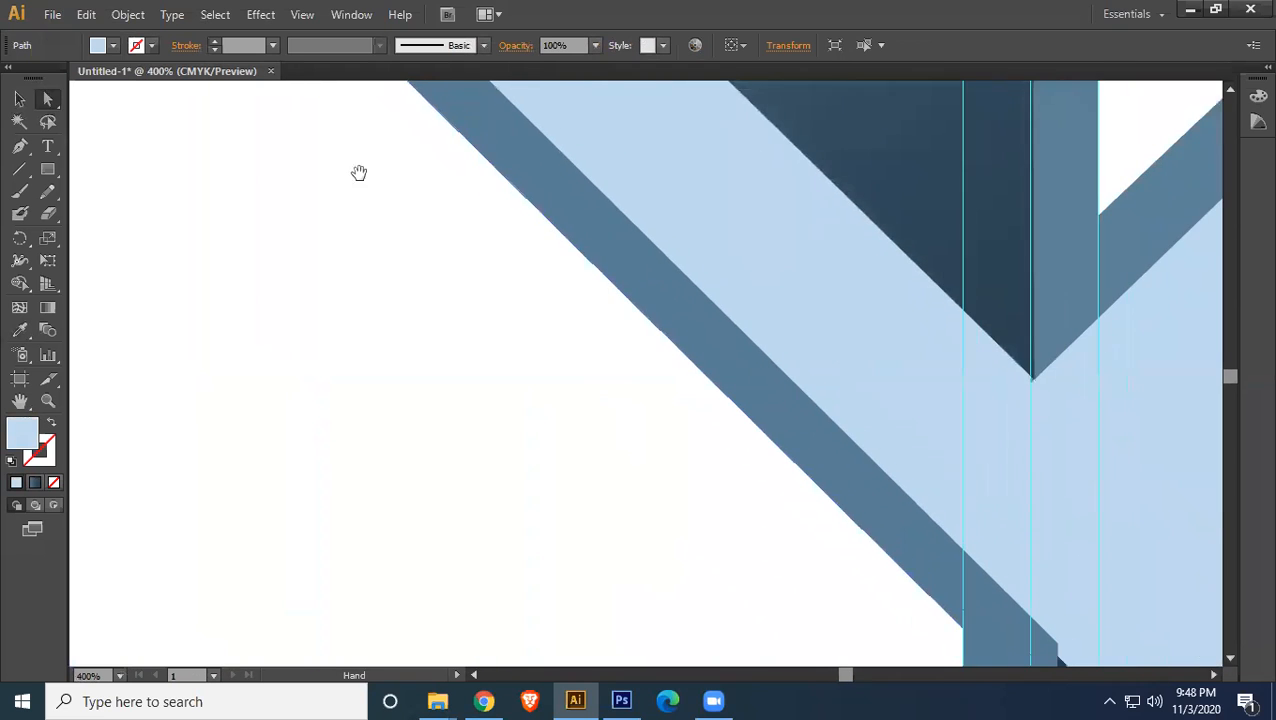
{"action": "left_click_drag", "start_coordinate": [669, 371], "coordinate": [782, 557]}
{"action": "left_click_drag", "start_coordinate": [282, 256], "coordinate": [120, 150]}
{"action": "left_click_drag", "start_coordinate": [678, 472], "coordinate": [484, 191]}
{"action": "scroll", "coordinate": [755, 465], "scroll_direction": "up", "scroll_amount": 2}
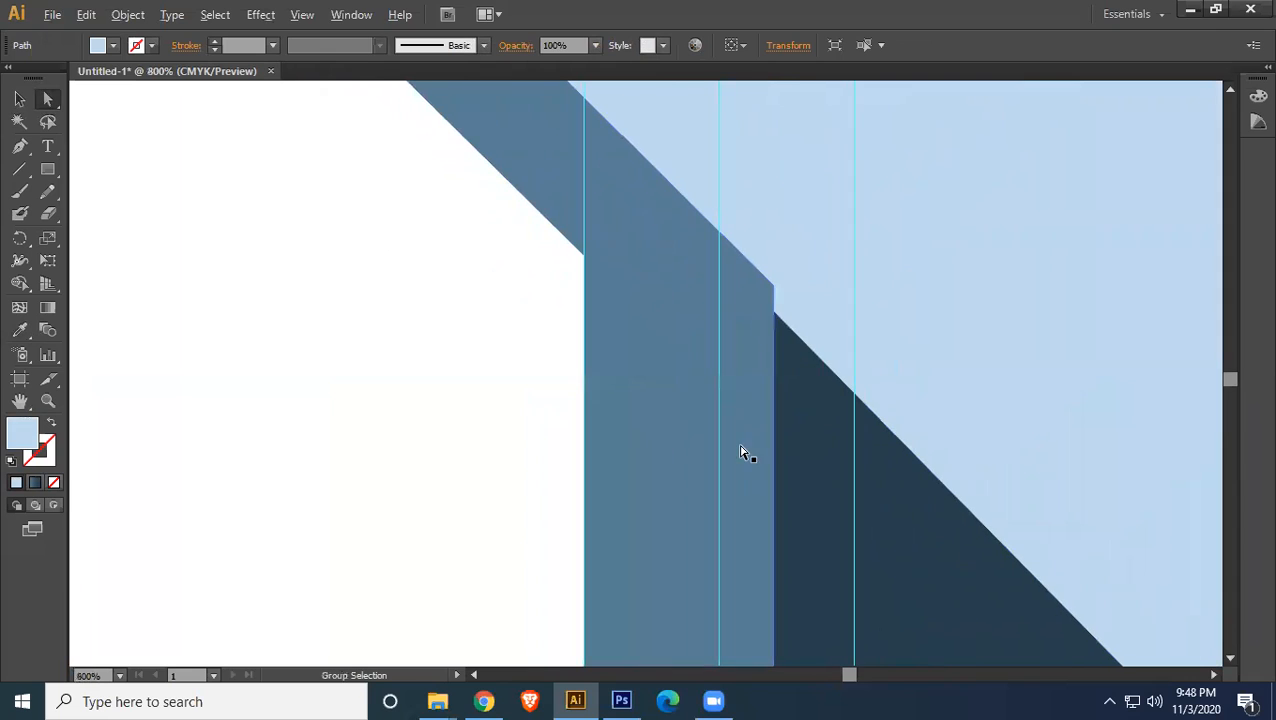
{"action": "left_click", "coordinate": [570, 265]}
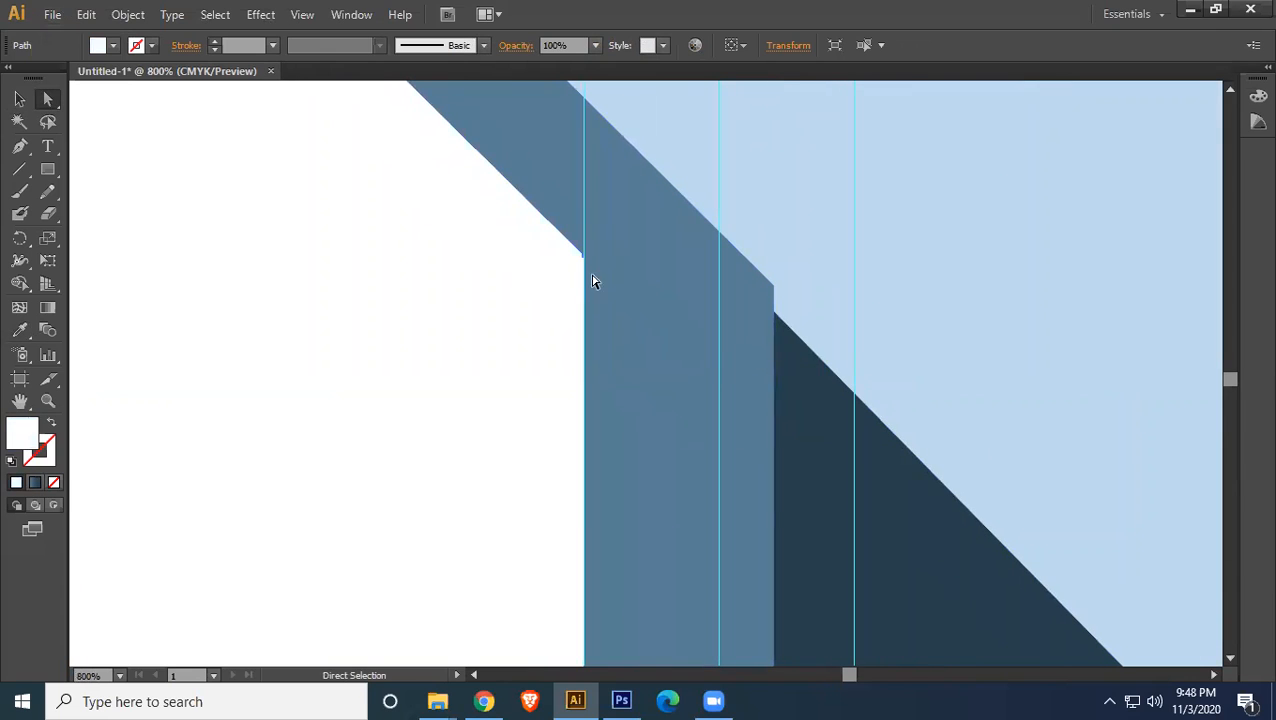
{"action": "left_click", "coordinate": [583, 258]}
{"action": "left_click", "coordinate": [777, 300]}
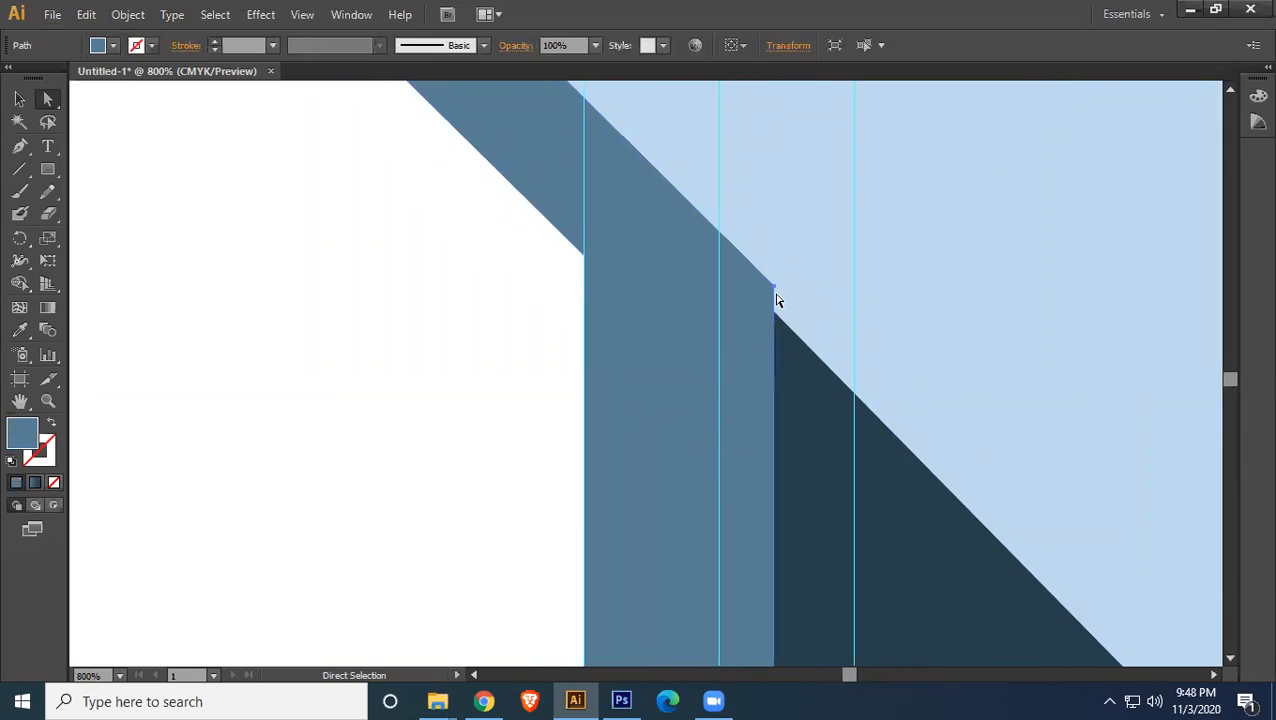
{"action": "left_click_drag", "start_coordinate": [720, 252], "coordinate": [722, 252]}
- Snap the dark corner shape's lower left anchor to the bleed edge on the right fold guide
{"action": "left_click", "coordinate": [763, 347]}
{"action": "left_click_drag", "start_coordinate": [703, 378], "coordinate": [700, 428]}
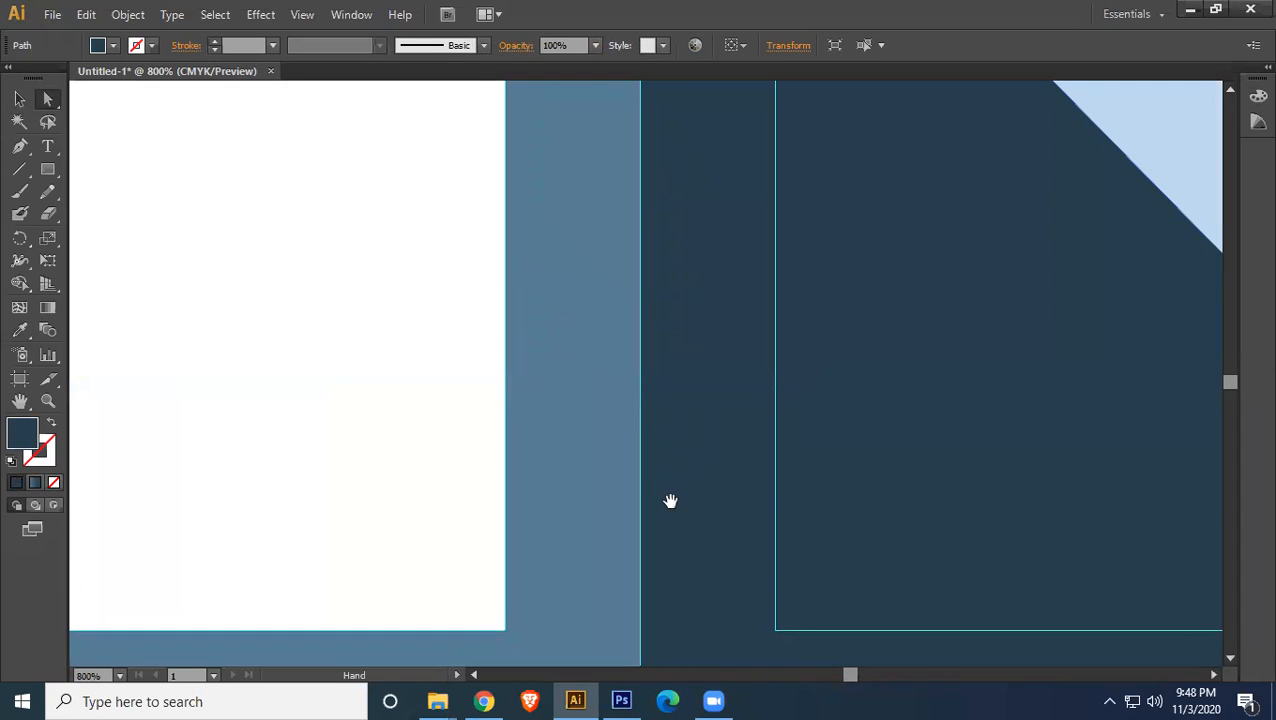
{"action": "left_click_drag", "start_coordinate": [681, 467], "coordinate": [741, 161]}
{"action": "left_click", "coordinate": [730, 403]}
{"action": "left_click", "coordinate": [720, 446]}
{"action": "left_click", "coordinate": [686, 445]}
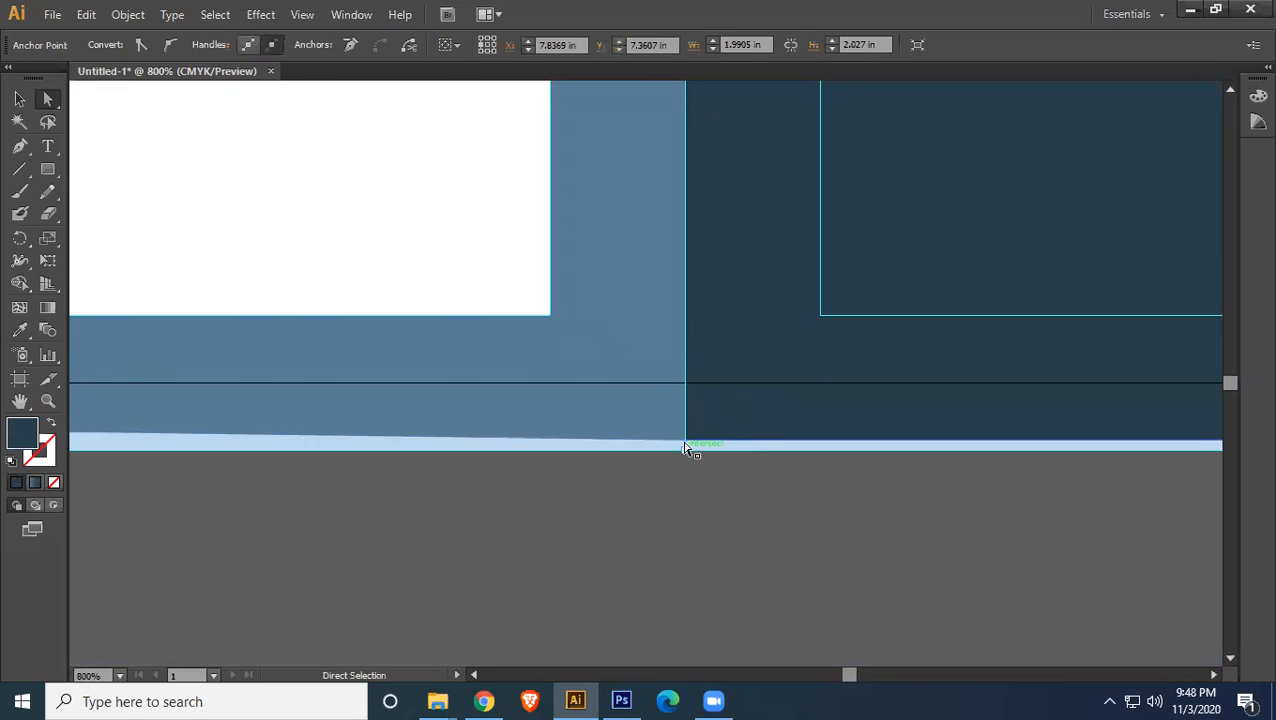
{"action": "left_click", "coordinate": [690, 436]}
{"action": "left_click", "coordinate": [697, 440]}
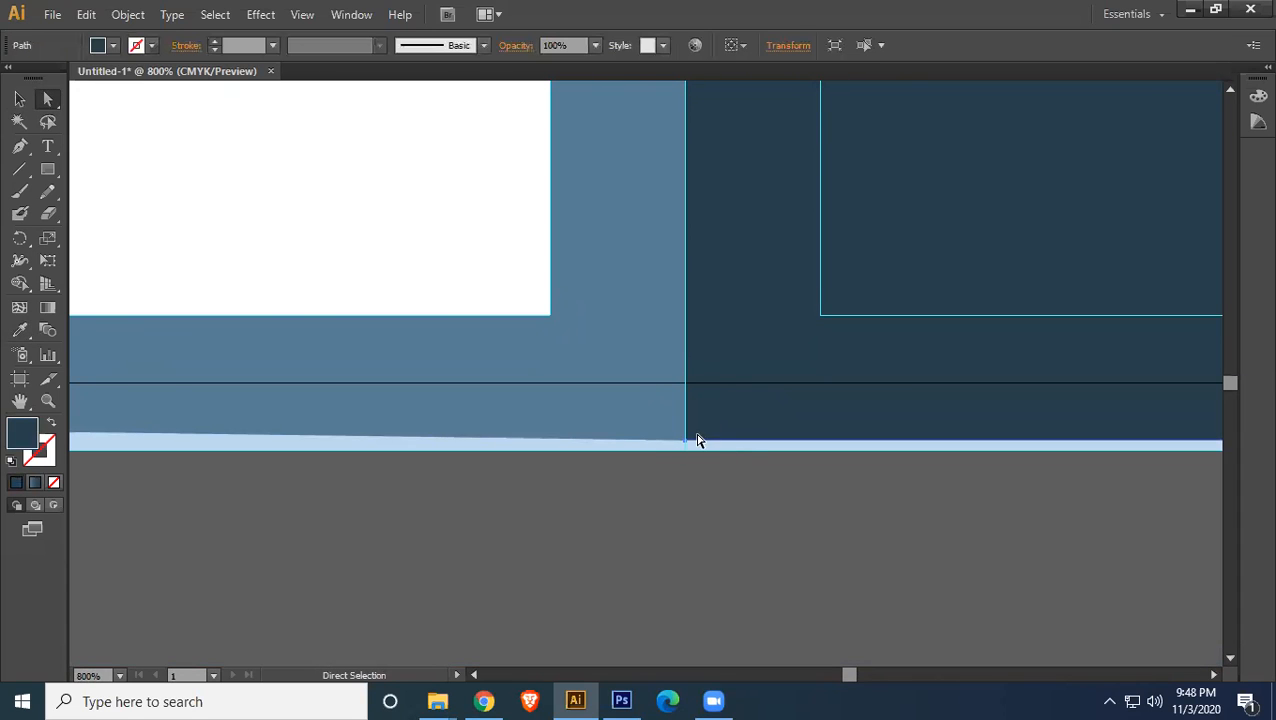
{"action": "left_click_drag", "start_coordinate": [688, 446], "coordinate": [686, 451]}
{"action": "left_click", "coordinate": [681, 441]}
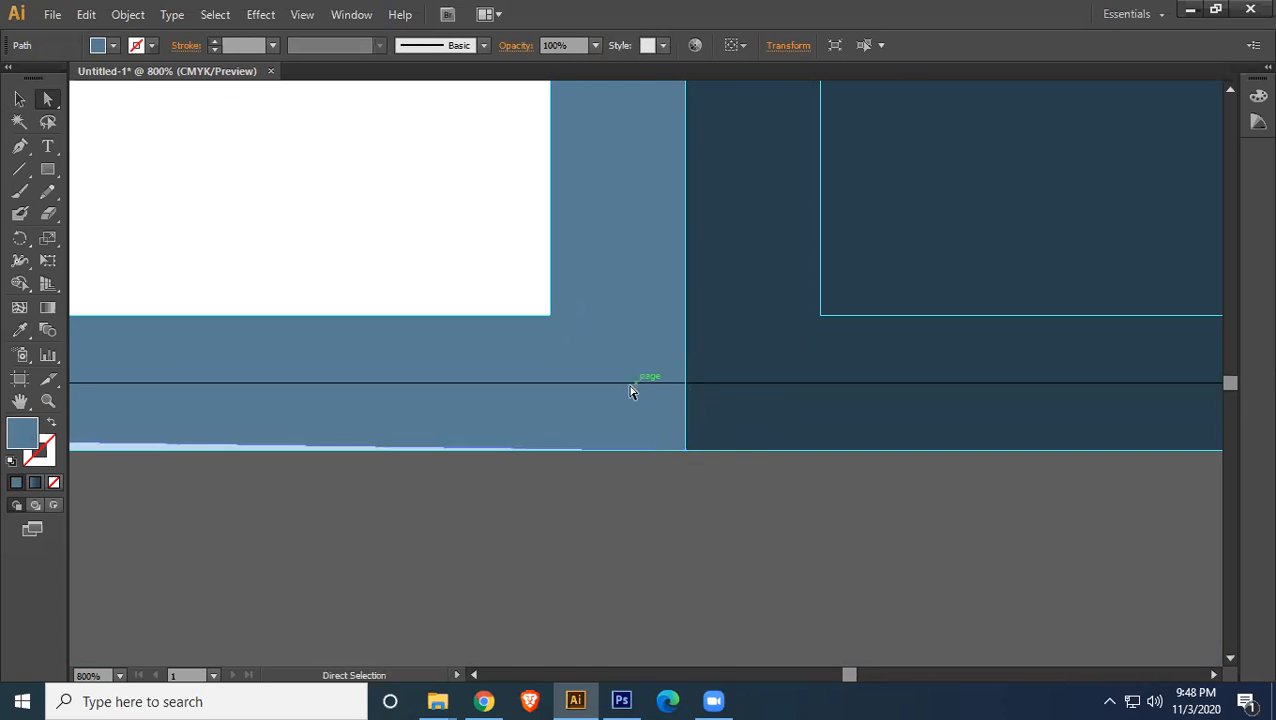
- Raise the lower mid blue frame's bottom right anchor onto the bleed edge at X 7.9384 in, Y 8.3928 in
{"action": "left_click_drag", "start_coordinate": [368, 292], "coordinate": [758, 284]}
{"action": "left_click_drag", "start_coordinate": [596, 369], "coordinate": [530, 591]}
{"action": "left_click_drag", "start_coordinate": [602, 272], "coordinate": [567, 265]}
{"action": "left_click_drag", "start_coordinate": [989, 381], "coordinate": [340, 298]}
{"action": "left_click_drag", "start_coordinate": [931, 290], "coordinate": [695, 260]}
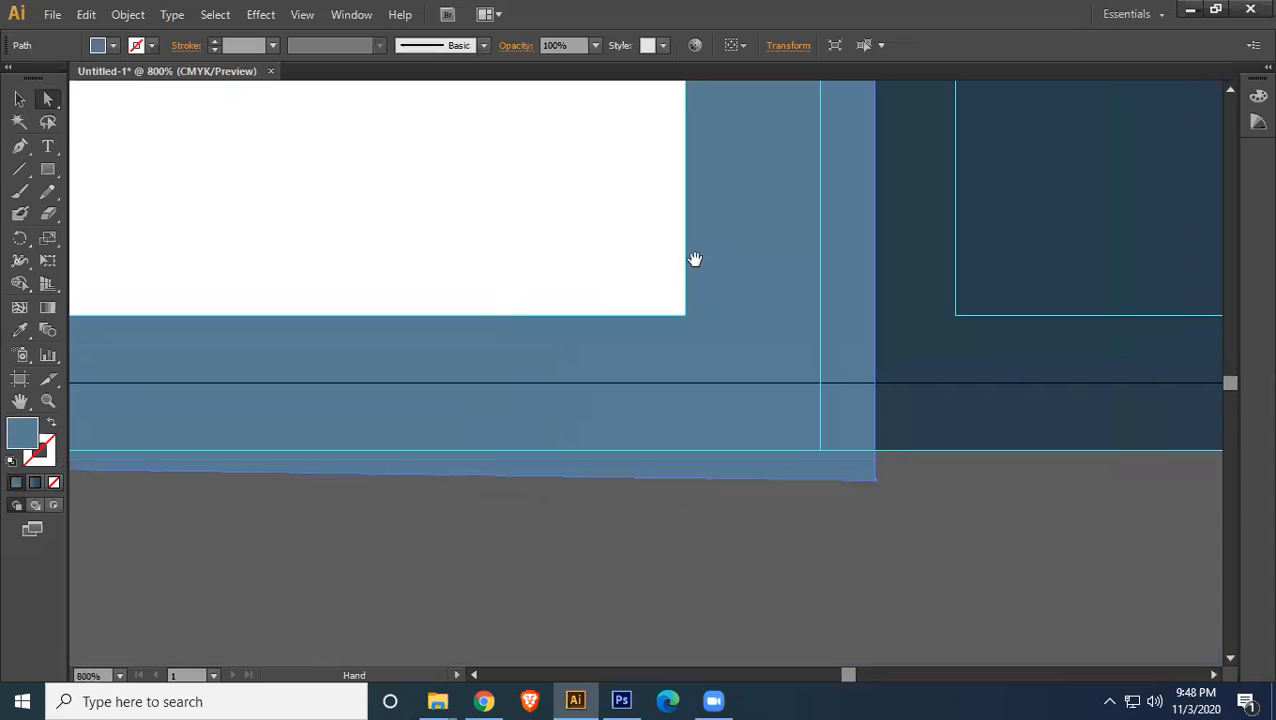
{"action": "left_click", "coordinate": [875, 484]}
{"action": "mouse_move", "coordinate": [874, 481]}
{"action": "left_mouse_down"}
{"action": "mouse_move", "coordinate": [832, 455]}
{"action": "mouse_move", "coordinate": [887, 455]}
{"action": "mouse_move", "coordinate": [876, 456]}
{"action": "left_mouse_up"}
- Move the lower mid blue frame's upper right anchor to the right fold guide at X 7.8369 in, Y 6.3194 in
{"action": "left_click_drag", "start_coordinate": [894, 501], "coordinate": [960, 267]}
{"action": "scroll", "coordinate": [900, 393], "scroll_direction": "down", "scroll_amount": 2}
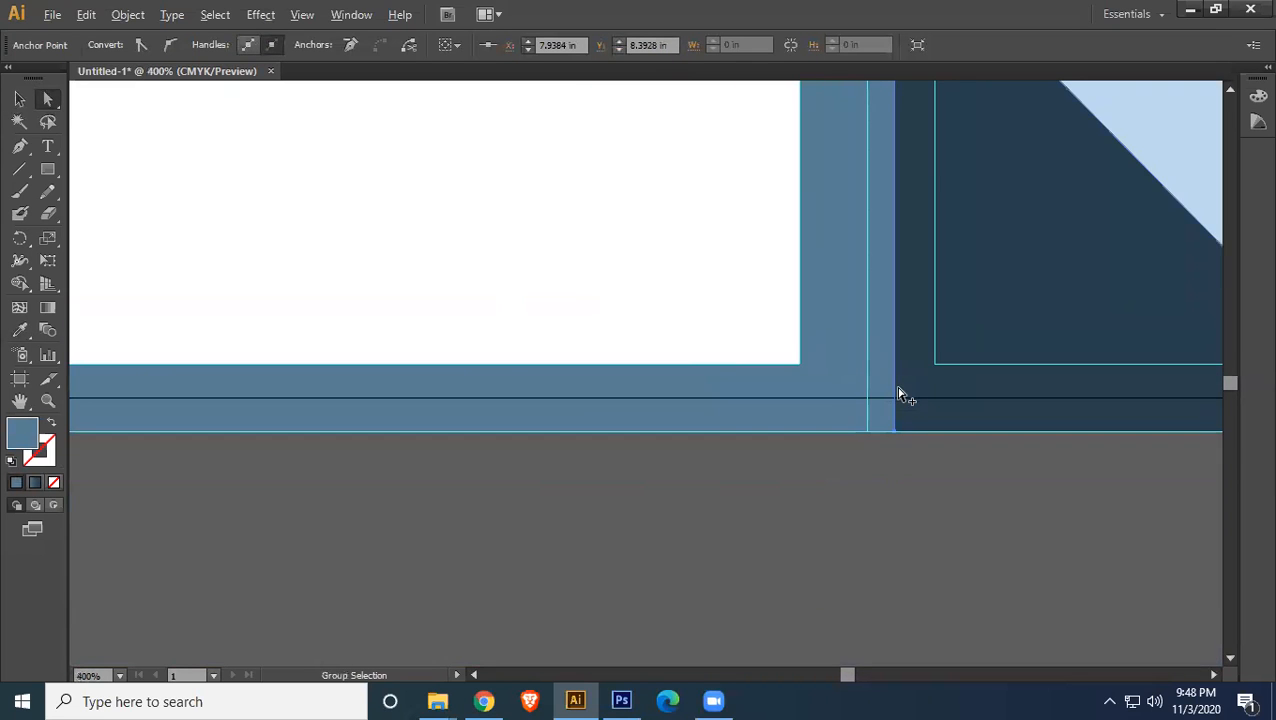
{"action": "scroll", "coordinate": [891, 421], "scroll_direction": "down", "scroll_amount": 1}
{"action": "left_click_drag", "start_coordinate": [1142, 402], "coordinate": [673, 410]}
{"action": "left_click", "coordinate": [730, 211]}
{"action": "left_click_drag", "start_coordinate": [572, 205], "coordinate": [957, 620]}
{"action": "left_click_drag", "start_coordinate": [511, 273], "coordinate": [700, 530]}
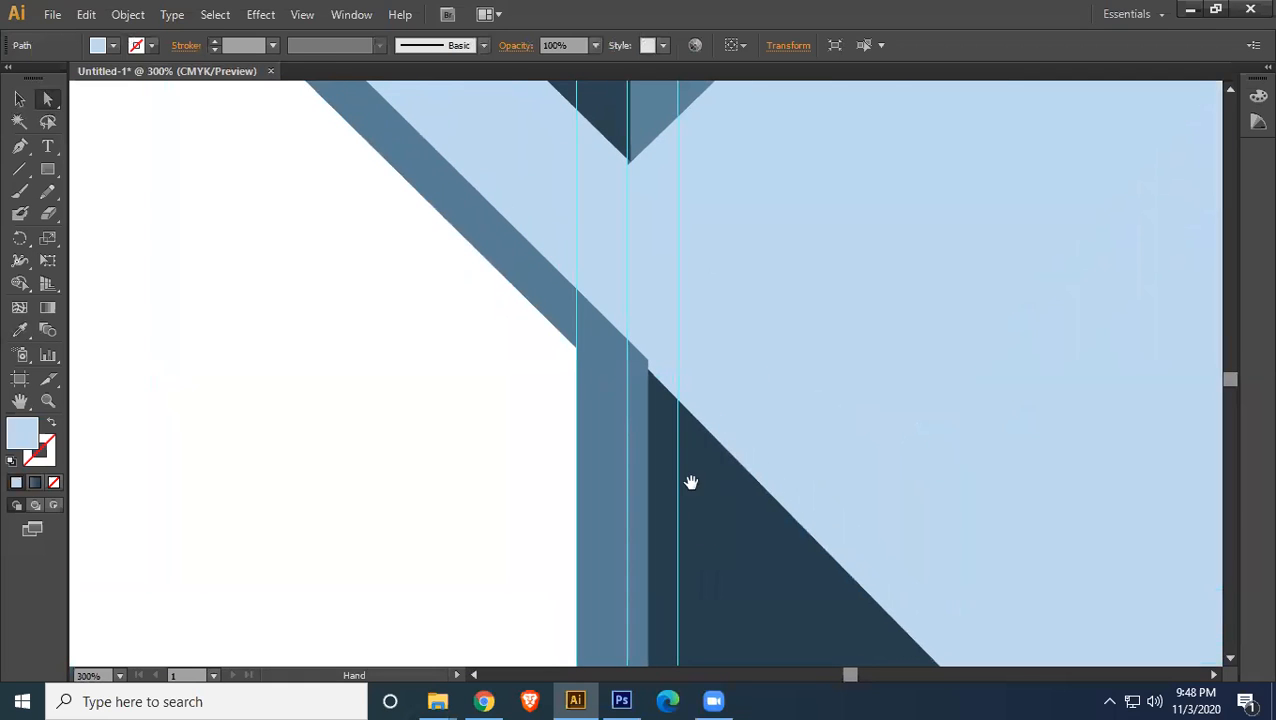
{"action": "scroll", "coordinate": [781, 451], "scroll_direction": "up", "scroll_amount": 1}
{"action": "scroll", "coordinate": [781, 451], "scroll_direction": "up", "scroll_amount": 2}
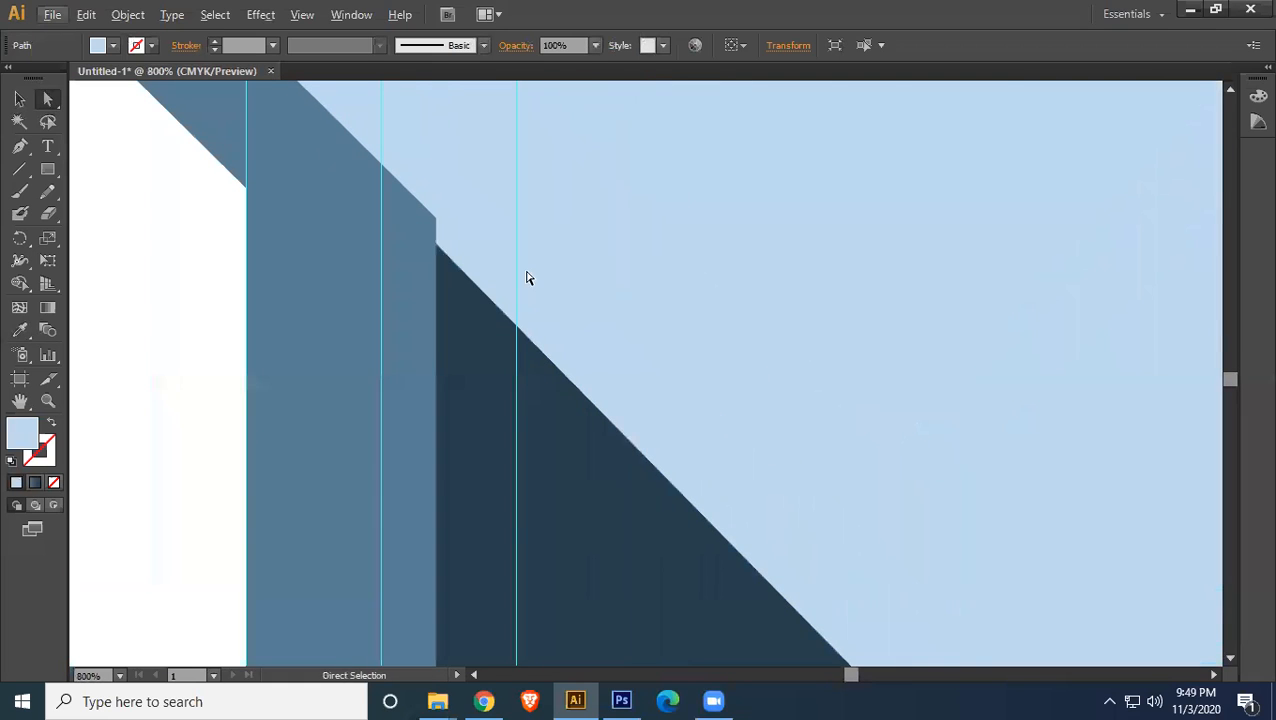
{"action": "left_click_drag", "start_coordinate": [433, 211], "coordinate": [789, 321]}
{"action": "left_click", "coordinate": [830, 374]}
- Snap the lower mid blue frame's bottom right anchor to the right fold guide and bleed edge at X 7.8369 in, Y 8.3928 in
{"action": "scroll", "coordinate": [839, 476], "scroll_direction": "down", "scroll_amount": 3}
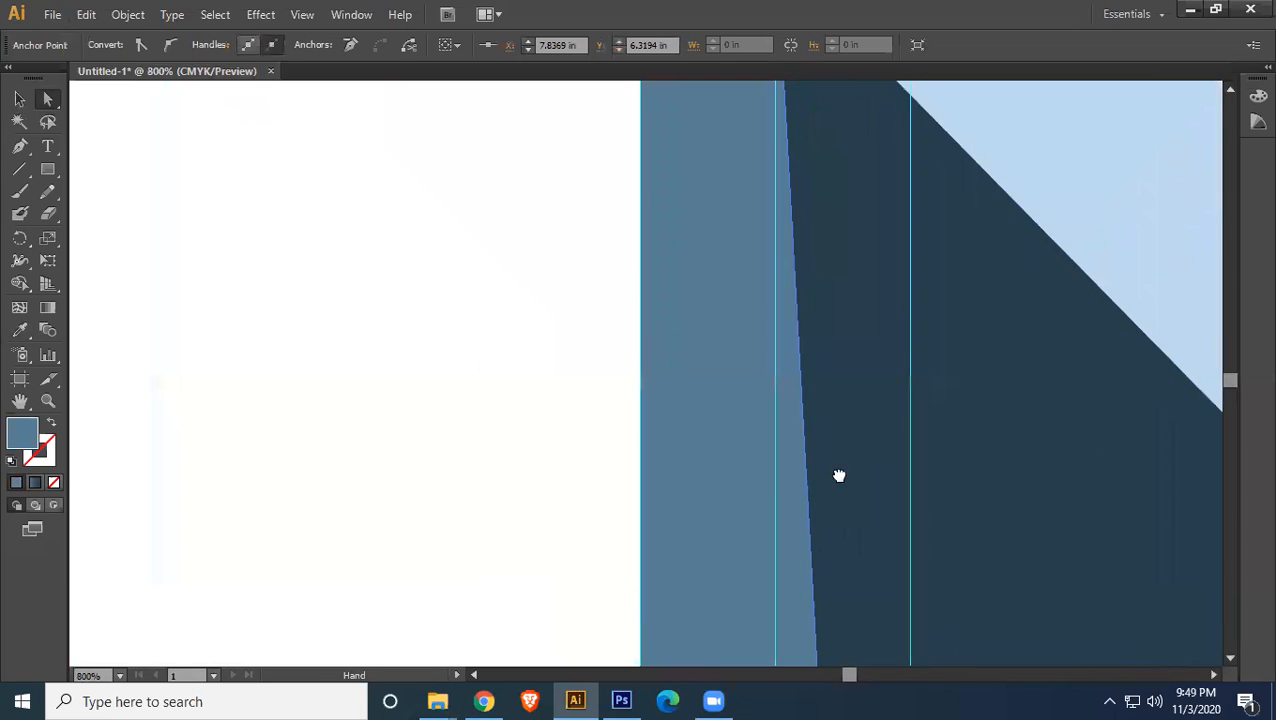
{"action": "scroll", "coordinate": [839, 476], "scroll_direction": "down", "scroll_amount": 2}
{"action": "left_click", "coordinate": [785, 447]}
{"action": "left_click_drag", "start_coordinate": [771, 445], "coordinate": [703, 436]}
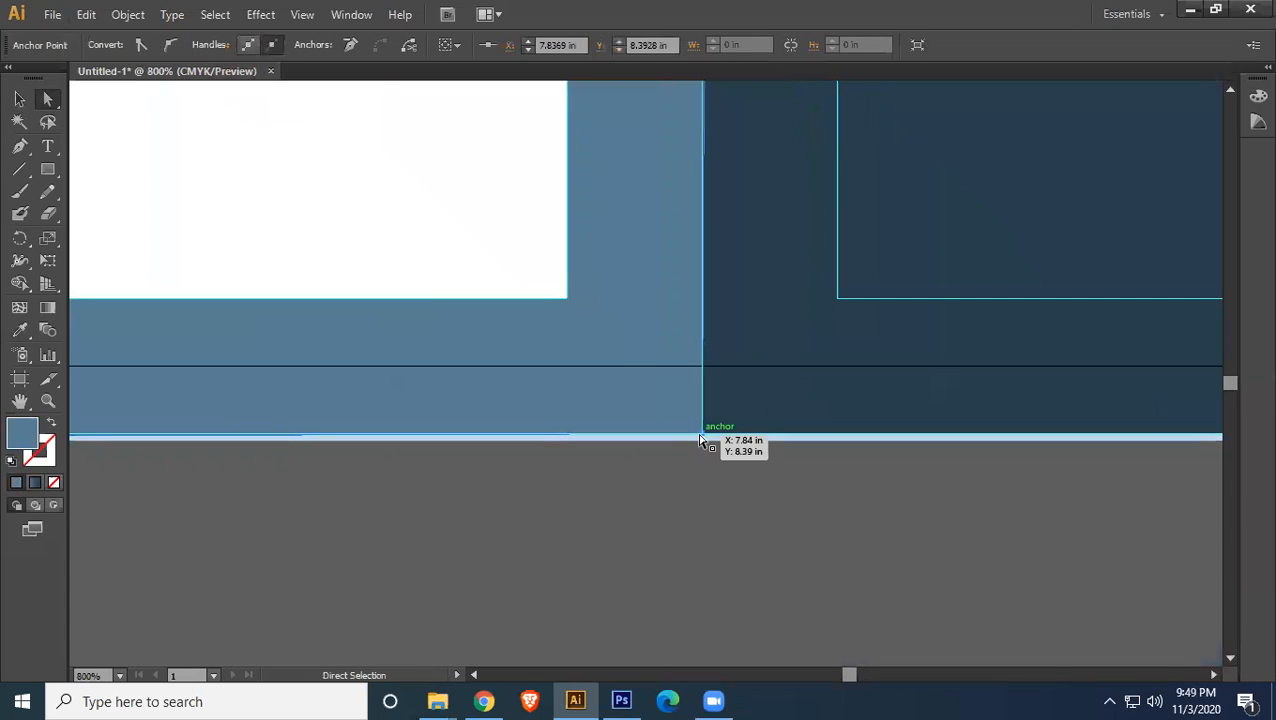
{"action": "left_click", "coordinate": [688, 529]}
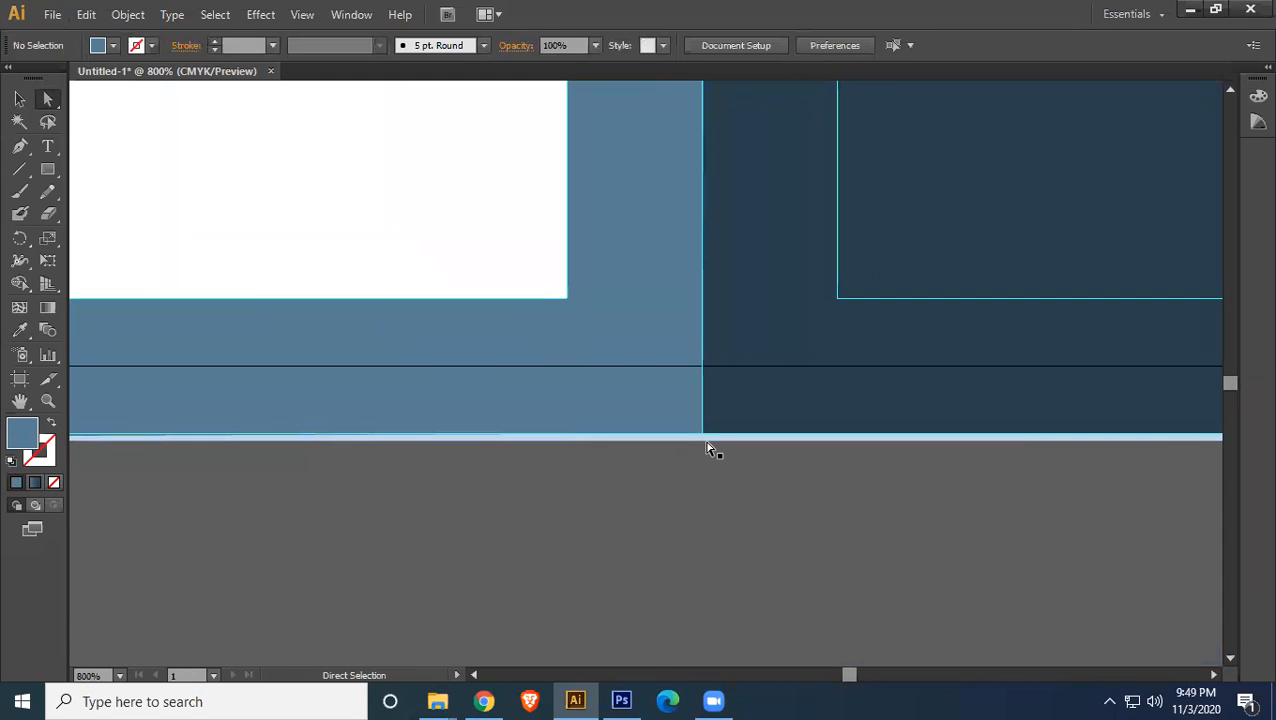
{"action": "left_click", "coordinate": [707, 445]}
{"action": "left_click_drag", "start_coordinate": [707, 440], "coordinate": [704, 435]}
{"action": "left_click", "coordinate": [707, 493]}
- Correct the lower mid blue frame's upper right anchor so it sits exactly on the right fold guide
{"action": "key", "text": "space"}
{"action": "left_click_drag", "start_coordinate": [782, 230], "coordinate": [769, 584]}
{"action": "left_click_drag", "start_coordinate": [829, 199], "coordinate": [807, 587]}
{"action": "left_click_drag", "start_coordinate": [747, 270], "coordinate": [849, 533]}
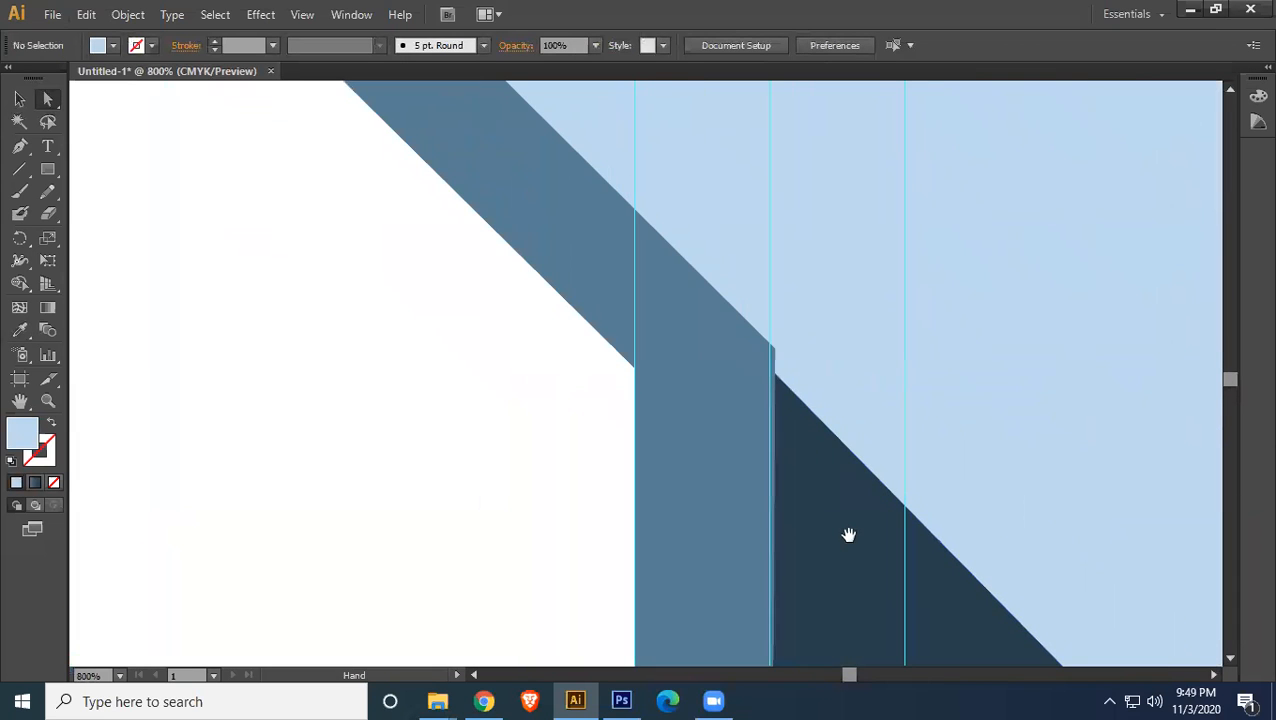
{"action": "left_click", "coordinate": [771, 348]}
{"action": "left_click", "coordinate": [781, 357]}
{"action": "left_click_drag", "start_coordinate": [773, 350], "coordinate": [769, 348]}
{"action": "left_click", "coordinate": [777, 398]}
{"action": "left_click", "coordinate": [970, 361]}
{"action": "key", "text": "space"}
{"action": "left_click_drag", "start_coordinate": [862, 520], "coordinate": [777, 122]}
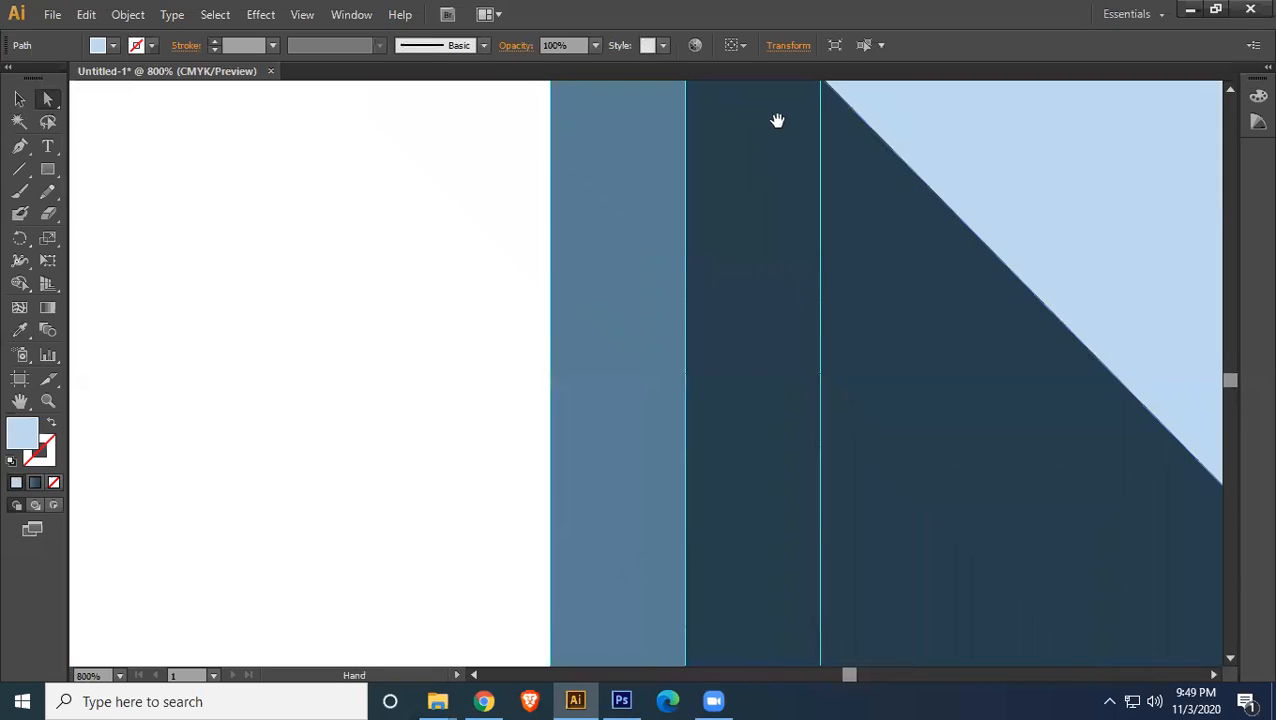
- Snap the dark right panel's bottom left anchor down to the bleed edge at the right fold guide
{"action": "left_click_drag", "start_coordinate": [783, 324], "coordinate": [757, 56]}
{"action": "left_click_drag", "start_coordinate": [762, 480], "coordinate": [756, 220]}
{"action": "left_click", "coordinate": [694, 372]}
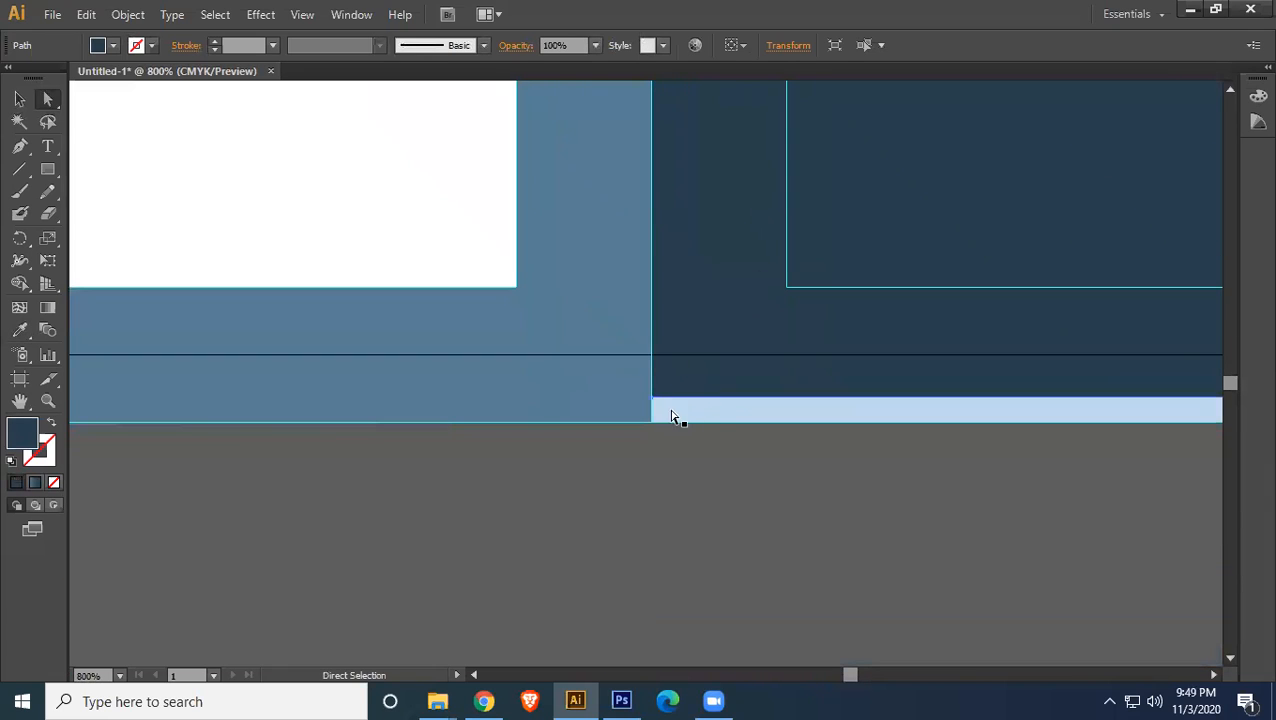
{"action": "left_click_drag", "start_coordinate": [652, 400], "coordinate": [655, 421]}
{"action": "left_click", "coordinate": [780, 512]}
{"action": "left_click_drag", "start_coordinate": [802, 246], "coordinate": [755, 552]}
{"action": "left_click", "coordinate": [720, 446]}
{"action": "left_click_drag", "start_coordinate": [700, 405], "coordinate": [698, 371]}
{"action": "left_click", "coordinate": [817, 502]}
- Move the lower mid blue frame's upper left anchor onto the left fold guide, where it meets the light blue band
{"action": "left_click_drag", "start_coordinate": [777, 285], "coordinate": [803, 95]}
{"action": "left_click_drag", "start_coordinate": [925, 205], "coordinate": [683, 593]}
{"action": "left_click_drag", "start_coordinate": [458, 450], "coordinate": [794, 701]}
{"action": "left_click", "coordinate": [816, 311]}
{"action": "left_click", "coordinate": [816, 309]}
{"action": "left_click", "coordinate": [813, 310]}
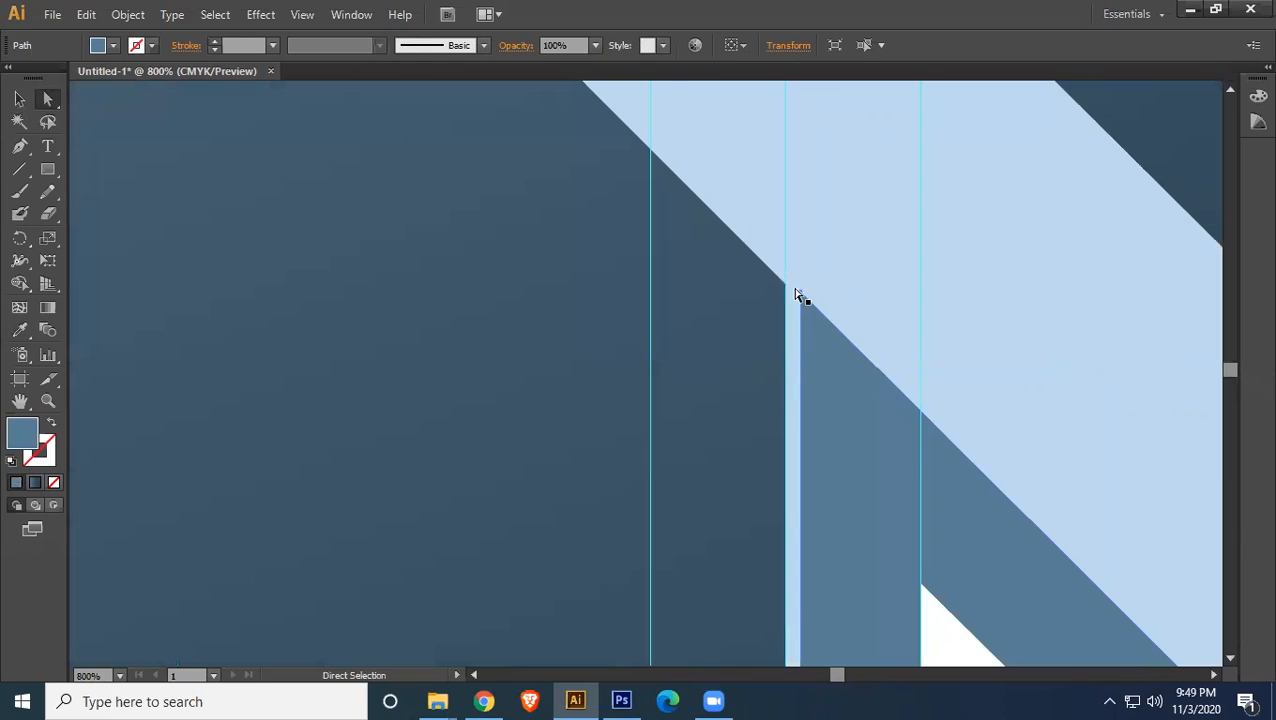
{"action": "left_click", "coordinate": [800, 297]}
{"action": "left_click", "coordinate": [800, 288]}
{"action": "left_click", "coordinate": [803, 290]}
{"action": "left_click_drag", "start_coordinate": [803, 290], "coordinate": [794, 285]}
{"action": "left_click", "coordinate": [834, 384]}
- Snap the lower mid blue frame's bottom left anchor to the left fold guide at the bleed edge
{"action": "left_click_drag", "start_coordinate": [834, 384], "coordinate": [760, 518]}
{"action": "scroll", "coordinate": [780, 470], "scroll_direction": "down", "scroll_amount": 4}
{"action": "left_click", "coordinate": [704, 418]}
{"action": "left_click", "coordinate": [704, 418]}
{"action": "left_click_drag", "start_coordinate": [703, 416], "coordinate": [686, 418]}
{"action": "left_click", "coordinate": [724, 458]}
- Check the shapes' alignment with the guides and bleed along the brochure's lower edge
{"action": "left_click_drag", "start_coordinate": [970, 262], "coordinate": [226, 345]}
{"action": "left_click_drag", "start_coordinate": [987, 390], "coordinate": [598, 369]}
{"action": "scroll", "coordinate": [816, 418], "scroll_direction": "down", "scroll_amount": 2}
{"action": "left_click_drag", "start_coordinate": [1096, 313], "coordinate": [507, 414]}
{"action": "left_click_drag", "start_coordinate": [948, 396], "coordinate": [855, 400]}
{"action": "left_click_drag", "start_coordinate": [1120, 373], "coordinate": [1059, 400]}
- Snap the left gradient panel's bottom left anchor to the corner of the bleed area
{"action": "left_click_drag", "start_coordinate": [561, 279], "coordinate": [1131, 335]}
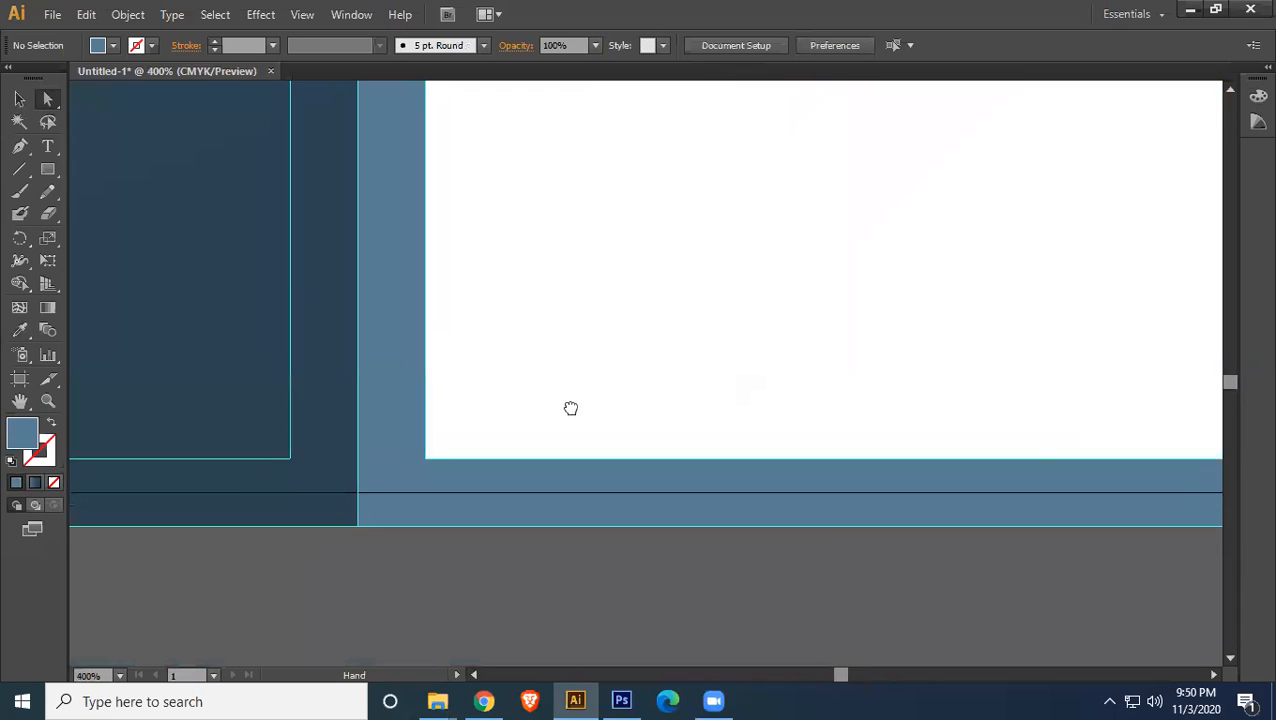
{"action": "left_click_drag", "start_coordinate": [570, 407], "coordinate": [1064, 276]}
{"action": "left_click_drag", "start_coordinate": [695, 245], "coordinate": [902, 374]}
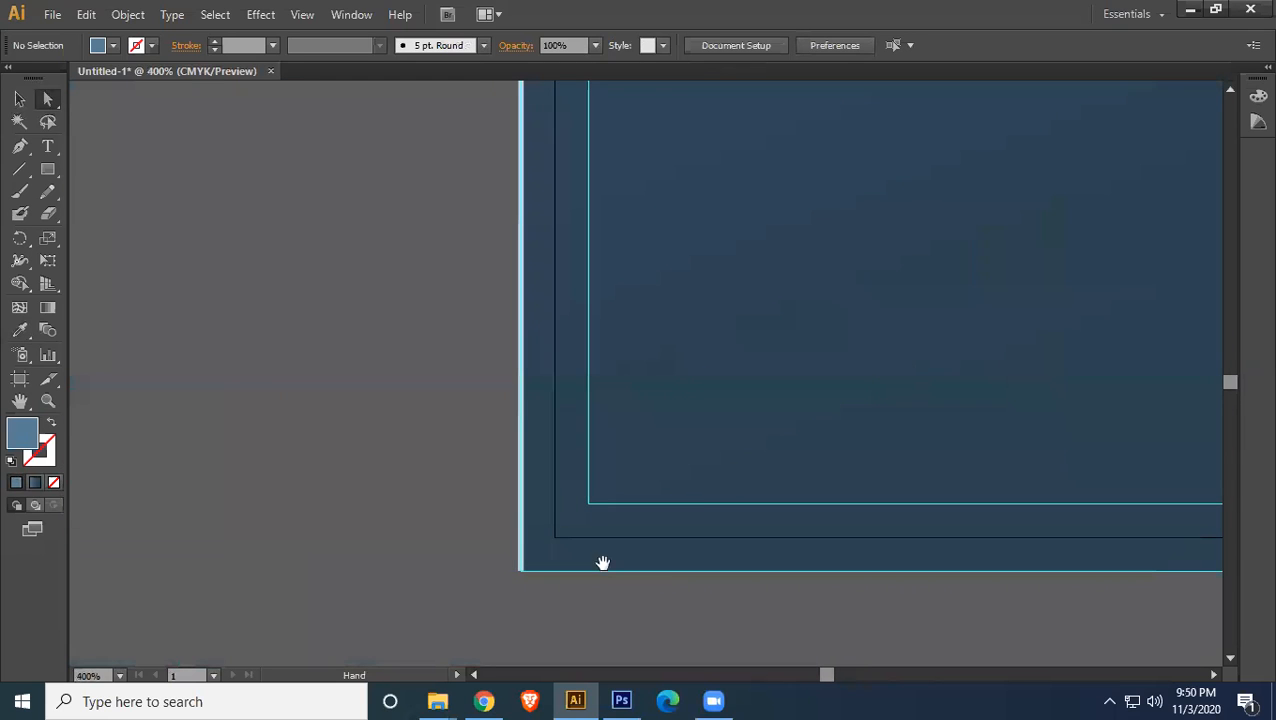
{"action": "left_click", "coordinate": [522, 573]}
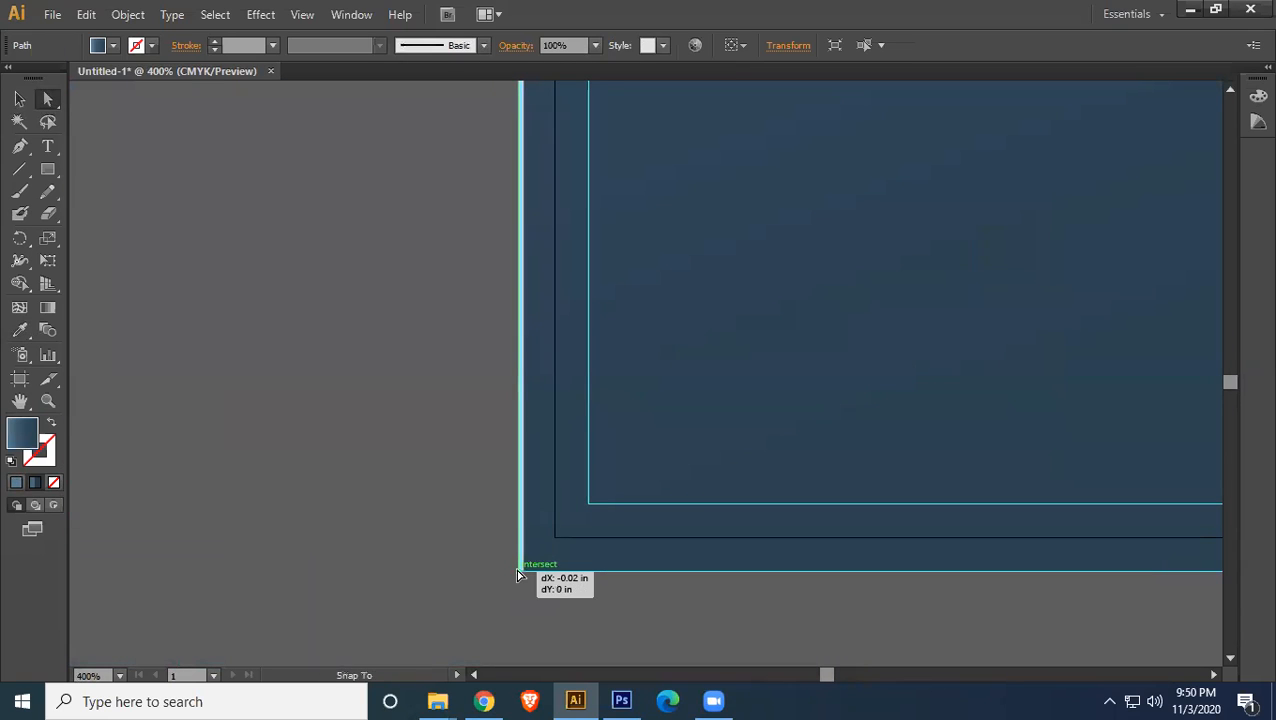
{"action": "left_click_drag", "start_coordinate": [520, 572], "coordinate": [1028, 432]}
{"action": "left_click", "coordinate": [527, 606]}
- Move the light blue shape's bottom left anchor onto the bleed corner at X -0.125 in, Y 8.3928 in
{"action": "scroll", "coordinate": [600, 570], "scroll_direction": "up", "scroll_amount": 5}
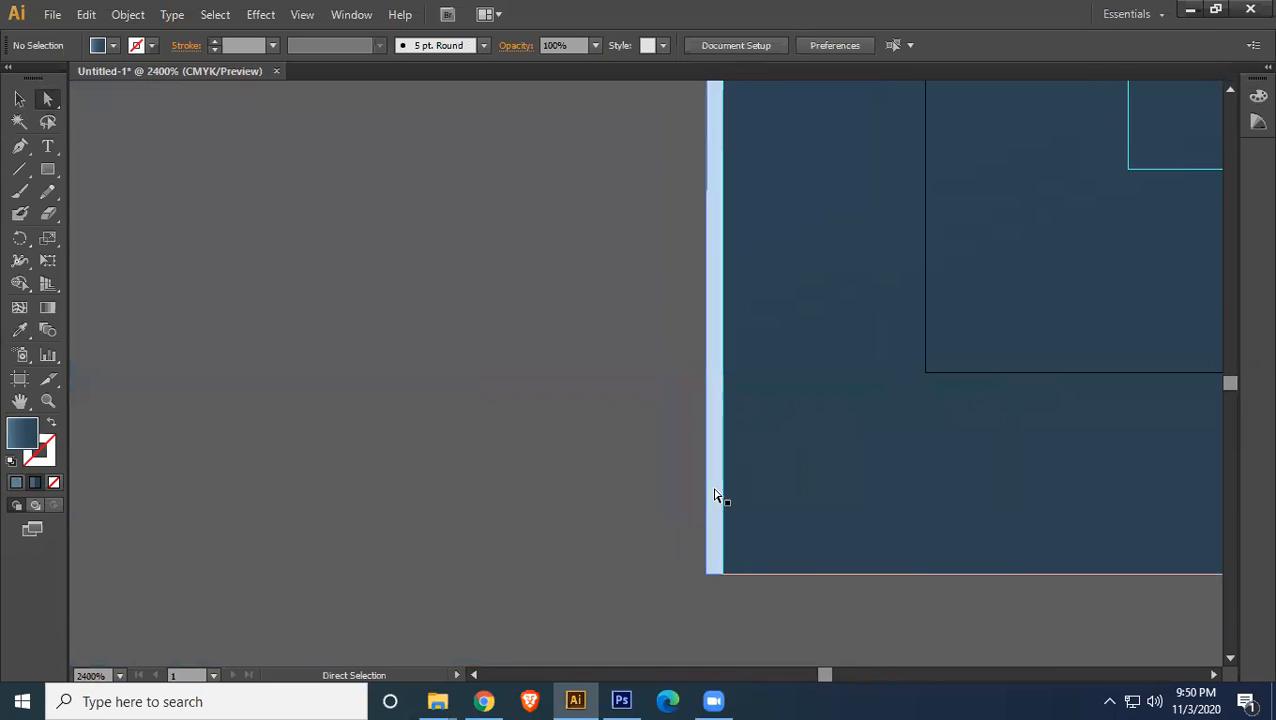
{"action": "left_click", "coordinate": [705, 585]}
{"action": "left_click_drag", "start_coordinate": [706, 579], "coordinate": [727, 587]}
- Inspect the left panel's outer edge up to its upper left corner for alignment with the bleed edge
{"action": "left_click_drag", "start_coordinate": [989, 226], "coordinate": [809, 570]}
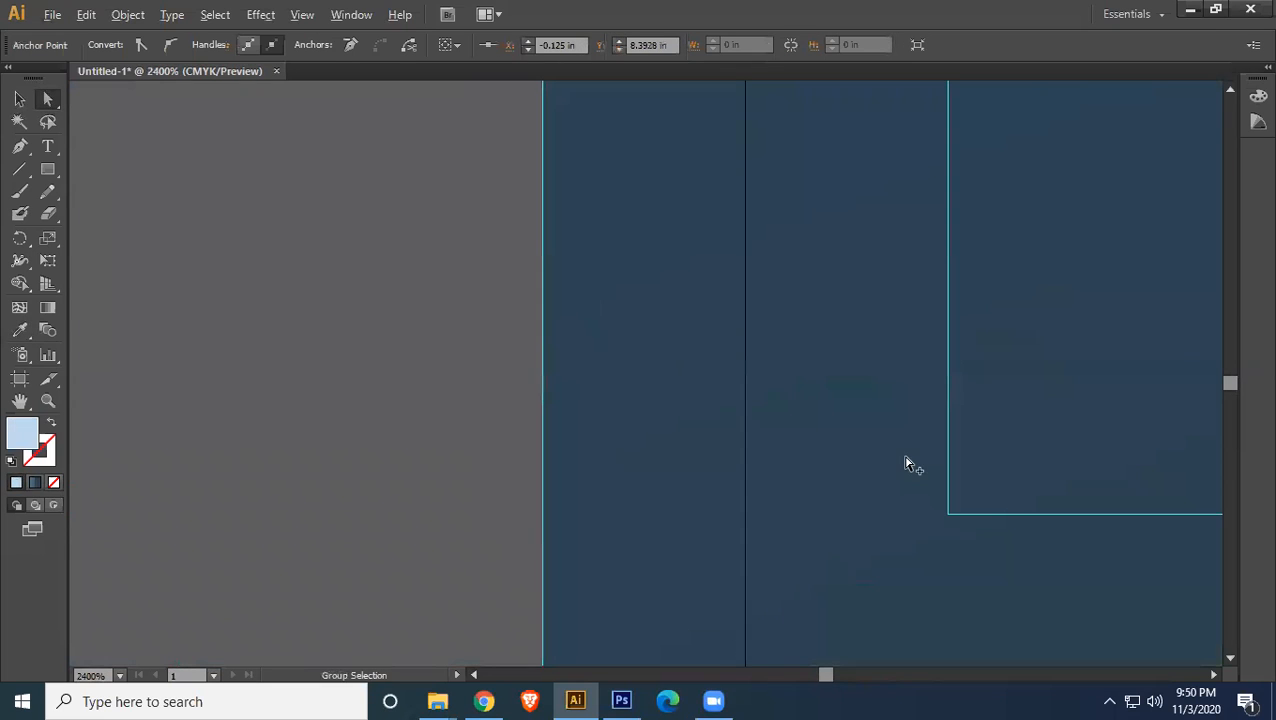
{"action": "scroll", "coordinate": [906, 459], "scroll_direction": "down", "scroll_amount": 2}
{"action": "left_click_drag", "start_coordinate": [908, 325], "coordinate": [686, 692]}
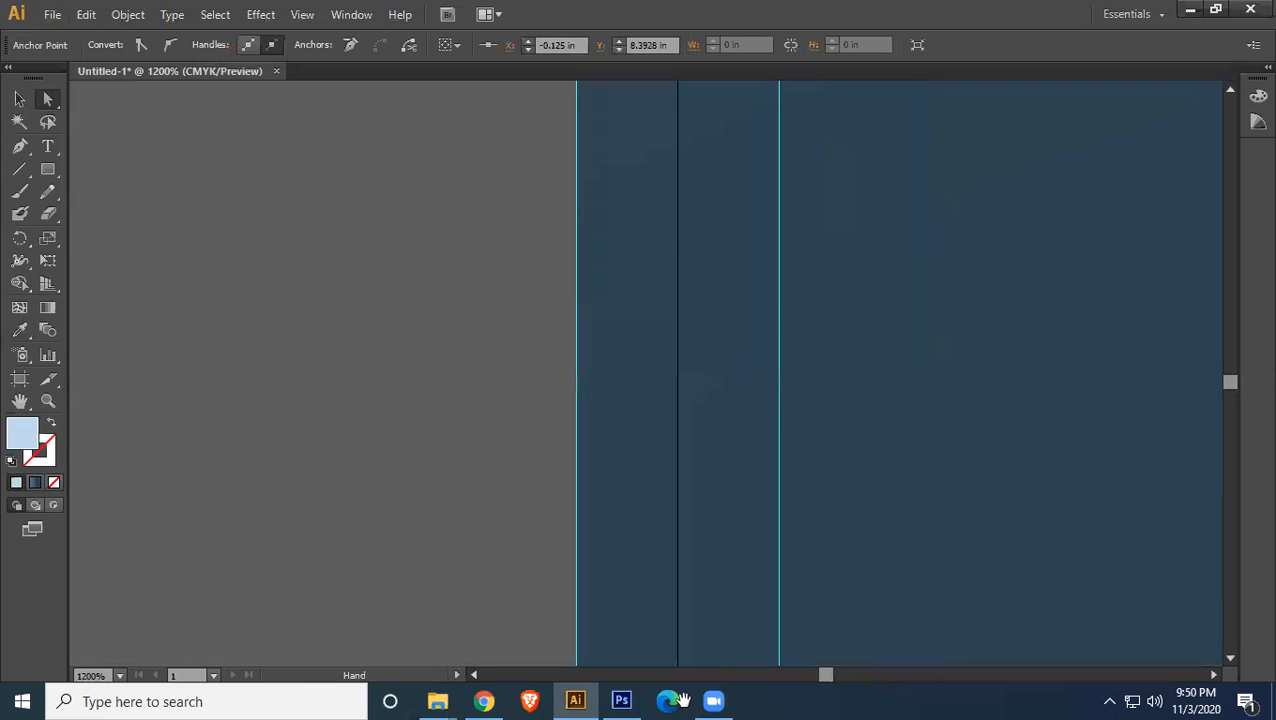
{"action": "scroll", "coordinate": [817, 490], "scroll_direction": "down", "scroll_amount": 6}
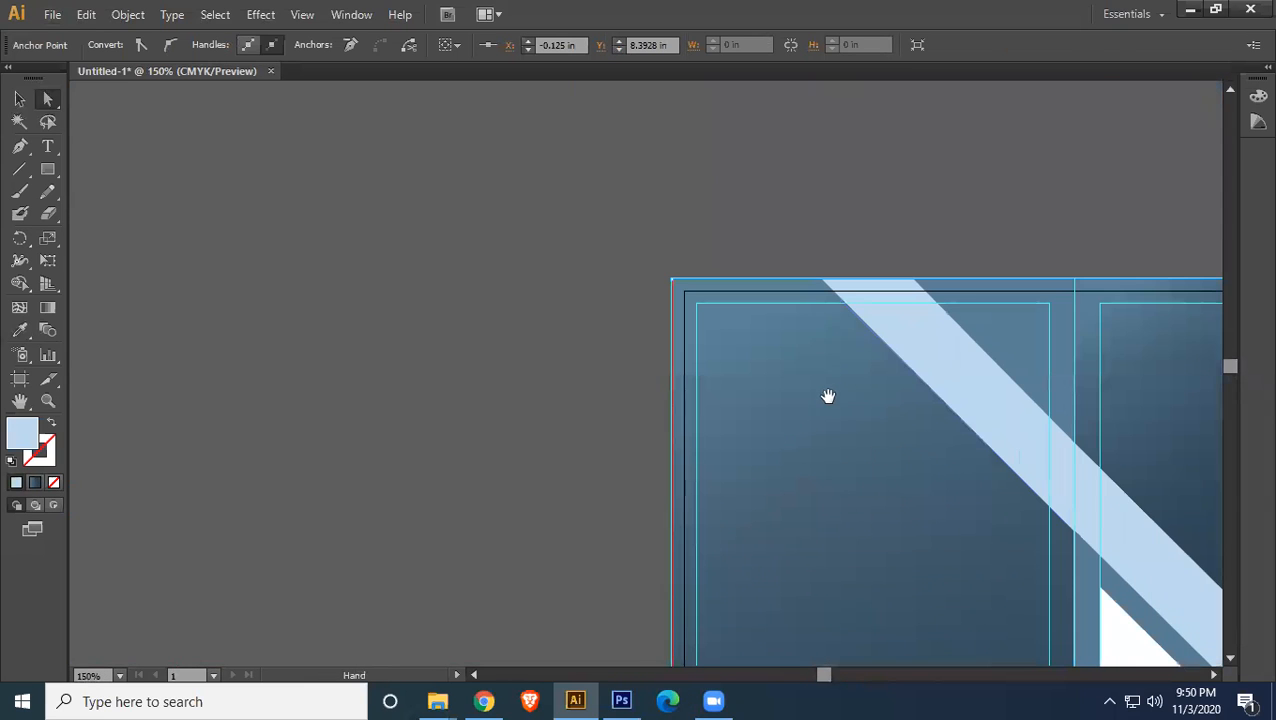
- Align the upper-left corner anchor of the left panel's gradient shape with the bleed guide corner, then deselect the shape
{"action": "scroll", "coordinate": [832, 422], "scroll_direction": "up", "scroll_amount": 4}
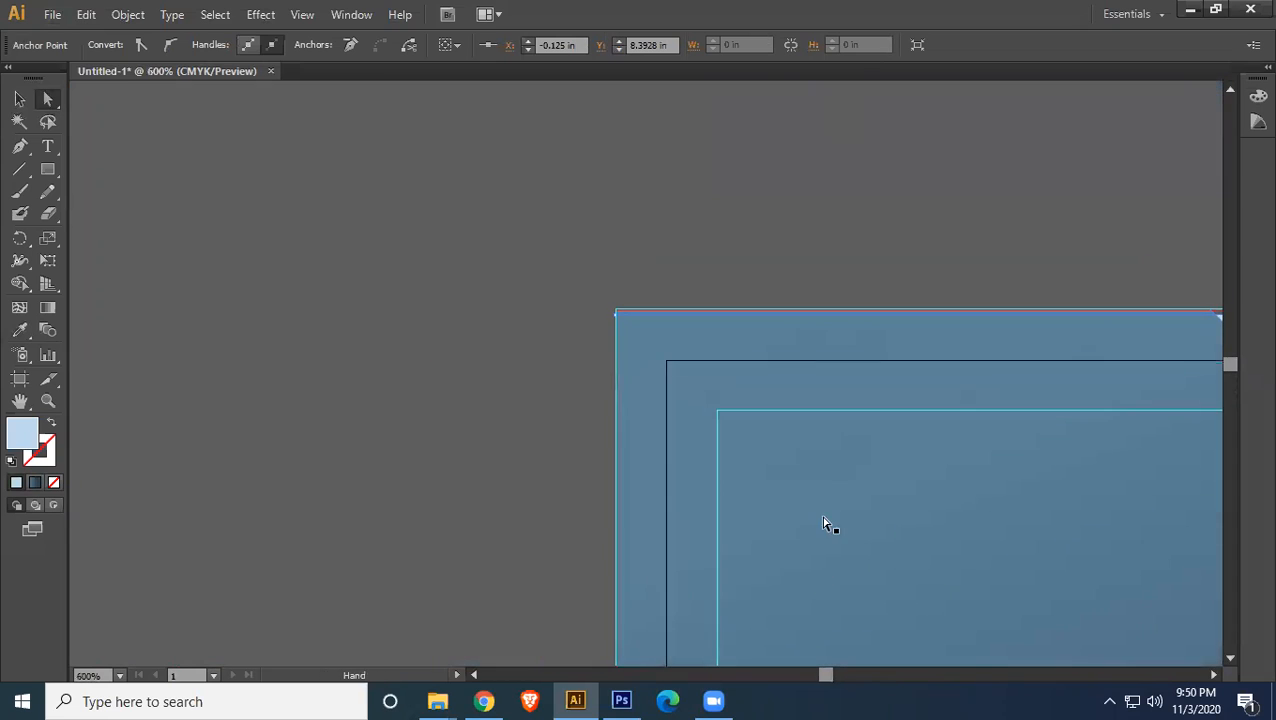
{"action": "scroll", "coordinate": [832, 525], "scroll_direction": "up", "scroll_amount": 1}
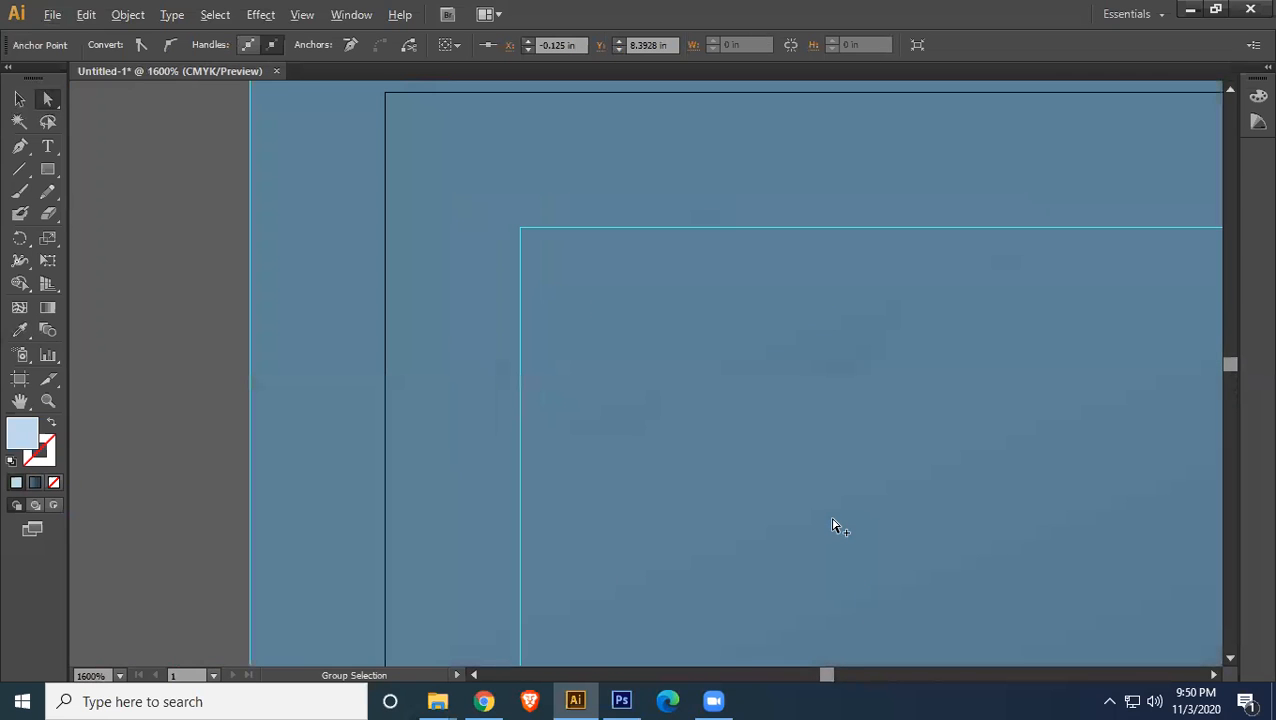
{"action": "left_click_drag", "start_coordinate": [420, 160], "coordinate": [769, 599]}
{"action": "left_click", "coordinate": [600, 398]}
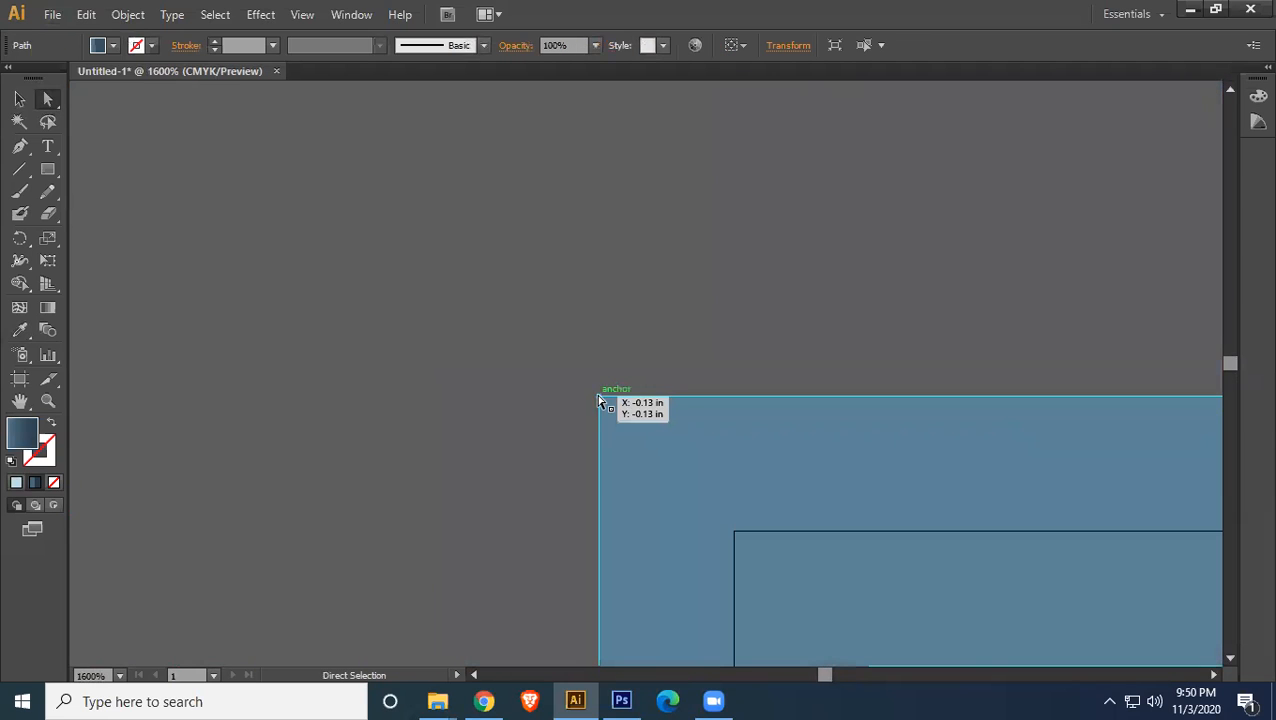
{"action": "left_click", "coordinate": [523, 420]}
{"action": "left_click", "coordinate": [680, 408]}
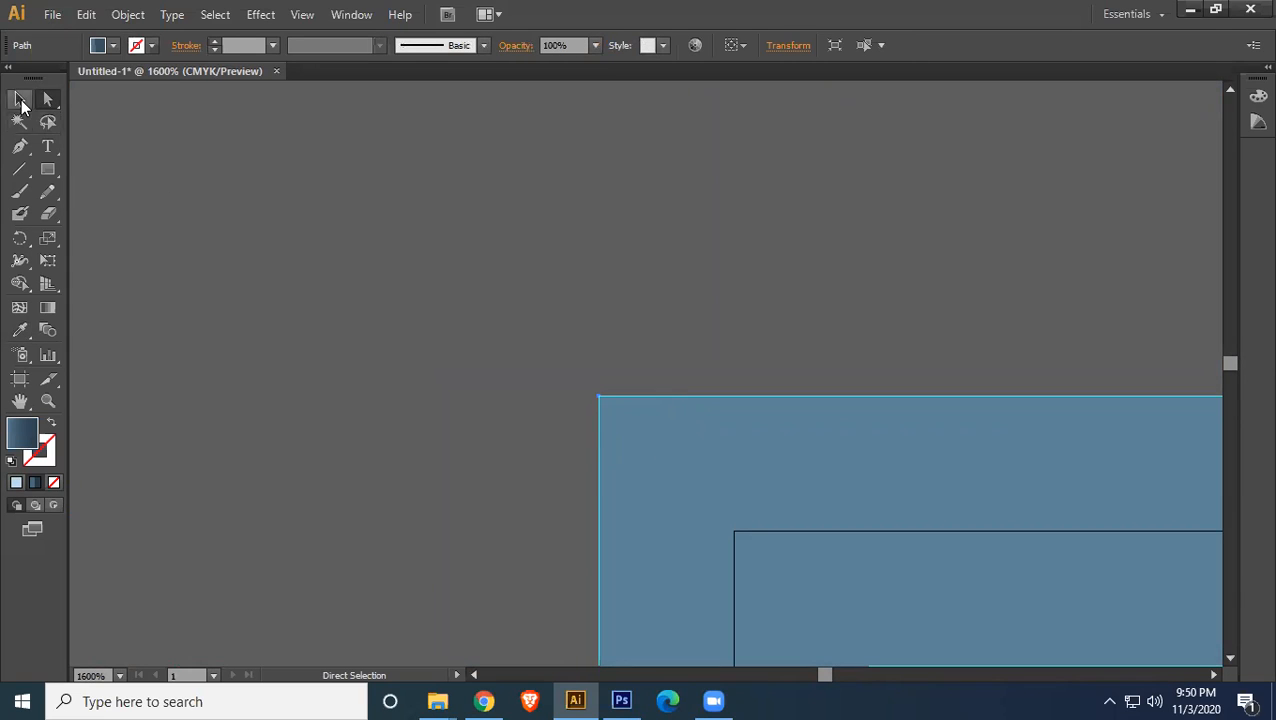
{"action": "key", "text": "ctrl+1"}
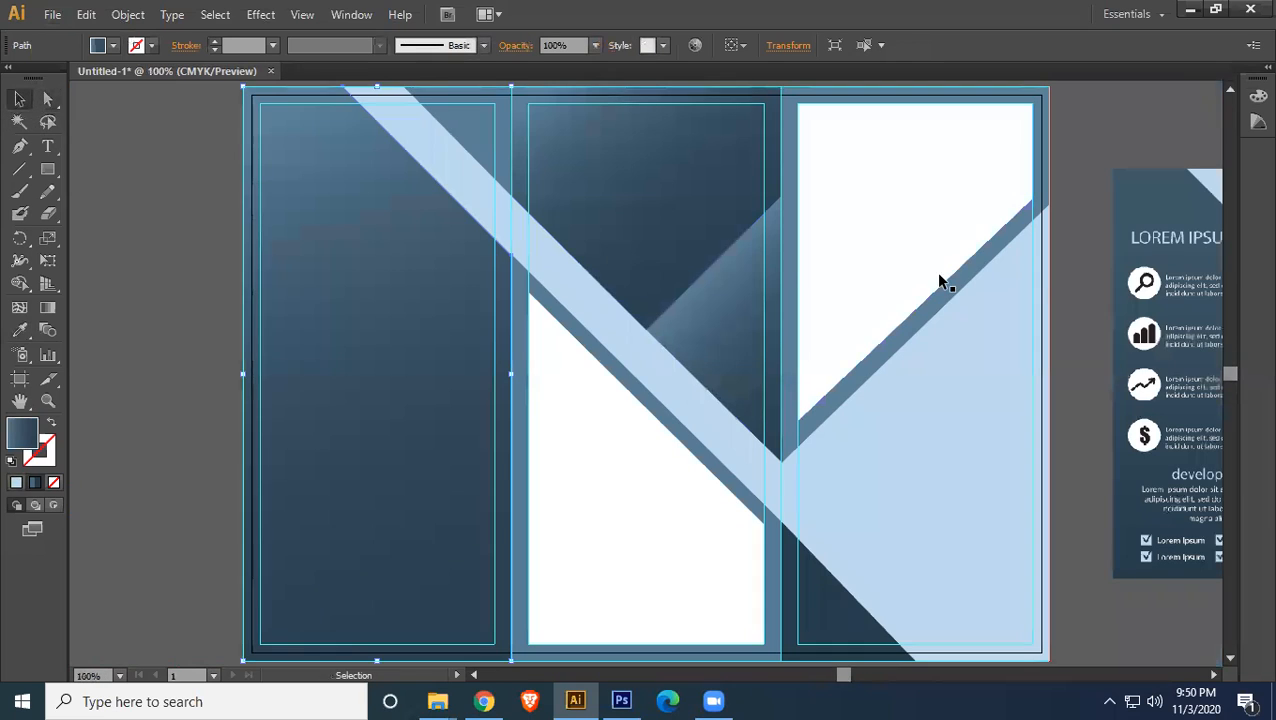
{"action": "left_click", "coordinate": [1083, 172]}
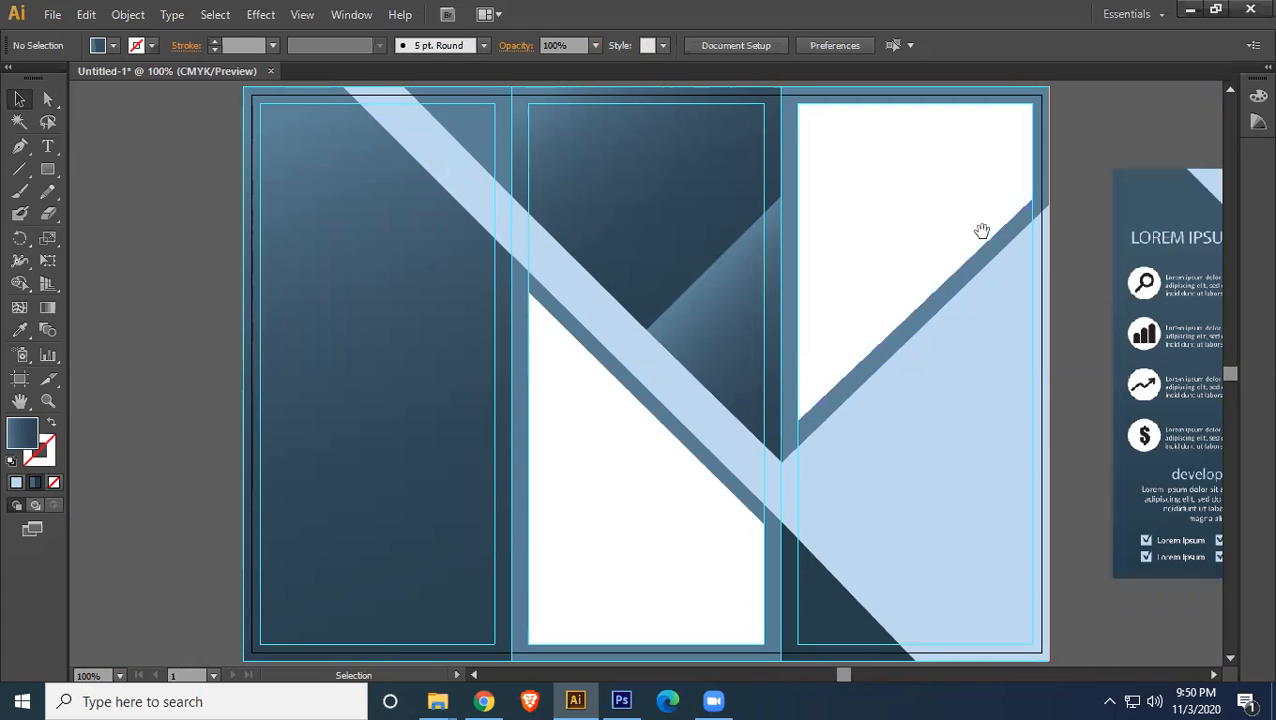
- Move the Front--side.jpg reference image farther away from the brochure artboard
{"action": "scroll", "coordinate": [976, 228], "scroll_direction": "down", "scroll_amount": 1}
{"action": "left_click_drag", "start_coordinate": [1005, 196], "coordinate": [636, 200]}
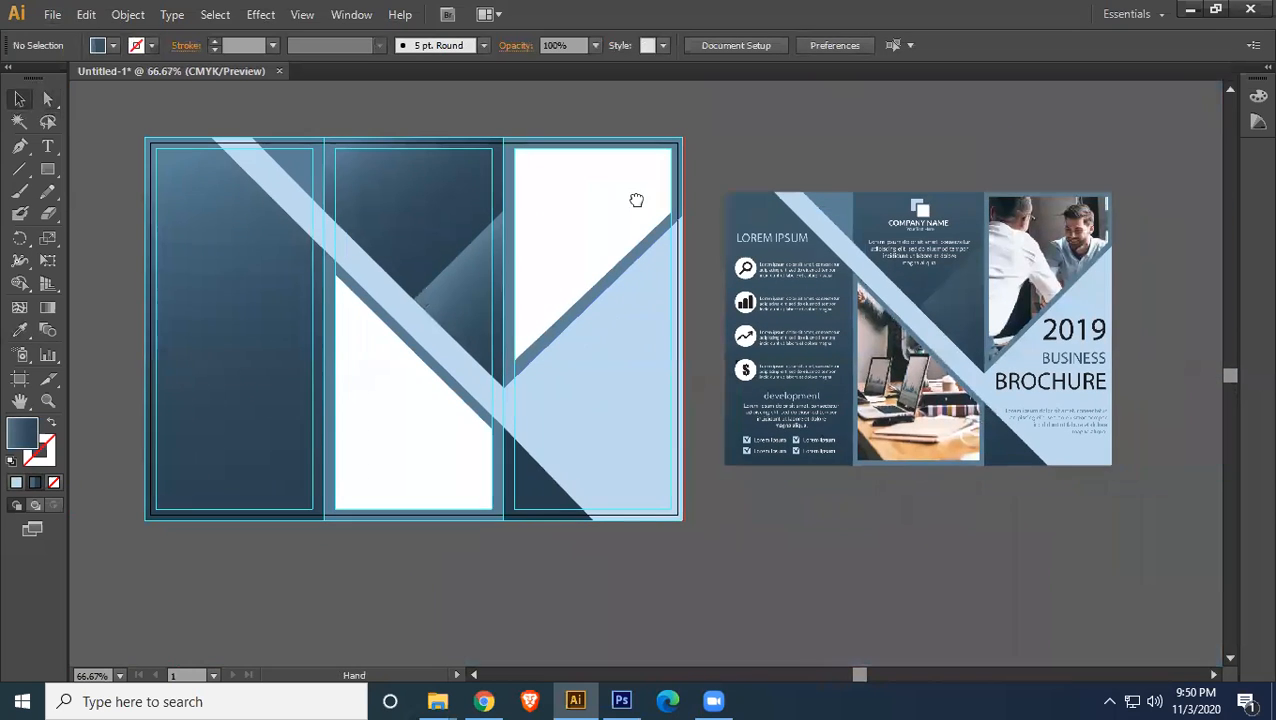
{"action": "left_click_drag", "start_coordinate": [926, 253], "coordinate": [1004, 213]}
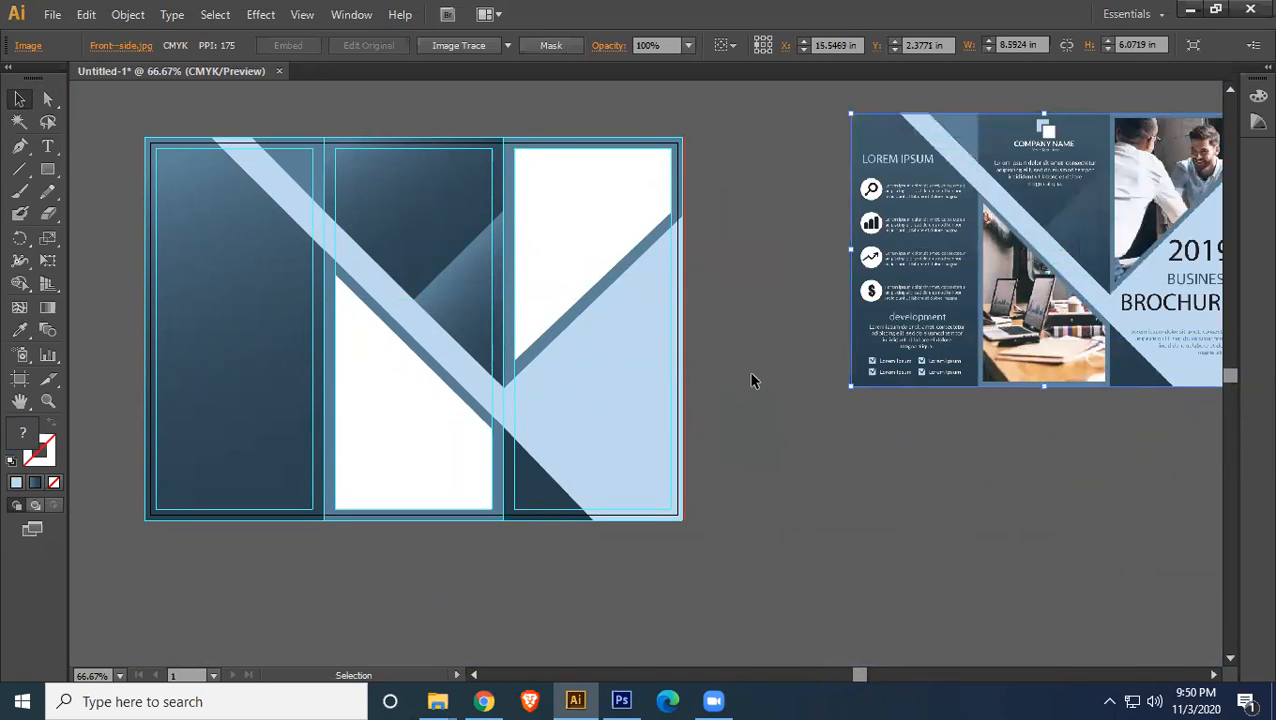
{"action": "left_click", "coordinate": [630, 262]}
{"action": "left_click", "coordinate": [582, 202]}
{"action": "left_click", "coordinate": [385, 443]}
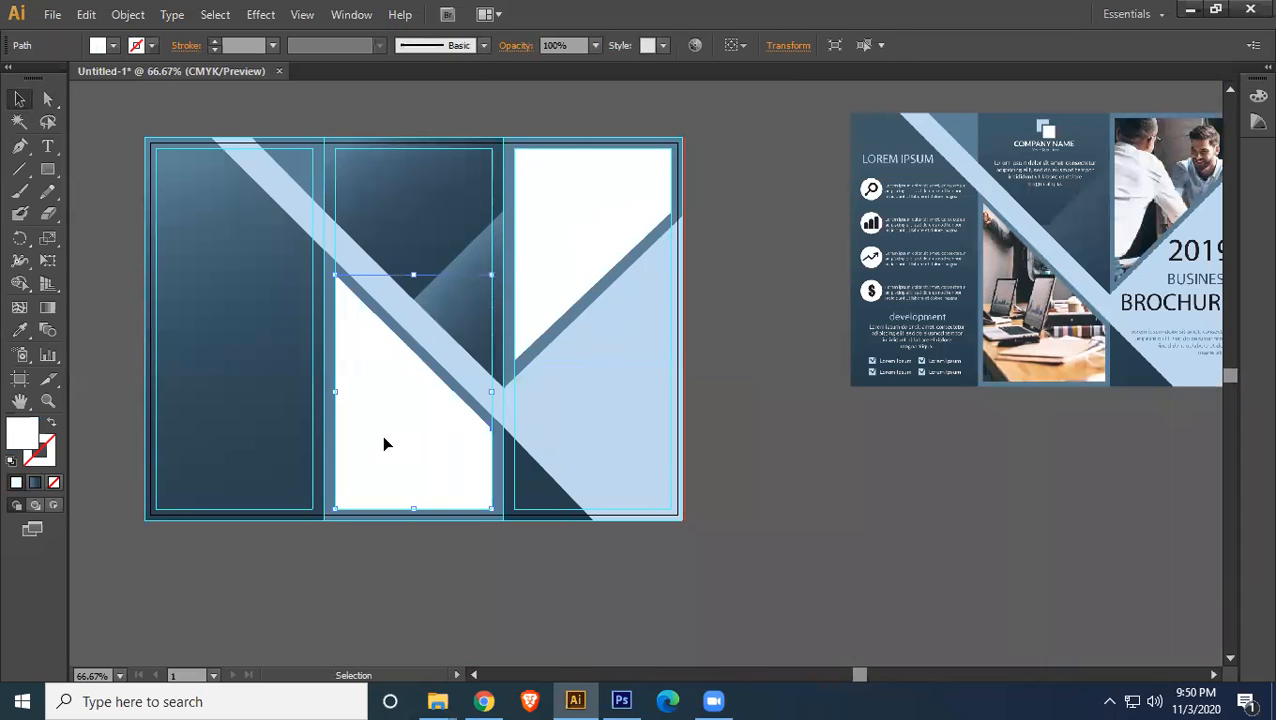
{"action": "left_click", "coordinate": [713, 292]}
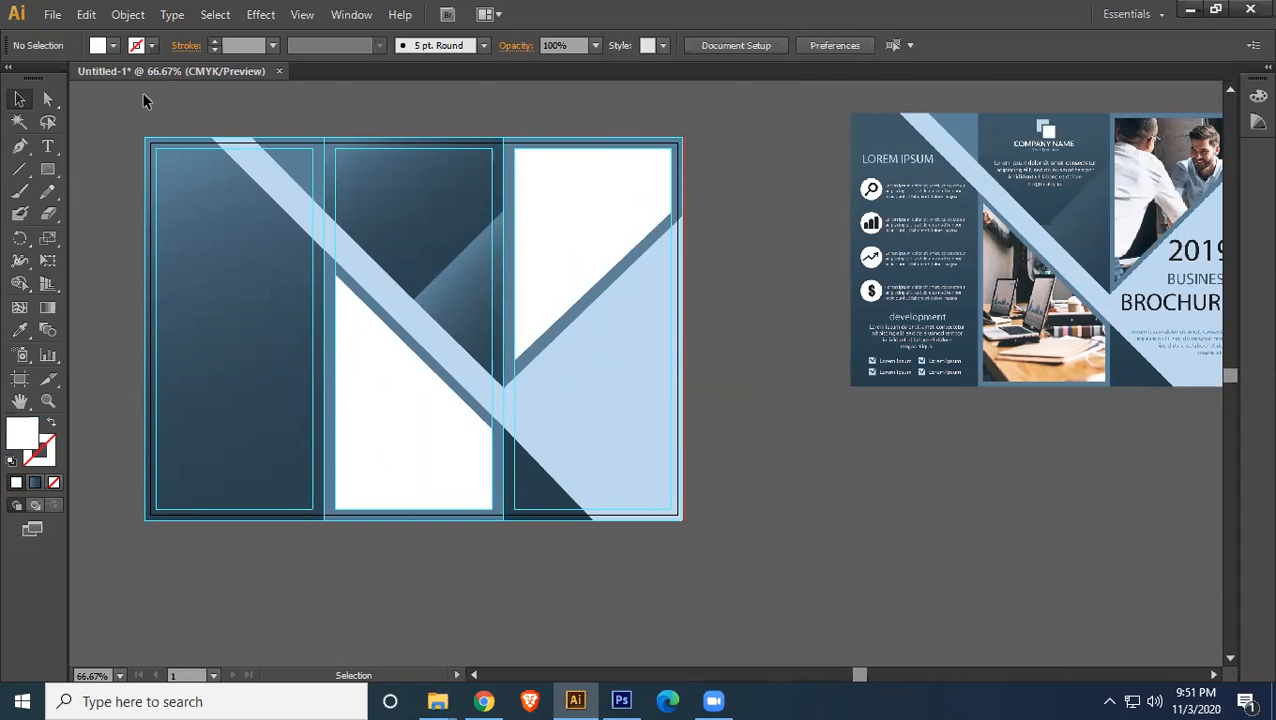
{"action": "left_click", "coordinate": [53, 15]}
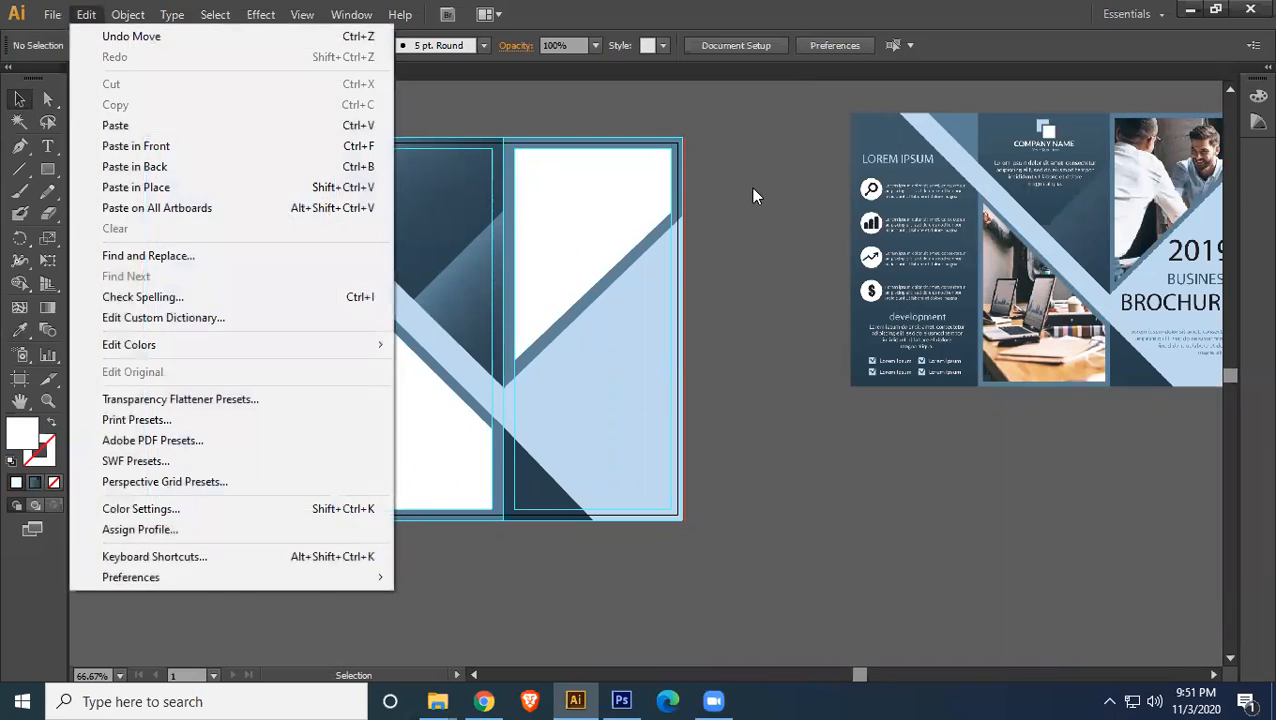
{"action": "left_click", "coordinate": [755, 194]}
- Place getty_951514270_400405.jpg and spotkanie-biznesowe.jpg from the Class - 15 folder into the Illustrator brochure document
{"action": "mouse_move", "coordinate": [425, 698]}
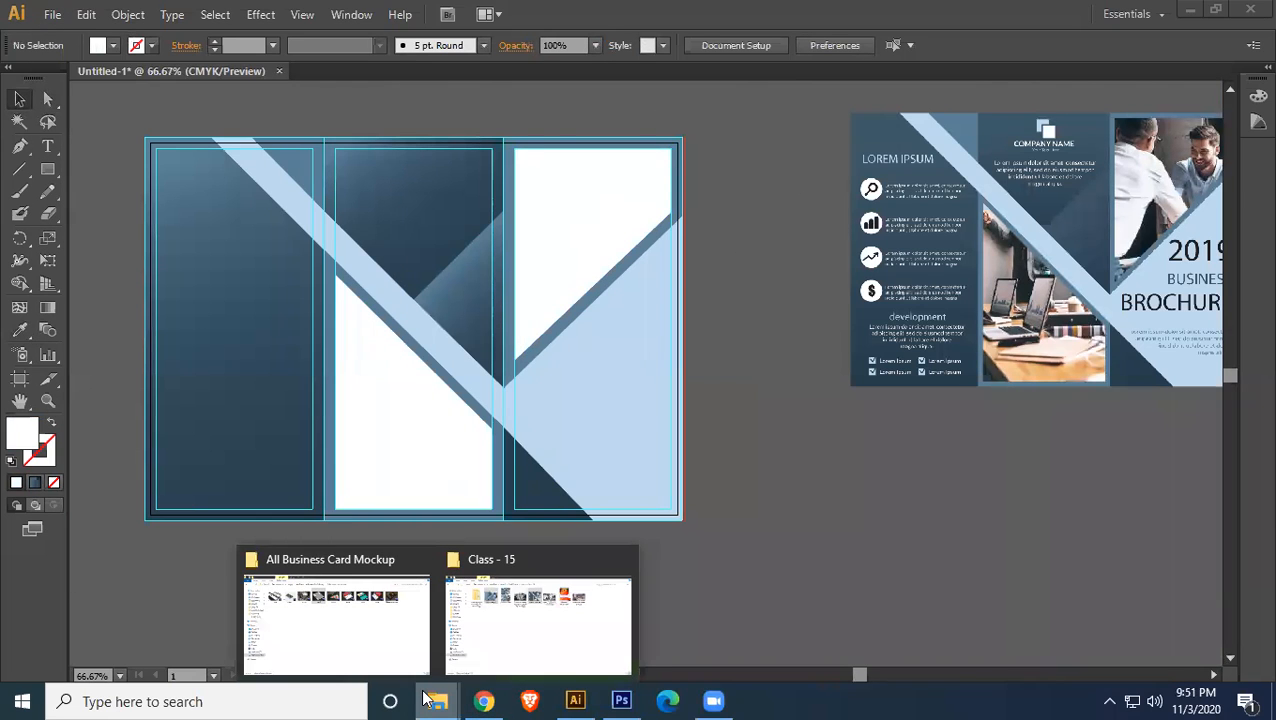
{"action": "left_click", "coordinate": [567, 631]}
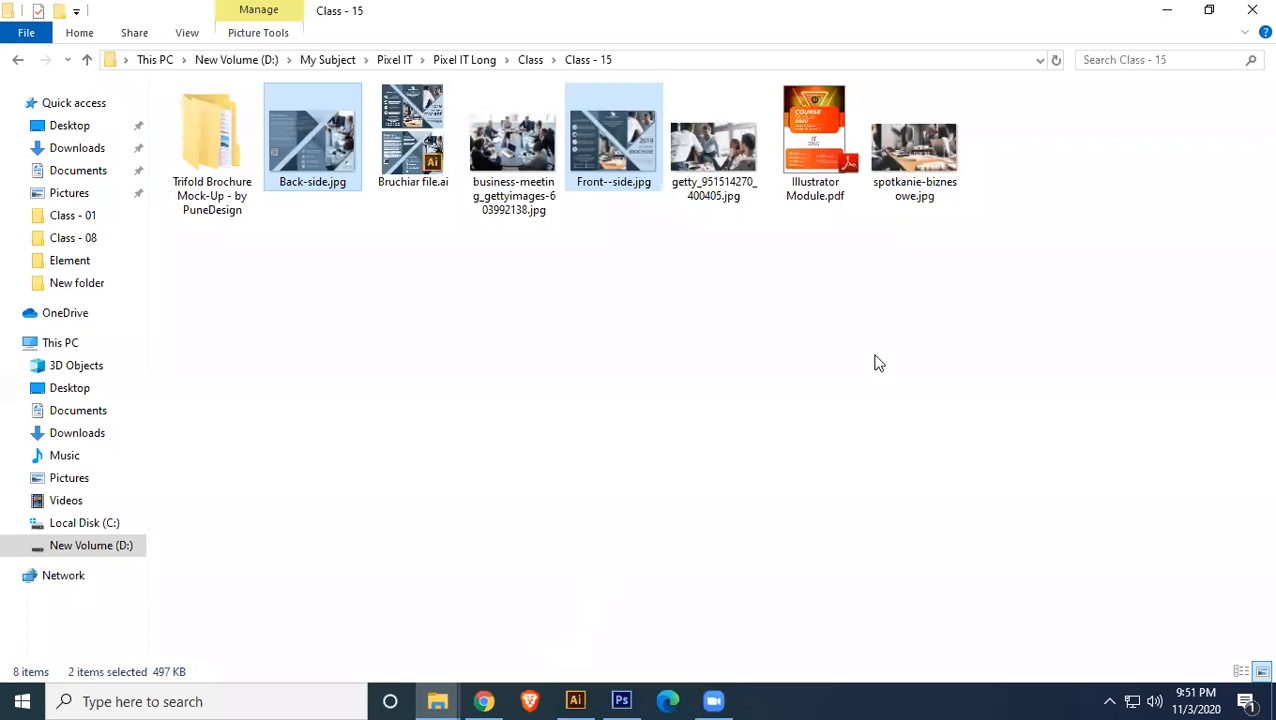
{"action": "left_click", "coordinate": [748, 242]}
{"action": "left_click", "coordinate": [720, 143]}
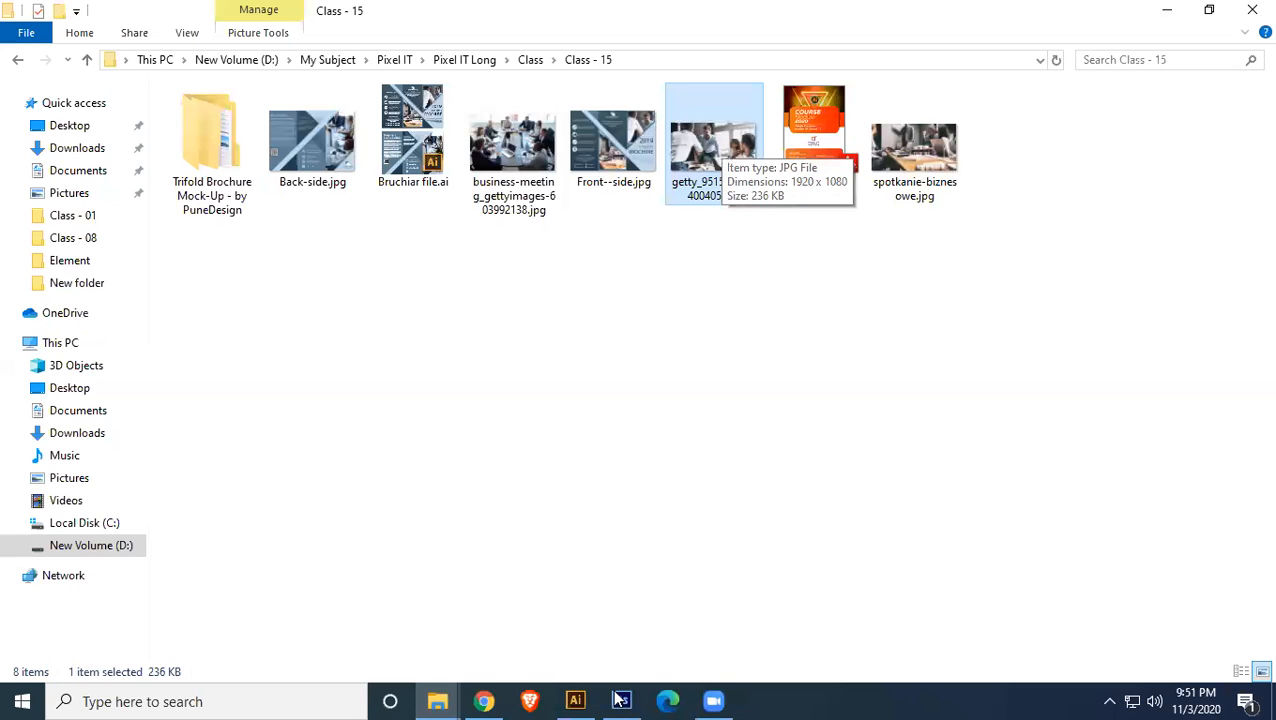
{"action": "left_click", "coordinate": [437, 701]}
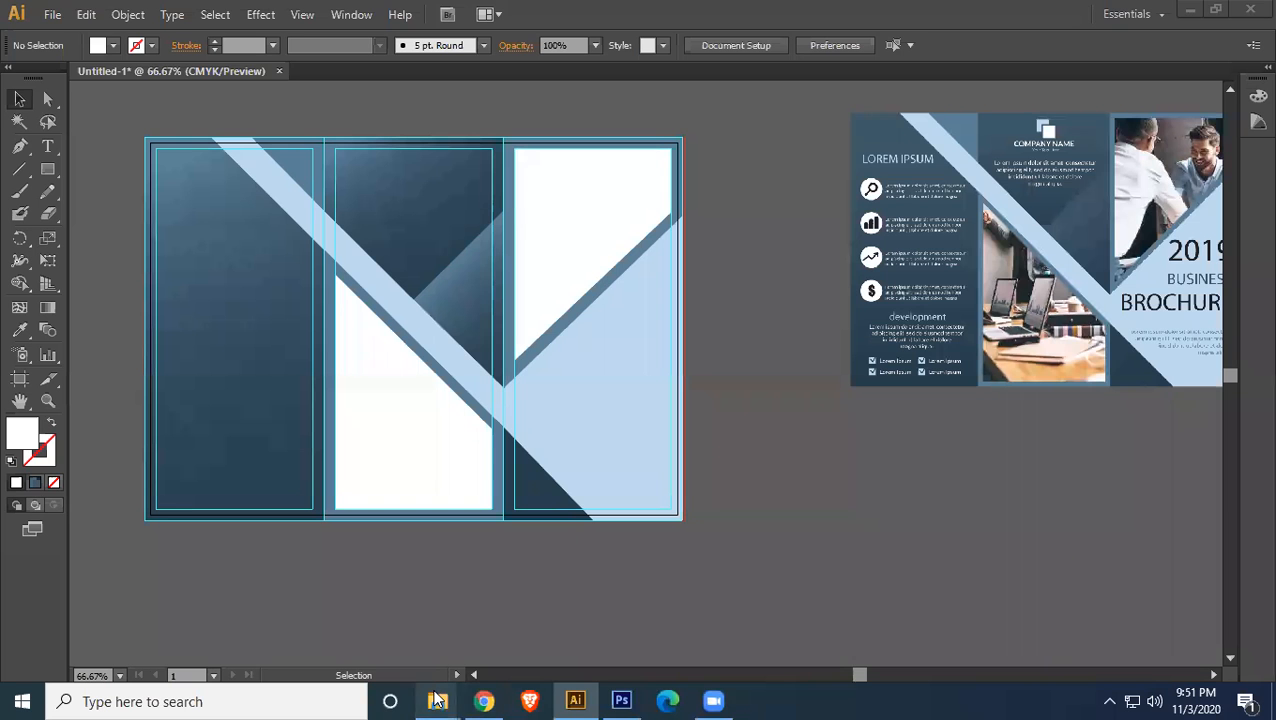
{"action": "left_click", "coordinate": [513, 620]}
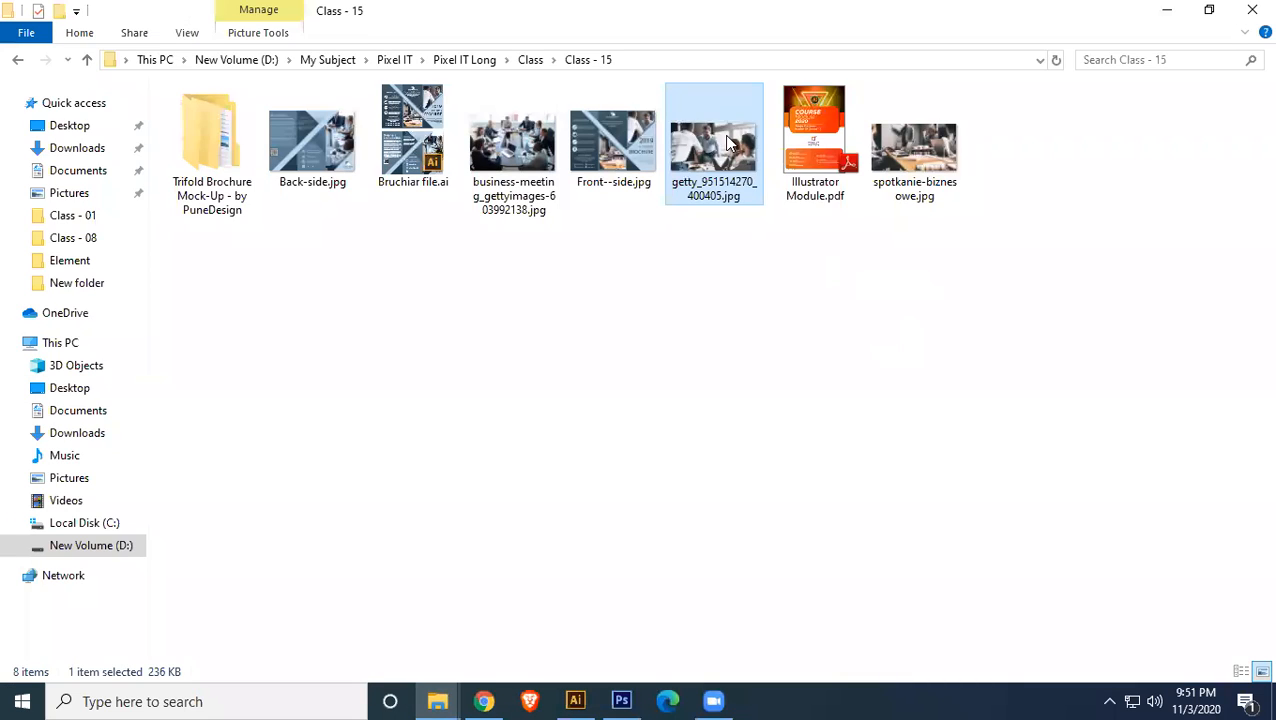
{"action": "left_click", "coordinate": [575, 701]}
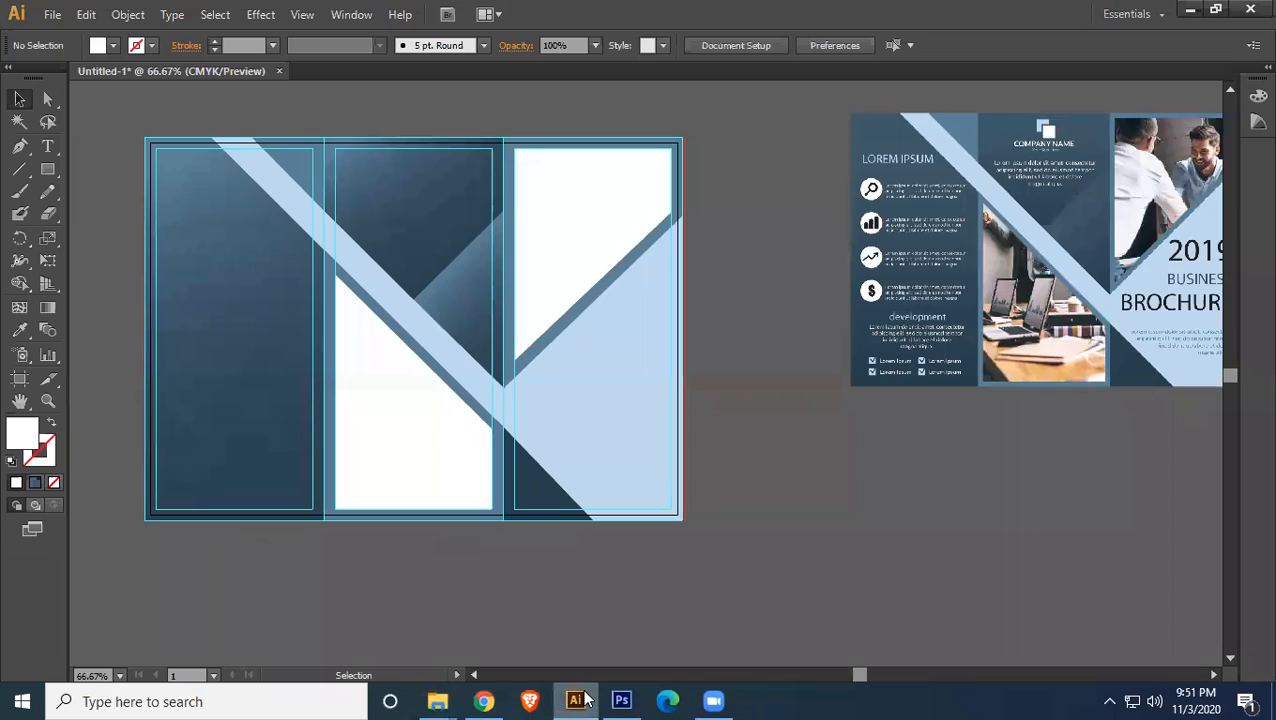
{"action": "left_click", "coordinate": [575, 701]}
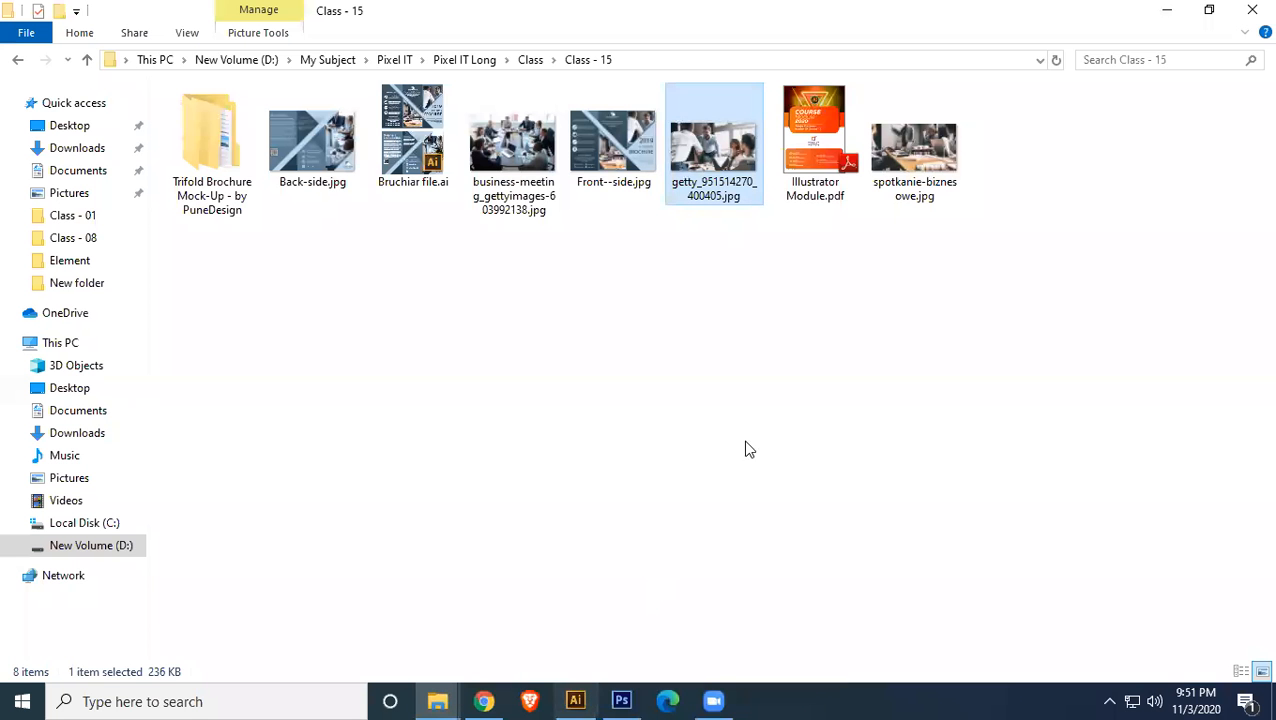
{"action": "left_click", "coordinate": [927, 210], "text": "ctrl"}
{"action": "left_click_drag", "start_coordinate": [927, 210], "coordinate": [706, 390]}
{"action": "left_click", "coordinate": [252, 52]}
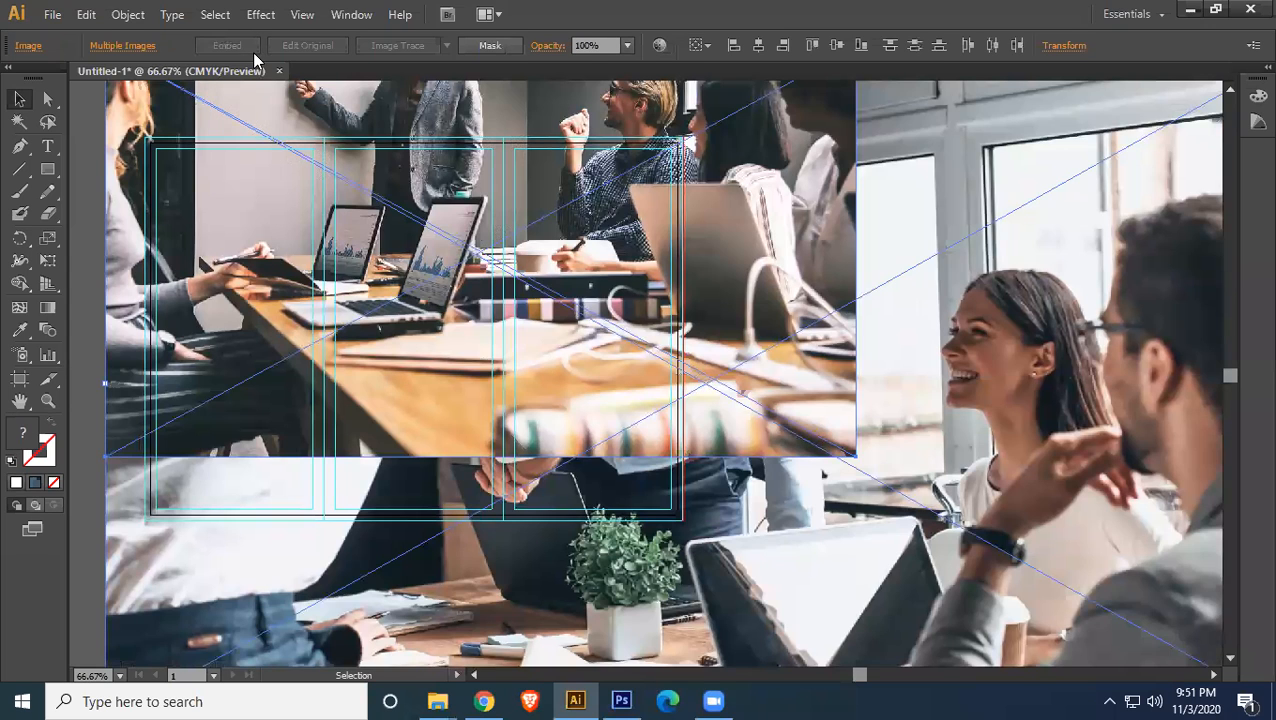
- Move both placed photos off the artboard and separate spotkanie-biznesowe.jpg below the other one
{"action": "key", "text": "ctrl+minus"}
{"action": "key", "text": "ctrl+minus"}
{"action": "key", "text": "ctrl+minus"}
{"action": "key", "text": "ctrl+minus"}
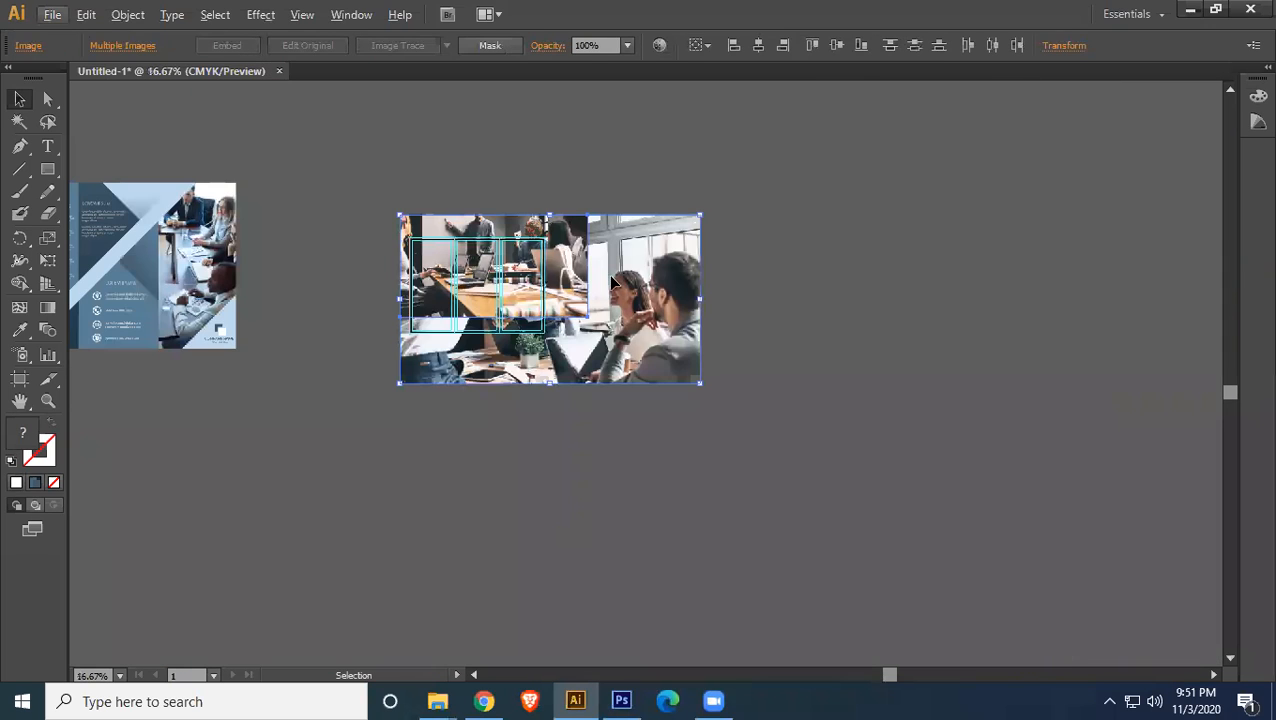
{"action": "left_click", "coordinate": [826, 470]}
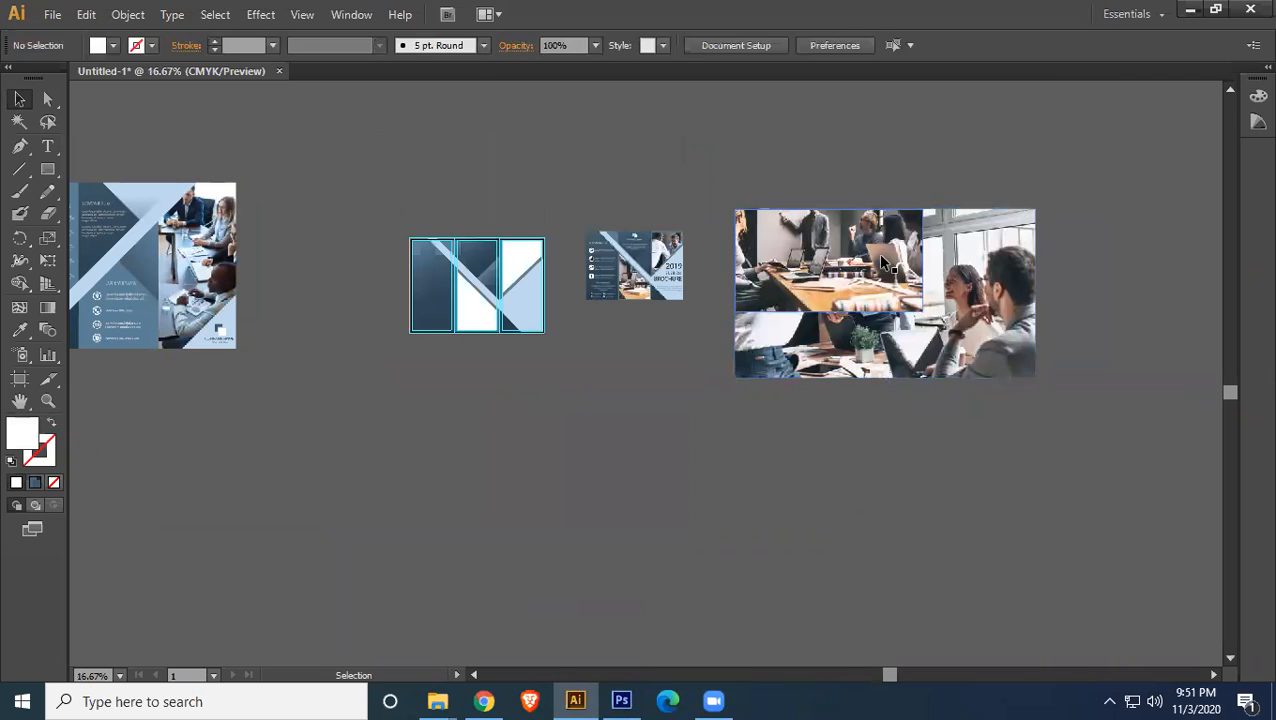
{"action": "left_click_drag", "start_coordinate": [876, 287], "coordinate": [707, 522]}
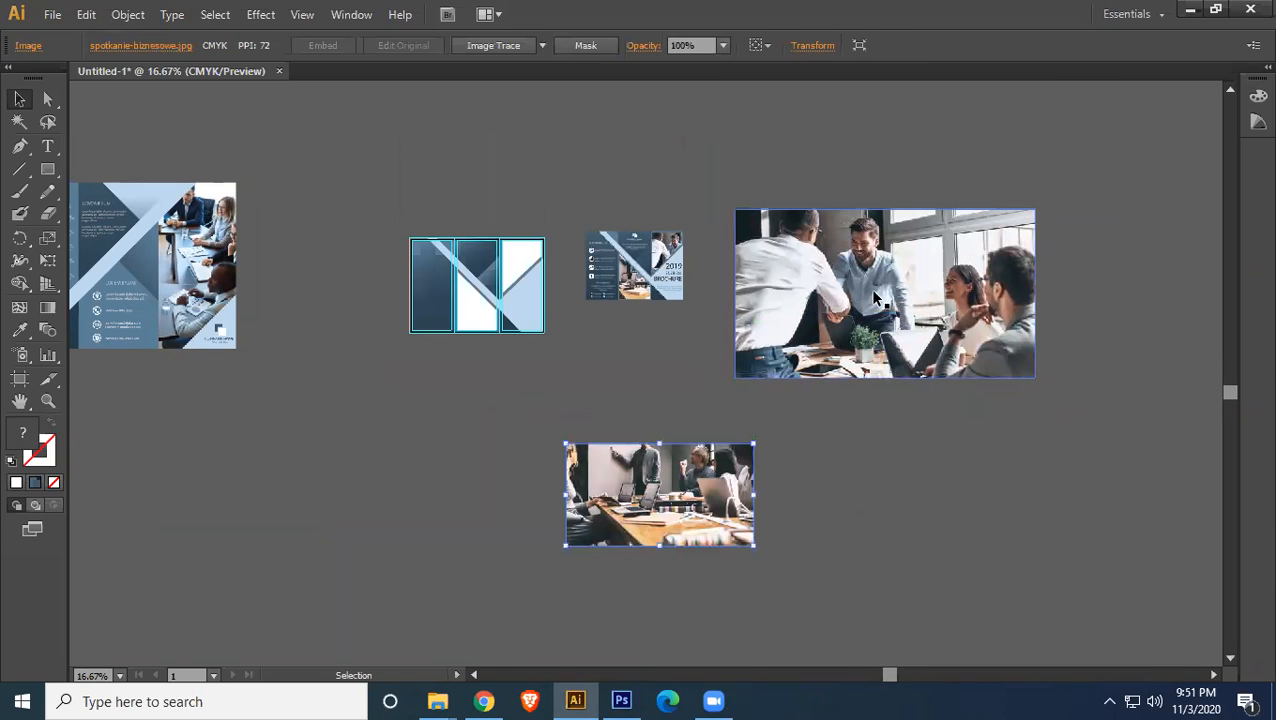
- Move the getty_951514270_400405.jpg handshake photo over the brochure artboard
{"action": "scroll", "coordinate": [811, 384], "scroll_direction": "up", "scroll_amount": 3}
{"action": "key", "text": "super"}
{"action": "left_click", "coordinate": [975, 338]}
{"action": "scroll", "coordinate": [928, 362], "scroll_direction": "up", "scroll_amount": 1}
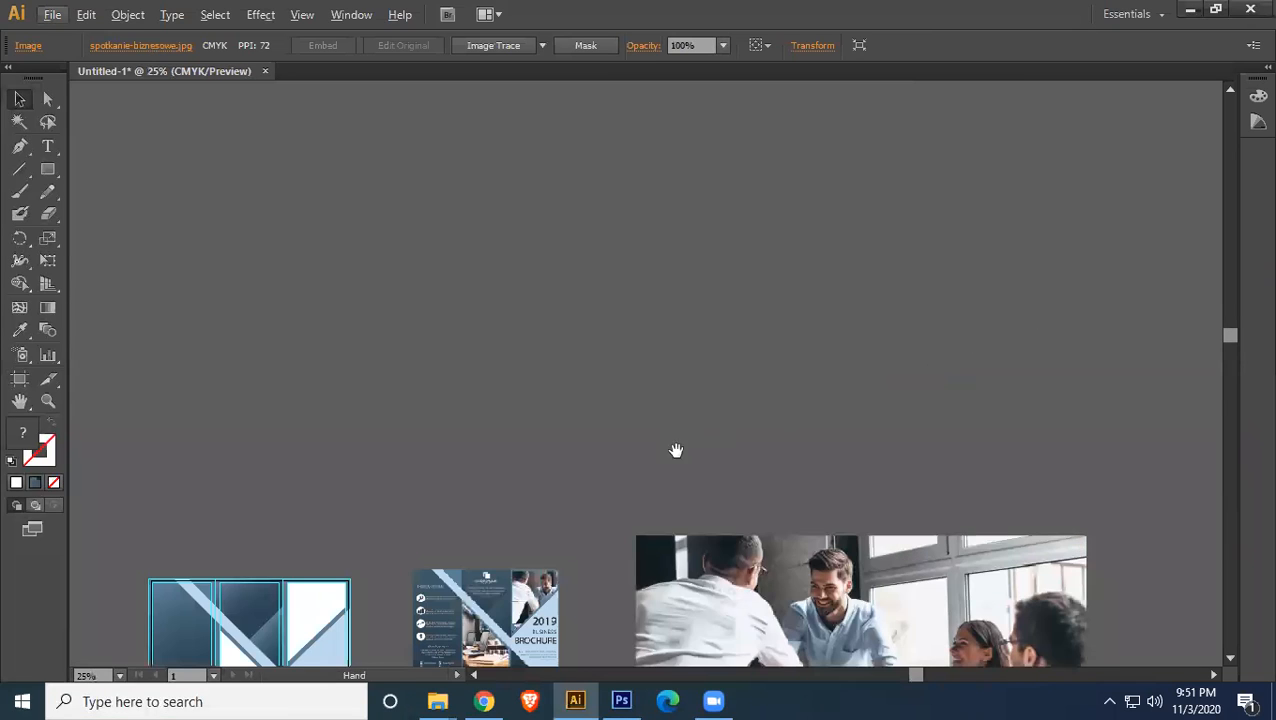
{"action": "left_click_drag", "start_coordinate": [675, 449], "coordinate": [957, 283]}
{"action": "left_click_drag", "start_coordinate": [925, 370], "coordinate": [492, 284]}
{"action": "scroll", "coordinate": [1031, 356], "scroll_direction": "up", "scroll_amount": 3}
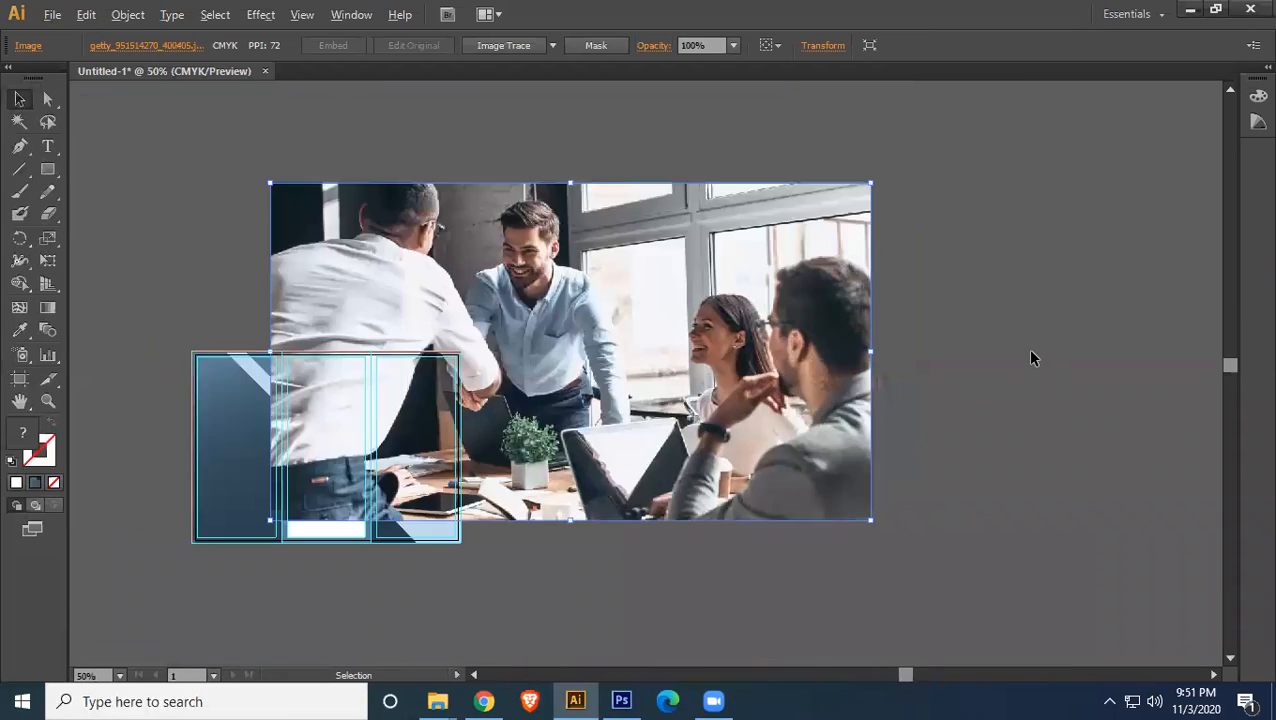
- Scale the handshake photo down and position it over the white shape on the front cover panel
{"action": "left_click_drag", "start_coordinate": [405, 251], "coordinate": [1248, 222]}
{"action": "left_click_drag", "start_coordinate": [910, 355], "coordinate": [930, 212]}
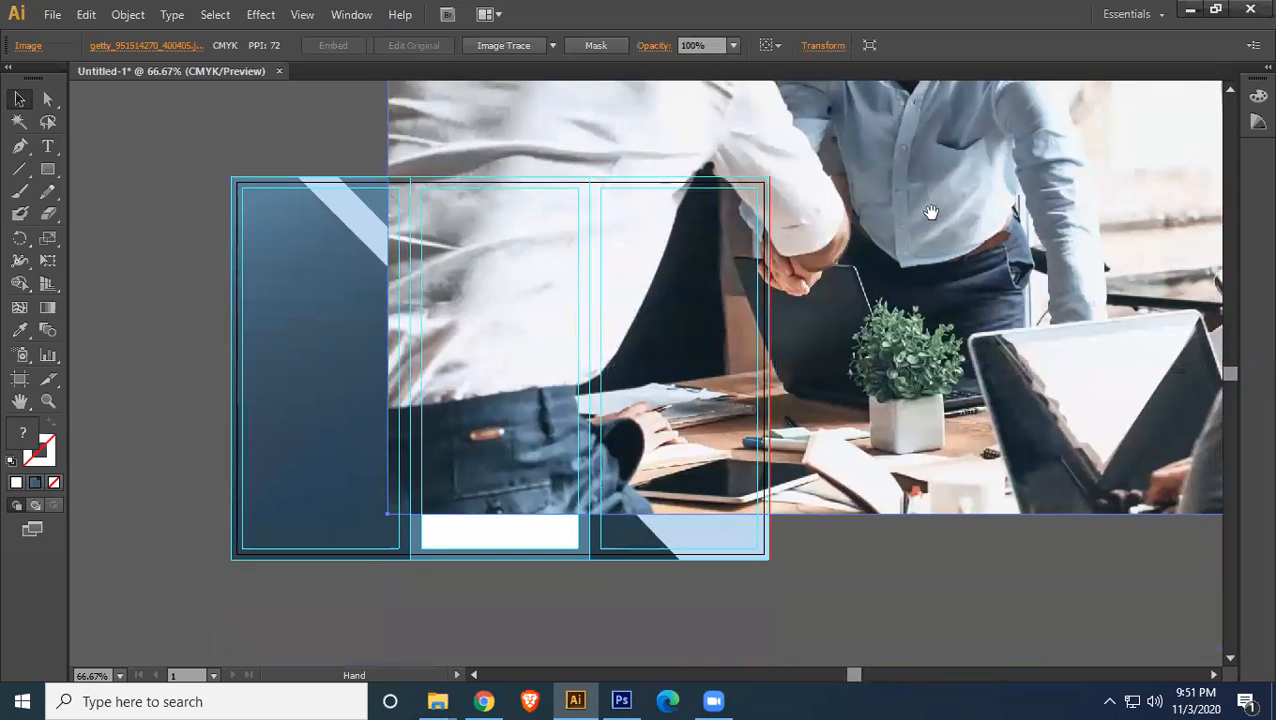
{"action": "left_click_drag", "start_coordinate": [387, 513], "coordinate": [754, 238]}
{"action": "key", "text": "ctrl+shift+a"}
{"action": "left_click", "coordinate": [848, 378]}
{"action": "left_click", "coordinate": [790, 265]}
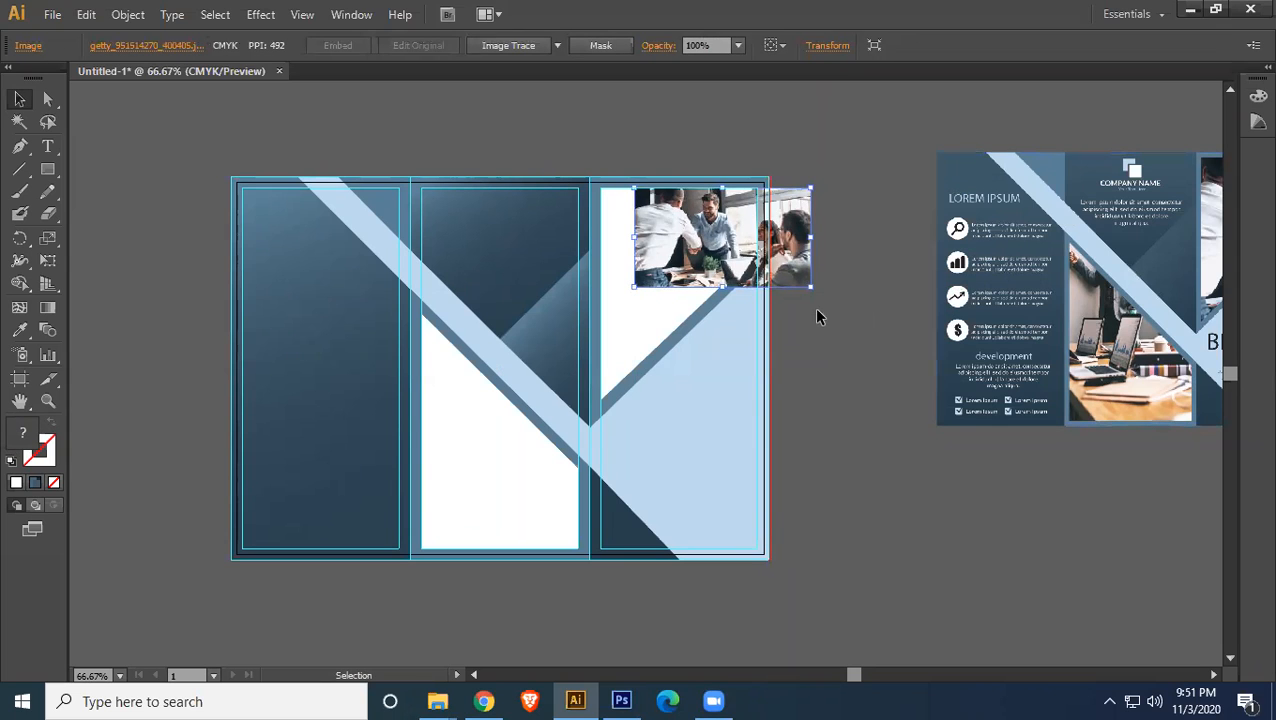
- Send the handshake photo backward step by step until it lies behind the white cover shape
{"action": "right_click", "coordinate": [720, 248]}
{"action": "mouse_move", "coordinate": [831, 354]}
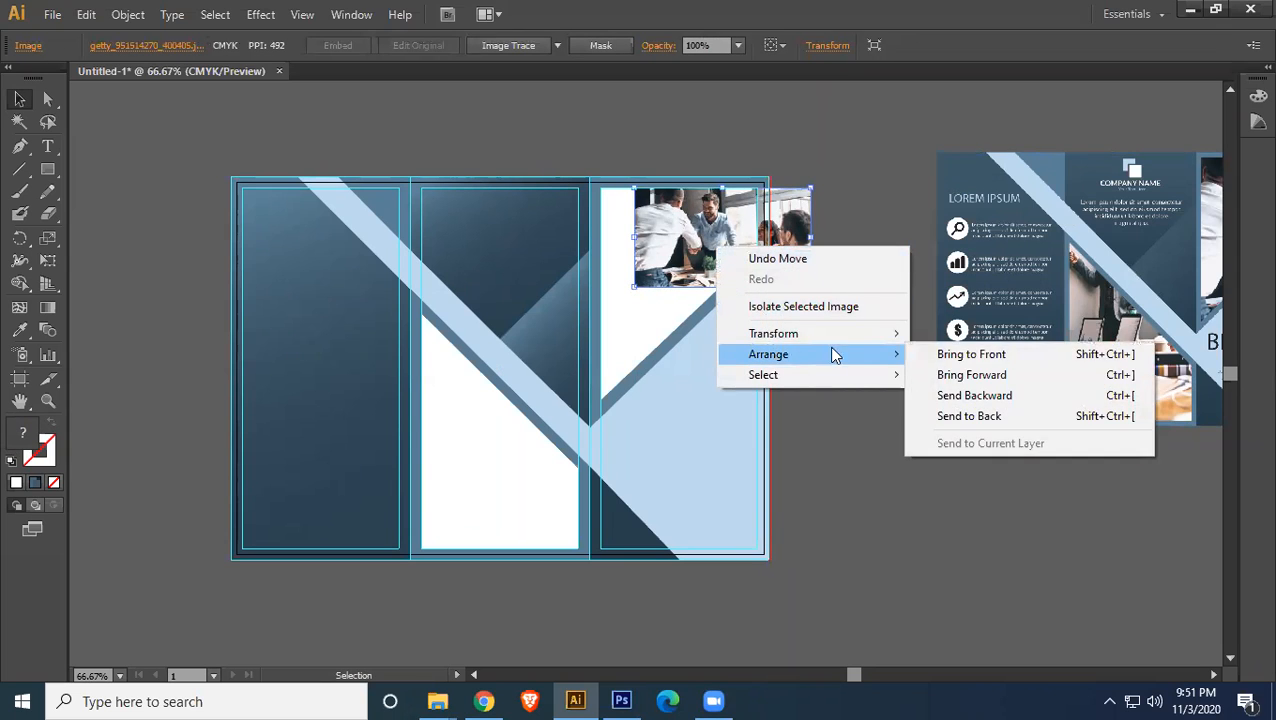
{"action": "left_click", "coordinate": [1013, 396]}
{"action": "right_click", "coordinate": [712, 212]}
{"action": "mouse_move", "coordinate": [803, 330]}
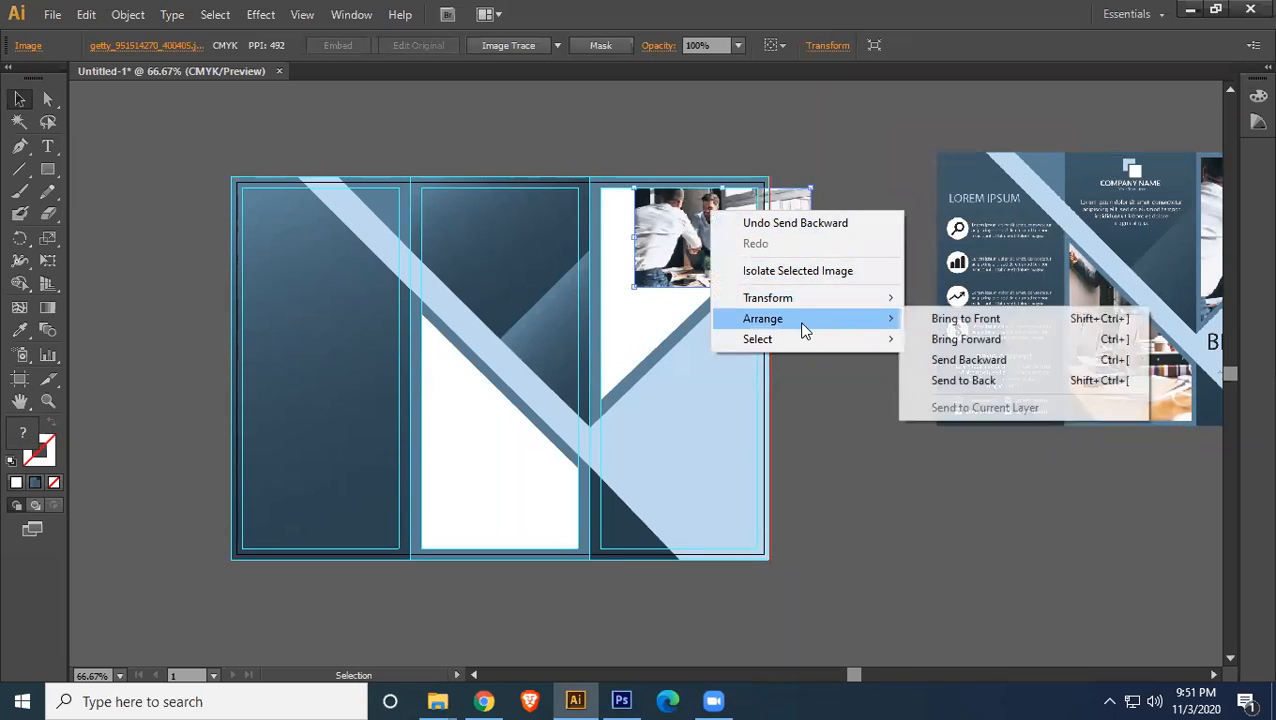
{"action": "left_click", "coordinate": [946, 362]}
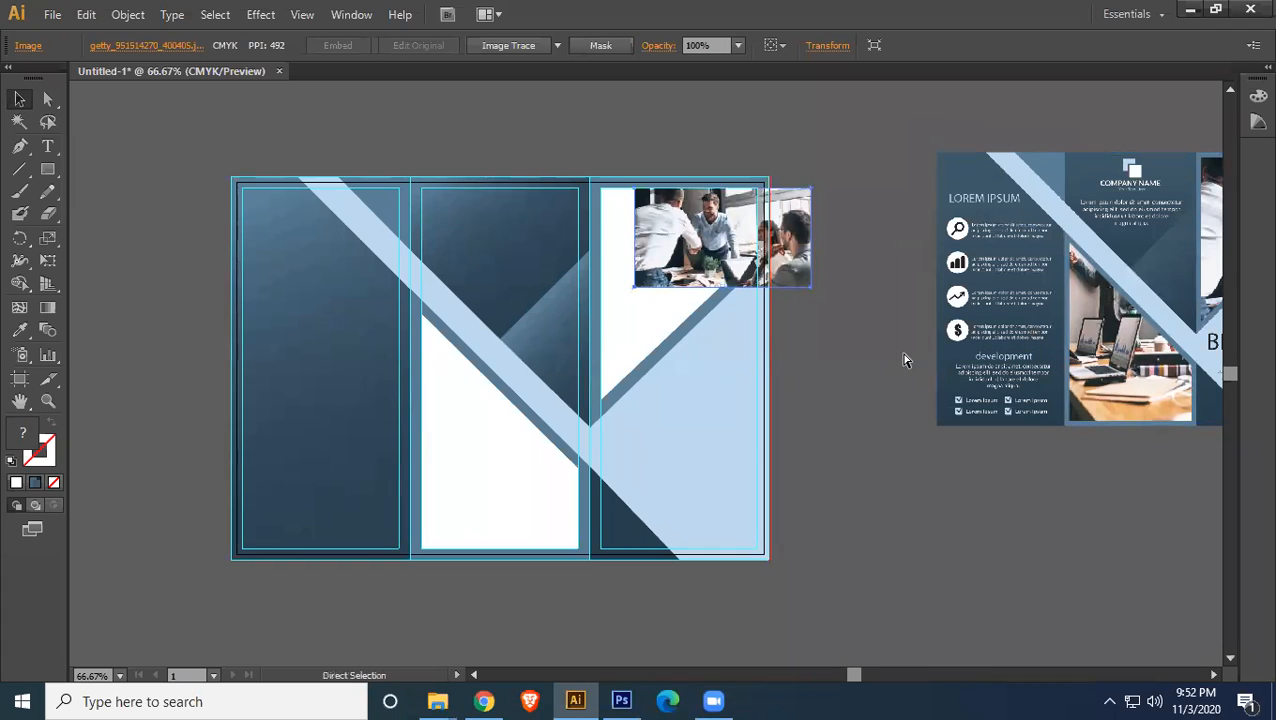
{"action": "key", "text": "ctrl+bracketleft"}
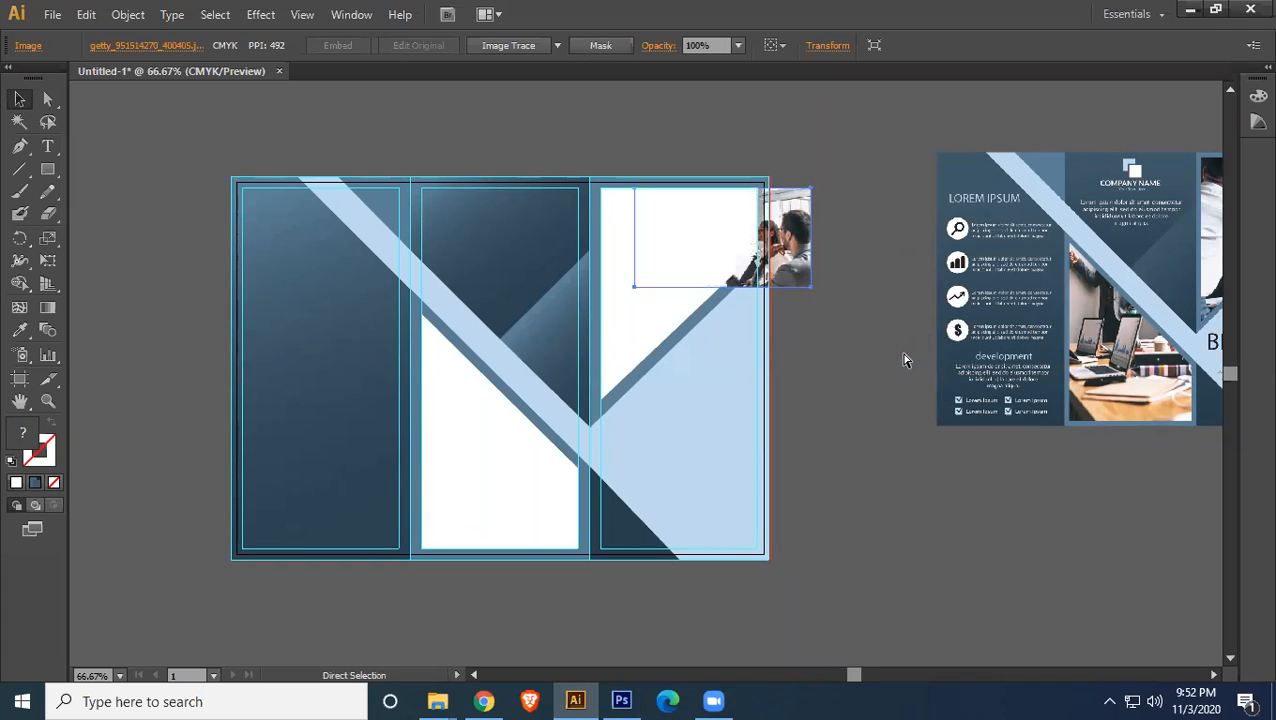
- Make a clipping mask from the white cover shape and the handshake photo
{"action": "left_click", "coordinate": [644, 325], "text": "shift"}
{"action": "right_click", "coordinate": [672, 243]}
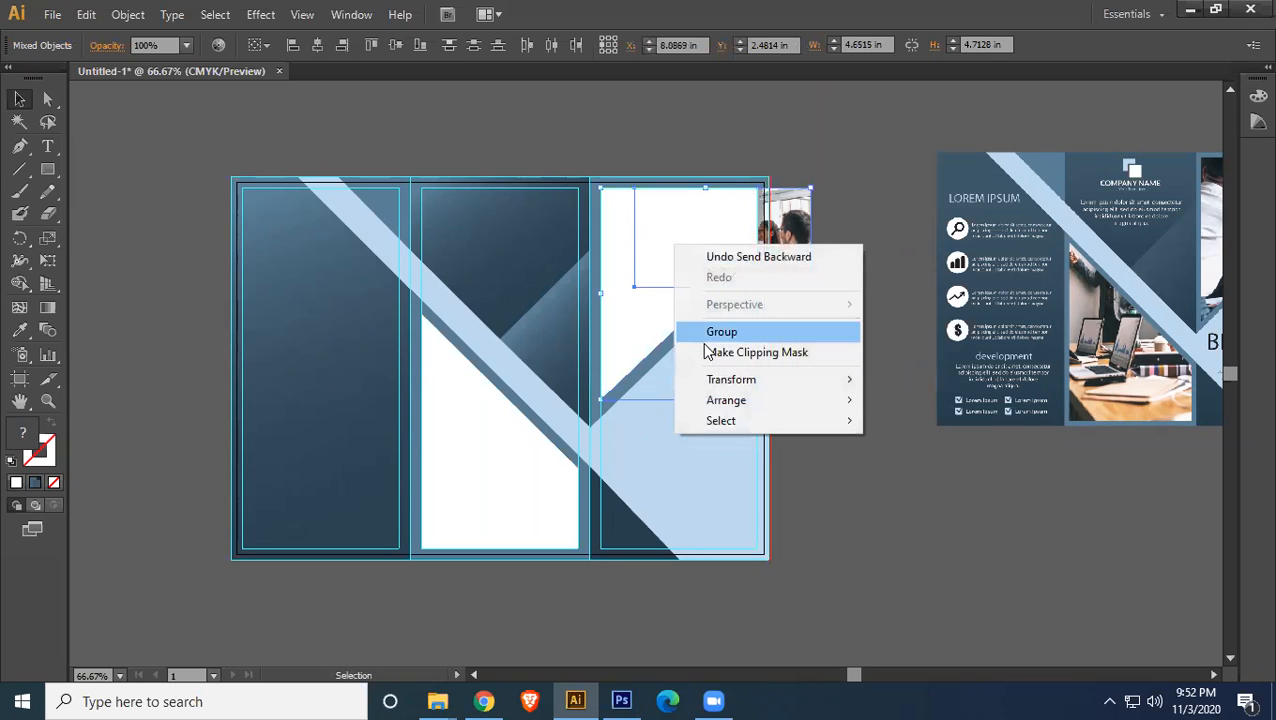
{"action": "left_click", "coordinate": [736, 354]}
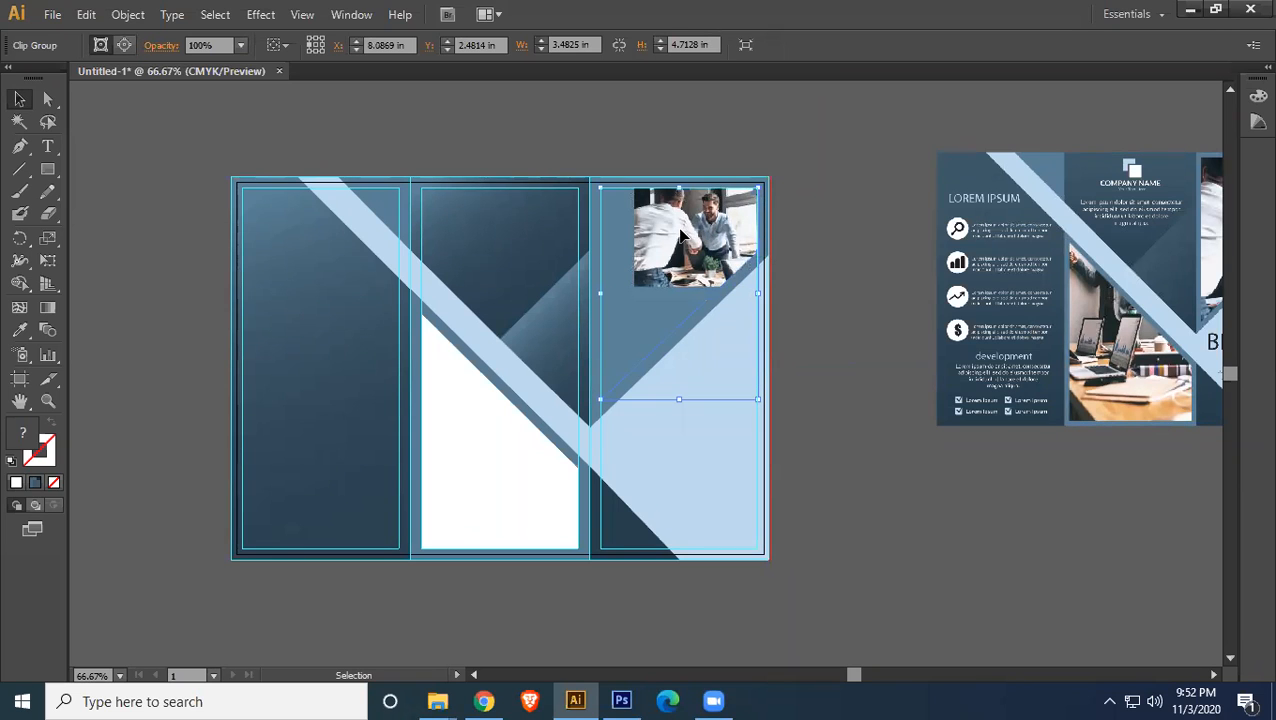
- Enlarge the handshake photo inside its front cover clipping mask and shift it so both men fill the shape, finishing the mask contents edit
{"action": "double_click", "coordinate": [681, 236]}
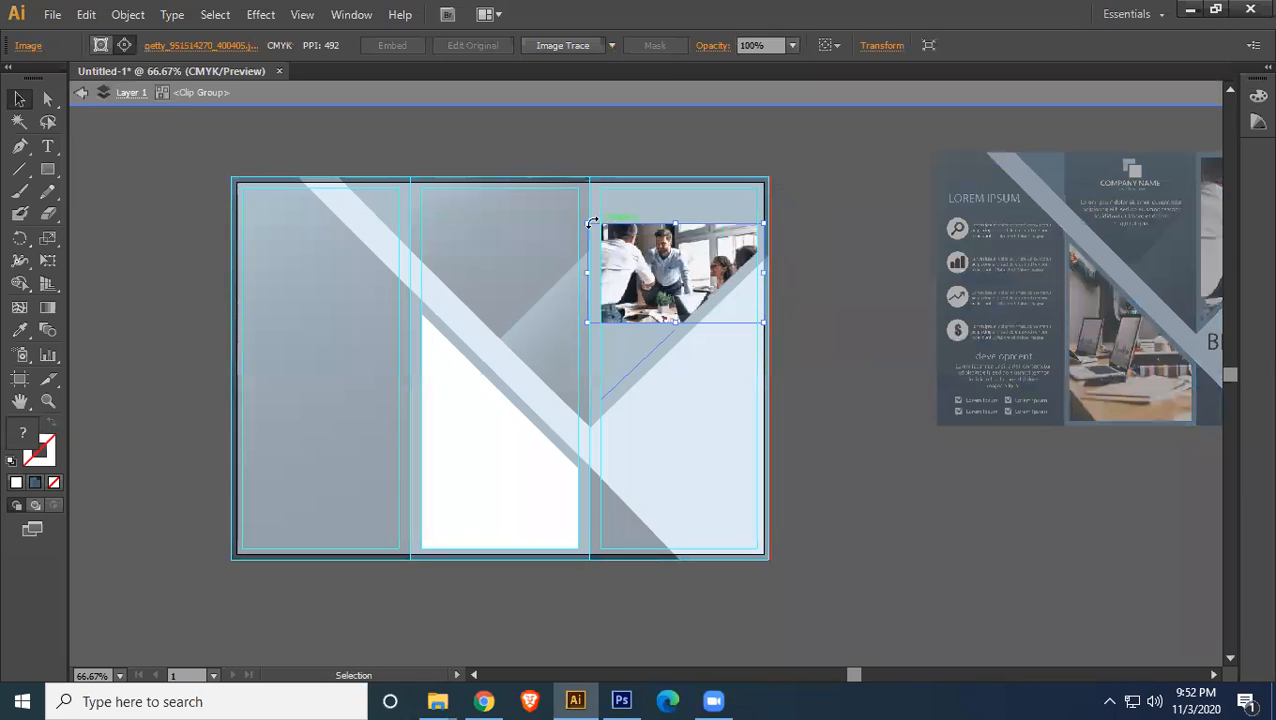
{"action": "left_click_drag", "start_coordinate": [586, 224], "coordinate": [513, 128]}
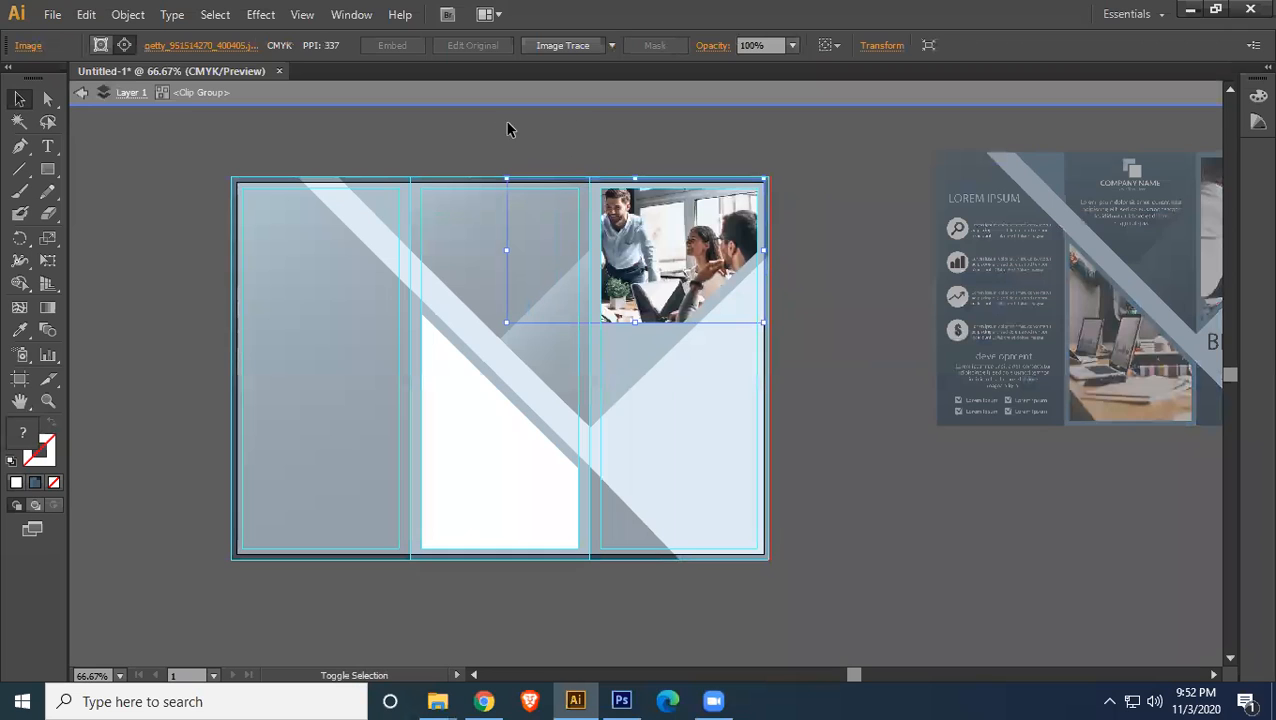
{"action": "left_click", "coordinate": [780, 343]}
{"action": "left_click", "coordinate": [760, 324]}
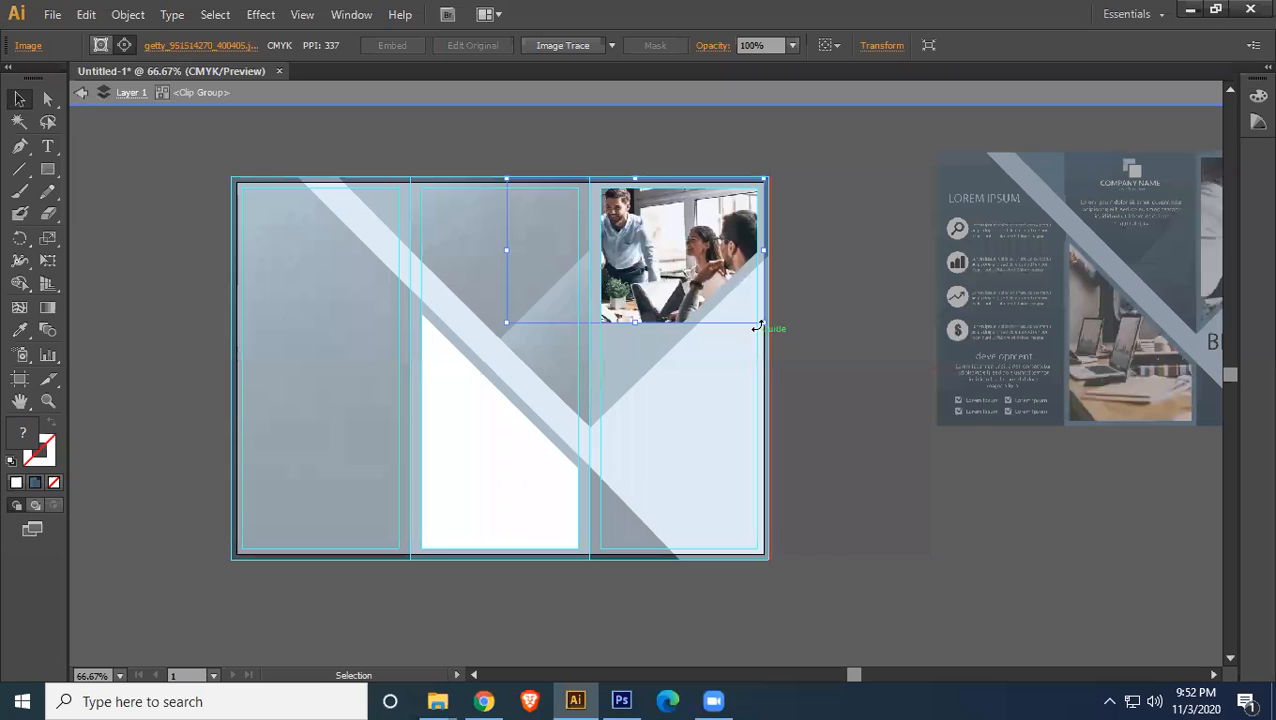
{"action": "left_click_drag", "start_coordinate": [763, 322], "coordinate": [948, 425]}
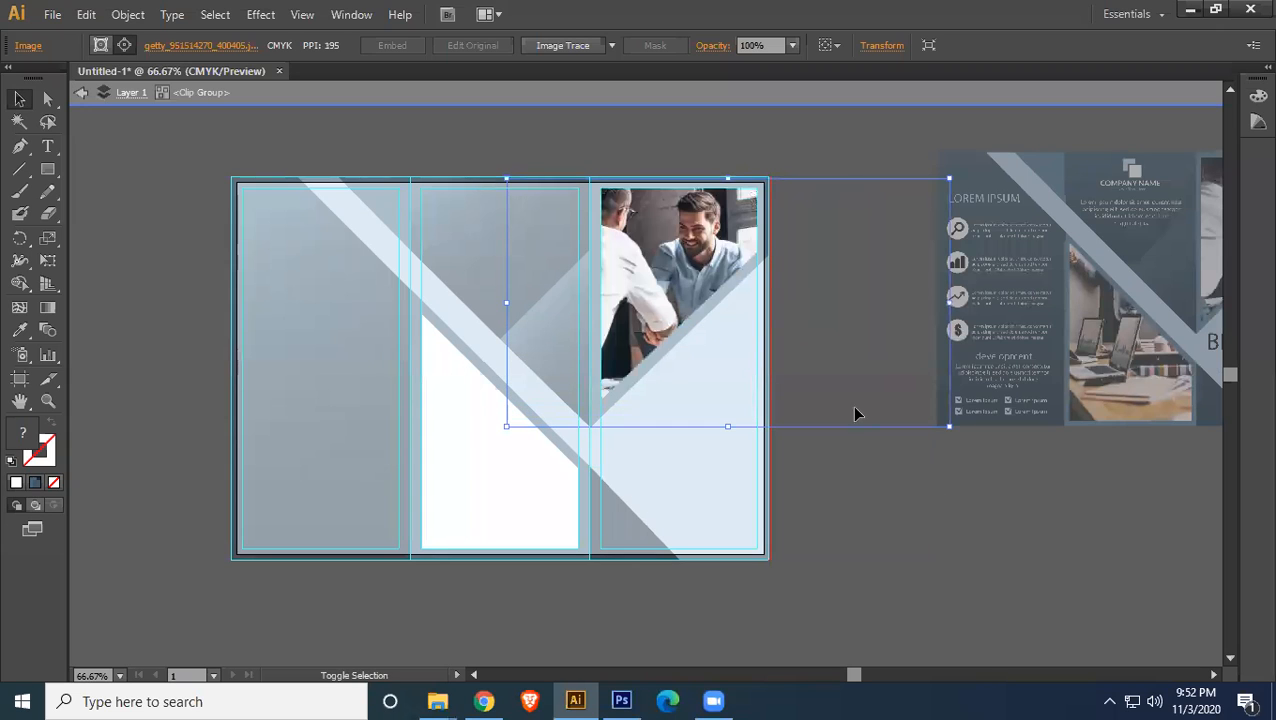
{"action": "left_click_drag", "start_coordinate": [674, 266], "coordinate": [710, 270]}
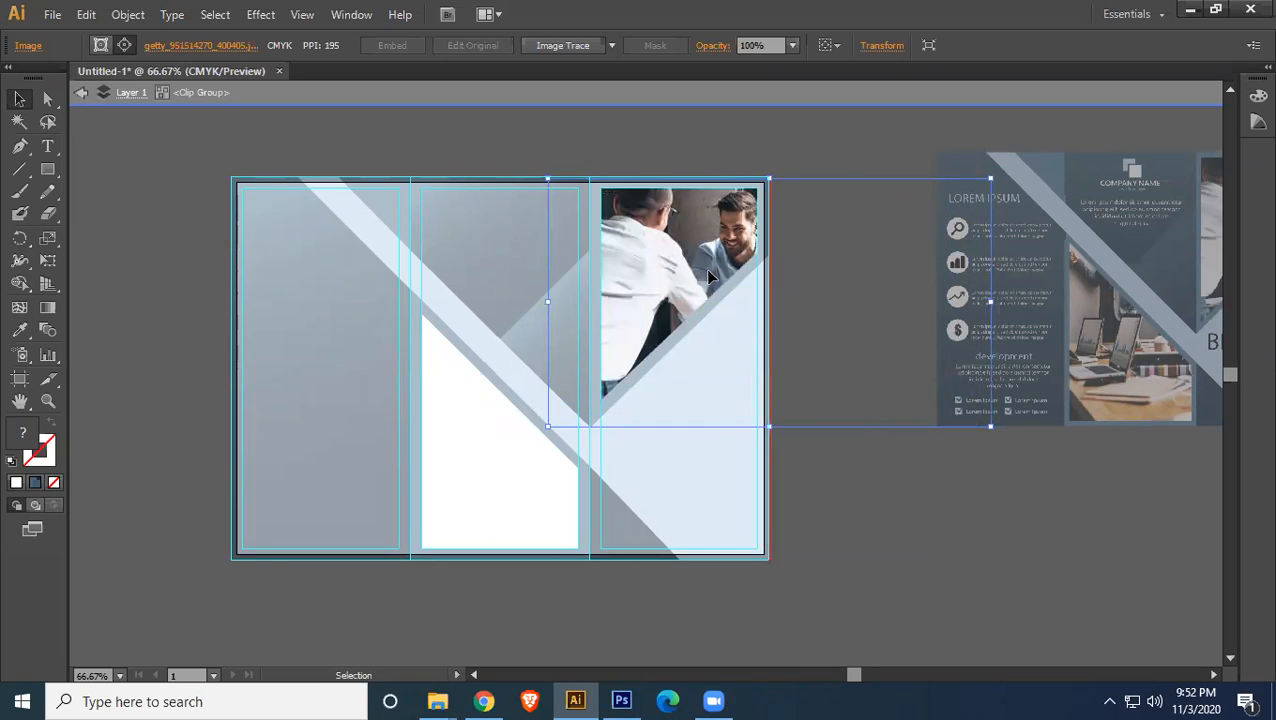
{"action": "left_click_drag", "start_coordinate": [548, 425], "coordinate": [583, 406]}
{"action": "left_click_drag", "start_coordinate": [685, 278], "coordinate": [579, 284]}
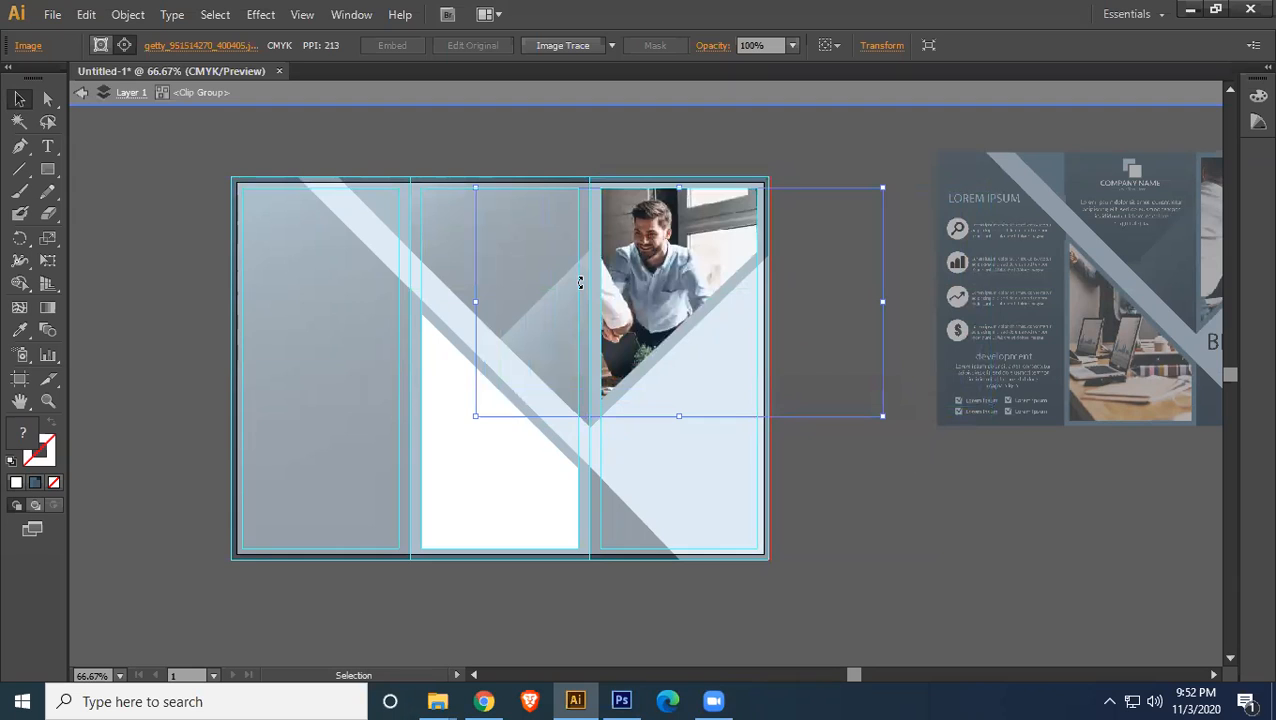
{"action": "left_click_drag", "start_coordinate": [648, 252], "coordinate": [694, 251]}
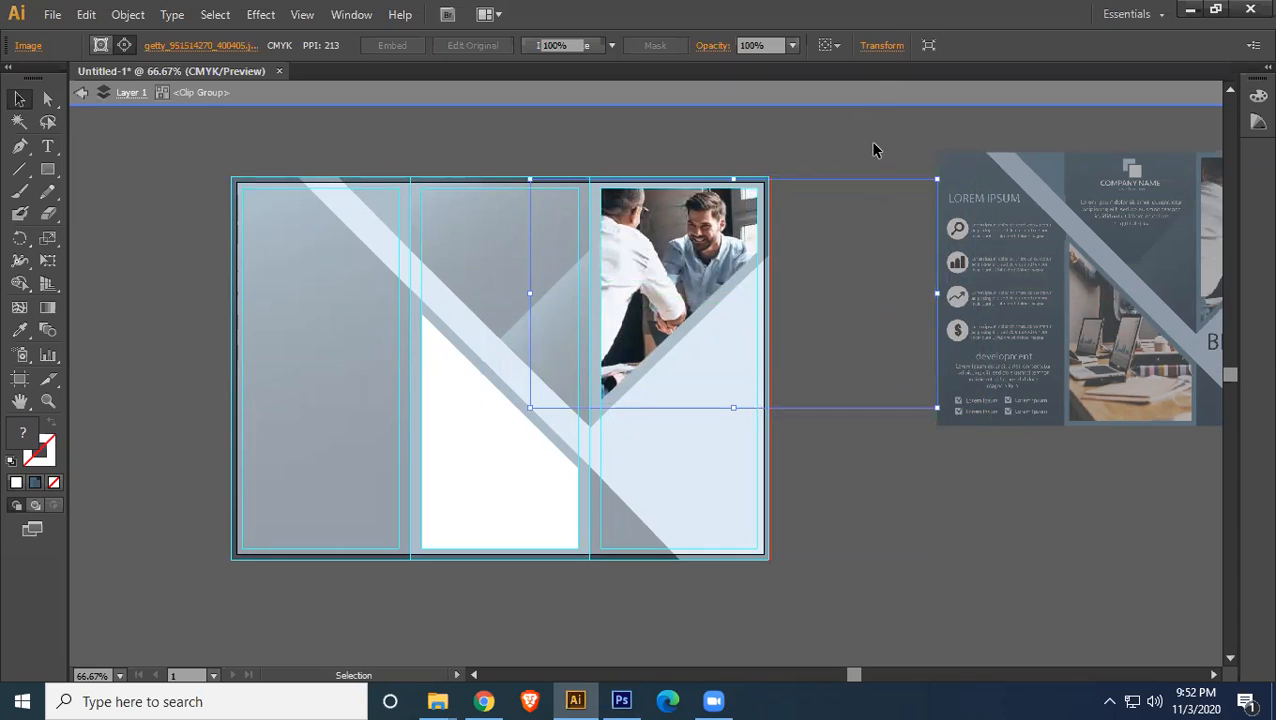
{"action": "double_click", "coordinate": [851, 136]}
- Move the spotkanie-biznesowe.jpg meeting photo onto the brochure and scale it down so it partly overlaps the middle panel's white shape
{"action": "left_click", "coordinate": [490, 472]}
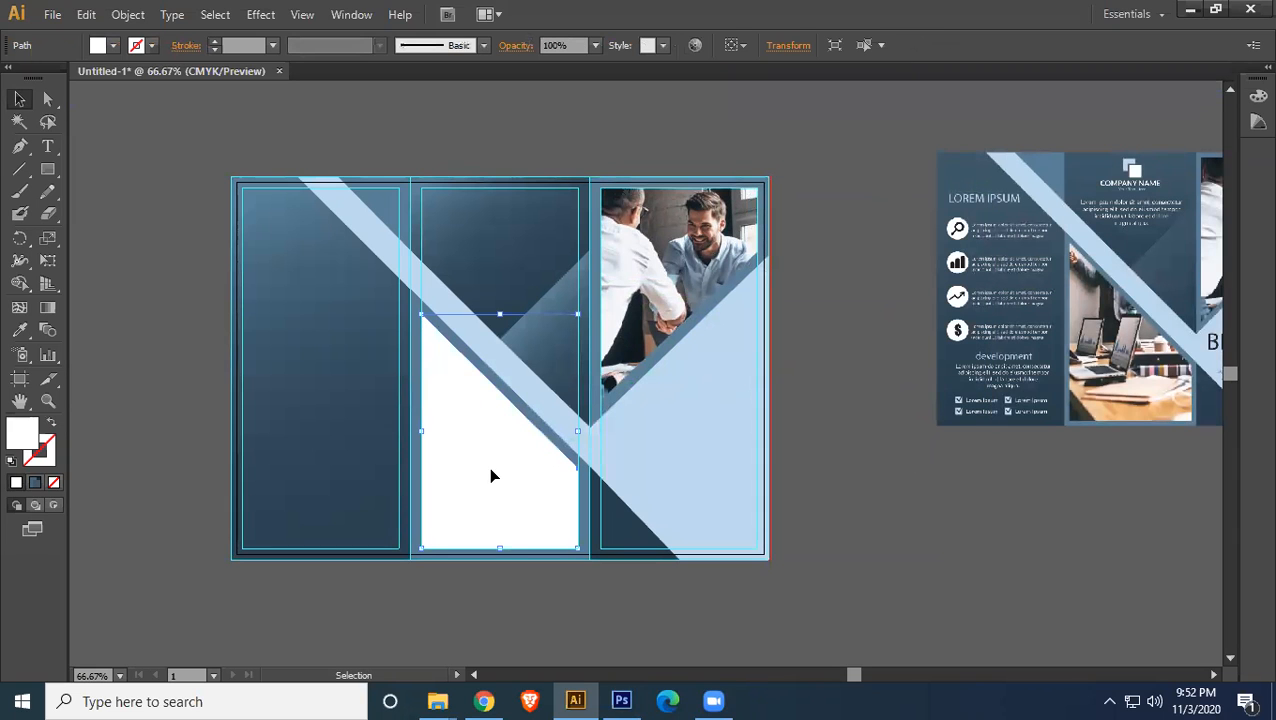
{"action": "left_click_drag", "start_coordinate": [991, 441], "coordinate": [534, 62]}
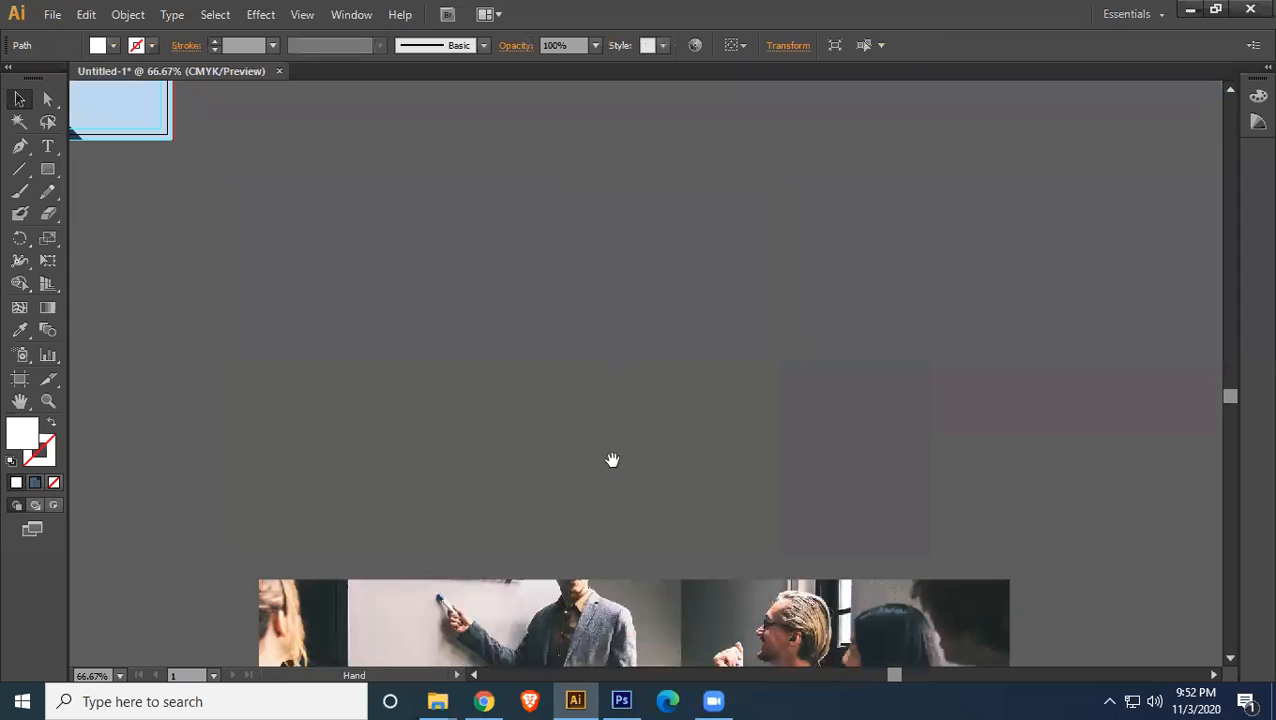
{"action": "left_click_drag", "start_coordinate": [574, 623], "coordinate": [600, 163]}
{"action": "left_click_drag", "start_coordinate": [371, 111], "coordinate": [1024, 392]}
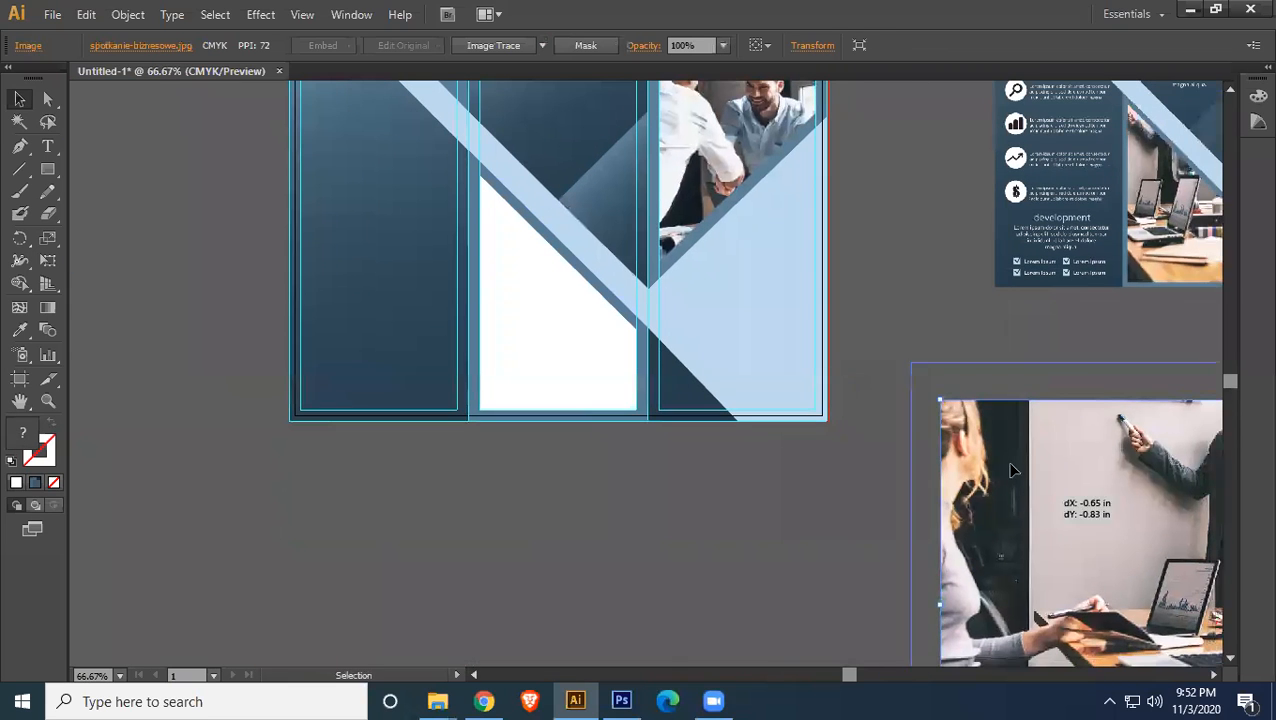
{"action": "left_click_drag", "start_coordinate": [1093, 520], "coordinate": [935, 320]}
{"action": "left_click_drag", "start_coordinate": [782, 170], "coordinate": [652, 350]}
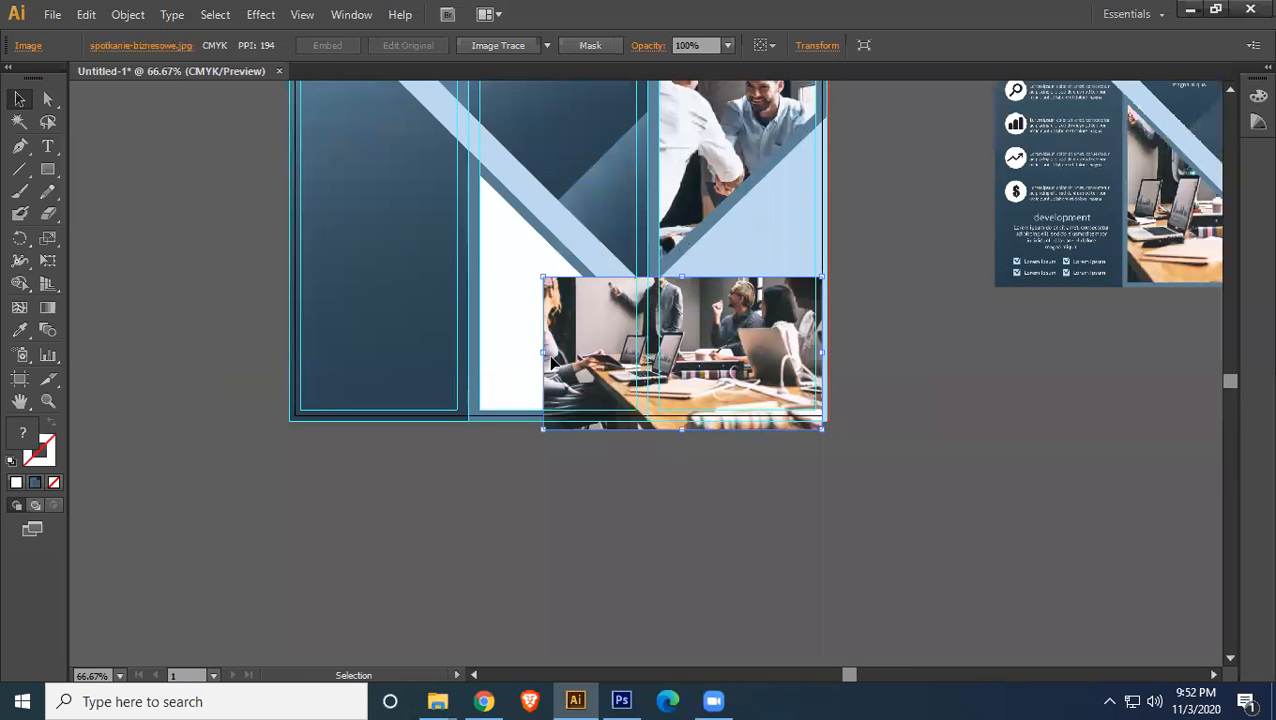
- Send the meeting photo behind the middle panel's white shape and make a clipping mask from the two
{"action": "key", "text": "ctrl"}
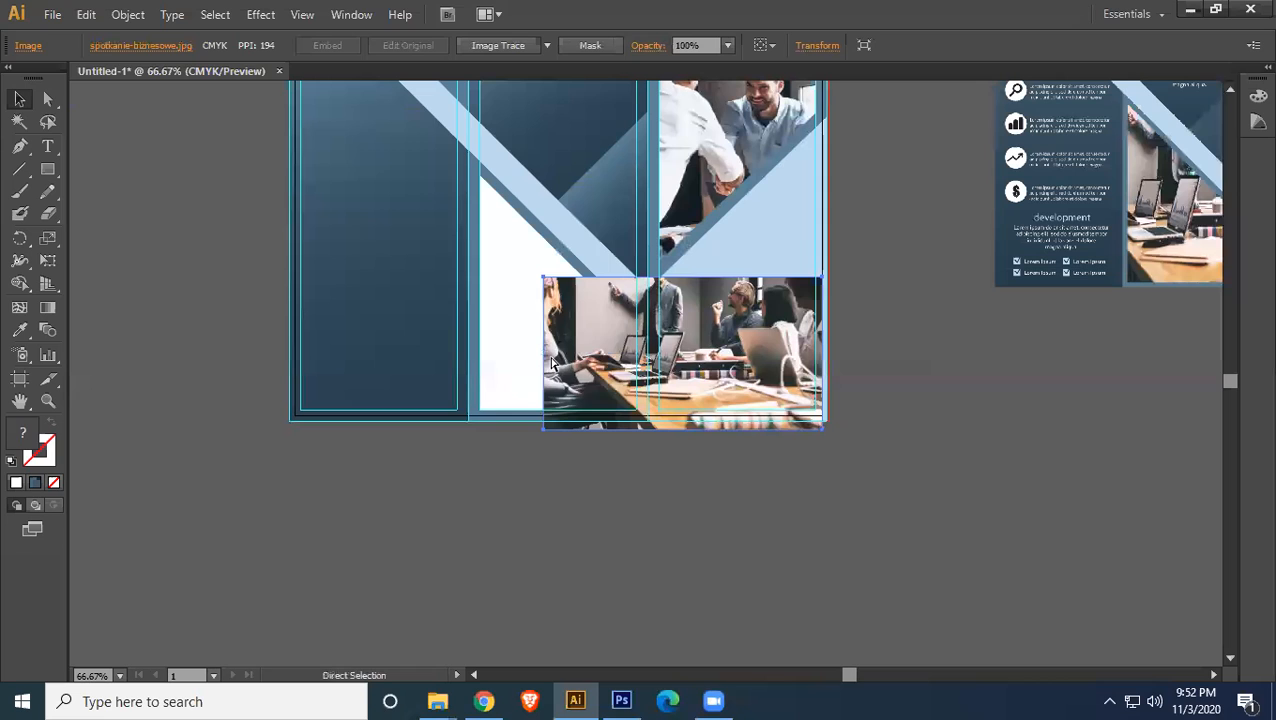
{"action": "key", "text": "ctrl+bracketleft"}
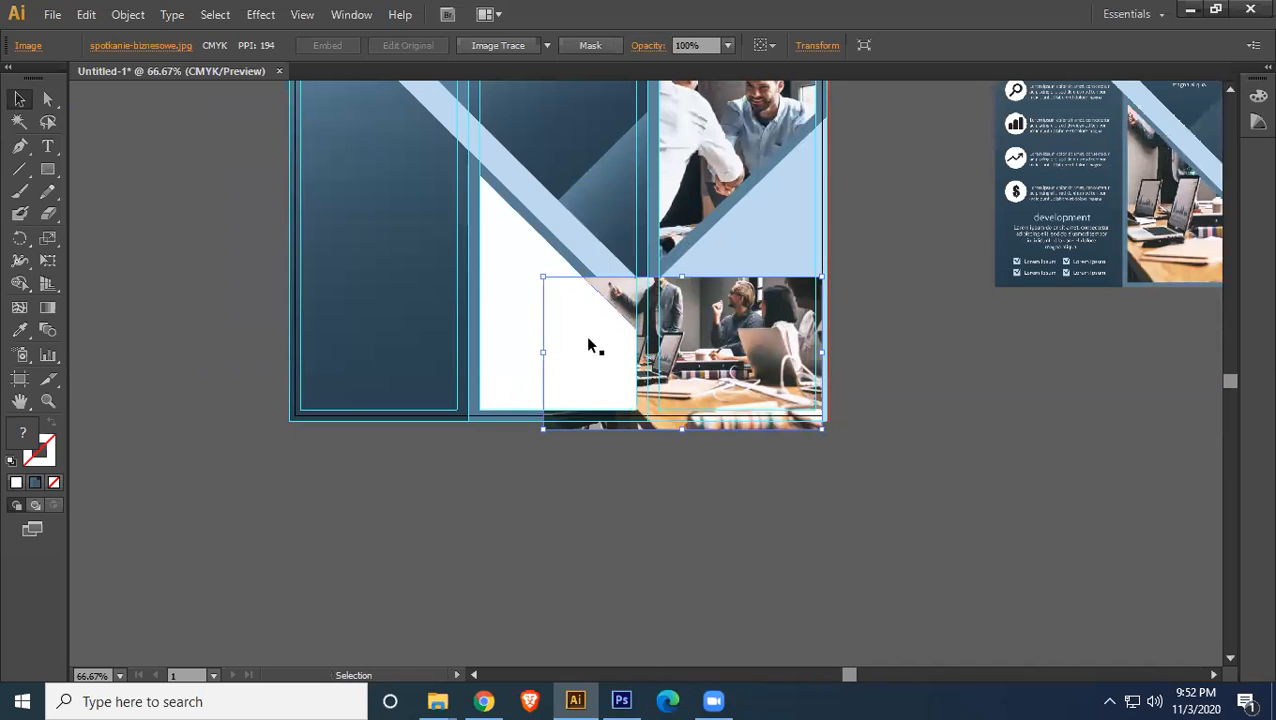
{"action": "left_click", "coordinate": [510, 276], "text": "shift"}
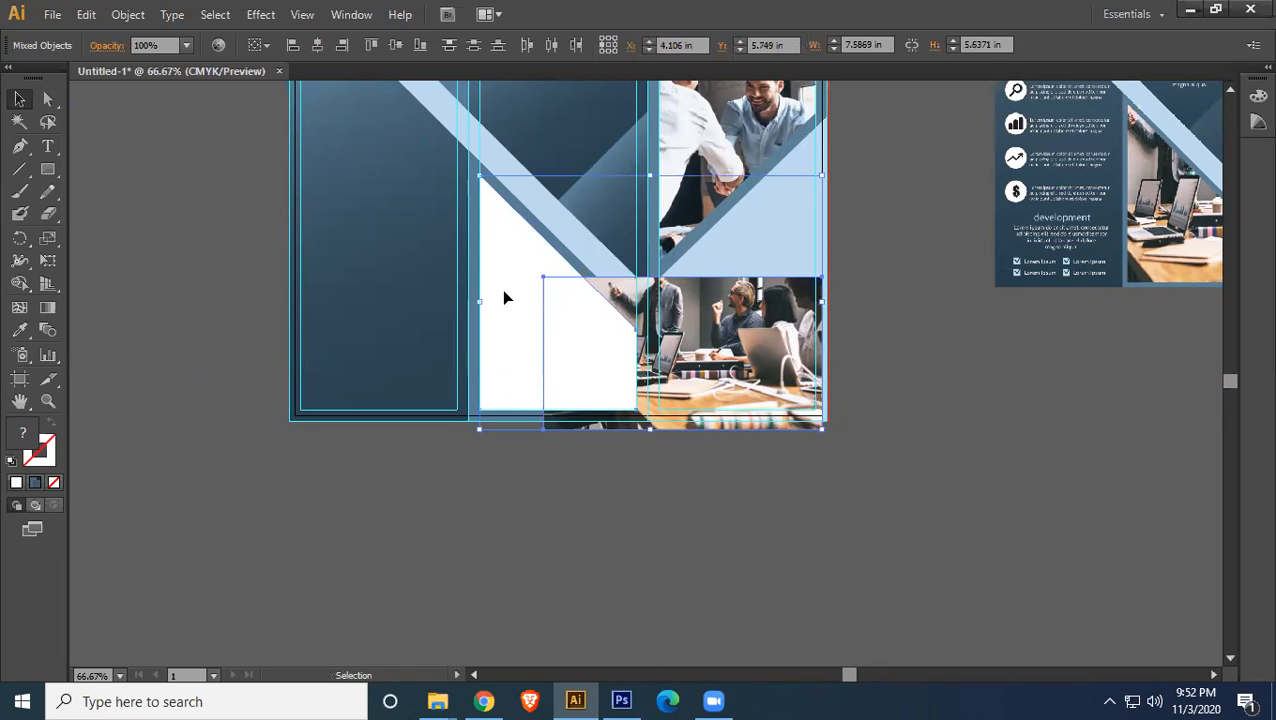
{"action": "right_click", "coordinate": [556, 287]}
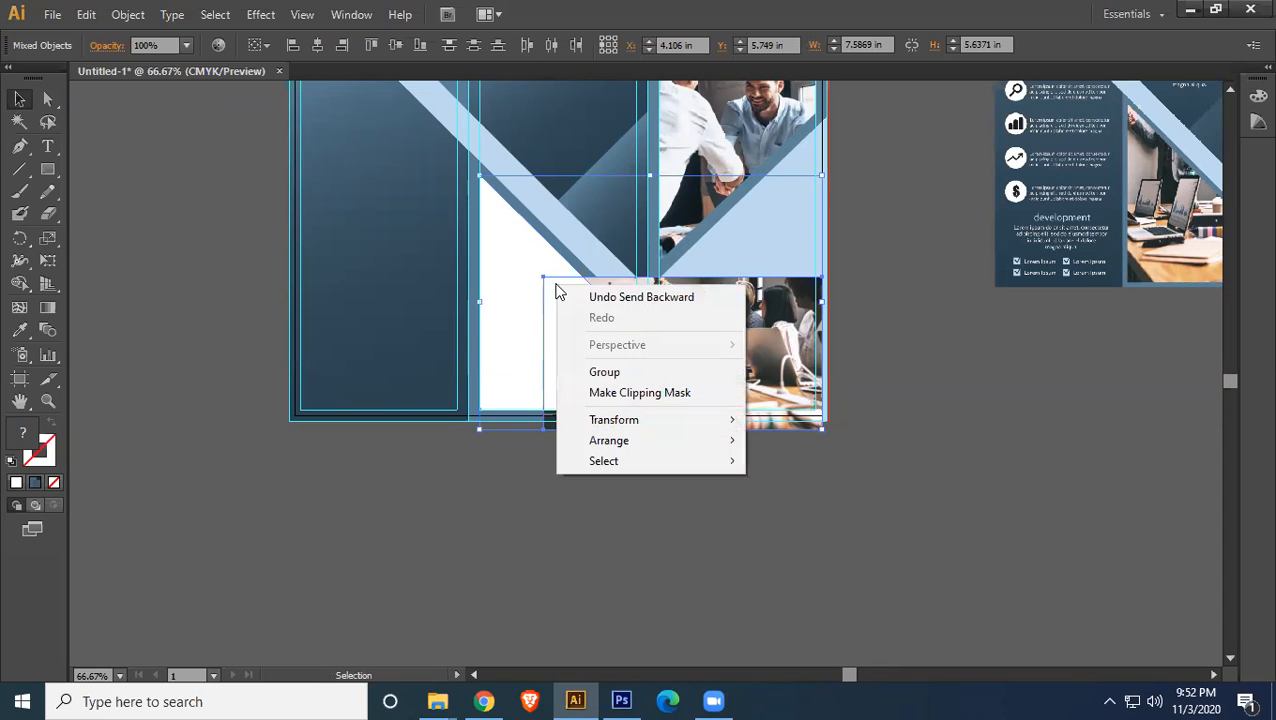
{"action": "left_click", "coordinate": [603, 396]}
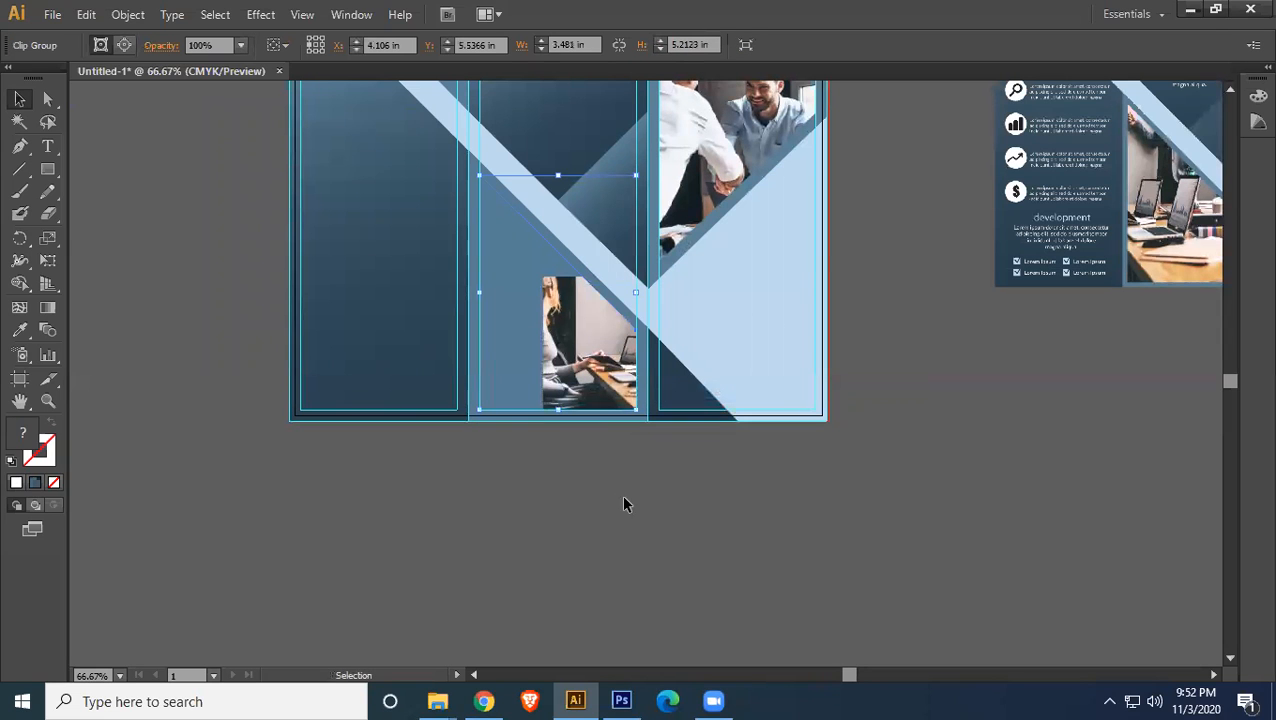
- Enlarge the meeting photo inside its clipping mask and position it so the laptops and desk fill the middle panel shape
{"action": "double_click", "coordinate": [587, 361]}
{"action": "left_click_drag", "start_coordinate": [586, 338], "coordinate": [464, 214]}
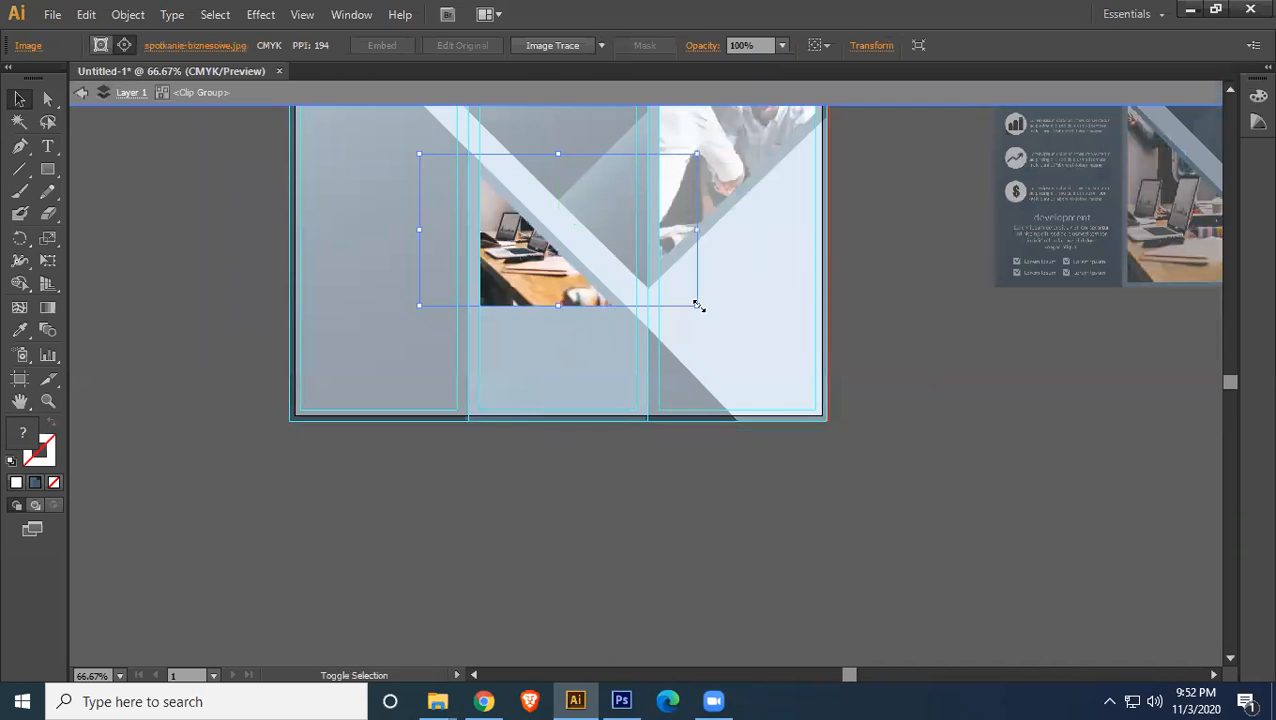
{"action": "left_click_drag", "start_coordinate": [697, 304], "coordinate": [935, 518]}
{"action": "mouse_move", "coordinate": [556, 349]}
{"action": "left_mouse_down"}
{"action": "mouse_move", "coordinate": [527, 350]}
{"action": "mouse_move", "coordinate": [562, 343]}
{"action": "left_mouse_up"}
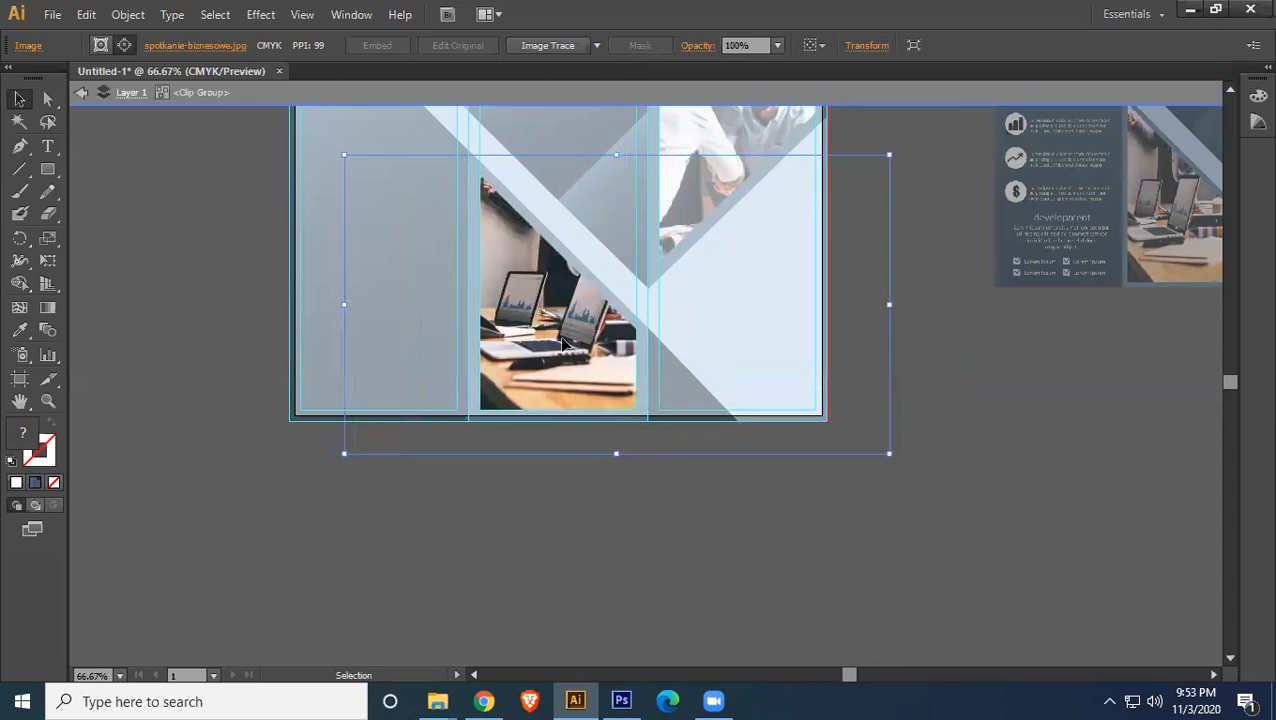
{"action": "double_click", "coordinate": [946, 368]}
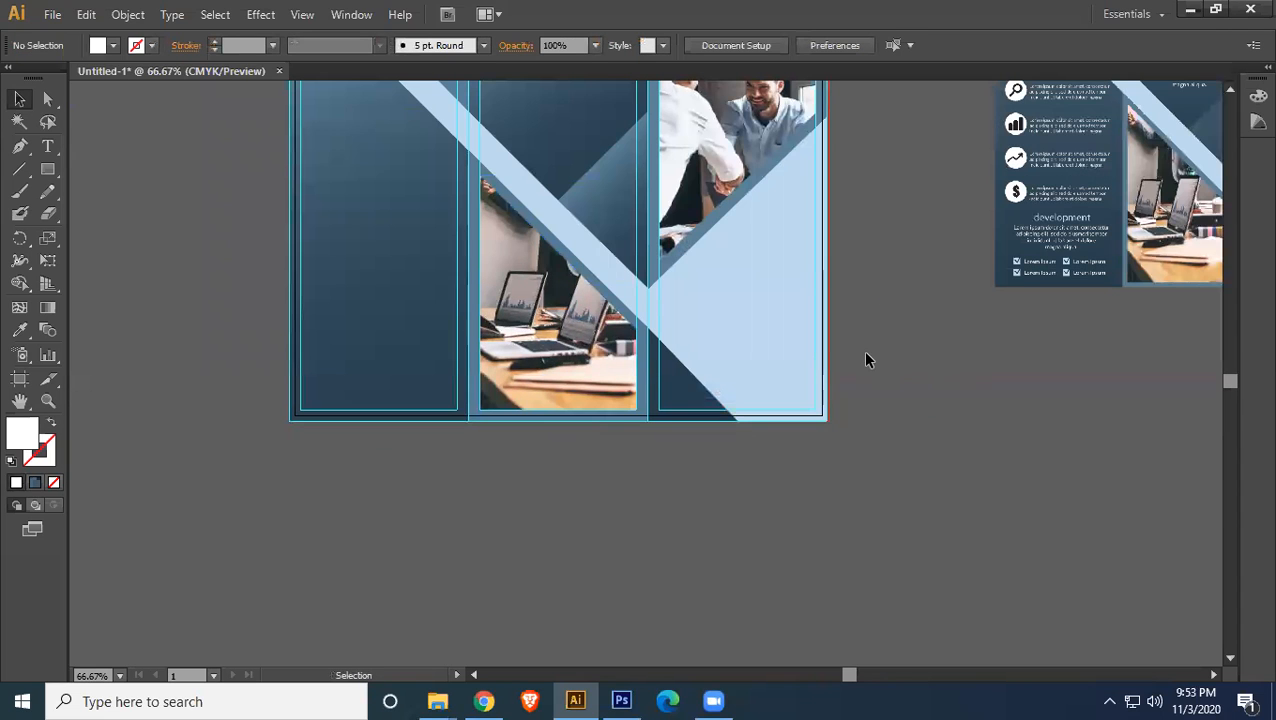
- Move the Front-side.jpg reference image closer to the brochure artboard, leaving nothing selected
{"action": "left_click_drag", "start_coordinate": [874, 196], "coordinate": [823, 395]}
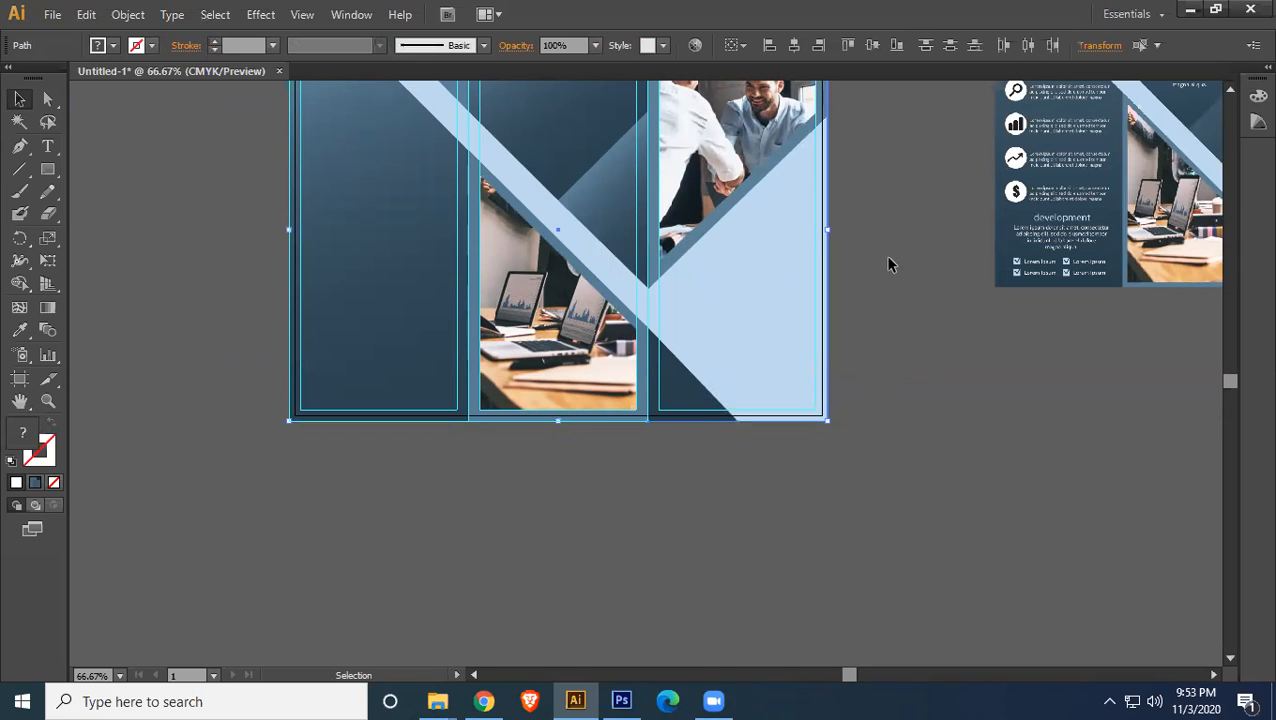
{"action": "left_click_drag", "start_coordinate": [895, 244], "coordinate": [726, 302]}
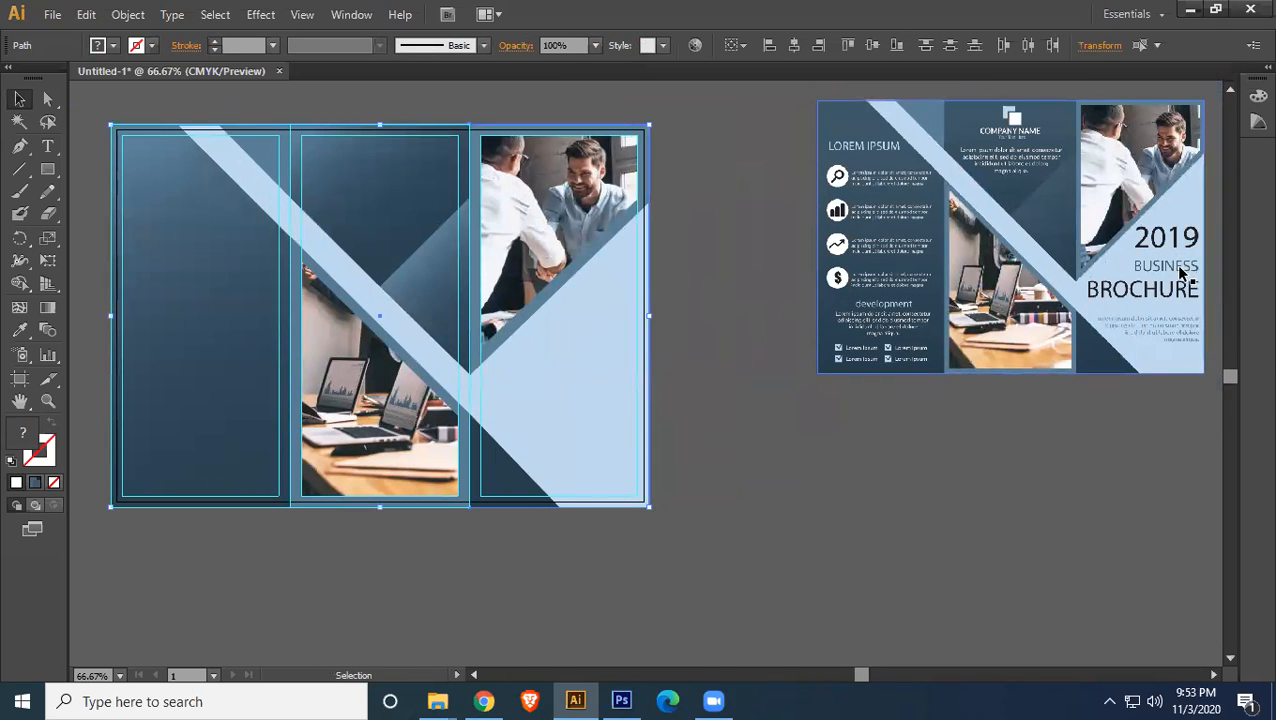
{"action": "scroll", "coordinate": [810, 316], "scroll_direction": "up", "scroll_amount": 1}
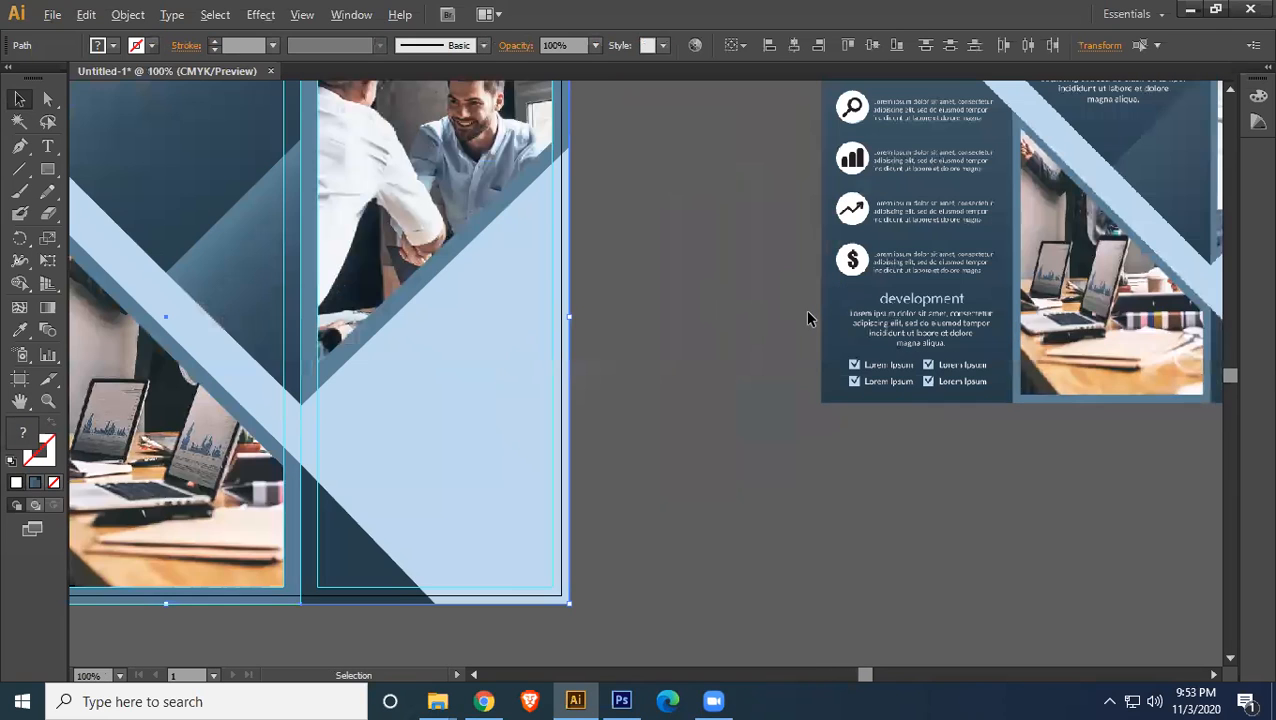
{"action": "left_click_drag", "start_coordinate": [527, 296], "coordinate": [905, 388]}
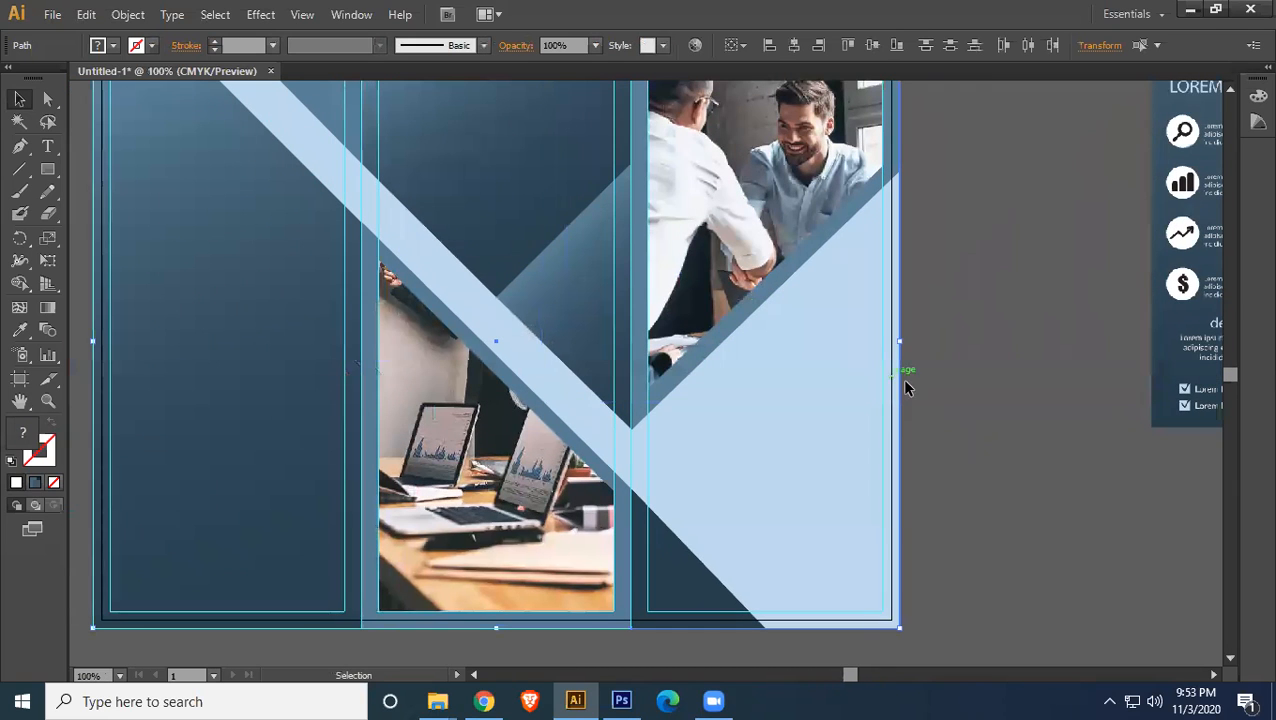
{"action": "left_click_drag", "start_coordinate": [1185, 292], "coordinate": [1041, 290]}
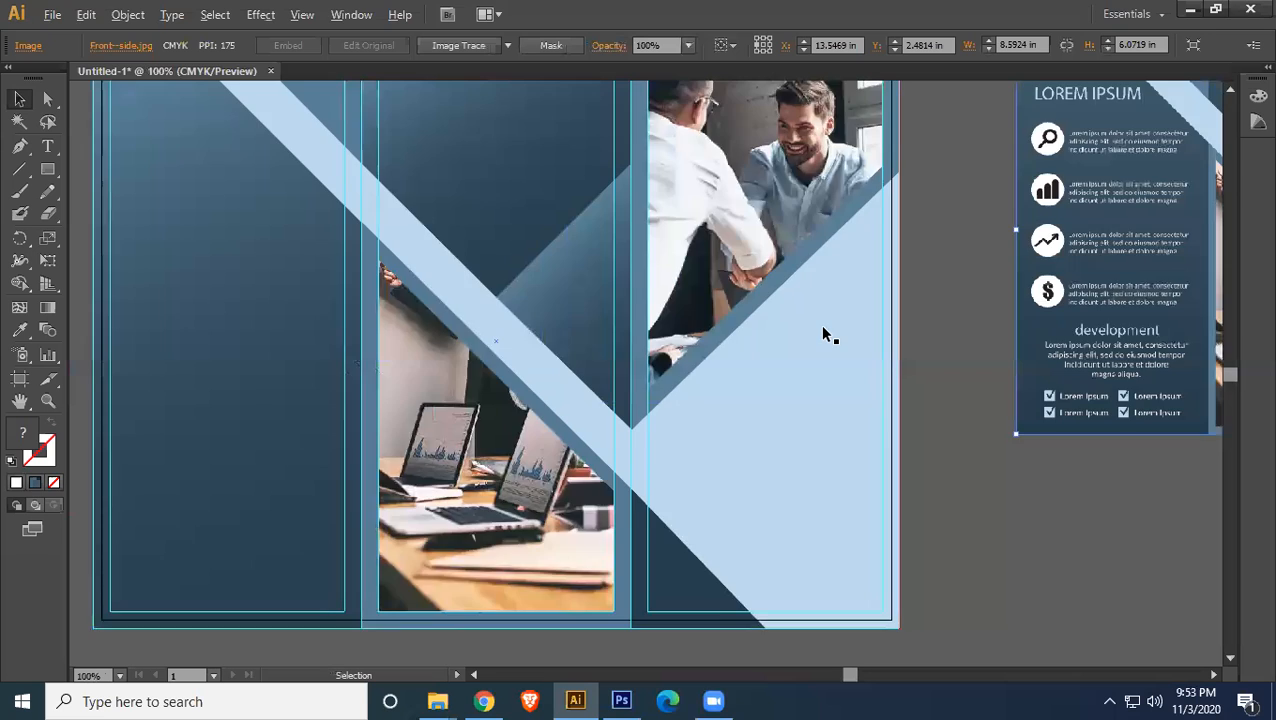
{"action": "scroll", "coordinate": [822, 334], "scroll_direction": "down", "scroll_amount": 2}
{"action": "left_click_drag", "start_coordinate": [357, 114], "coordinate": [882, 513]}
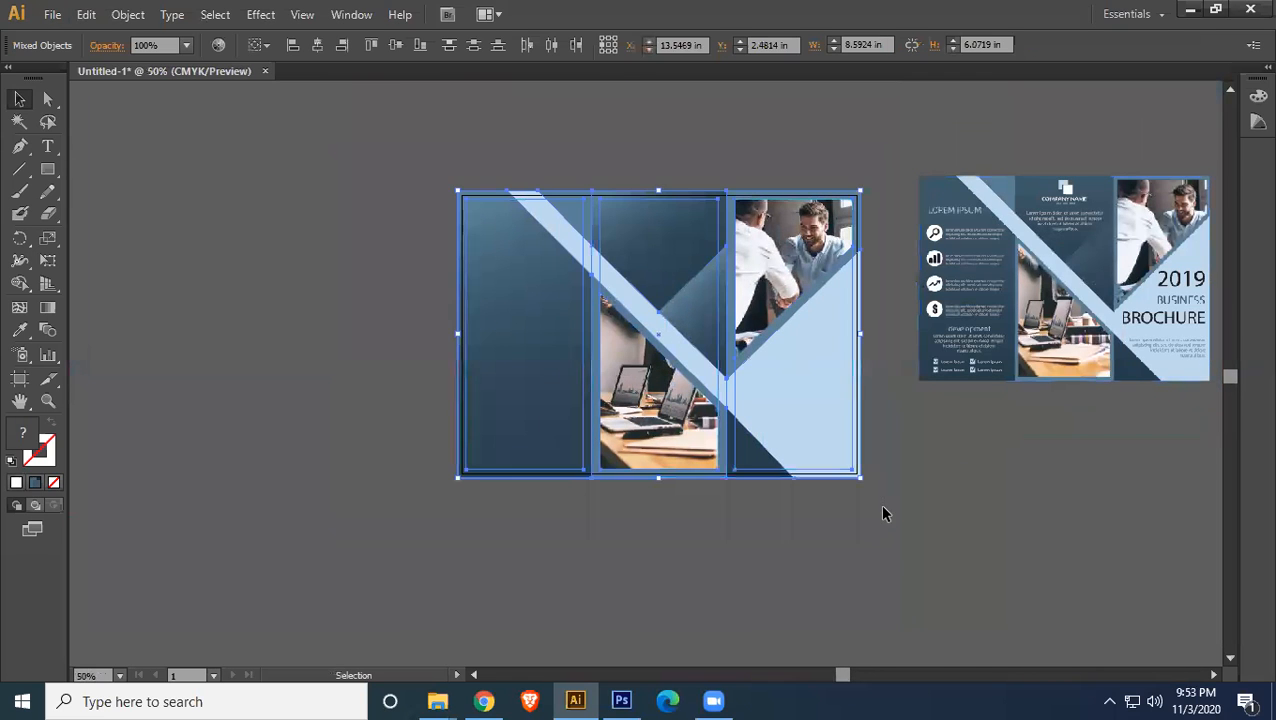
{"action": "left_click", "coordinate": [876, 488]}
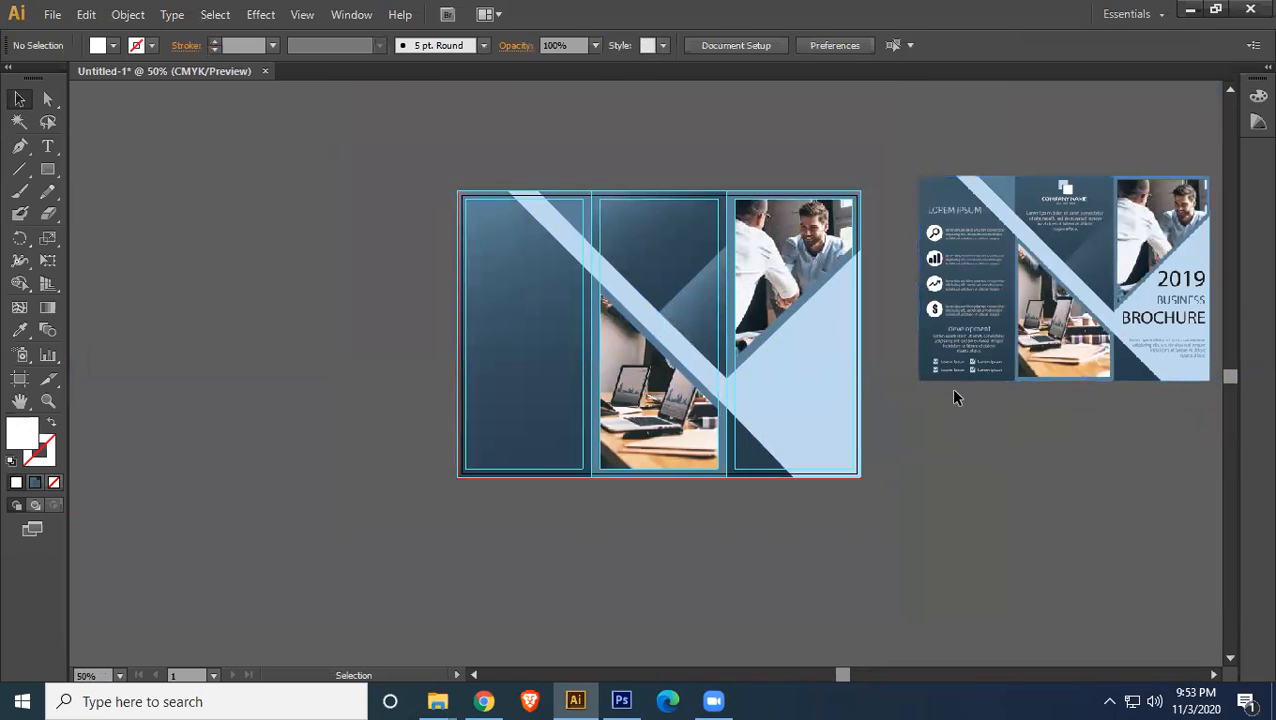
- Scale the Front-side.jpg reference image down to about 3.06 × 2.16 in and place it just beside the front cover panel
{"action": "scroll", "coordinate": [952, 396], "scroll_direction": "up", "scroll_amount": 3}
{"action": "left_click_drag", "start_coordinate": [595, 251], "coordinate": [570, 384]}
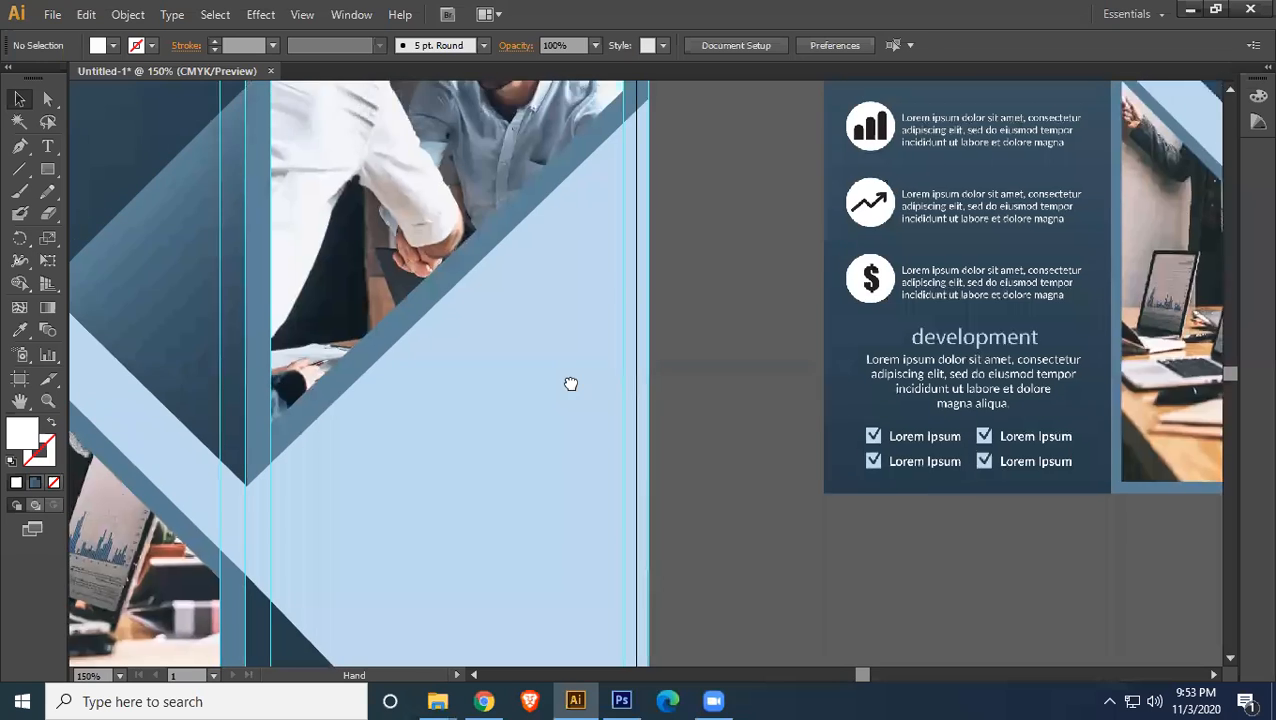
{"action": "left_click", "coordinate": [968, 407]}
{"action": "left_click_drag", "start_coordinate": [748, 242], "coordinate": [679, 549]}
{"action": "left_click_drag", "start_coordinate": [600, 378], "coordinate": [926, 606]}
{"action": "left_click_drag", "start_coordinate": [995, 638], "coordinate": [810, 175]}
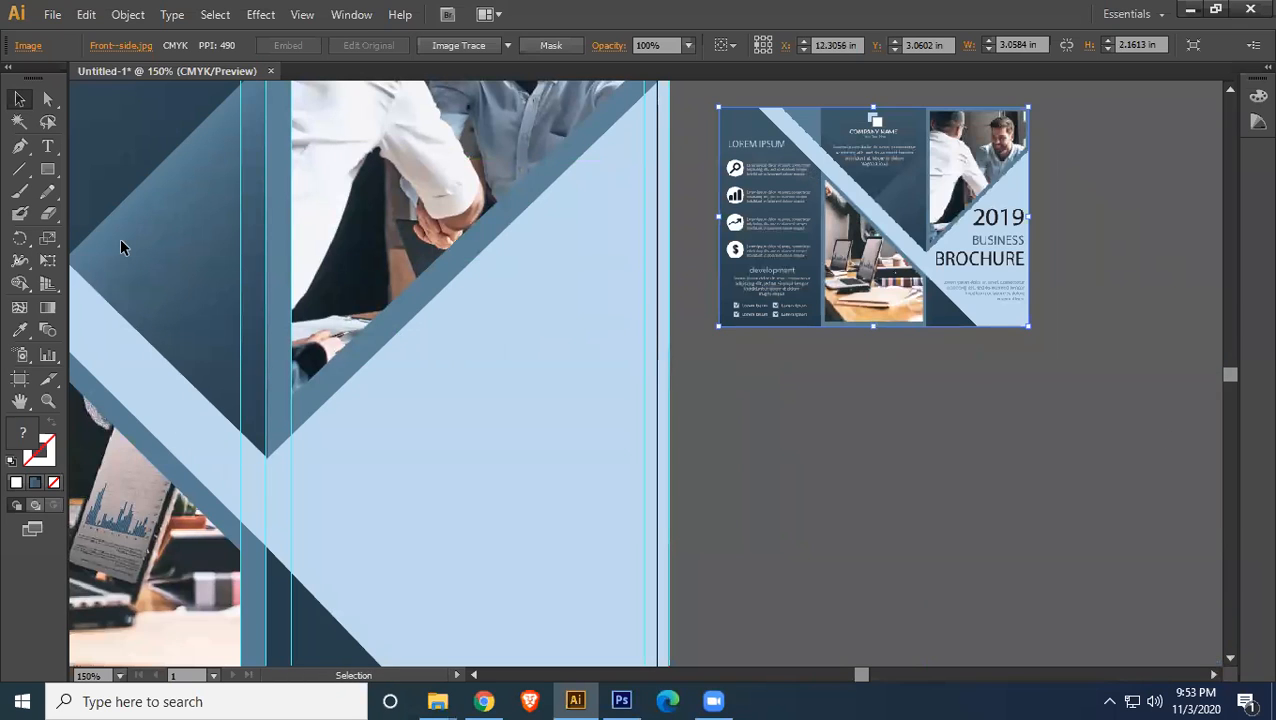
- Add the point text "2019" on the light blue area of the front cover, below the handshake photo
{"action": "left_click", "coordinate": [47, 146]}
{"action": "left_click", "coordinate": [427, 375]}
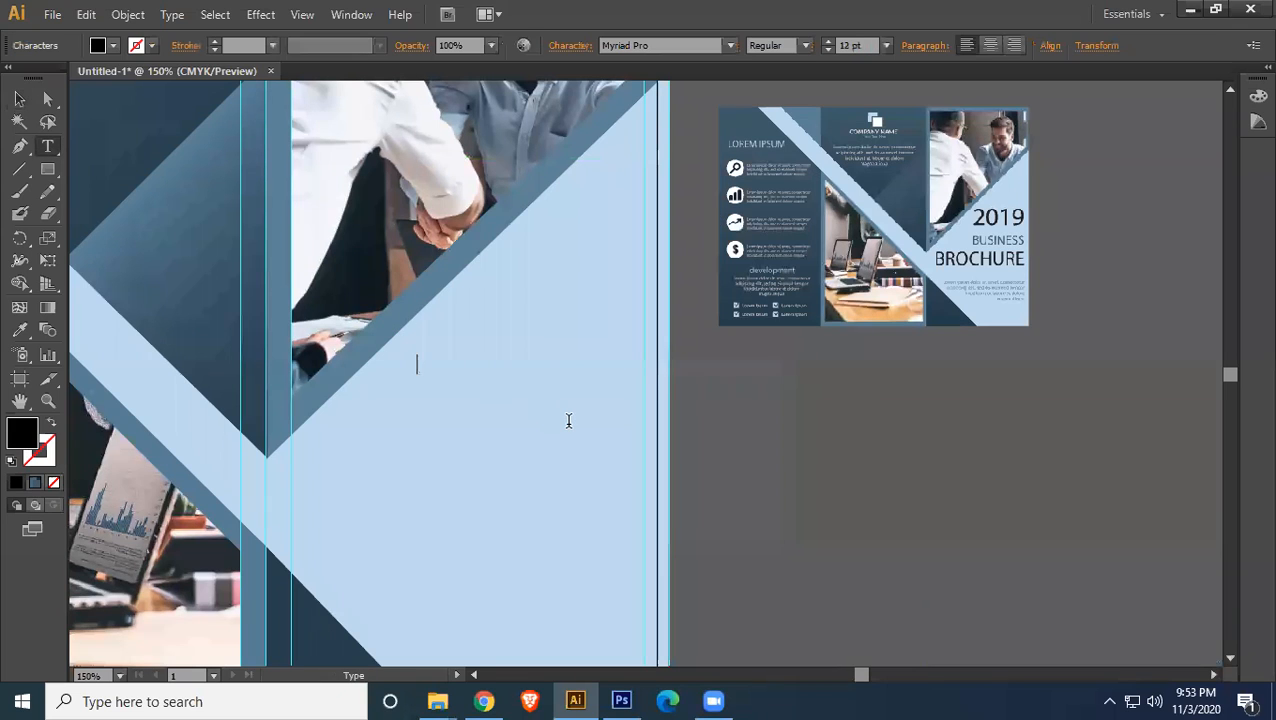
{"action": "type", "text": "2019"}
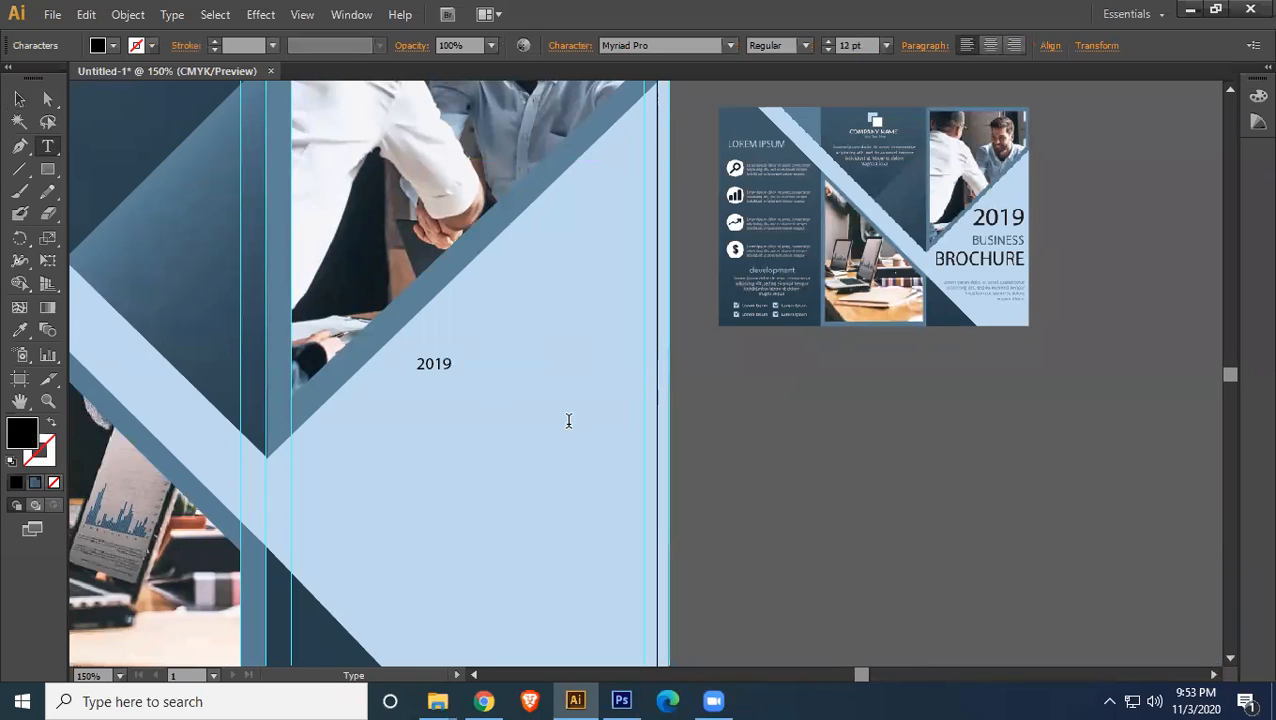
- Set the font size of the whole "2019" text to 50 pt
{"action": "key", "text": "ctrl+a"}
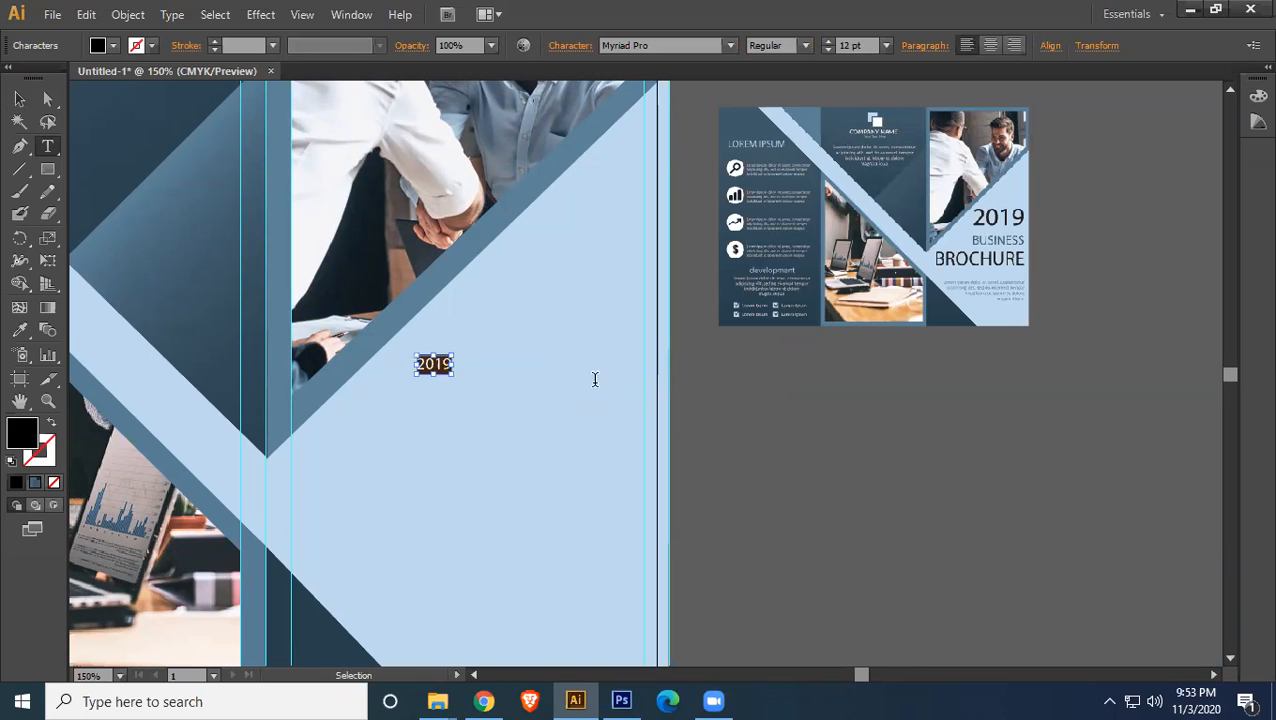
{"action": "left_click", "coordinate": [352, 14]}
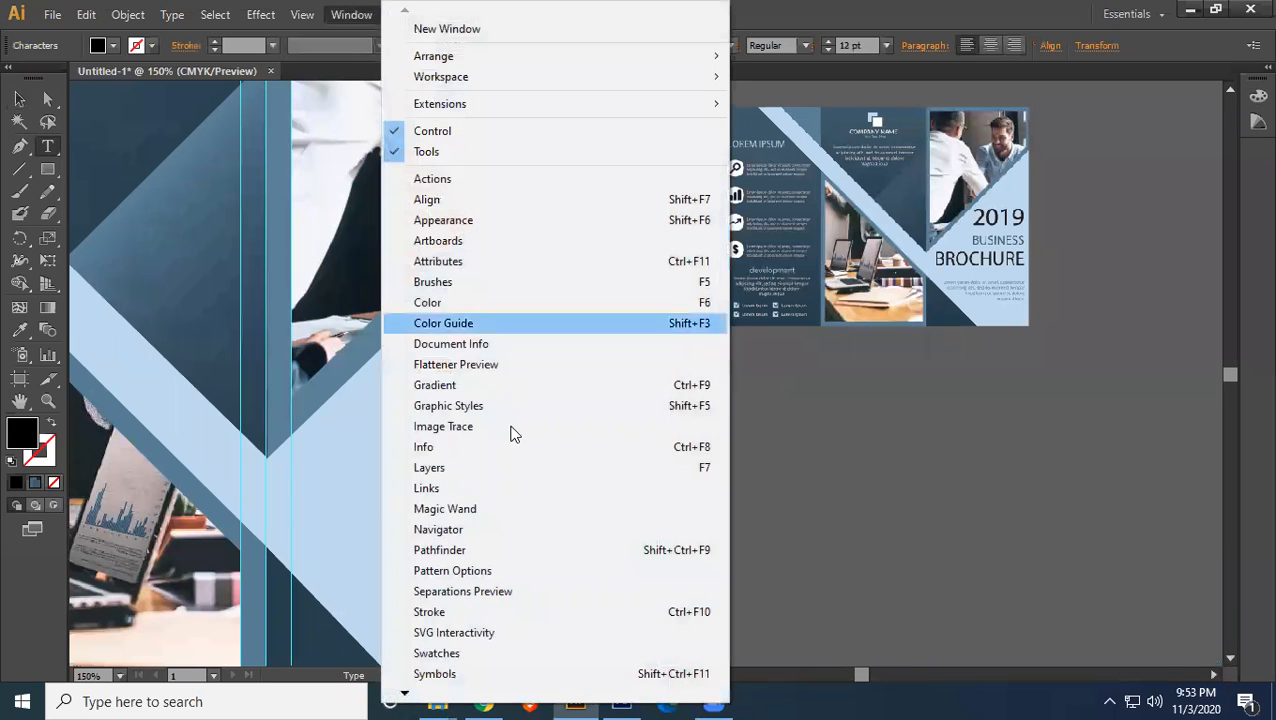
{"action": "mouse_move", "coordinate": [412, 695]}
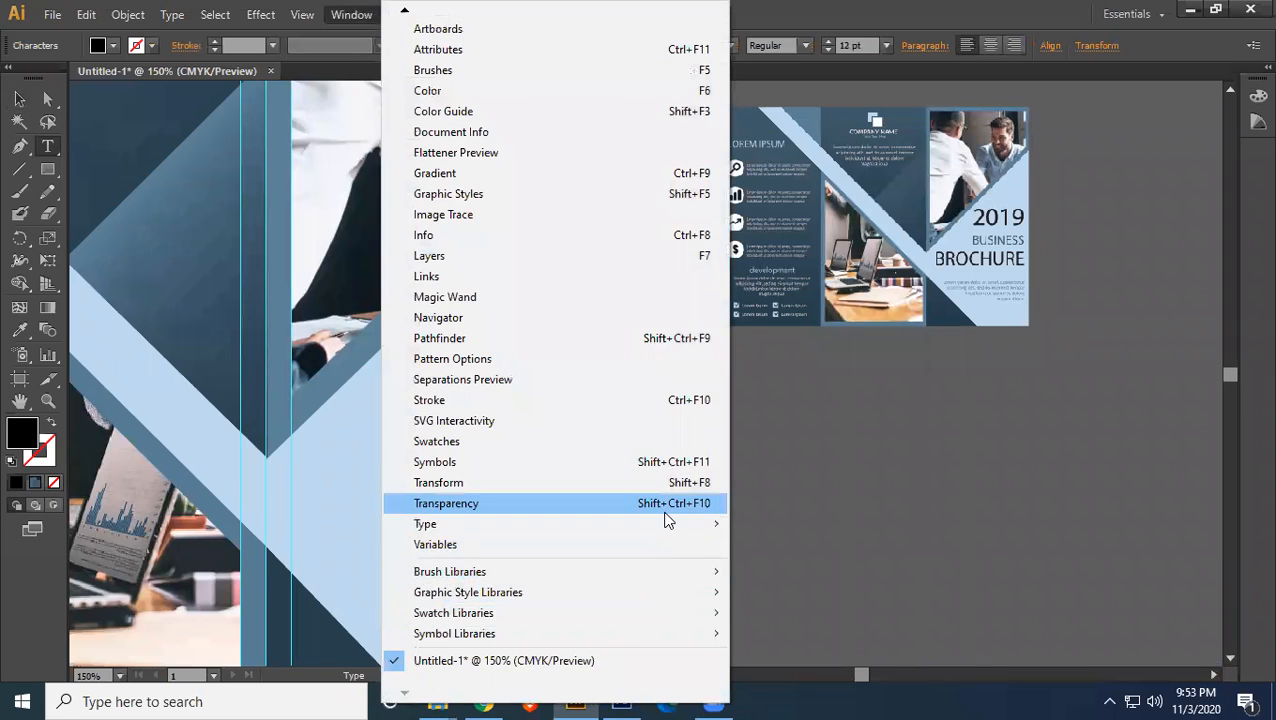
{"action": "mouse_move", "coordinate": [667, 533]}
{"action": "left_click", "coordinate": [773, 525]}
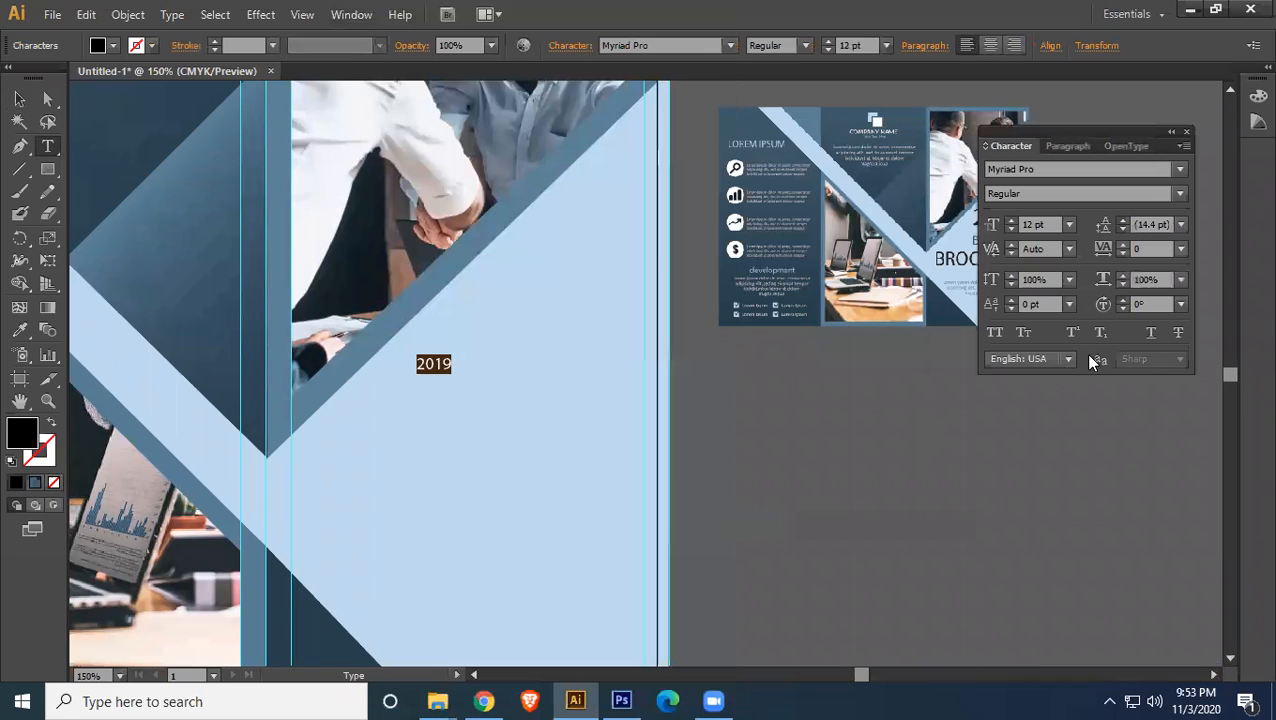
{"action": "left_click_drag", "start_coordinate": [1116, 129], "coordinate": [1061, 374]}
{"action": "left_click", "coordinate": [995, 469]}
{"action": "type", "text": "30"}
{"action": "key", "text": "Return"}
{"action": "key", "text": "shift+Up"}
{"action": "key", "text": "shift+Up"}
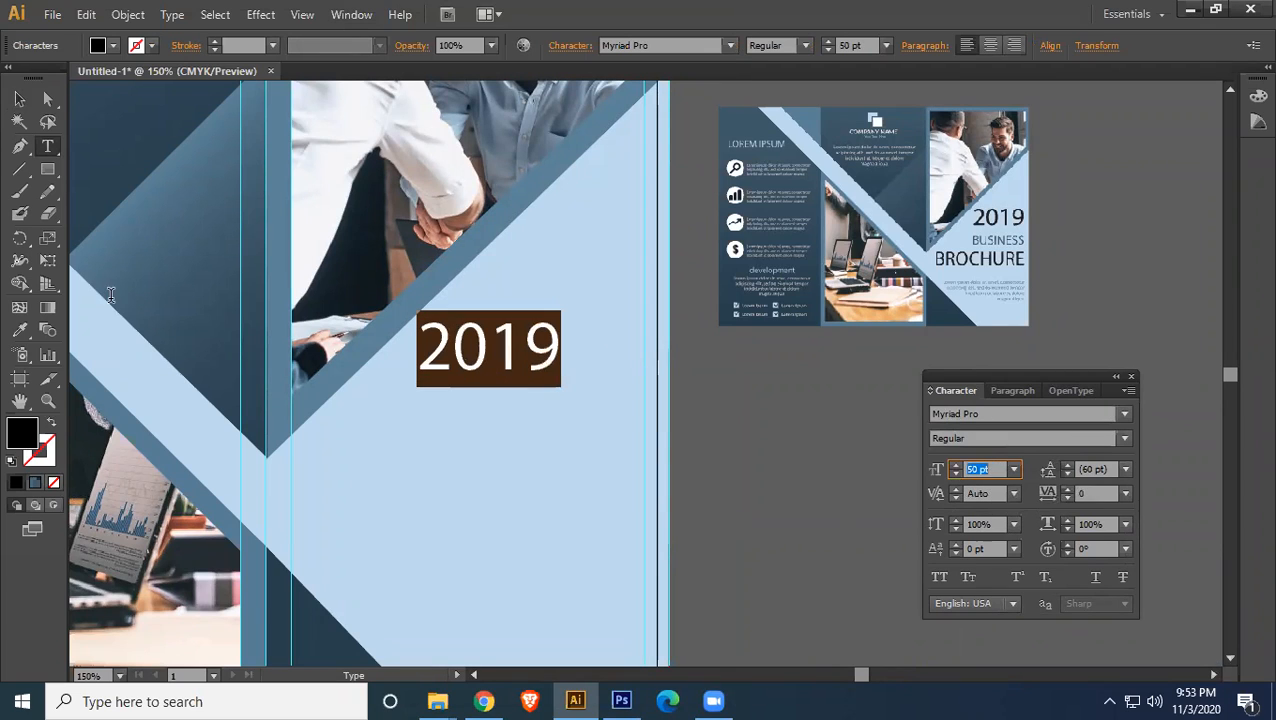
- Move the "2019" text so its last digit lines up with the outer margin guide of the front cover, leaving nothing selected
{"action": "left_click", "coordinate": [19, 100]}
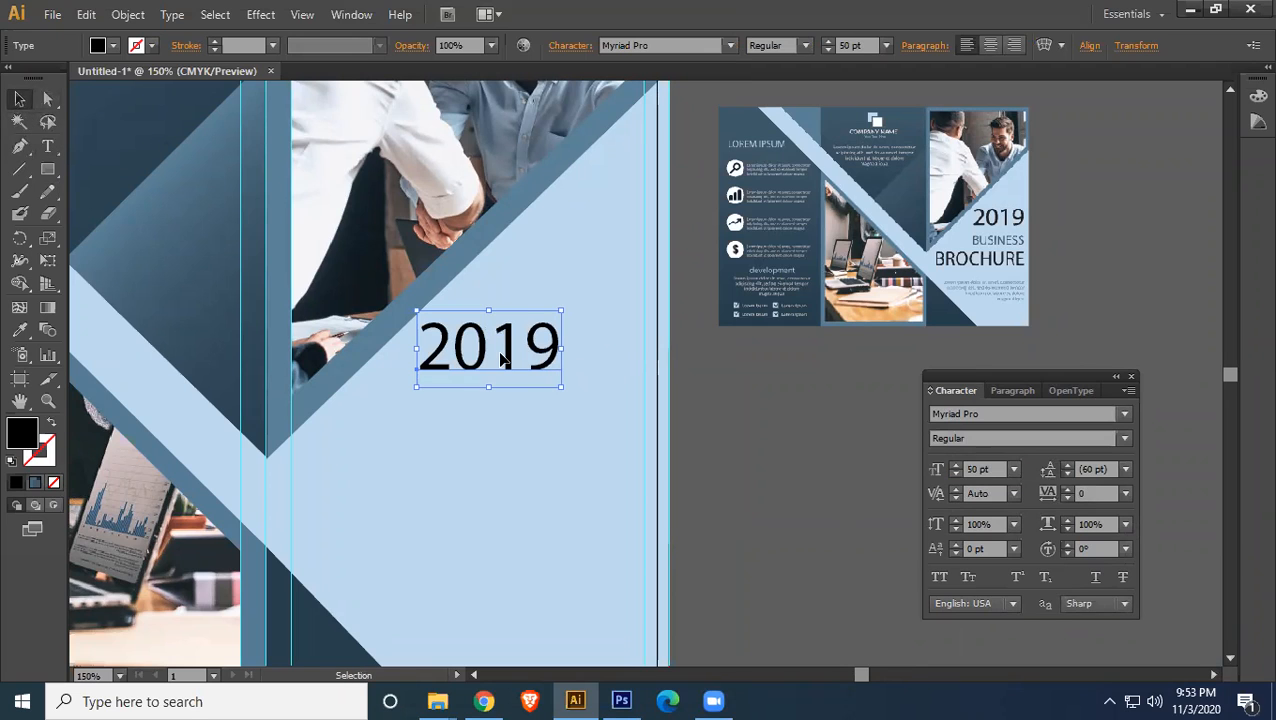
{"action": "left_click_drag", "start_coordinate": [508, 356], "coordinate": [598, 379]}
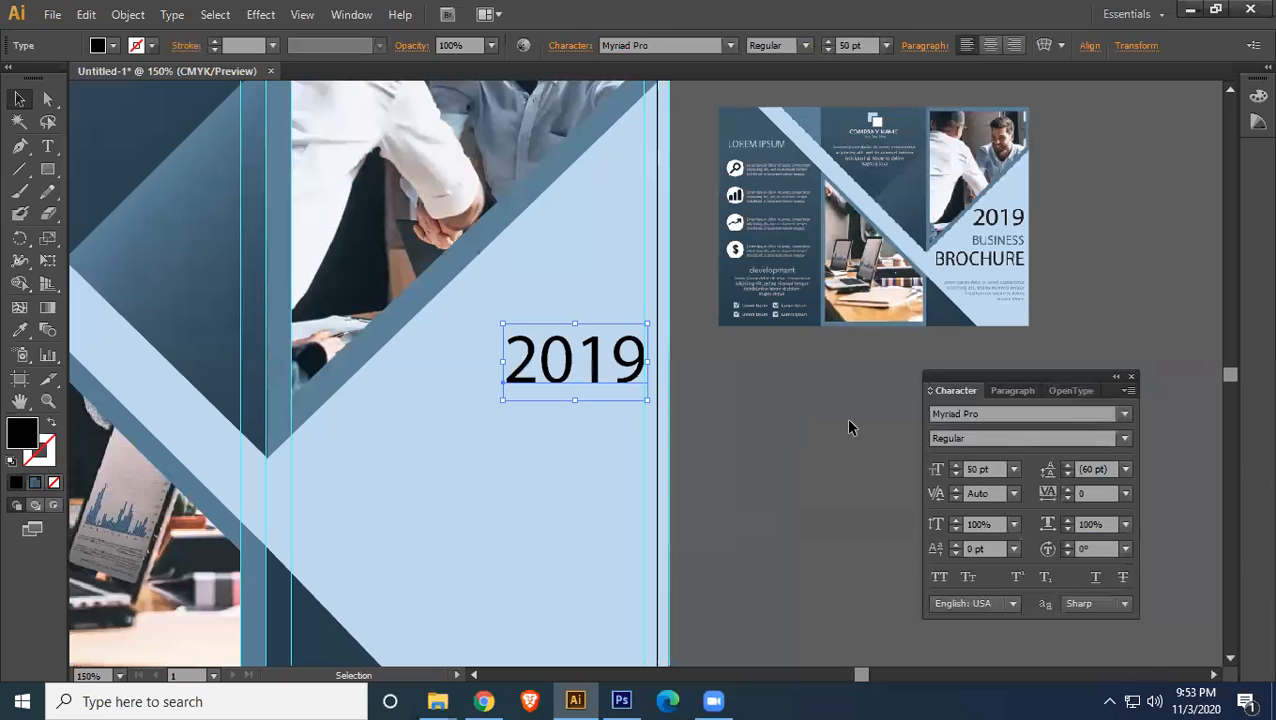
{"action": "left_click", "coordinate": [846, 420]}
{"action": "left_click", "coordinate": [626, 366]}
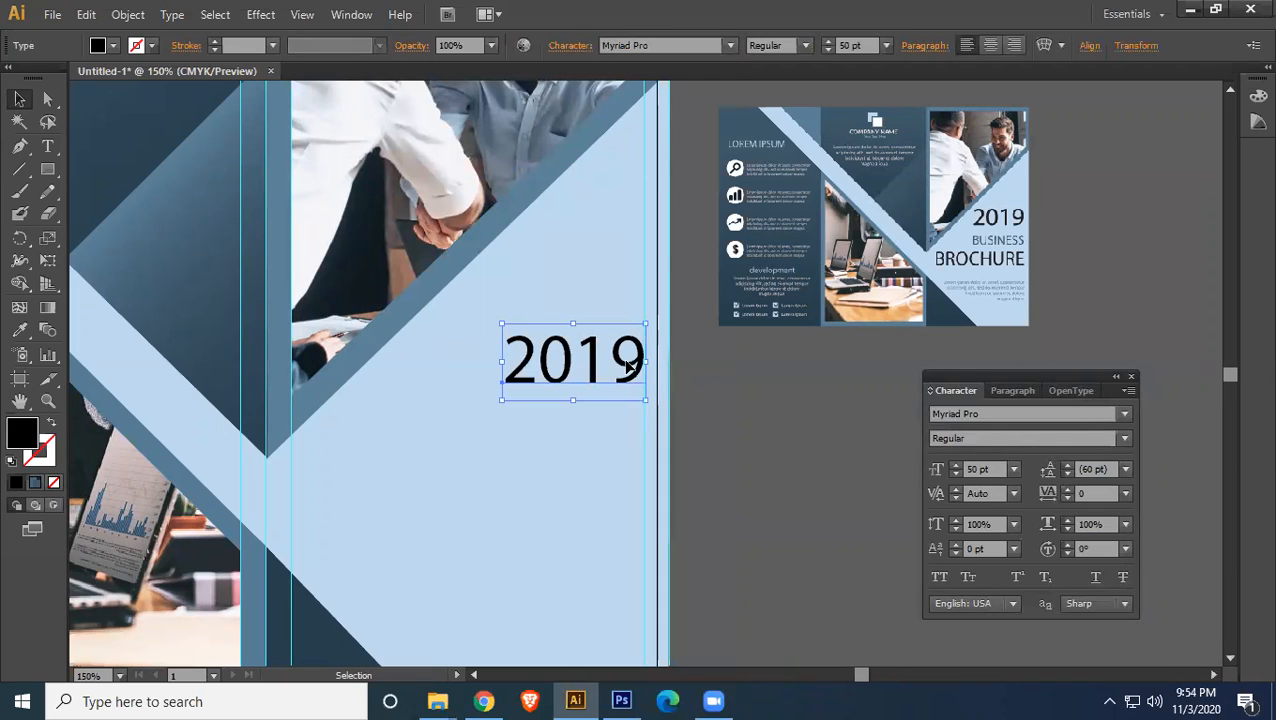
{"action": "key", "text": "Left"}
{"action": "key", "text": "Left"}
{"action": "key", "text": "Left"}
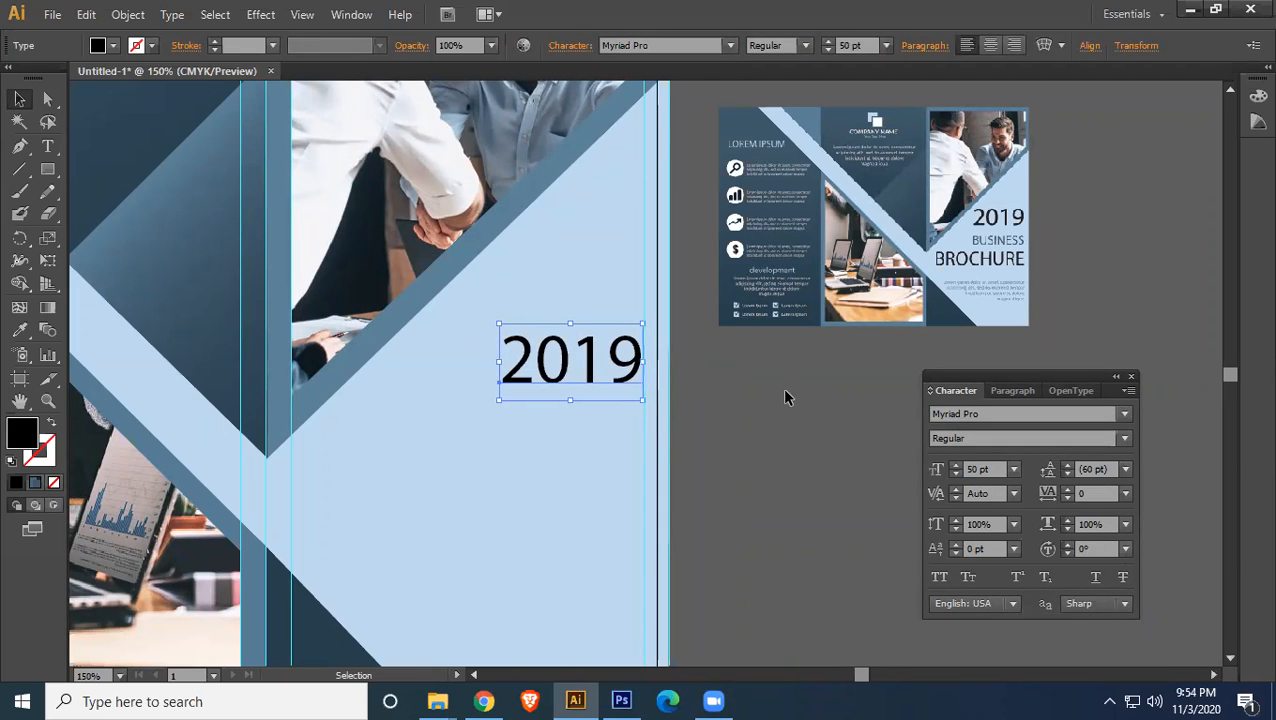
{"action": "key", "text": "Left"}
{"action": "left_click", "coordinate": [752, 382]}
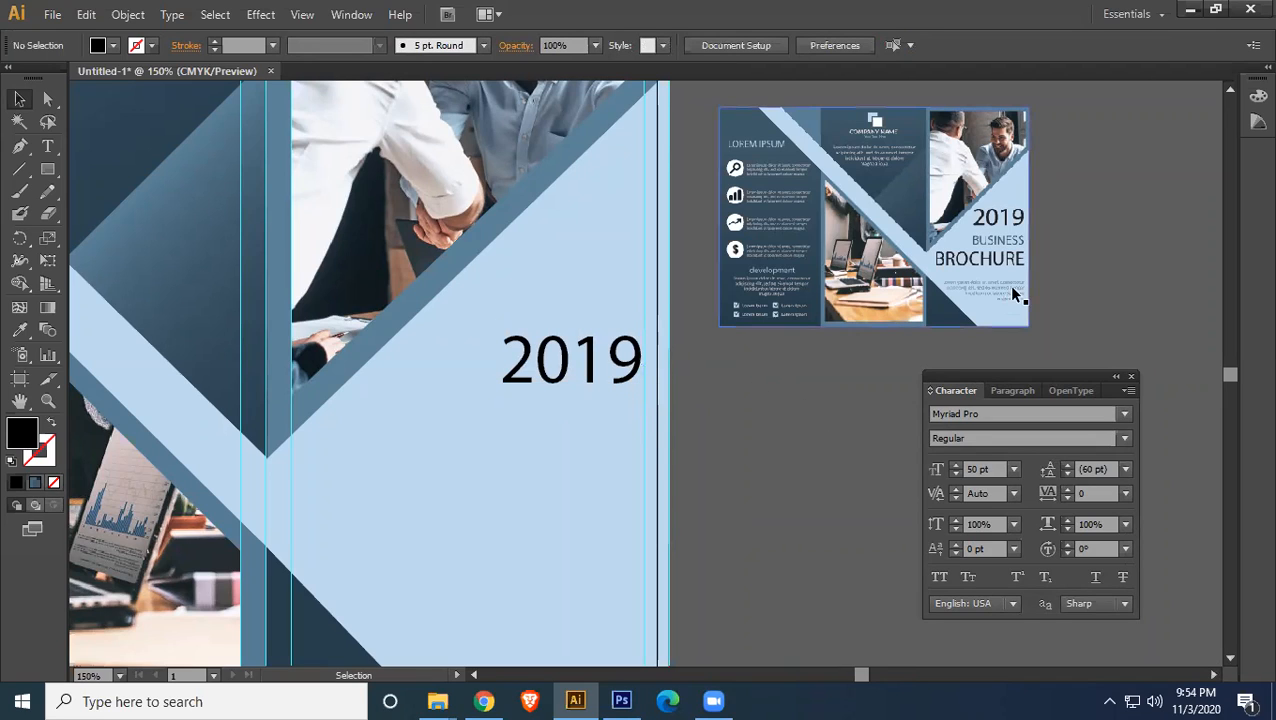
- Add the point text "business" below "2019" on the front cover and change its case to UPPERCASE
{"action": "left_click", "coordinate": [47, 146]}
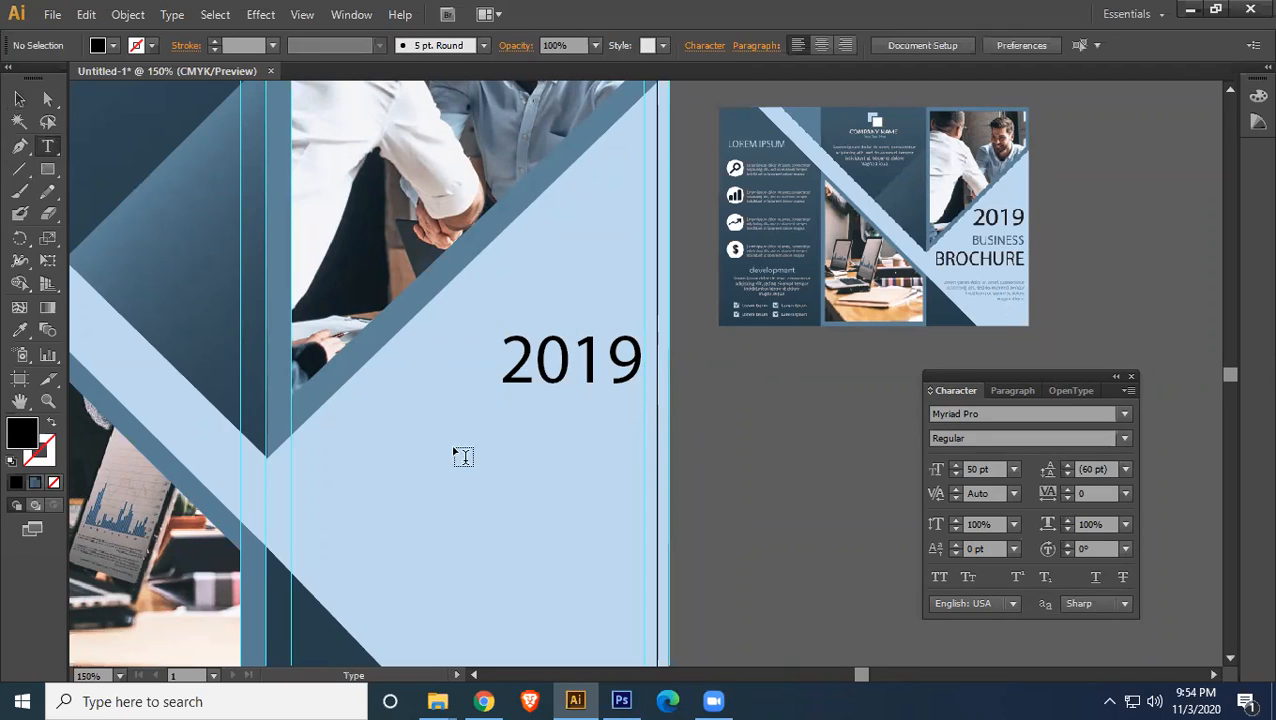
{"action": "left_click", "coordinate": [437, 508]}
{"action": "type", "text": "b"}
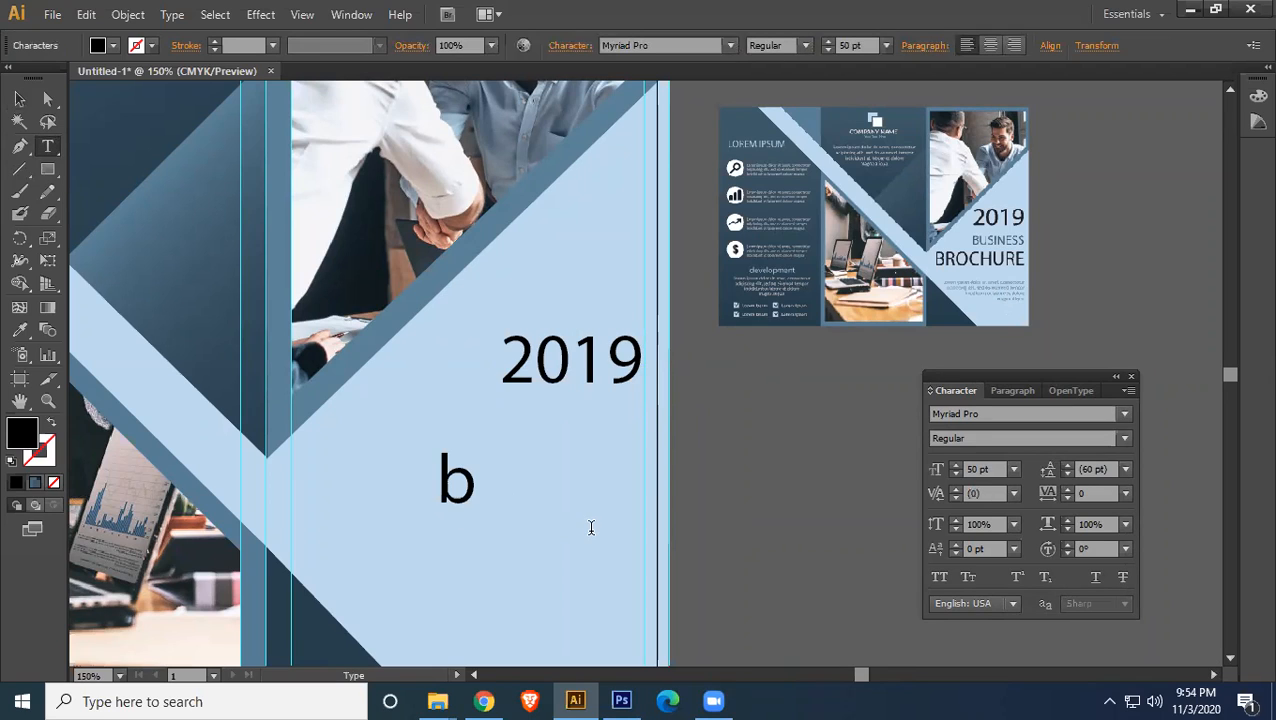
{"action": "type", "text": "usiness"}
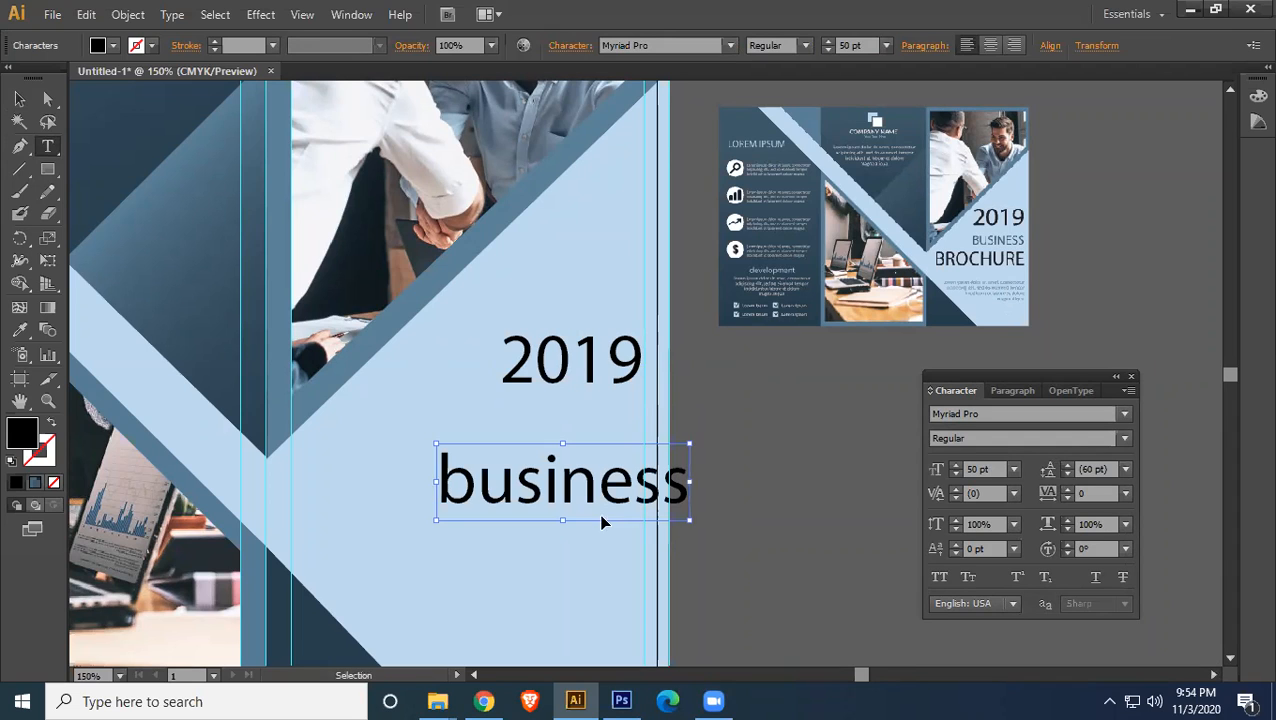
{"action": "double_click", "coordinate": [602, 521]}
{"action": "left_click", "coordinate": [173, 15]}
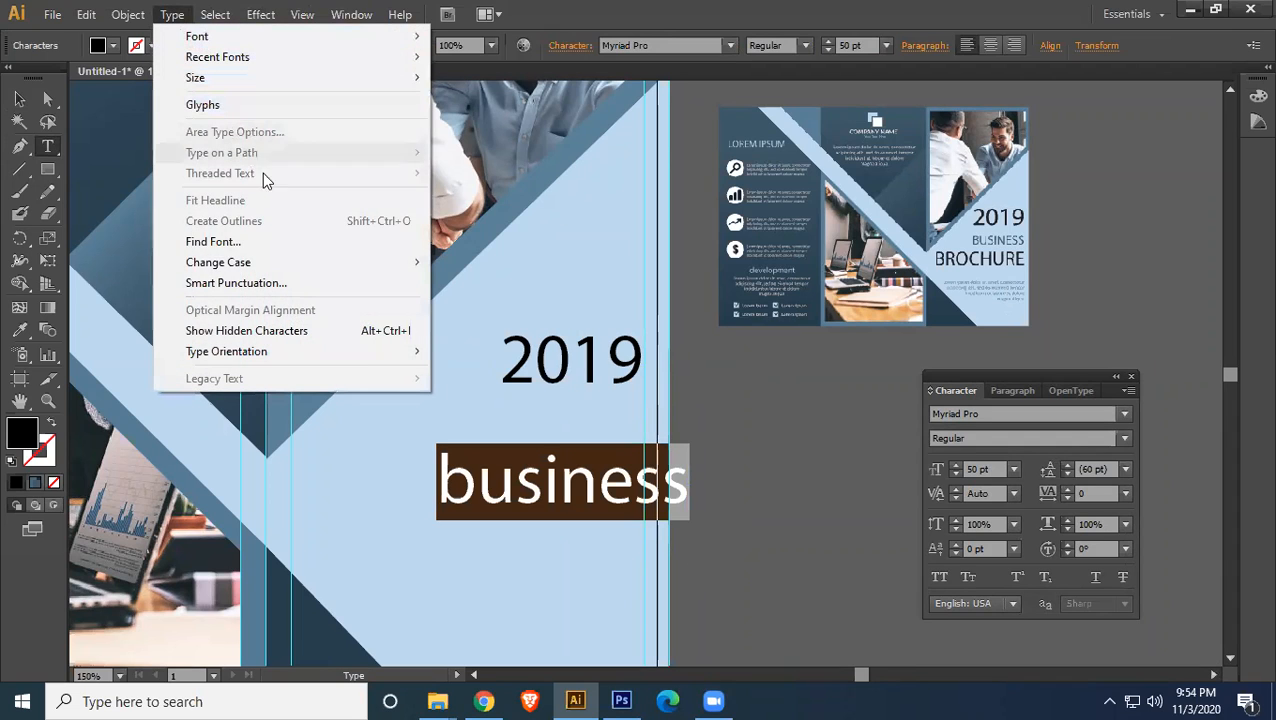
{"action": "mouse_move", "coordinate": [363, 268]}
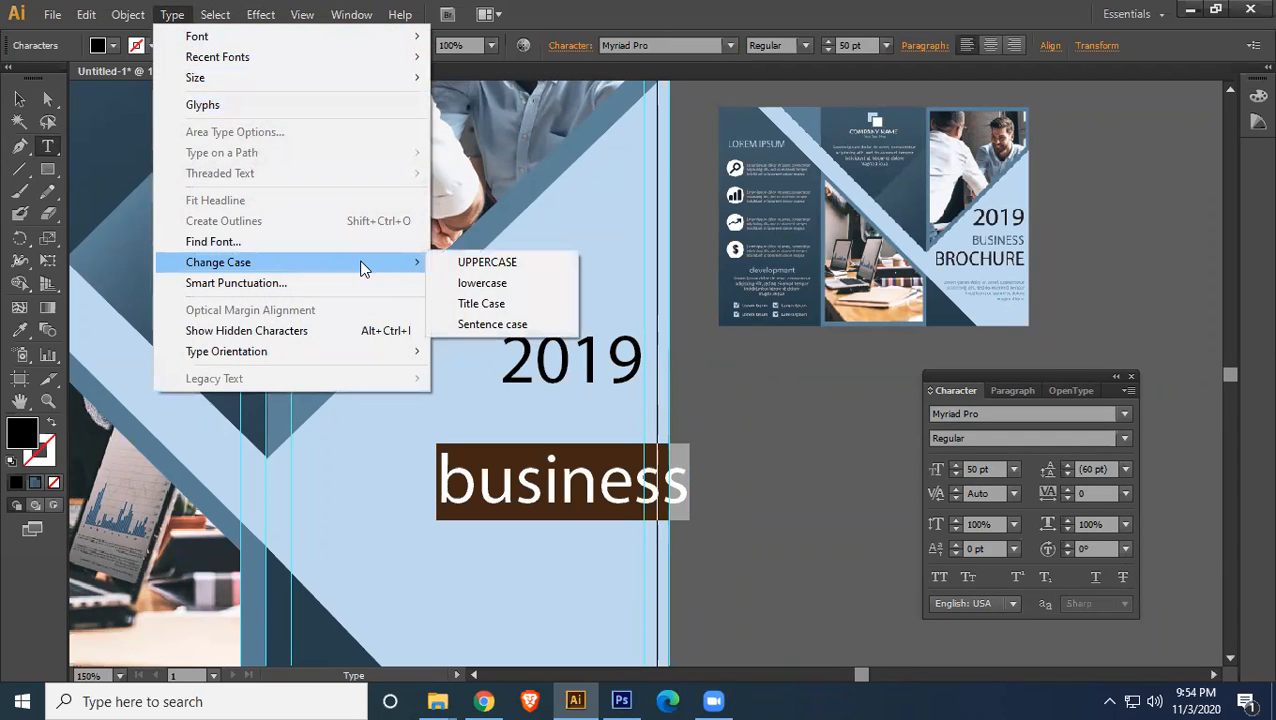
{"action": "left_click", "coordinate": [472, 262]}
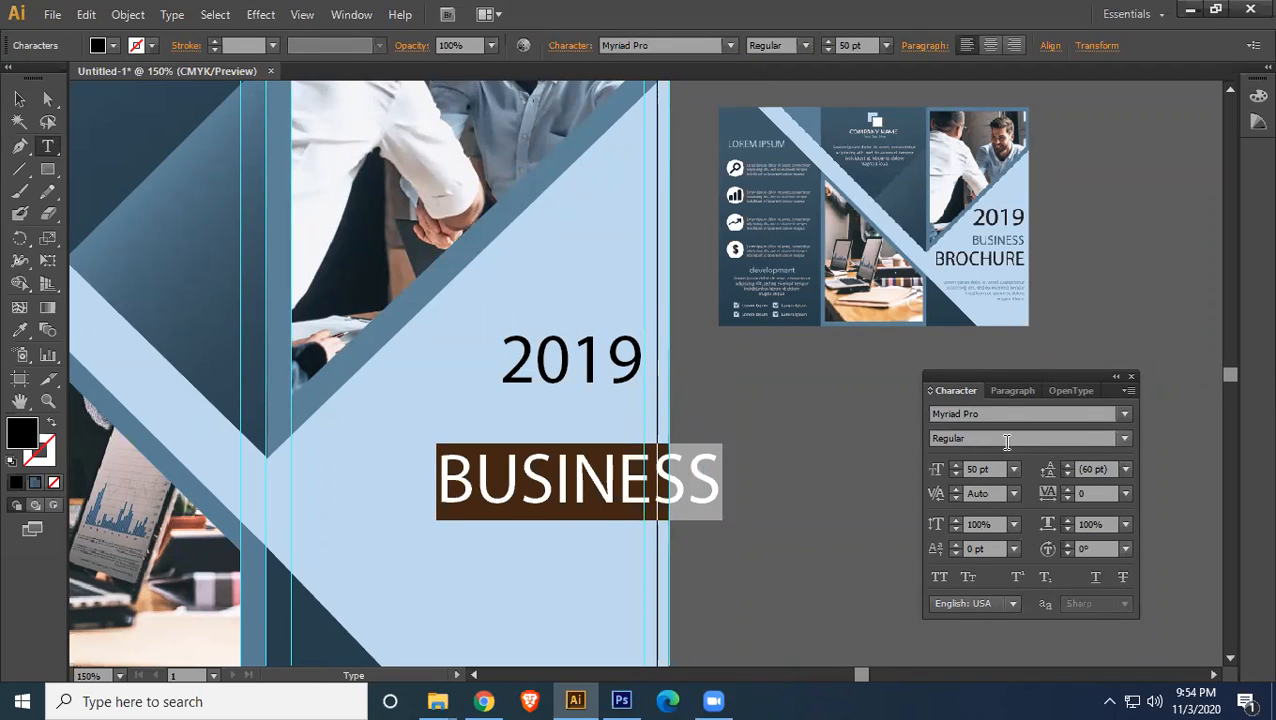
- Set the font size of the whole "BUSINESS" text to 23 pt
{"action": "left_click", "coordinate": [1001, 471]}
{"action": "left_click", "coordinate": [998, 468]}
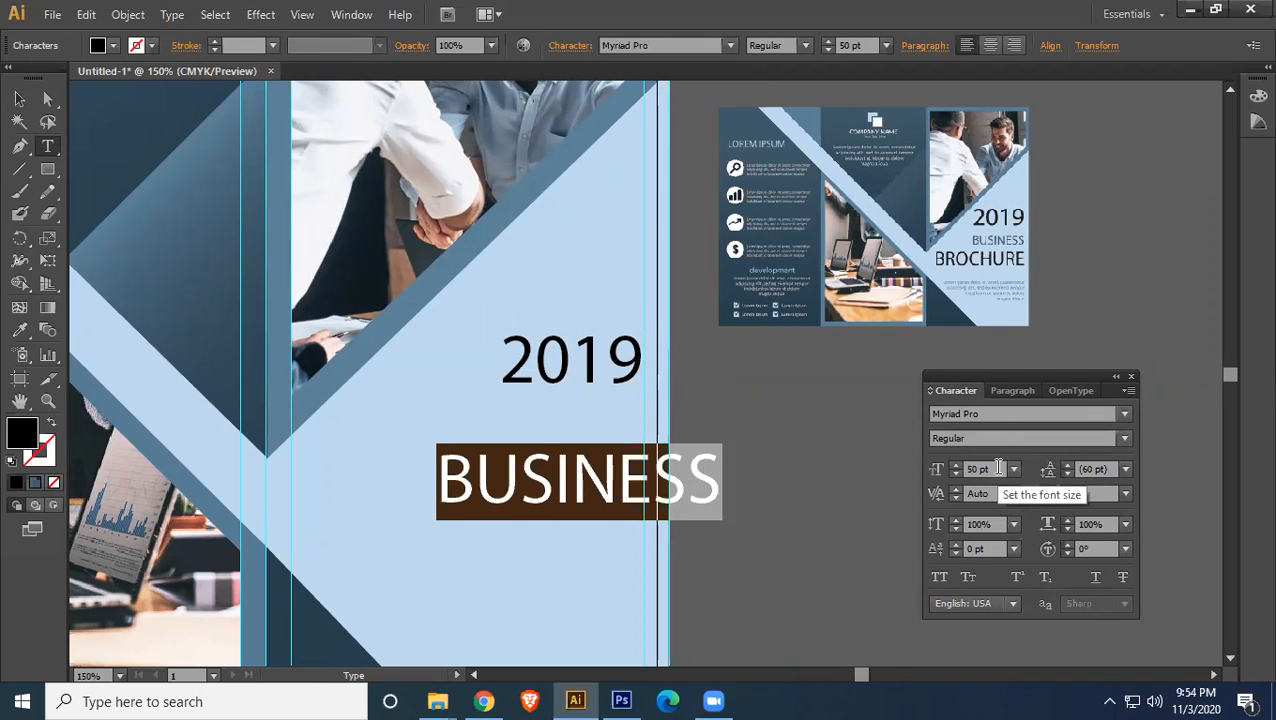
{"action": "left_click", "coordinate": [995, 469]}
{"action": "key", "text": "Down"}
{"action": "key", "text": "Down"}
{"action": "key", "text": "Down"}
{"action": "key", "text": "Down"}
{"action": "key", "text": "Down"}
{"action": "key", "text": "Down"}
{"action": "key", "text": "Down"}
{"action": "key", "text": "Down"}
{"action": "key", "text": "Down"}
{"action": "key", "text": "Down"}
{"action": "key", "text": "Down"}
{"action": "key", "text": "Down"}
{"action": "key", "text": "Down"}
{"action": "key", "text": "Down"}
{"action": "key", "text": "Down"}
{"action": "key", "text": "Down"}
{"action": "key", "text": "Down"}
{"action": "key", "text": "Down"}
{"action": "key", "text": "Down"}
{"action": "key", "text": "Down"}
{"action": "key", "text": "Down"}
{"action": "key", "text": "Down"}
{"action": "key", "text": "Down"}
{"action": "key", "text": "Down"}
{"action": "key", "text": "Down"}
{"action": "key", "text": "Down"}
{"action": "key", "text": "Down"}
{"action": "key", "text": "Down"}
{"action": "key", "text": "Up"}
- Color the "BUSINESS" text with the medium blue sampled from the diagonal band in the reference image using the Eyedropper
{"action": "left_click", "coordinate": [18, 333]}
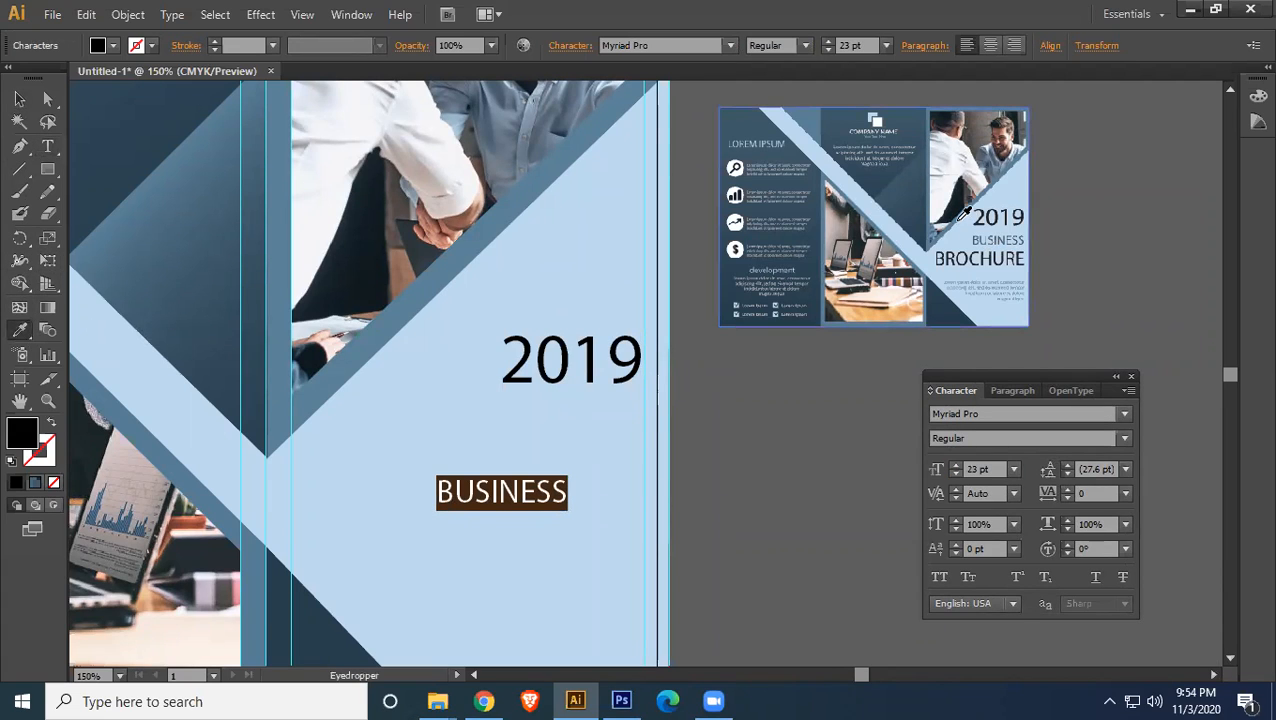
{"action": "left_click", "coordinate": [966, 212]}
{"action": "left_click", "coordinate": [18, 98]}
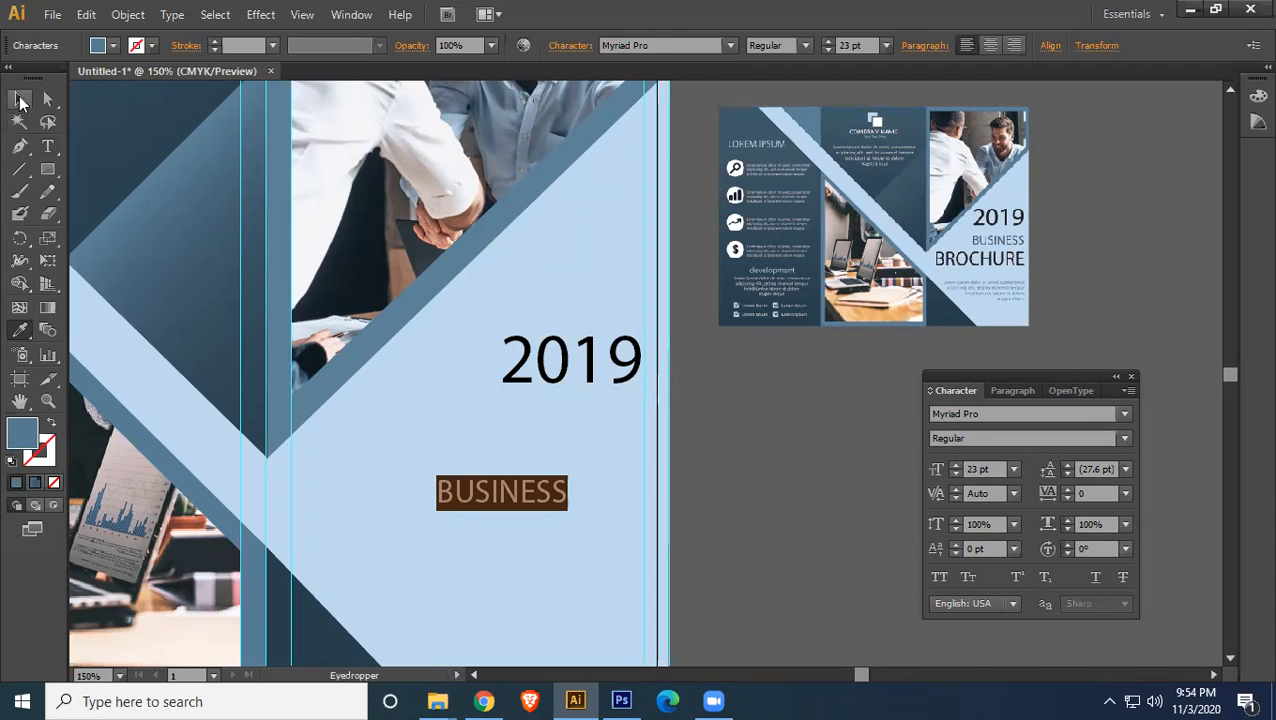
- Place "BUSINESS" directly under "2019" and scale it up to about 24.64 pt so it spans the width of the year
{"action": "left_click", "coordinate": [725, 460]}
{"action": "left_click_drag", "start_coordinate": [503, 495], "coordinate": [638, 437]}
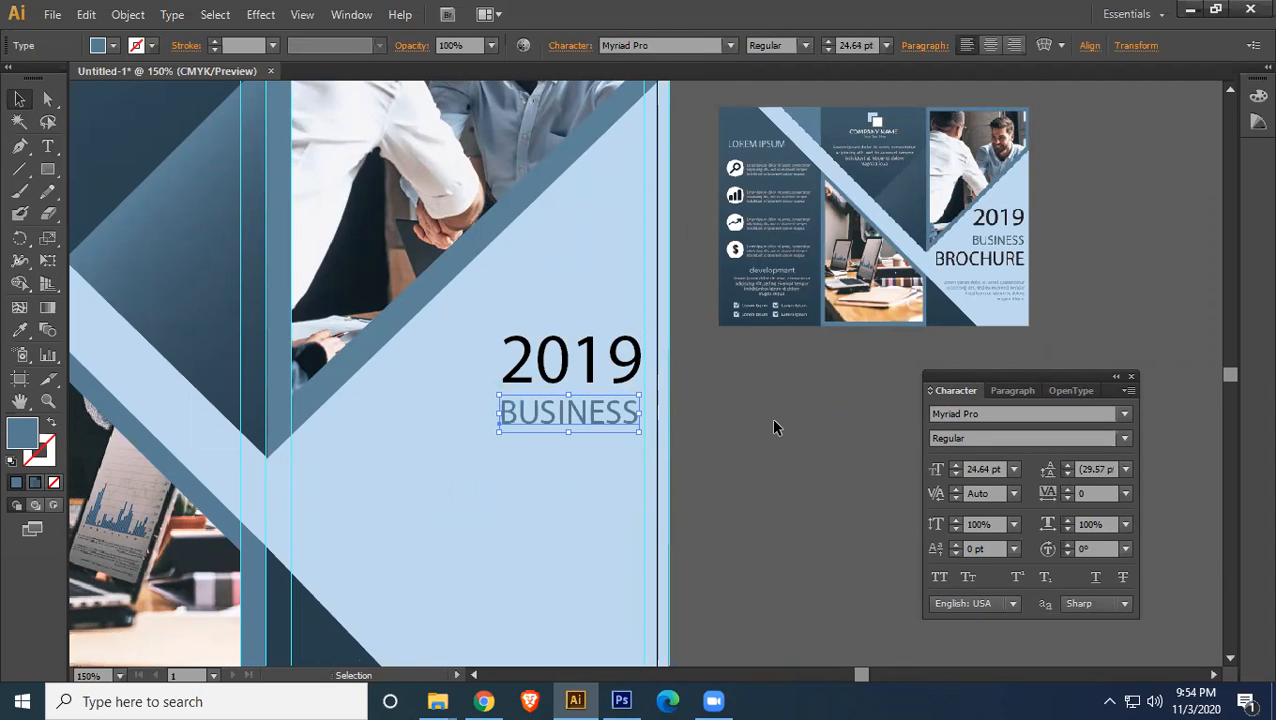
{"action": "left_click", "coordinate": [771, 418]}
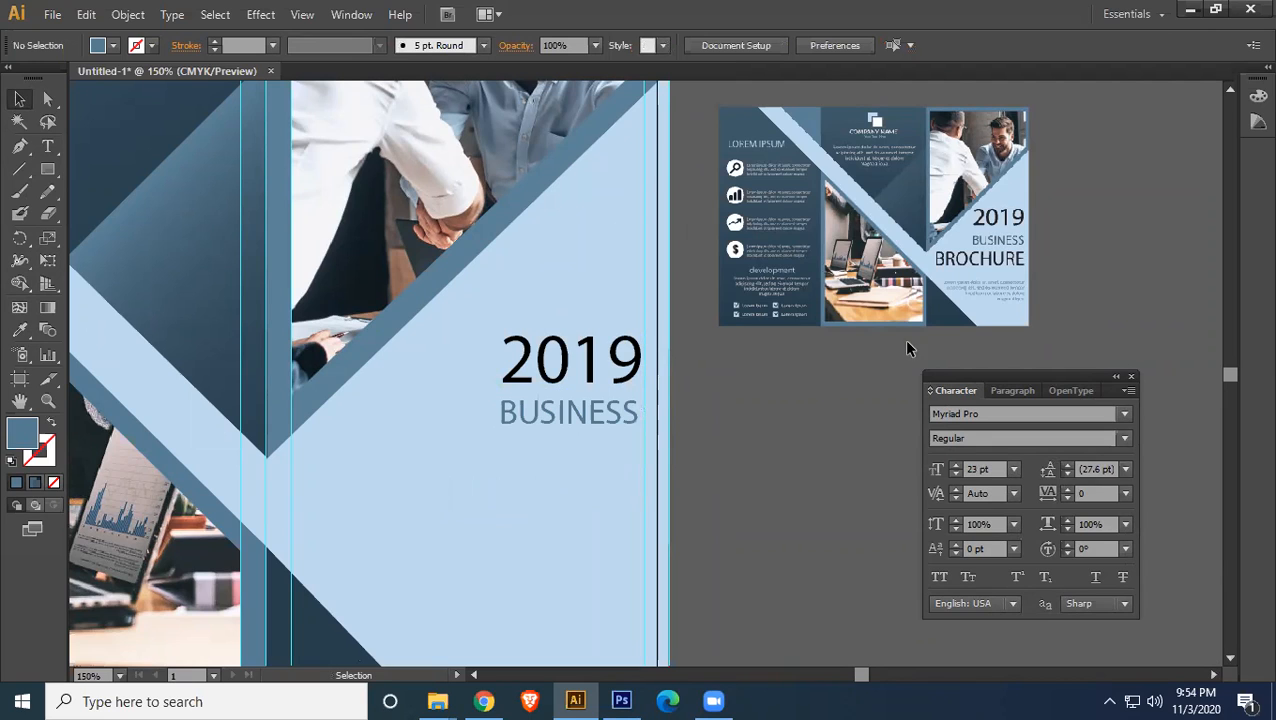
- Add the black point text "brochure" below "BUSINESS" and change its case to UPPERCASE
{"action": "left_click", "coordinate": [47, 146]}
{"action": "left_click", "coordinate": [440, 500]}
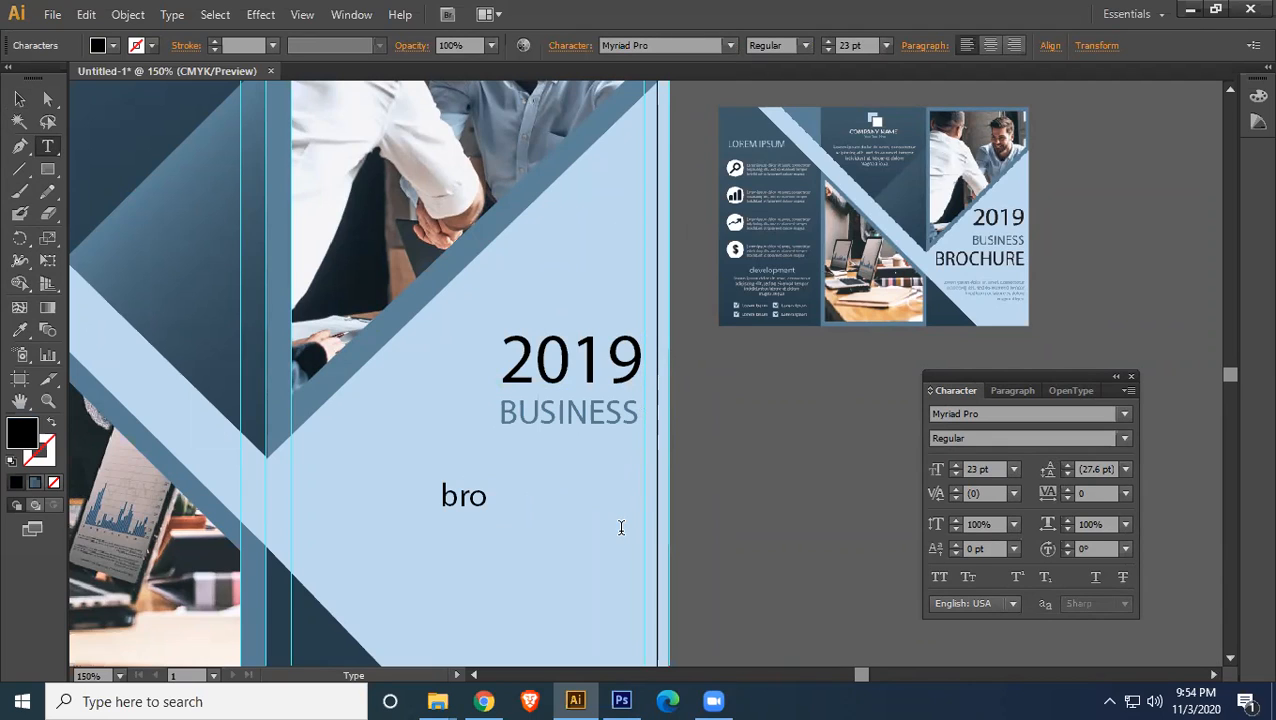
{"action": "type", "text": "brochure"}
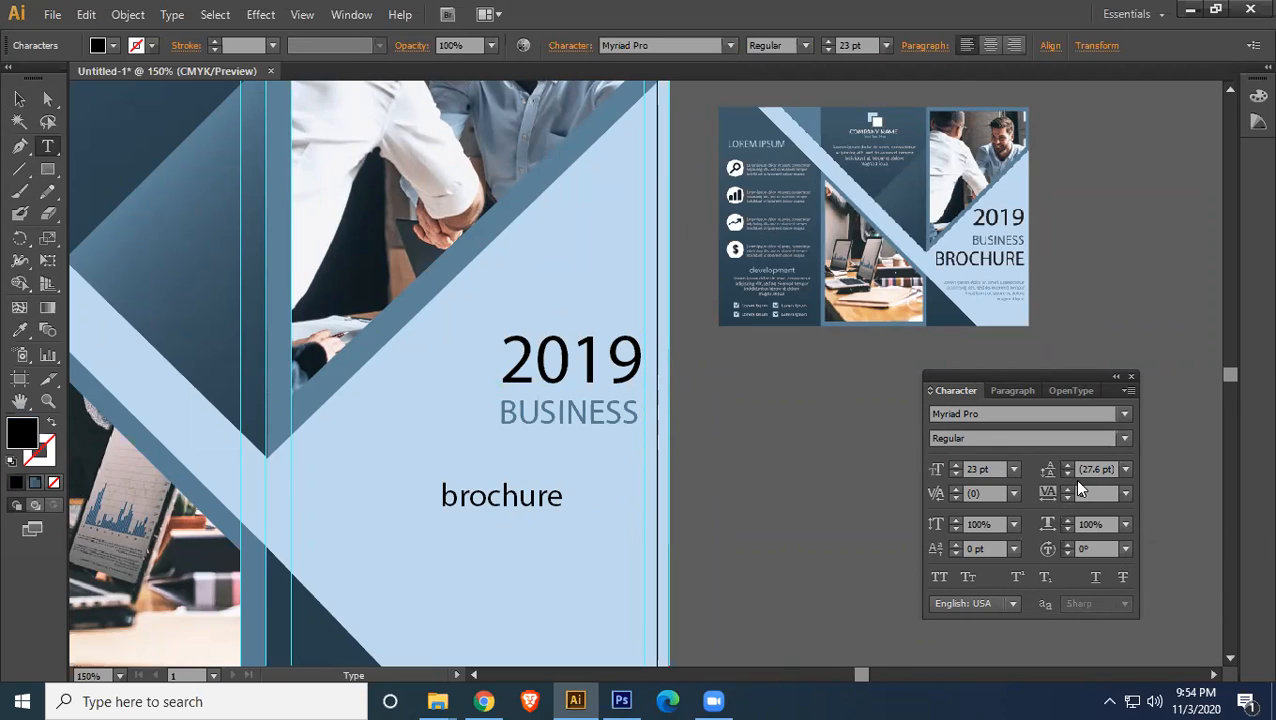
{"action": "key", "text": "ctrl+a"}
{"action": "left_click", "coordinate": [172, 14]}
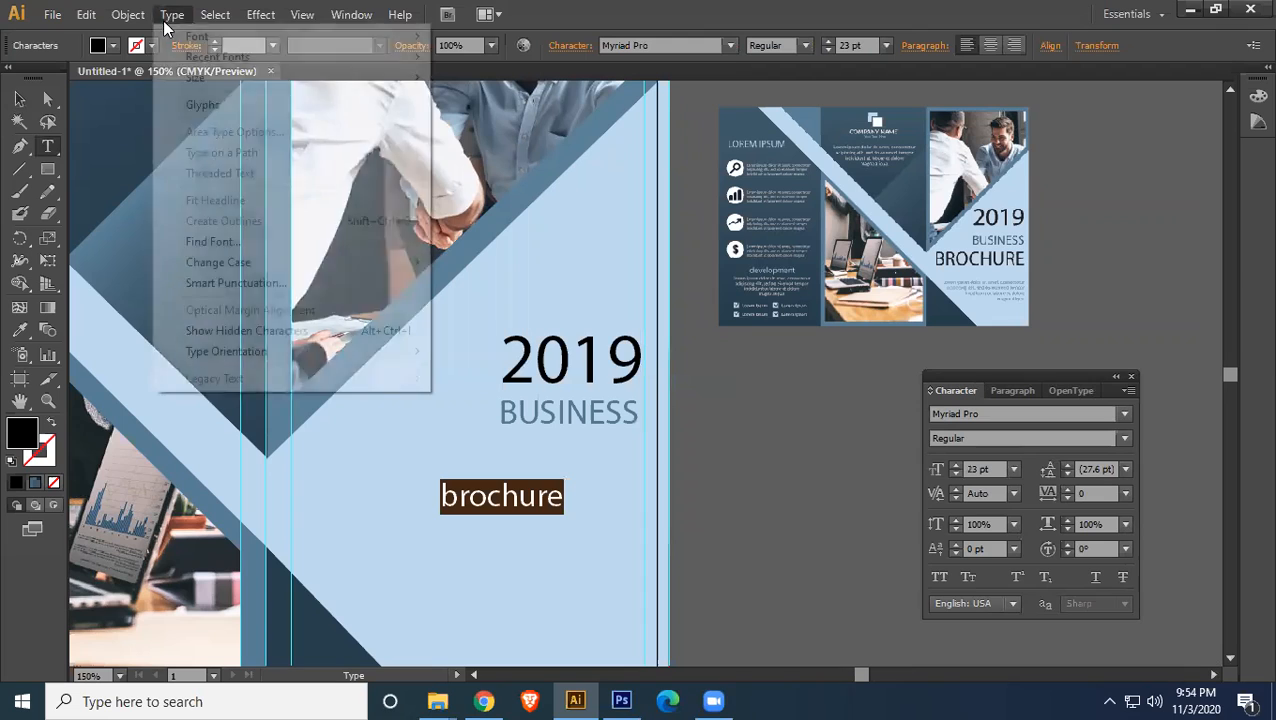
{"action": "mouse_move", "coordinate": [319, 262]}
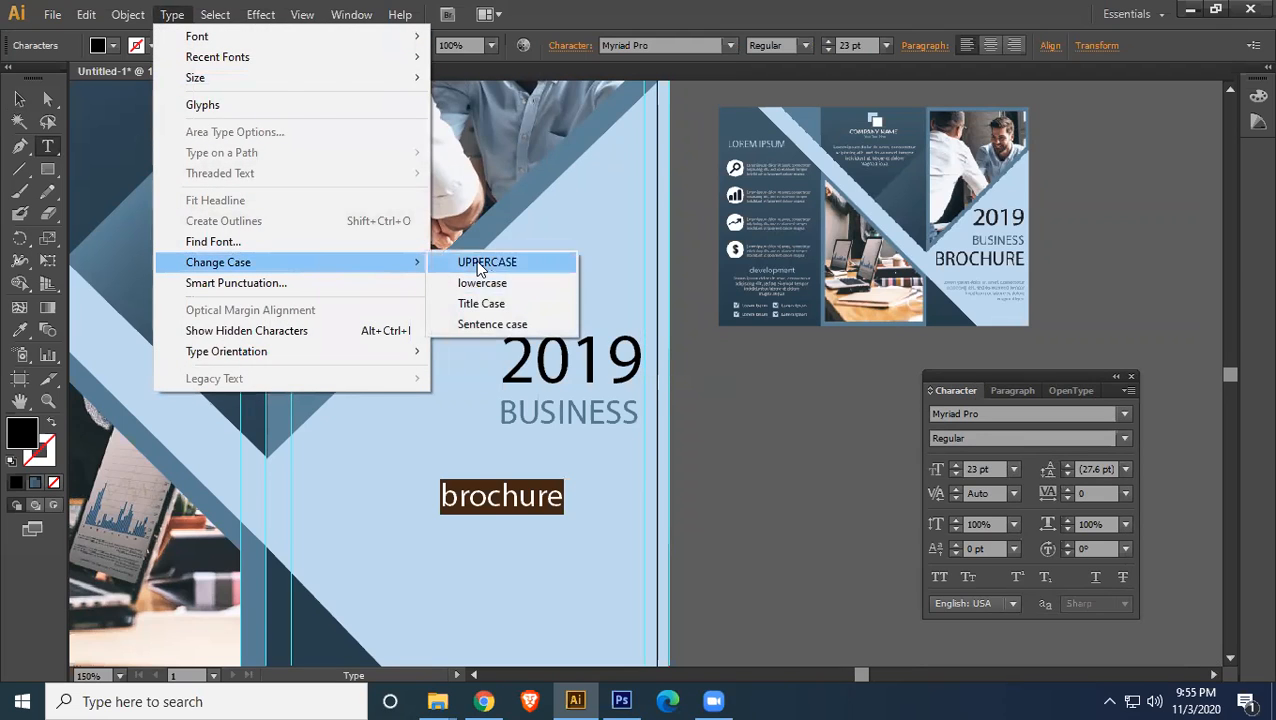
{"action": "left_click", "coordinate": [473, 265]}
- Move "BROCHURE" directly under "BUSINESS" against the outer margin guide and scale it up to be wider than the lines above
{"action": "left_click", "coordinate": [20, 101]}
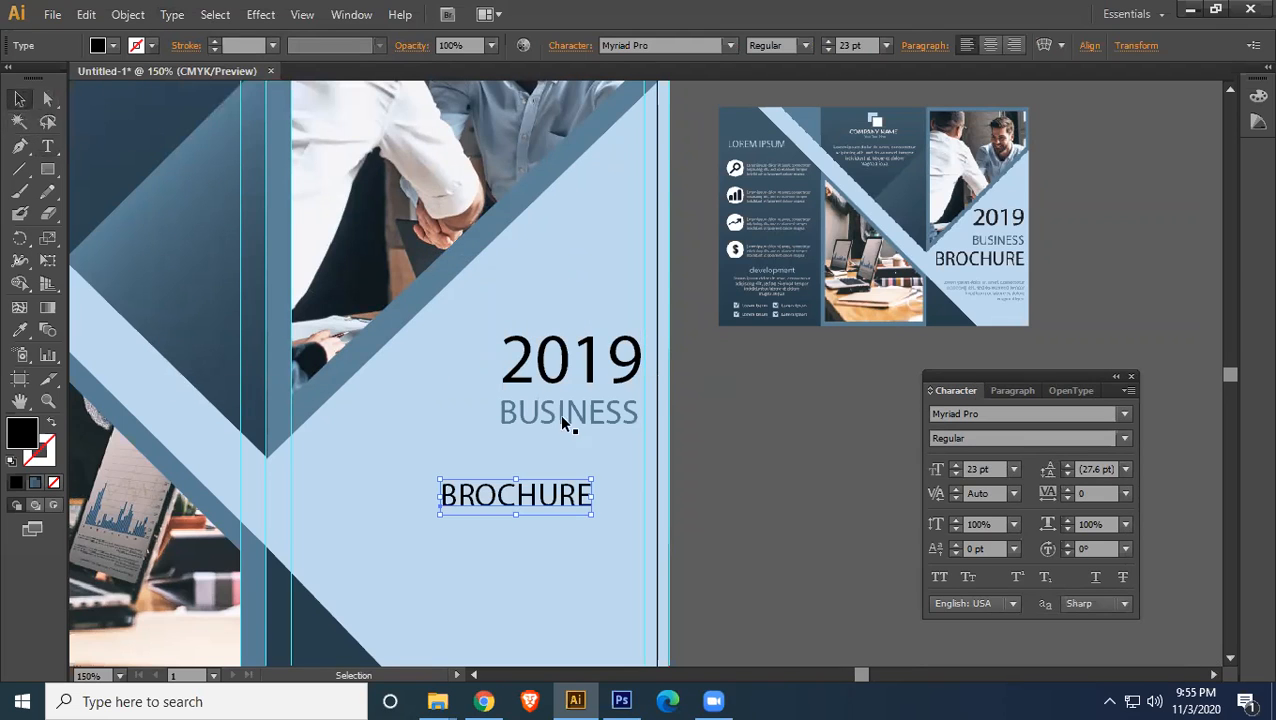
{"action": "left_click_drag", "start_coordinate": [563, 497], "coordinate": [614, 449]}
{"action": "left_click_drag", "start_coordinate": [490, 461], "coordinate": [382, 486]}
{"action": "left_click", "coordinate": [834, 412]}
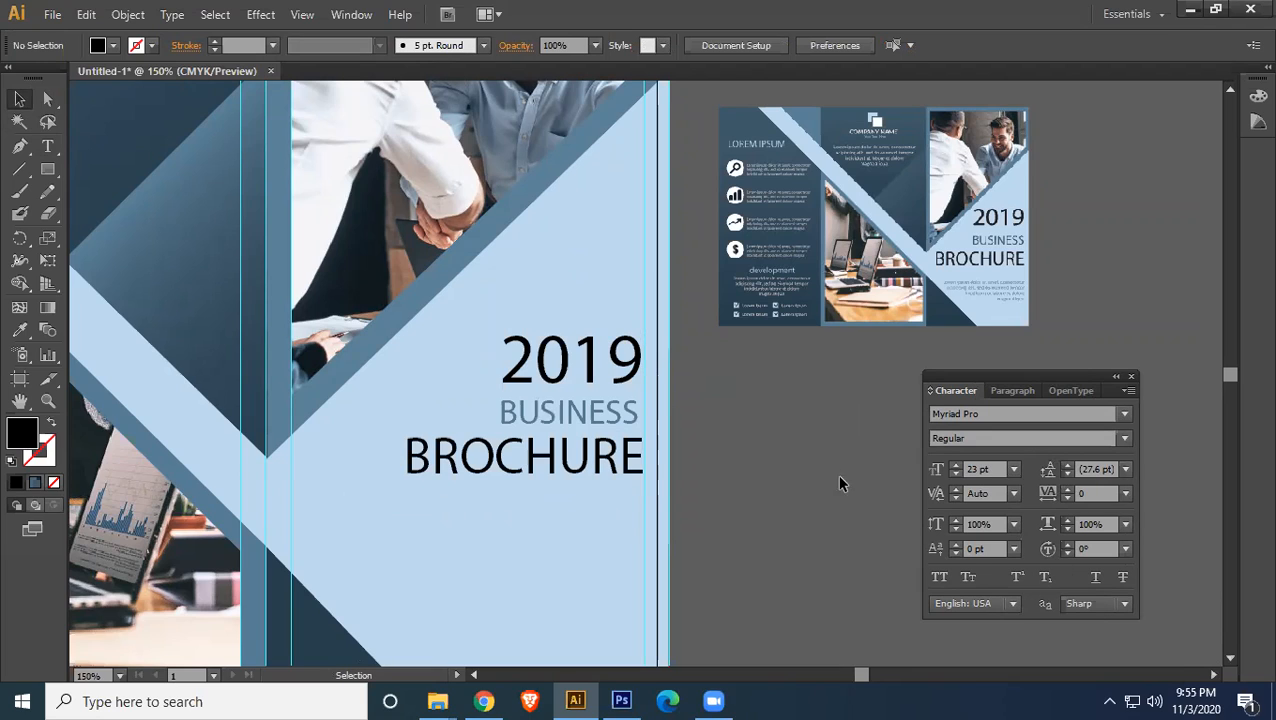
- Draw an area text frame below "BROCHURE" that extends to the outer margin guide of the front cover
{"action": "left_click_drag", "start_coordinate": [504, 484], "coordinate": [572, 408]}
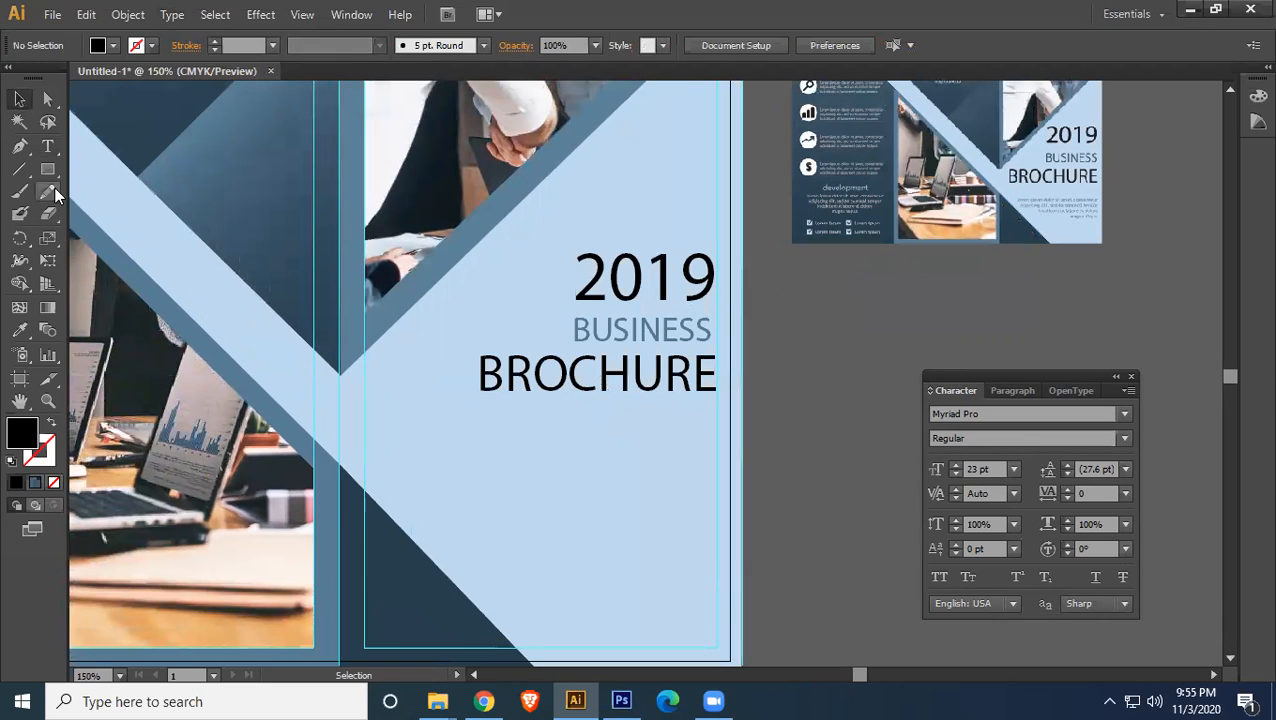
{"action": "key", "text": "t"}
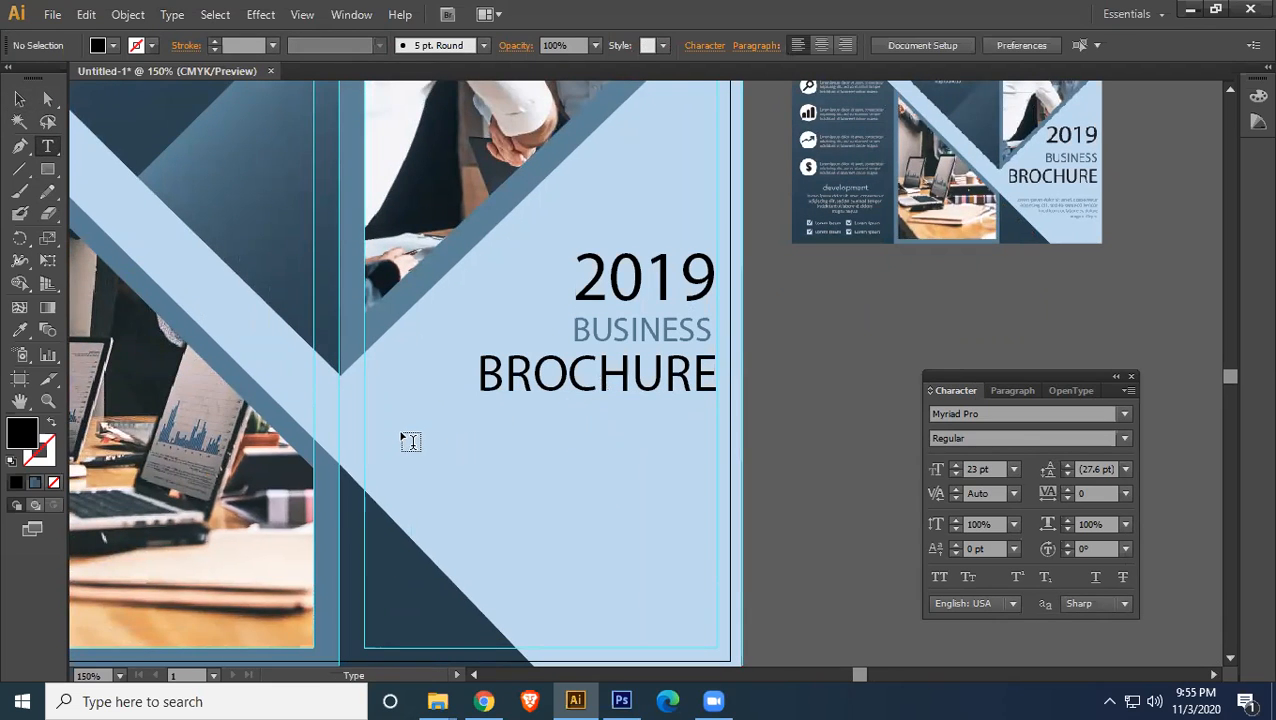
{"action": "left_click_drag", "start_coordinate": [384, 419], "coordinate": [721, 583]}
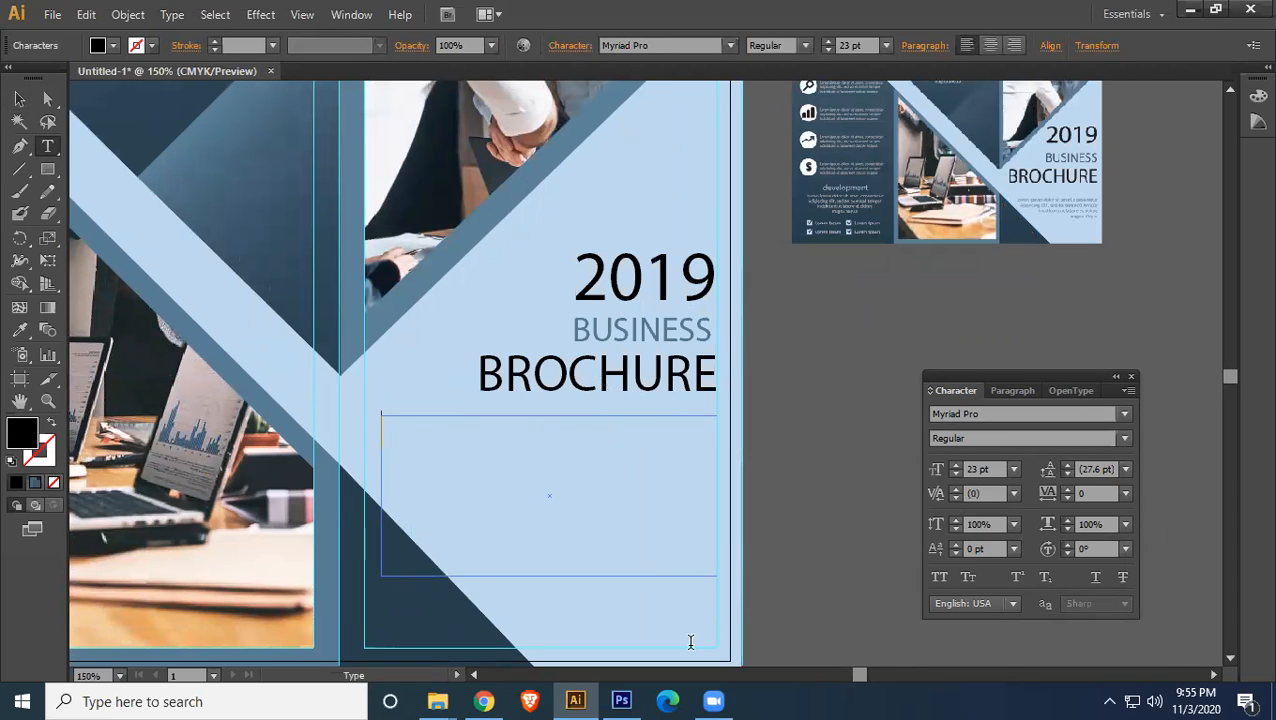
- Switch to Chrome, search Google for "lorem ipsum" and open lipsum.com
{"action": "key", "text": "alt+Tab"}
{"action": "type", "text": "google.com"}
{"action": "key", "text": "Return"}
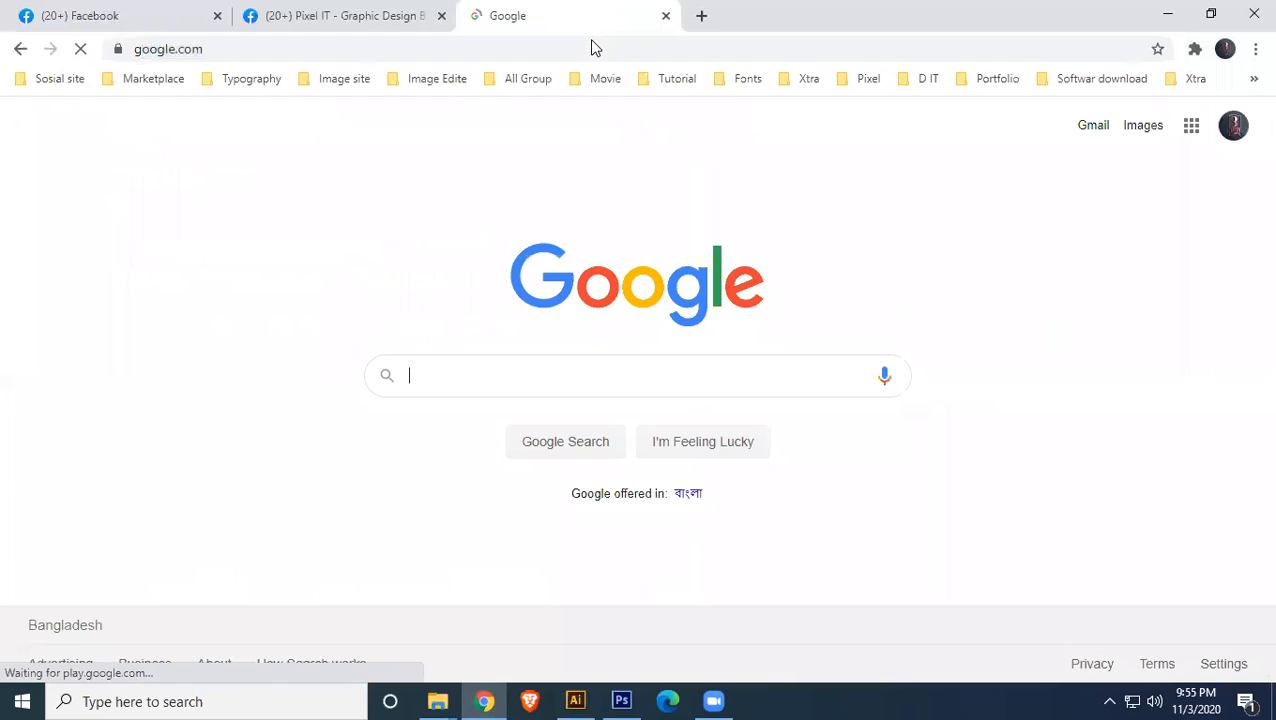
{"action": "type", "text": "lore"}
{"action": "type", "text": "m"}
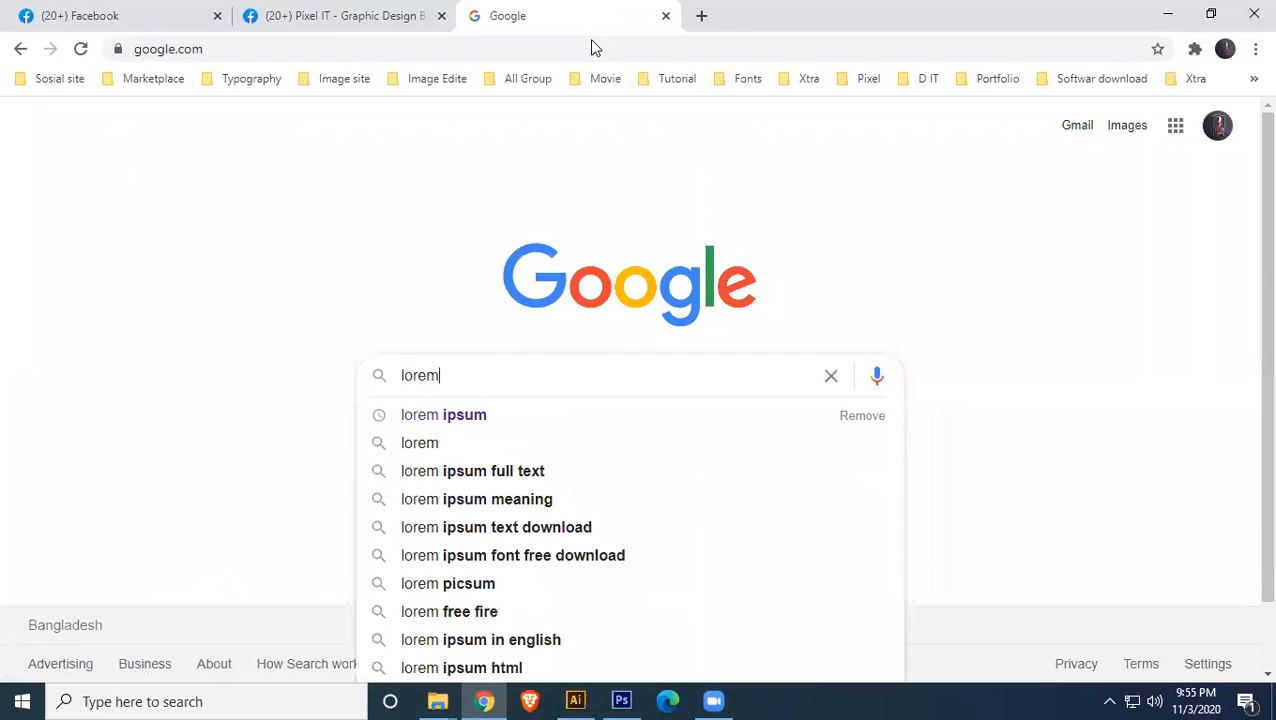
{"action": "key", "text": "Down"}
{"action": "key", "text": "Return"}
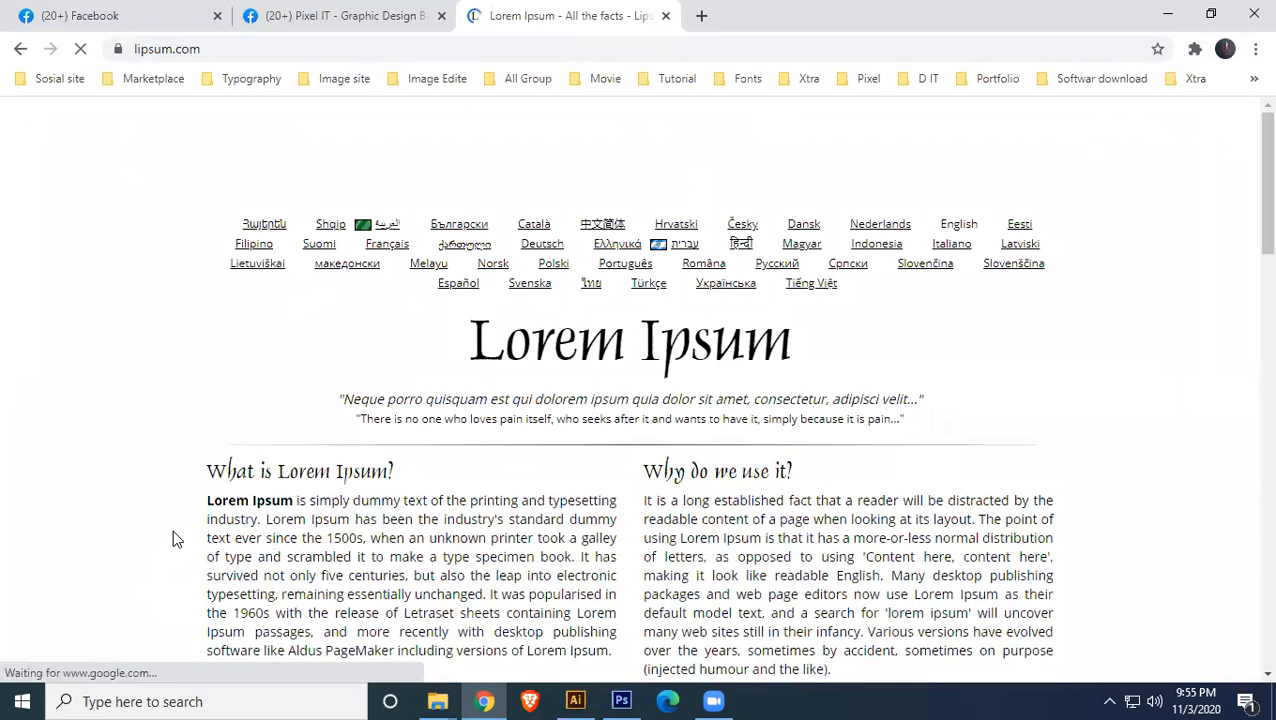
- Copy the first three lines under "What is Lorem Ipsum?", through "took a galley", and paste them into the brochure's empty text frame
{"action": "left_click_drag", "start_coordinate": [206, 499], "coordinate": [618, 543]}
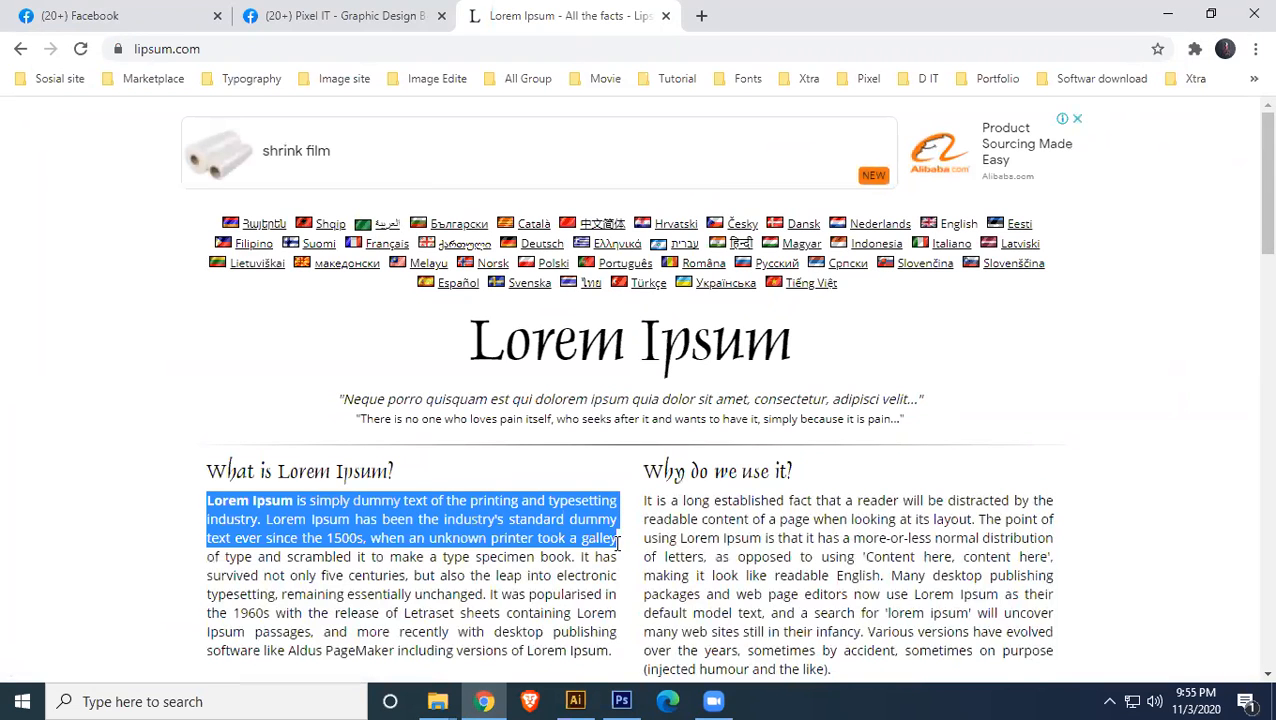
{"action": "key", "text": "ctrl+c"}
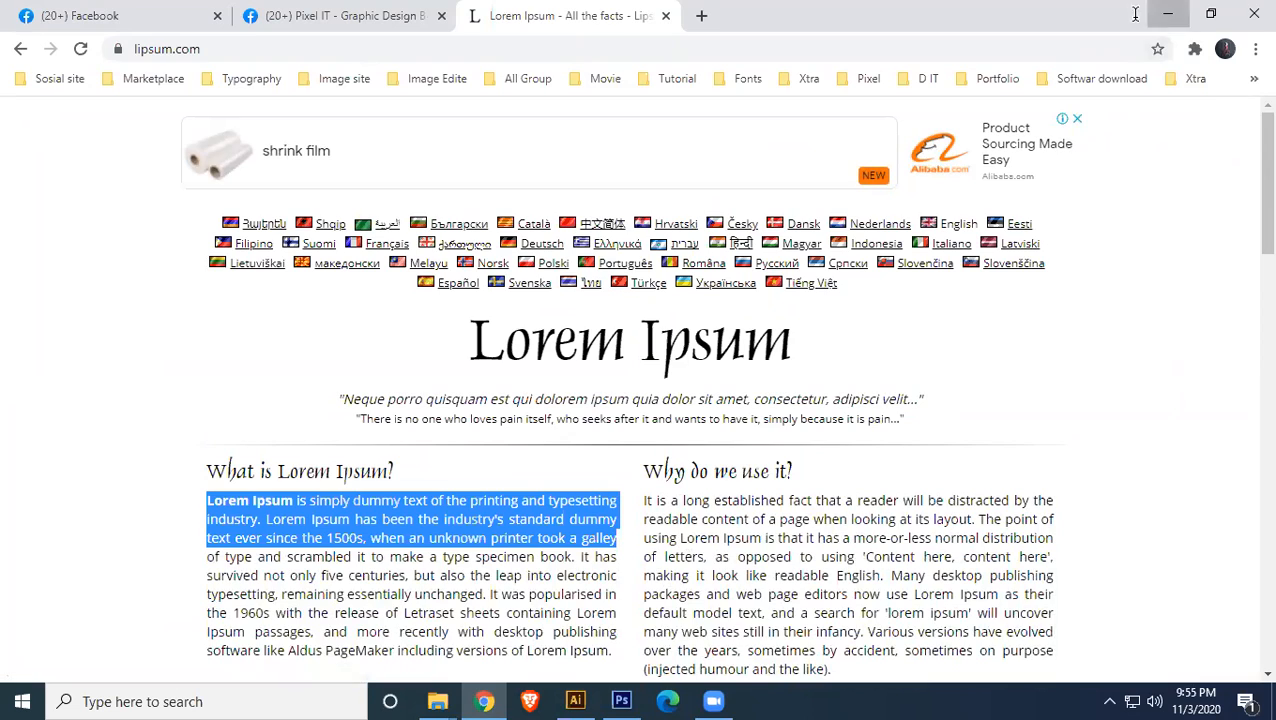
{"action": "left_click", "coordinate": [1168, 14]}
{"action": "left_click", "coordinate": [422, 418]}
{"action": "key", "text": "ctrl+v"}
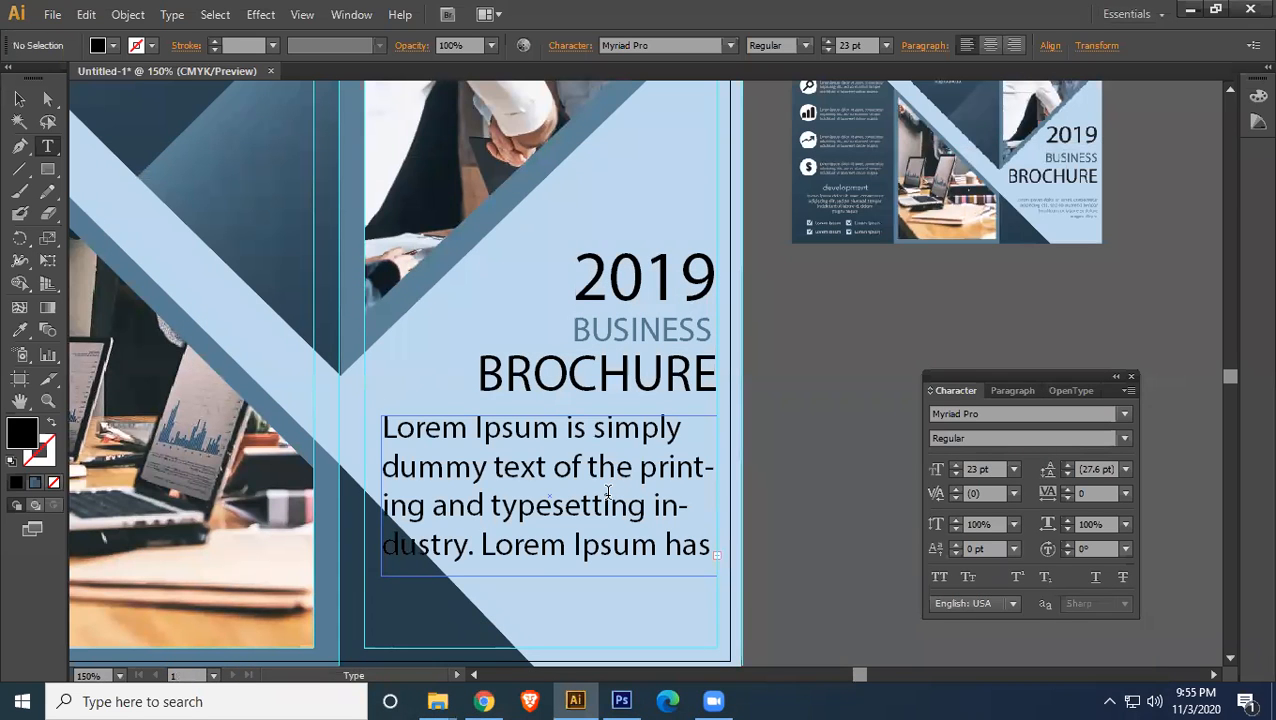
- Set the font size of the entire pasted lorem ipsum paragraph to 12 pt
{"action": "key", "text": "ctrl+a"}
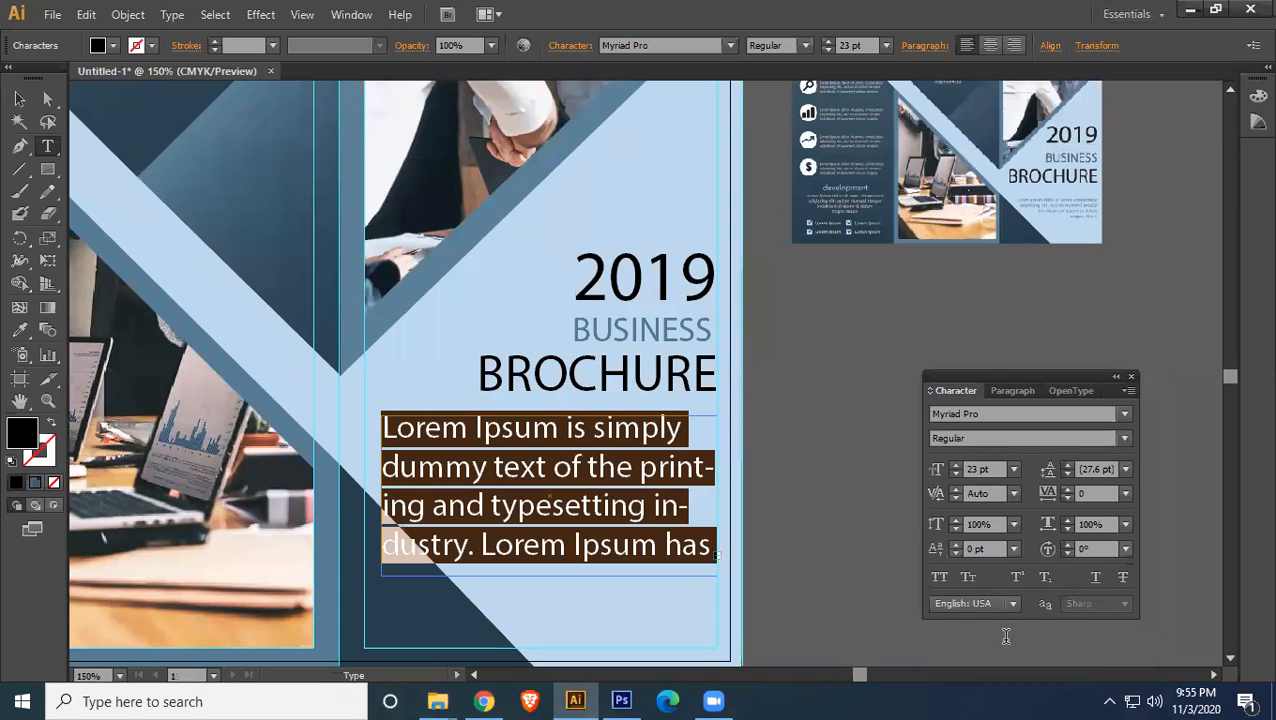
{"action": "left_click", "coordinate": [1013, 469]}
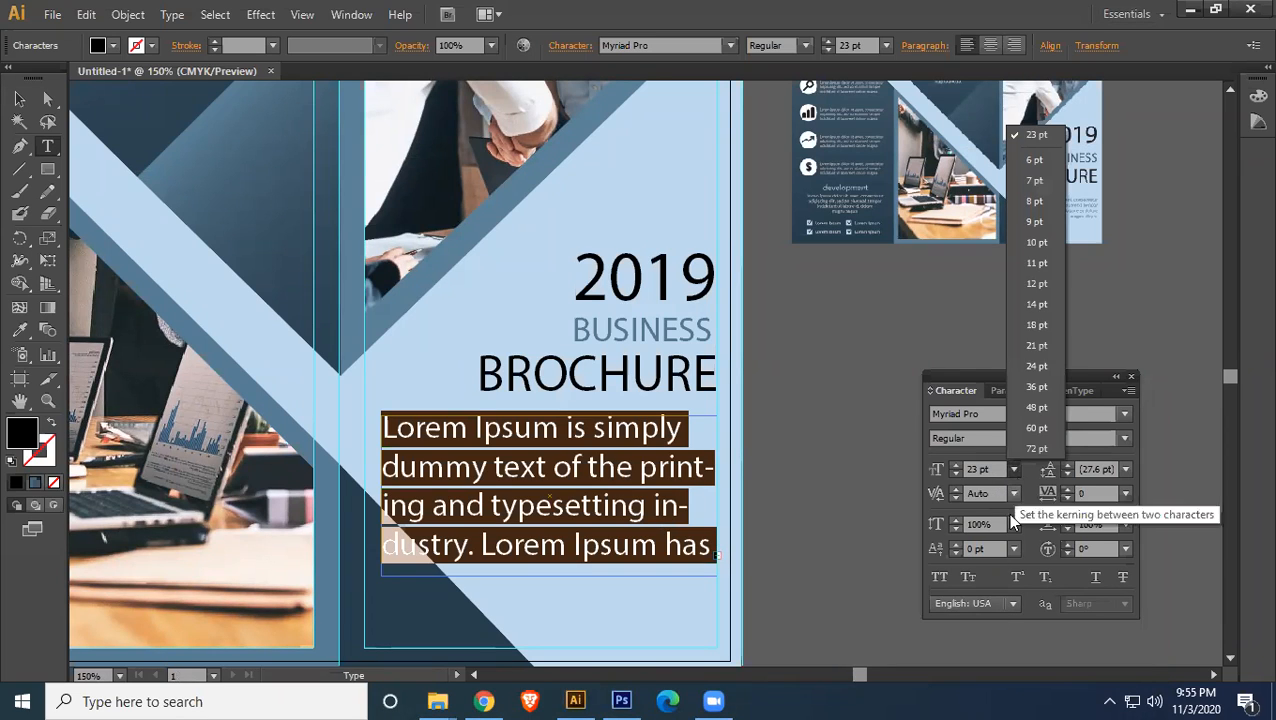
{"action": "left_click", "coordinate": [1040, 285]}
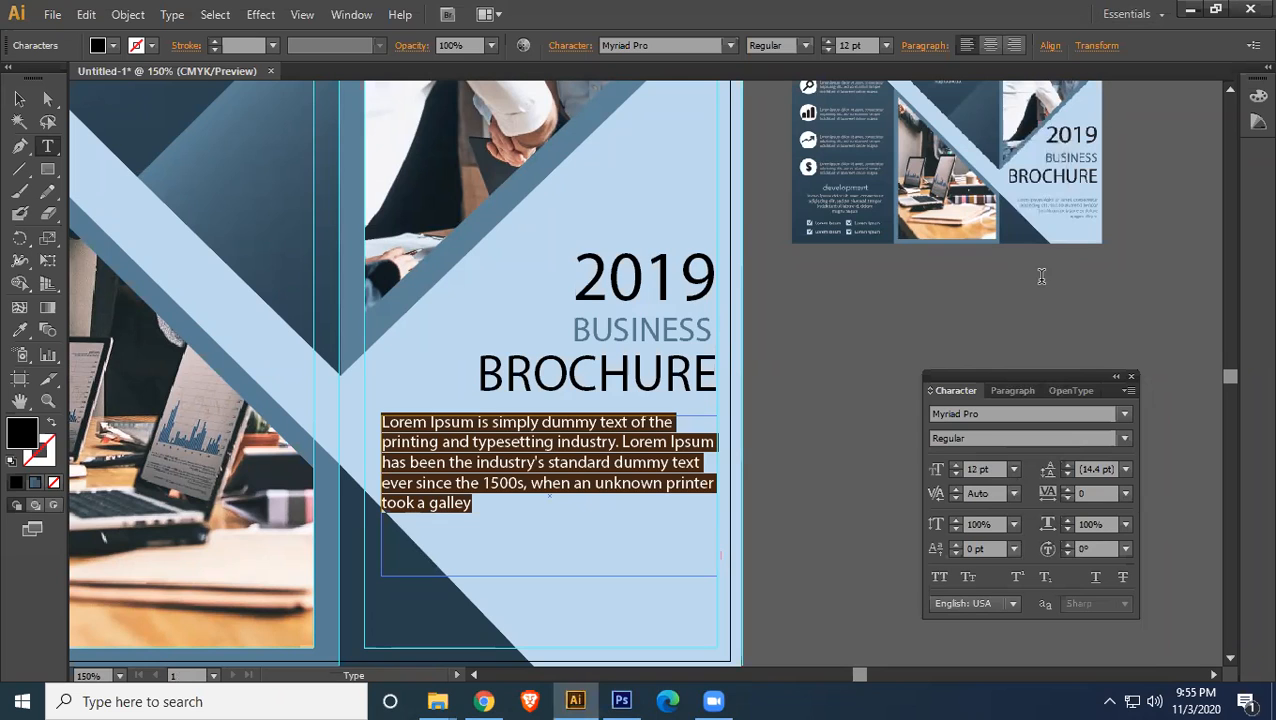
- Change the front cover's lorem ipsum paragraph to the Light font style at 10 pt
{"action": "left_click", "coordinate": [1124, 439]}
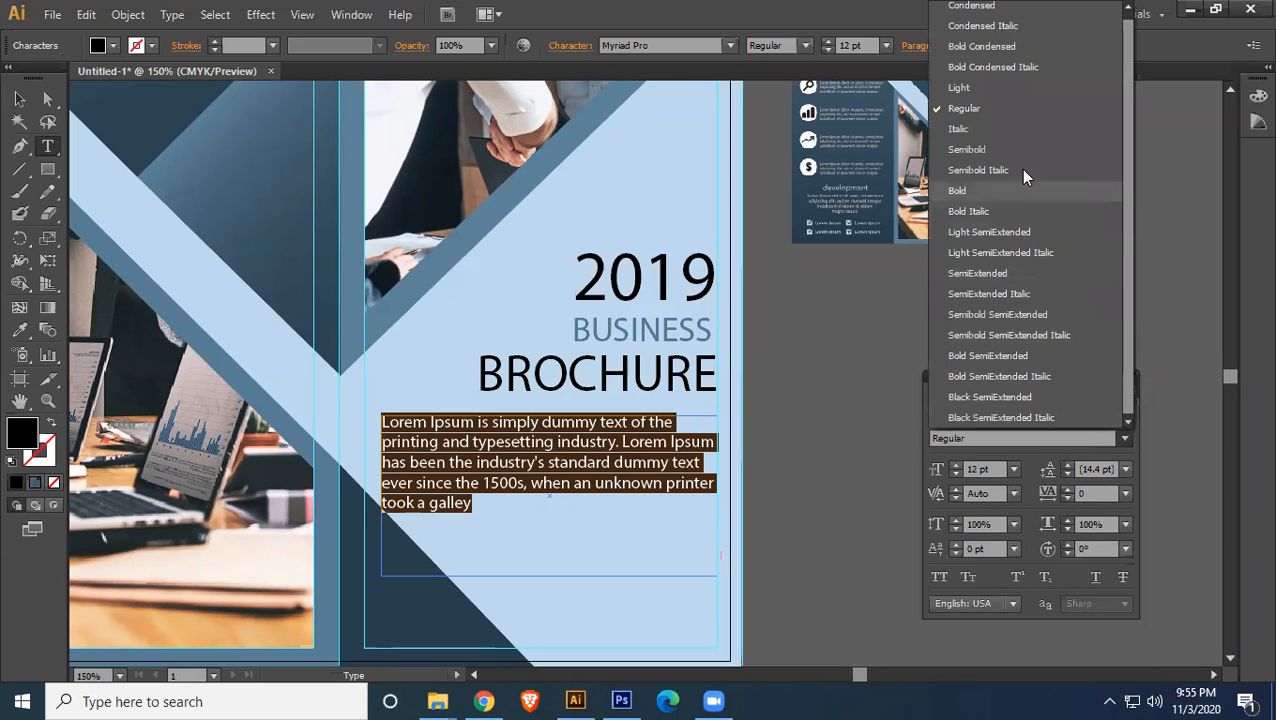
{"action": "left_click", "coordinate": [973, 90]}
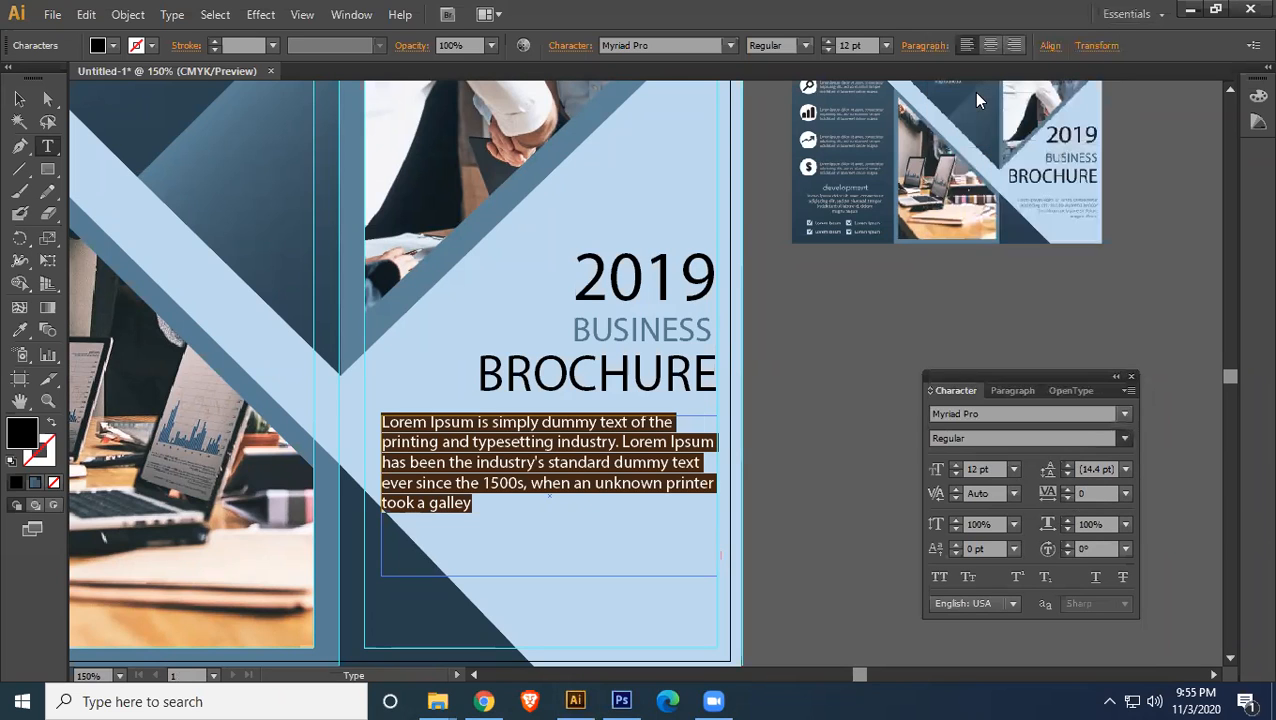
{"action": "left_click", "coordinate": [1002, 470]}
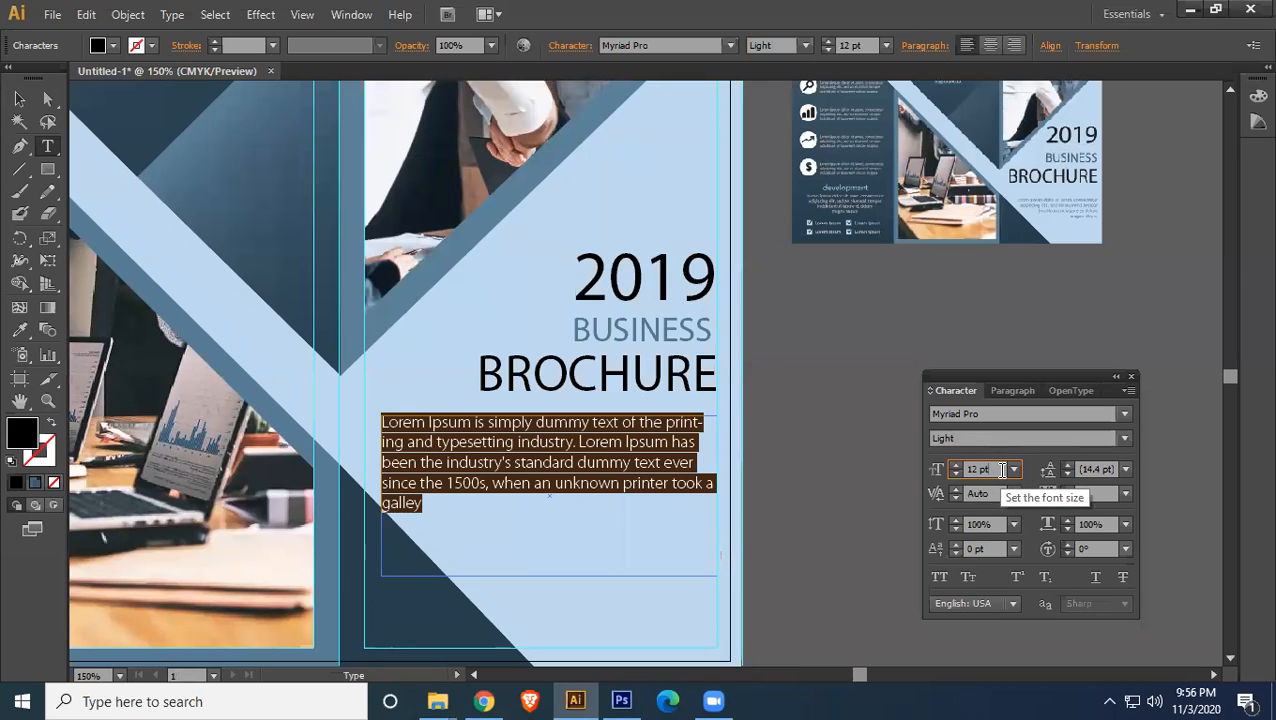
{"action": "key", "text": "Down"}
{"action": "key", "text": "Down"}
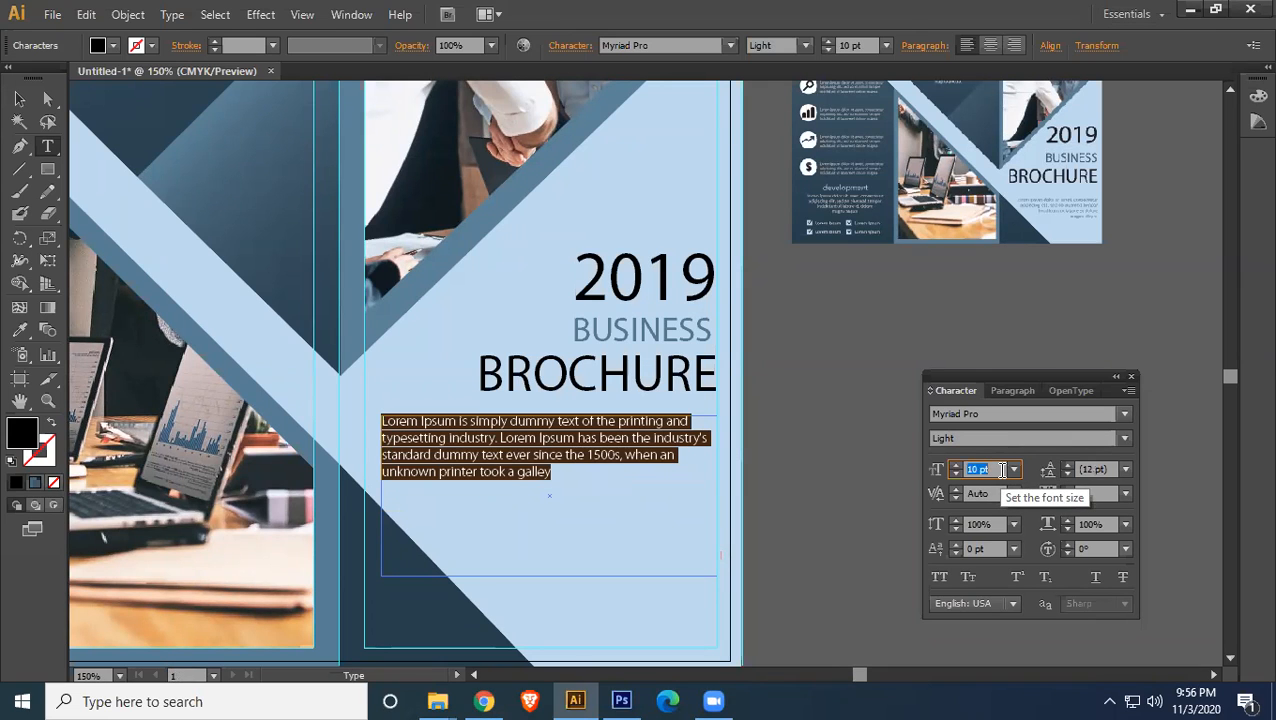
- Set the lorem ipsum paragraph's tracking to 17 and its leading to 15 pt
{"action": "left_click", "coordinate": [1125, 469]}
{"action": "left_click", "coordinate": [1066, 528]}
{"action": "left_click", "coordinate": [1090, 494]}
{"action": "key", "text": "Up"}
{"action": "key", "text": "Up"}
{"action": "key", "text": "Up"}
{"action": "key", "text": "Up"}
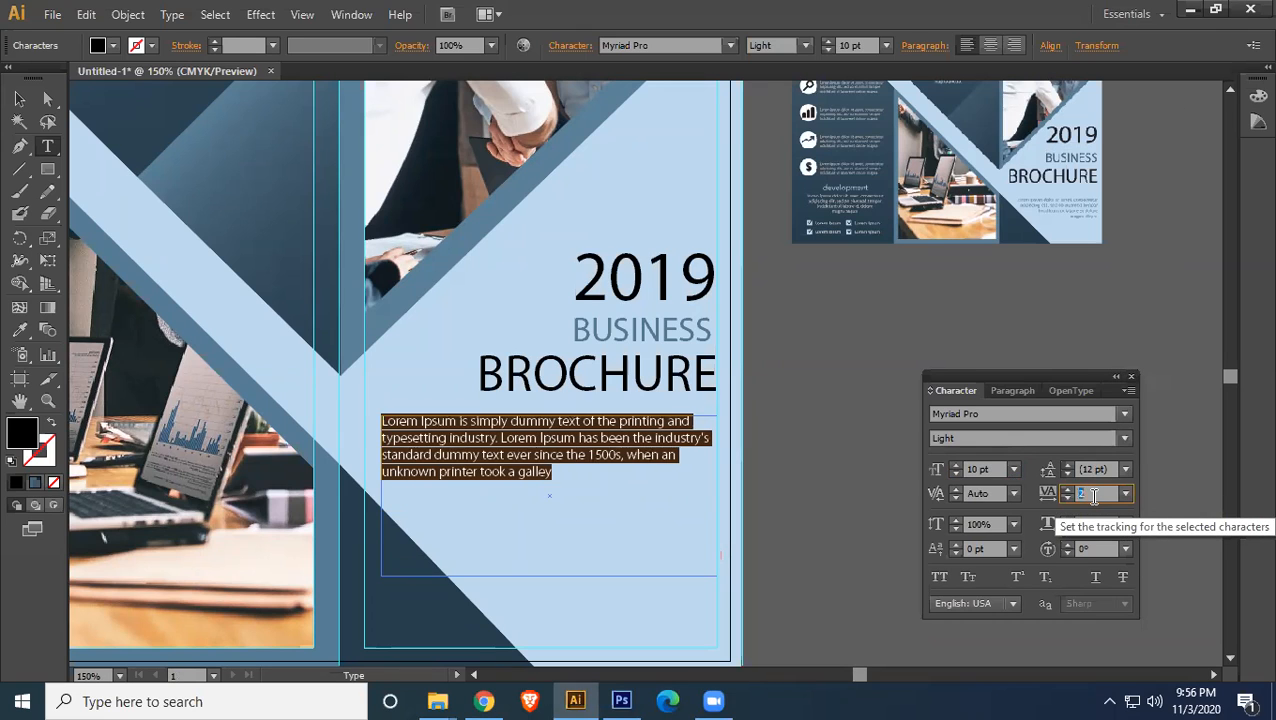
{"action": "key", "text": "Up"}
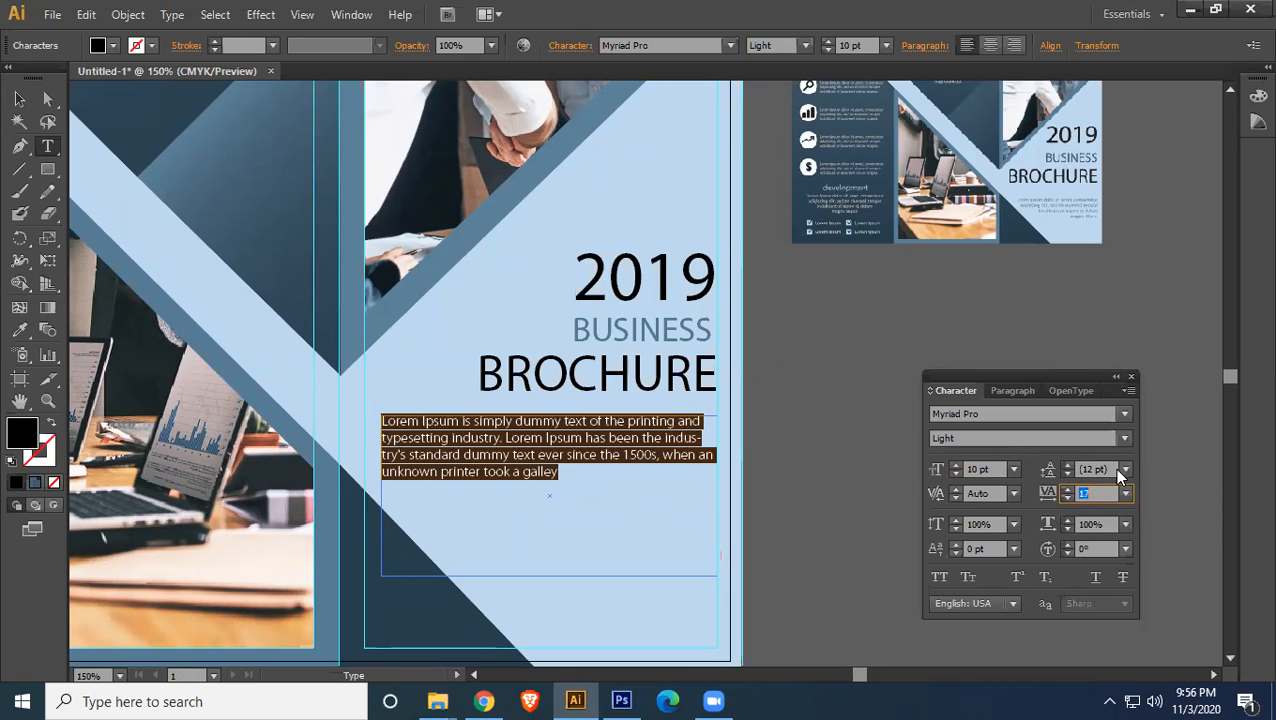
{"action": "left_click", "coordinate": [1114, 468]}
{"action": "key", "text": "Up"}
{"action": "key", "text": "Up"}
{"action": "key", "text": "Up"}
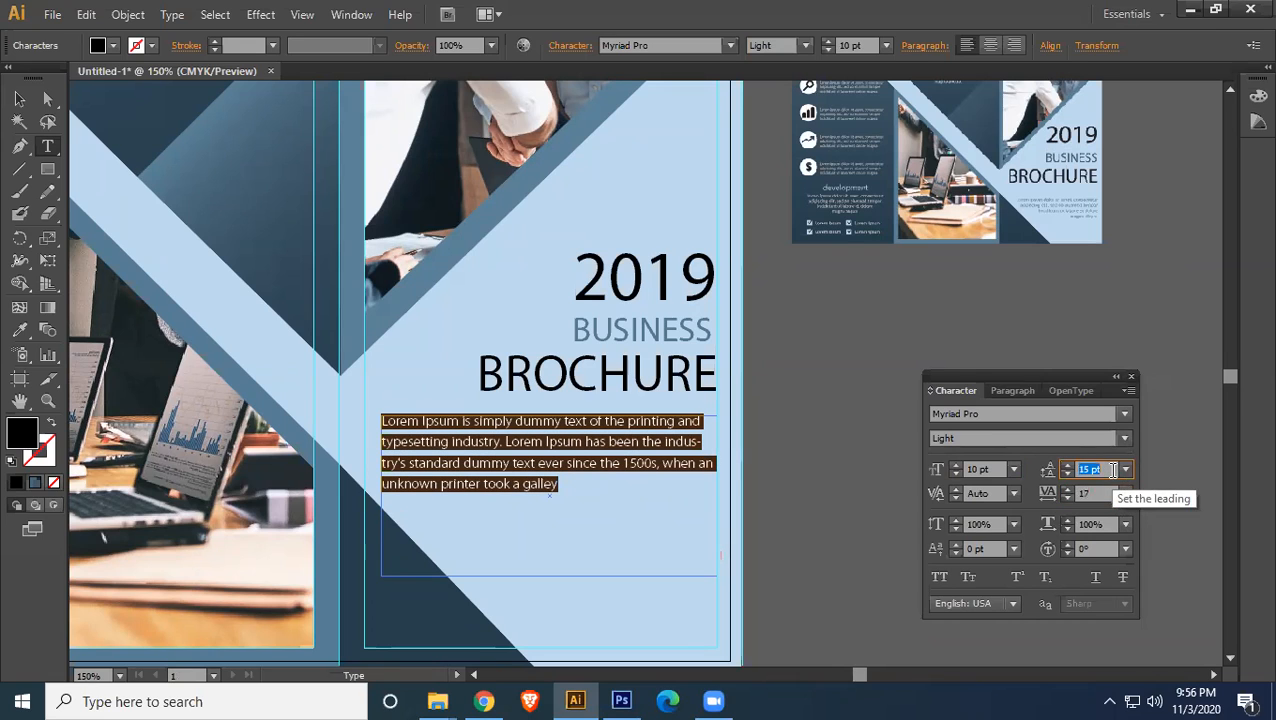
- Reduce the lorem ipsum paragraph's font size to 9 pt and align the paragraph right
{"action": "left_click", "coordinate": [1002, 469]}
{"action": "key", "text": "Down"}
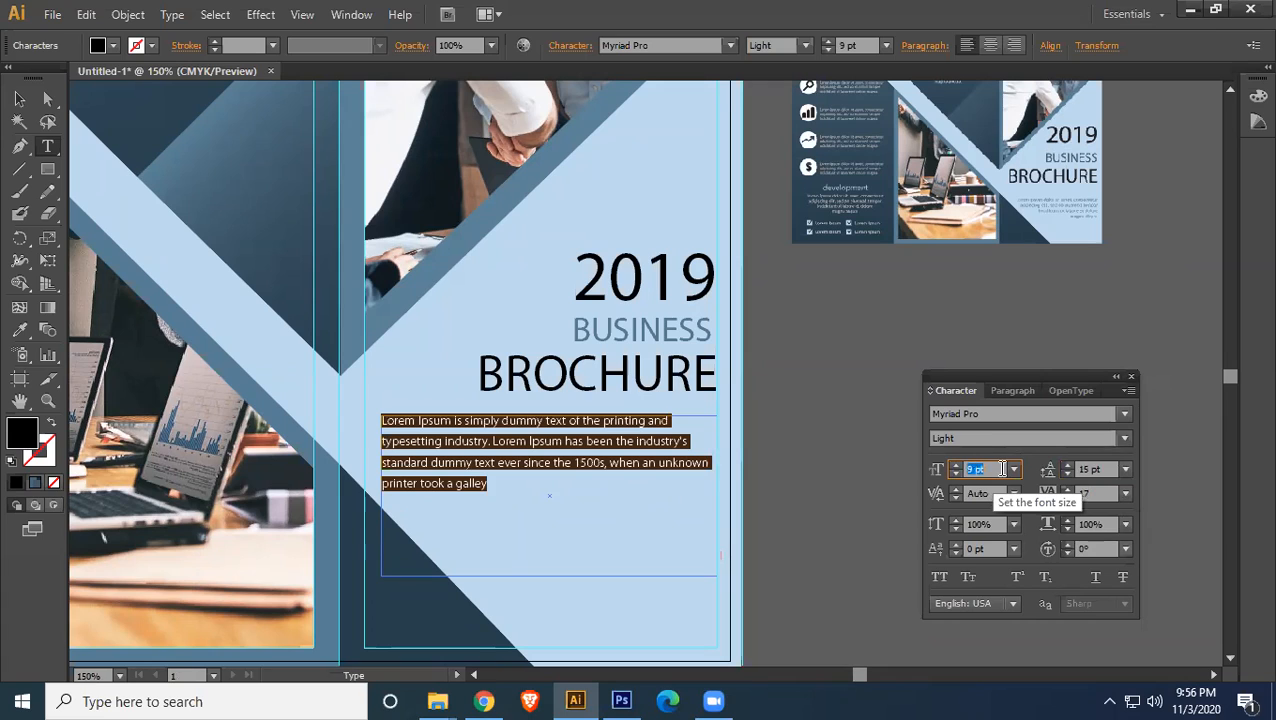
{"action": "left_click", "coordinate": [1008, 394]}
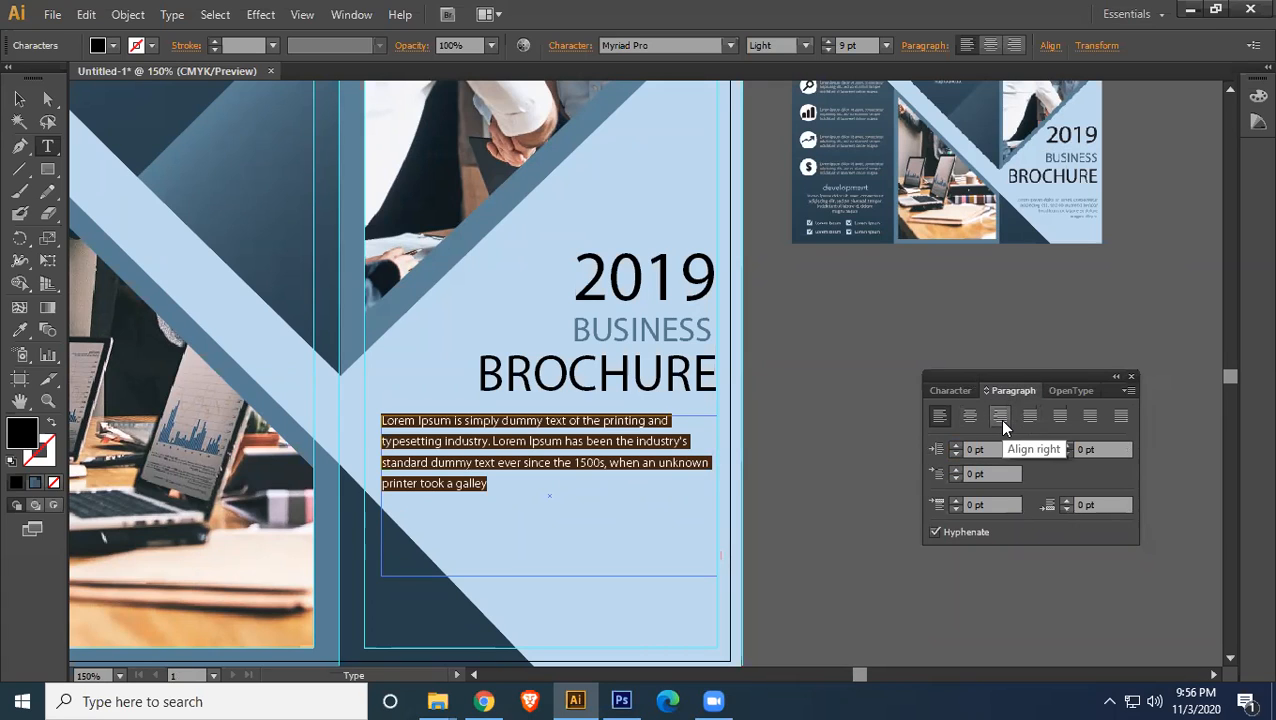
{"action": "left_click", "coordinate": [1001, 420]}
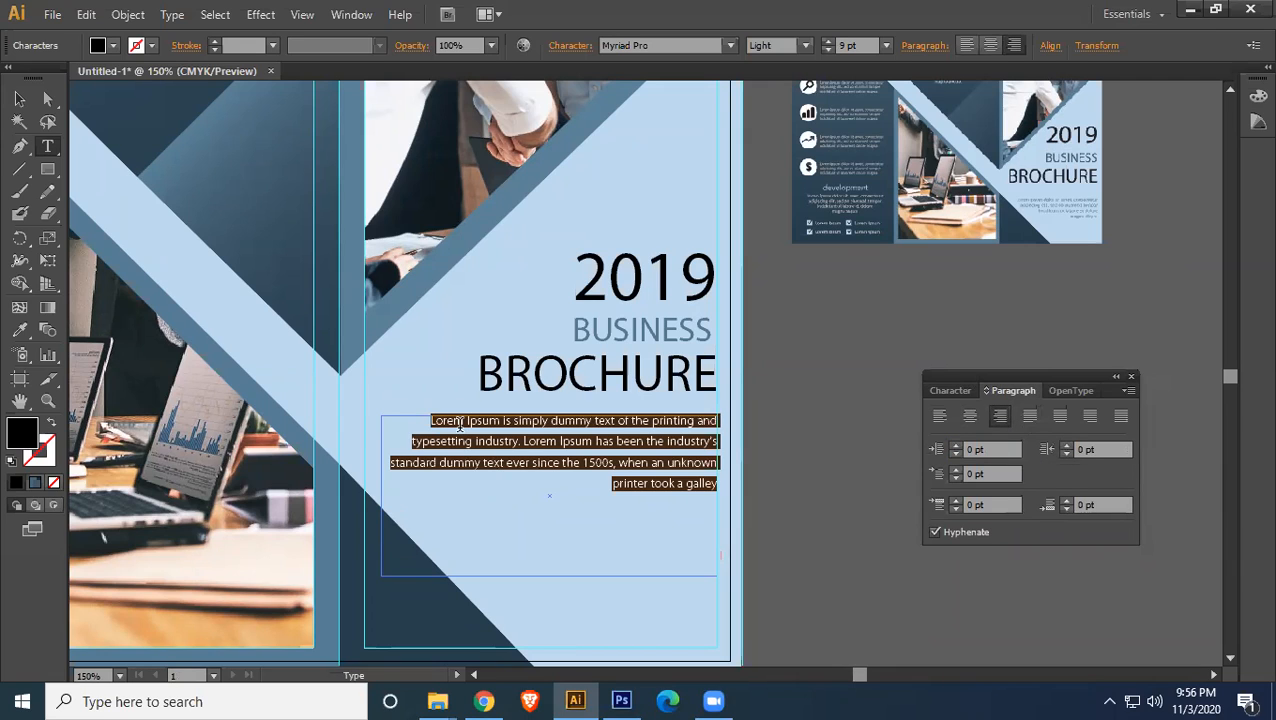
- Try the lorem ipsum paragraph at 8 pt and settle its font size at 10 pt
{"action": "left_click", "coordinate": [952, 392]}
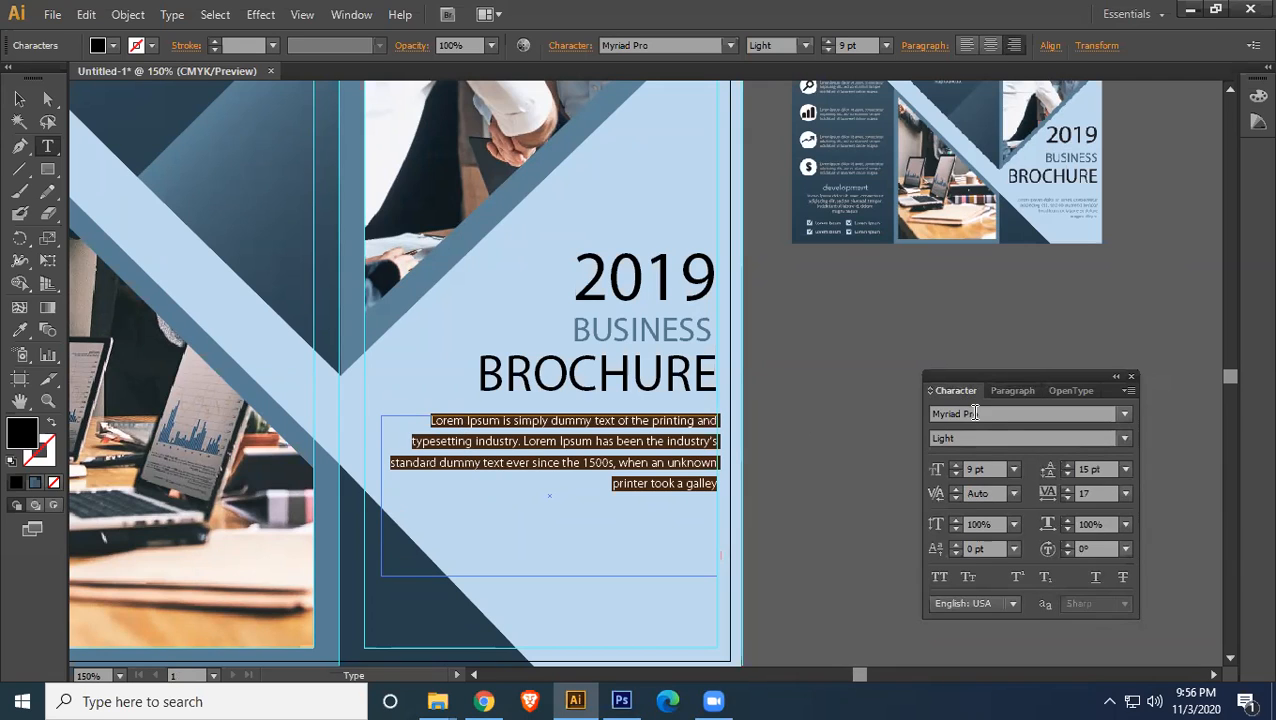
{"action": "left_click", "coordinate": [980, 470]}
{"action": "type", "text": "8"}
{"action": "key", "text": "Return"}
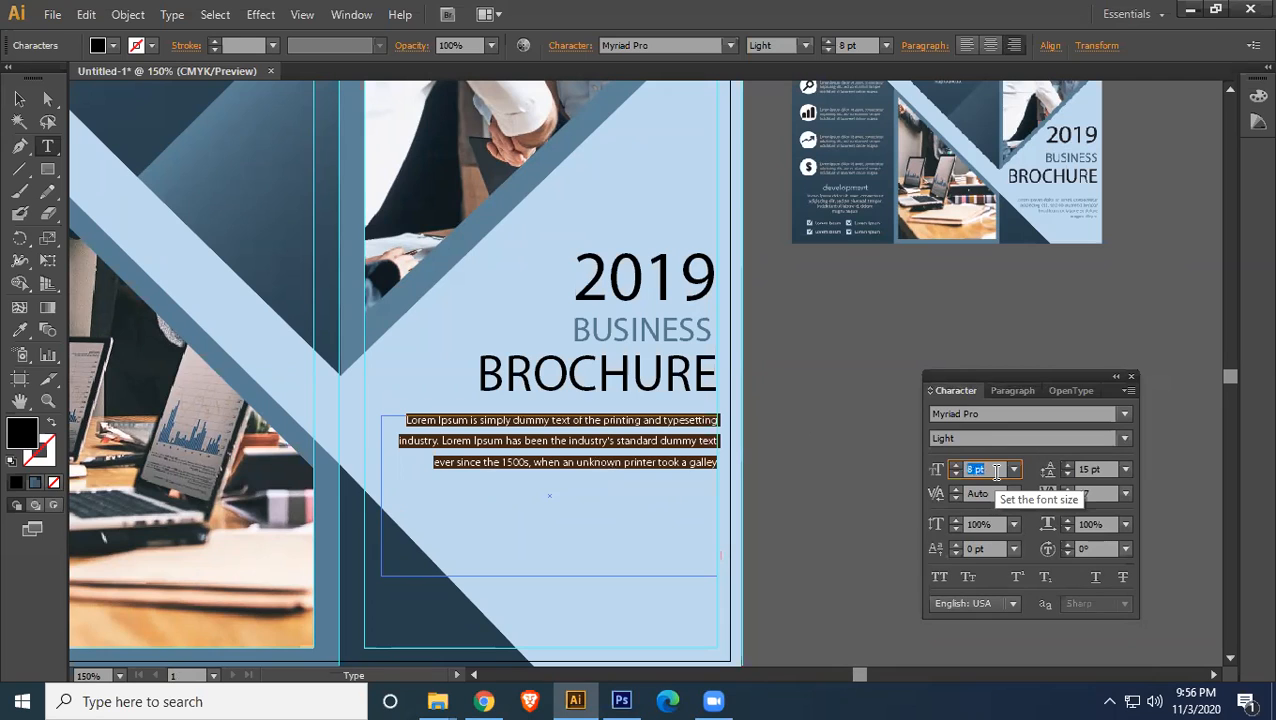
{"action": "key", "text": "Up"}
{"action": "key", "text": "Up"}
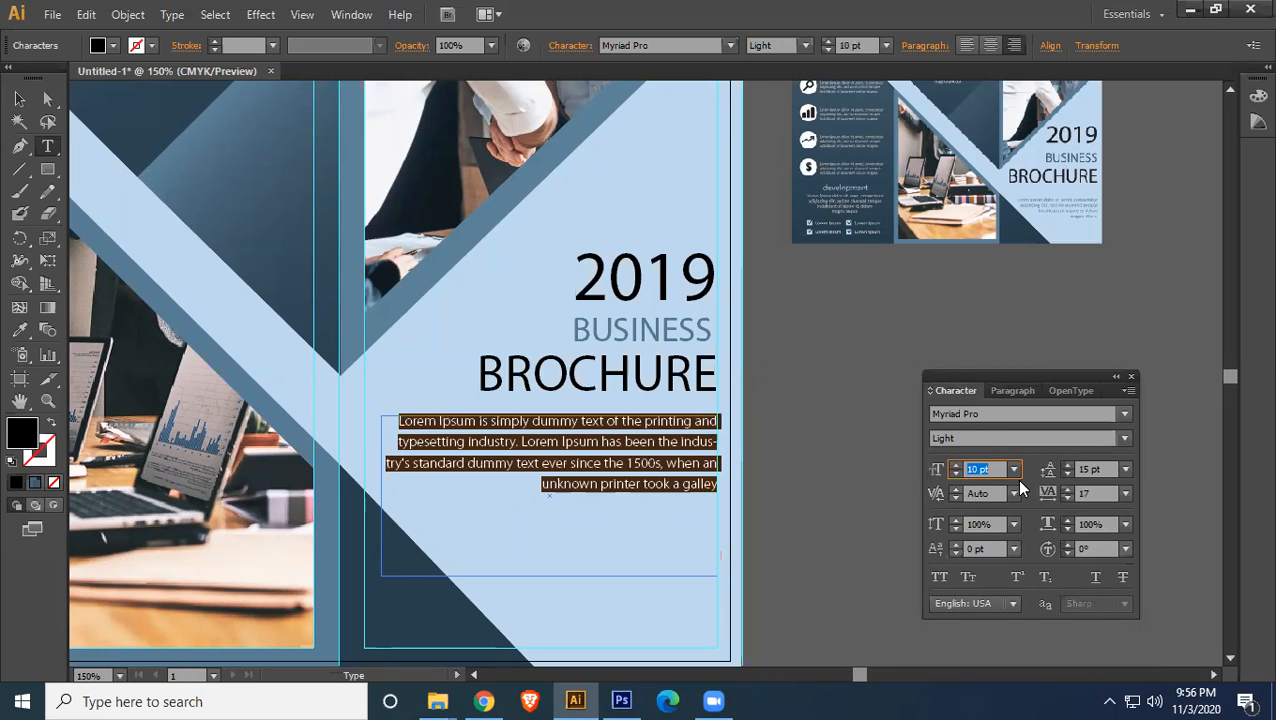
- Shorten the lorem ipsum paragraph to three lines by deleting words at the starts of its second and third lines
{"action": "left_click", "coordinate": [552, 461]}
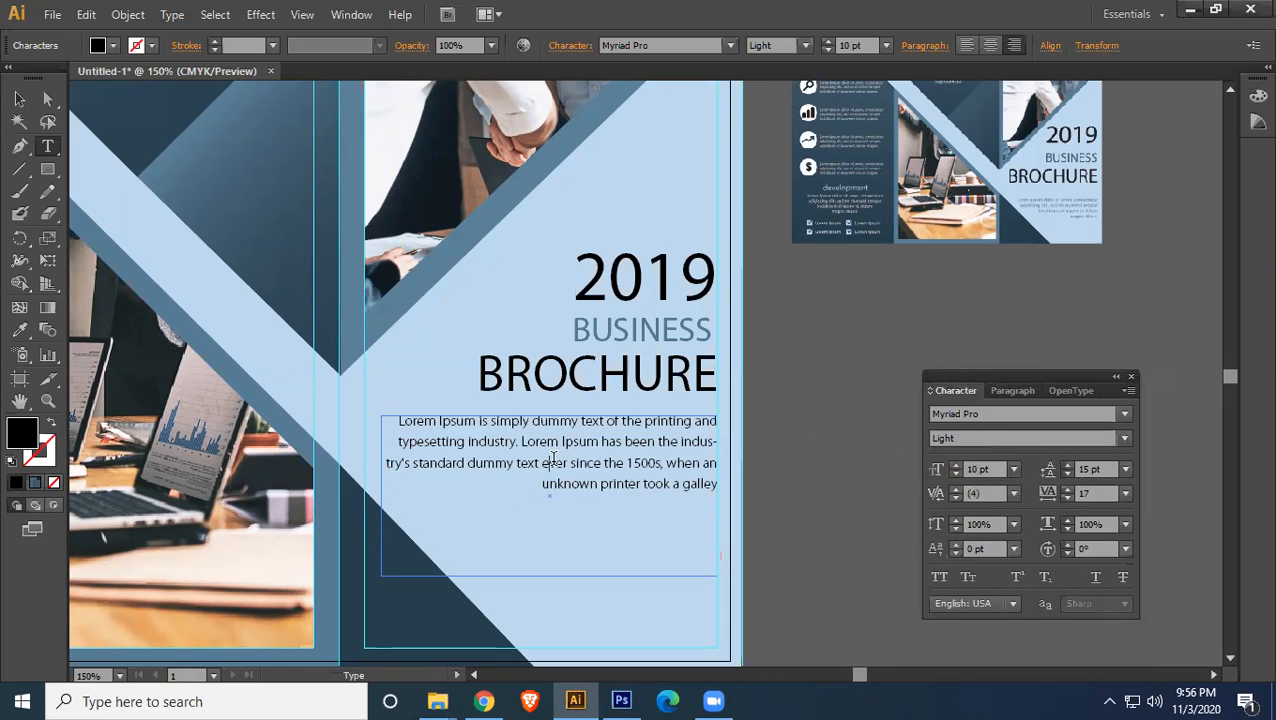
{"action": "left_click_drag", "start_coordinate": [412, 464], "coordinate": [345, 456]}
{"action": "key", "text": "BackSpace"}
{"action": "left_click_drag", "start_coordinate": [463, 465], "coordinate": [362, 468]}
{"action": "key", "text": "BackSpace"}
{"action": "left_click_drag", "start_coordinate": [449, 441], "coordinate": [347, 467]}
{"action": "key", "text": "BackSpace"}
{"action": "key", "text": "BackSpace"}
{"action": "key", "text": "BackSpace"}
{"action": "left_click_drag", "start_coordinate": [458, 442], "coordinate": [324, 443]}
{"action": "key", "text": "BackSpace"}
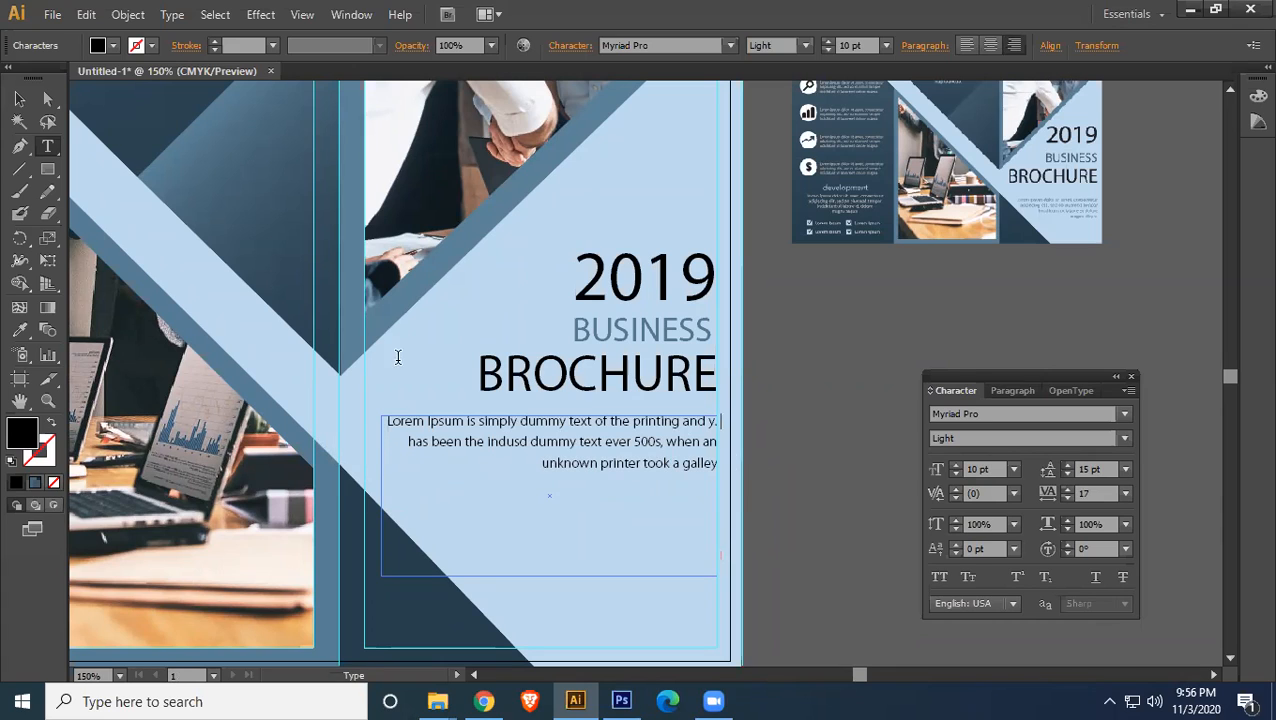
- Shorten the paragraph's text frame so its lower edge sits just below the third line, and deselect it
{"action": "key", "text": "Escape"}
{"action": "left_click_drag", "start_coordinate": [550, 576], "coordinate": [558, 478]}
{"action": "left_click", "coordinate": [876, 389]}
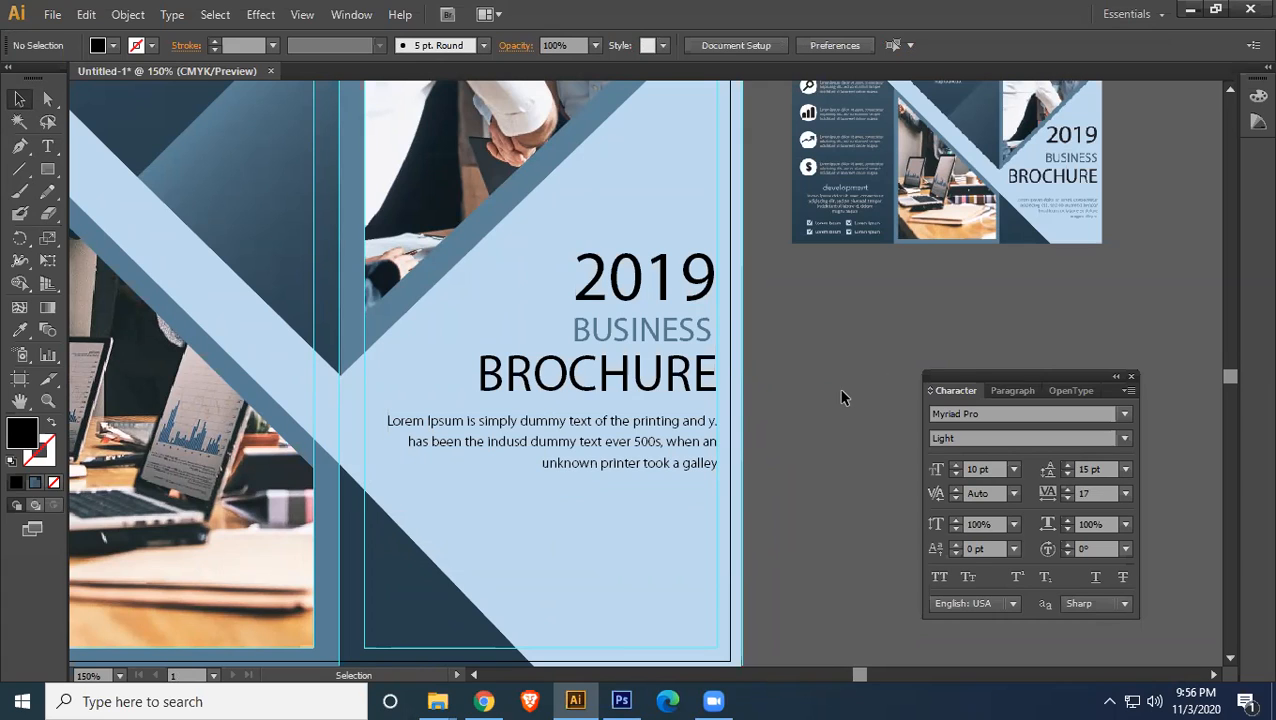
- Move the cover's title lines and paragraph down together and scale them up slightly, keeping them against the outer margin guide
{"action": "left_click_drag", "start_coordinate": [540, 214], "coordinate": [650, 519]}
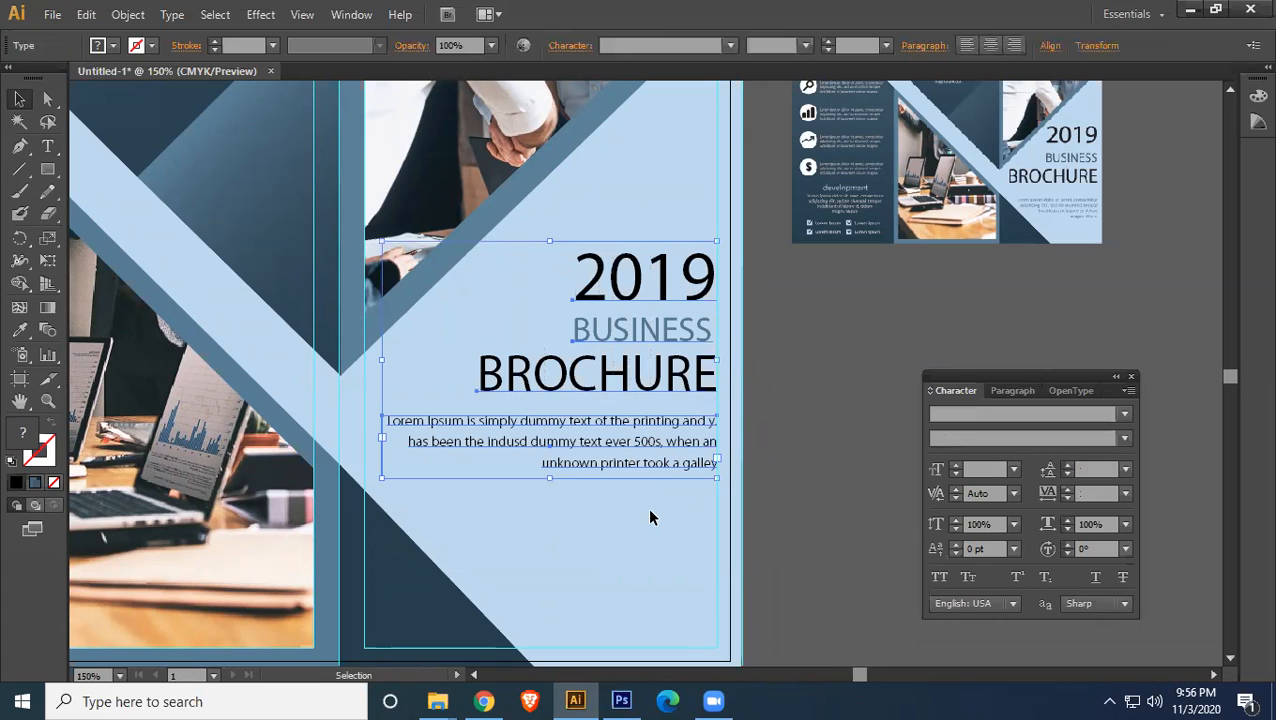
{"action": "key", "text": "shift+Down"}
{"action": "key", "text": "shift+Down"}
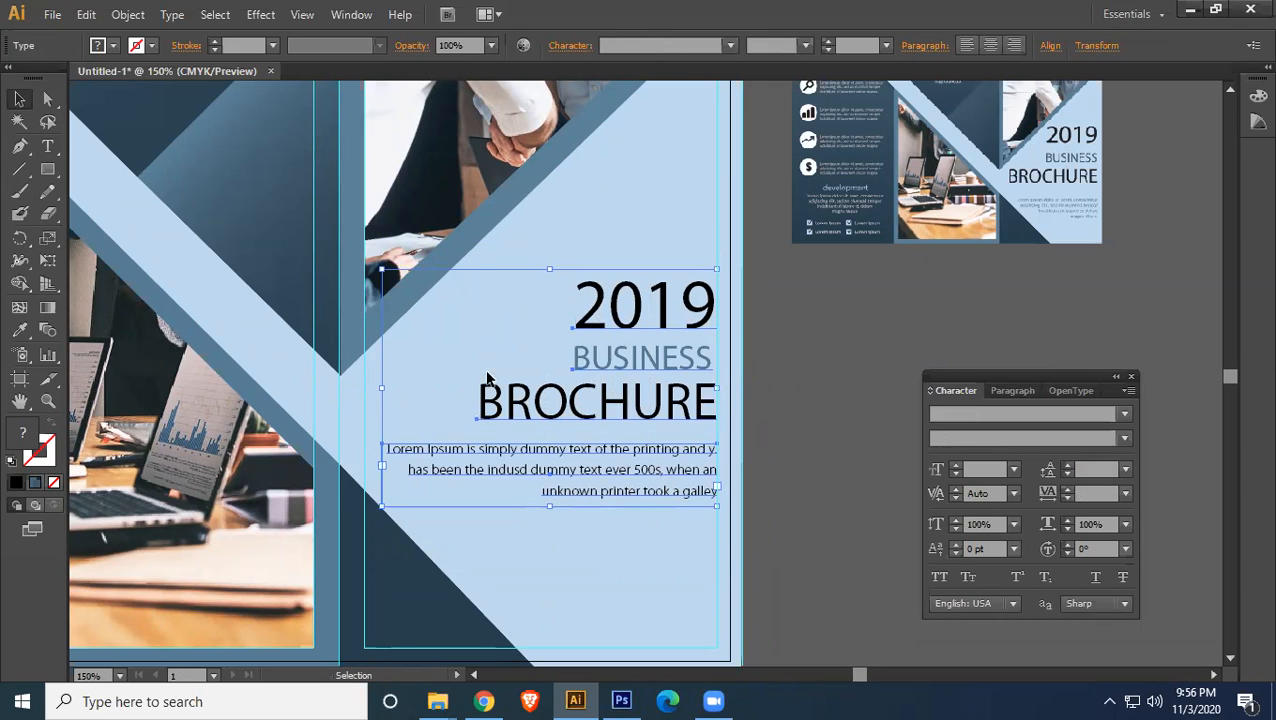
{"action": "left_click_drag", "start_coordinate": [381, 270], "coordinate": [352, 241]}
{"action": "left_click", "coordinate": [869, 393]}
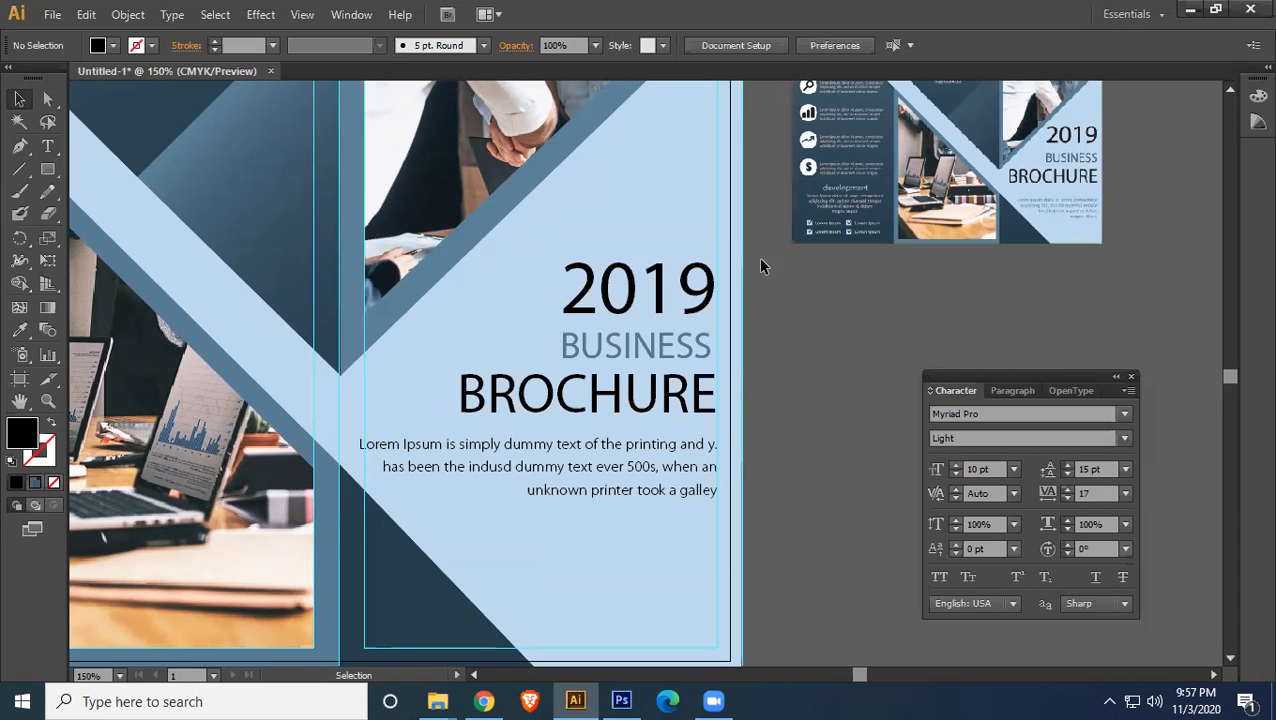
- Move the Front-side.jpg reference image to about X 12.17 in, Y 1.40 in, beside the artboard's upper part
{"action": "left_click_drag", "start_coordinate": [574, 131], "coordinate": [820, 412]}
{"action": "left_click_drag", "start_coordinate": [1120, 313], "coordinate": [1075, 178]}
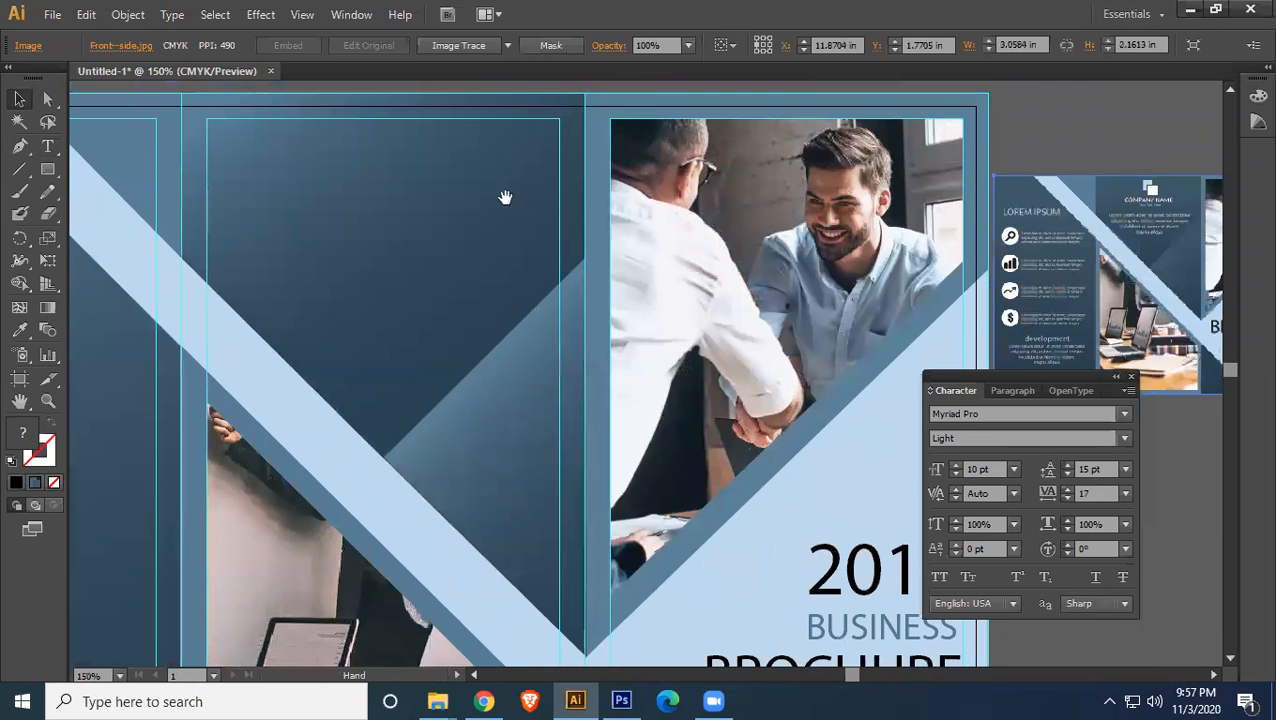
{"action": "left_click_drag", "start_coordinate": [505, 197], "coordinate": [512, 261]}
{"action": "left_click_drag", "start_coordinate": [1145, 296], "coordinate": [1172, 251]}
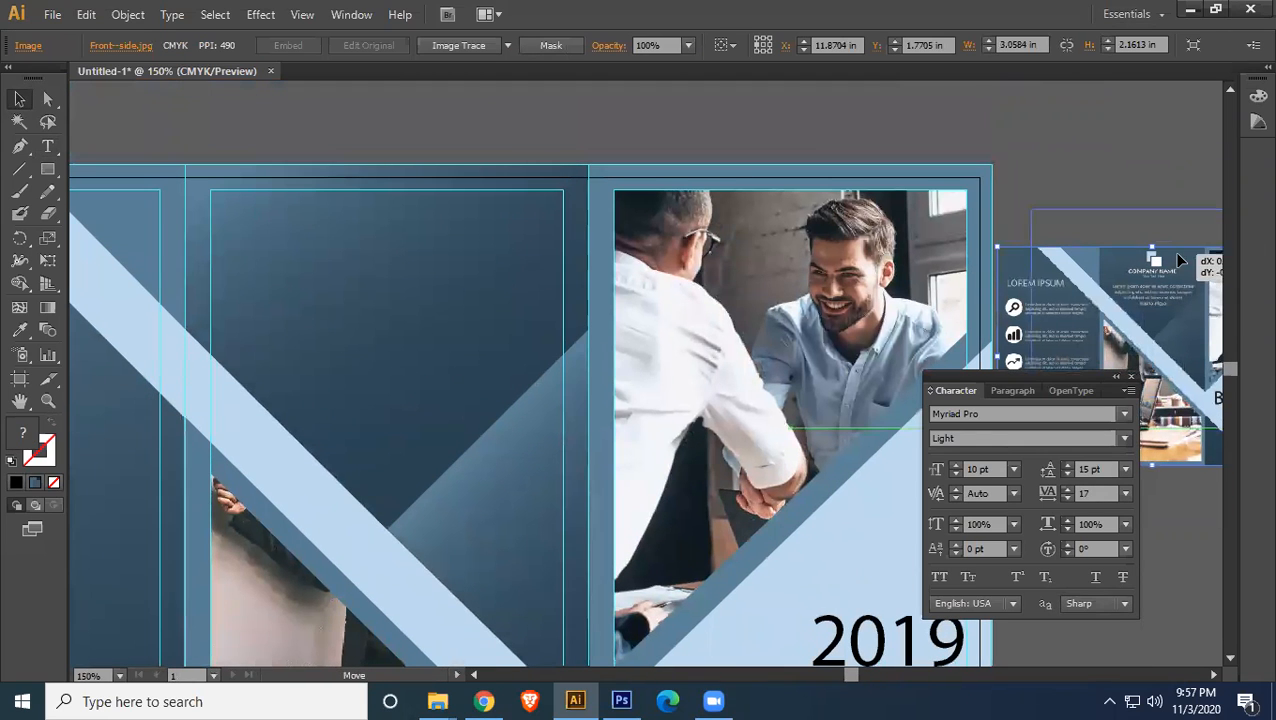
- Trace the white square of the reference's company logo with the Pen tool and move the shape above the reference image
{"action": "left_click_drag", "start_coordinate": [906, 247], "coordinate": [428, 228]}
{"action": "scroll", "coordinate": [883, 400], "scroll_direction": "up", "scroll_amount": 3}
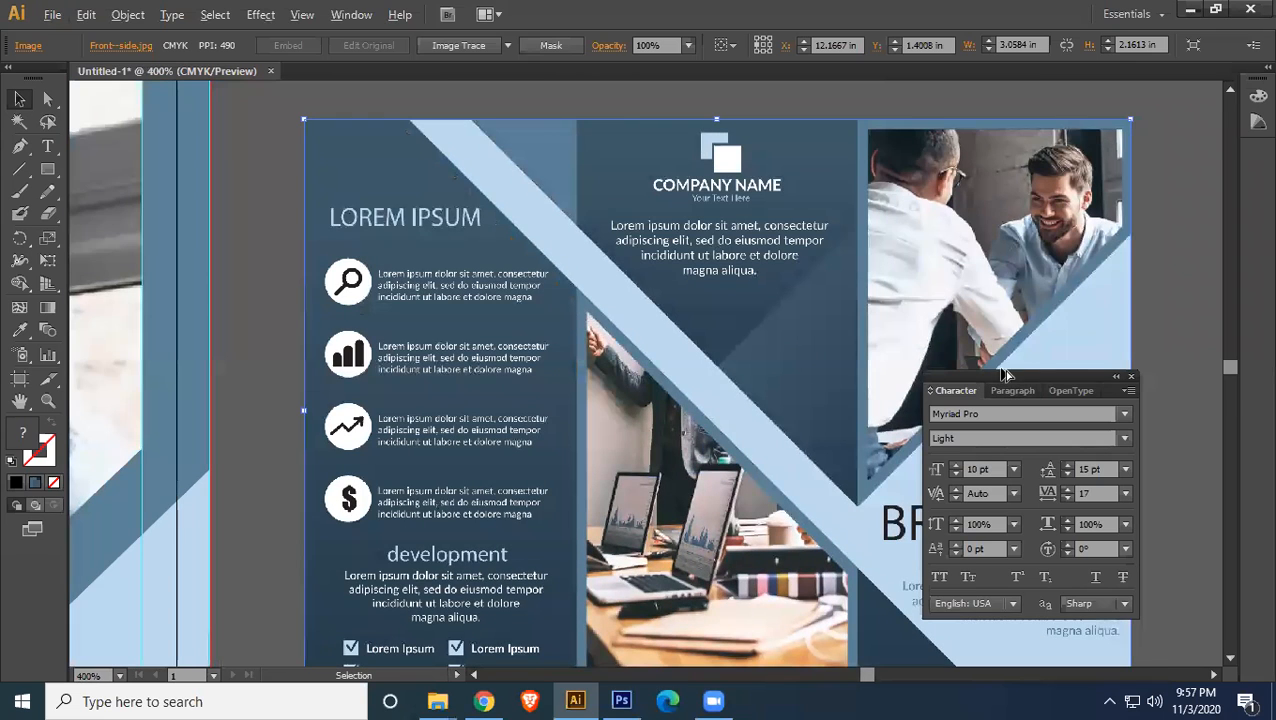
{"action": "scroll", "coordinate": [834, 327], "scroll_direction": "up", "scroll_amount": 3}
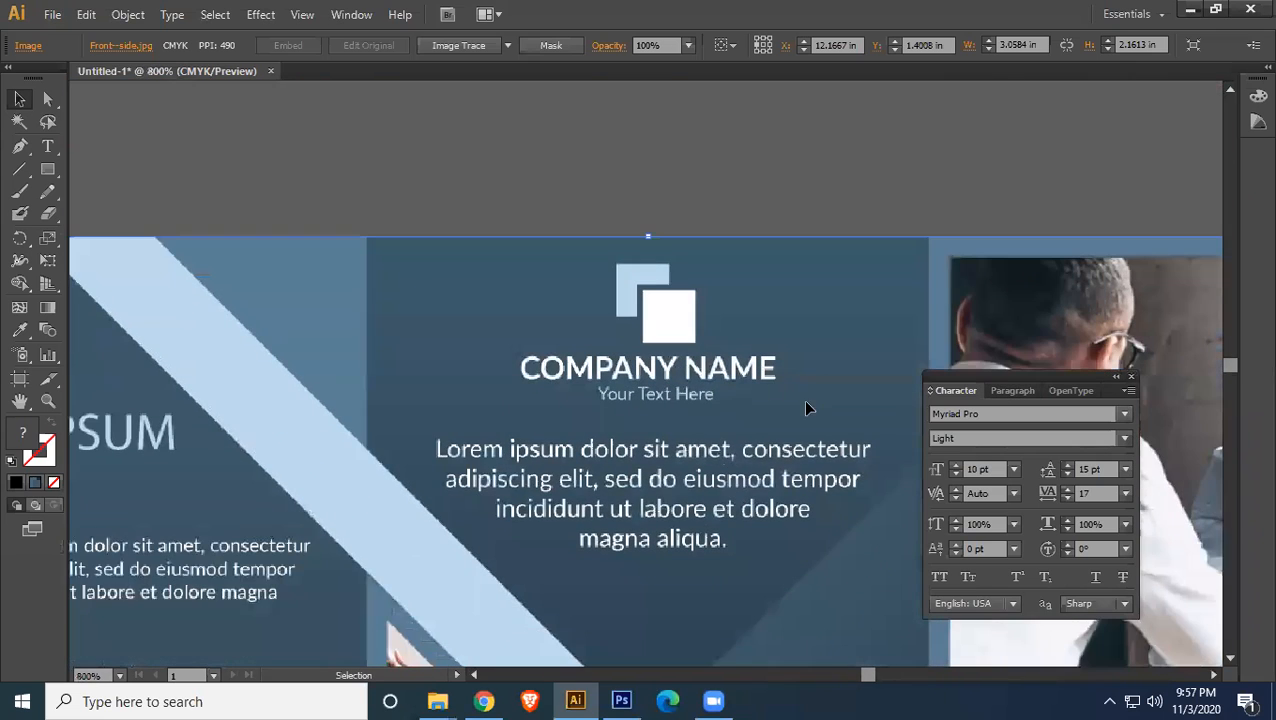
{"action": "left_click", "coordinate": [20, 146]}
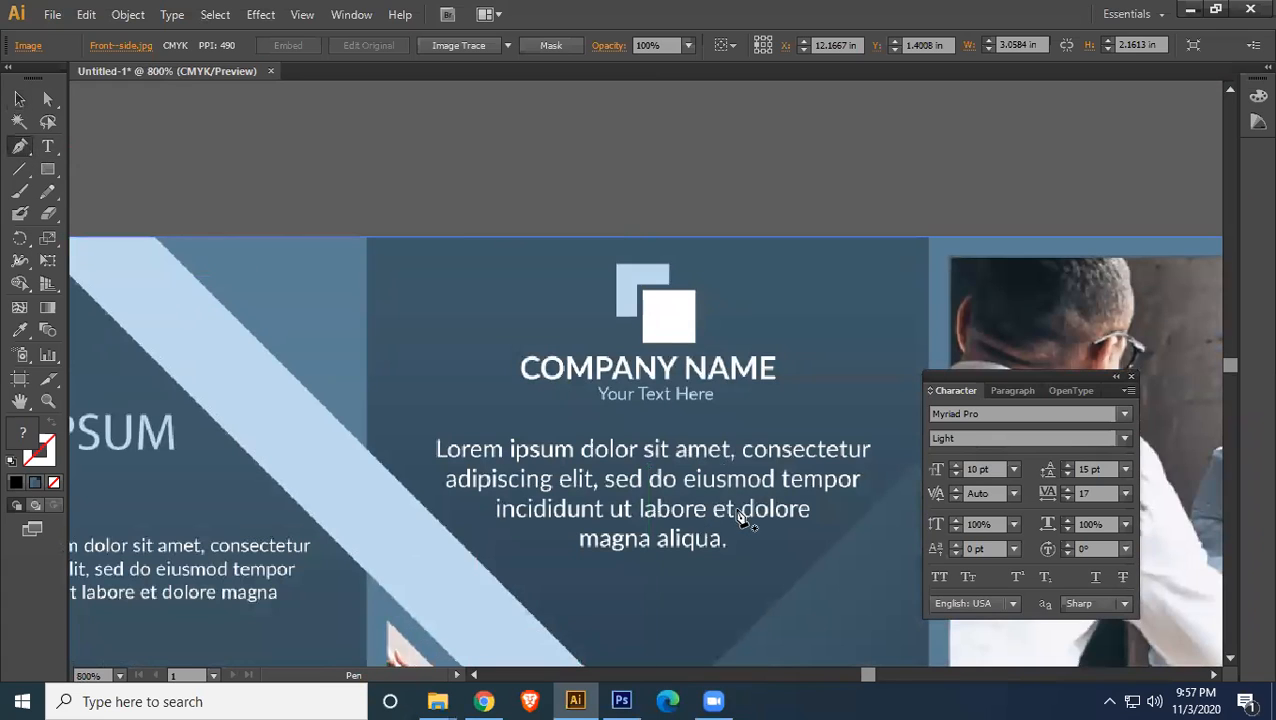
{"action": "left_click", "coordinate": [642, 290]}
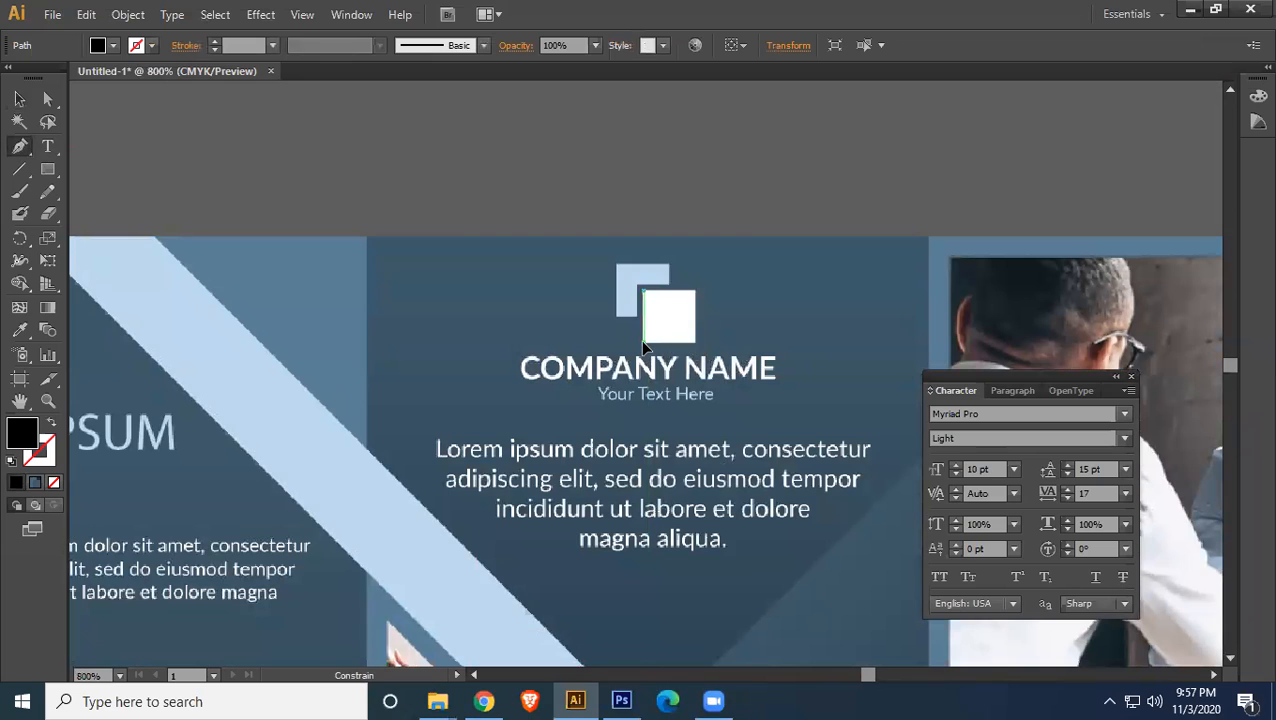
{"action": "left_click", "coordinate": [643, 342]}
{"action": "left_click", "coordinate": [695, 342]}
{"action": "left_click", "coordinate": [695, 291]}
{"action": "left_click", "coordinate": [643, 296]}
{"action": "left_click", "coordinate": [19, 98]}
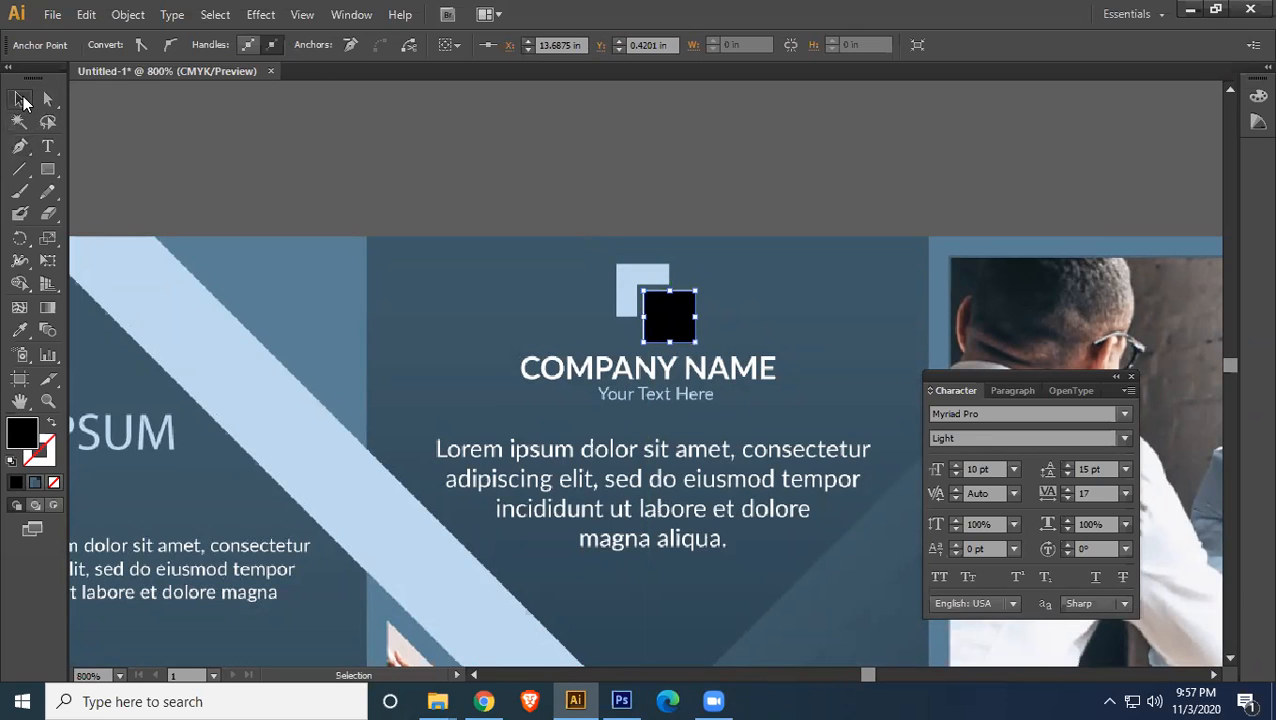
{"action": "left_click_drag", "start_coordinate": [680, 316], "coordinate": [779, 179]}
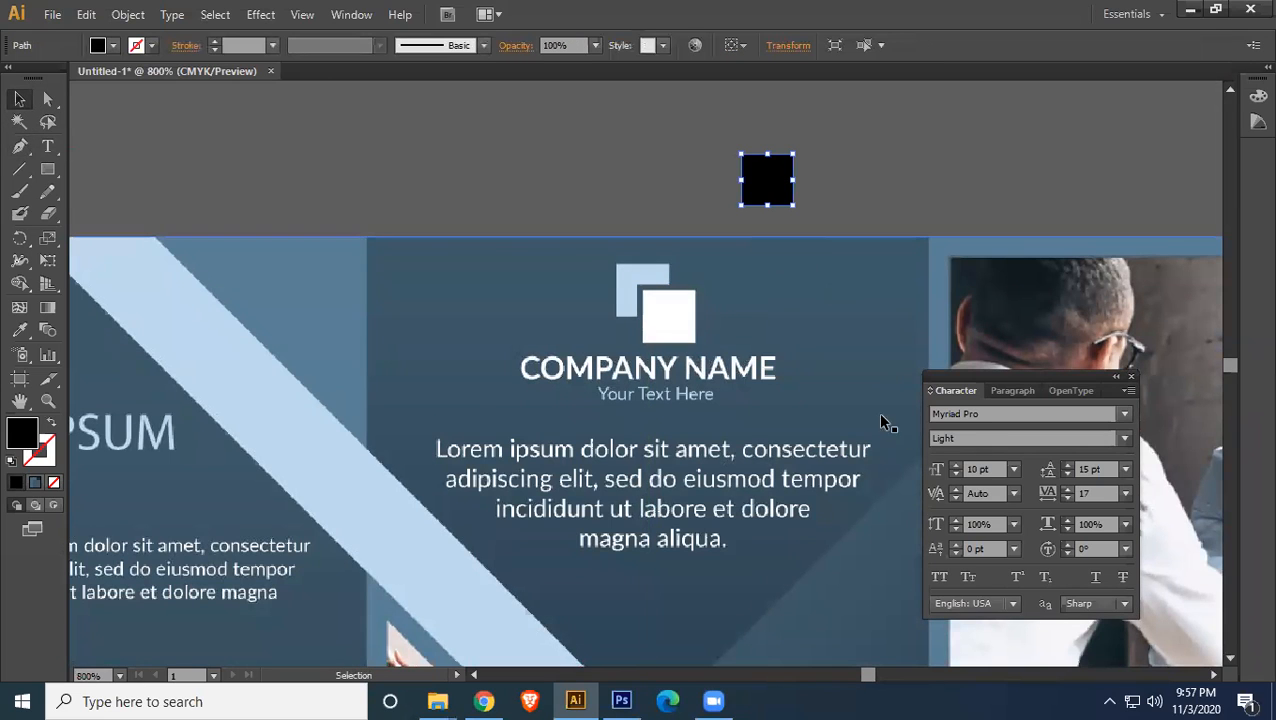
- Trace the logo's light blue L-shape with the Pen tool and move it above the reference image near the square
{"action": "left_click", "coordinate": [19, 146]}
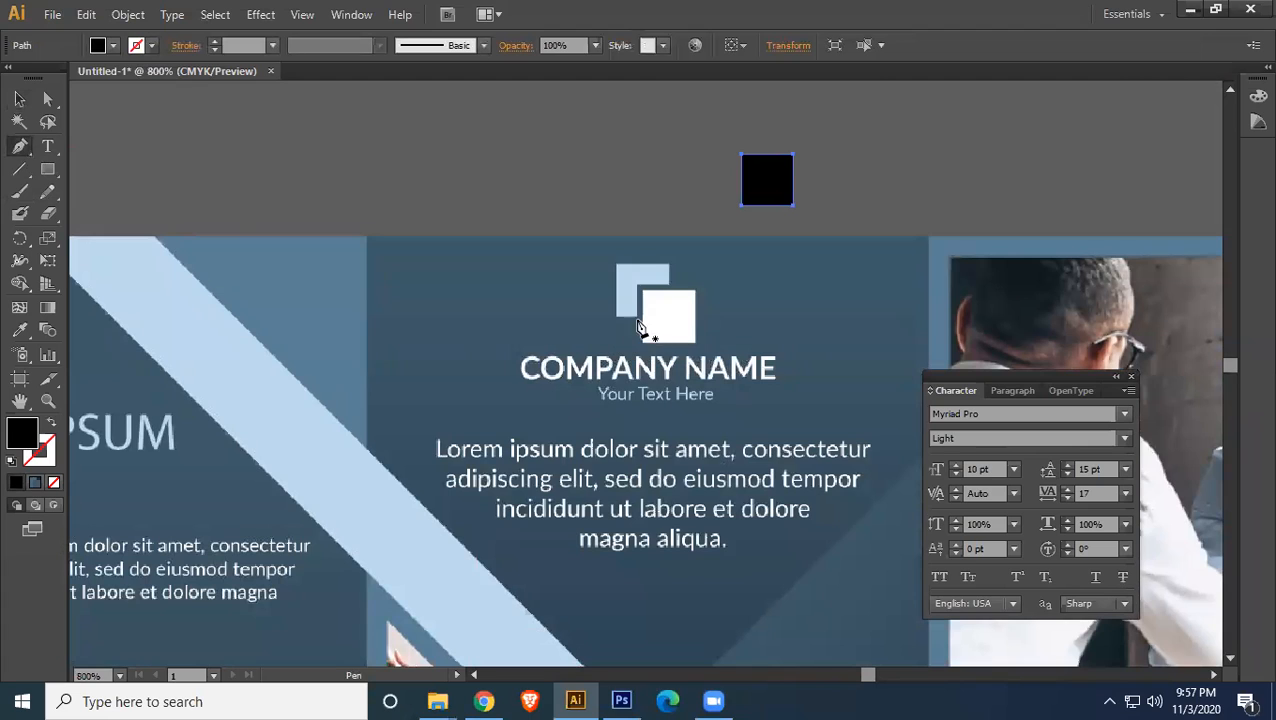
{"action": "left_click", "coordinate": [637, 315]}
{"action": "left_click", "coordinate": [637, 288]}
{"action": "left_click", "coordinate": [667, 288]}
{"action": "left_click", "coordinate": [664, 265]}
{"action": "left_click", "coordinate": [617, 264]}
{"action": "left_click", "coordinate": [617, 316]}
{"action": "left_click", "coordinate": [637, 315]}
{"action": "left_click", "coordinate": [19, 100]}
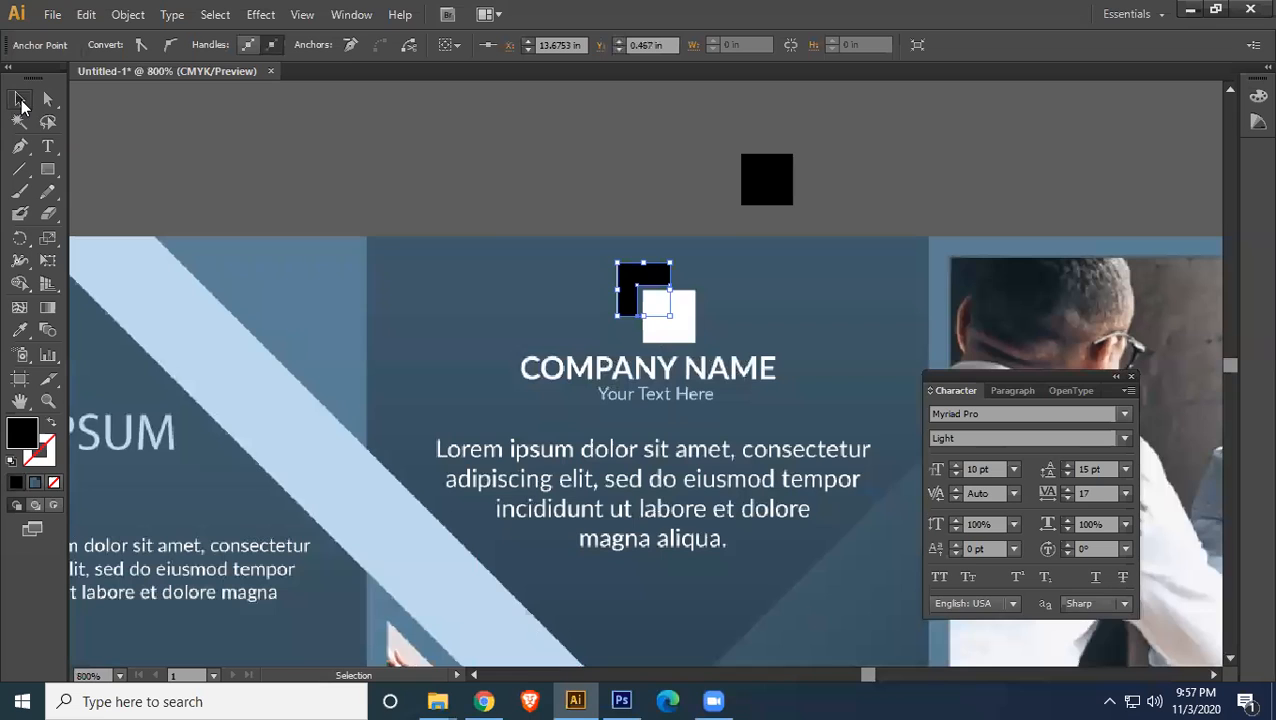
{"action": "left_click", "coordinate": [666, 230]}
{"action": "left_click_drag", "start_coordinate": [637, 281], "coordinate": [663, 123]}
- Fill the traced L-shape with the reference logo's light blue and the traced square with its white using the Eyedropper
{"action": "left_click", "coordinate": [19, 330]}
{"action": "left_click", "coordinate": [649, 263]}
{"action": "left_click", "coordinate": [19, 100]}
{"action": "left_click", "coordinate": [763, 183]}
{"action": "left_click", "coordinate": [19, 330]}
{"action": "left_click", "coordinate": [688, 302]}
{"action": "left_click", "coordinate": [19, 100]}
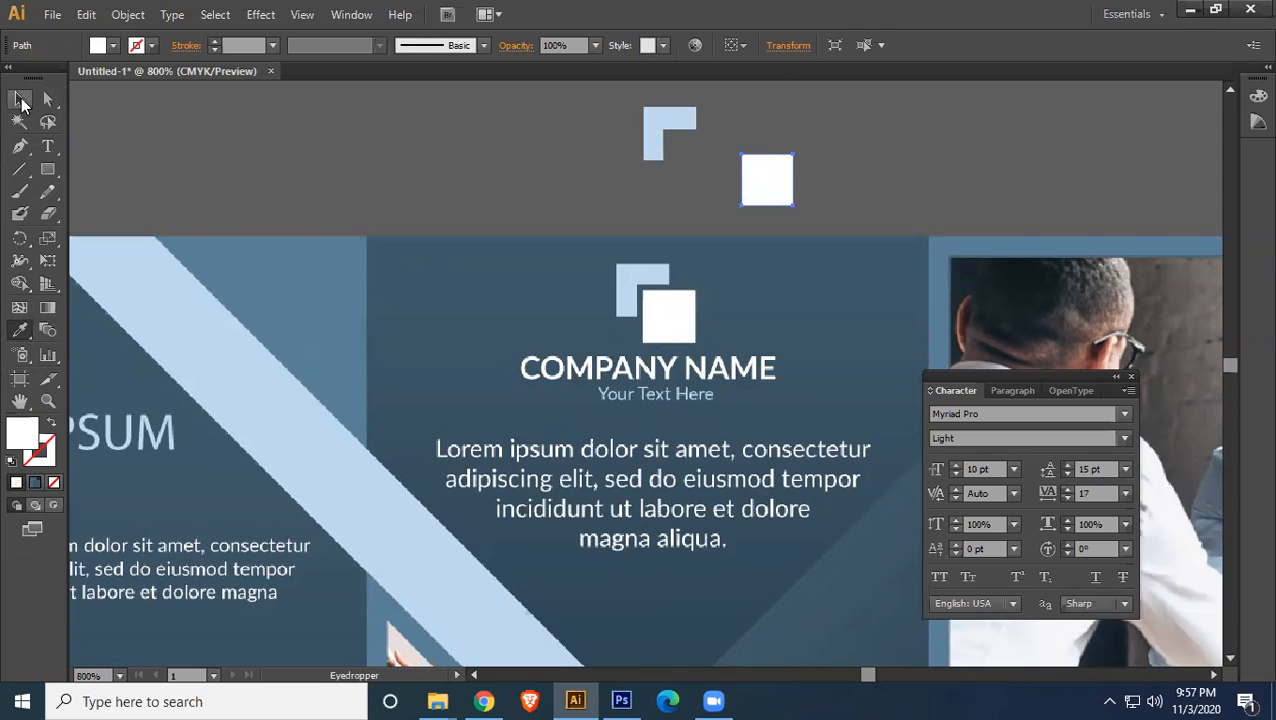
- Position the white square in the inner corner of the light blue L-shape, leaving a narrow gap like the reference logo
{"action": "left_click", "coordinate": [849, 137]}
{"action": "left_click_drag", "start_coordinate": [773, 194], "coordinate": [700, 171]}
{"action": "key", "text": "Left"}
{"action": "key", "text": "Right"}
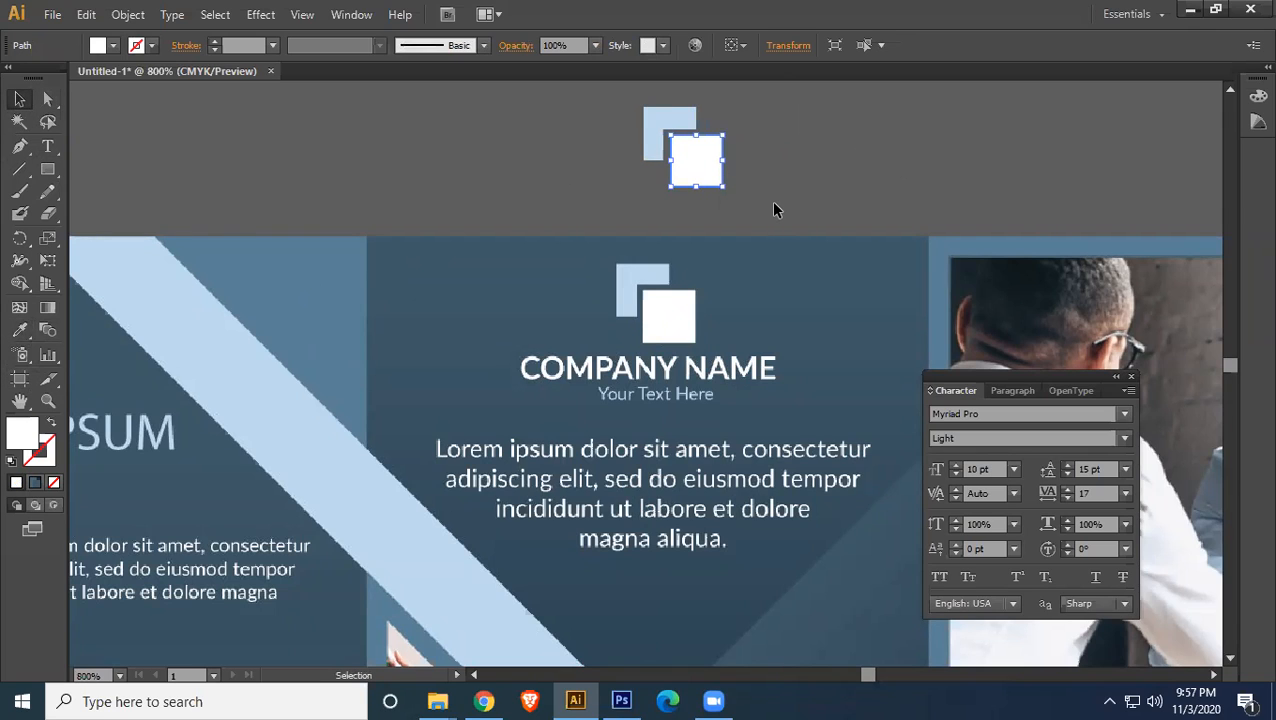
{"action": "left_click", "coordinate": [774, 203]}
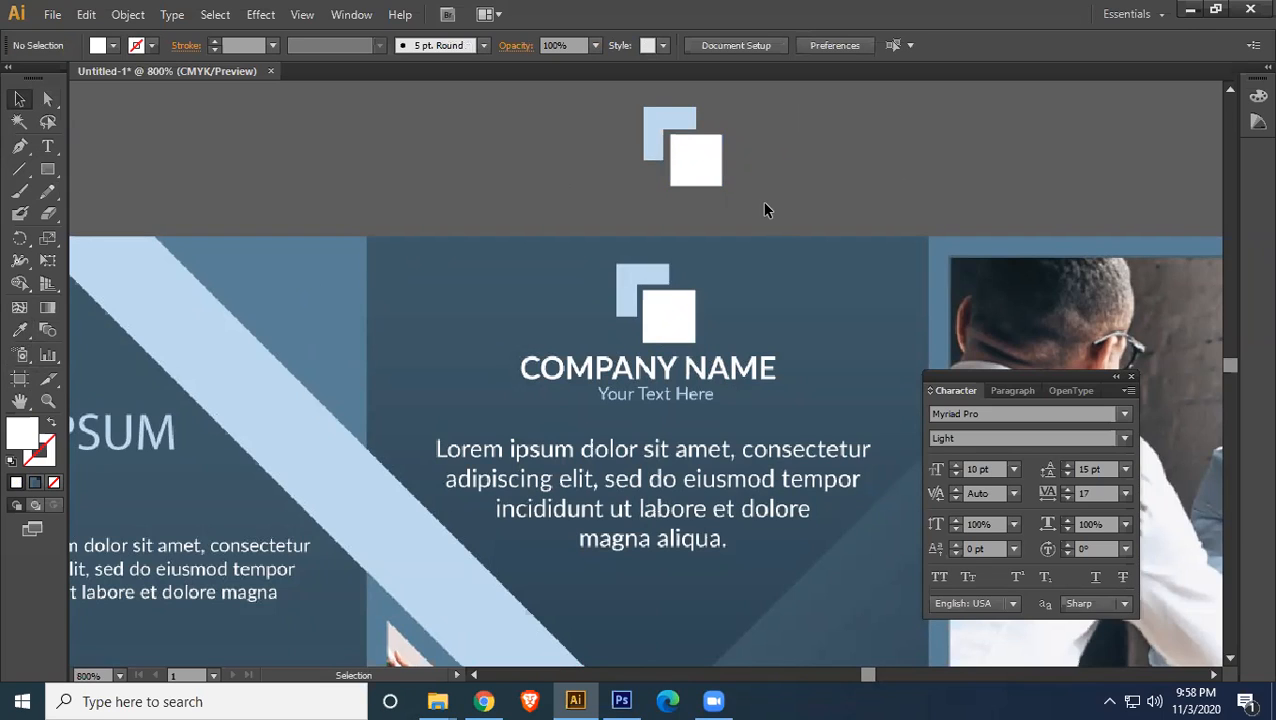
{"action": "left_click_drag", "start_coordinate": [699, 169], "coordinate": [701, 169]}
{"action": "left_click", "coordinate": [797, 186]}
{"action": "left_click_drag", "start_coordinate": [699, 169], "coordinate": [698, 167]}
{"action": "key", "text": "Left"}
{"action": "key", "text": "Right"}
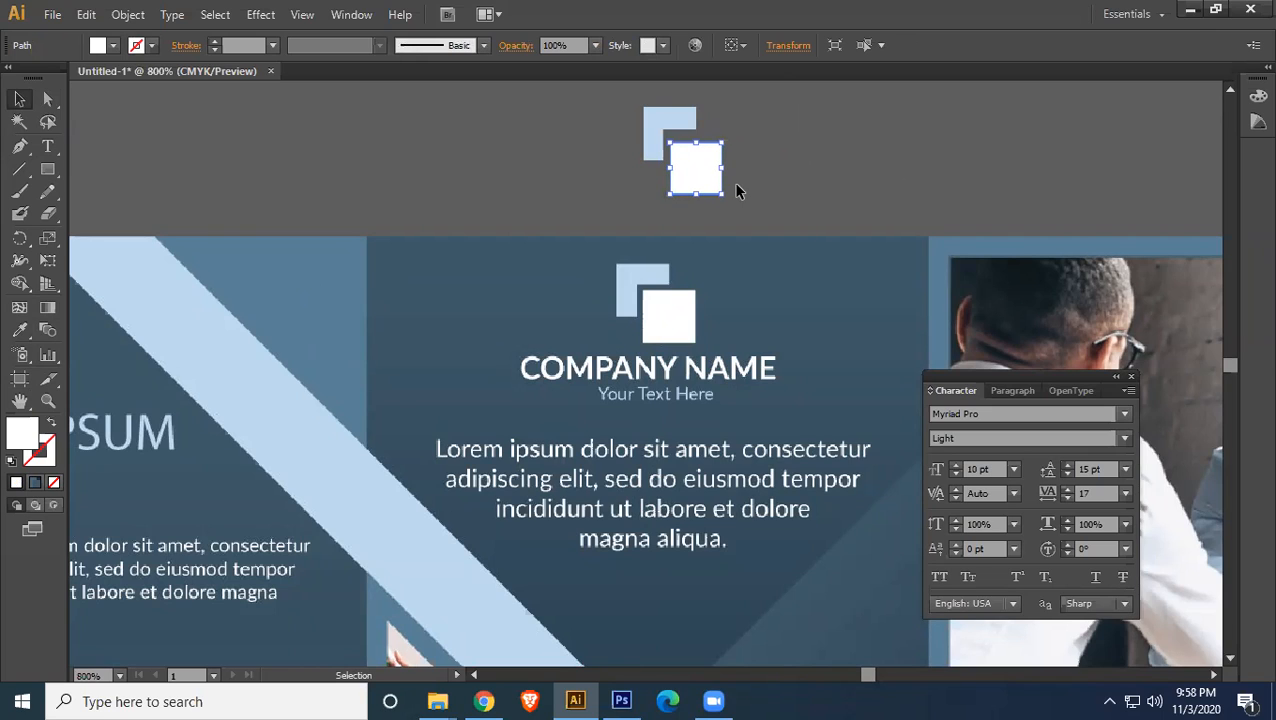
- Group the white square and the light blue L-shape into one logo
{"action": "left_click_drag", "start_coordinate": [625, 112], "coordinate": [775, 206]}
{"action": "key", "text": "ctrl+g"}
{"action": "key", "text": "v"}
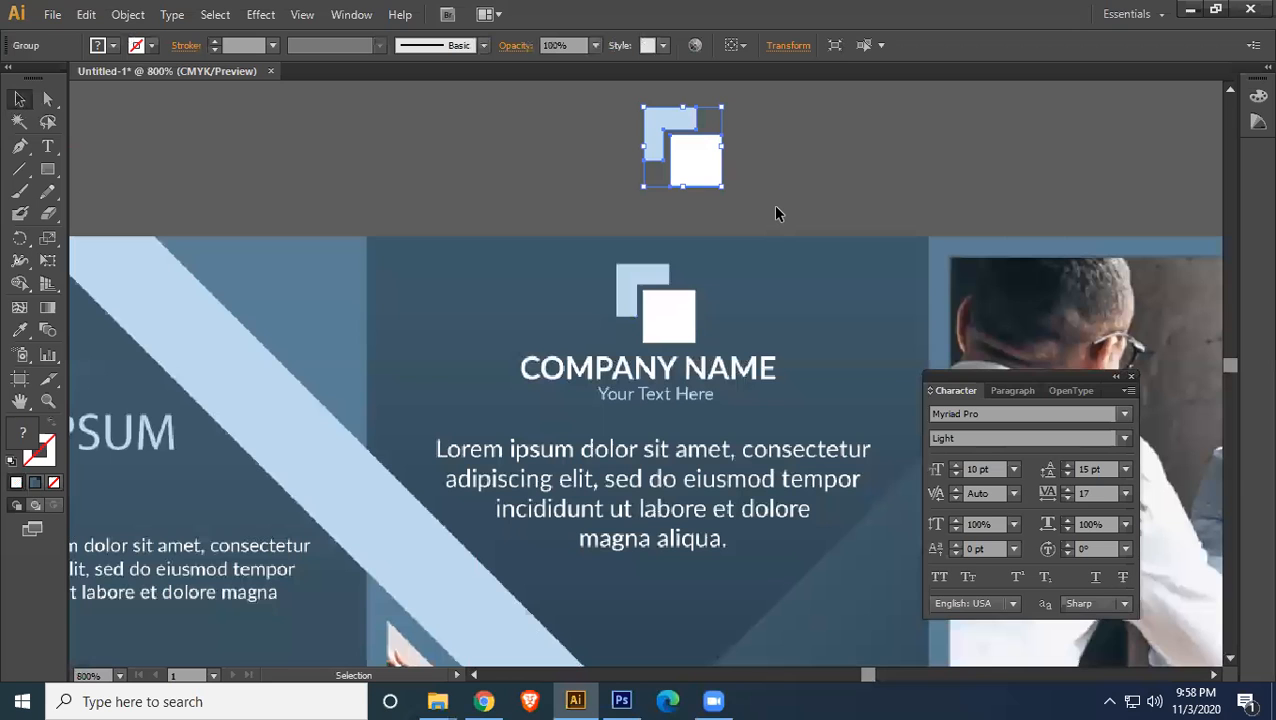
{"action": "scroll", "coordinate": [792, 204], "scroll_direction": "down", "scroll_amount": 4}
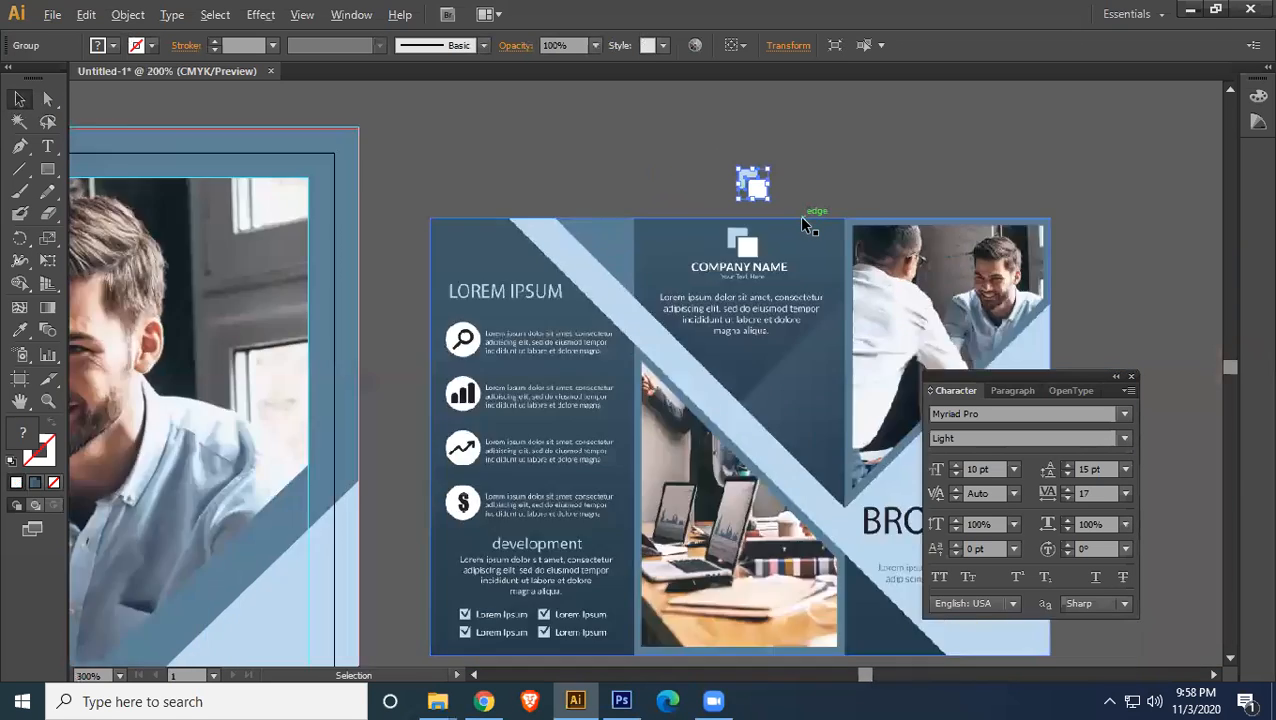
- Move the logo together with the reference image onto the brochure's right panel, beside the middle panel
{"action": "left_click_drag", "start_coordinate": [433, 263], "coordinate": [979, 301]}
{"action": "left_click_drag", "start_coordinate": [706, 358], "coordinate": [547, 313]}
{"action": "left_click", "coordinate": [1170, 272], "text": "shift"}
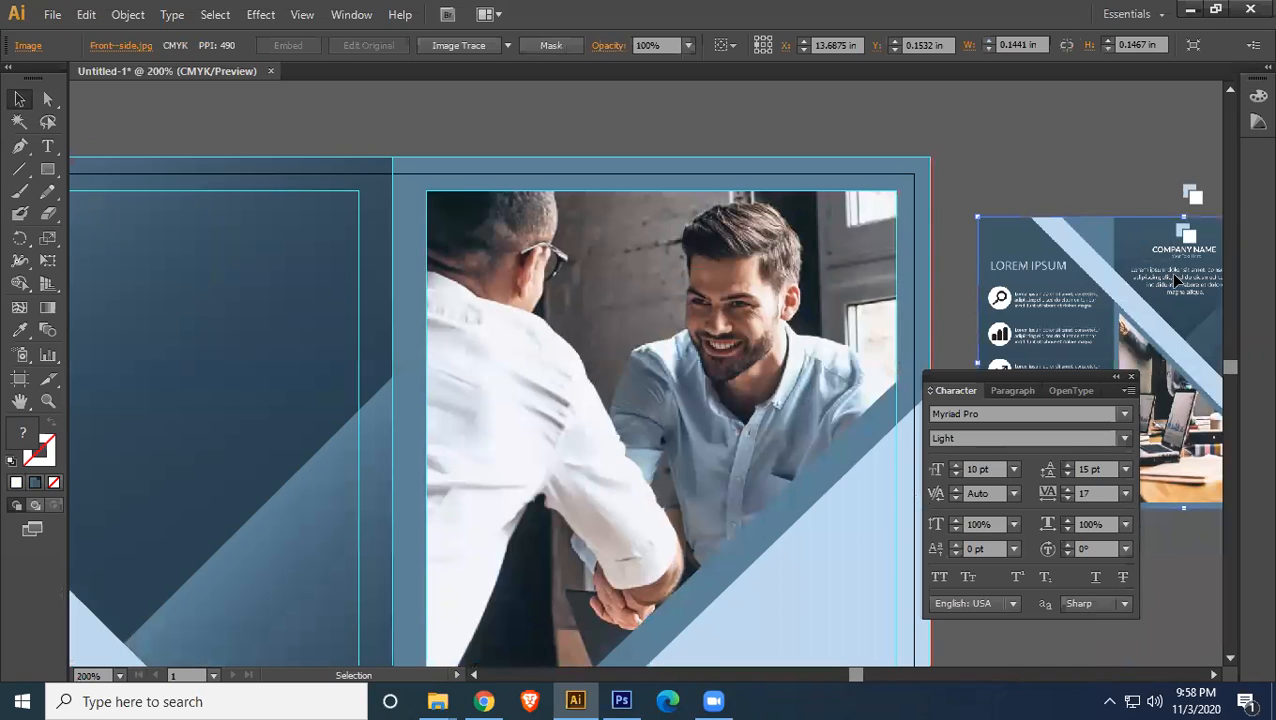
{"action": "left_click_drag", "start_coordinate": [1088, 273], "coordinate": [599, 236]}
{"action": "left_click_drag", "start_coordinate": [219, 276], "coordinate": [578, 236]}
{"action": "key", "text": "ctrl"}
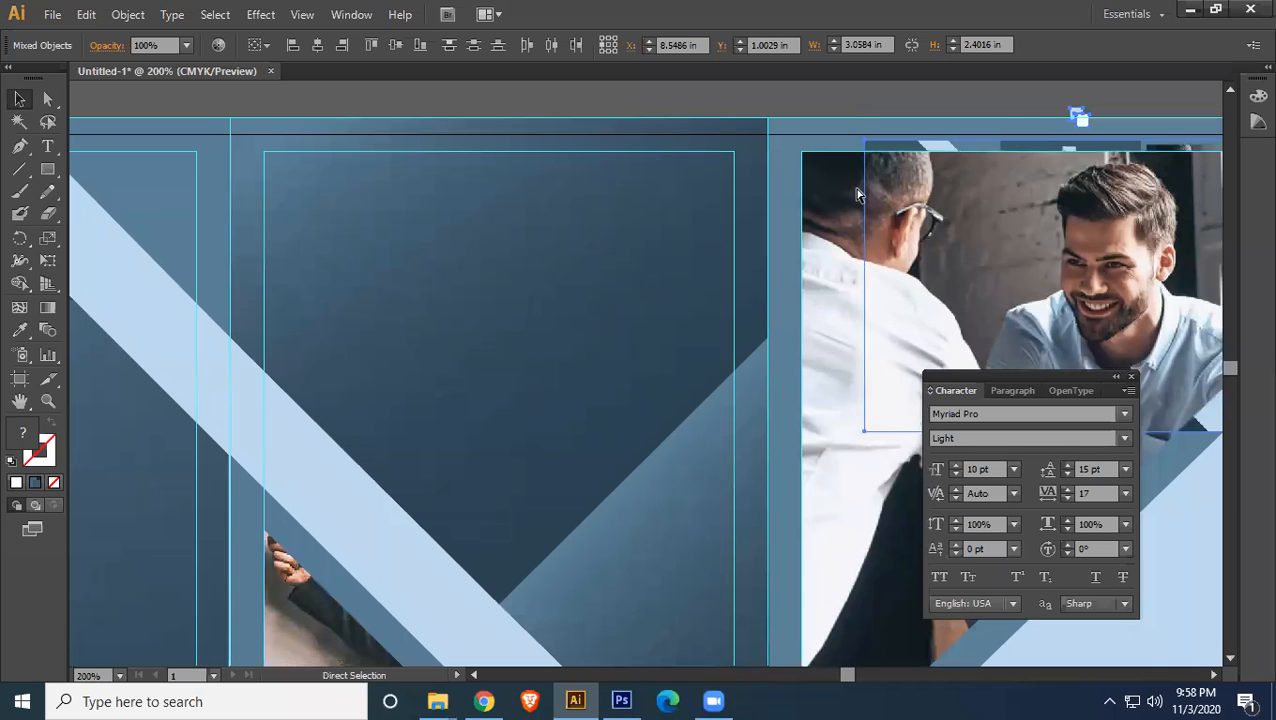
- Place the logo alone at the upper centre of the middle panel and enlarge it to about double size
{"action": "left_click", "coordinate": [678, 102]}
{"action": "left_click_drag", "start_coordinate": [1100, 120], "coordinate": [460, 205]}
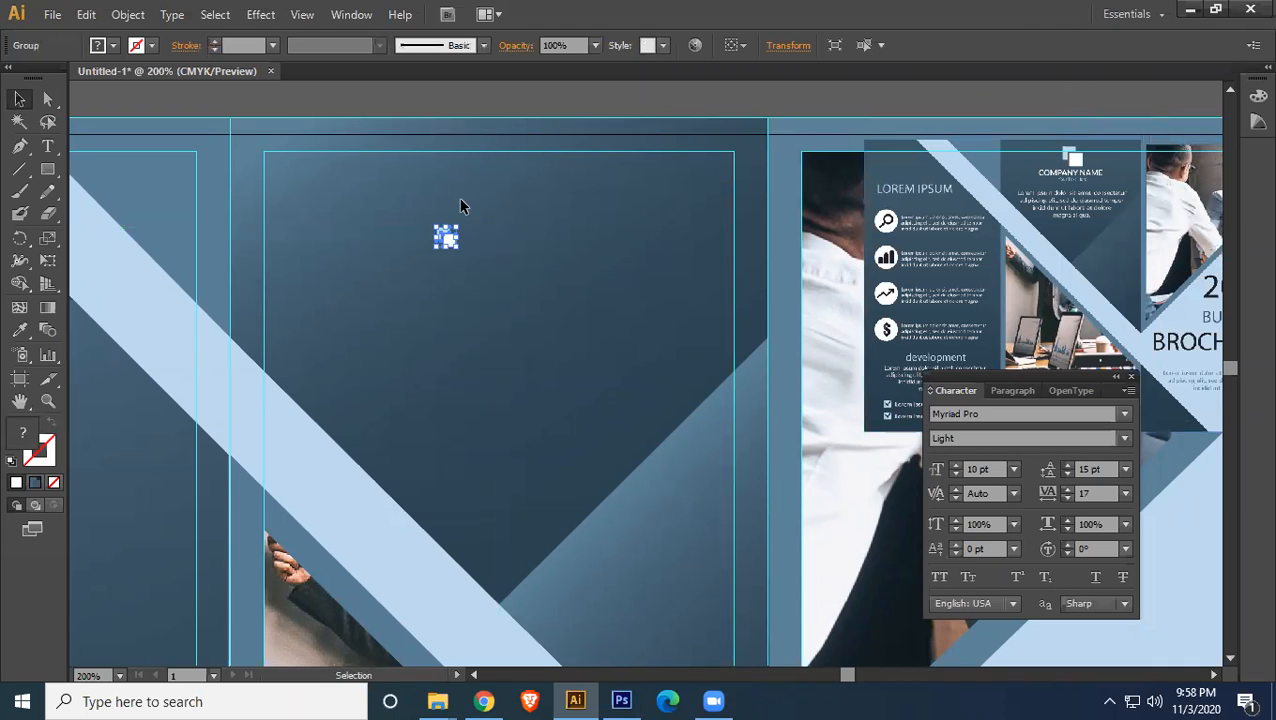
{"action": "left_click_drag", "start_coordinate": [458, 249], "coordinate": [541, 252]}
{"action": "left_click", "coordinate": [672, 89]}
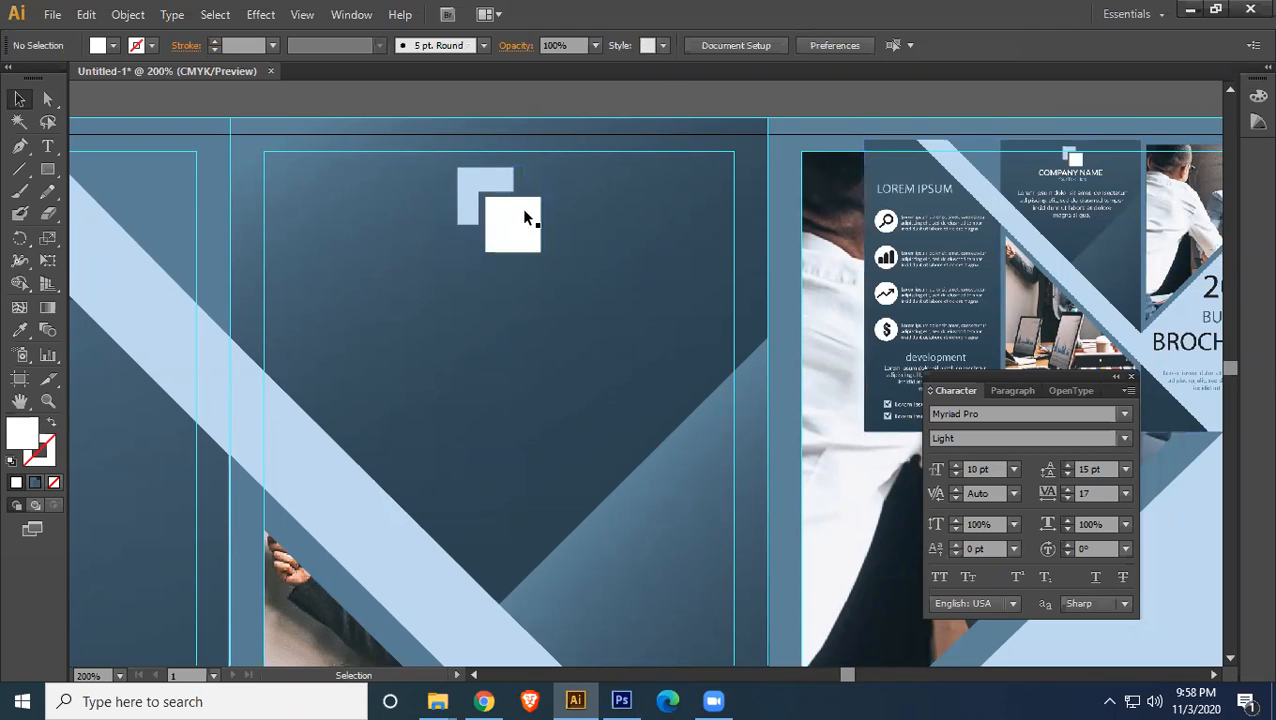
- Add the text "COMANY NAME" in white uppercase below the logo on the middle panel
{"action": "key", "text": "t"}
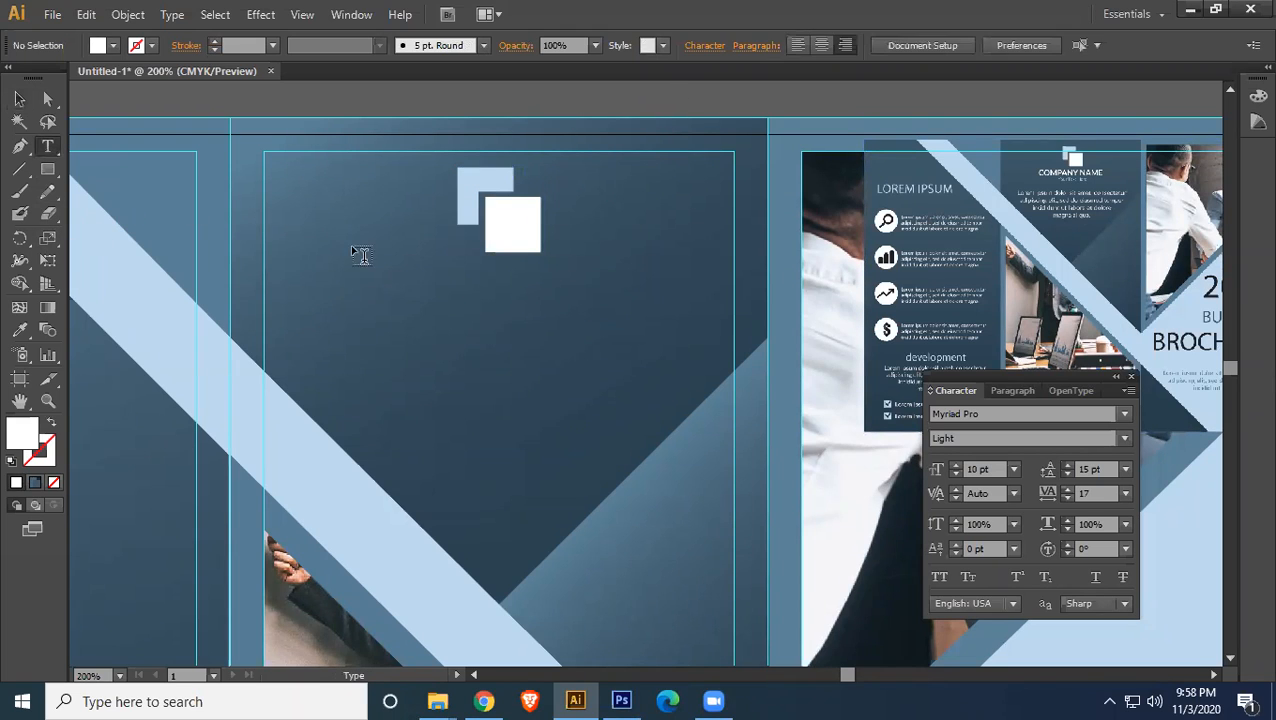
{"action": "left_click", "coordinate": [415, 320]}
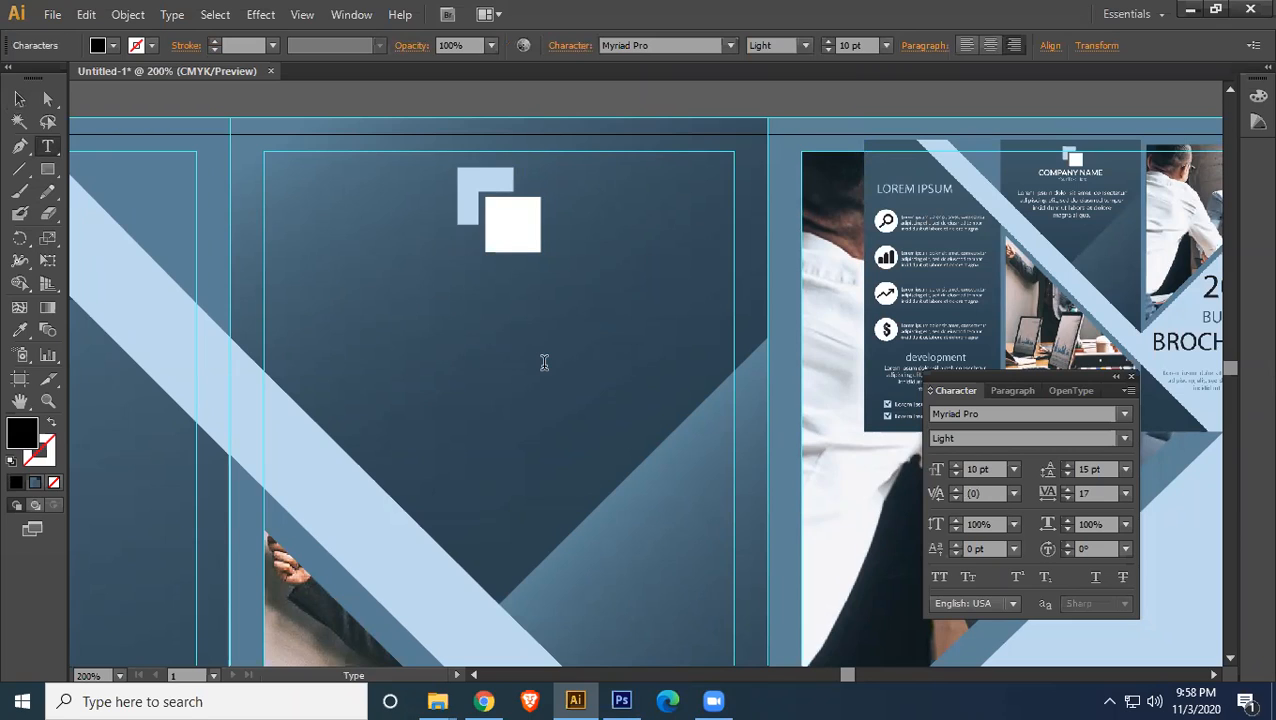
{"action": "type", "text": "comany name"}
{"action": "key", "text": "ctrl+a"}
{"action": "left_click", "coordinate": [172, 14]}
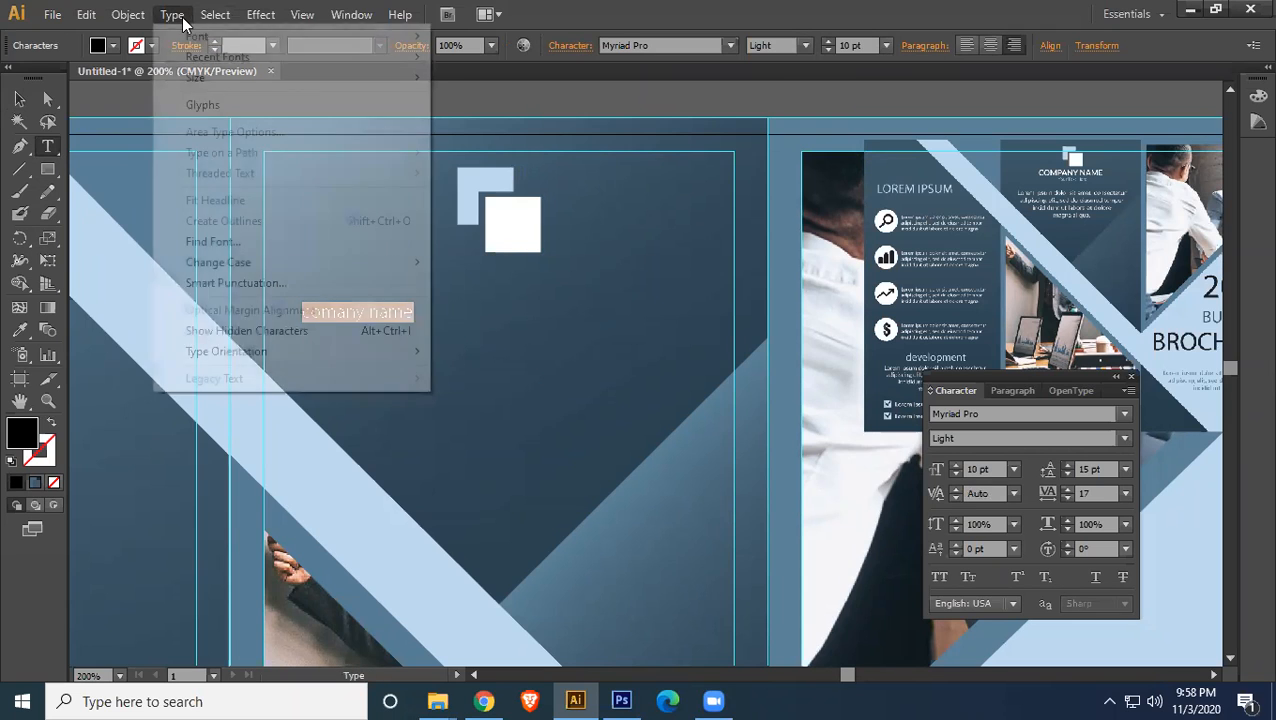
{"action": "mouse_move", "coordinate": [370, 264]}
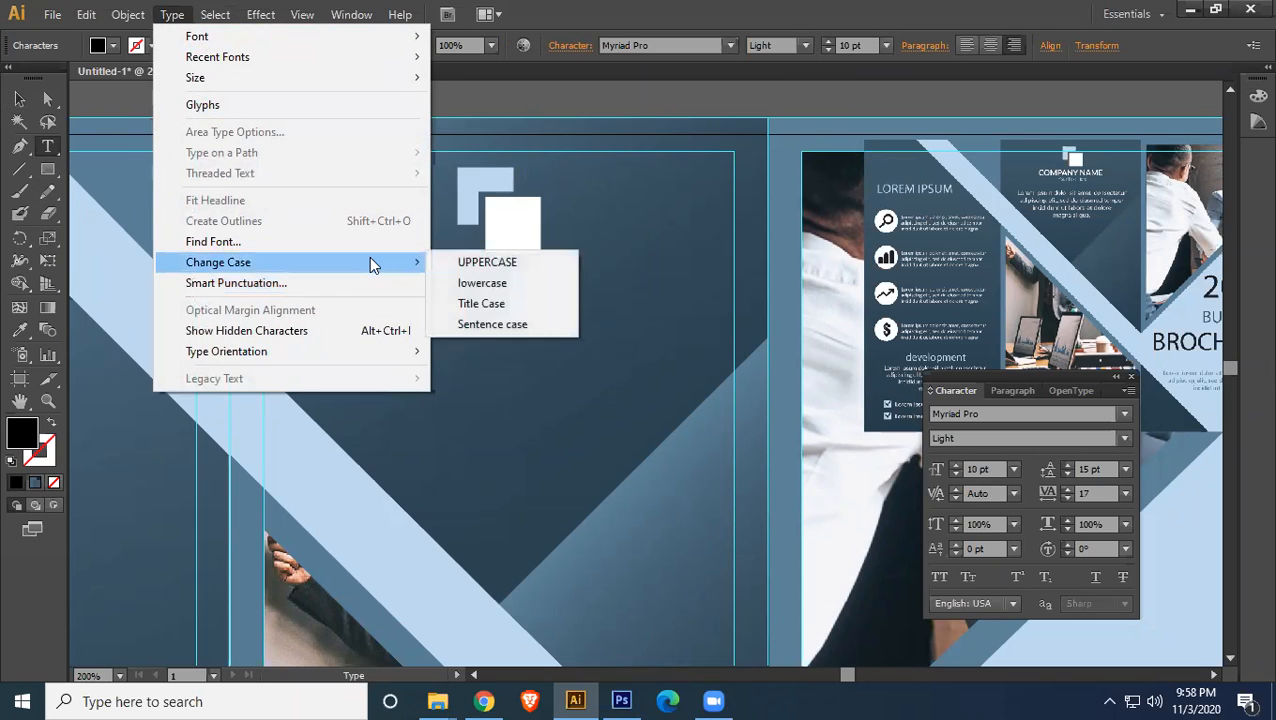
{"action": "left_click", "coordinate": [463, 264]}
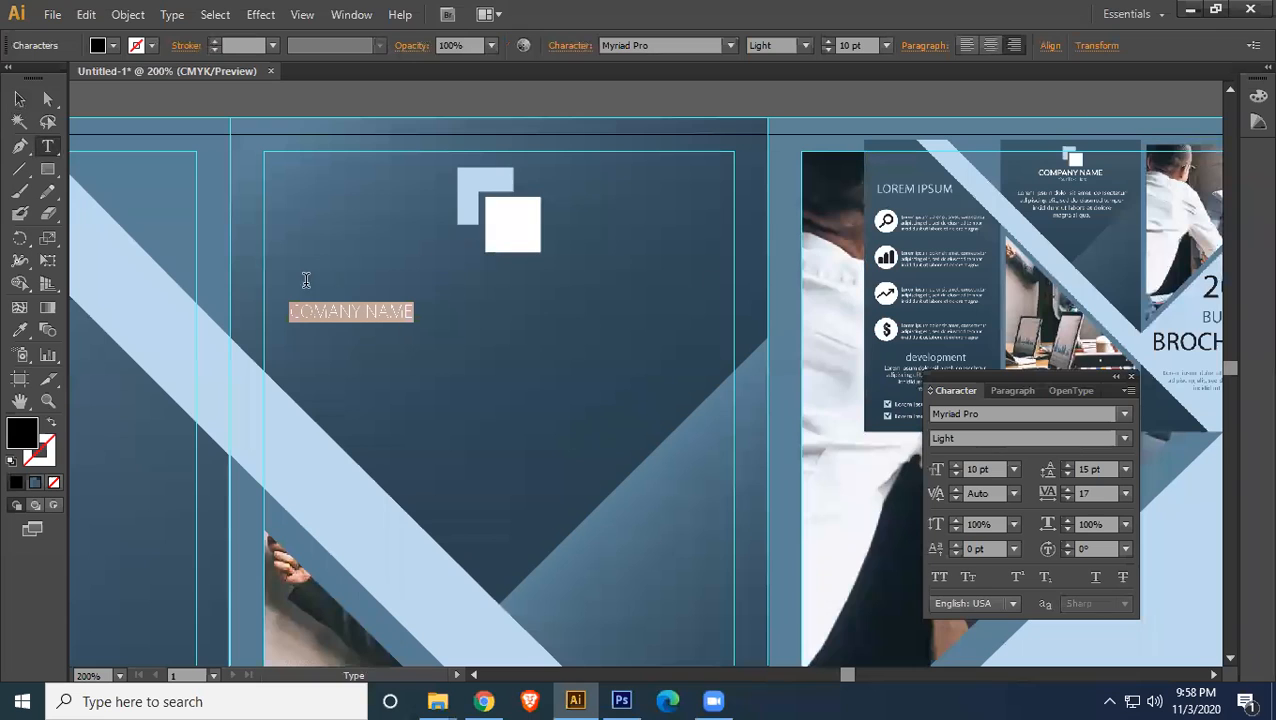
{"action": "left_click", "coordinate": [113, 45]}
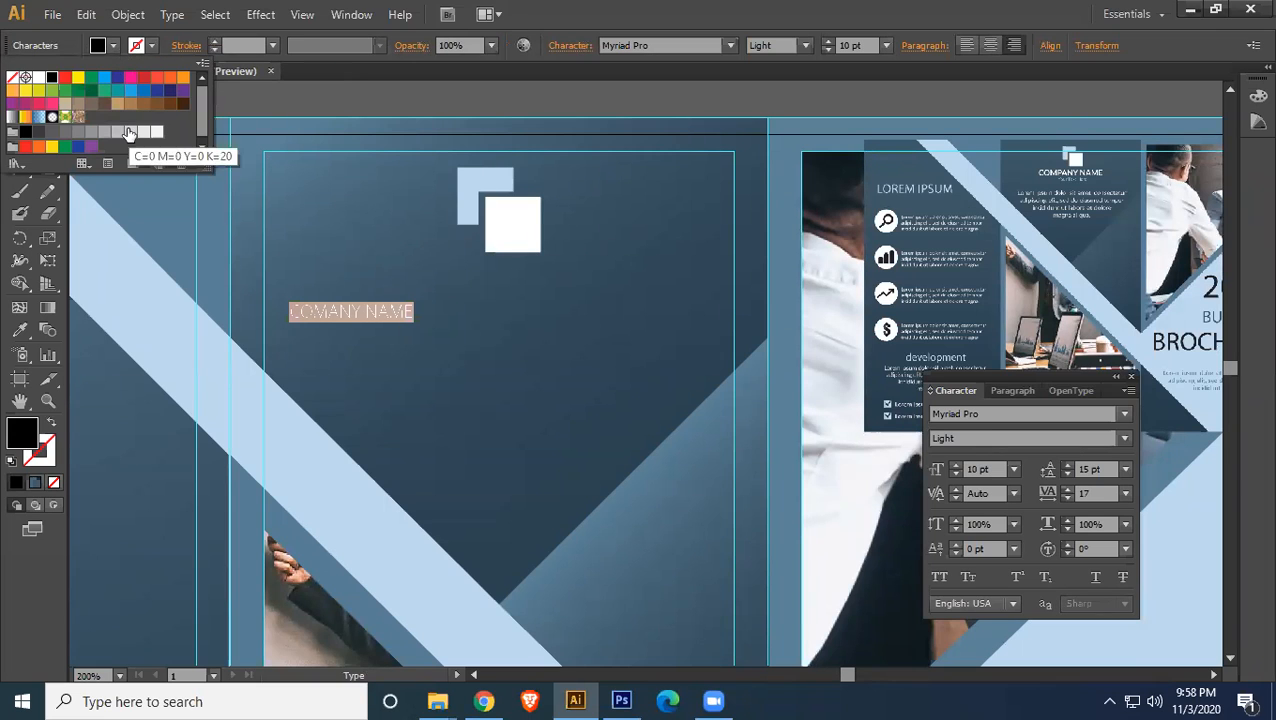
{"action": "left_click", "coordinate": [39, 78]}
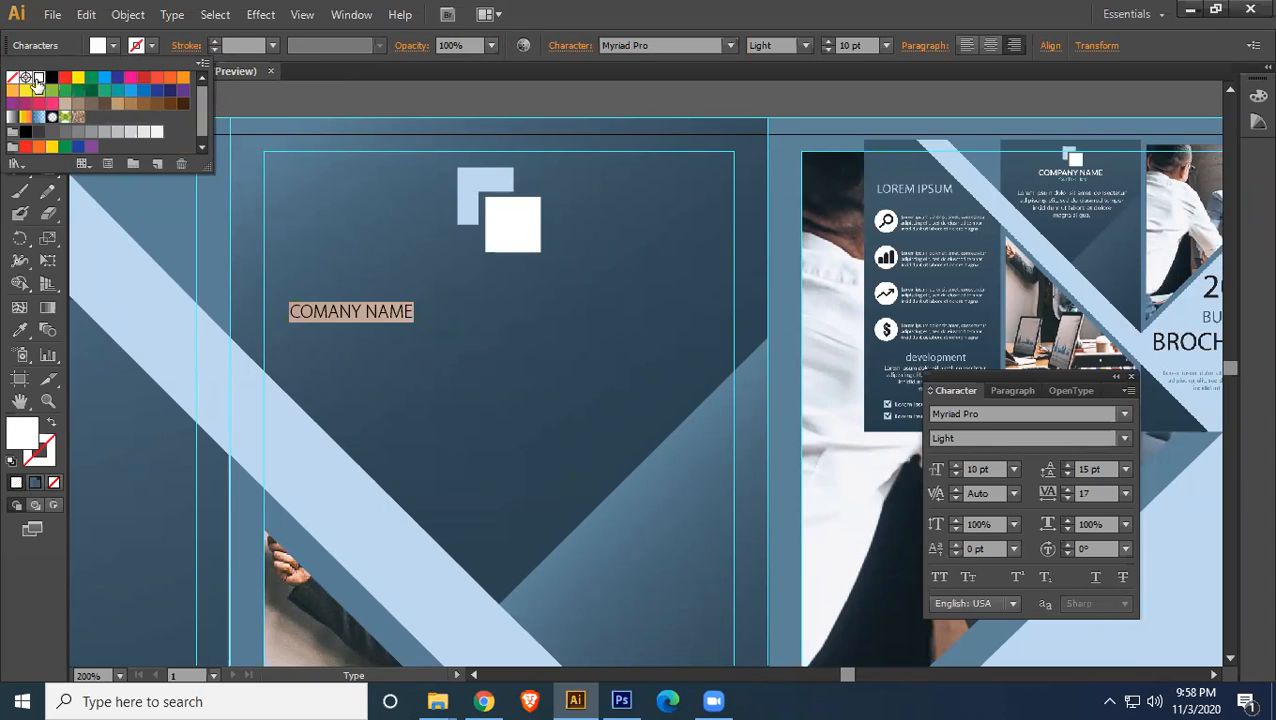
{"action": "left_click", "coordinate": [594, 9]}
- Centre the company name directly beneath the logo, enlarging the text to about 12.58 pt and slightly shrinking the logo
{"action": "left_click", "coordinate": [20, 98]}
{"action": "left_click_drag", "start_coordinate": [375, 311], "coordinate": [540, 253]}
{"action": "left_click", "coordinate": [600, 320]}
{"action": "left_click", "coordinate": [530, 235]}
{"action": "left_click", "coordinate": [621, 239]}
{"action": "left_click", "coordinate": [521, 216]}
{"action": "left_click", "coordinate": [561, 242]}
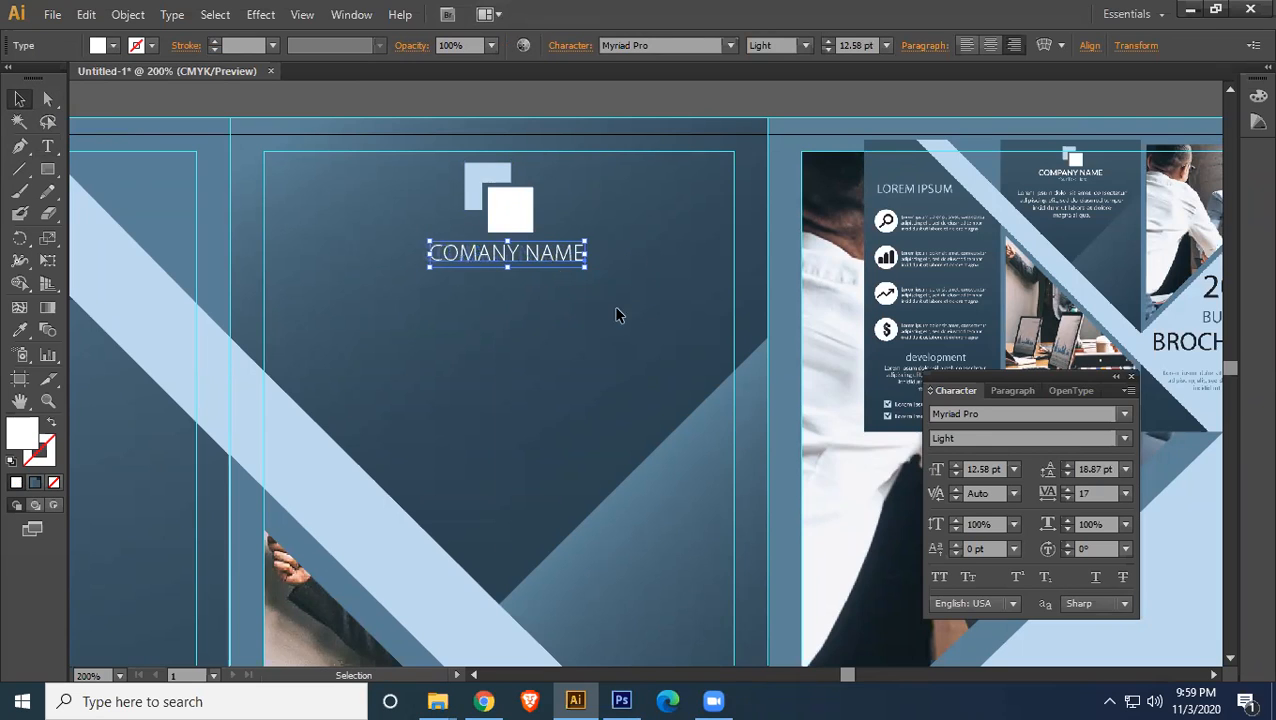
- Set the company name's font style to Semibold
{"action": "triple_click", "coordinate": [533, 251]}
{"action": "left_click", "coordinate": [1125, 441]}
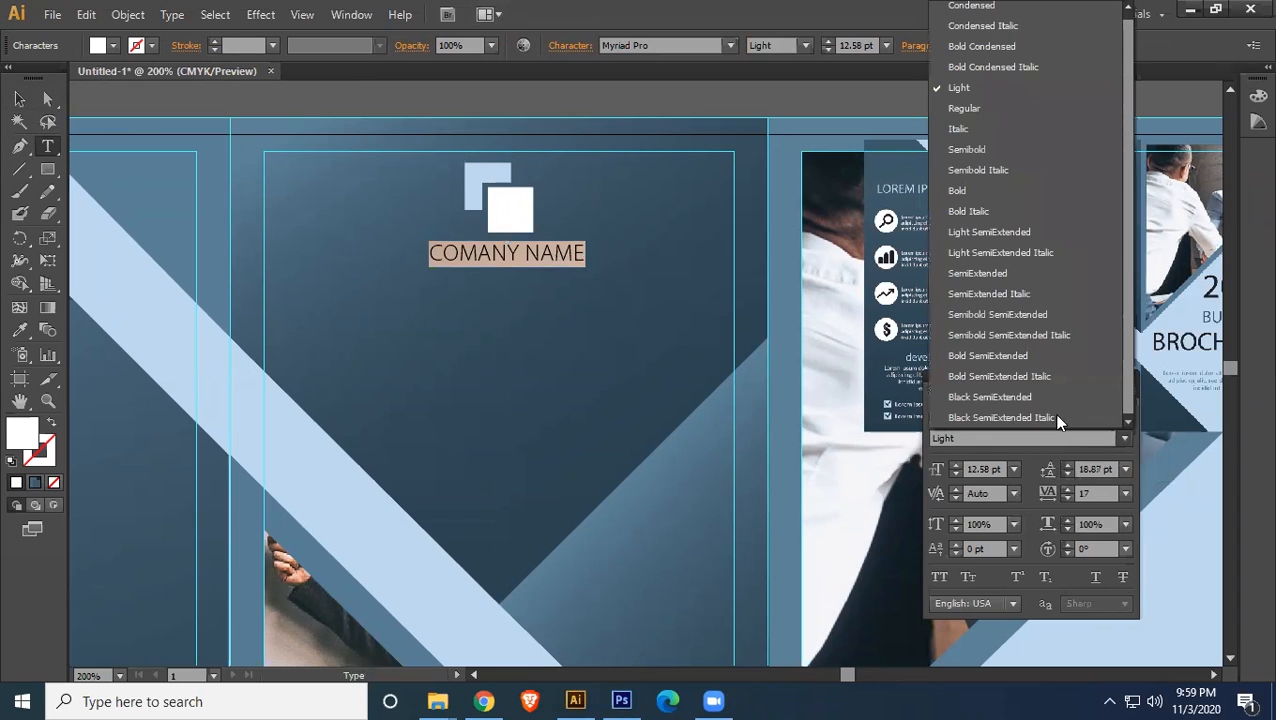
{"action": "left_click", "coordinate": [975, 190]}
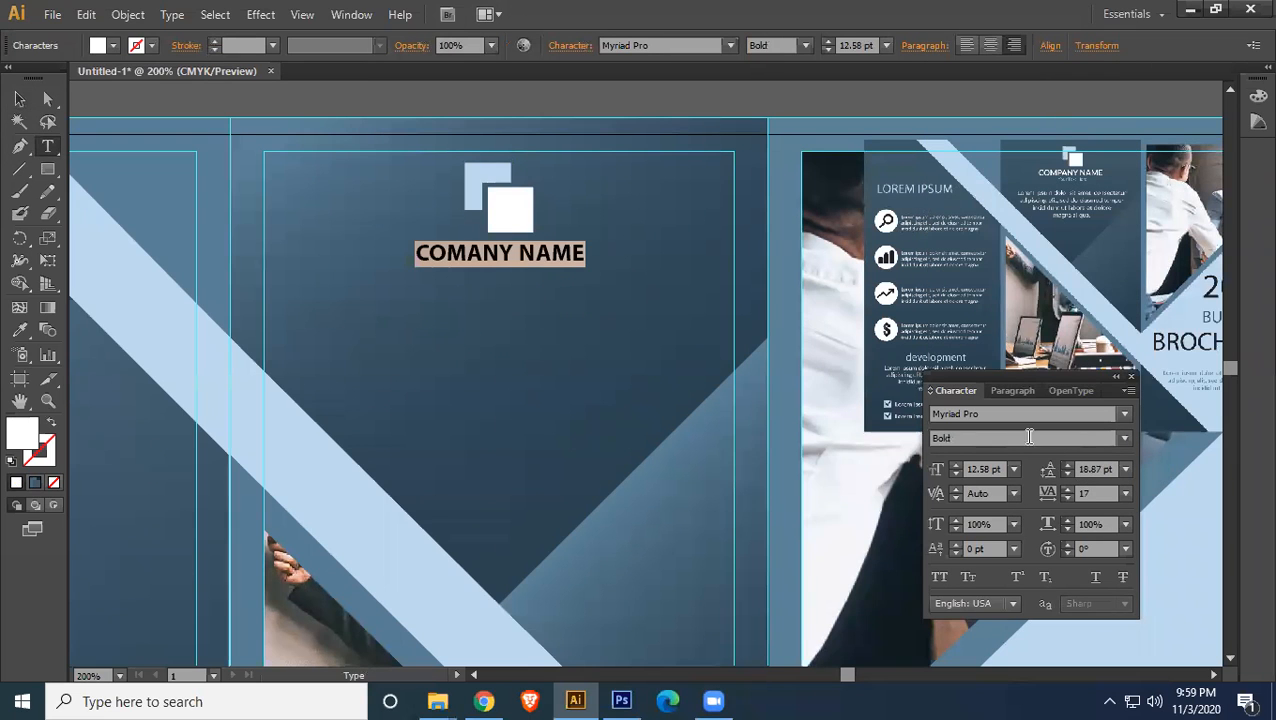
{"action": "left_click", "coordinate": [1122, 437]}
{"action": "left_click", "coordinate": [970, 150]}
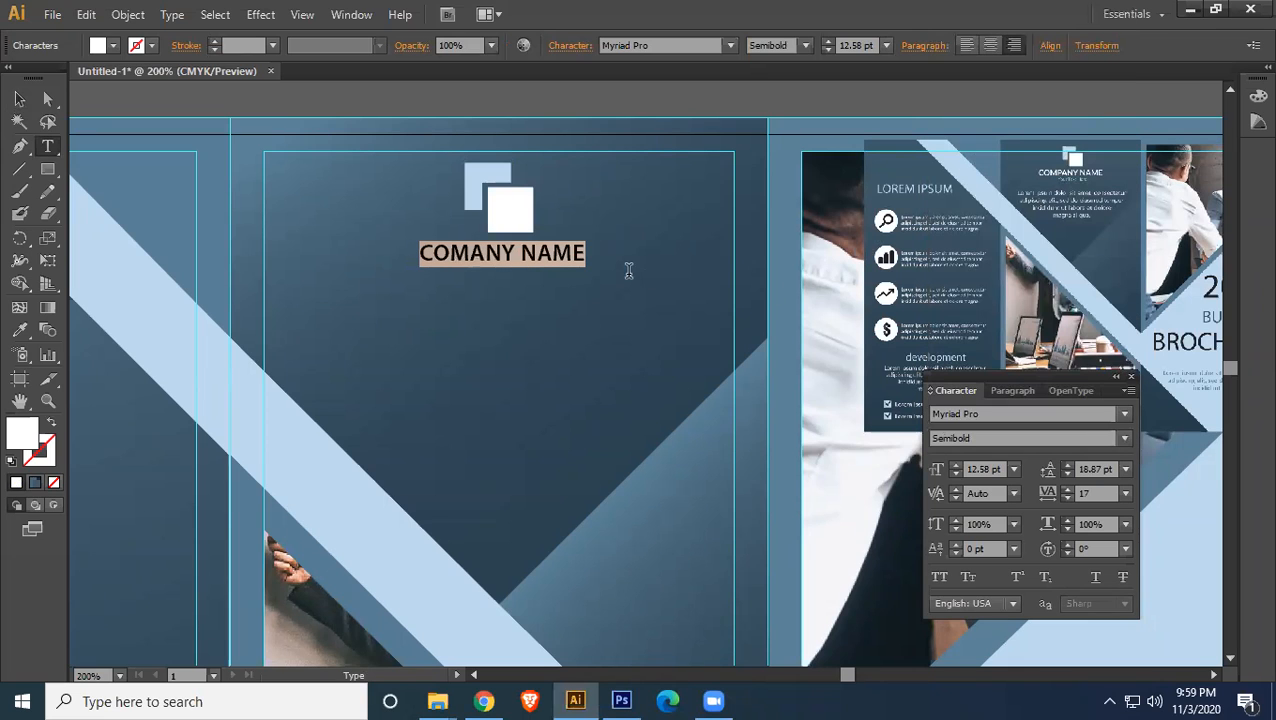
{"action": "left_click", "coordinate": [19, 98]}
{"action": "left_click", "coordinate": [608, 352]}
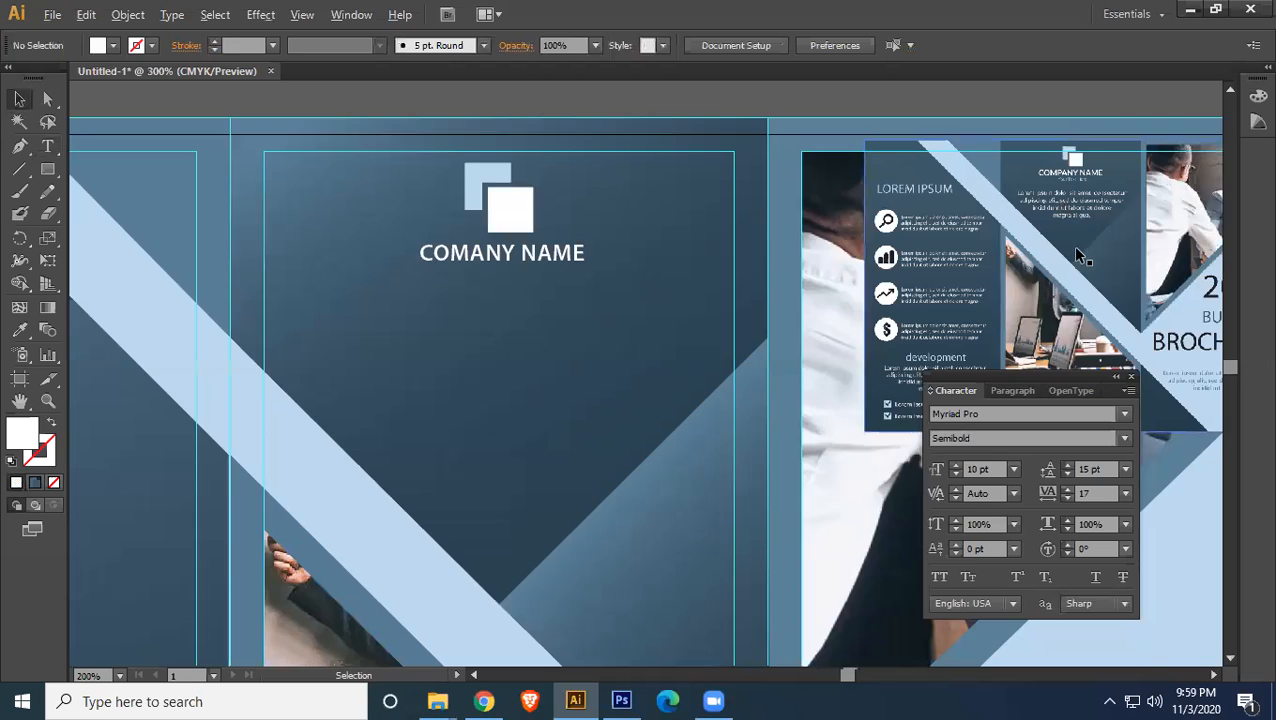
- Check the tagline under the reference's company name and move the reference image closer to the new logo
{"action": "scroll", "coordinate": [1072, 245], "scroll_direction": "up", "scroll_amount": 4}
{"action": "left_click_drag", "start_coordinate": [1078, 219], "coordinate": [925, 343]}
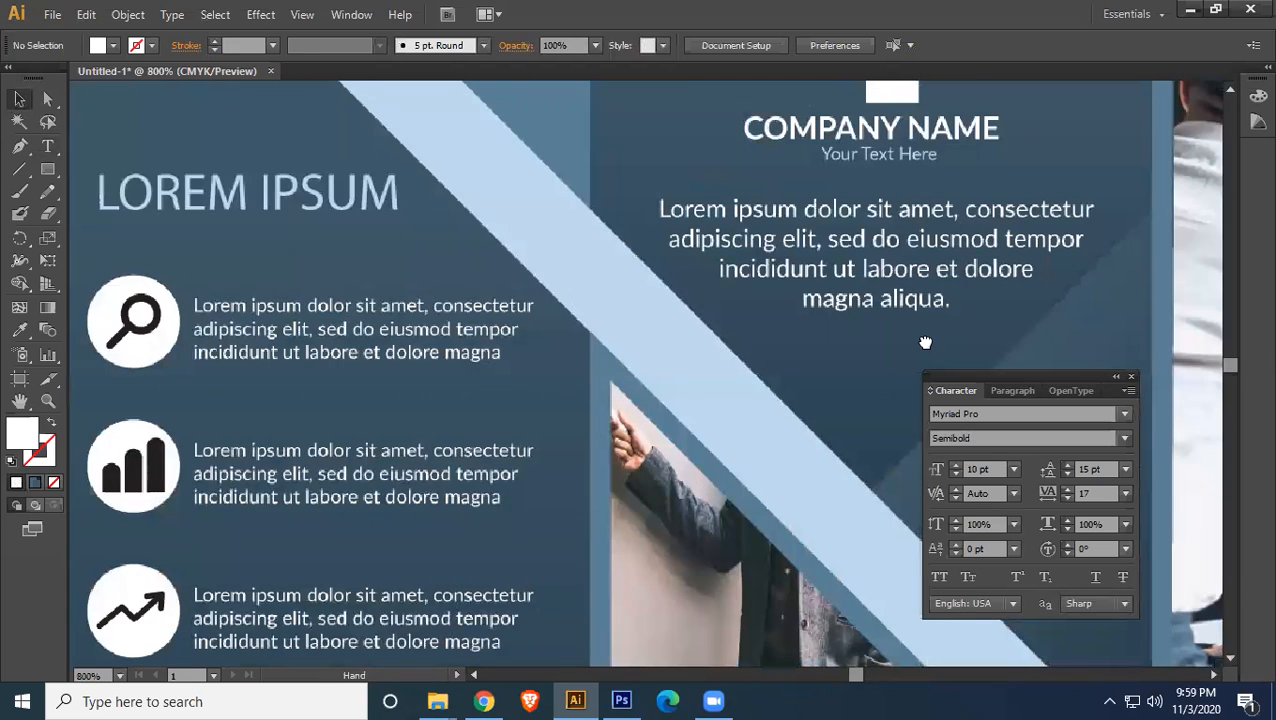
{"action": "scroll", "coordinate": [924, 335], "scroll_direction": "down", "scroll_amount": 4}
{"action": "scroll", "coordinate": [922, 337], "scroll_direction": "up", "scroll_amount": 1}
{"action": "left_click_drag", "start_coordinate": [202, 248], "coordinate": [692, 199]}
{"action": "left_click_drag", "start_coordinate": [1153, 220], "coordinate": [814, 186]}
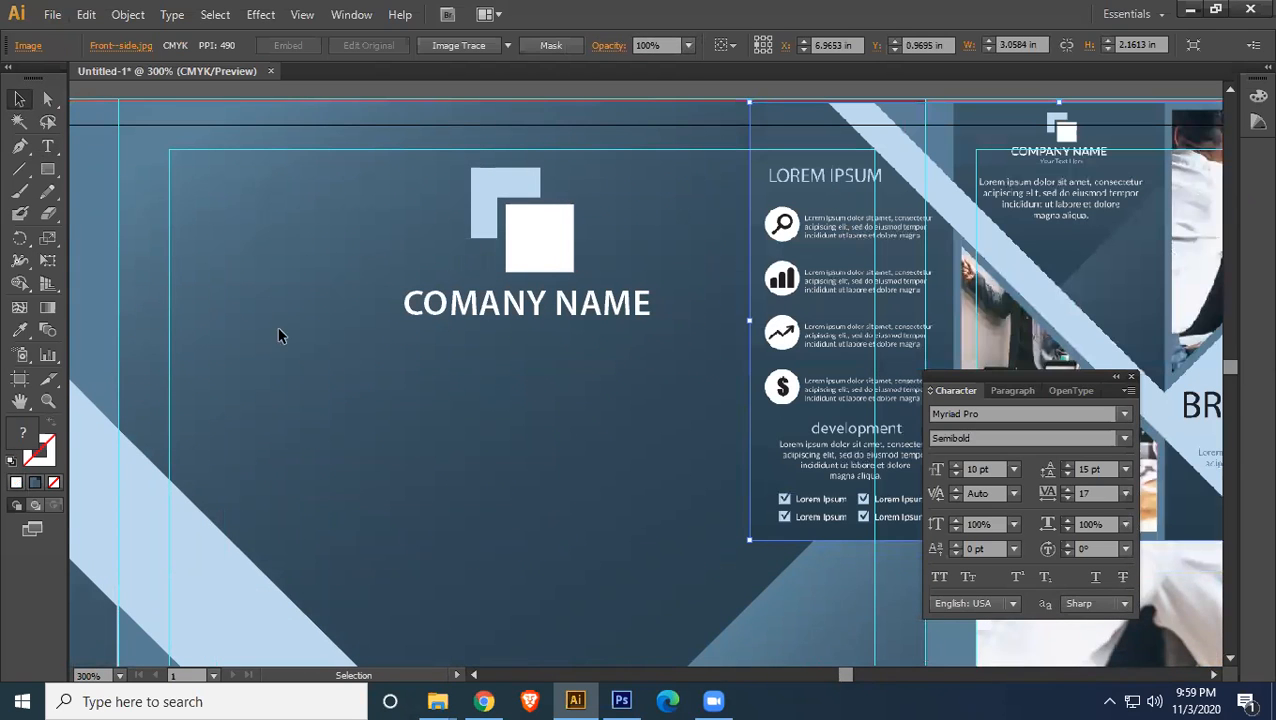
- Add the tagline "Your Text Here" below the company name and select all of its text
{"action": "left_click", "coordinate": [47, 146]}
{"action": "left_click", "coordinate": [437, 355]}
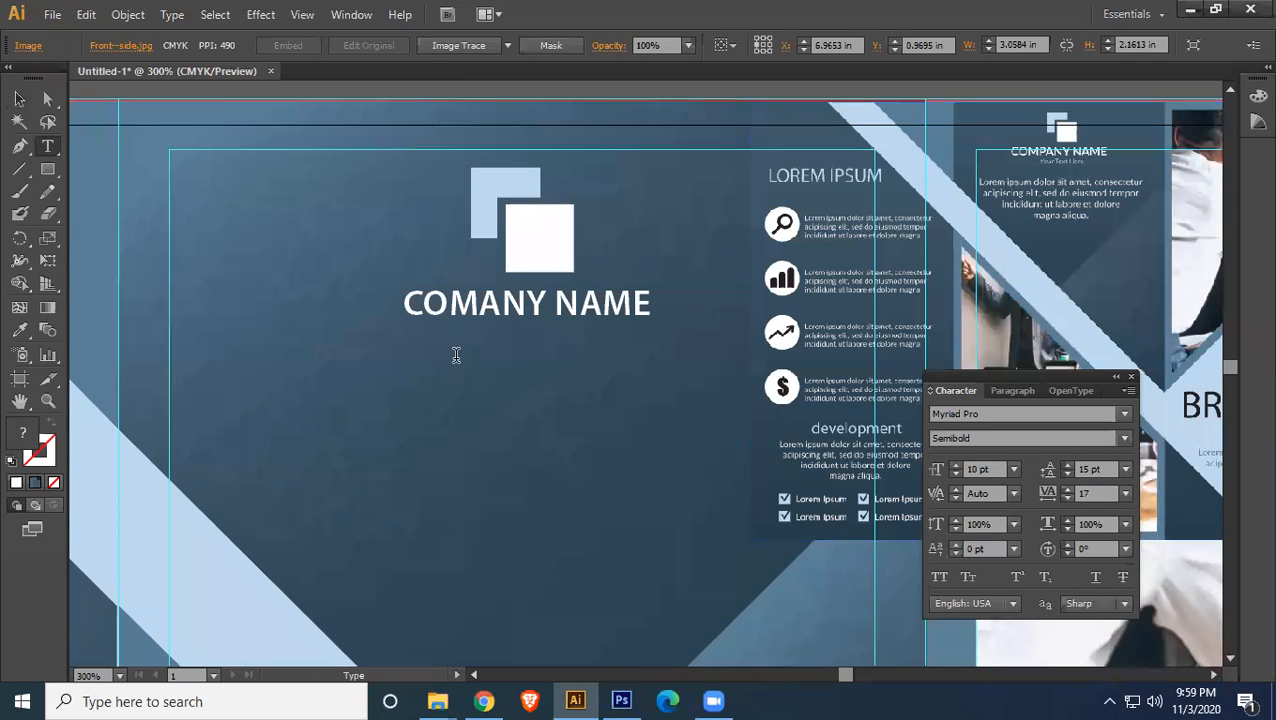
{"action": "type", "text": "Your Text Here"}
{"action": "key", "text": "ctrl+a"}
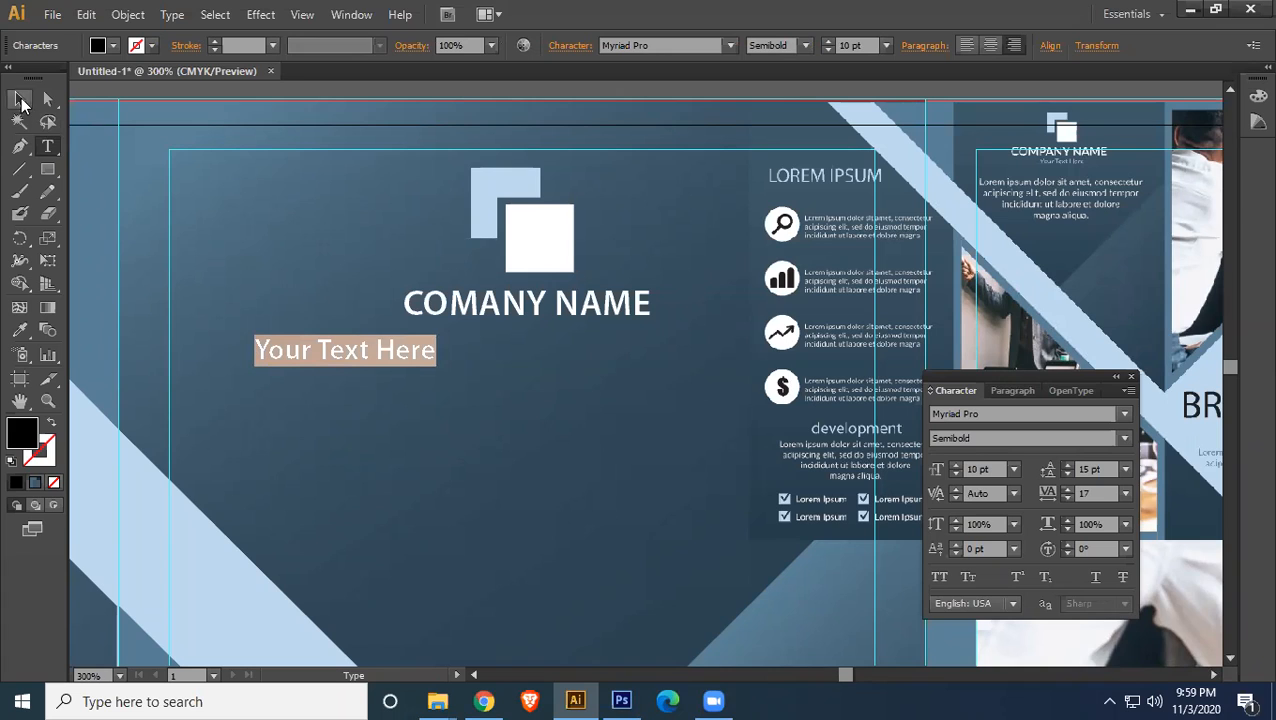
- Try to recolour the tagline by sampling a colour with the Eyedropper
{"action": "left_click", "coordinate": [113, 47]}
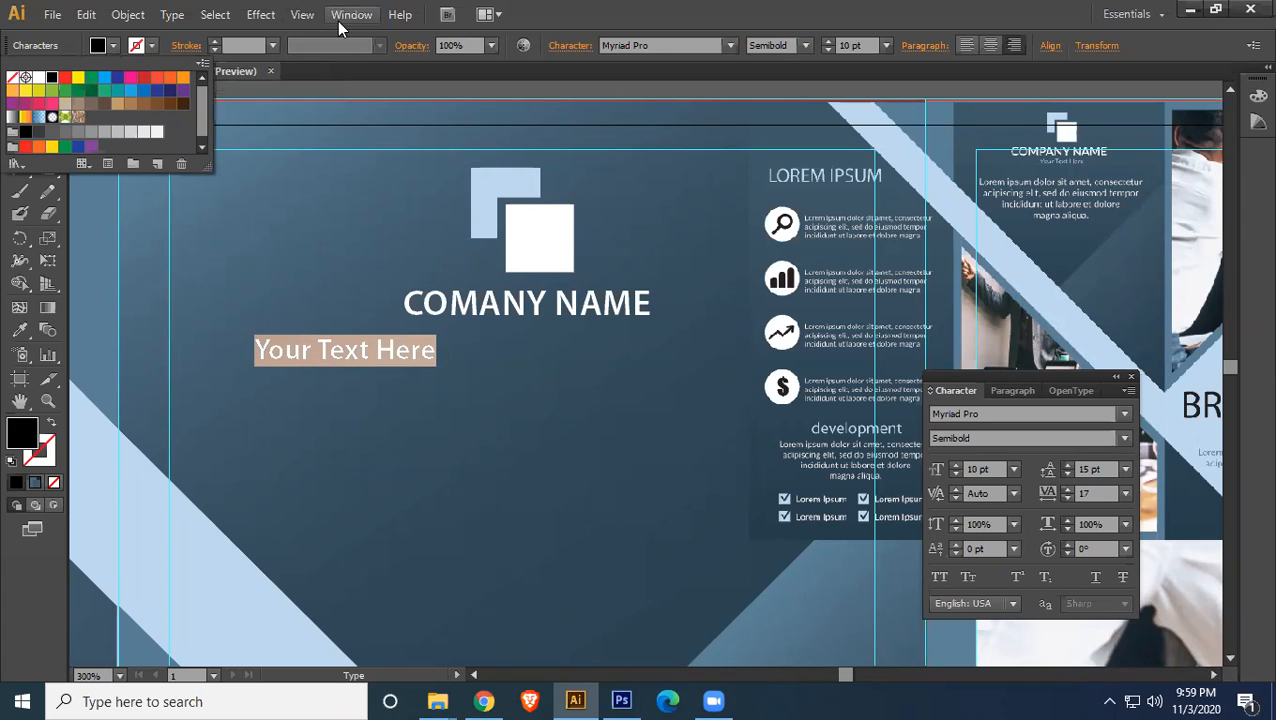
{"action": "left_click", "coordinate": [625, 9]}
{"action": "left_click", "coordinate": [29, 332]}
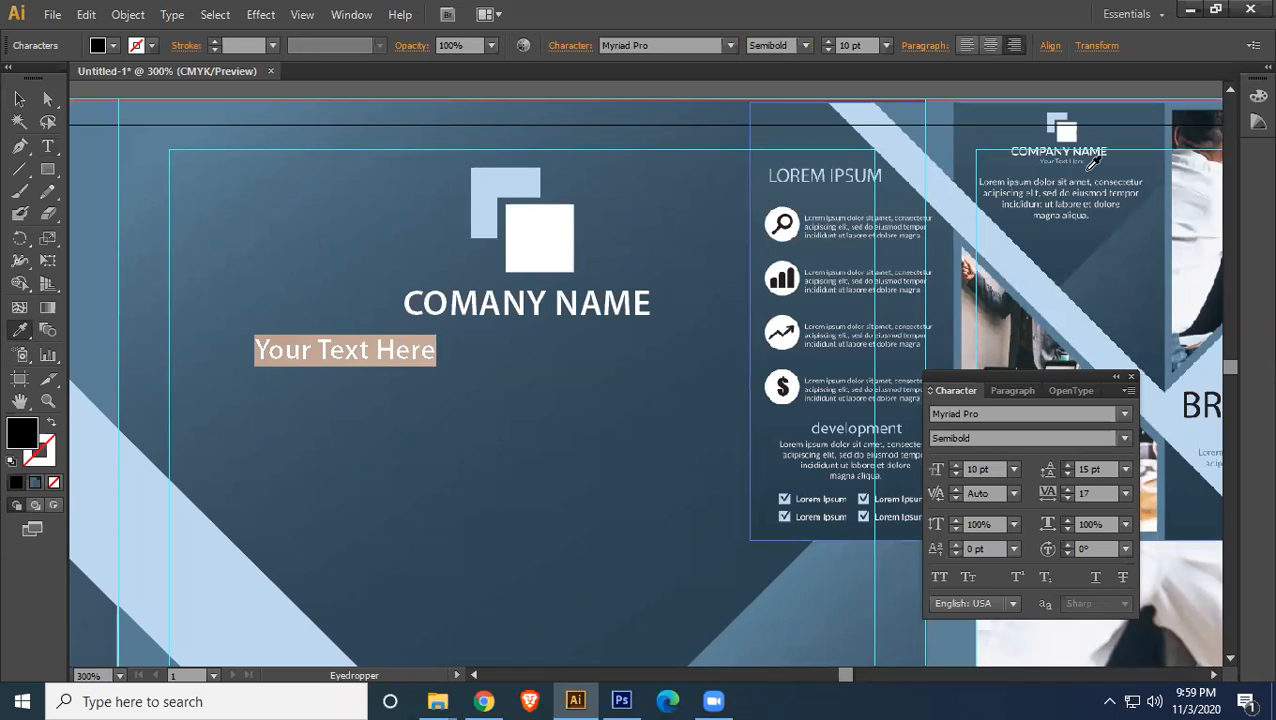
{"action": "left_click", "coordinate": [700, 502]}
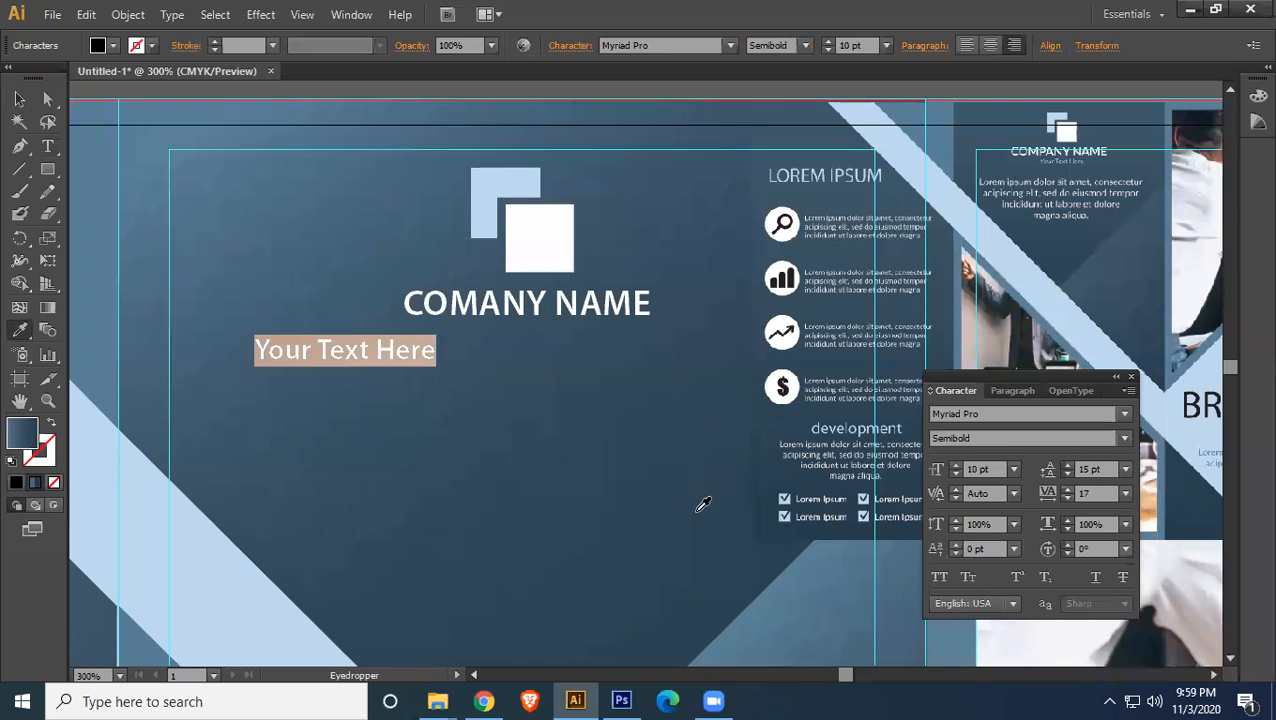
- Fill the tagline with white
{"action": "left_click", "coordinate": [19, 98]}
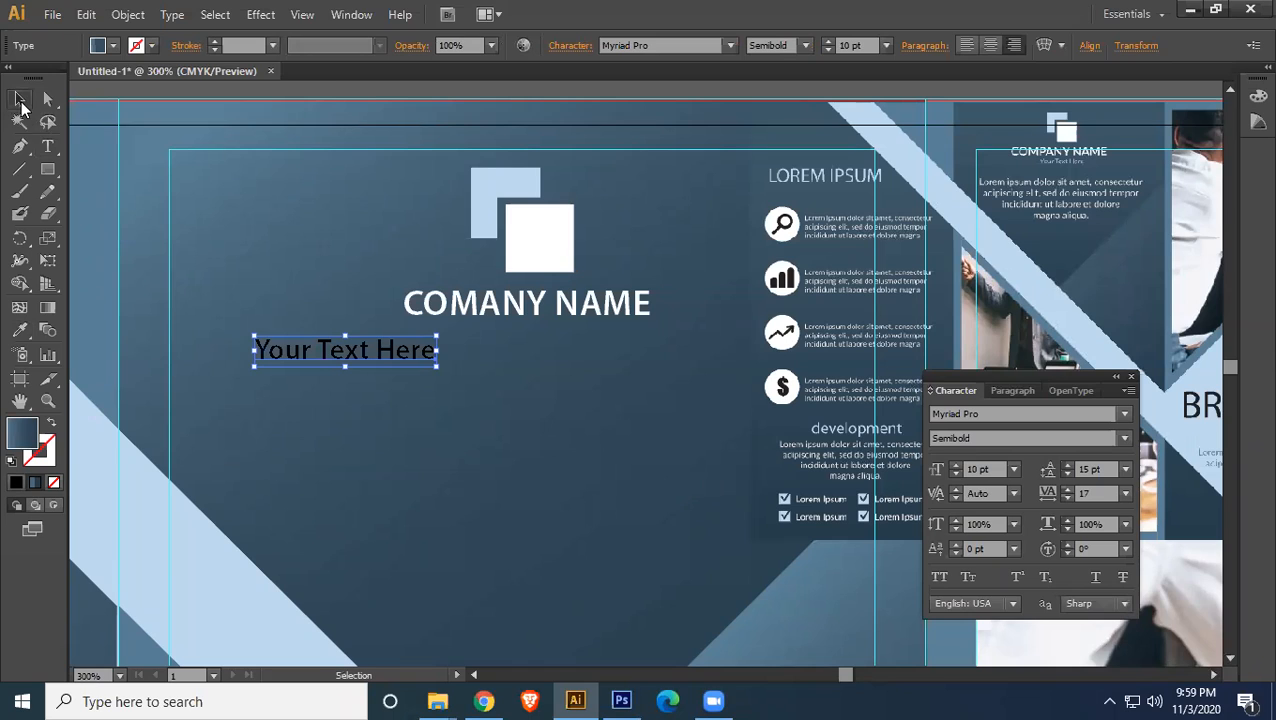
{"action": "left_click", "coordinate": [116, 45]}
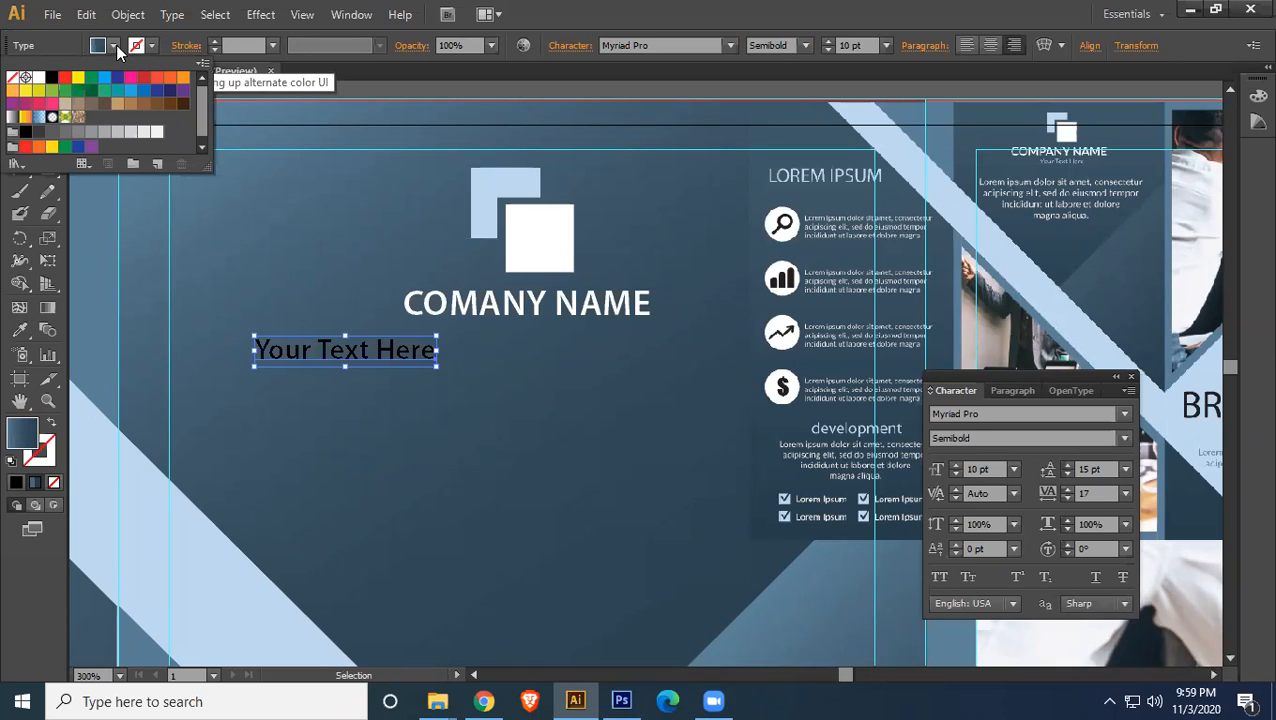
{"action": "left_click", "coordinate": [93, 95]}
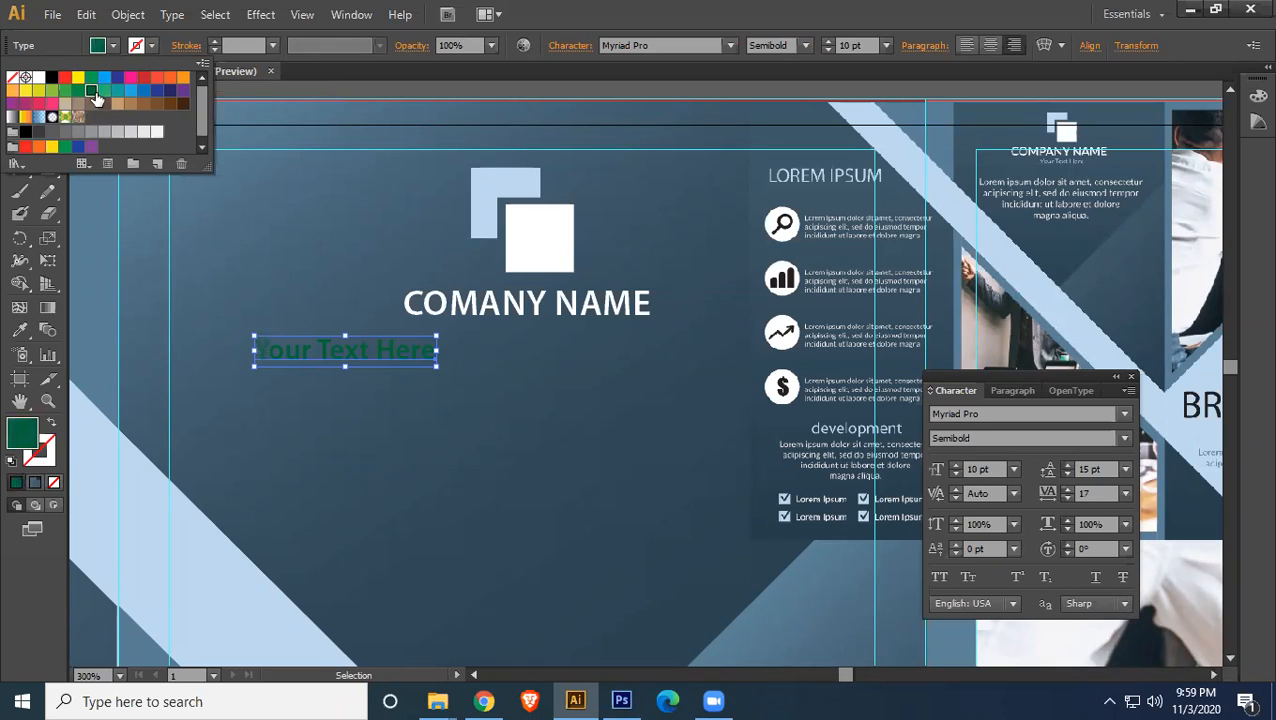
{"action": "left_click", "coordinate": [38, 133]}
{"action": "left_click", "coordinate": [38, 79]}
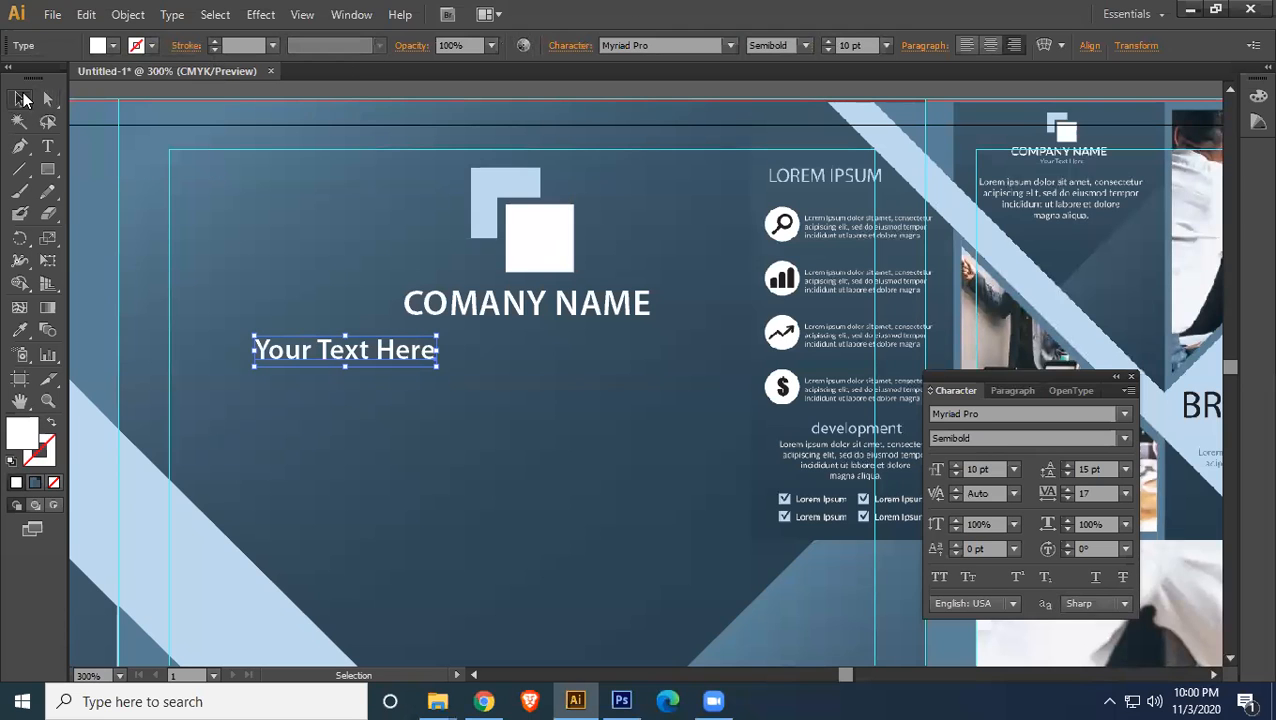
- Set the tagline's font style to Light and centre it directly beneath the company name
{"action": "left_click", "coordinate": [1124, 438]}
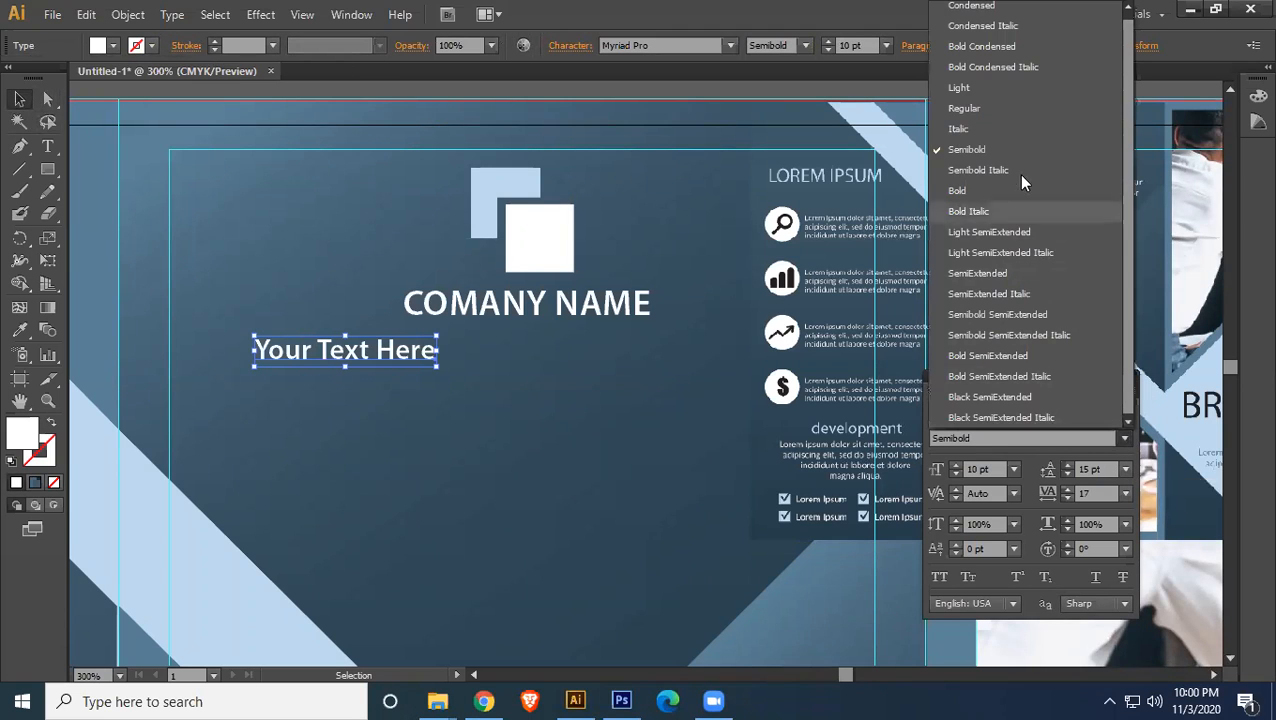
{"action": "left_click", "coordinate": [969, 90]}
{"action": "left_click_drag", "start_coordinate": [395, 345], "coordinate": [565, 336]}
{"action": "left_click", "coordinate": [573, 445]}
{"action": "left_click", "coordinate": [557, 404]}
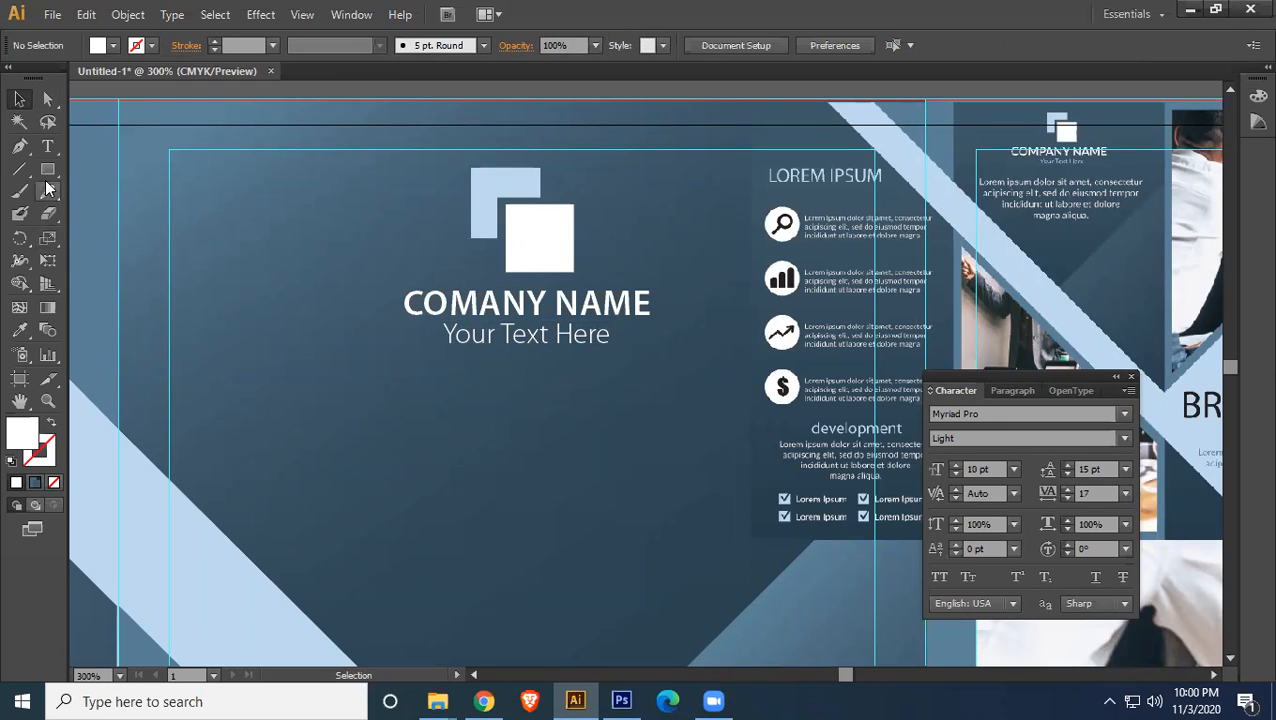
- Draw a wide text area below the tagline and paste into it the Lorem Ipsum paragraph copied from the other window
{"action": "left_click", "coordinate": [47, 146]}
{"action": "left_click_drag", "start_coordinate": [251, 367], "coordinate": [771, 560]}
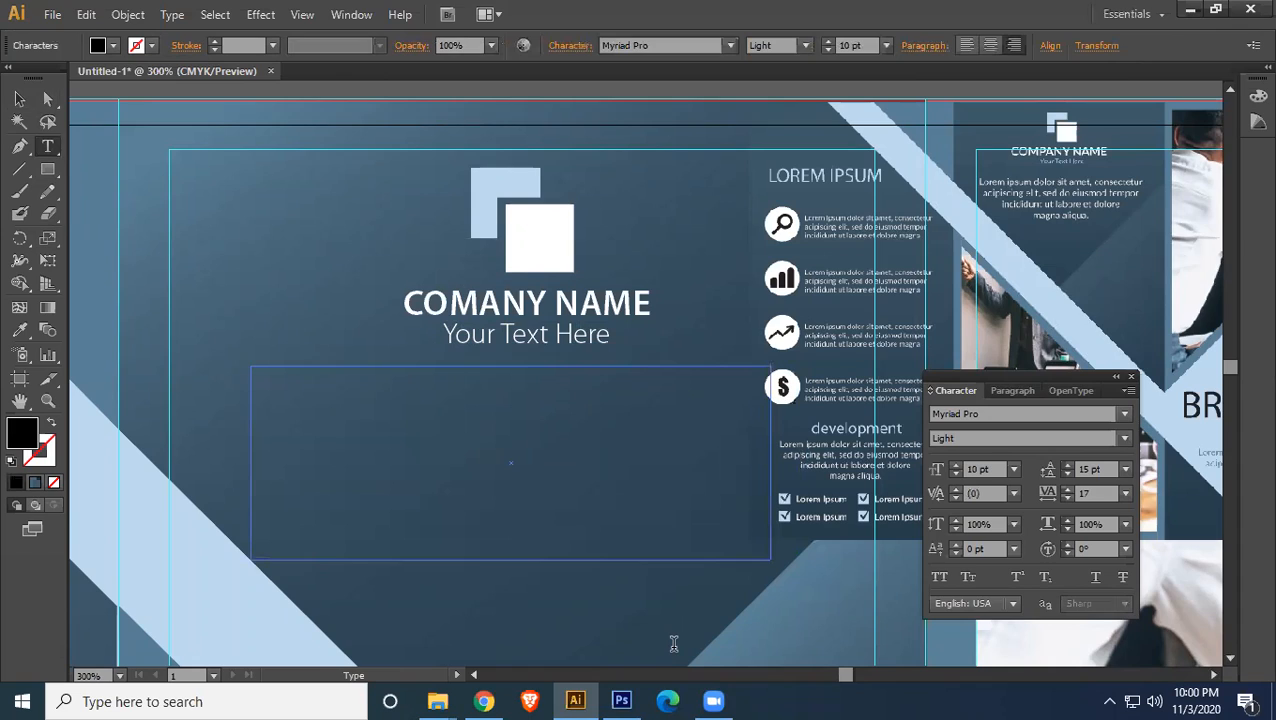
{"action": "key", "text": "alt+Tab"}
{"action": "left_click_drag", "start_coordinate": [209, 312], "coordinate": [614, 370]}
{"action": "key", "text": "ctrl+v"}
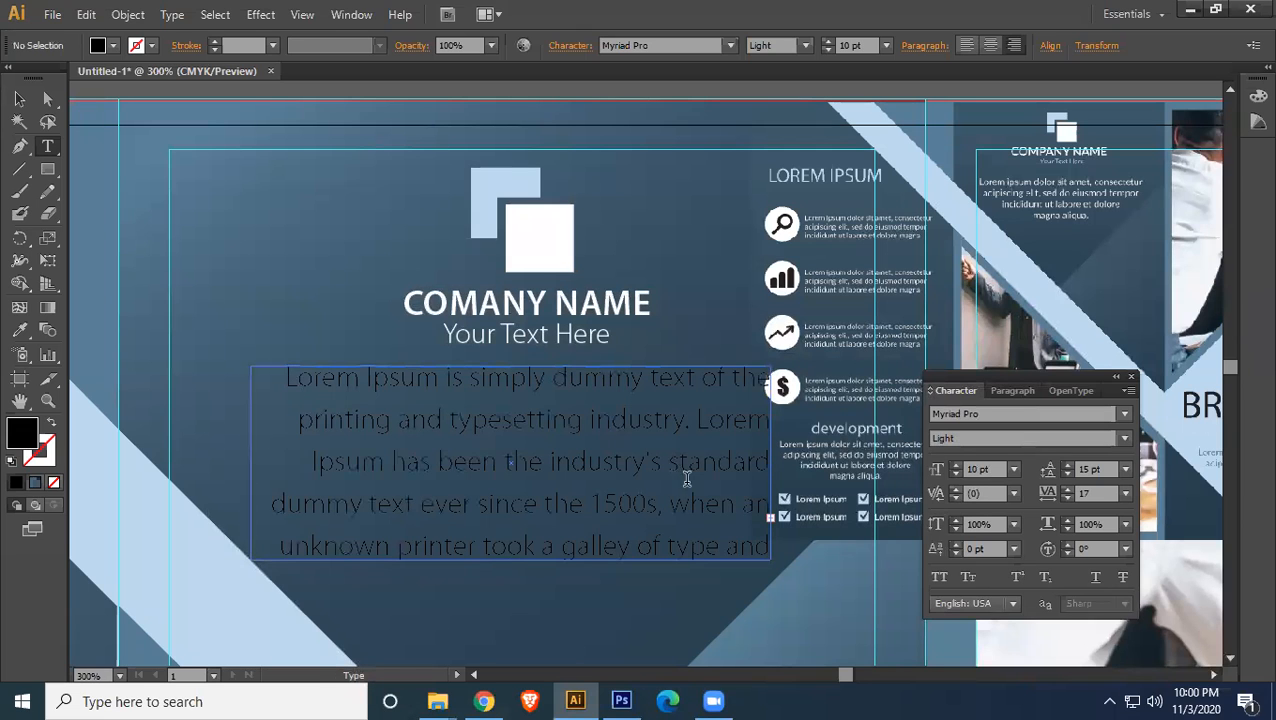
- Centre-align the whole Lorem Ipsum paragraph and fill its text with white
{"action": "key", "text": "ctrl+a"}
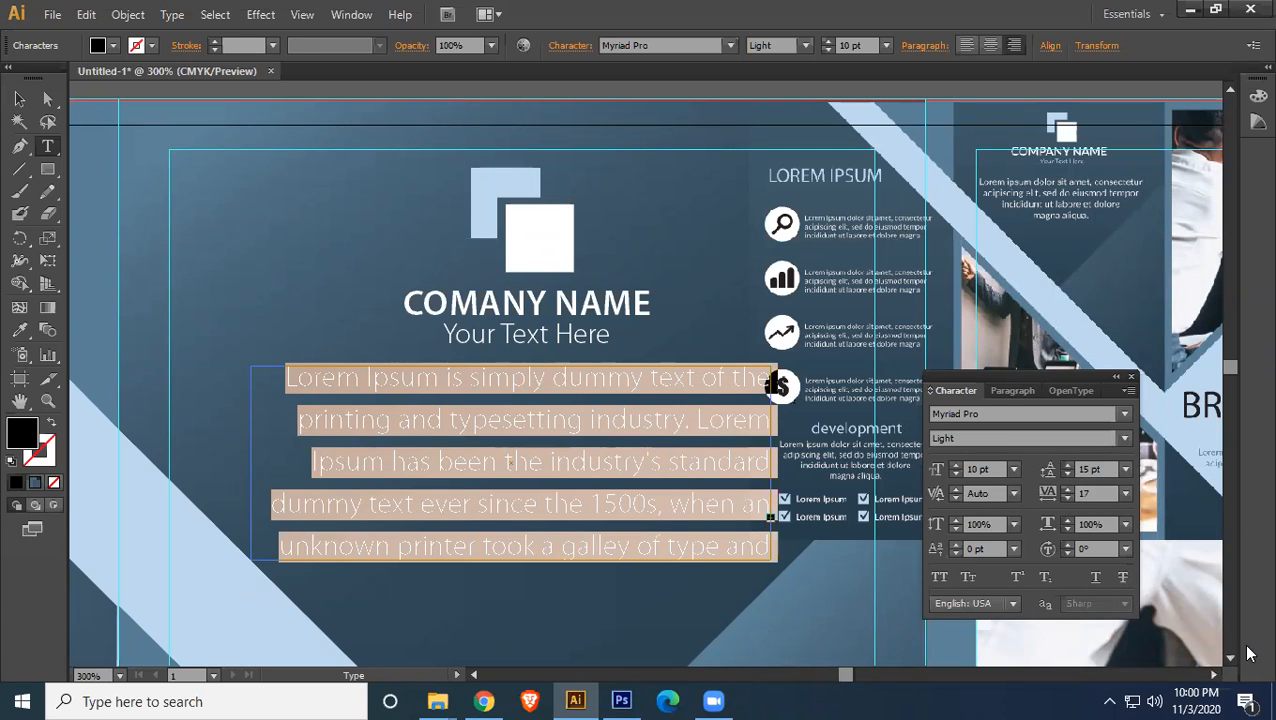
{"action": "left_click", "coordinate": [1013, 391]}
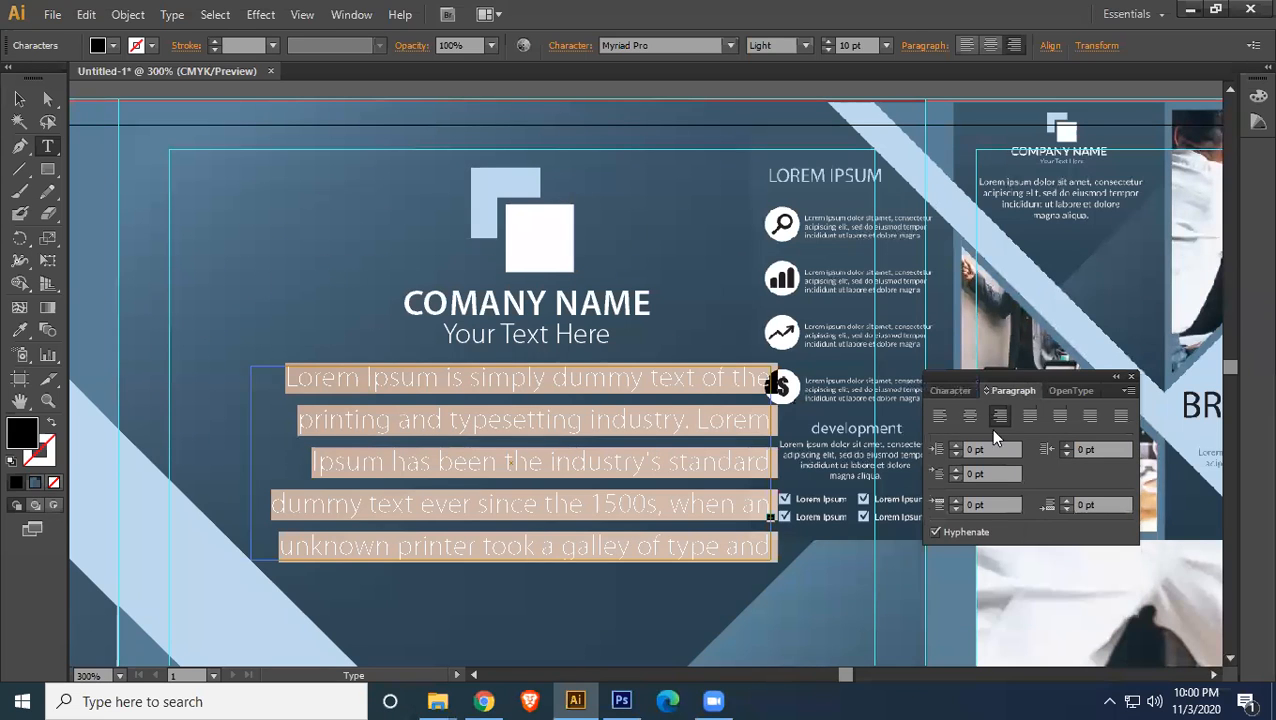
{"action": "key", "text": "ctrl+shift+c"}
{"action": "left_click", "coordinate": [951, 391]}
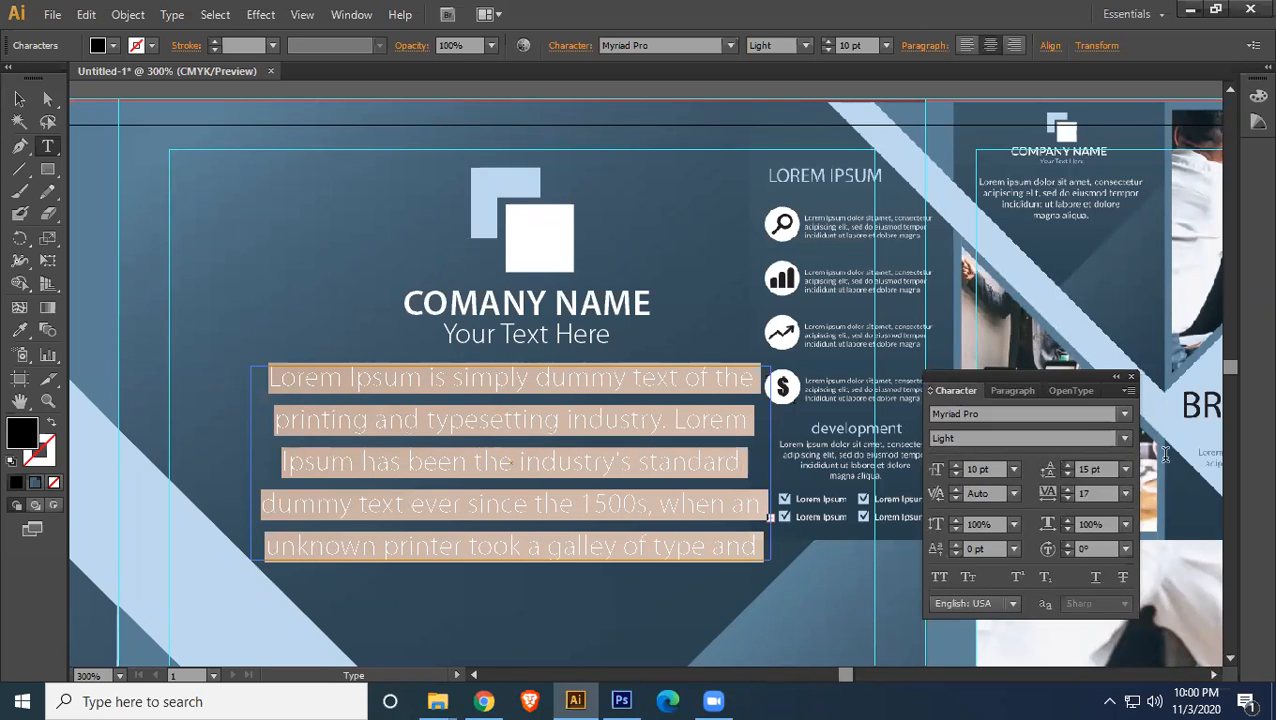
{"action": "left_click", "coordinate": [114, 46]}
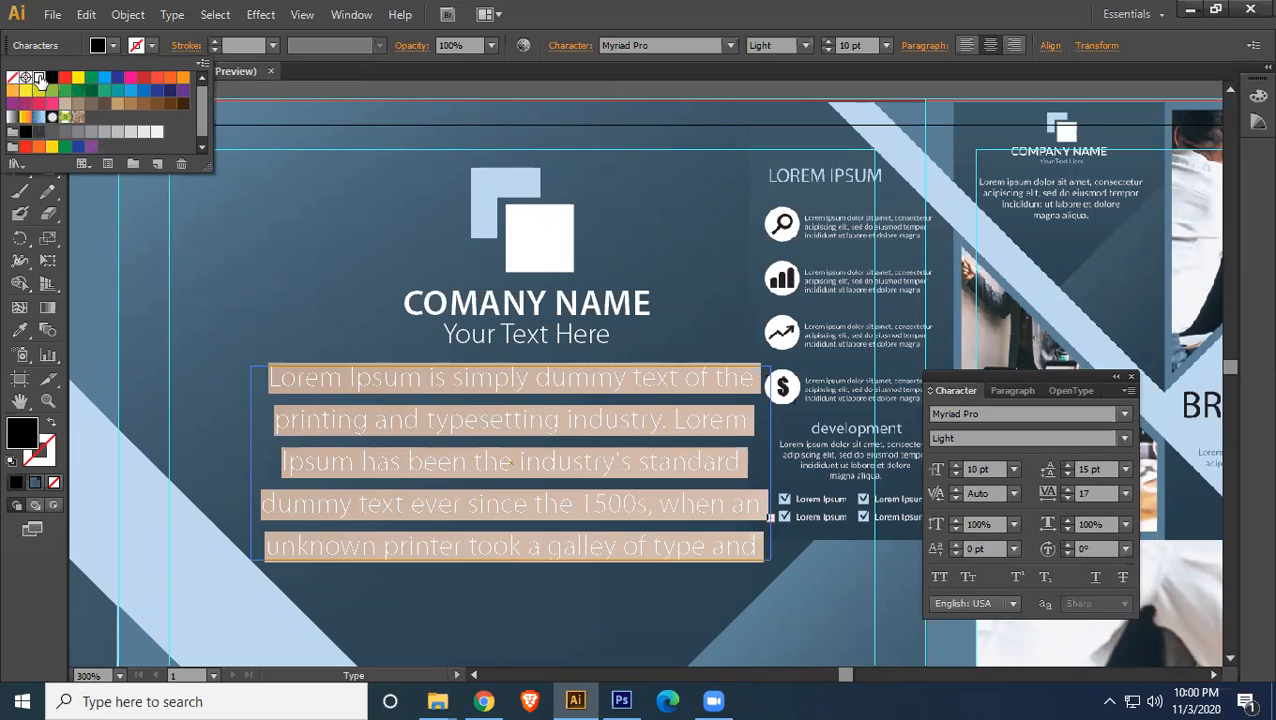
{"action": "left_click", "coordinate": [39, 77]}
{"action": "left_click", "coordinate": [342, 78]}
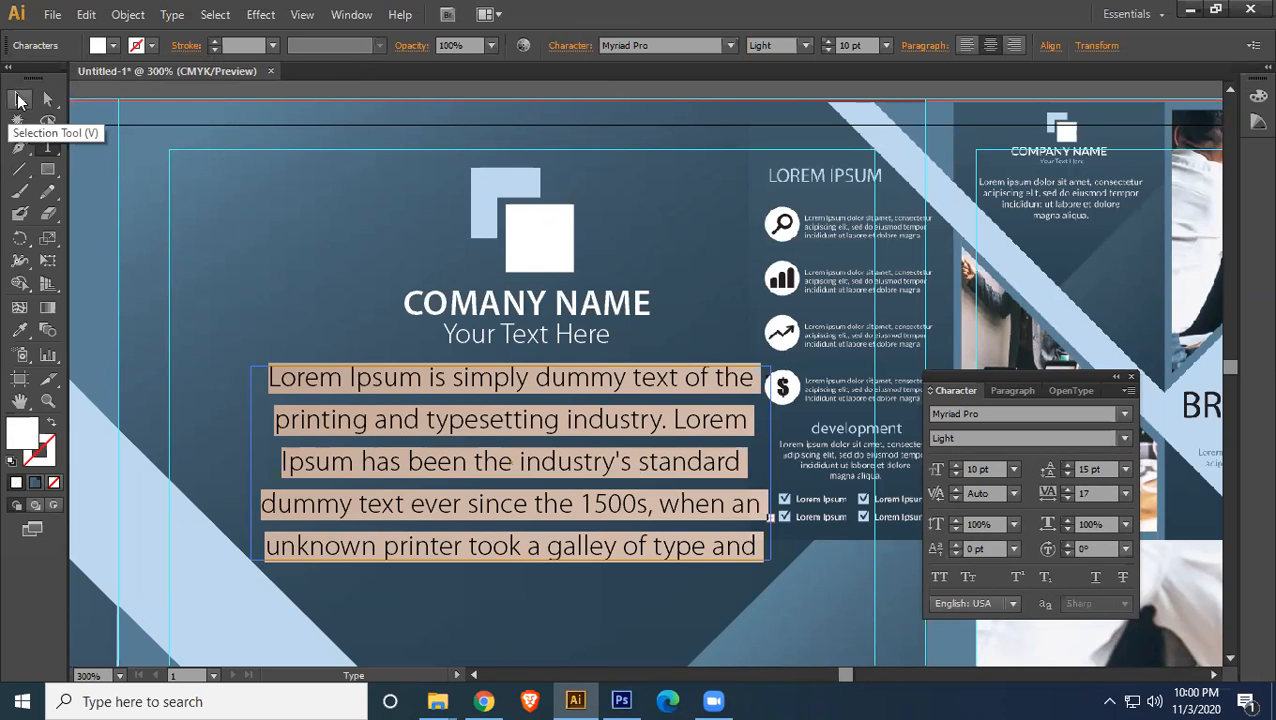
- Delete "unknown printer took a galley of type and", "scrambled it to make a" and "dummy t" from the paragraph
{"action": "left_click", "coordinate": [625, 541]}
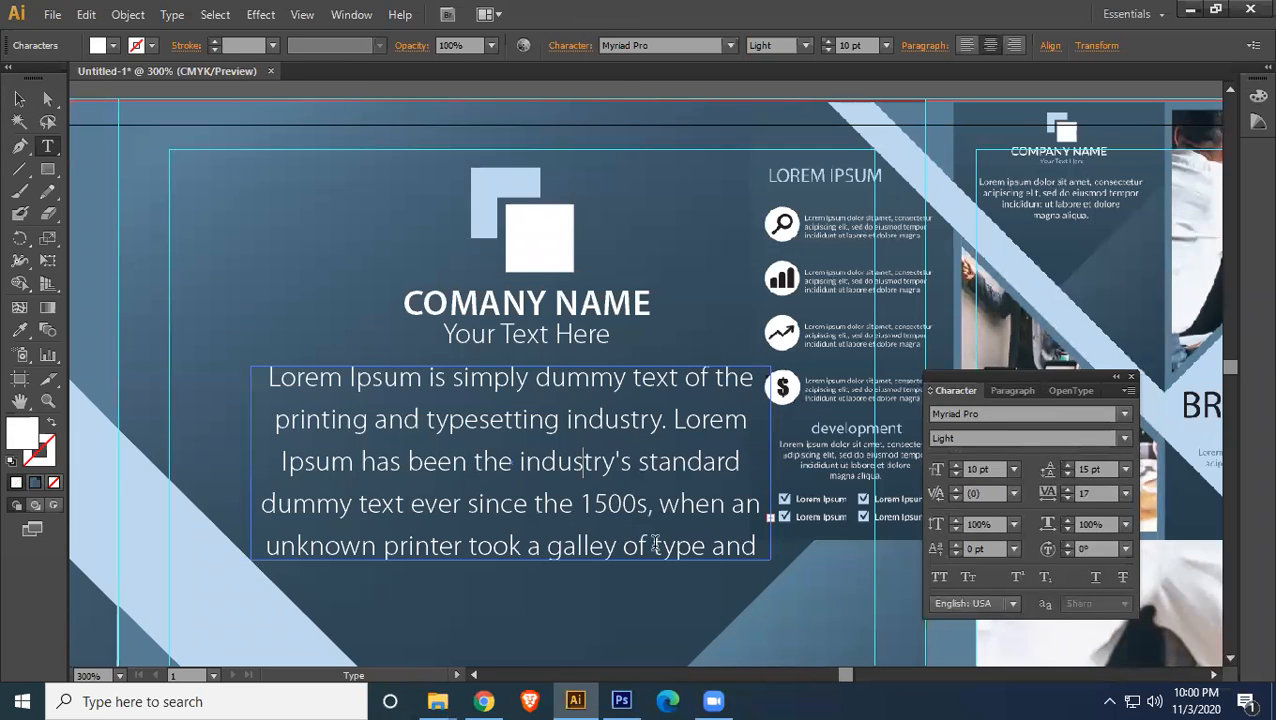
{"action": "left_click_drag", "start_coordinate": [758, 549], "coordinate": [271, 557]}
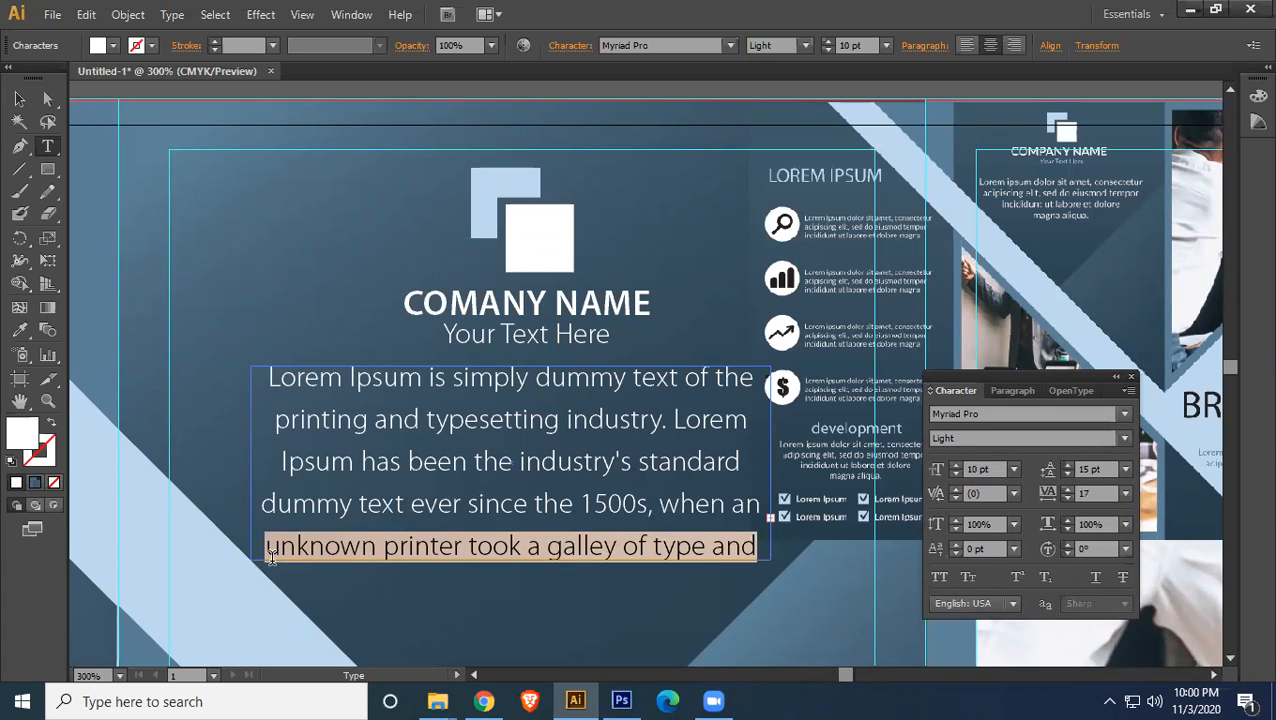
{"action": "key", "text": "BackSpace"}
{"action": "left_click_drag", "start_coordinate": [522, 550], "coordinate": [233, 535]}
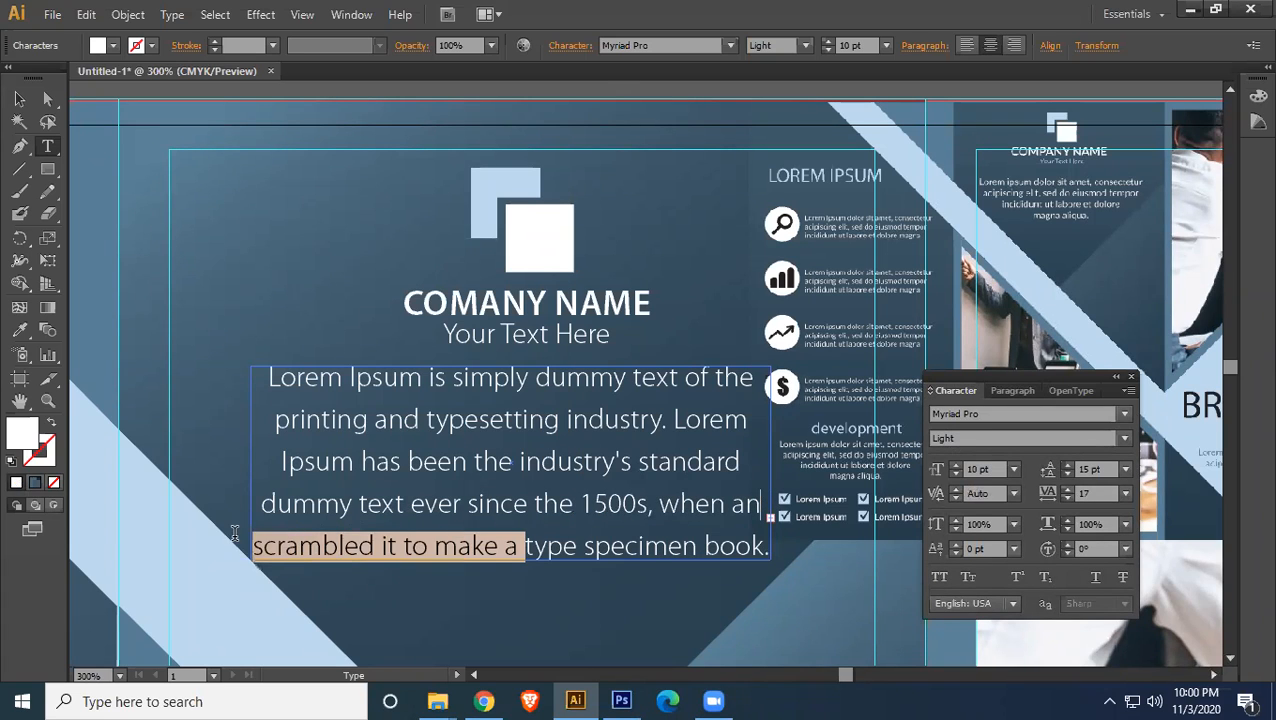
{"action": "key", "text": "BackSpace"}
{"action": "left_click_drag", "start_coordinate": [364, 503], "coordinate": [251, 500]}
{"action": "key", "text": "BackSpace"}
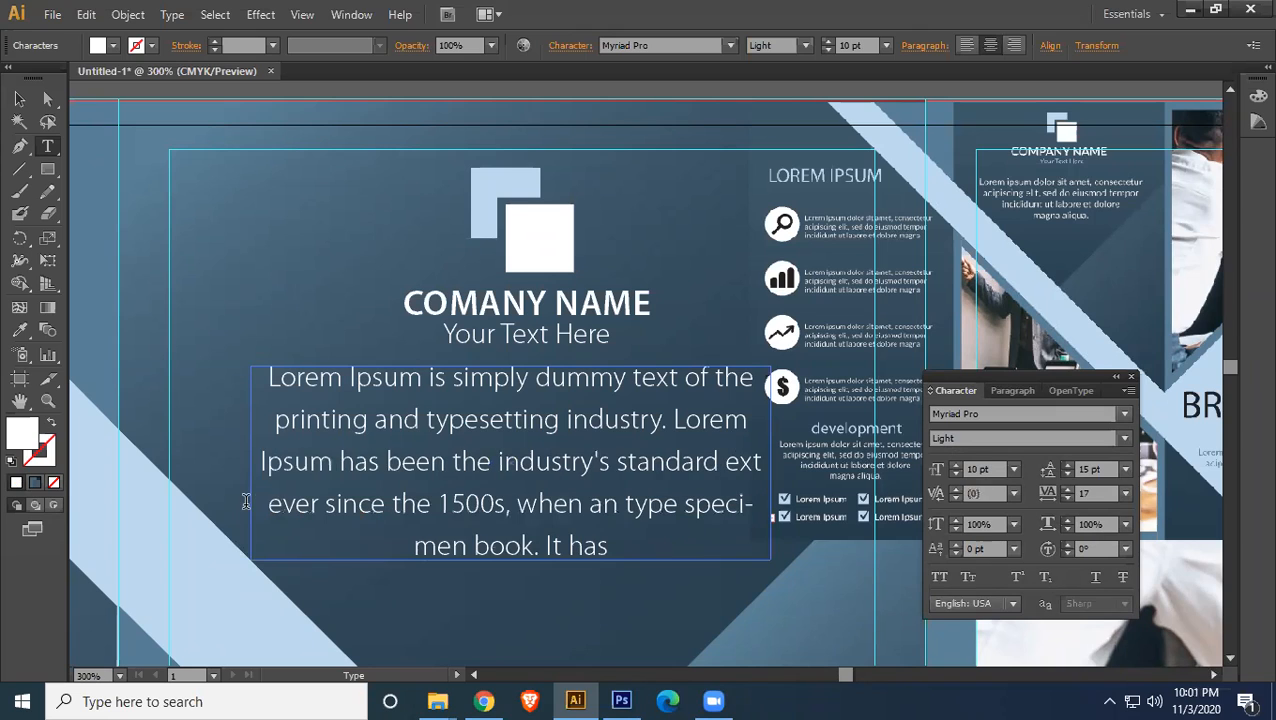
- Delete "Ipsum ha", "been the" and "industry's" from the paragraph and shorten its text frame from below
{"action": "left_click_drag", "start_coordinate": [367, 460], "coordinate": [259, 460]}
{"action": "key", "text": "BackSpace"}
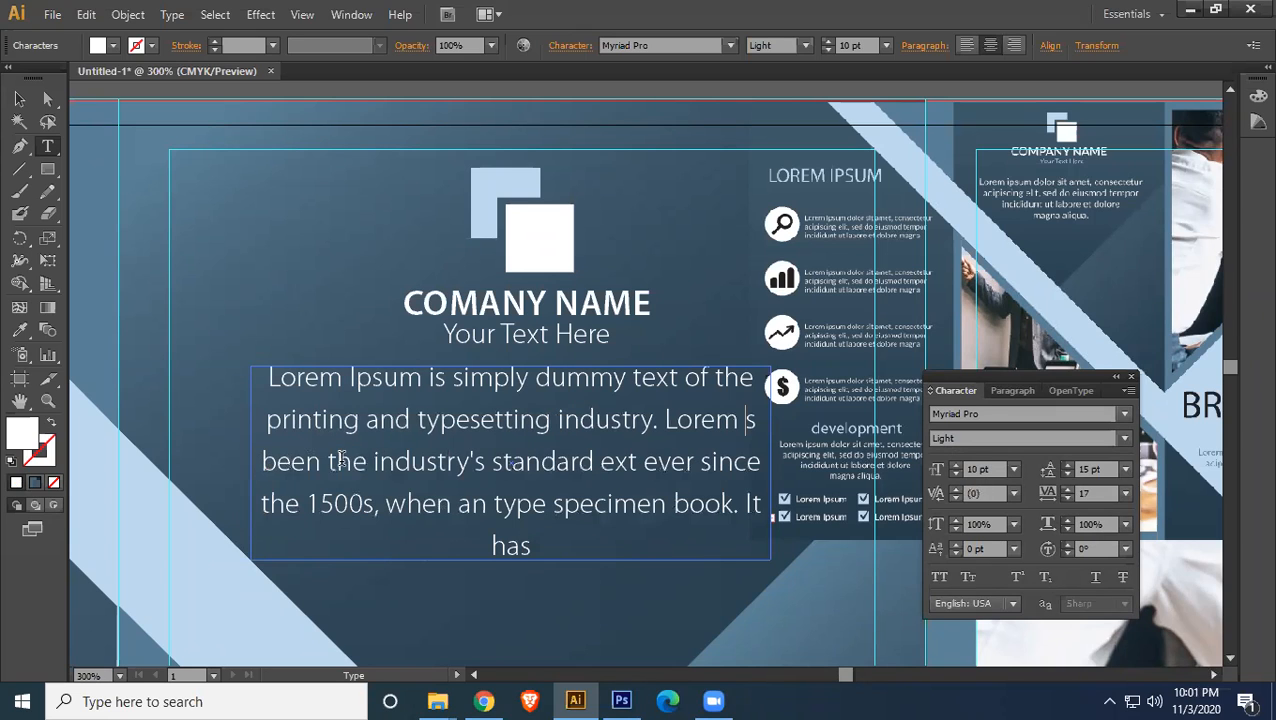
{"action": "left_click_drag", "start_coordinate": [361, 463], "coordinate": [211, 458]}
{"action": "key", "text": "BackSpace"}
{"action": "left_click_drag", "start_coordinate": [376, 463], "coordinate": [219, 465]}
{"action": "key", "text": "BackSpace"}
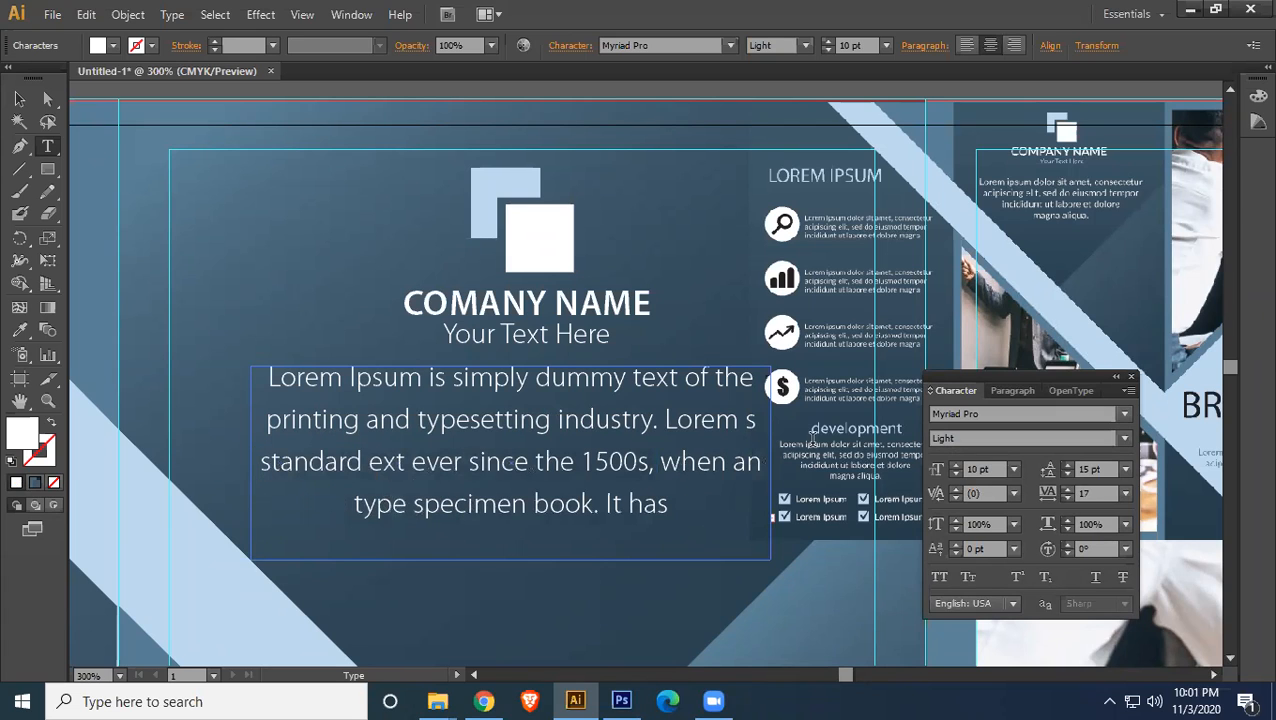
{"action": "key", "text": "Escape"}
{"action": "left_click_drag", "start_coordinate": [510, 562], "coordinate": [510, 536]}
- Set the font size of the whole paragraph to 9 pt
{"action": "double_click", "coordinate": [538, 427]}
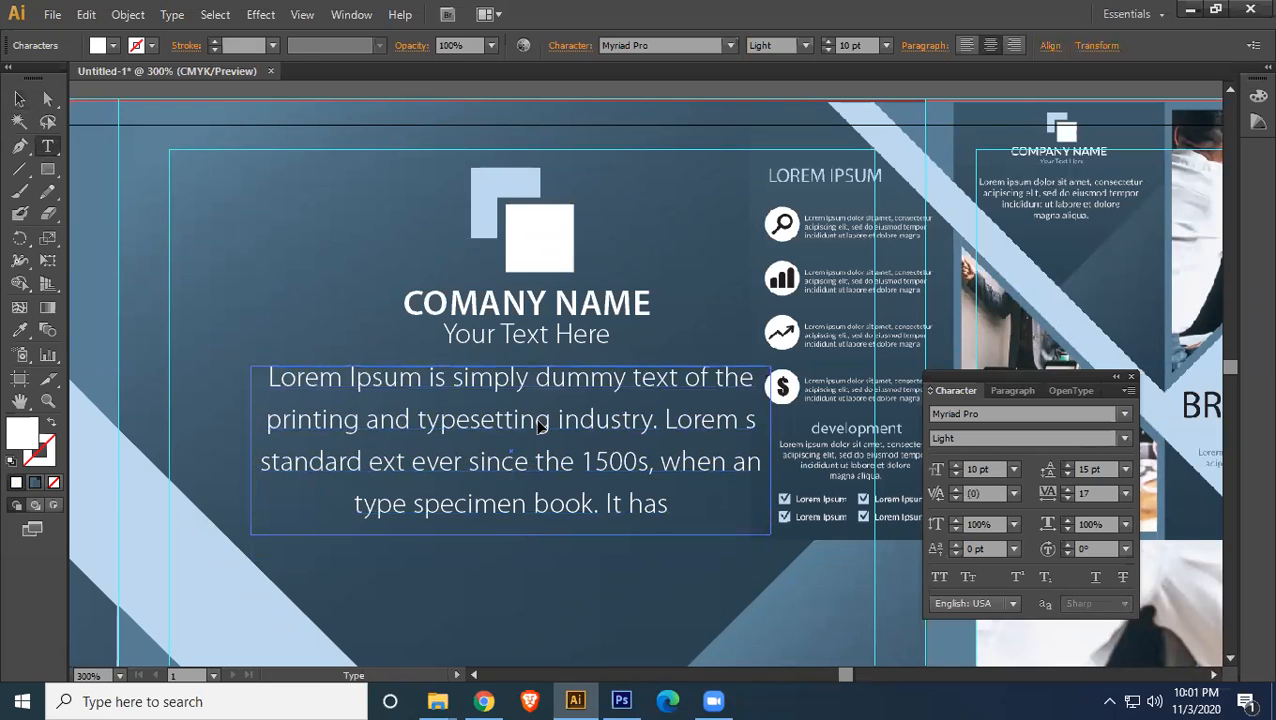
{"action": "key", "text": "ctrl+a"}
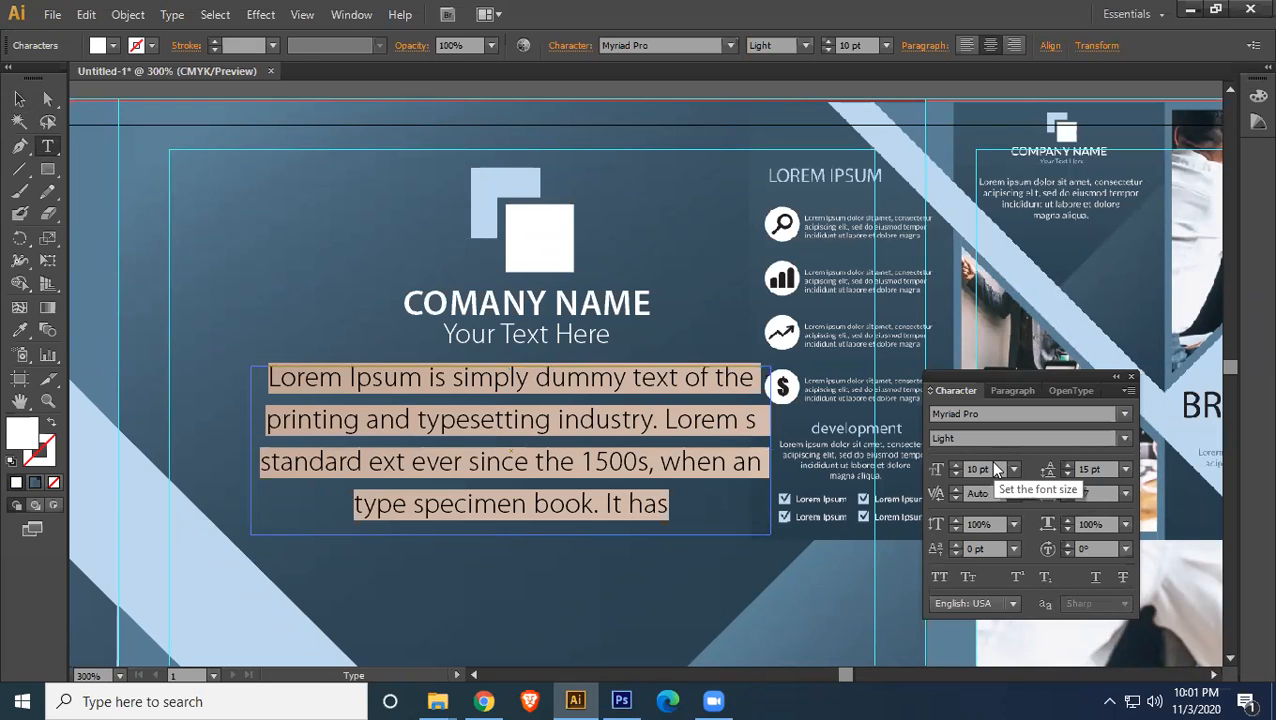
{"action": "scroll", "coordinate": [995, 468], "scroll_direction": "down", "scroll_amount": 1}
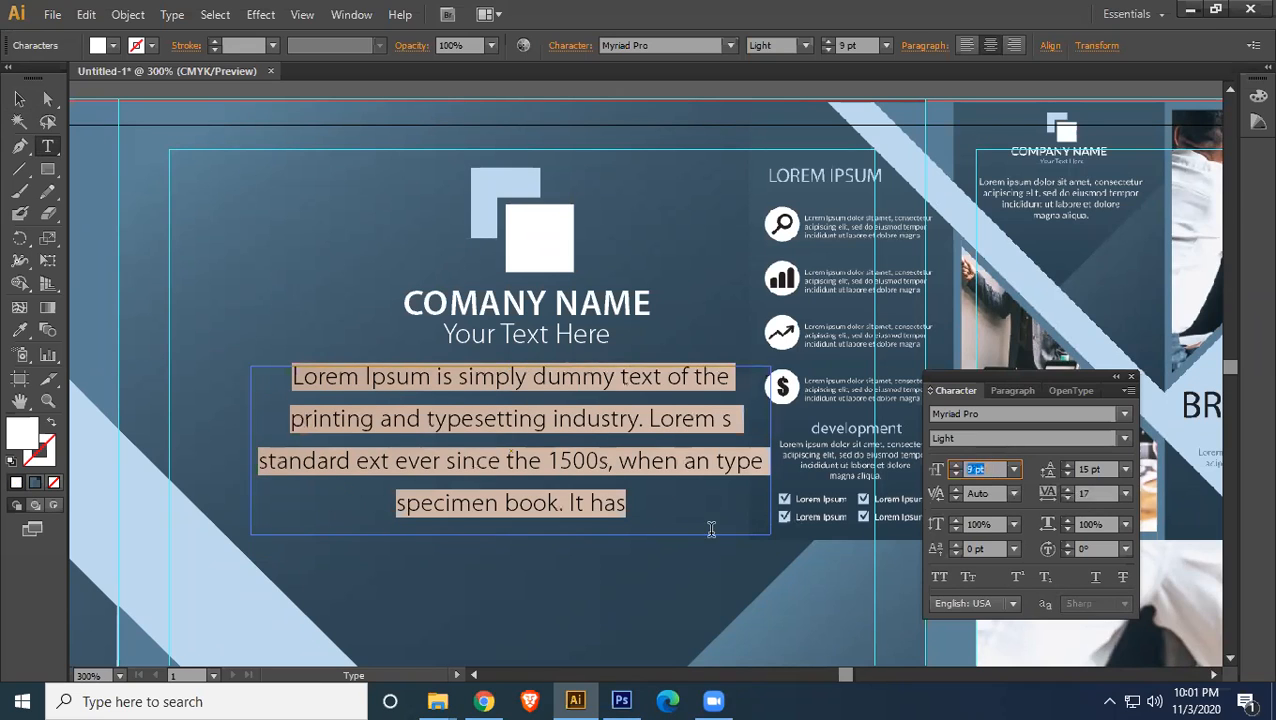
- Delete "standard", "ever", "since the", "1500s," and "printing" from the paragraph and shorten its text frame again
{"action": "left_click_drag", "start_coordinate": [358, 459], "coordinate": [254, 460]}
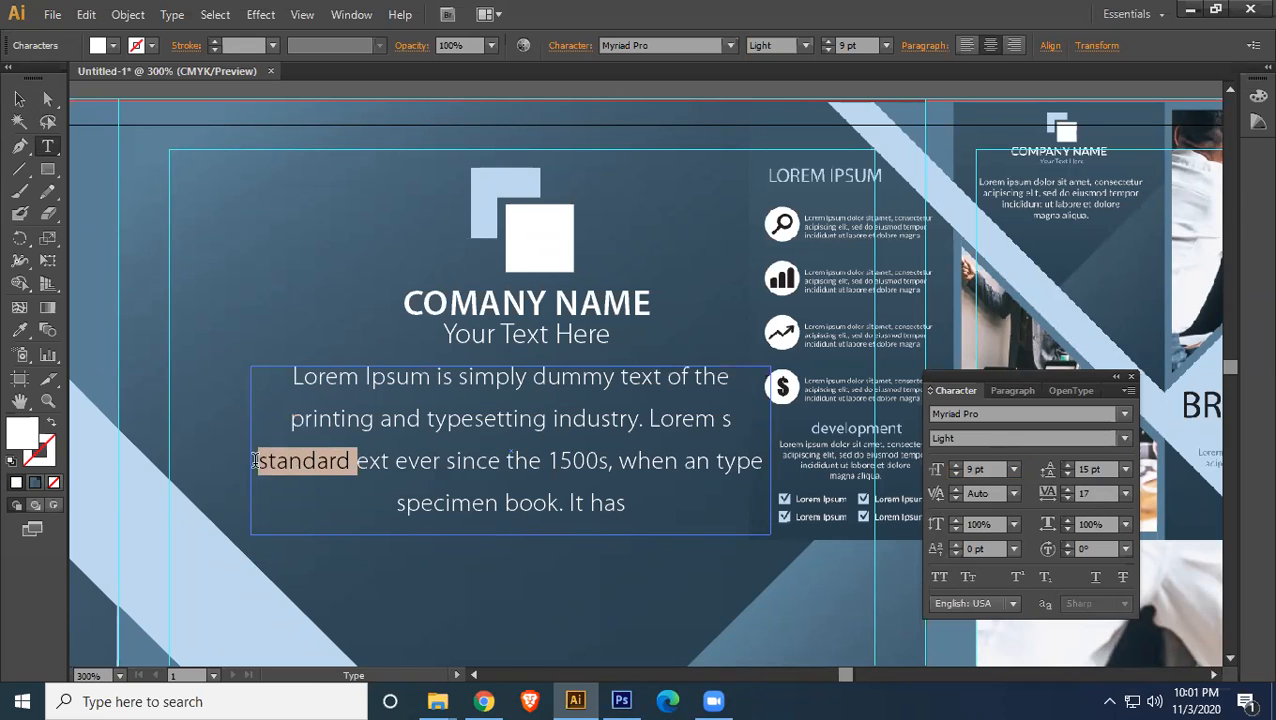
{"action": "key", "text": "BackSpace"}
{"action": "double_click", "coordinate": [260, 460]}
{"action": "key", "text": "BackSpace"}
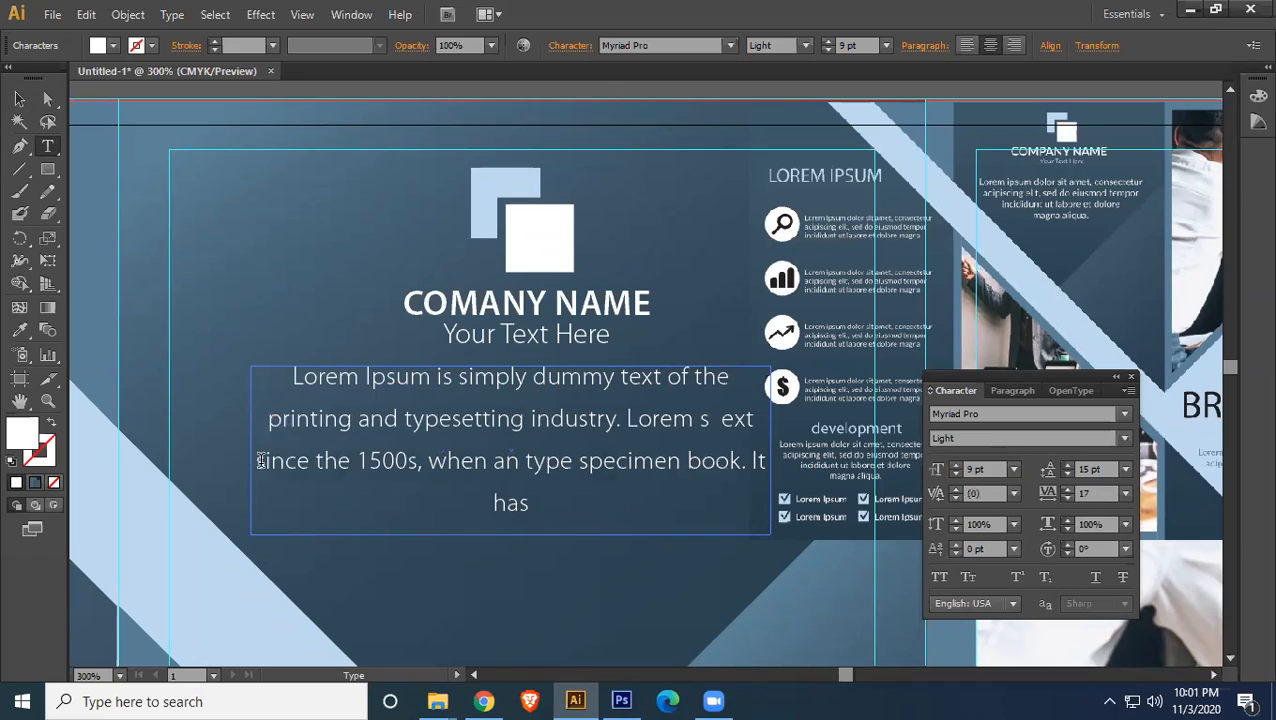
{"action": "left_click_drag", "start_coordinate": [357, 458], "coordinate": [225, 457]}
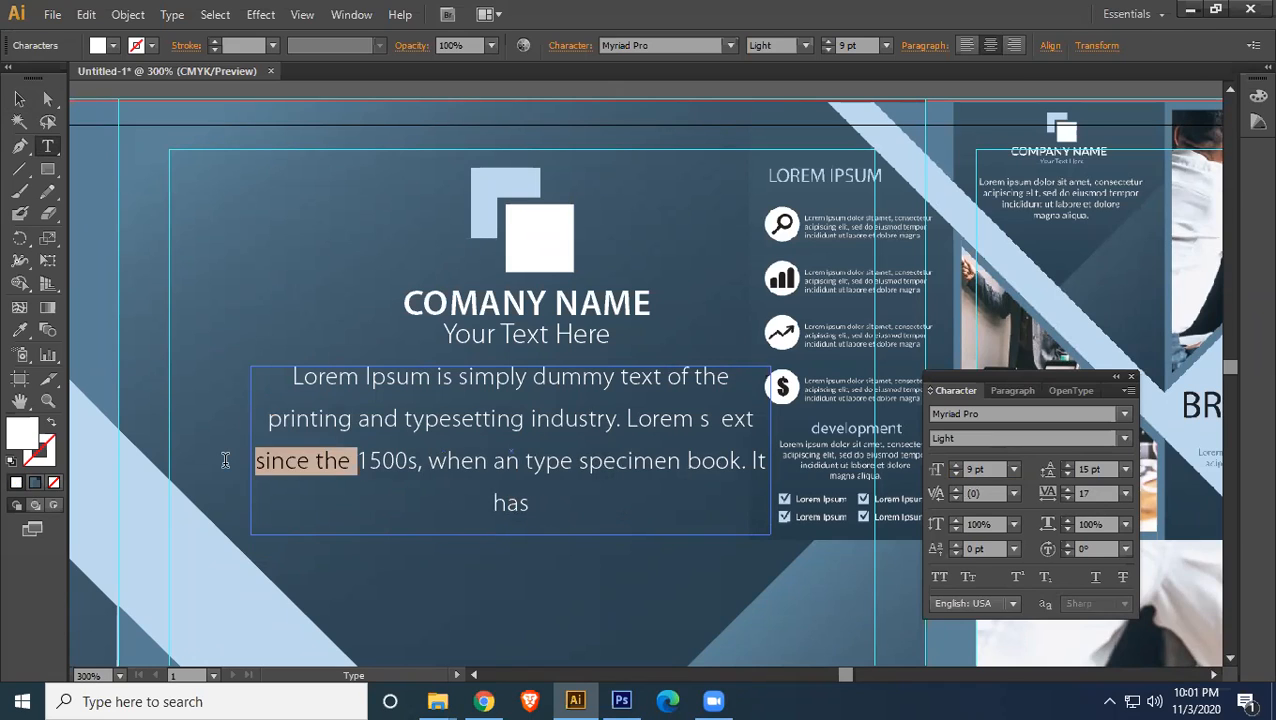
{"action": "key", "text": "BackSpace"}
{"action": "left_click_drag", "start_coordinate": [362, 460], "coordinate": [264, 460]}
{"action": "key", "text": "BackSpace"}
{"action": "left_click_drag", "start_coordinate": [356, 418], "coordinate": [221, 419]}
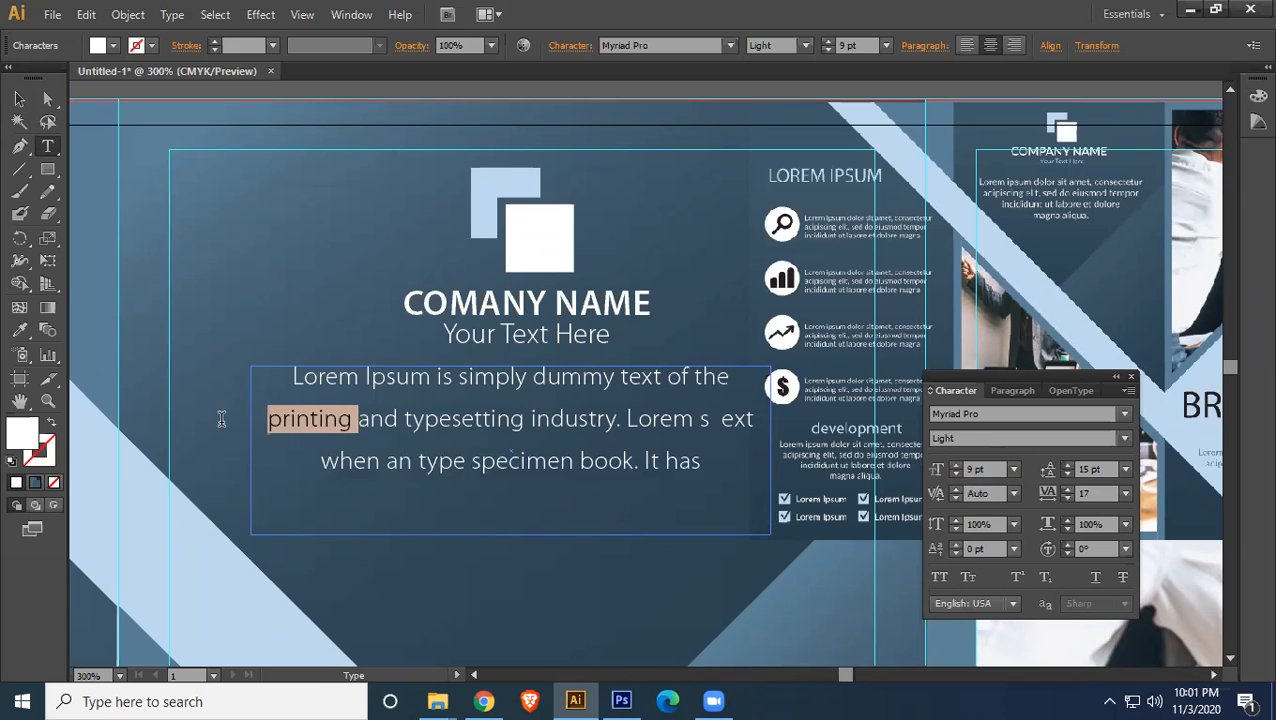
{"action": "key", "text": "BackSpace"}
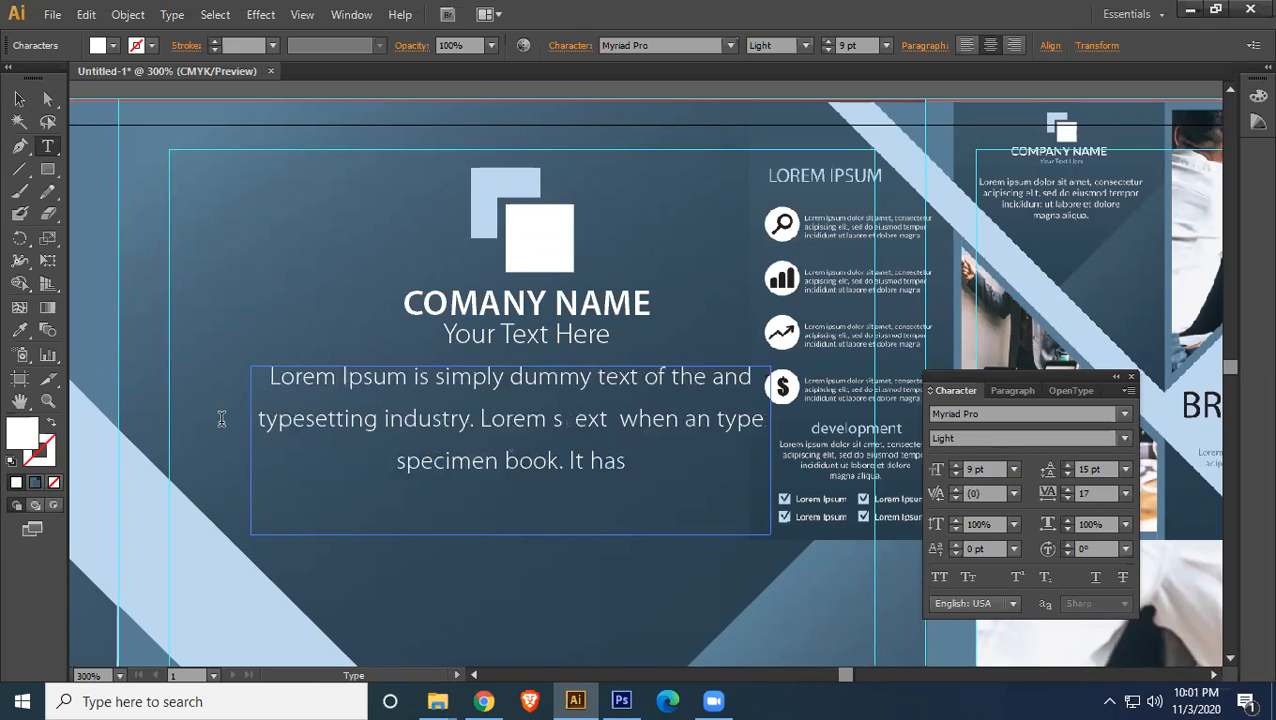
{"action": "left_click", "coordinate": [20, 100]}
{"action": "mouse_move", "coordinate": [511, 534]}
{"action": "left_mouse_down"}
{"action": "mouse_move", "coordinate": [511, 482]}
{"action": "mouse_move", "coordinate": [510, 509]}
{"action": "left_mouse_up"}
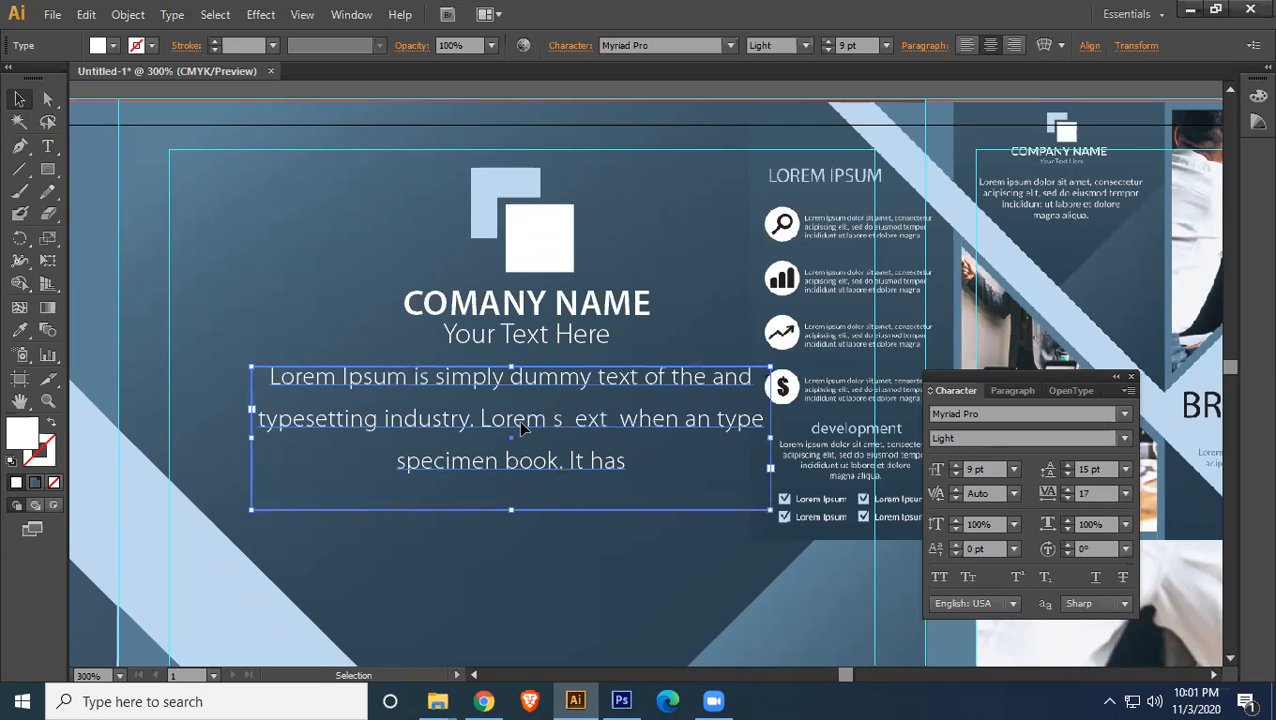
- Copy the passage "Lorem s ext when an type specimen book. It has" and paste it at the paragraph's end
{"action": "double_click", "coordinate": [522, 425]}
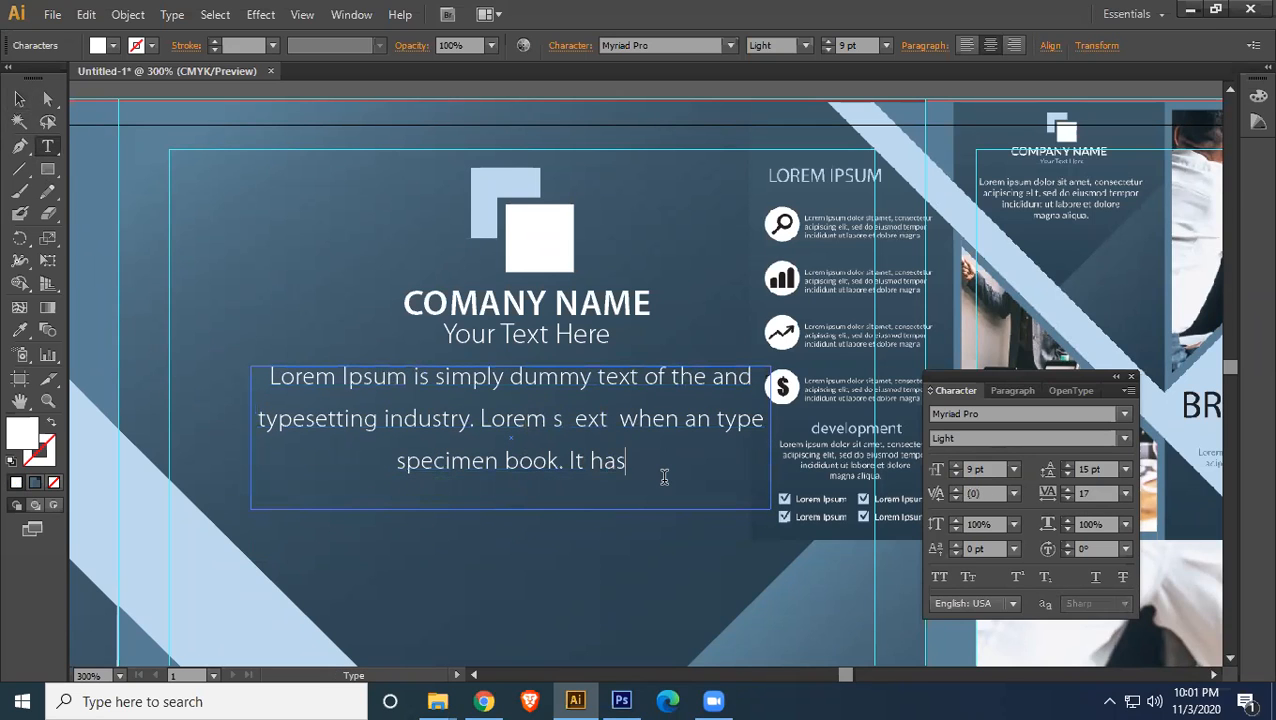
{"action": "left_click_drag", "start_coordinate": [630, 462], "coordinate": [484, 420]}
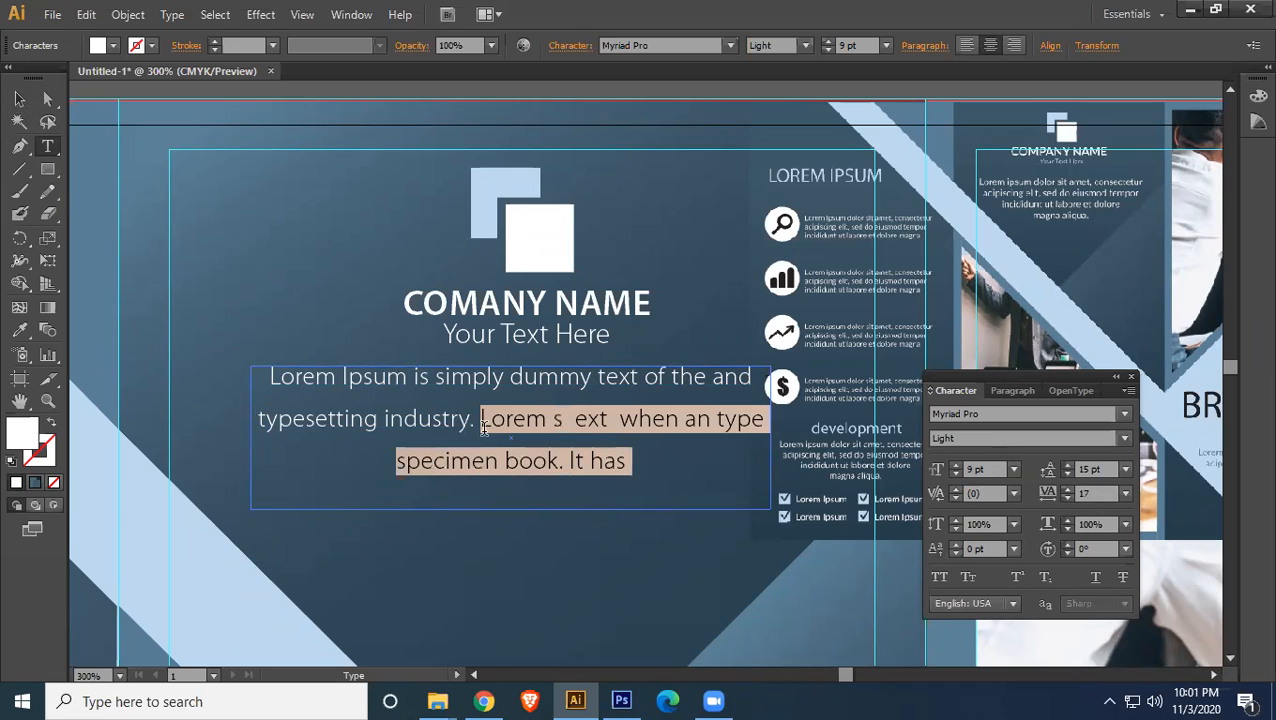
{"action": "left_click", "coordinate": [632, 460]}
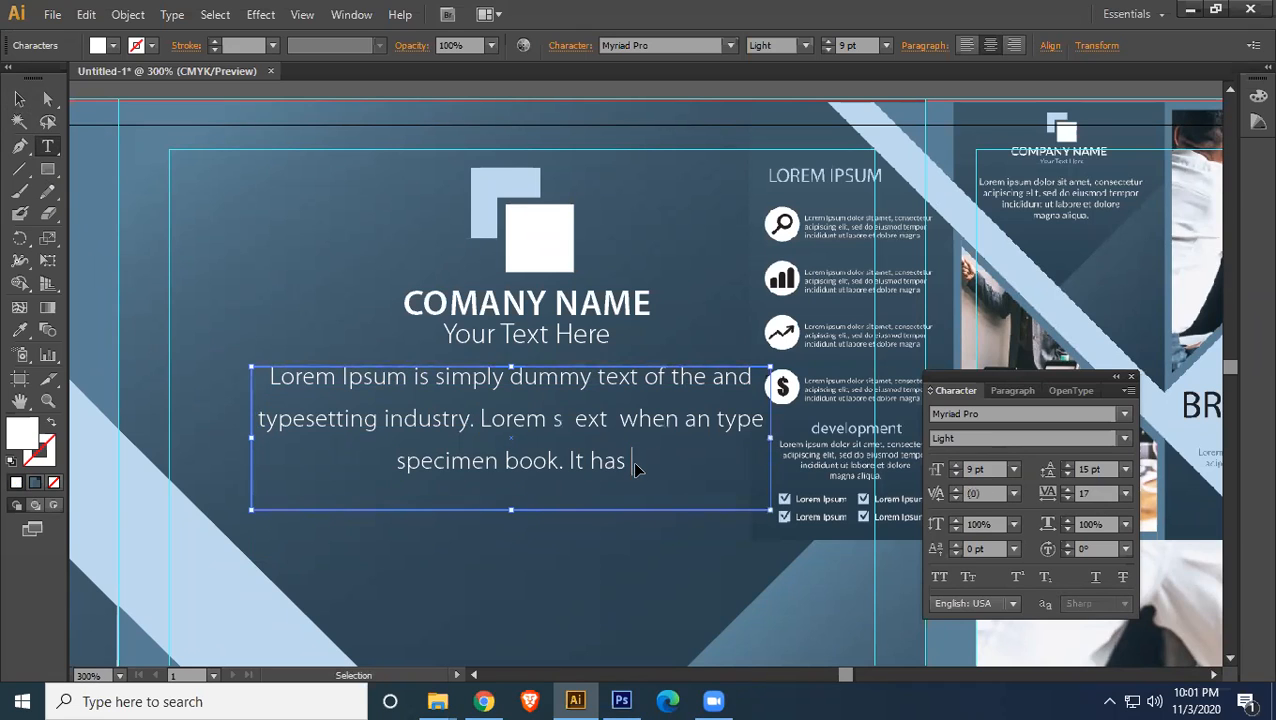
{"action": "key", "text": "ctrl+v"}
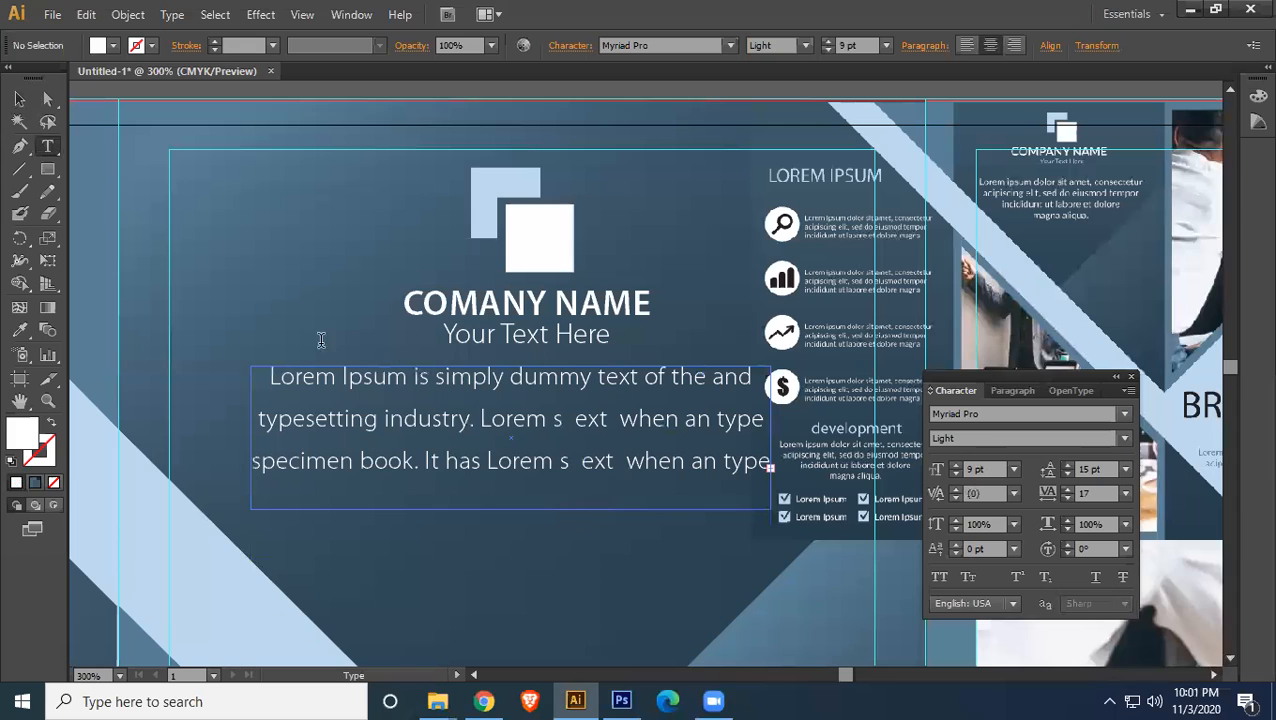
- Set the leading of the whole paragraph to 11 pt
{"action": "double_click", "coordinate": [487, 414]}
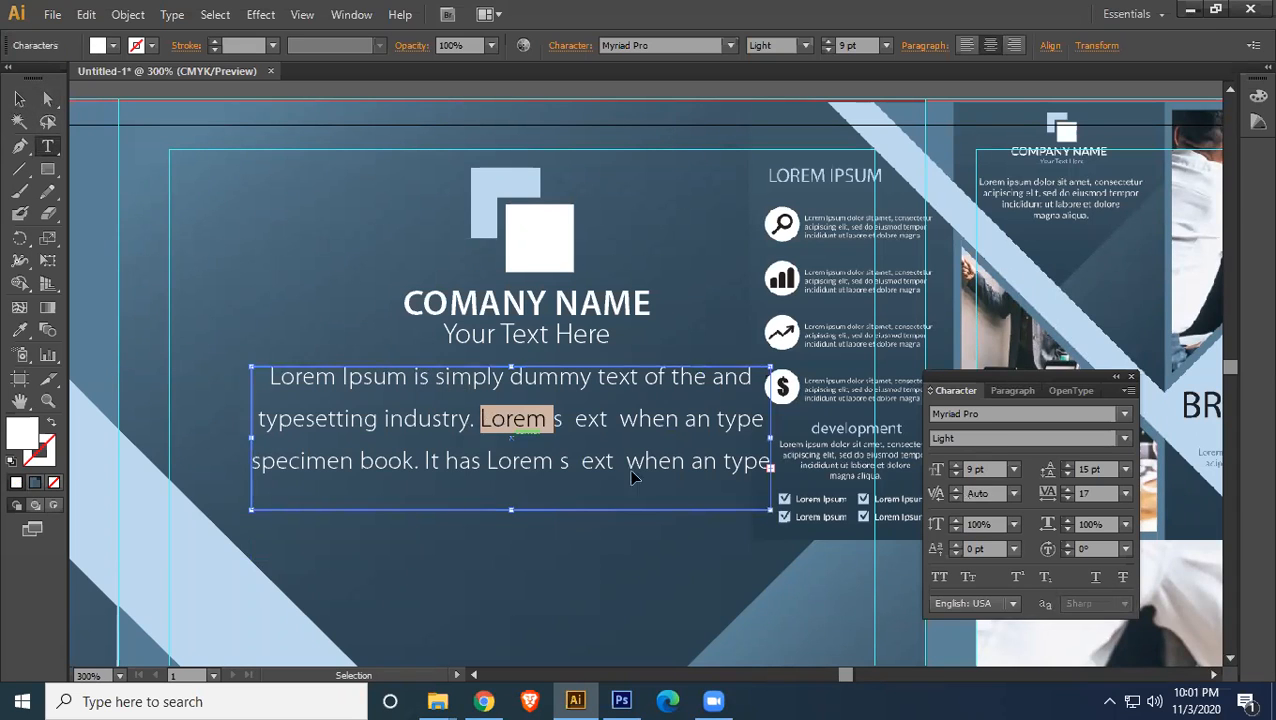
{"action": "key", "text": "ctrl+a"}
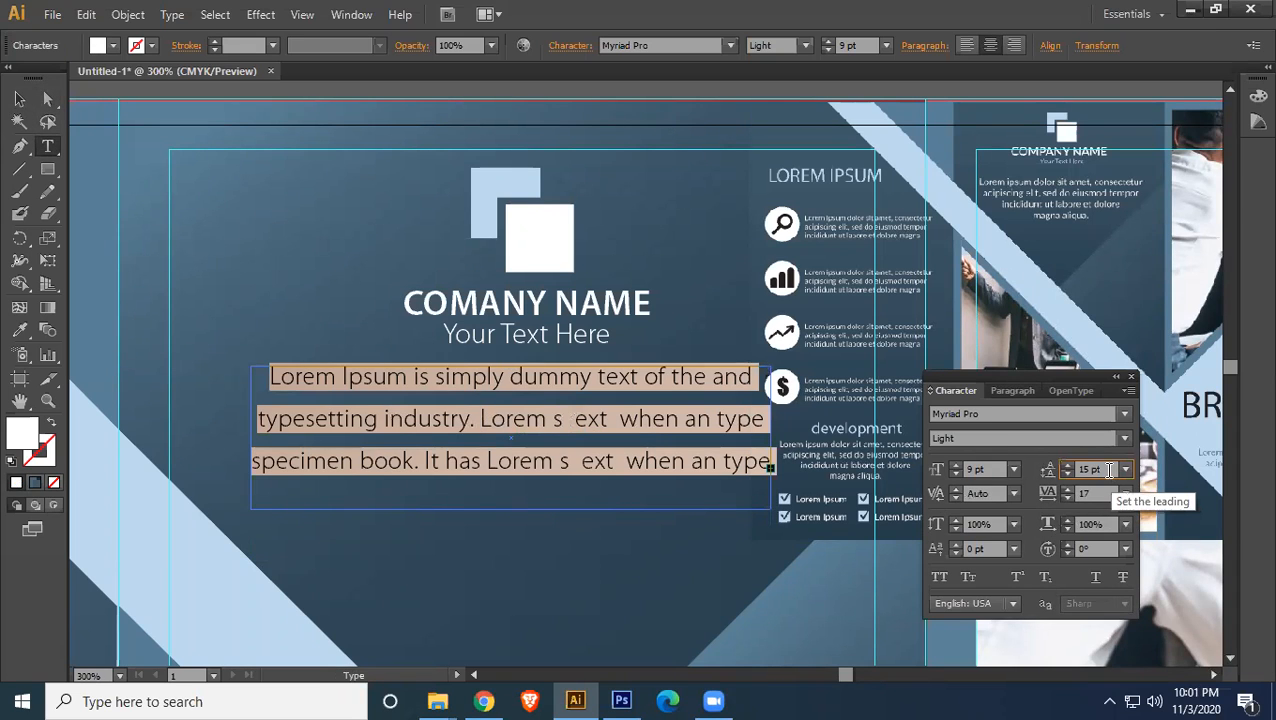
{"action": "scroll", "coordinate": [1105, 469], "scroll_direction": "down", "scroll_amount": 1}
{"action": "scroll", "coordinate": [1105, 469], "scroll_direction": "down", "scroll_amount": 2}
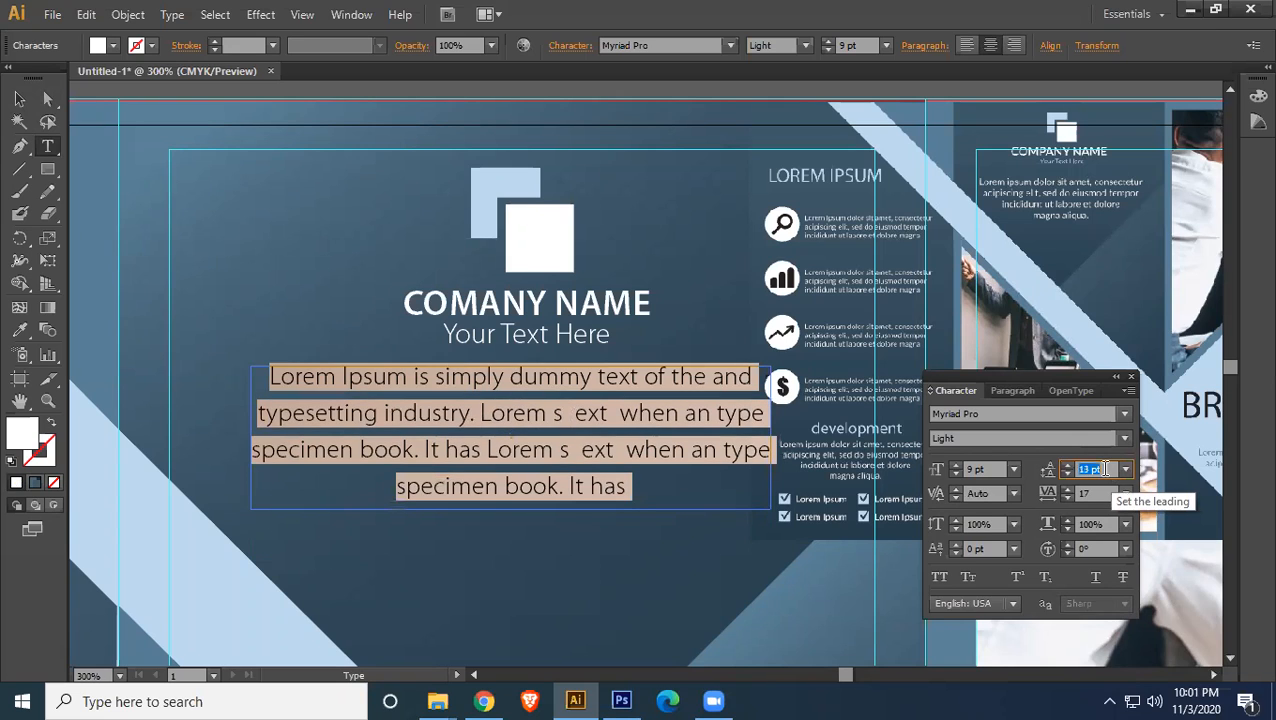
{"action": "left_click", "coordinate": [375, 437]}
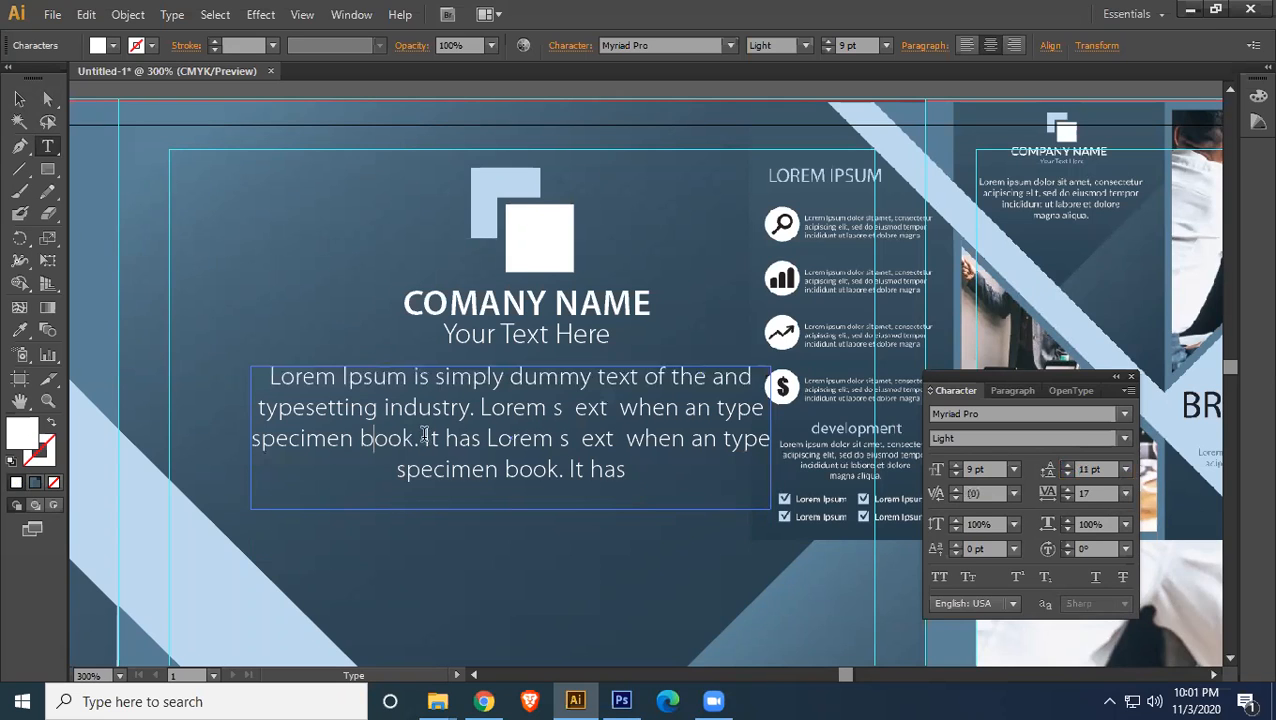
- Delete "specimen" from the start of the paragraph's third line and shorten the text frame to fit four lines
{"action": "left_click_drag", "start_coordinate": [360, 442], "coordinate": [225, 428]}
{"action": "key", "text": "BackSpace"}
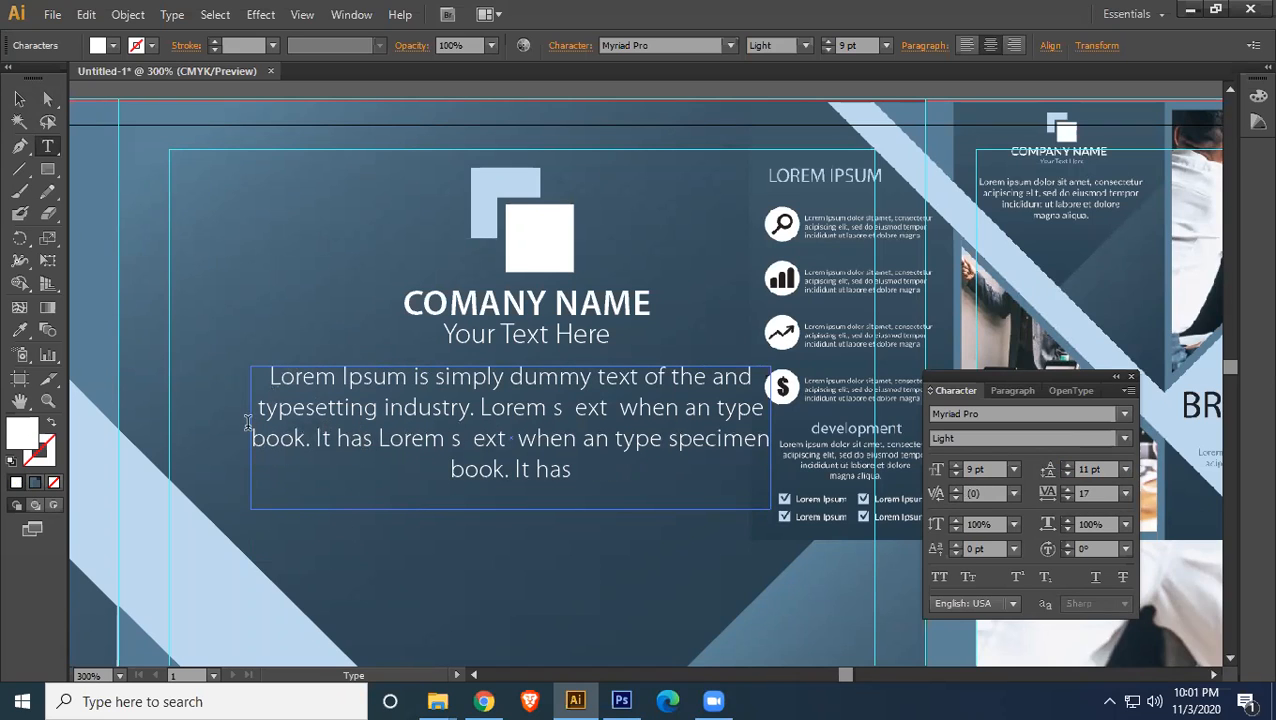
{"action": "left_click", "coordinate": [19, 99]}
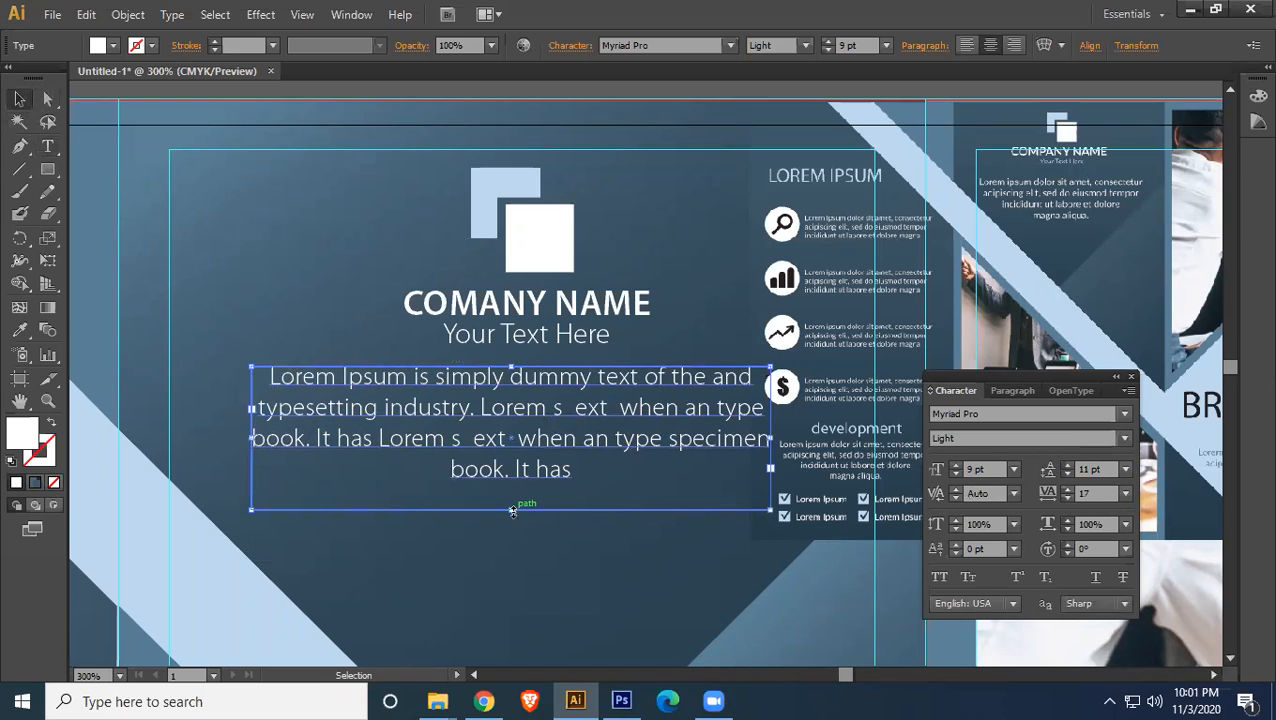
{"action": "left_click_drag", "start_coordinate": [510, 511], "coordinate": [511, 489]}
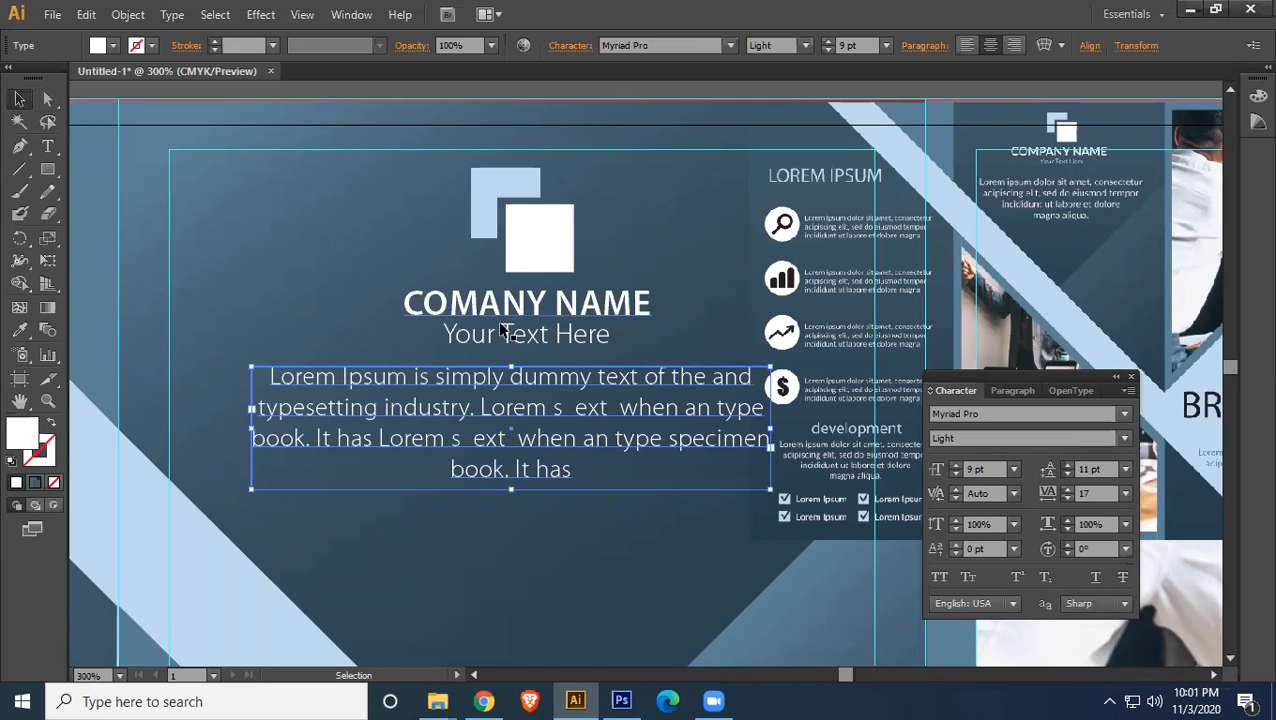
- Nudge the paragraph slightly down to widen the gap below the tagline, then deselect it
{"action": "key", "text": "Down"}
{"action": "key", "text": "Down"}
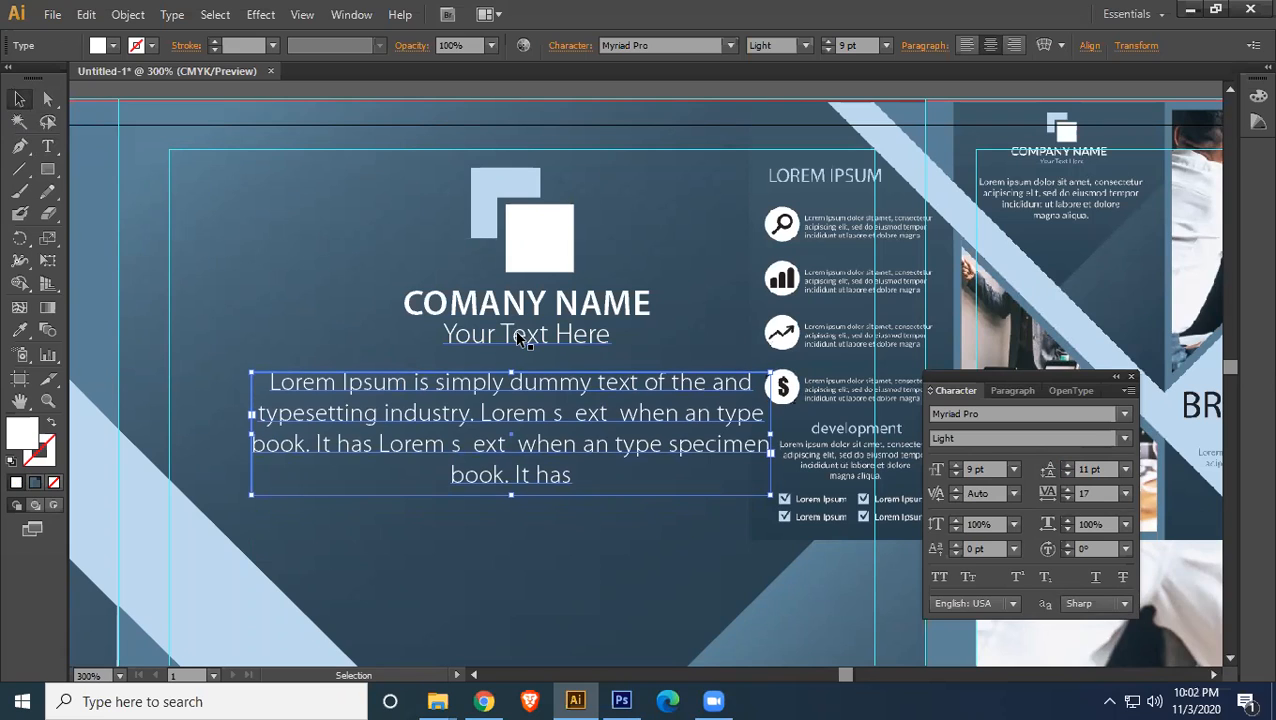
{"action": "key", "text": "Down"}
{"action": "key", "text": "Down"}
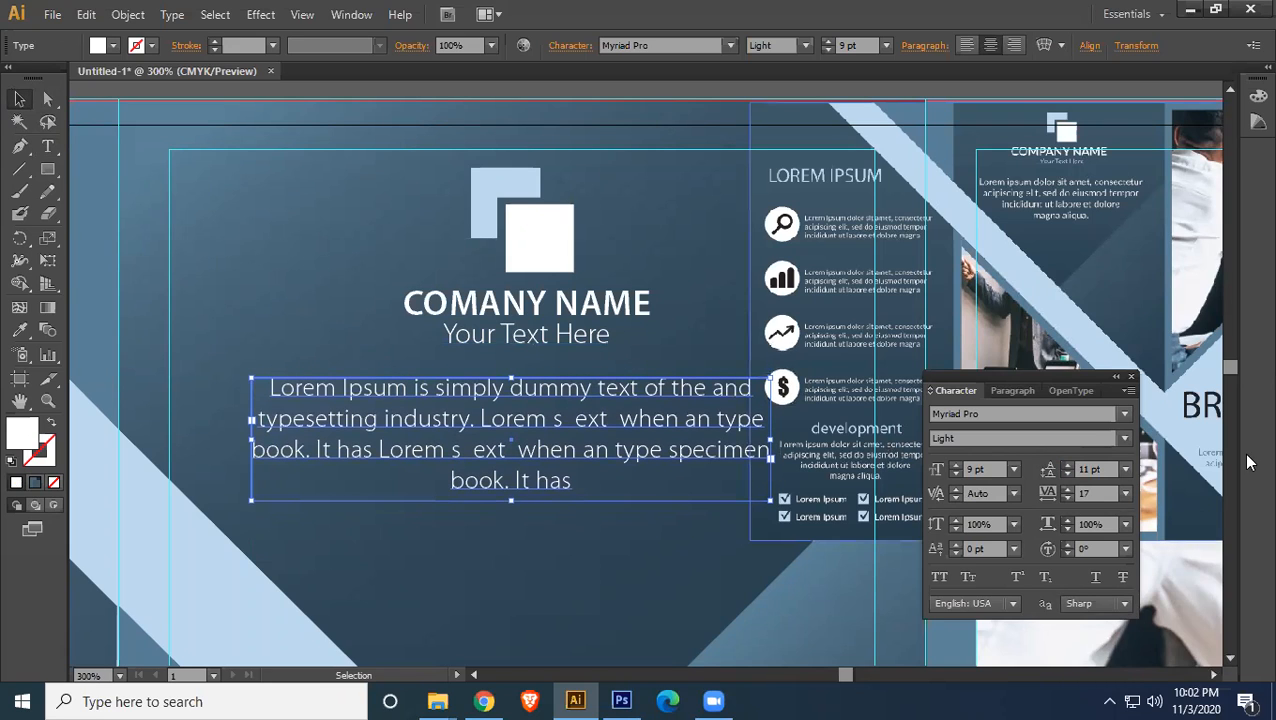
{"action": "left_click", "coordinate": [434, 93]}
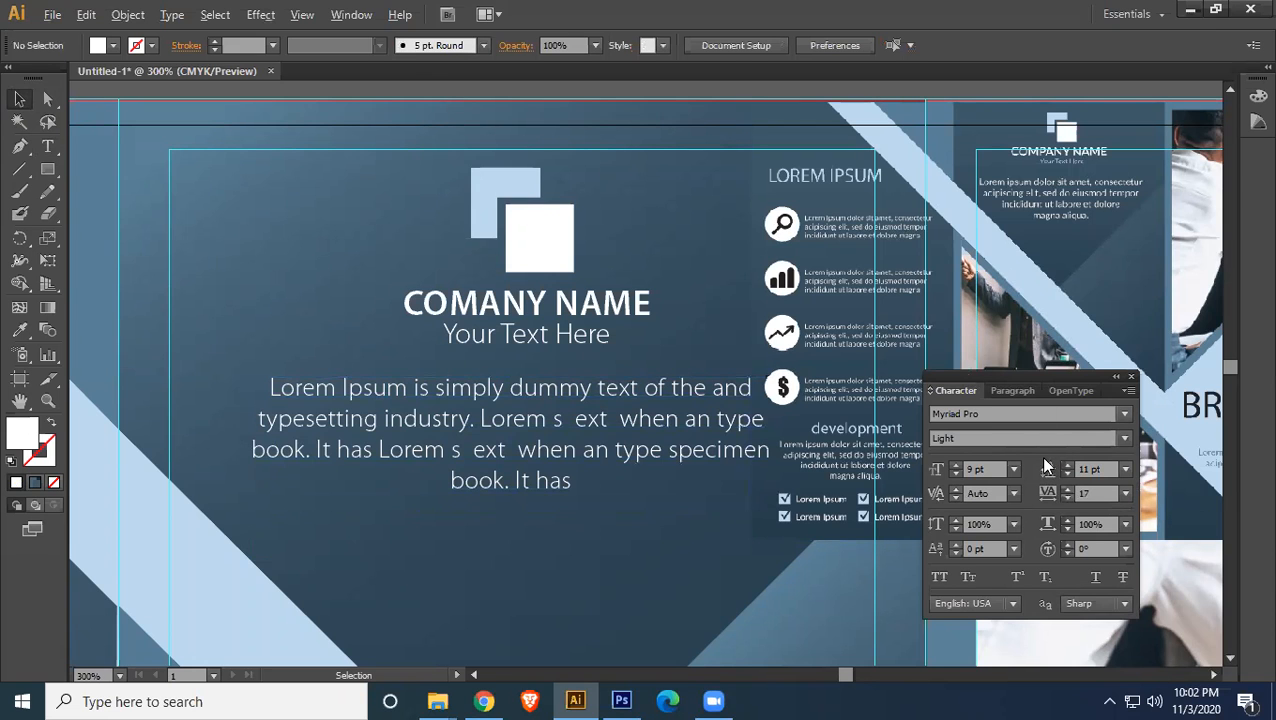
{"action": "scroll", "coordinate": [915, 419], "scroll_direction": "down", "scroll_amount": 2}
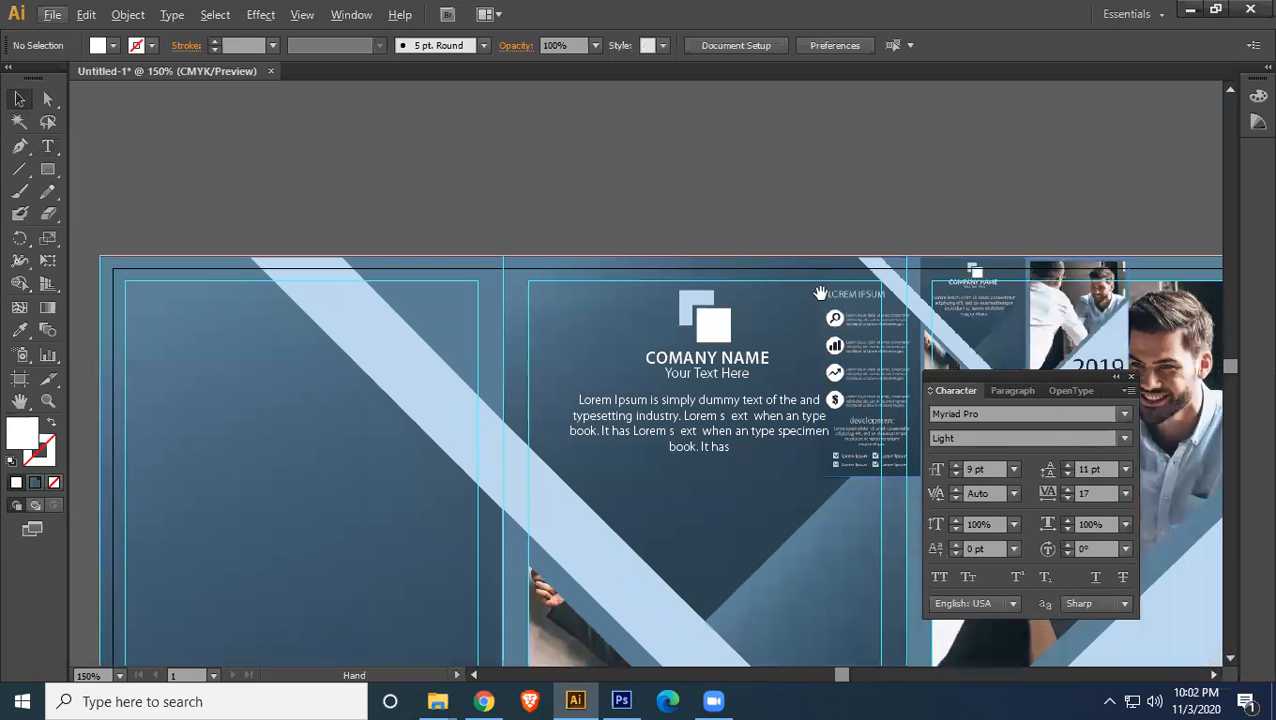
- Shift the middle panel's logo, company name and tagline down together, closer to the paragraph, and deselect them
{"action": "scroll", "coordinate": [730, 220], "scroll_direction": "down", "scroll_amount": 3}
{"action": "left_click_drag", "start_coordinate": [585, 300], "coordinate": [590, 331]}
{"action": "left_click", "coordinate": [762, 464]}
{"action": "left_click_drag", "start_coordinate": [510, 176], "coordinate": [645, 266]}
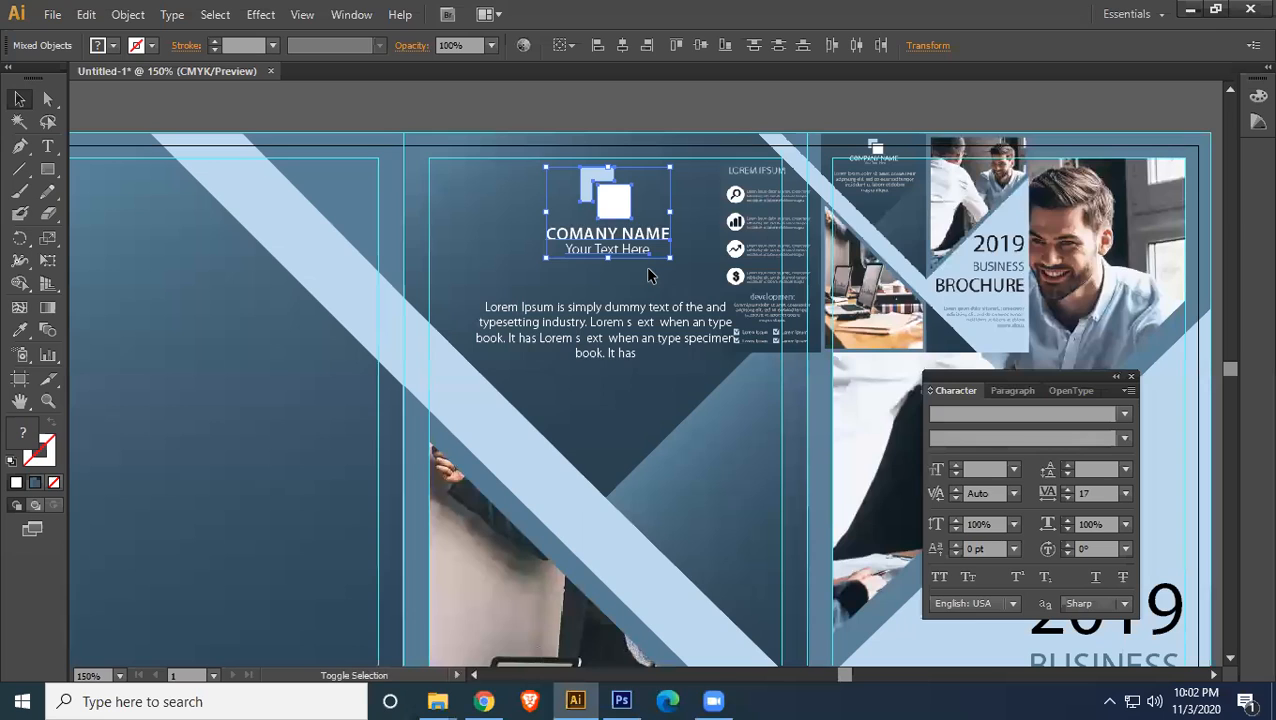
{"action": "key", "text": "shift+Down"}
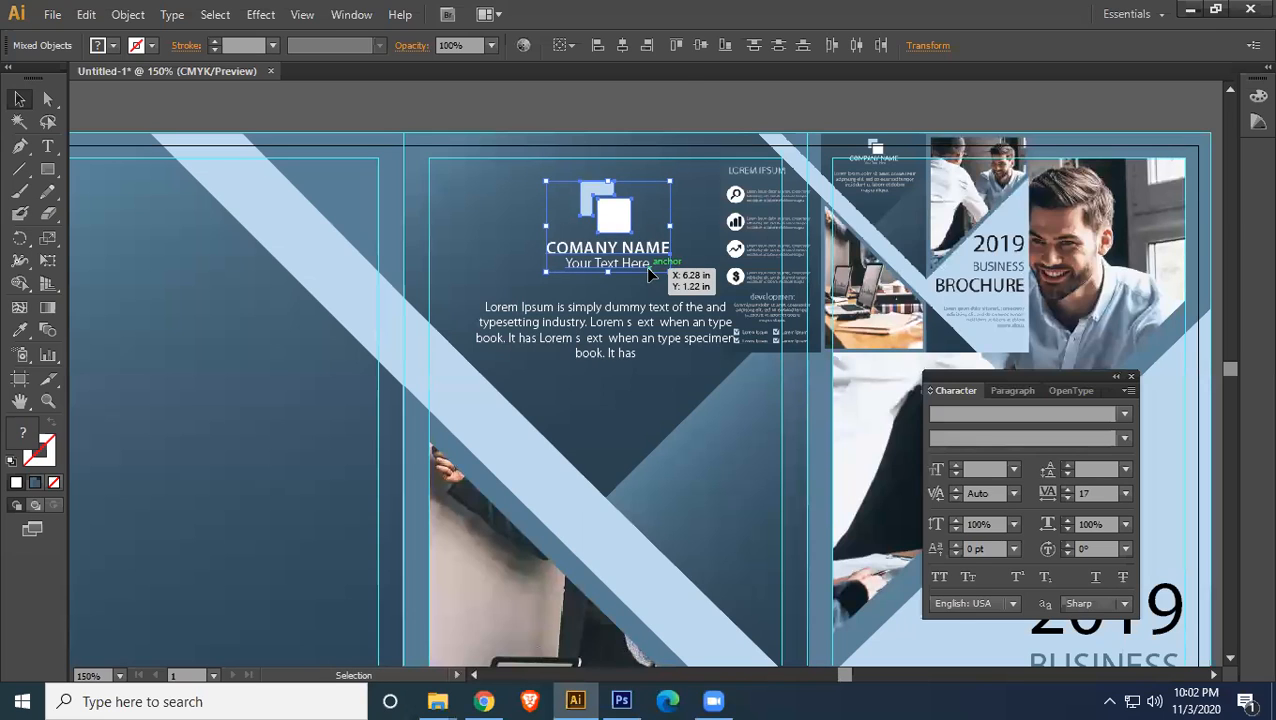
{"action": "left_click", "coordinate": [677, 91]}
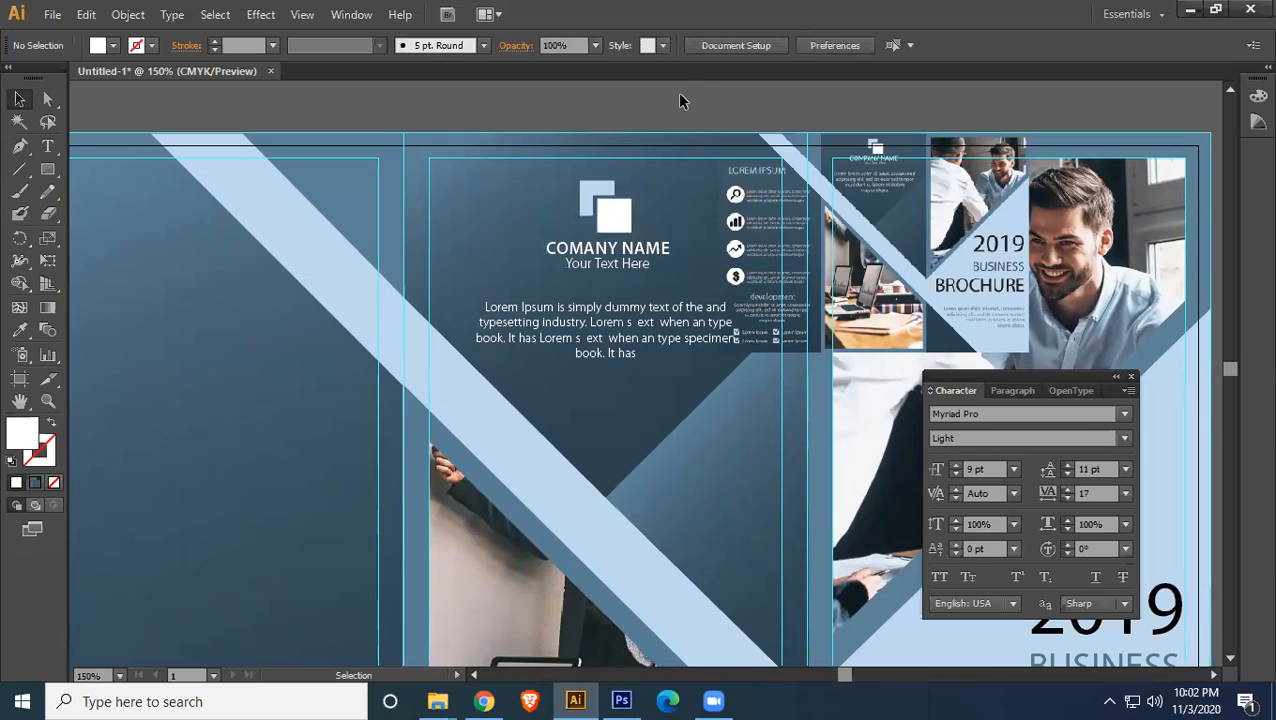
- Move the reference brochure image off the cover photo and onto the middle panel's logo area, leaving the left panel clear
{"action": "left_click_drag", "start_coordinate": [1054, 376], "coordinate": [1134, 392]}
{"action": "left_click_drag", "start_coordinate": [953, 251], "coordinate": [1063, 251]}
{"action": "left_click_drag", "start_coordinate": [709, 419], "coordinate": [1010, 391]}
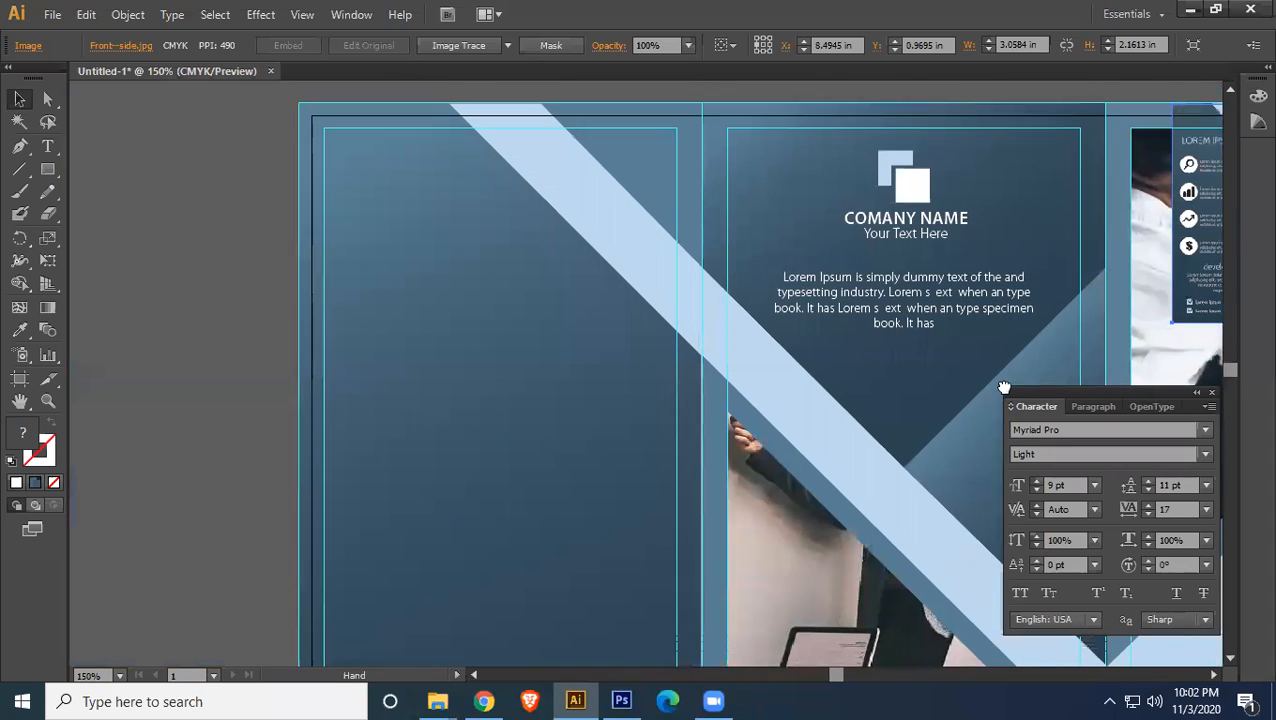
{"action": "left_click_drag", "start_coordinate": [1150, 236], "coordinate": [799, 274]}
{"action": "left_click_drag", "start_coordinate": [394, 343], "coordinate": [533, 347]}
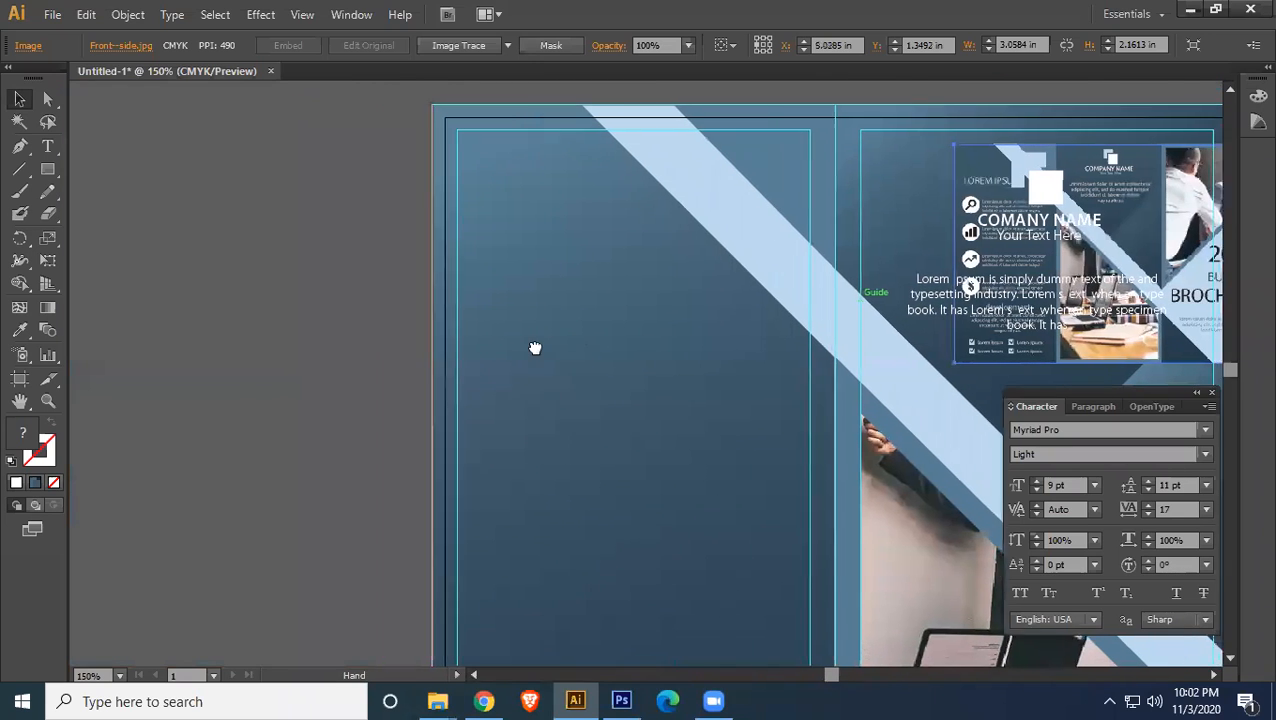
{"action": "left_click_drag", "start_coordinate": [973, 170], "coordinate": [750, 160]}
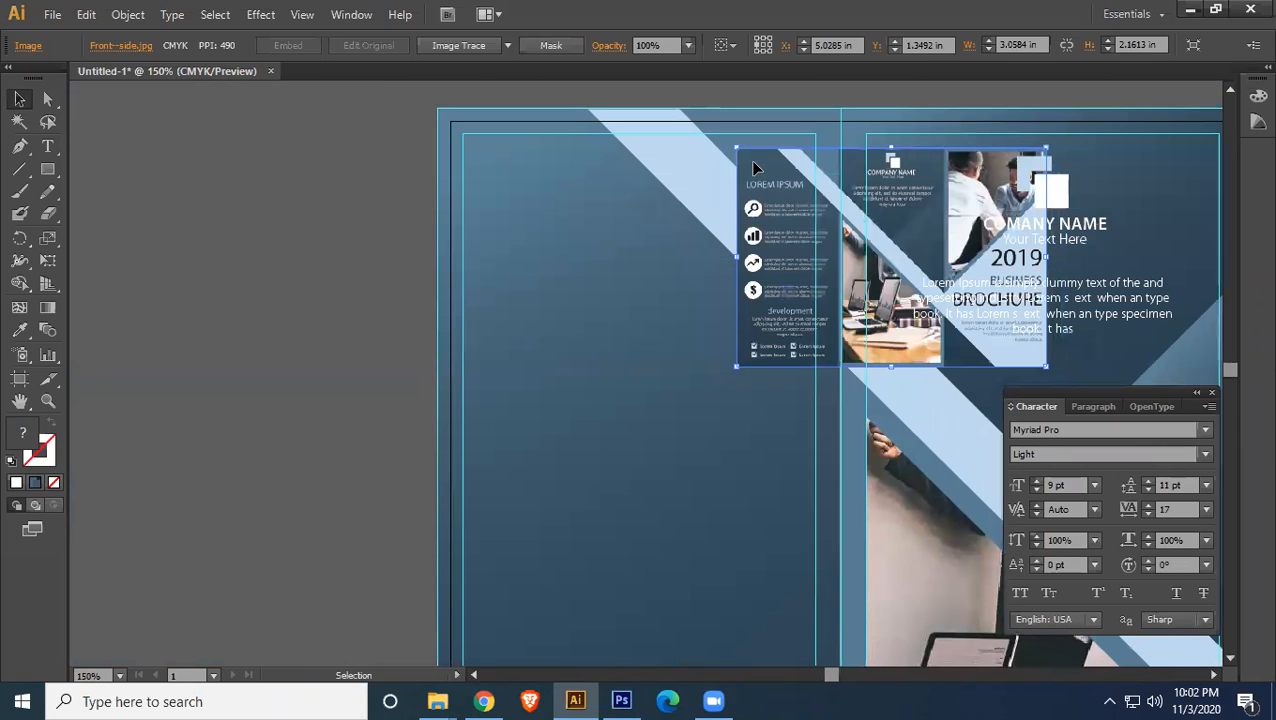
{"action": "left_click_drag", "start_coordinate": [783, 220], "coordinate": [817, 446]}
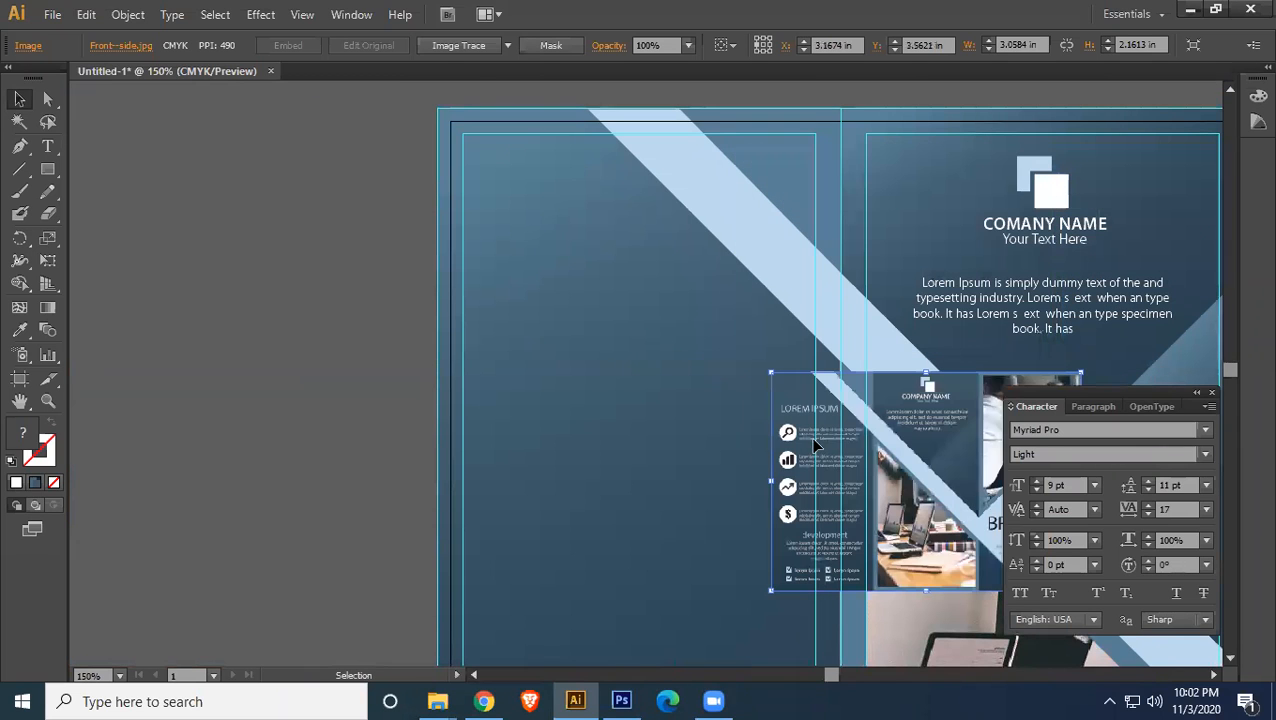
{"action": "mouse_move", "coordinate": [912, 425]}
{"action": "left_mouse_down"}
{"action": "mouse_move", "coordinate": [990, 330]}
{"action": "mouse_move", "coordinate": [932, 415]}
{"action": "left_mouse_up"}
{"action": "left_click_drag", "start_coordinate": [935, 102], "coordinate": [1061, 318]}
{"action": "left_click", "coordinate": [954, 365]}
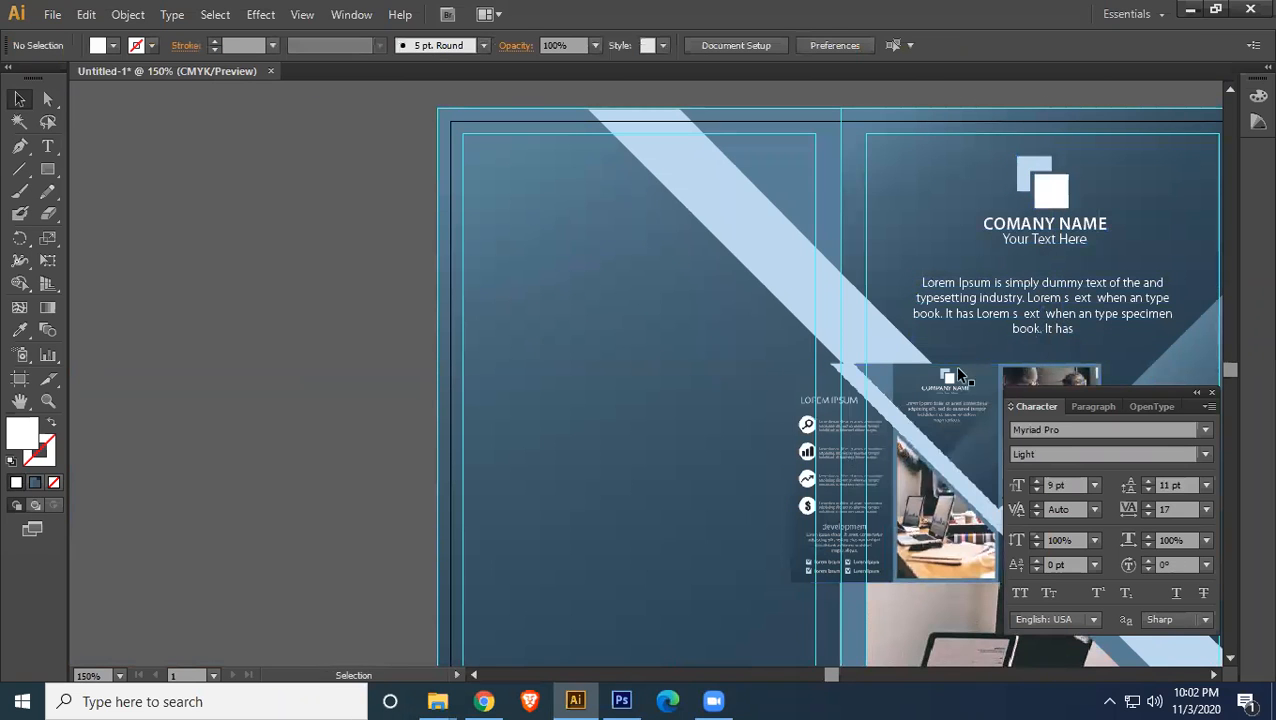
{"action": "left_click_drag", "start_coordinate": [943, 372], "coordinate": [1022, 185]}
- Add the point text "lorem ipsum" in the upper part of the left panel and fill it white
{"action": "left_click", "coordinate": [47, 146]}
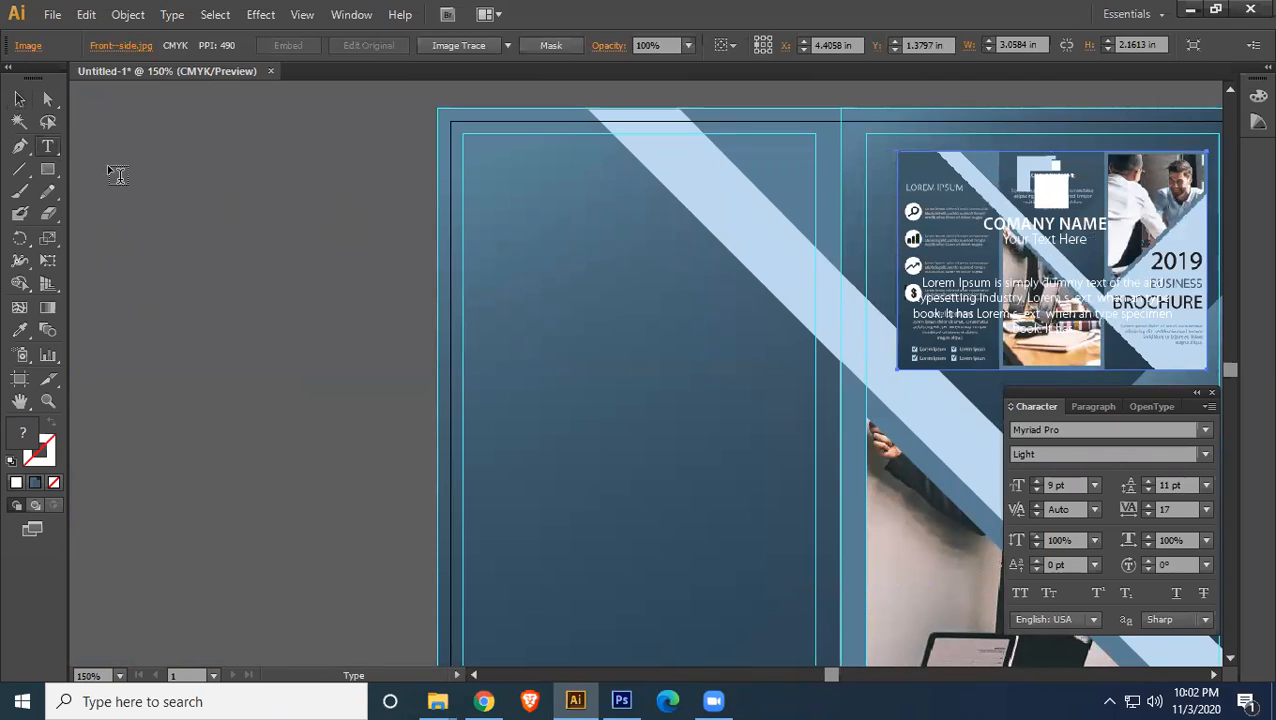
{"action": "left_click", "coordinate": [492, 252]}
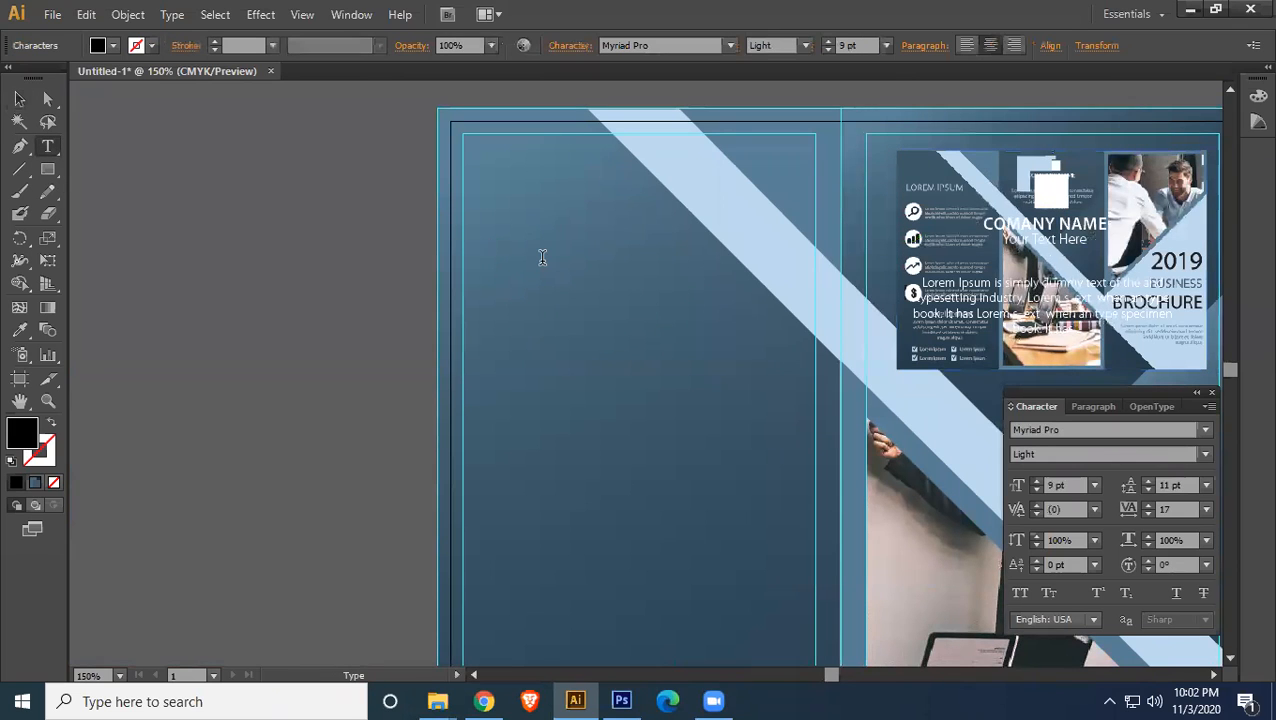
{"action": "type", "text": "lorem ipsum"}
{"action": "key", "text": "ctrl+a"}
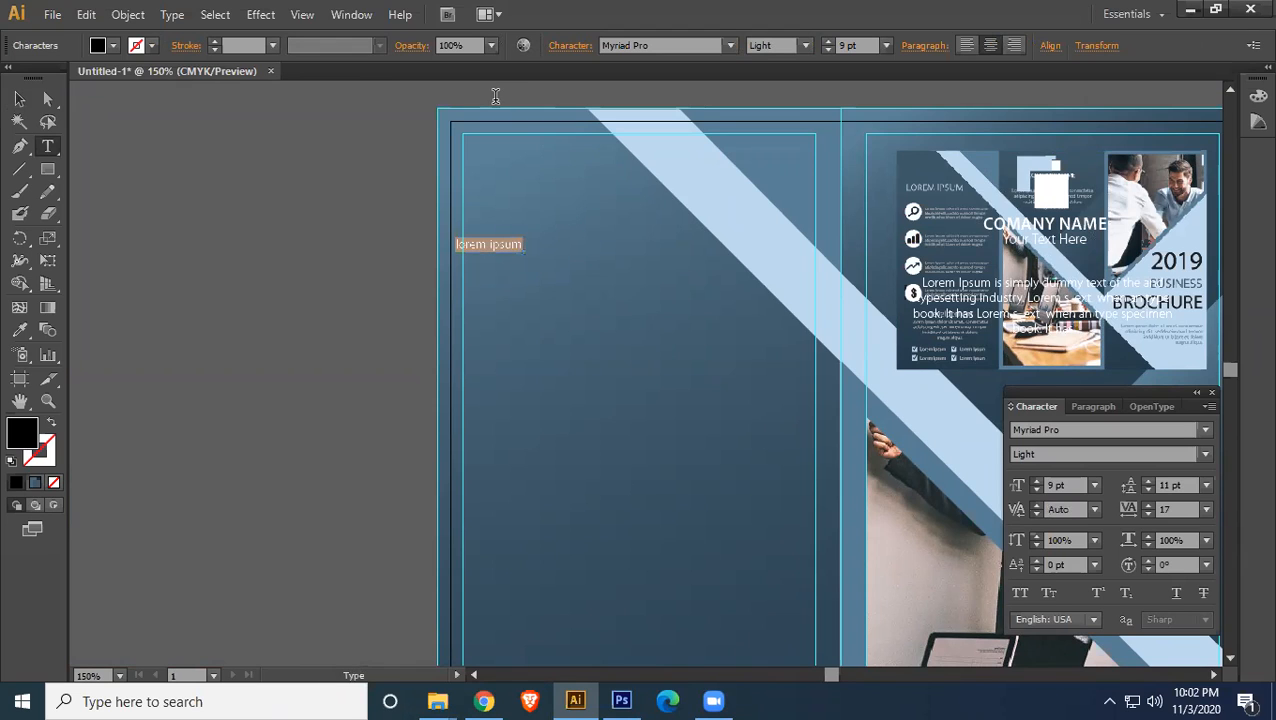
{"action": "left_click", "coordinate": [113, 45]}
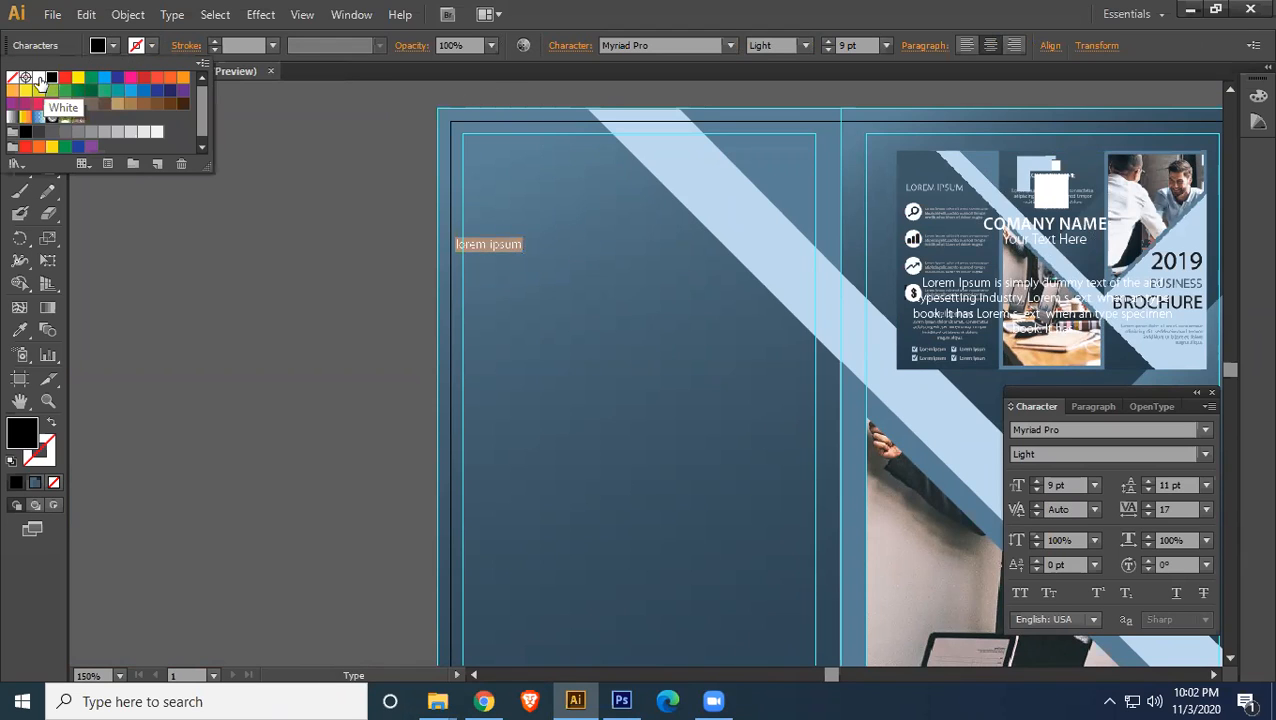
{"action": "left_click", "coordinate": [38, 77]}
- Try to set the left panel heading's font size to 12 pt
{"action": "left_click", "coordinate": [1076, 484]}
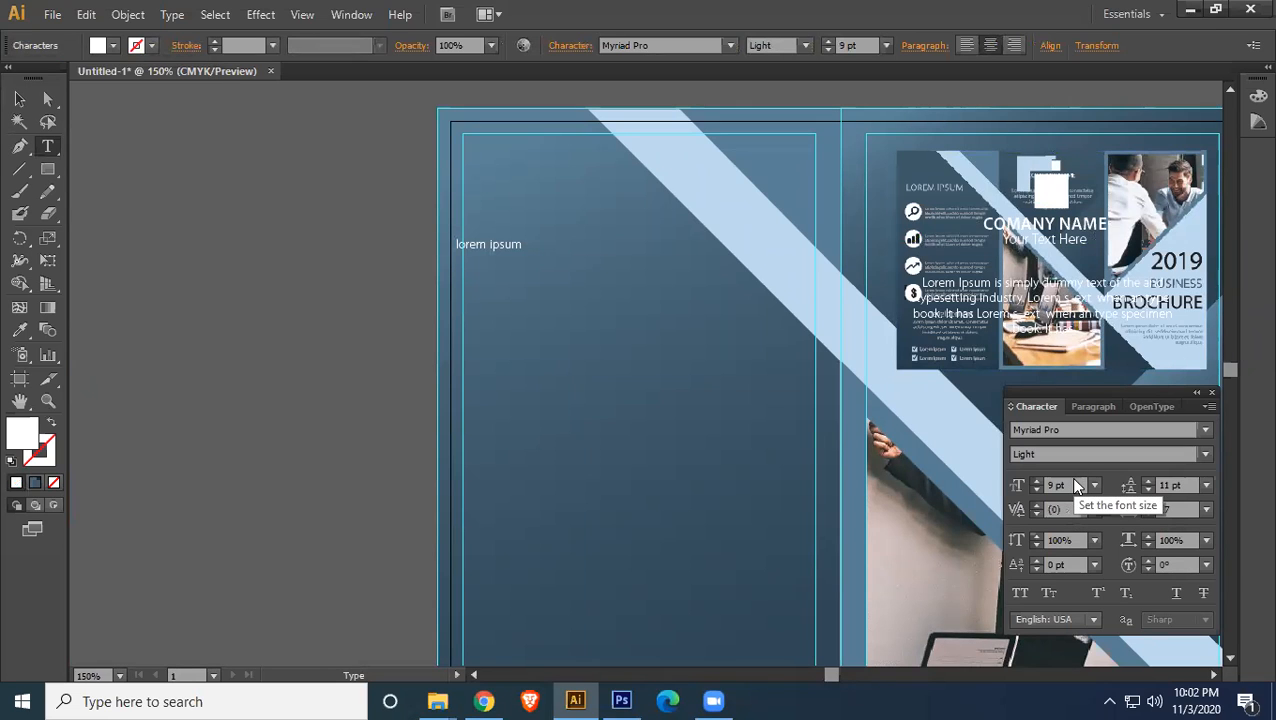
{"action": "left_click", "coordinate": [1071, 487]}
{"action": "type", "text": "12"}
{"action": "key", "text": "Return"}
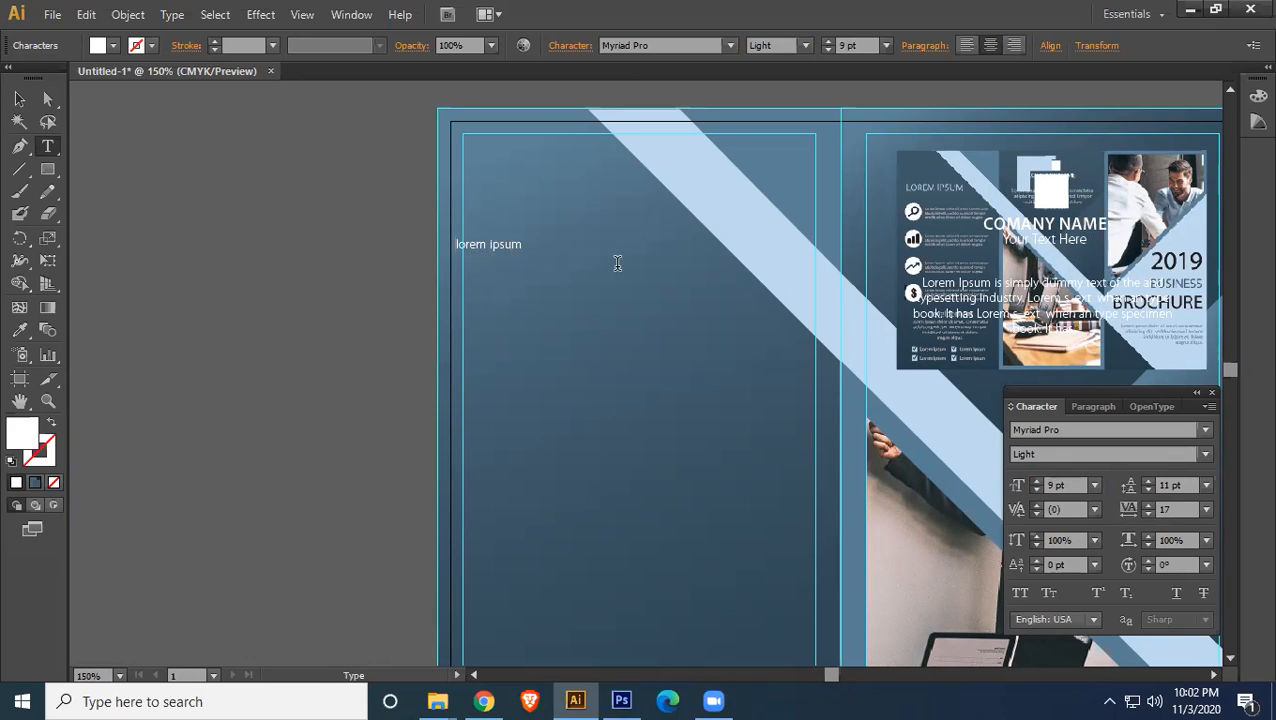
- Set the font size of the whole left panel heading to 19 pt
{"action": "key", "text": "ctrl+a"}
{"action": "left_click", "coordinate": [1075, 487]}
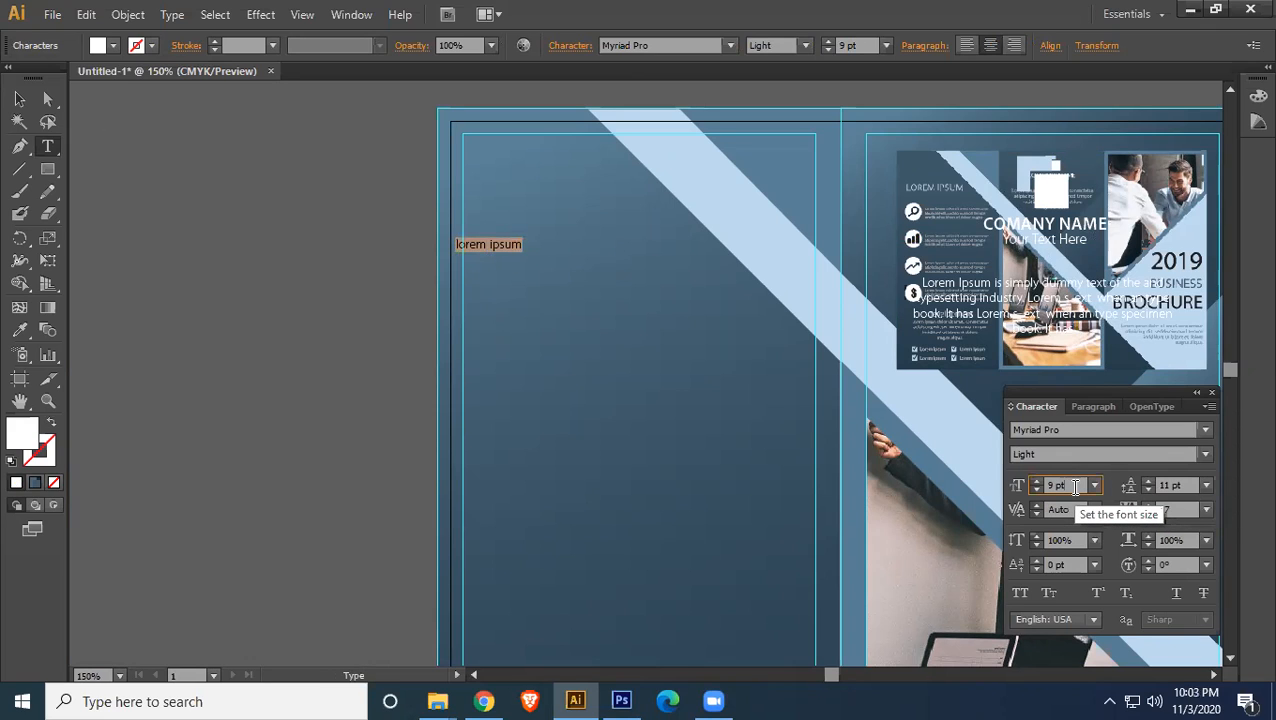
{"action": "key", "text": "Up"}
{"action": "key", "text": "Up"}
{"action": "key", "text": "Up"}
{"action": "key", "text": "Up"}
{"action": "key", "text": "Up"}
{"action": "key", "text": "Up"}
{"action": "key", "text": "Up"}
{"action": "key", "text": "Up"}
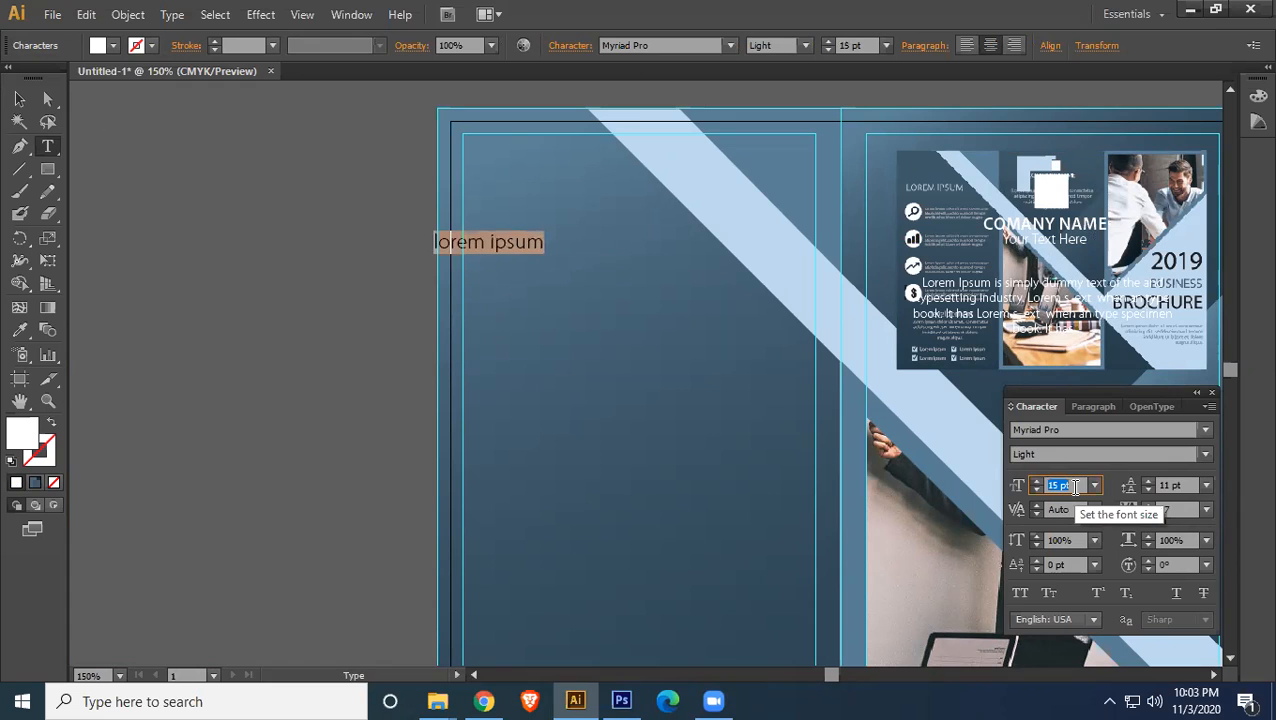
{"action": "key", "text": "Up"}
{"action": "key", "text": "Up"}
- Convert the "lorem ipsum" heading to uppercase and move it right, inside the left panel's margin guide
{"action": "left_click", "coordinate": [172, 14]}
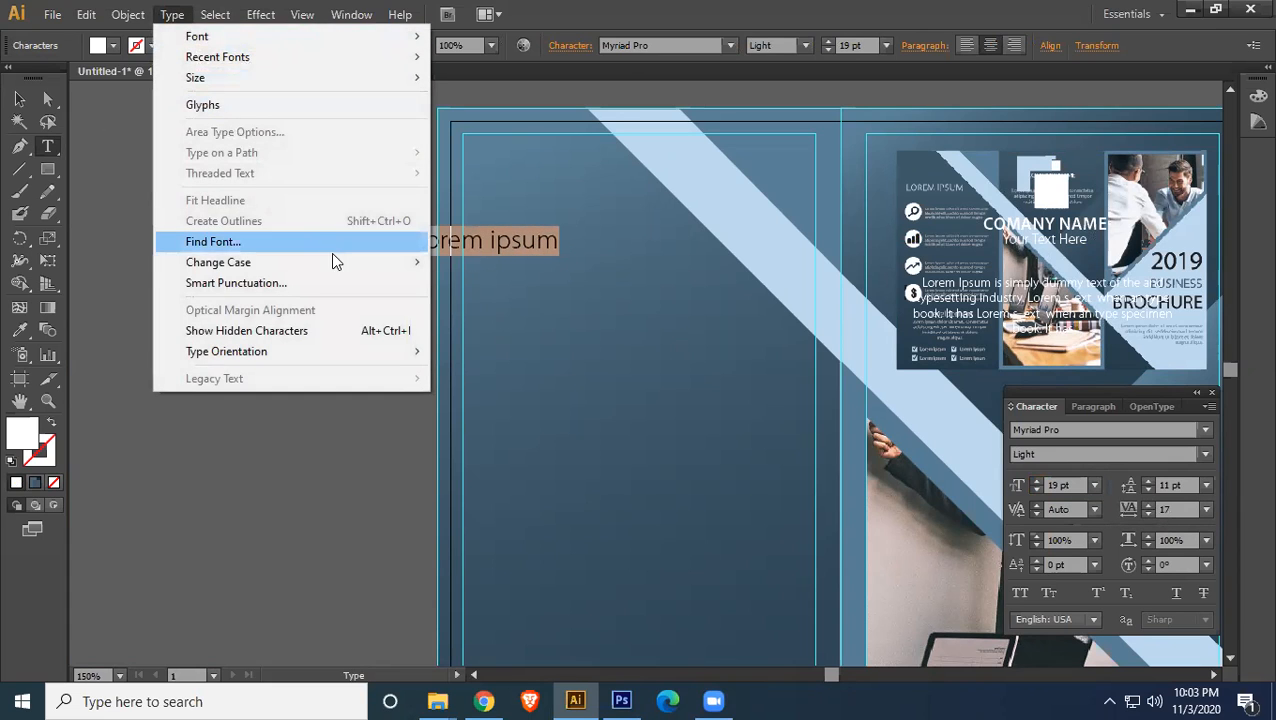
{"action": "mouse_move", "coordinate": [345, 268]}
{"action": "left_click", "coordinate": [490, 263]}
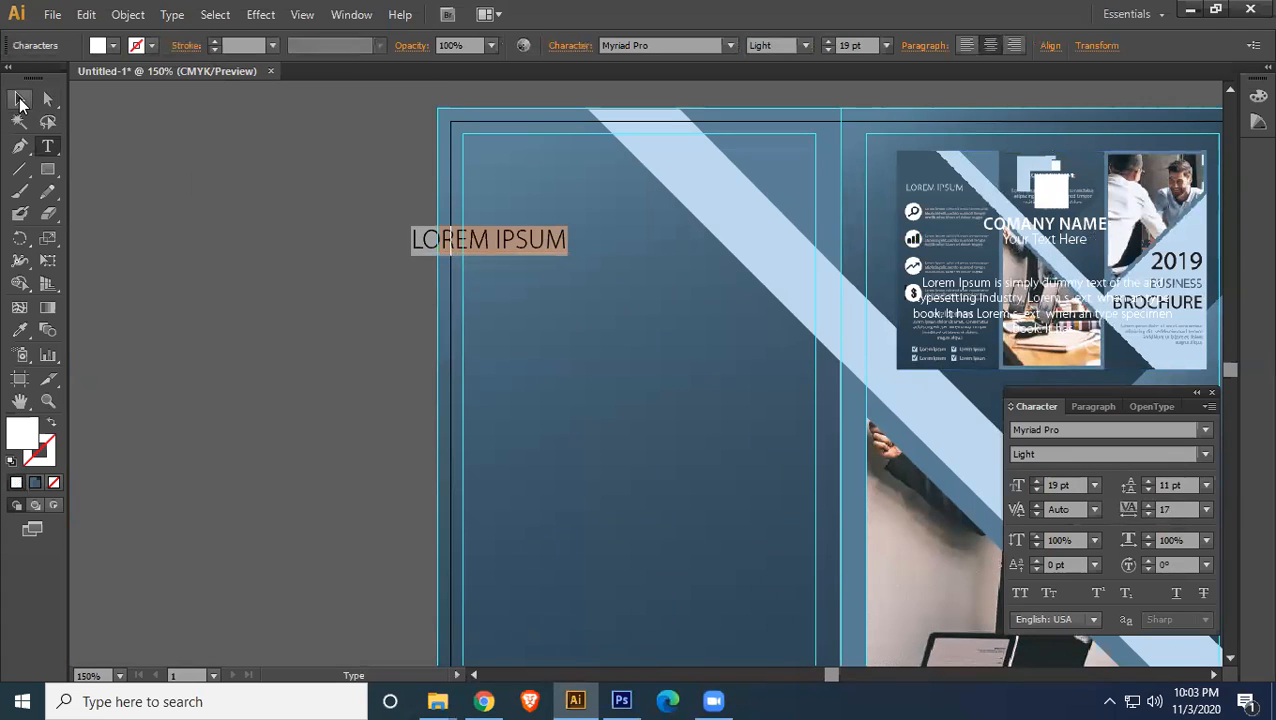
{"action": "left_click", "coordinate": [19, 100]}
{"action": "left_click_drag", "start_coordinate": [497, 238], "coordinate": [561, 253]}
- Set the LOREM IPSUM heading's font style to Semibold
{"action": "key", "text": "t"}
{"action": "left_click", "coordinate": [548, 250]}
{"action": "key", "text": "ctrl+a"}
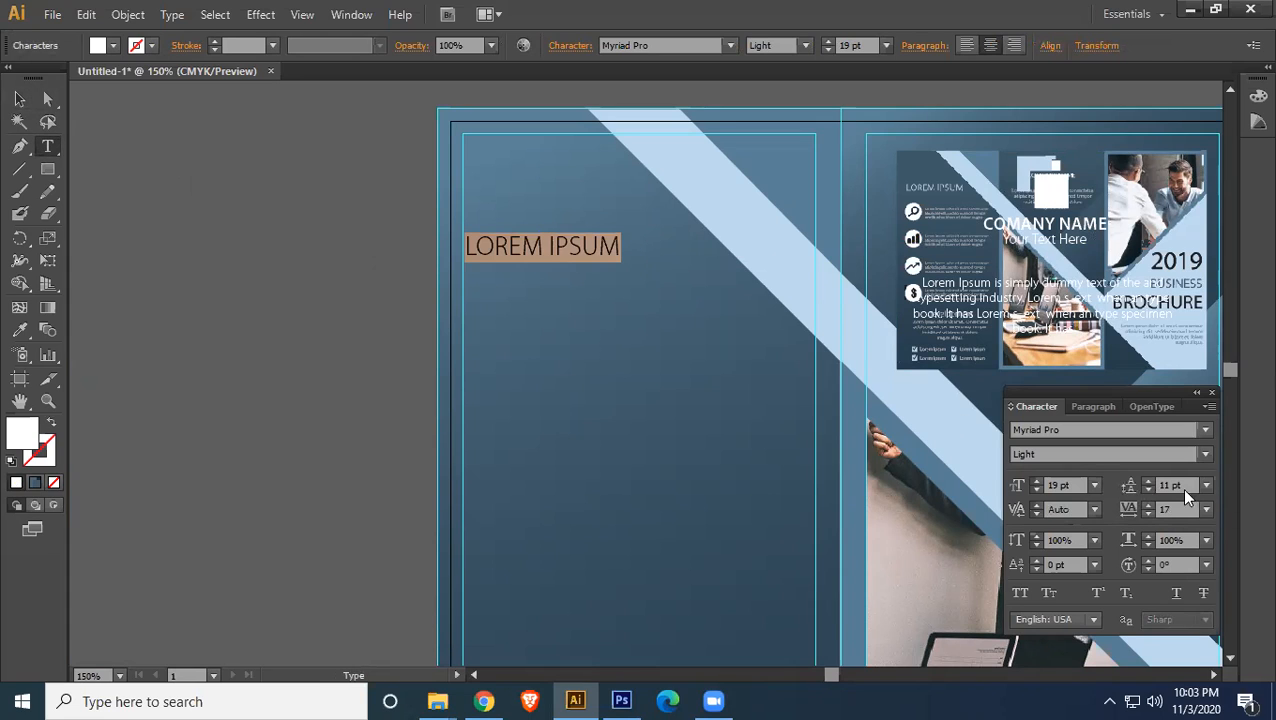
{"action": "left_click", "coordinate": [1201, 456]}
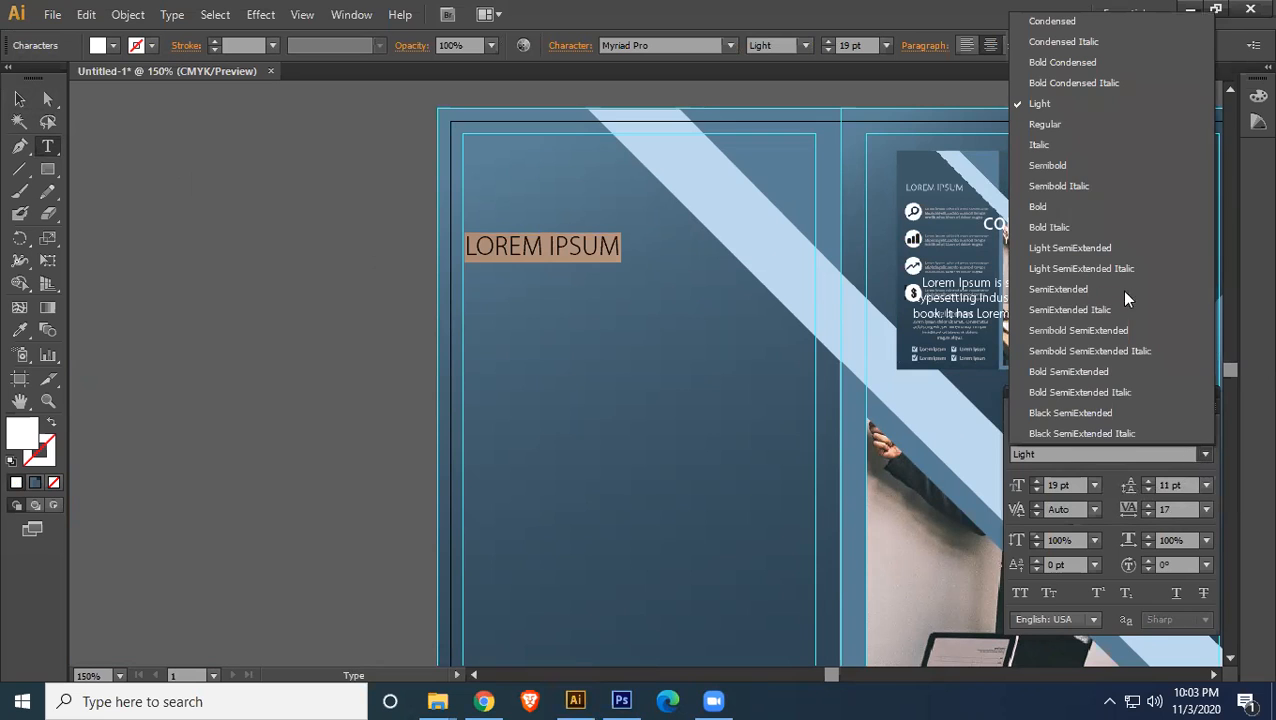
{"action": "left_click", "coordinate": [1050, 206]}
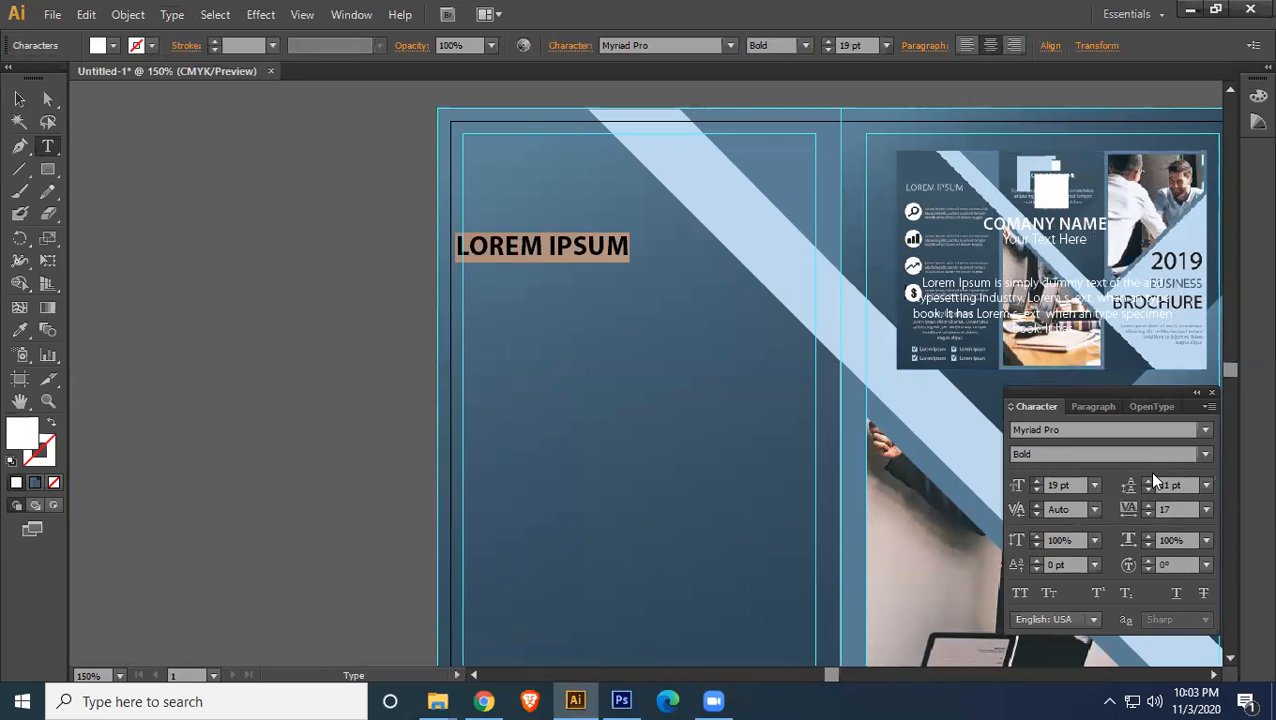
{"action": "left_click", "coordinate": [1203, 455]}
{"action": "left_click", "coordinate": [1082, 177]}
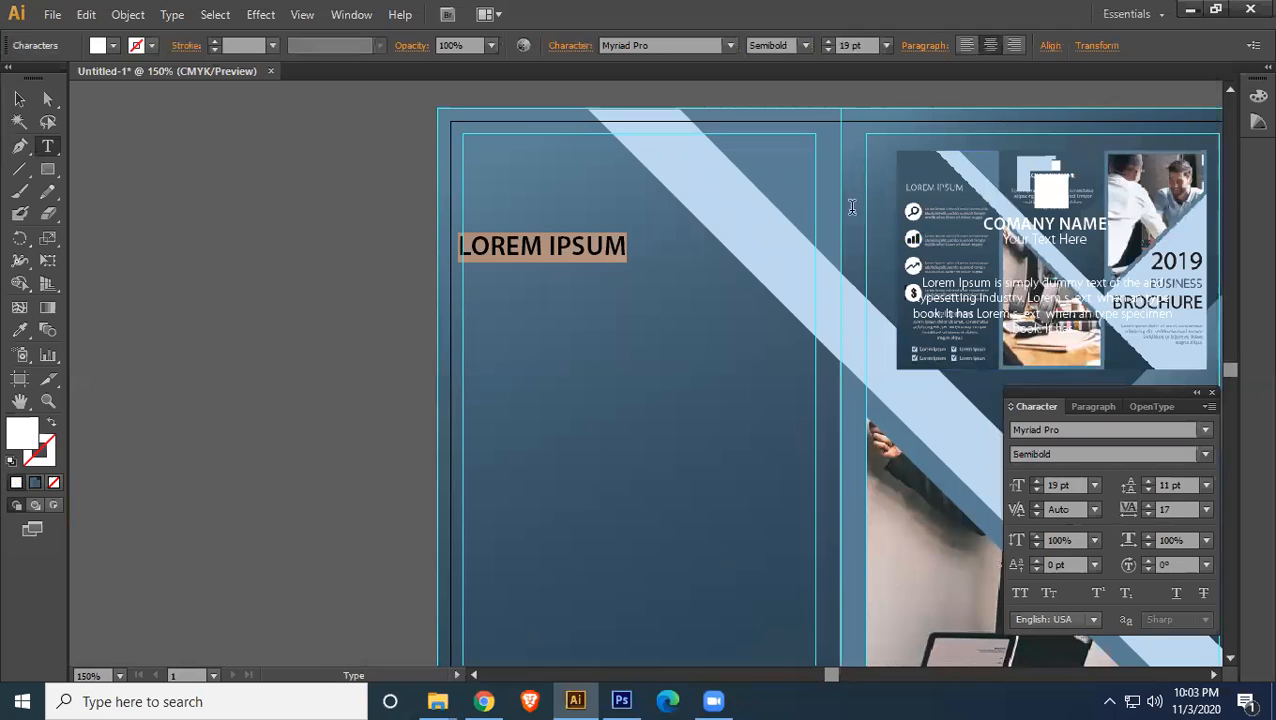
- Nudge the LOREM IPSUM heading right until its left edge meets the left panel's margin guide
{"action": "left_click", "coordinate": [19, 99]}
{"action": "key", "text": "Right"}
{"action": "key", "text": "Right"}
{"action": "key", "text": "Right"}
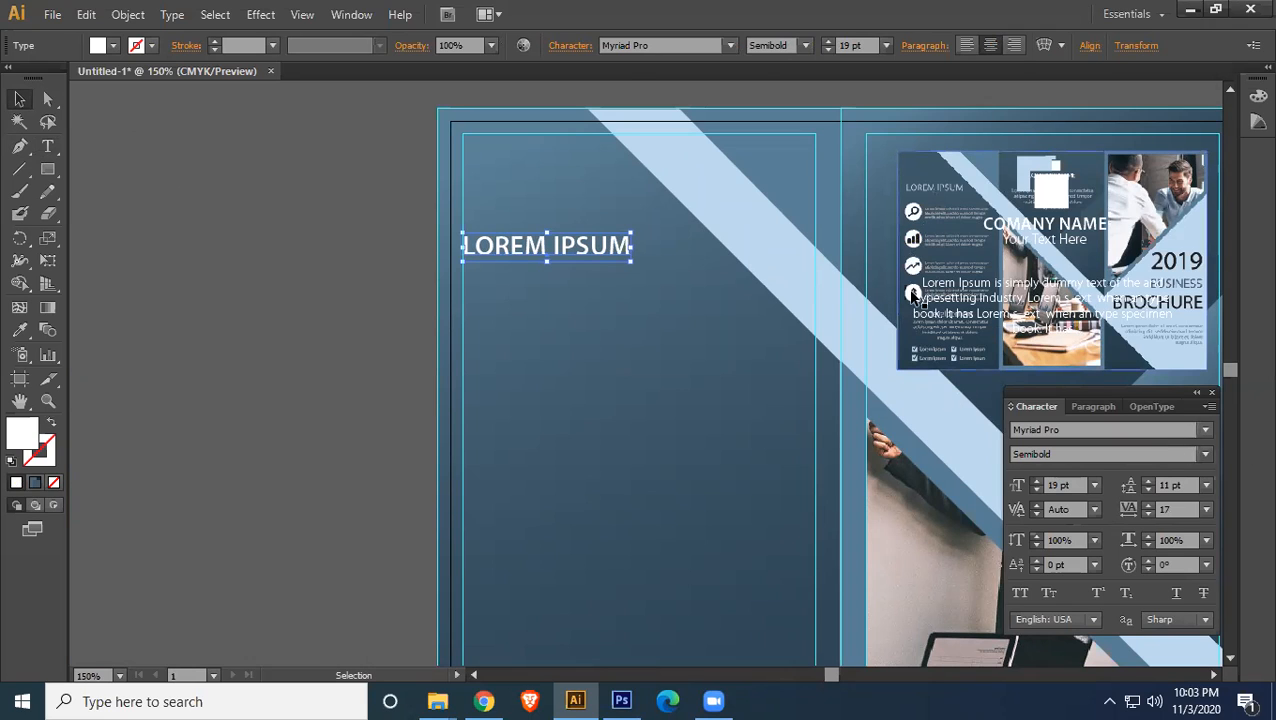
- Draw a small white circle below the LOREM IPSUM heading, against the left panel's margin guide, as an icon background
{"action": "left_click_drag", "start_coordinate": [47, 173], "coordinate": [105, 203]}
{"action": "mouse_move", "coordinate": [518, 328]}
{"action": "left_mouse_down"}
{"action": "mouse_move", "coordinate": [561, 390]}
{"action": "mouse_move", "coordinate": [553, 374]}
{"action": "mouse_move", "coordinate": [572, 382]}
{"action": "mouse_move", "coordinate": [499, 302]}
{"action": "left_mouse_up"}
{"action": "left_click", "coordinate": [21, 99]}
{"action": "left_click", "coordinate": [617, 389]}
{"action": "key", "text": "a"}
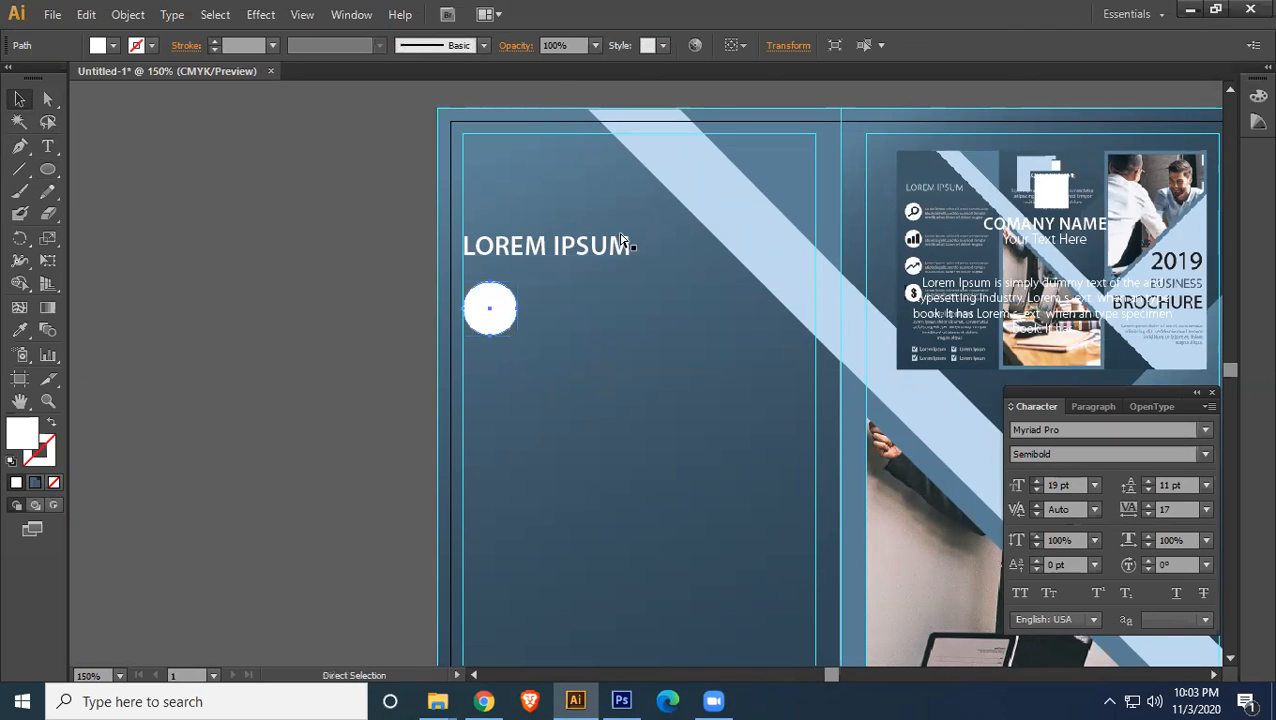
- Show the rulers and place horizontal guides at the circle's upper and lower edges and a vertical guide at its right edge
{"action": "key", "text": "ctrl+r"}
{"action": "key", "text": "v"}
{"action": "left_click_drag", "start_coordinate": [503, 95], "coordinate": [535, 330]}
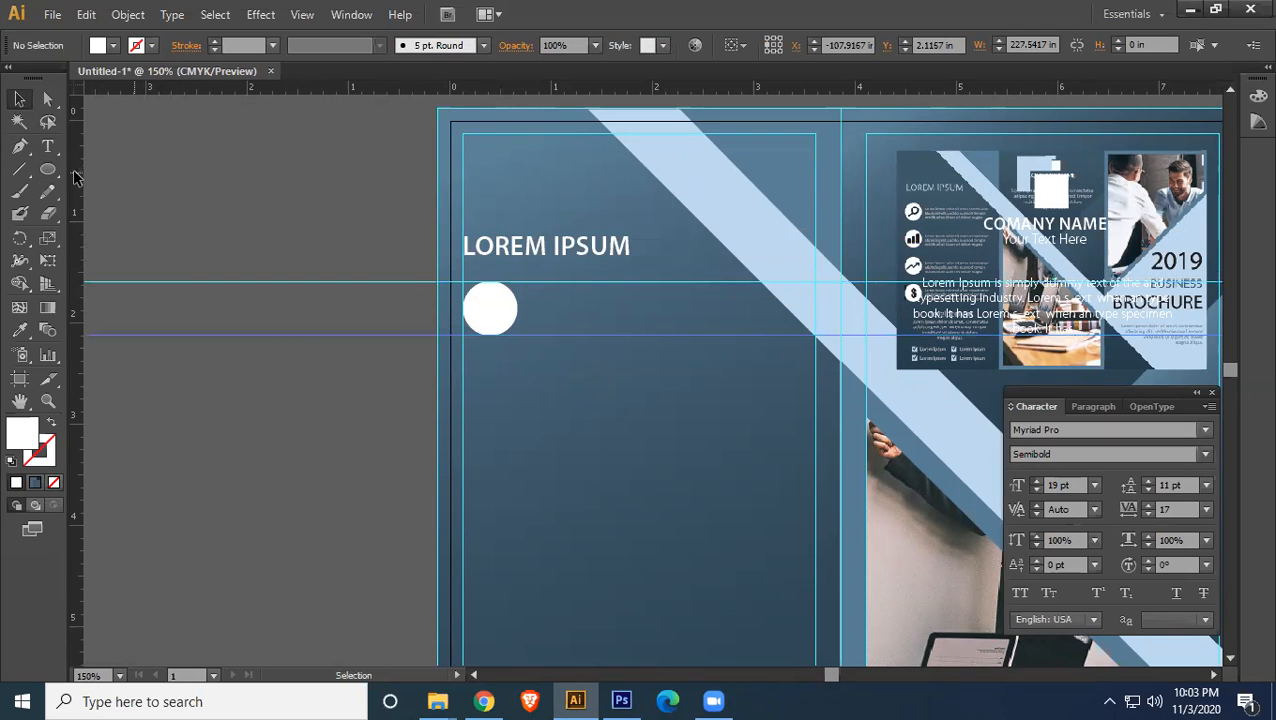
{"action": "left_click_drag", "start_coordinate": [75, 172], "coordinate": [516, 333]}
{"action": "left_click", "coordinate": [516, 322]}
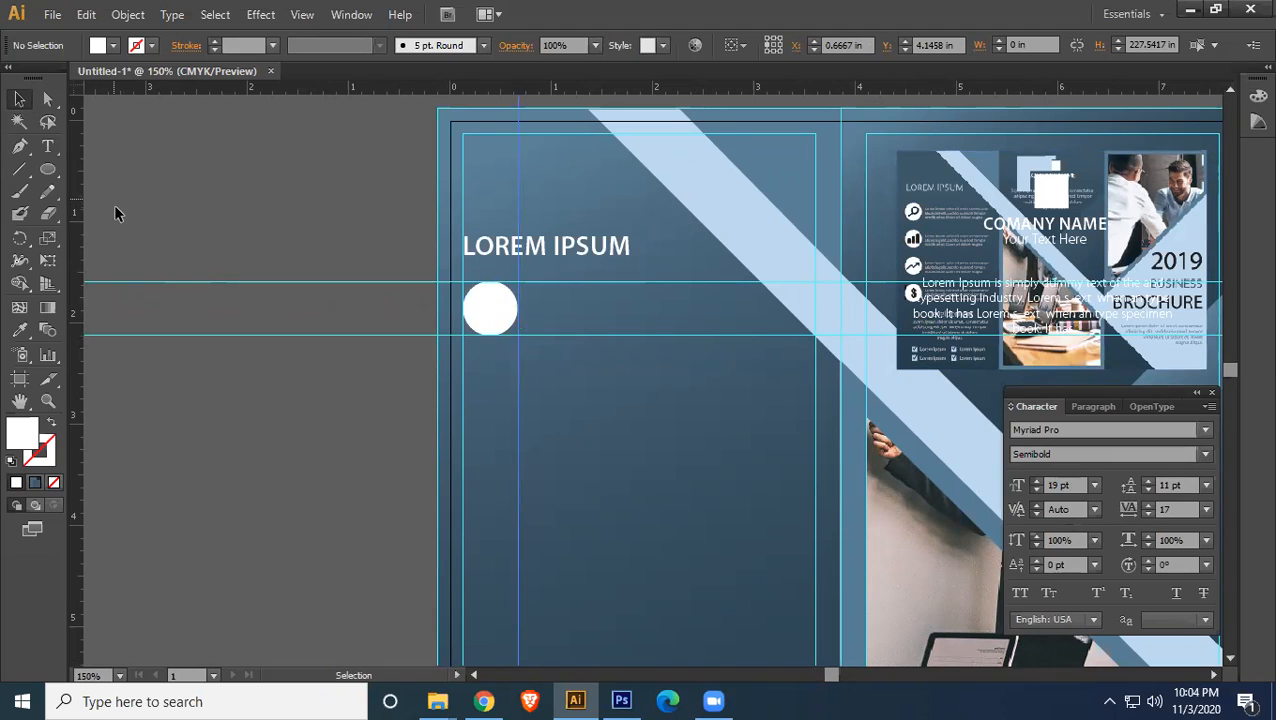
- Draw a text frame beside the circle between the guides and fill it with two copies of "Lorem s ext when an type specimen book. It has"
{"action": "left_click", "coordinate": [47, 146]}
{"action": "left_click_drag", "start_coordinate": [526, 288], "coordinate": [755, 336]}
{"action": "type", "text": "Lorem s ext when an type specimen book. It has"}
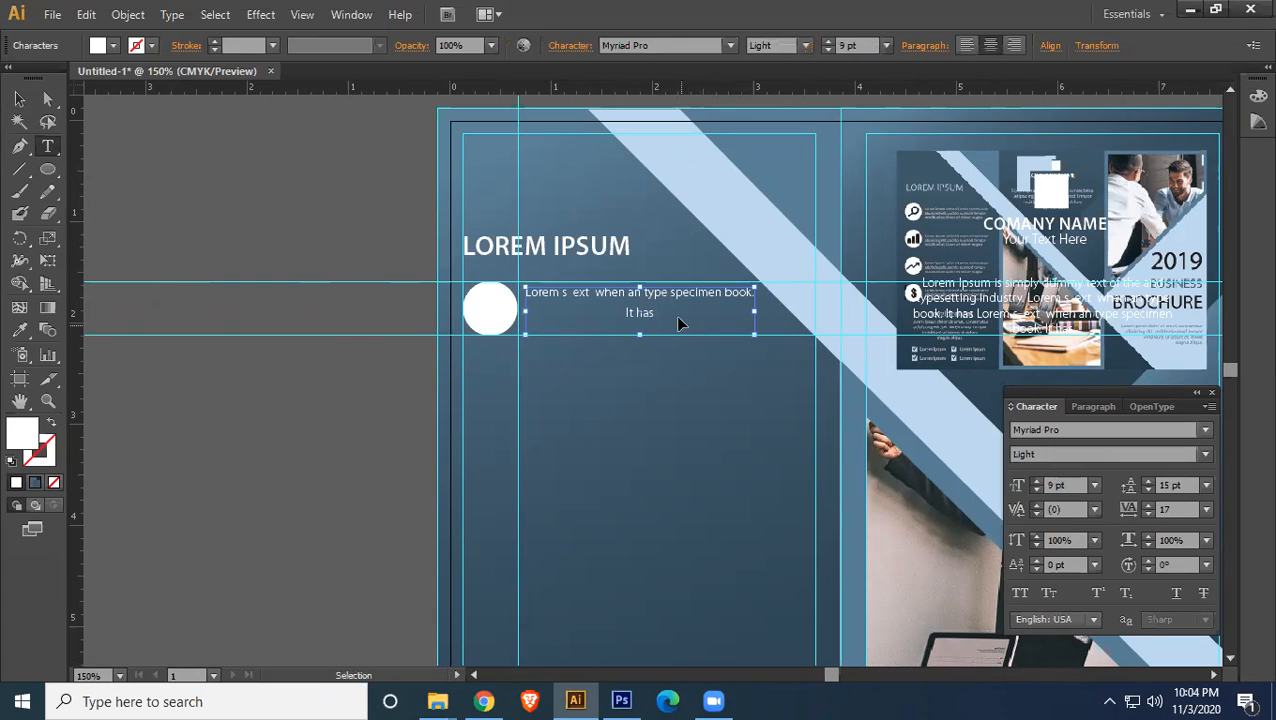
{"action": "key", "text": "ctrl+a"}
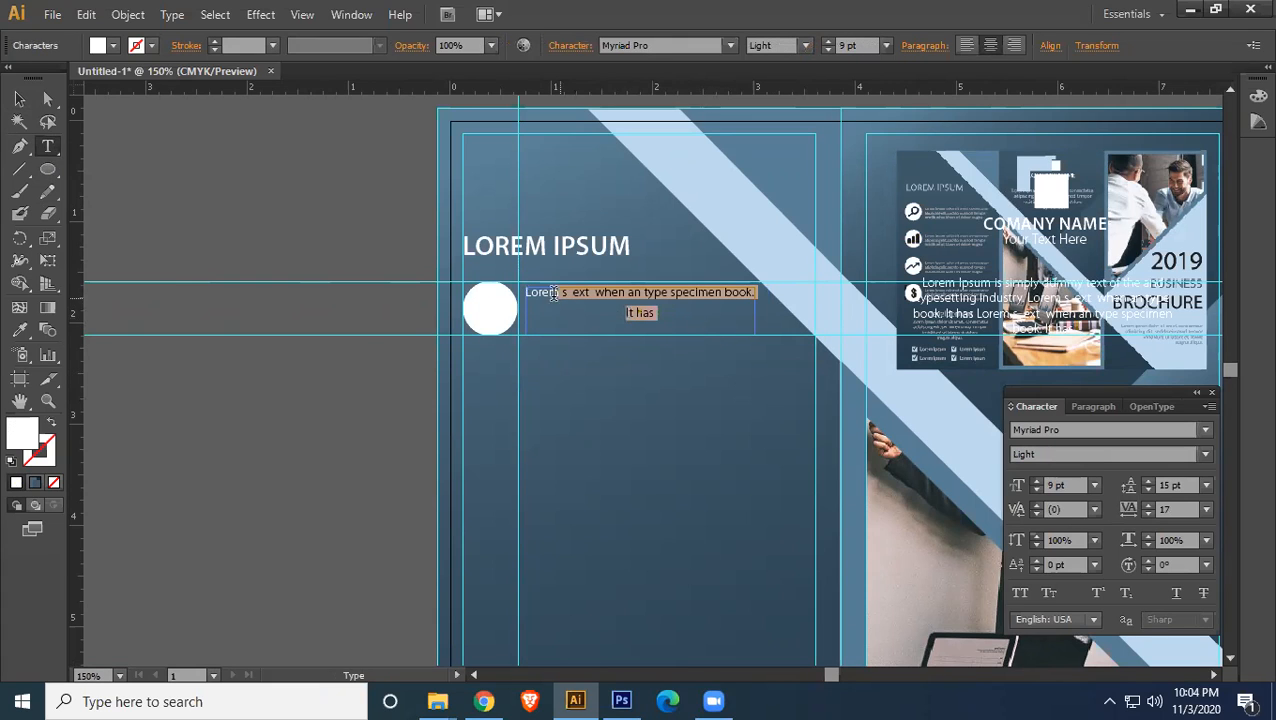
{"action": "left_click", "coordinate": [675, 312]}
{"action": "key", "text": "ctrl+v"}
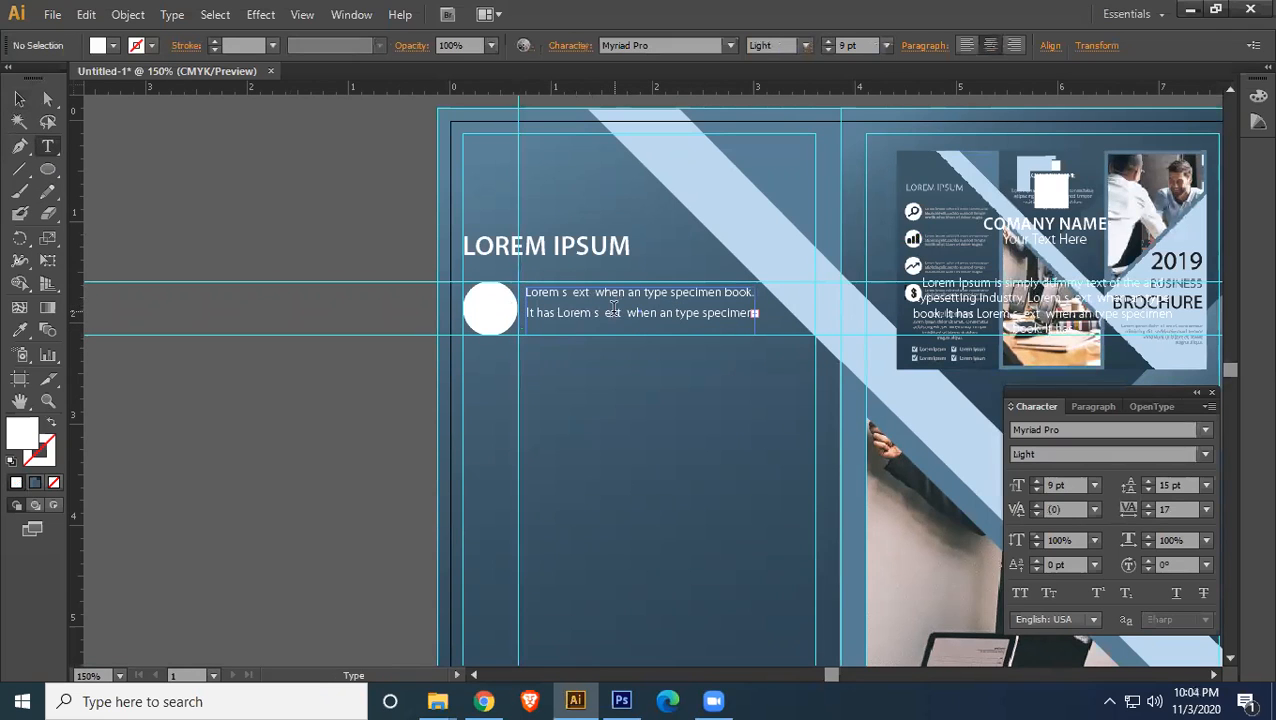
- Set all the text beside the circle to 8 pt and align it left
{"action": "key", "text": "ctrl+a"}
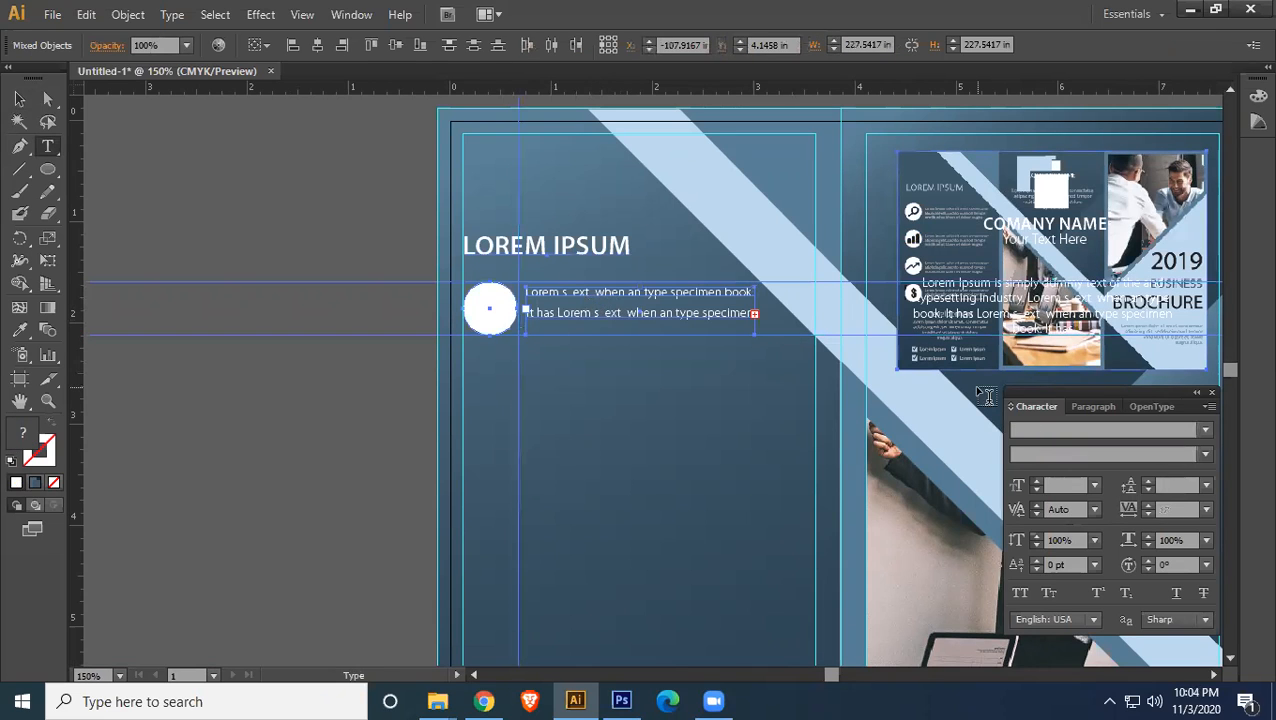
{"action": "left_click", "coordinate": [668, 312]}
{"action": "double_click", "coordinate": [668, 312]}
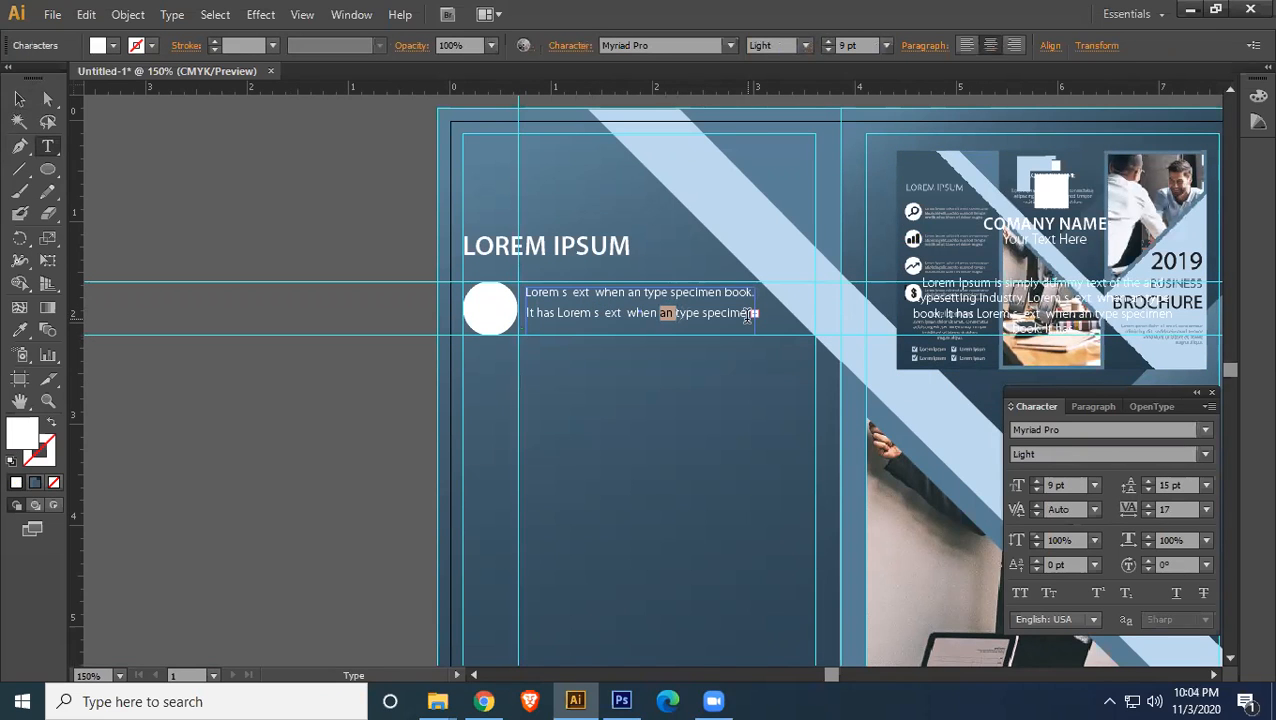
{"action": "key", "text": "ctrl+a"}
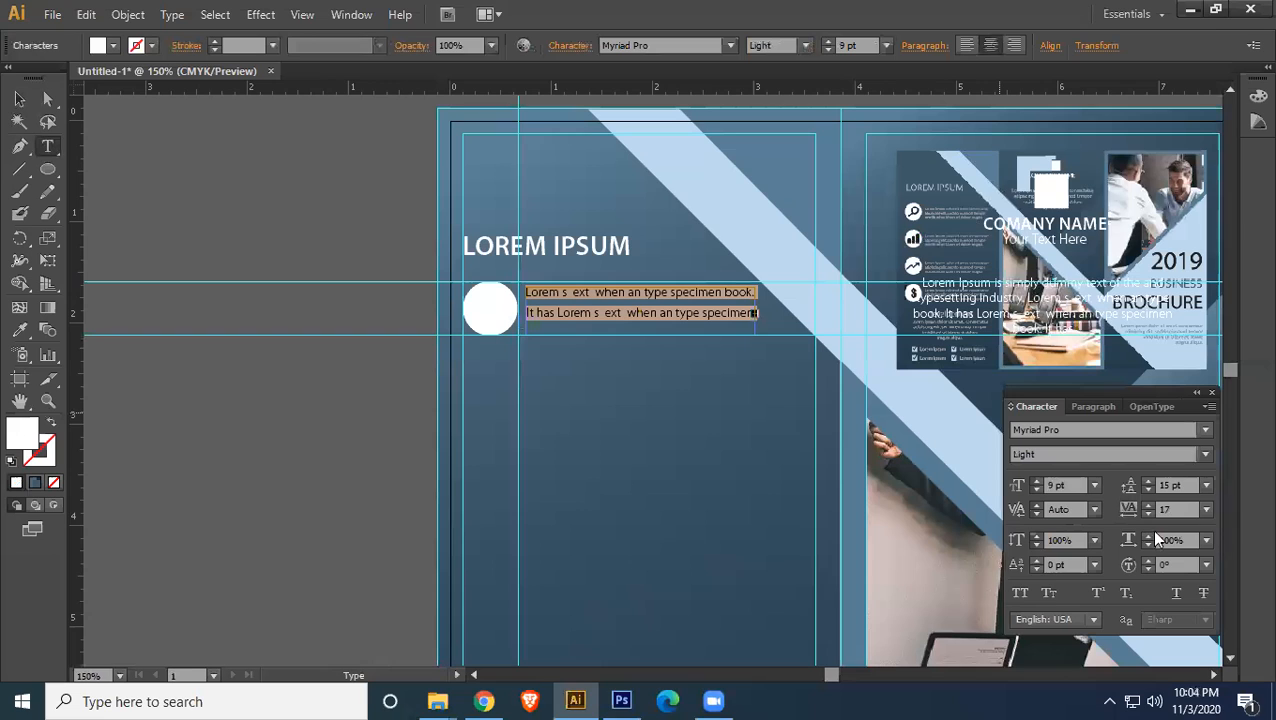
{"action": "left_click", "coordinate": [1079, 488]}
{"action": "type", "text": "8"}
{"action": "key", "text": "Return"}
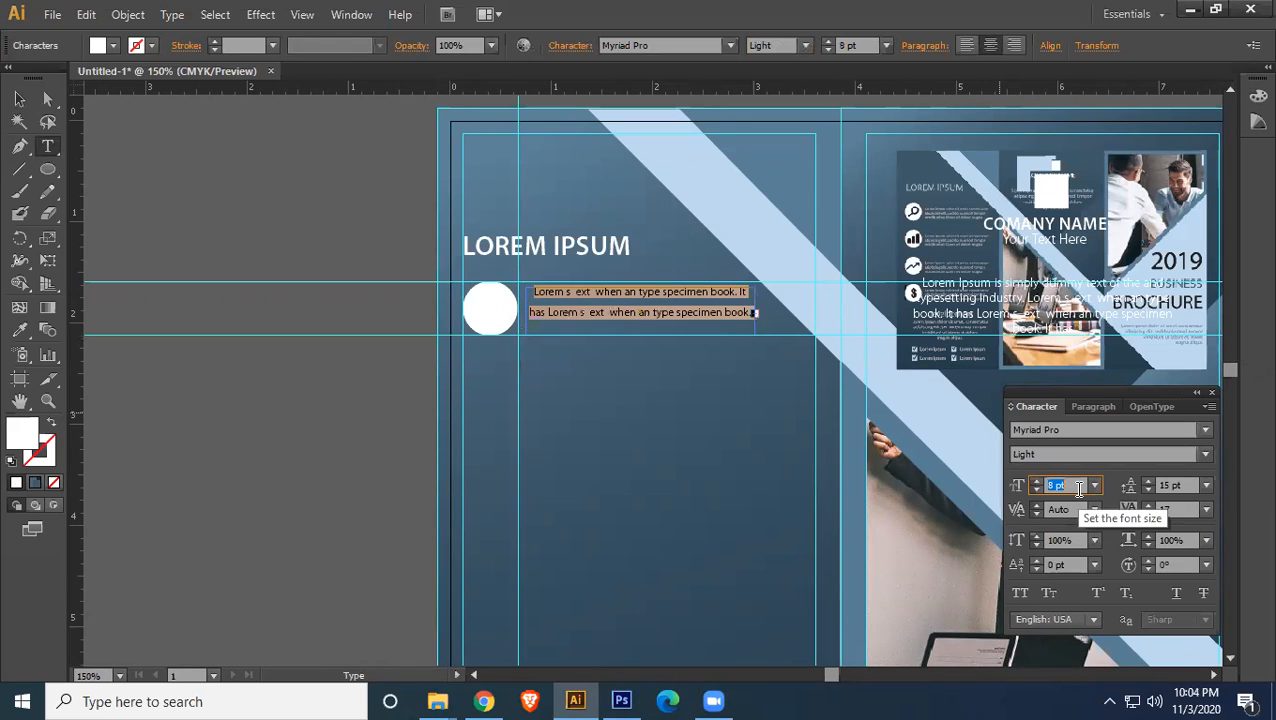
{"action": "left_click", "coordinate": [1100, 405]}
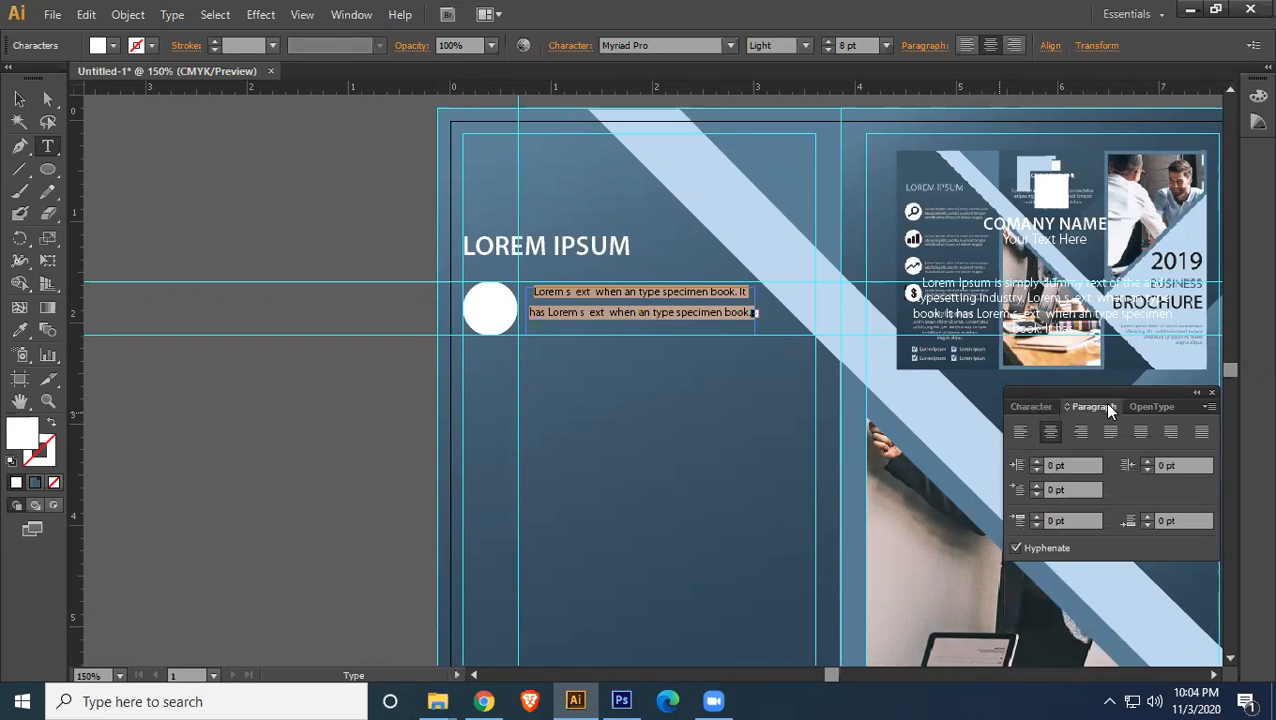
{"action": "left_click", "coordinate": [1020, 432]}
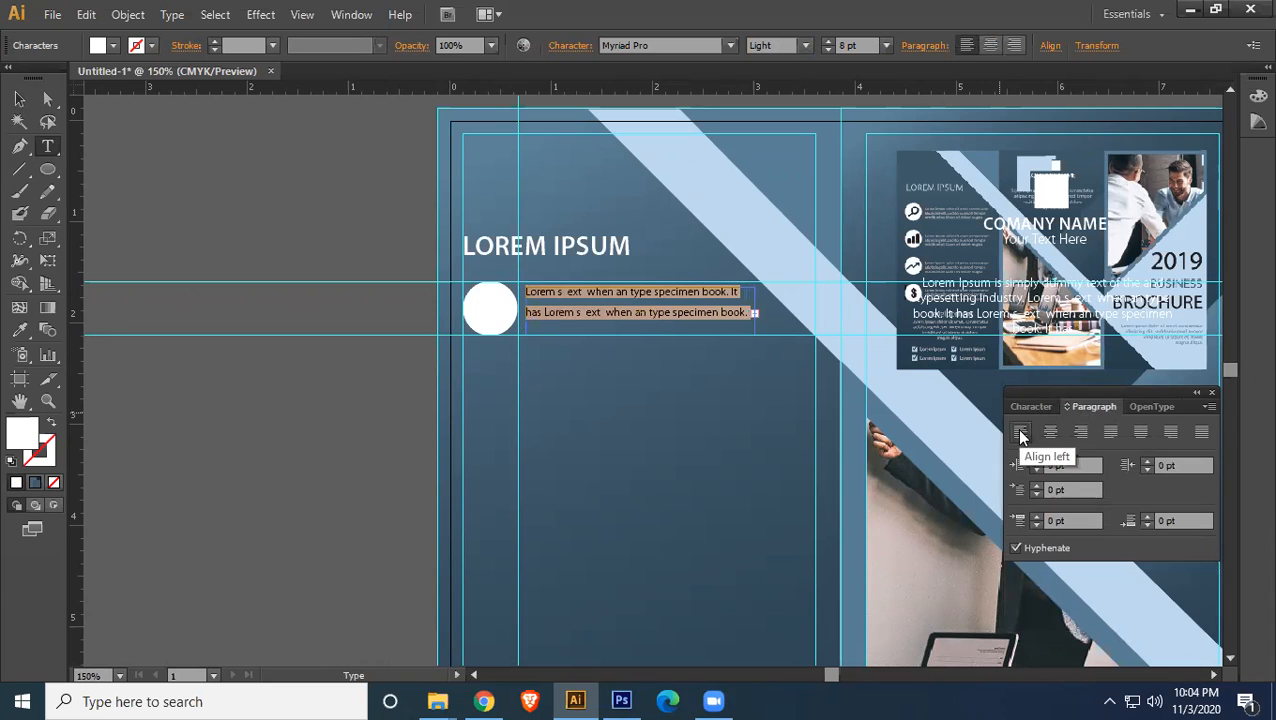
- Set the leading of all the text beside the circle to 11 pt
{"action": "left_click", "coordinate": [19, 98]}
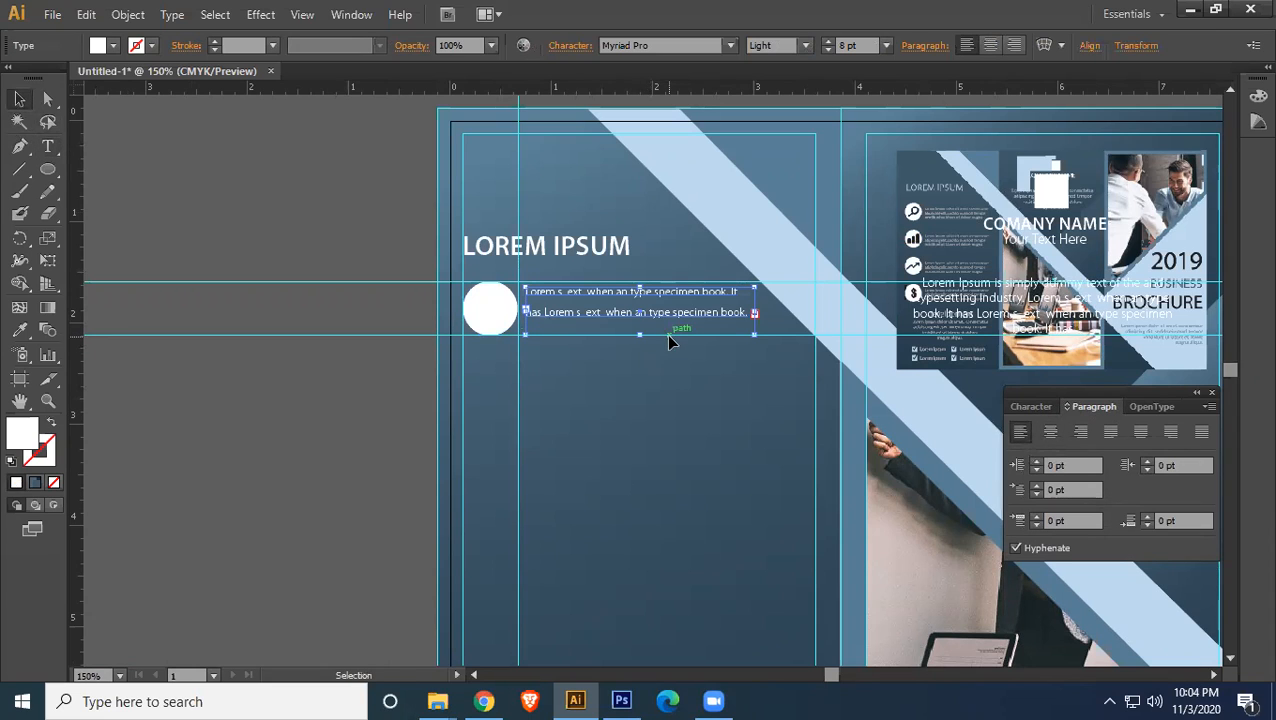
{"action": "mouse_move", "coordinate": [640, 333]}
{"action": "left_mouse_down"}
{"action": "mouse_move", "coordinate": [639, 352]}
{"action": "mouse_move", "coordinate": [641, 335]}
{"action": "left_mouse_up"}
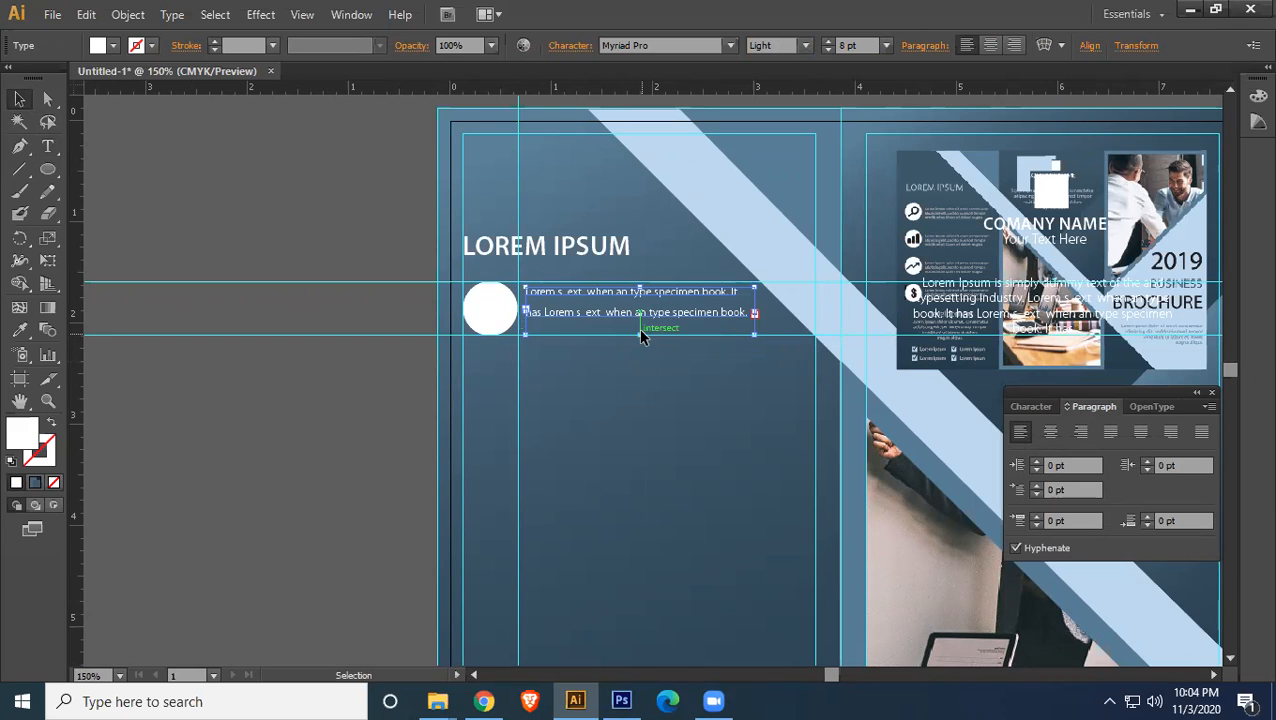
{"action": "double_click", "coordinate": [665, 318]}
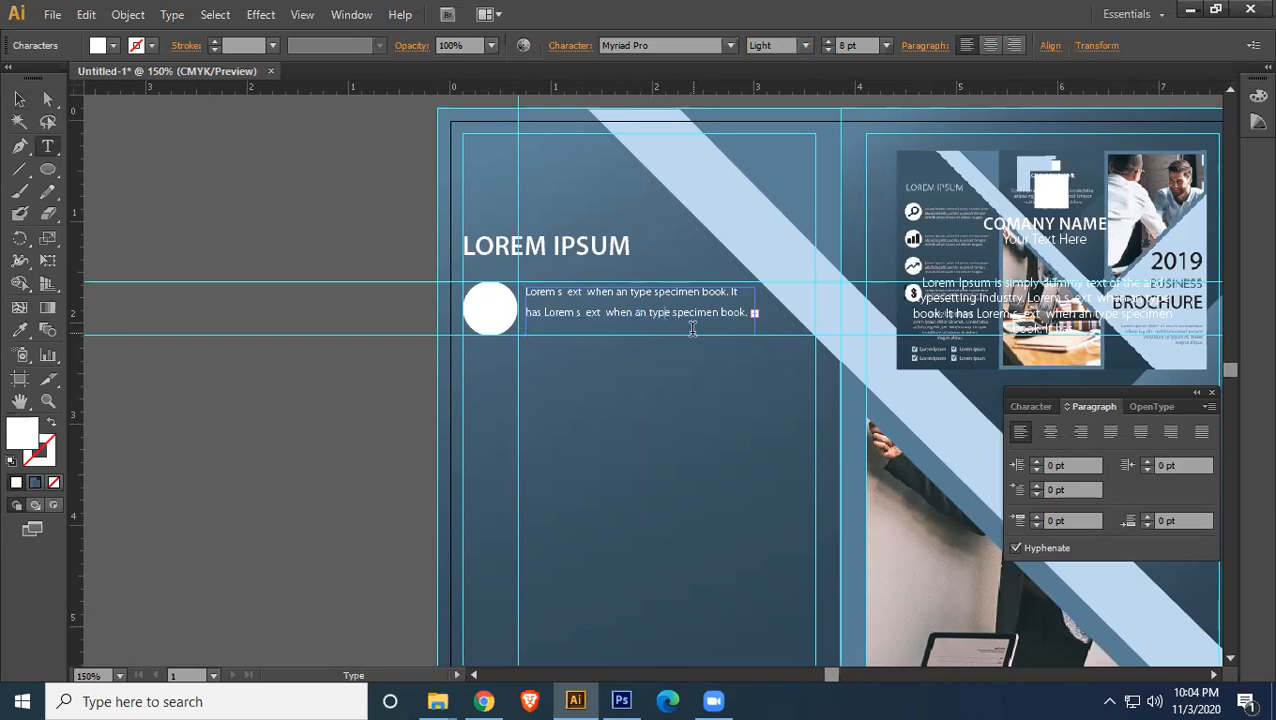
{"action": "key", "text": "ctrl+a"}
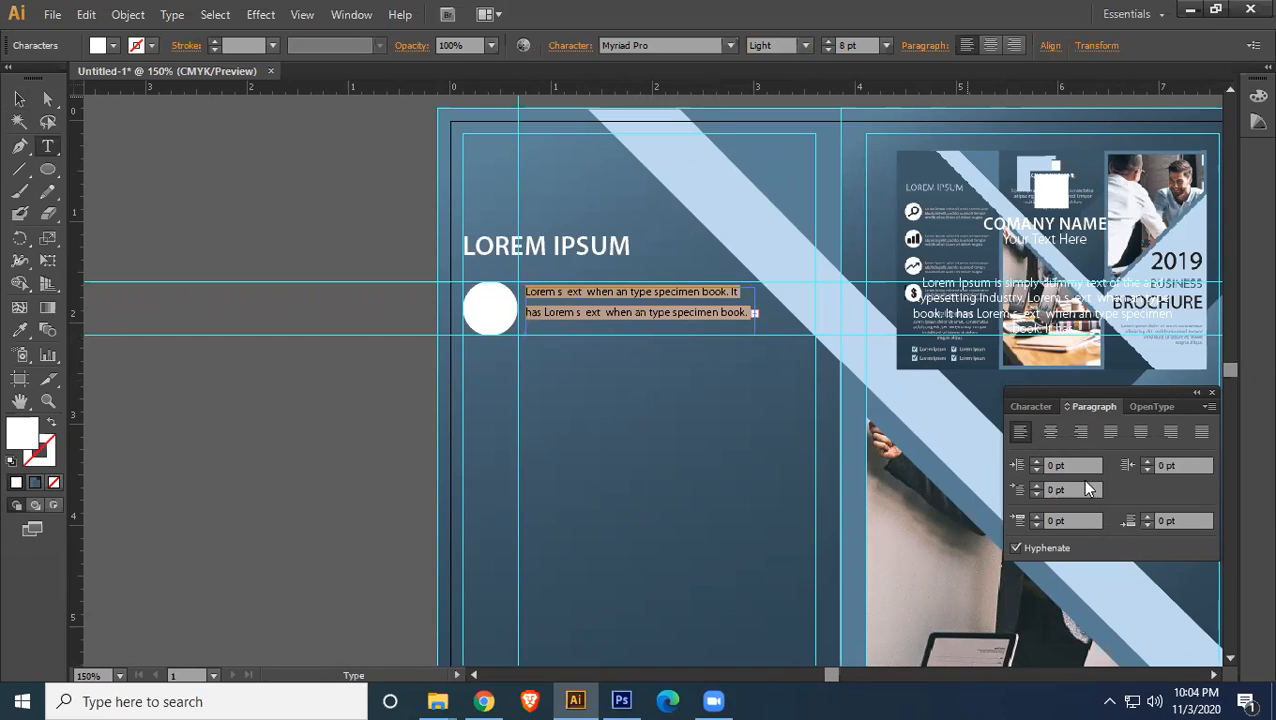
{"action": "left_click", "coordinate": [1043, 406]}
{"action": "scroll", "coordinate": [1182, 485], "scroll_direction": "down", "scroll_amount": 2}
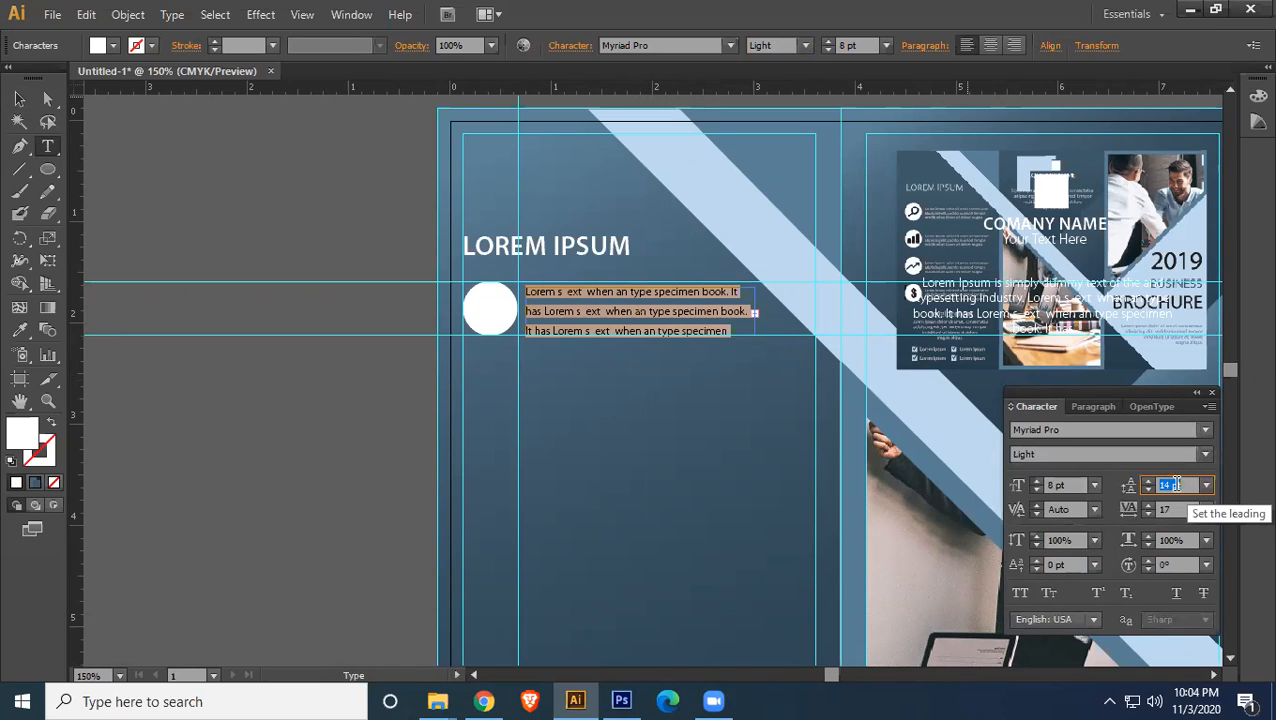
{"action": "scroll", "coordinate": [1178, 485], "scroll_direction": "down", "scroll_amount": 2}
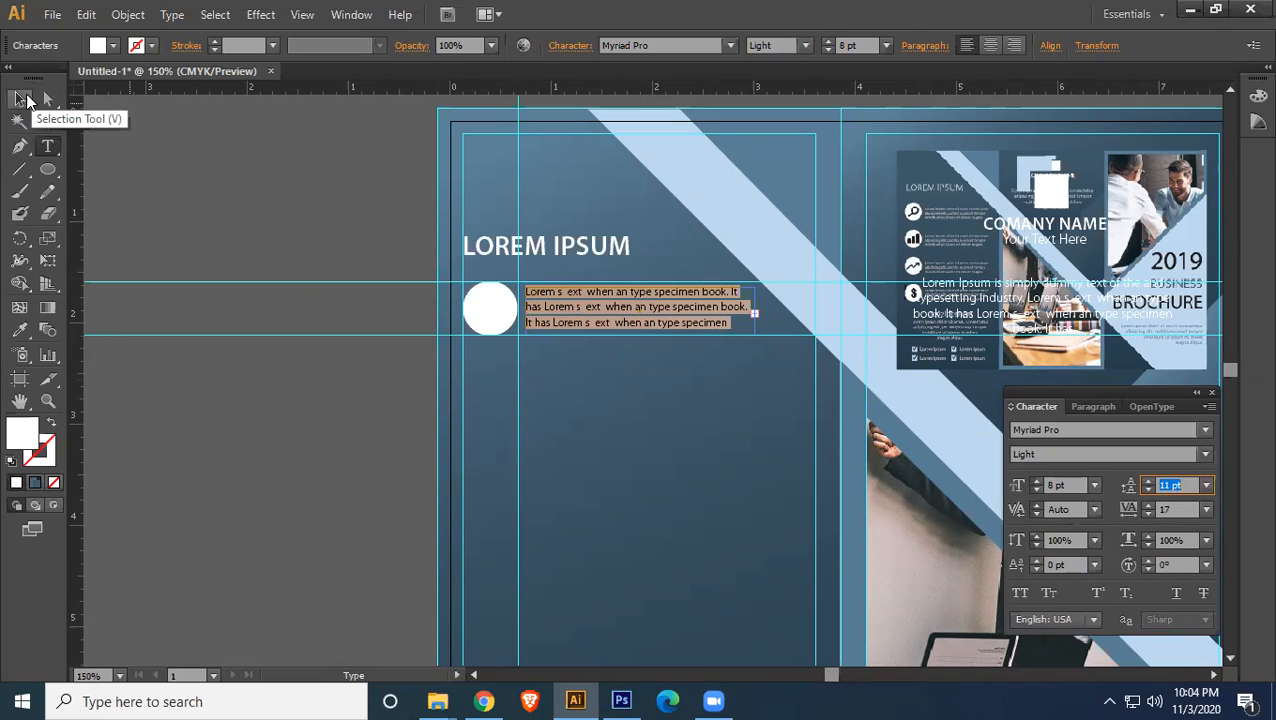
{"action": "left_click", "coordinate": [26, 100]}
{"action": "left_click", "coordinate": [723, 437]}
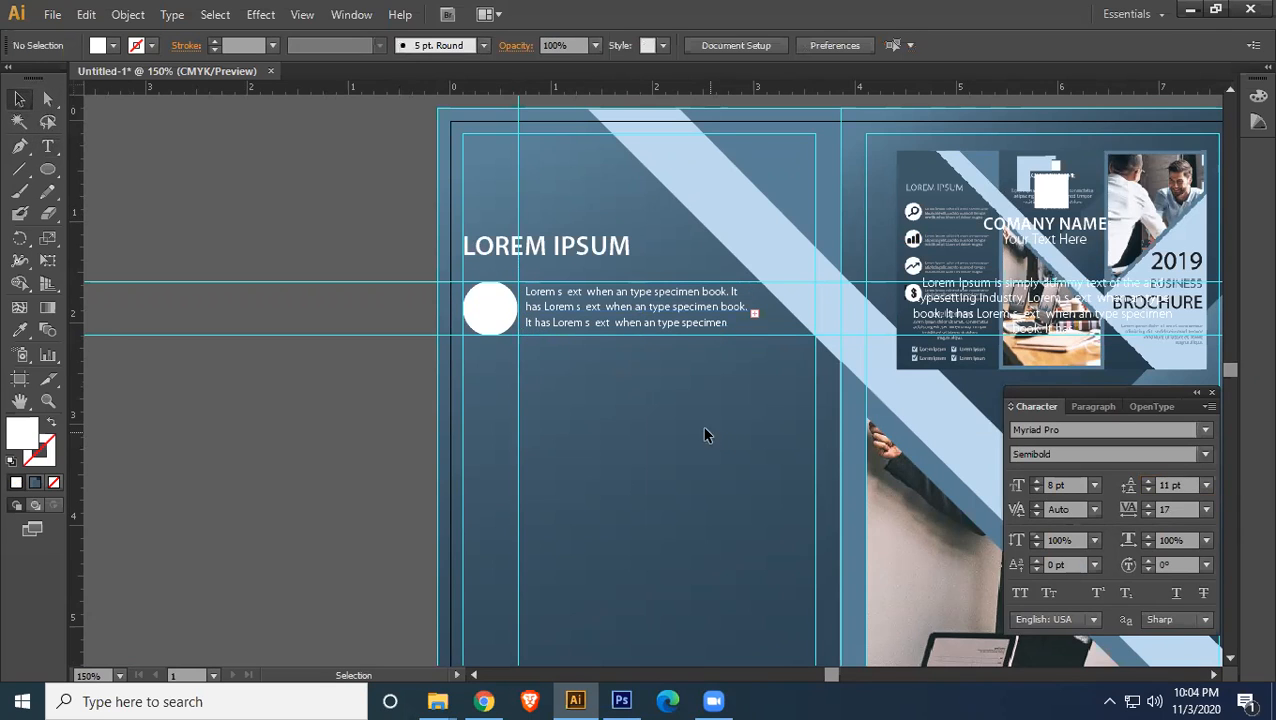
- Group the white circle with its text and place three copies in a column below it on the brochure's left panel
{"action": "left_click", "coordinate": [582, 302]}
{"action": "left_click", "coordinate": [495, 306], "text": "ctrl"}
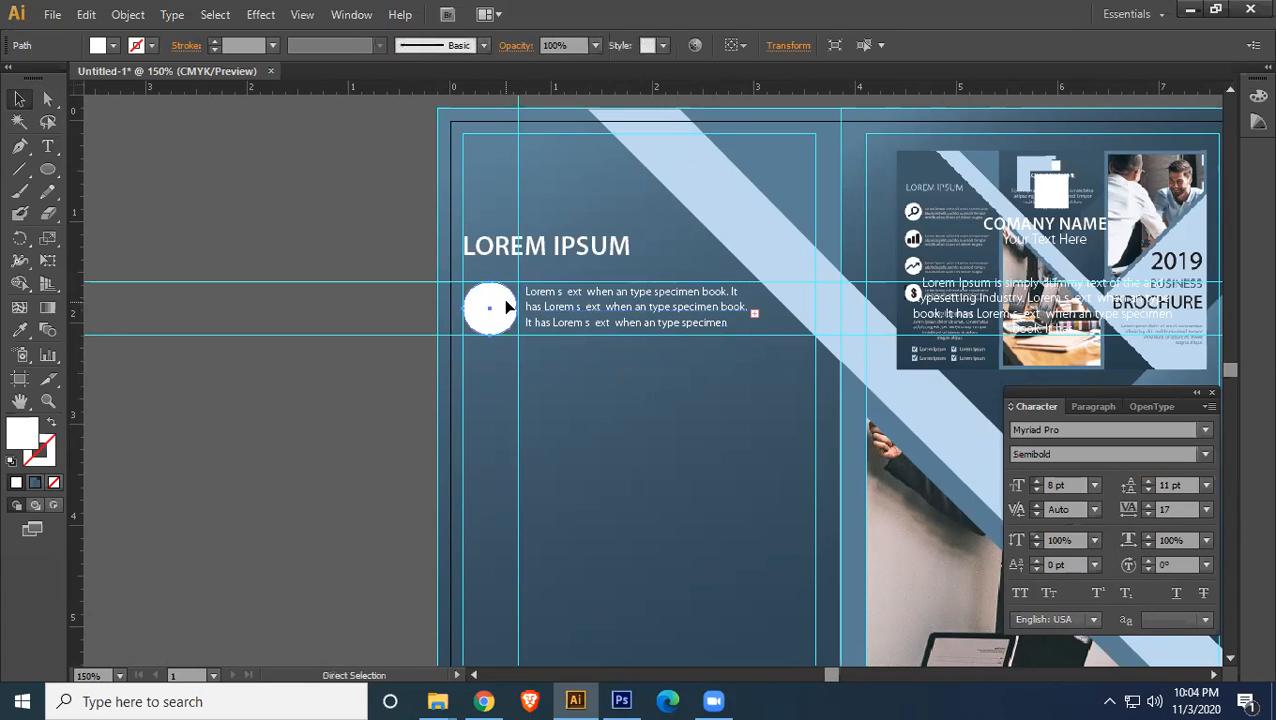
{"action": "left_click", "coordinate": [587, 313], "text": "shift"}
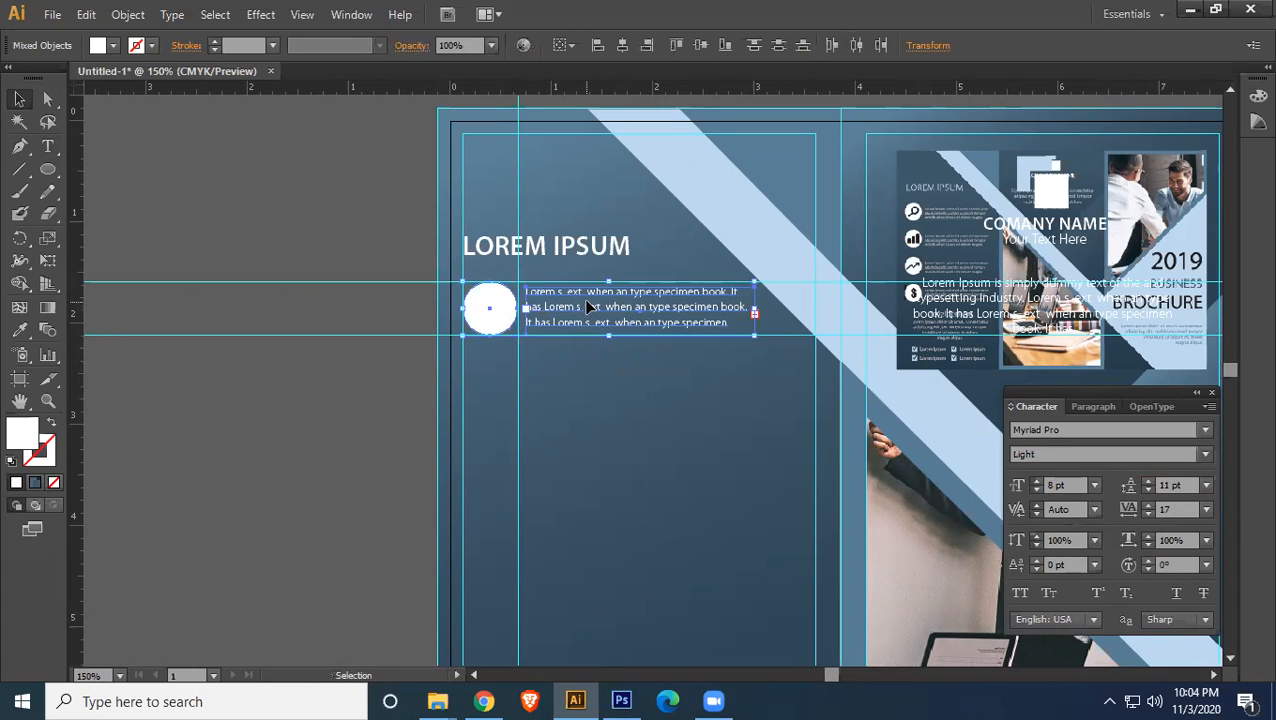
{"action": "key", "text": "ctrl+g"}
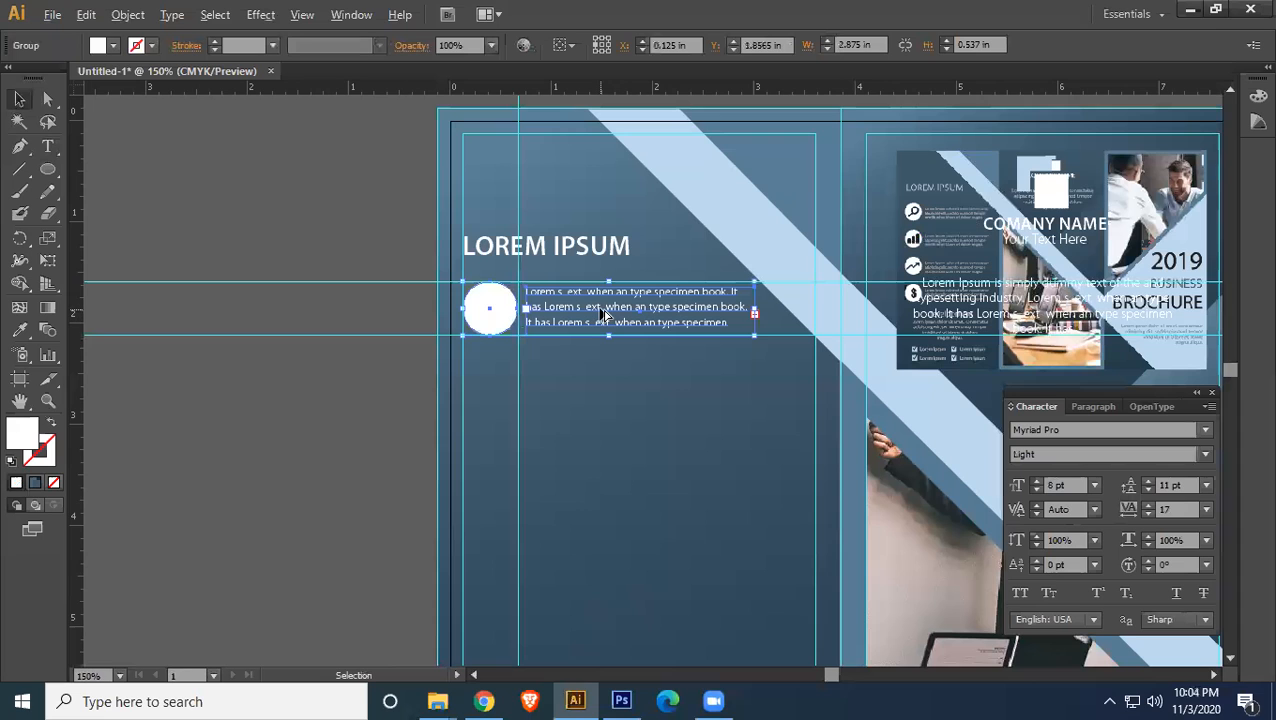
{"action": "left_click_drag", "start_coordinate": [600, 313], "coordinate": [600, 622]}
- Delete the two horizontal guides and the vertical guide around the first circle
{"action": "left_click", "coordinate": [299, 403]}
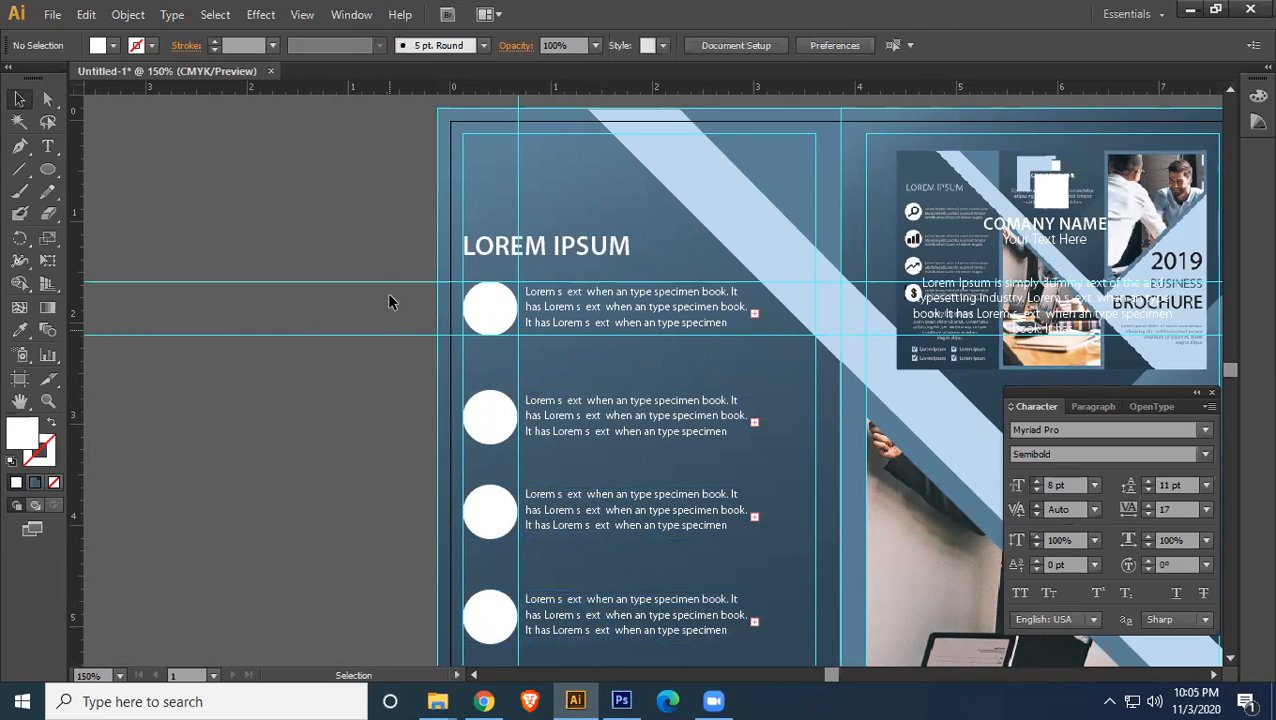
{"action": "key", "text": "Delete"}
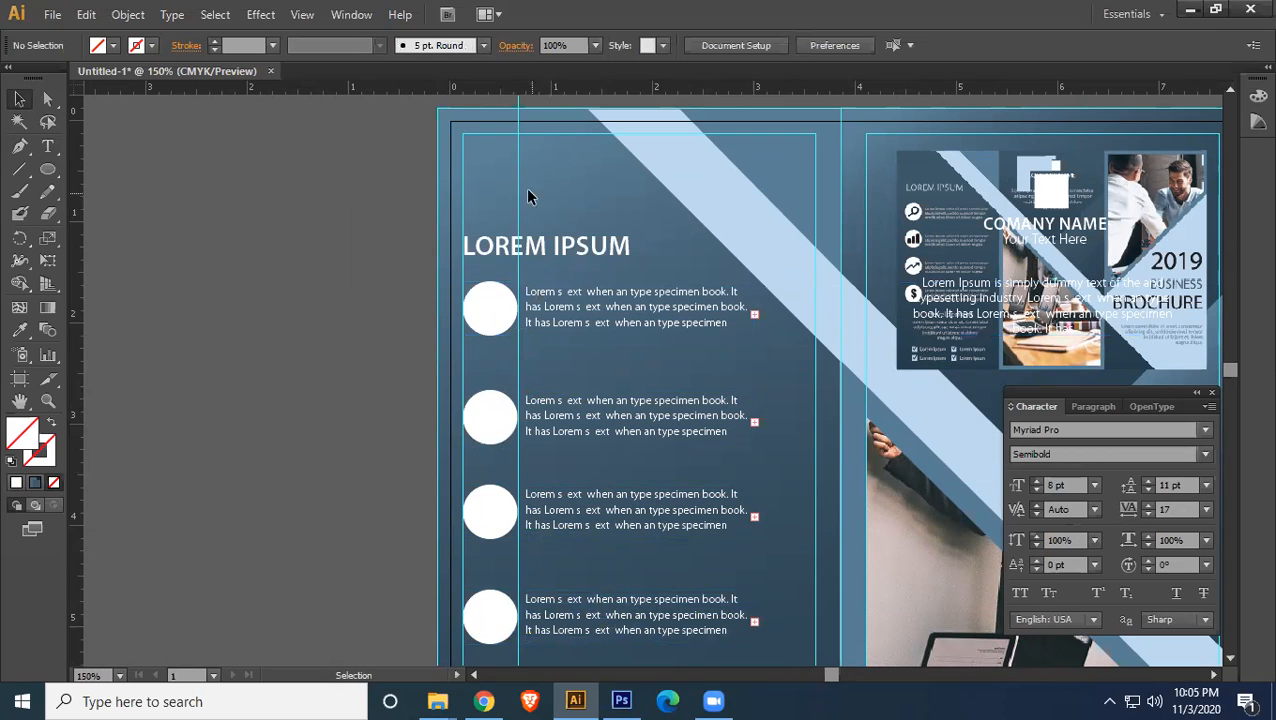
{"action": "key", "text": "Delete"}
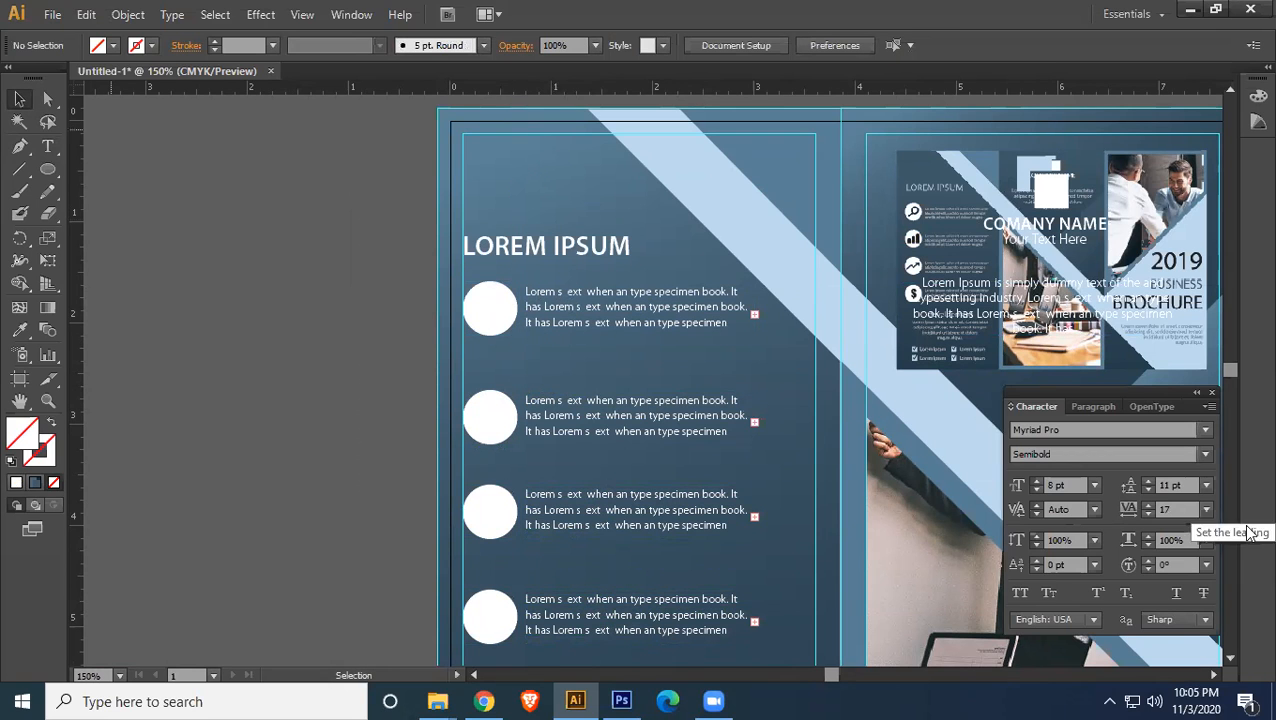
- Move the reference image off the company name and enlarge it to about 5.98 in wide over the middle and right panels
{"action": "scroll", "coordinate": [662, 491], "scroll_direction": "down", "scroll_amount": 1}
{"action": "left_click_drag", "start_coordinate": [664, 490], "coordinate": [493, 352]}
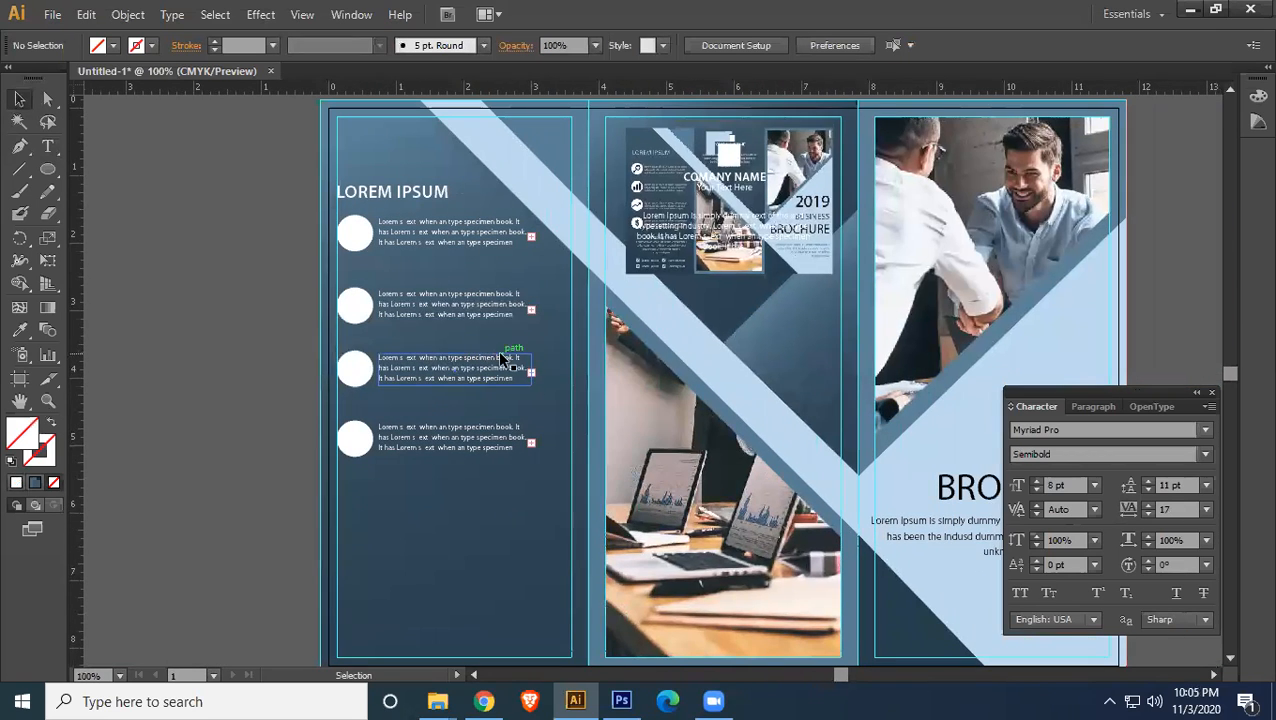
{"action": "left_click_drag", "start_coordinate": [660, 178], "coordinate": [804, 302]}
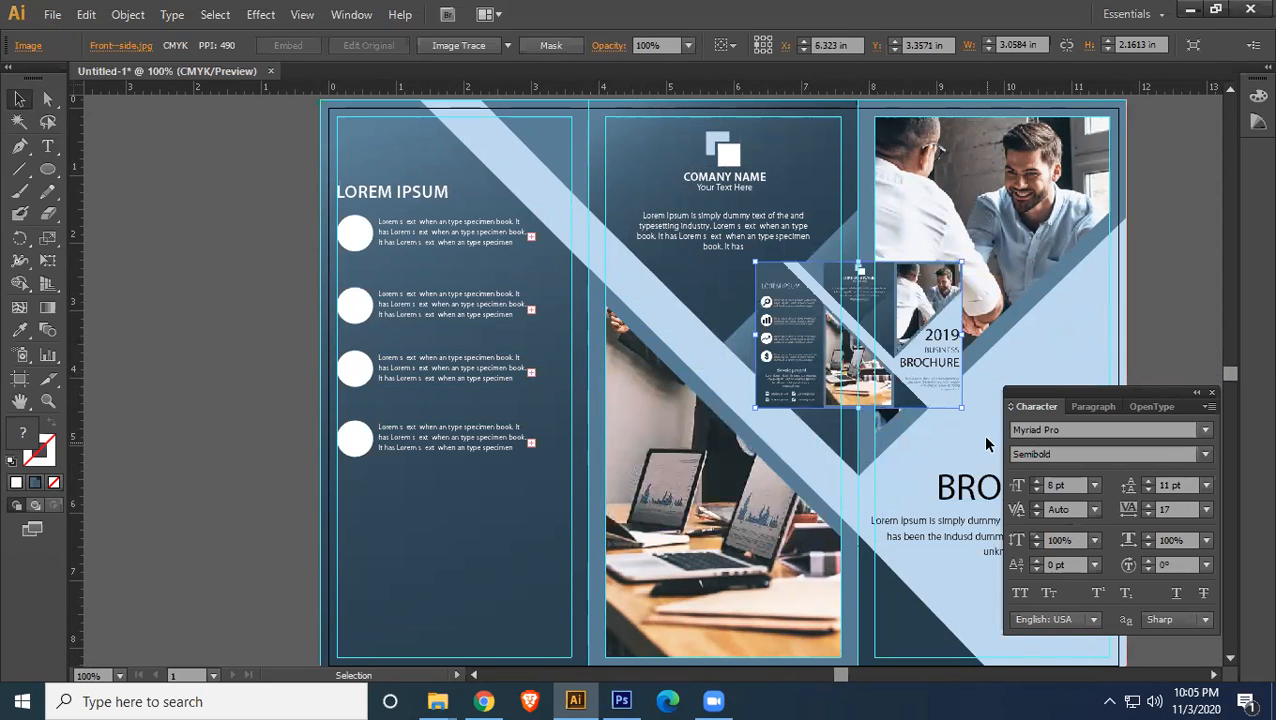
{"action": "left_click_drag", "start_coordinate": [961, 408], "coordinate": [1156, 568]}
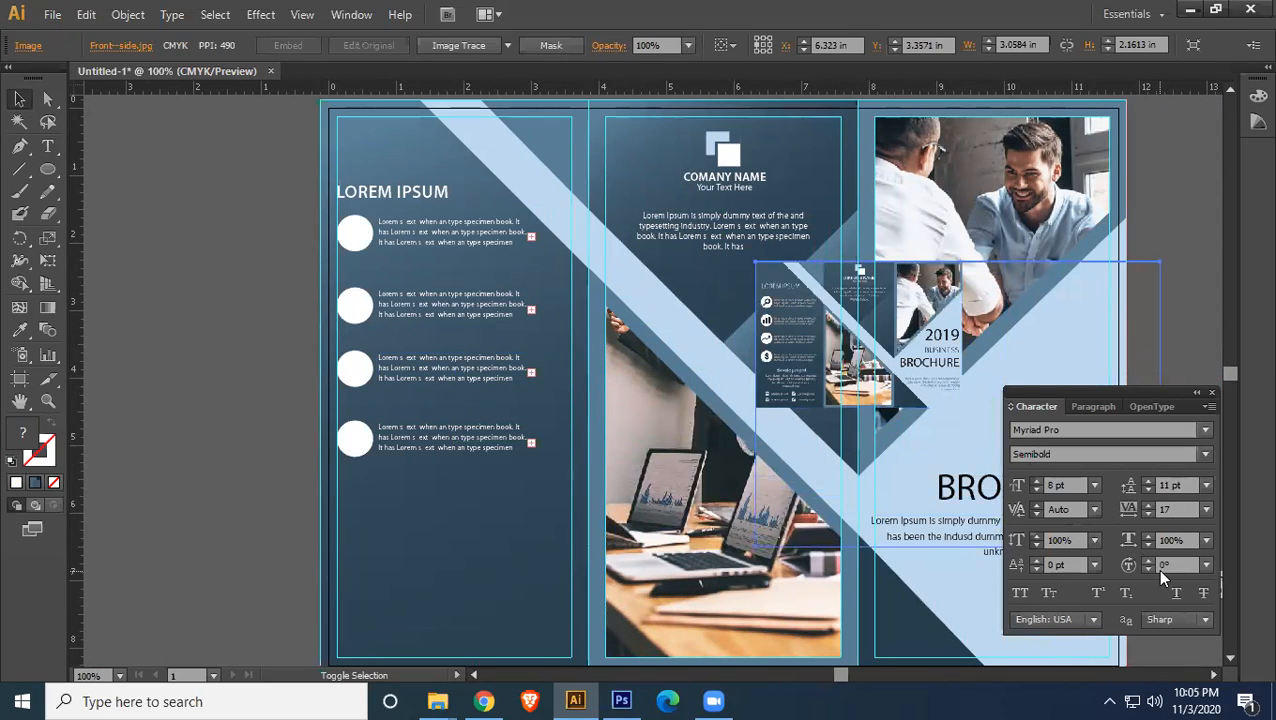
{"action": "left_click_drag", "start_coordinate": [800, 343], "coordinate": [759, 278]}
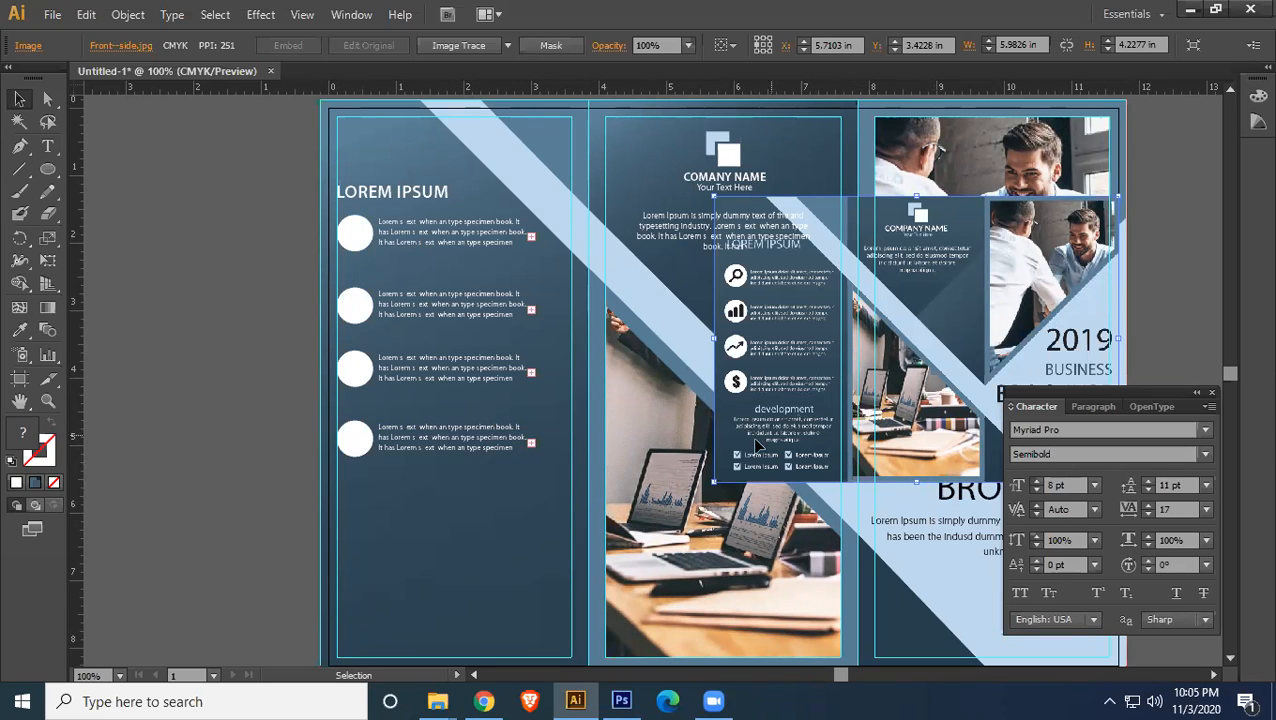
{"action": "left_click", "coordinate": [47, 145]}
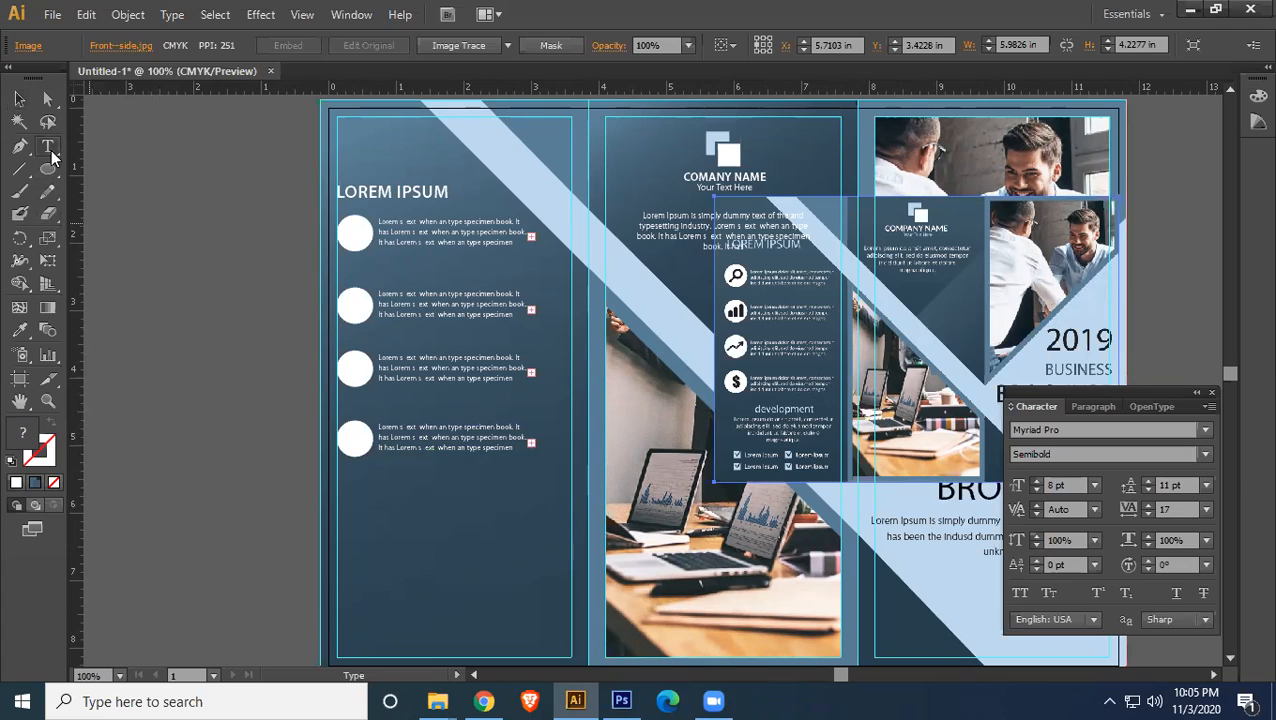
{"action": "left_click", "coordinate": [409, 522]}
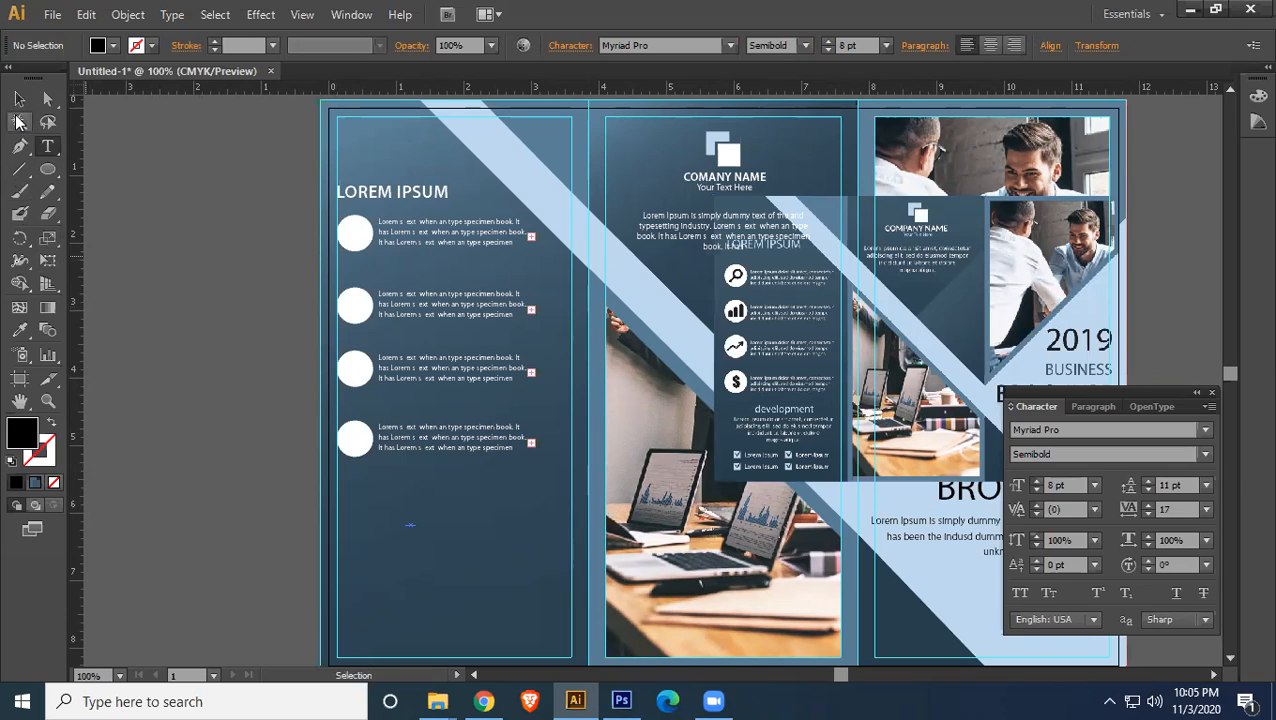
{"action": "left_click", "coordinate": [19, 98]}
{"action": "left_click", "coordinate": [464, 547]}
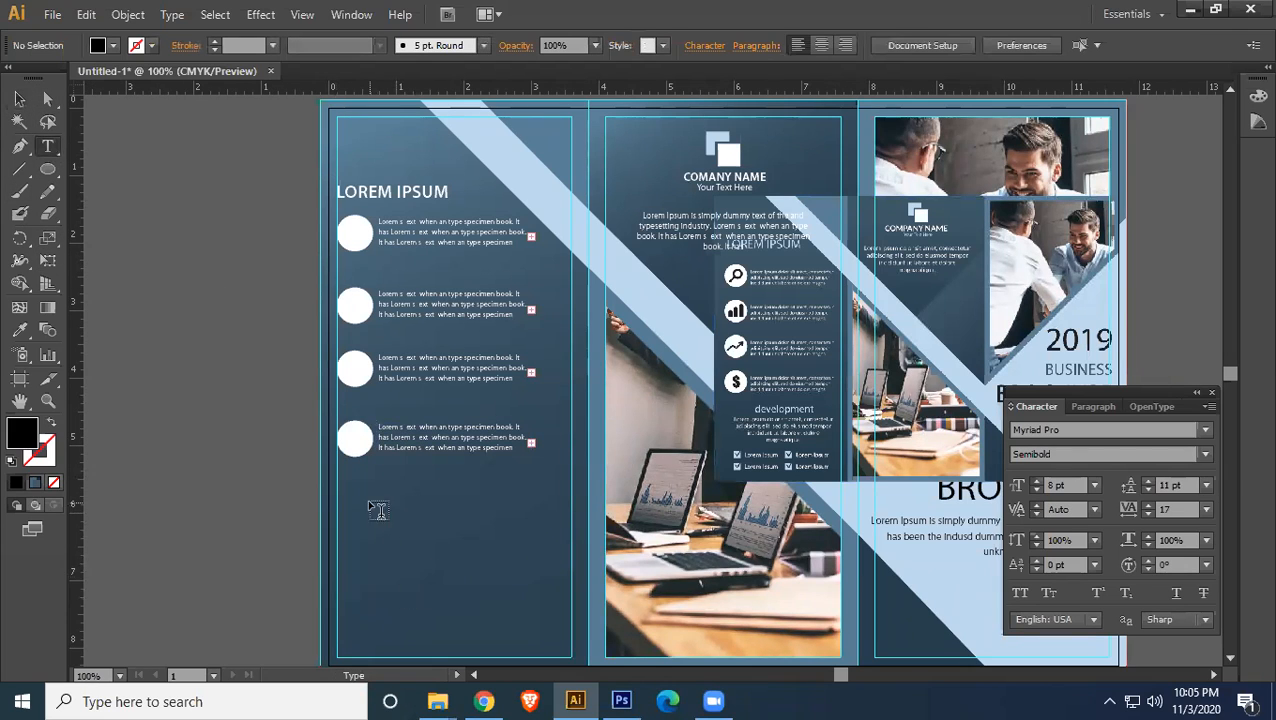
- Add the text "development" below the fourth circle and set its font size to 25 pt
{"action": "left_click", "coordinate": [391, 526]}
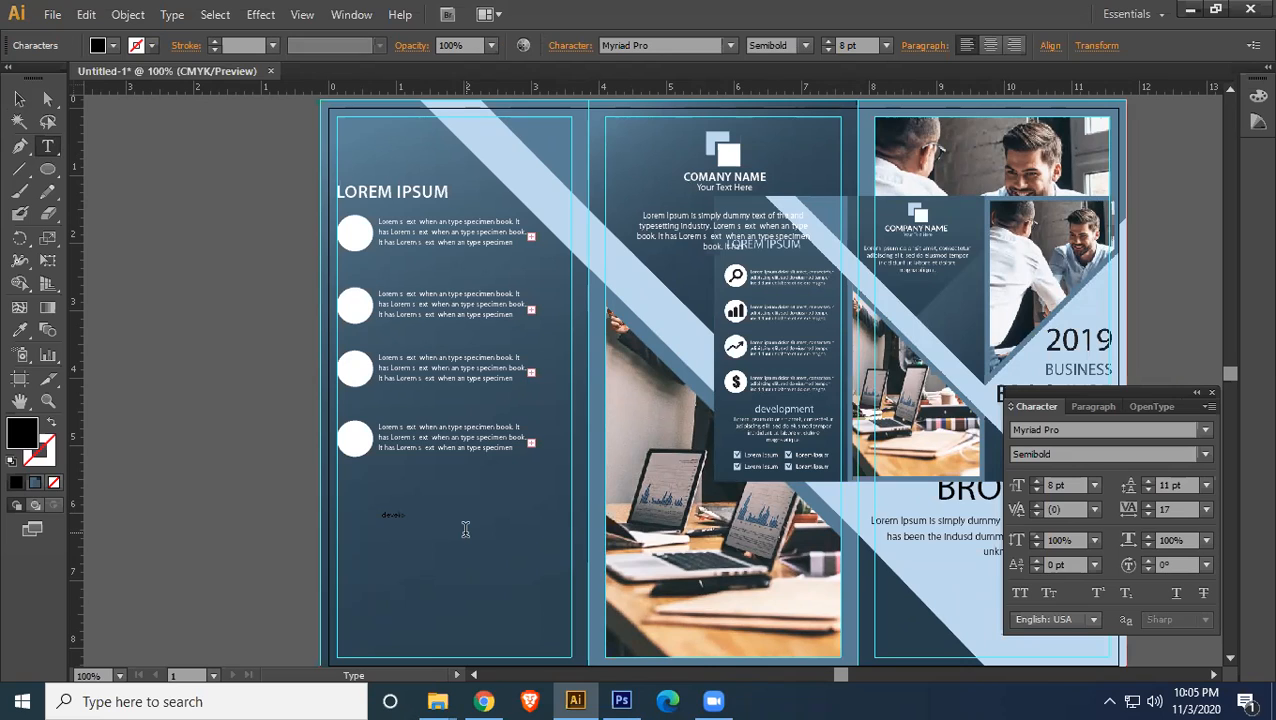
{"action": "type", "text": "development"}
{"action": "key", "text": "ctrl+a"}
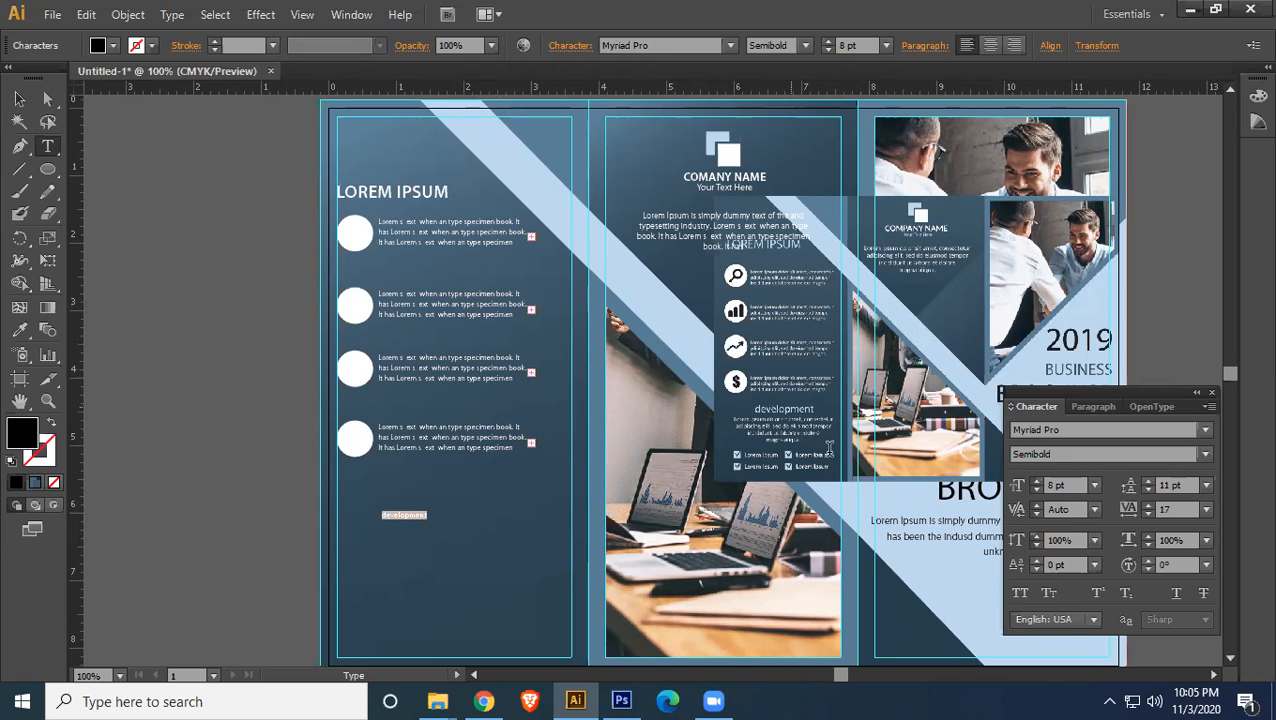
{"action": "left_click", "coordinate": [1077, 487]}
{"action": "key", "text": "Up"}
{"action": "key", "text": "Up"}
{"action": "key", "text": "Up"}
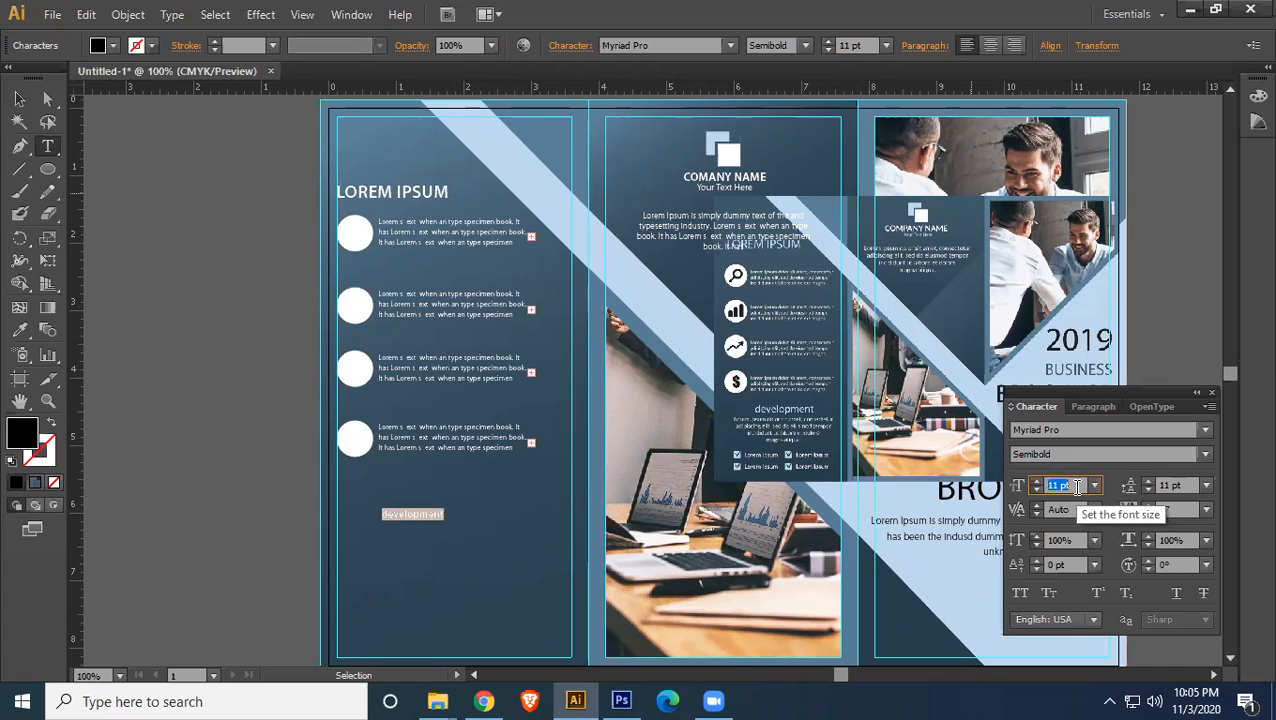
{"action": "key", "text": "Up"}
{"action": "key", "text": "Up"}
{"action": "key", "text": "Up"}
{"action": "key", "text": "Up"}
{"action": "key", "text": "Up"}
{"action": "key", "text": "Up"}
{"action": "key", "text": "Up"}
{"action": "key", "text": "Up"}
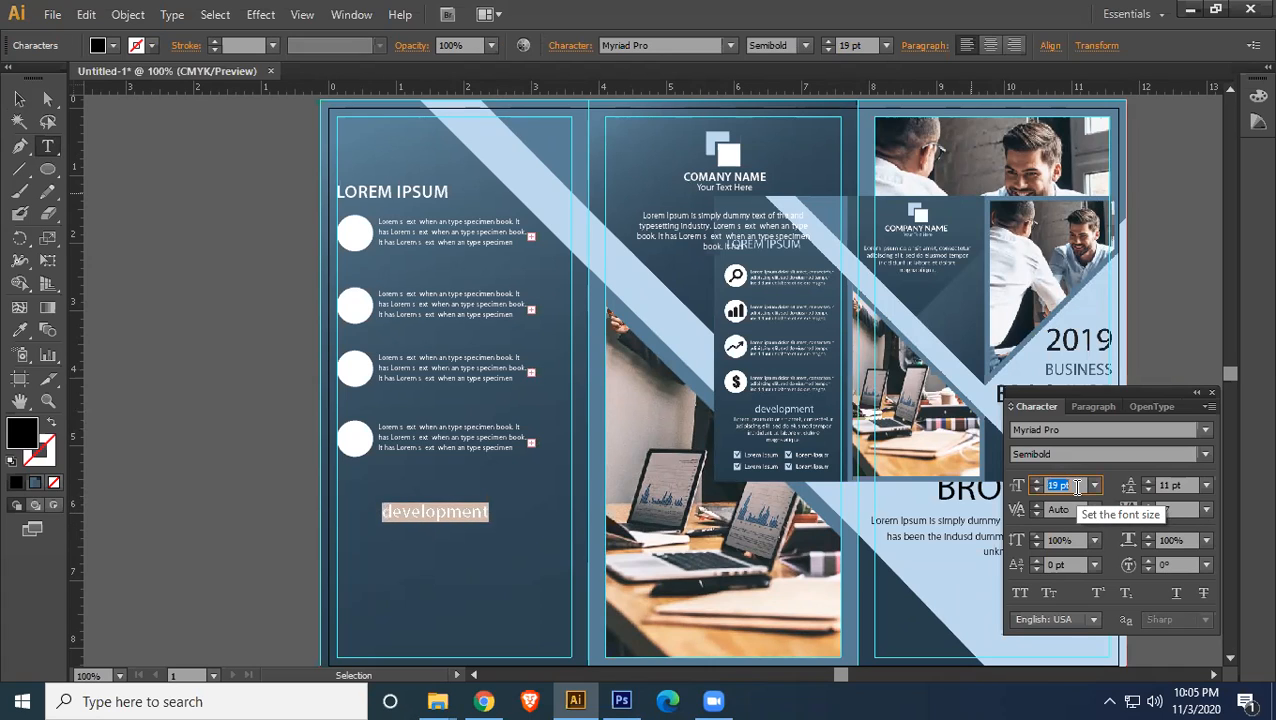
{"action": "key", "text": "Up"}
{"action": "key", "text": "Up"}
{"action": "key", "text": "Up"}
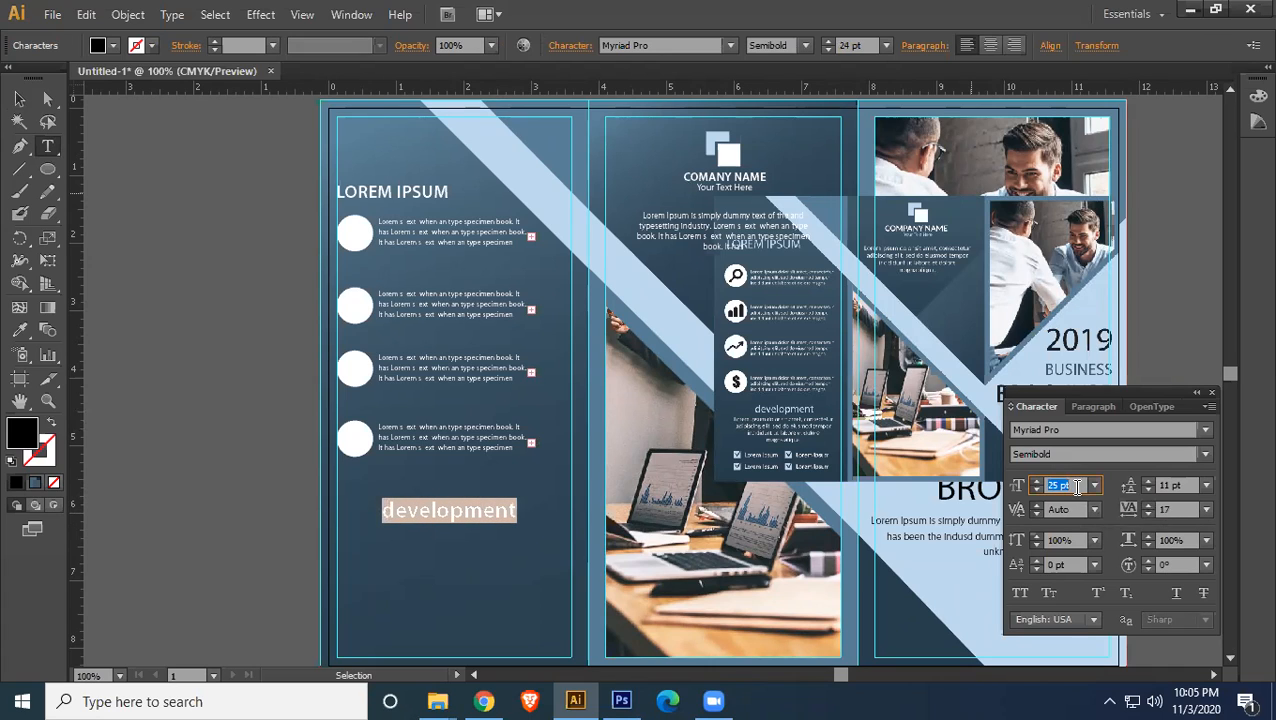
{"action": "key", "text": "Escape"}
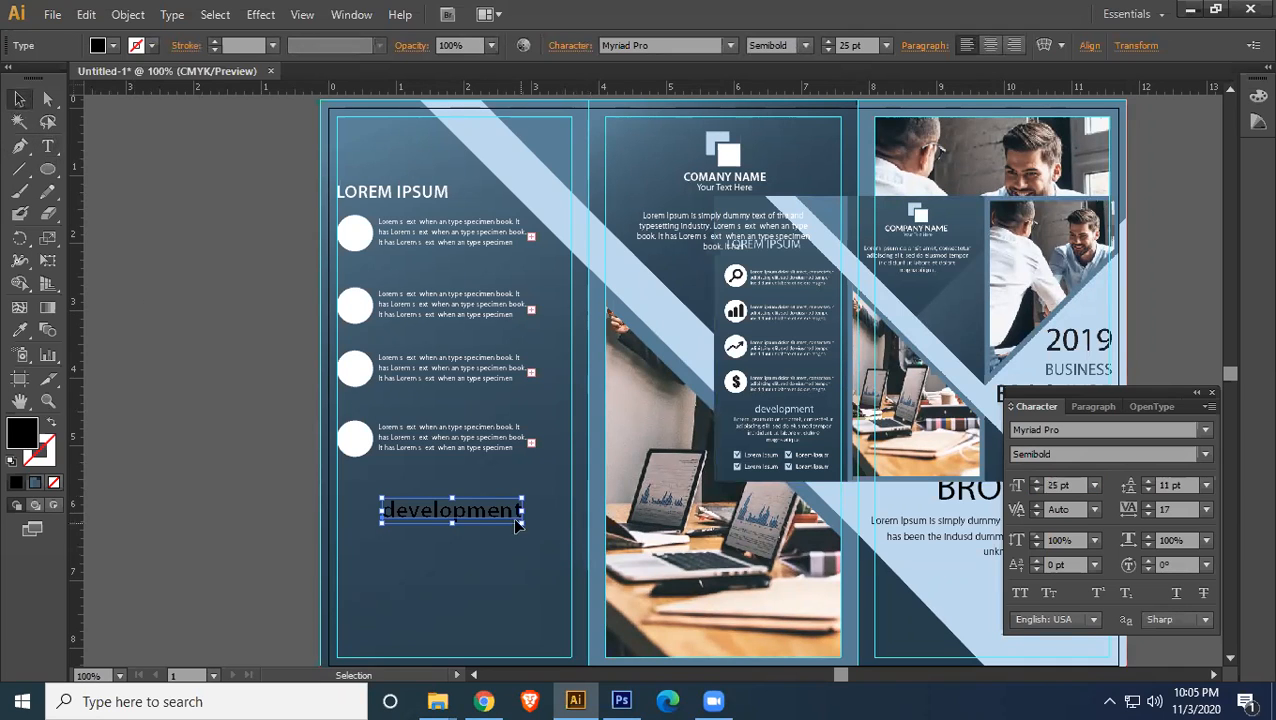
- Try to colour the "development" text by sampling the same heading in the reference image with the Eyedropper
{"action": "key", "text": "t"}
{"action": "double_click", "coordinate": [478, 513]}
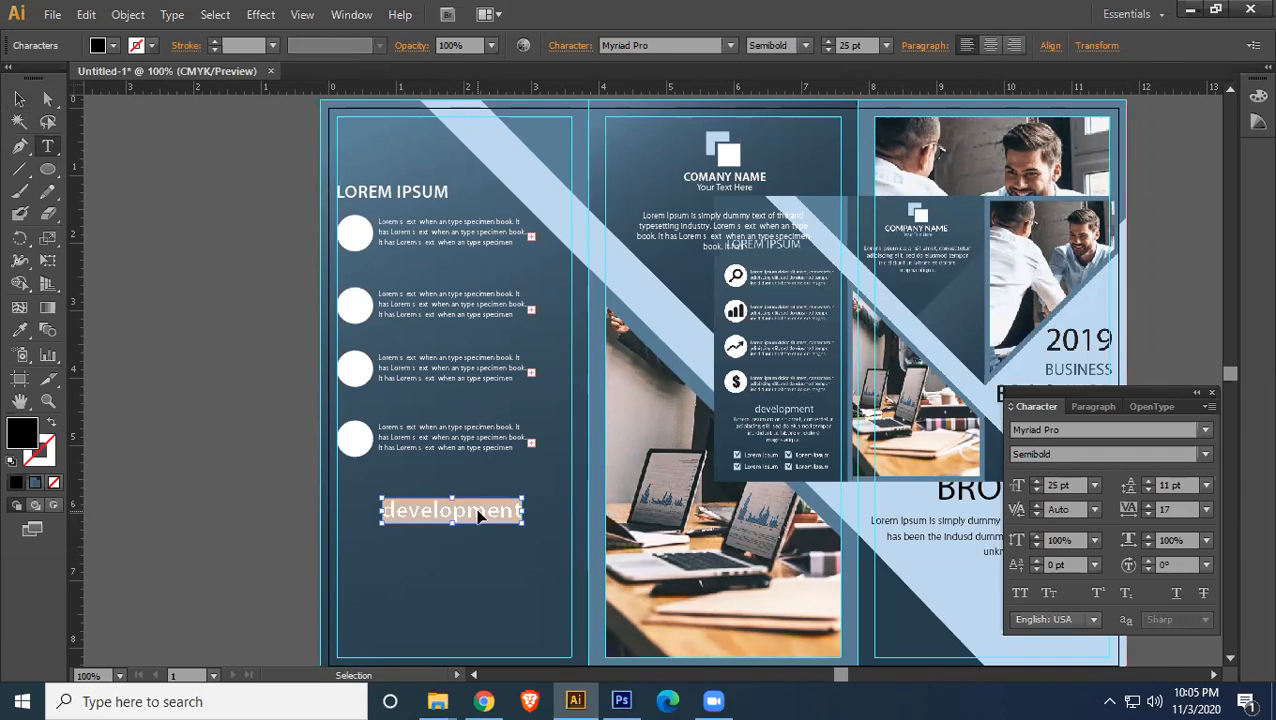
{"action": "left_click", "coordinate": [21, 331]}
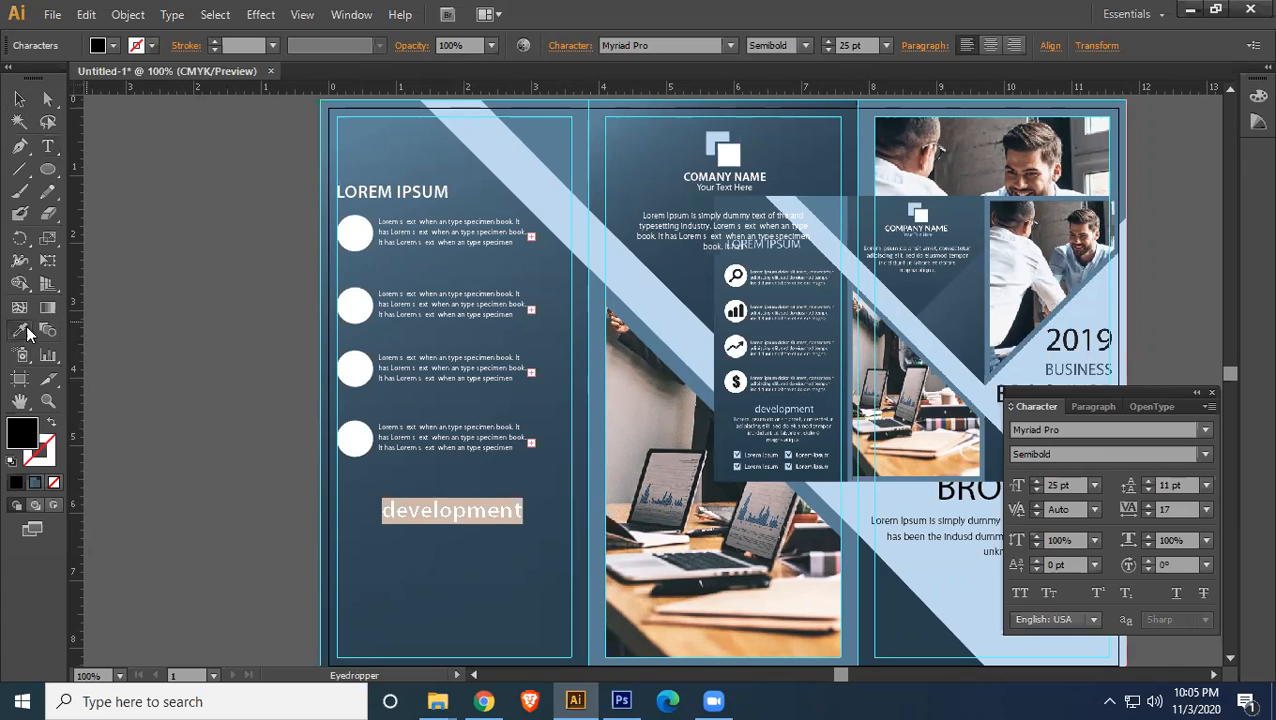
{"action": "left_click", "coordinate": [757, 407]}
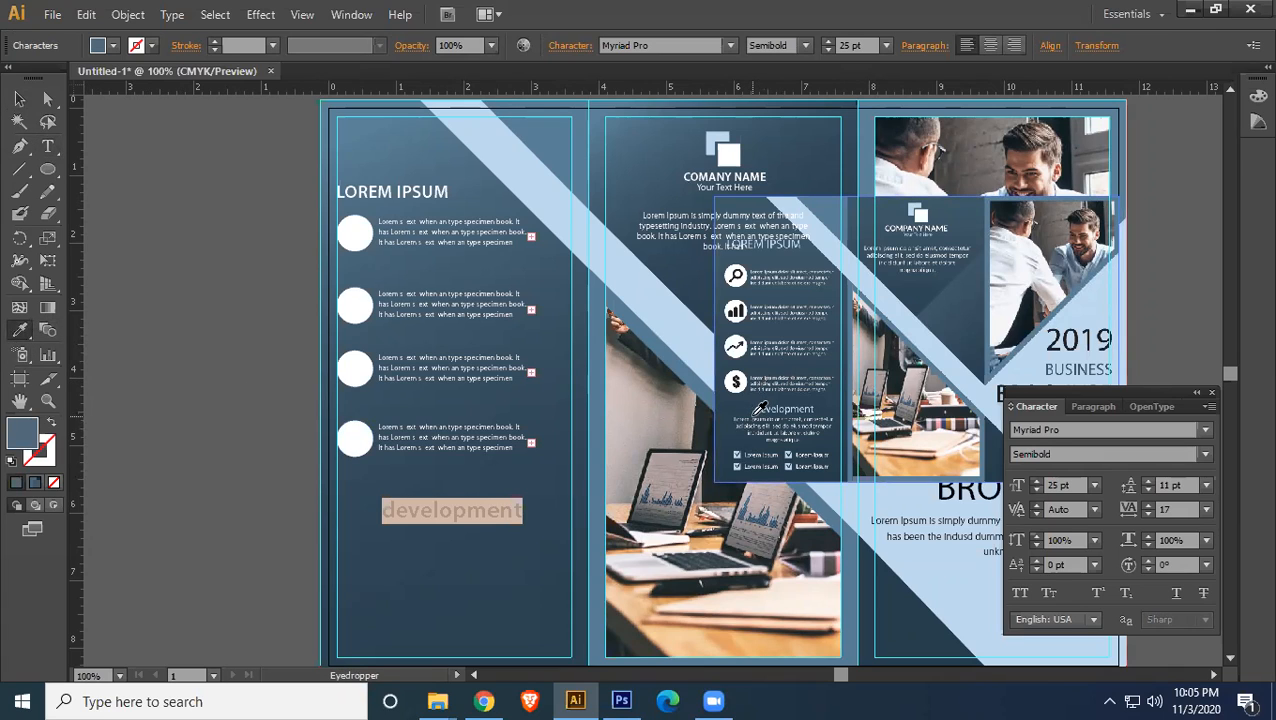
{"action": "left_click", "coordinate": [20, 99]}
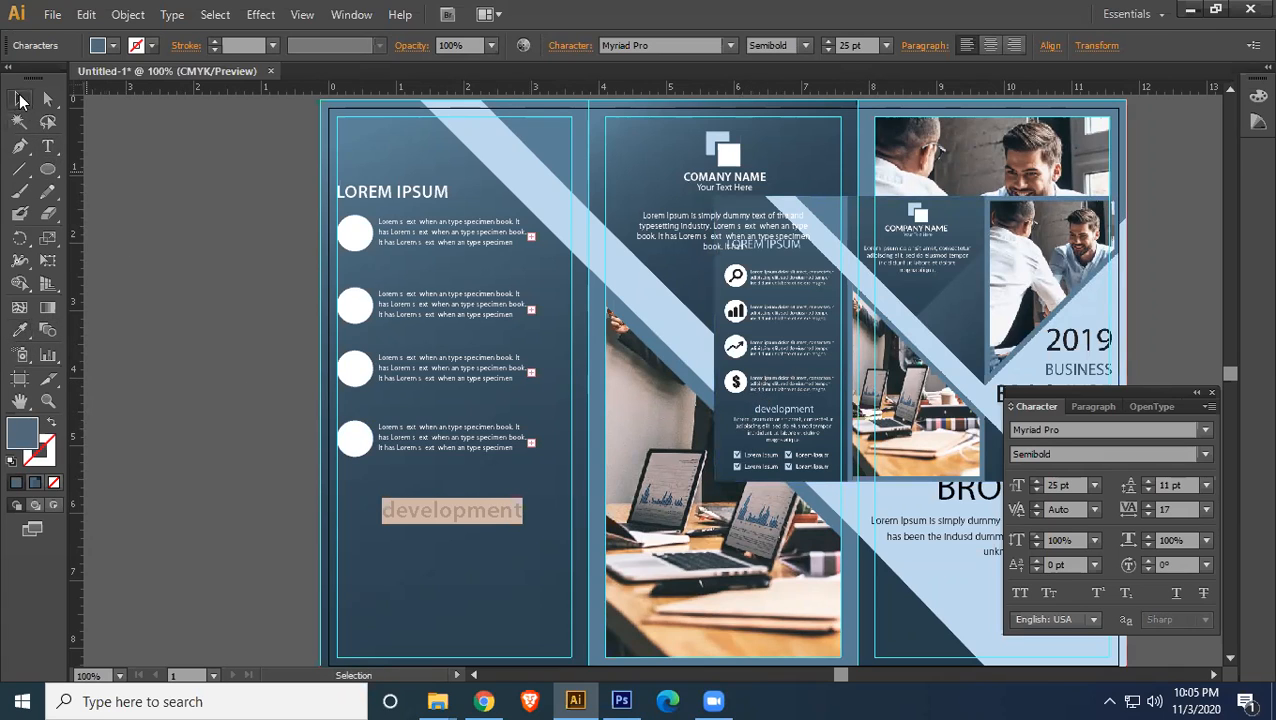
- Change the fill of the "development" text to a light blue
{"action": "double_click", "coordinate": [435, 510]}
{"action": "double_click", "coordinate": [434, 507]}
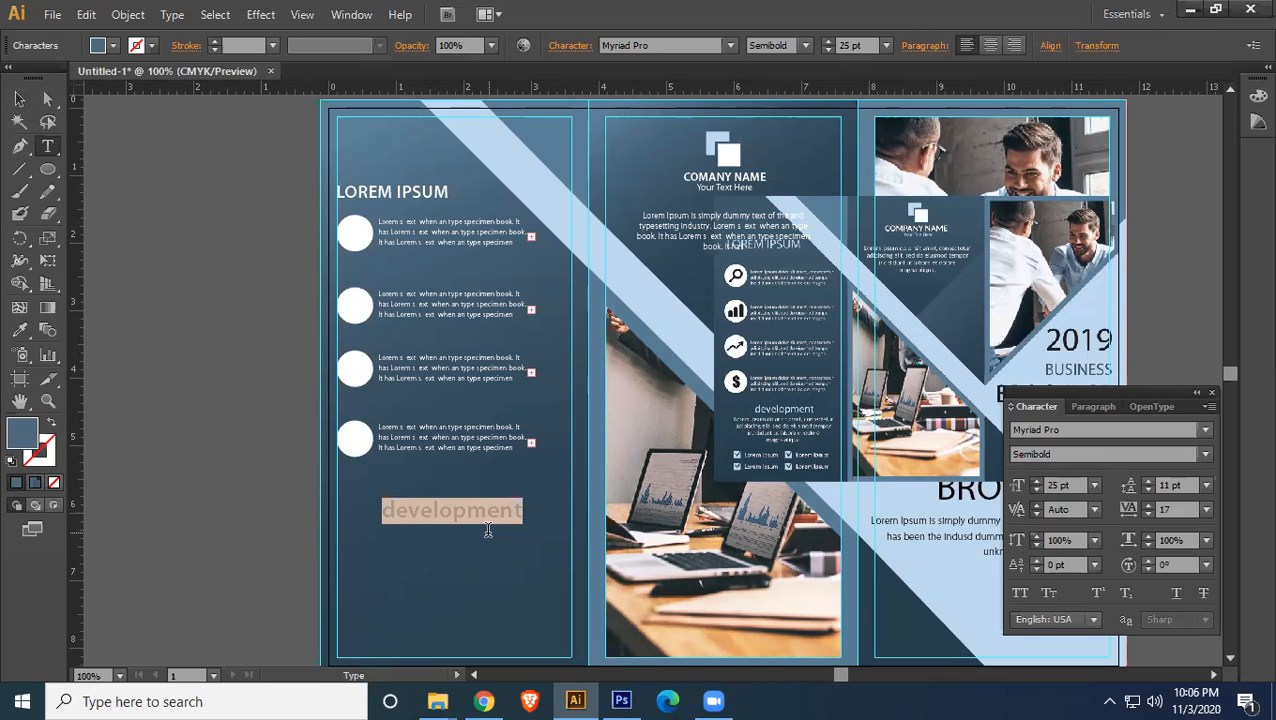
{"action": "double_click", "coordinate": [26, 431]}
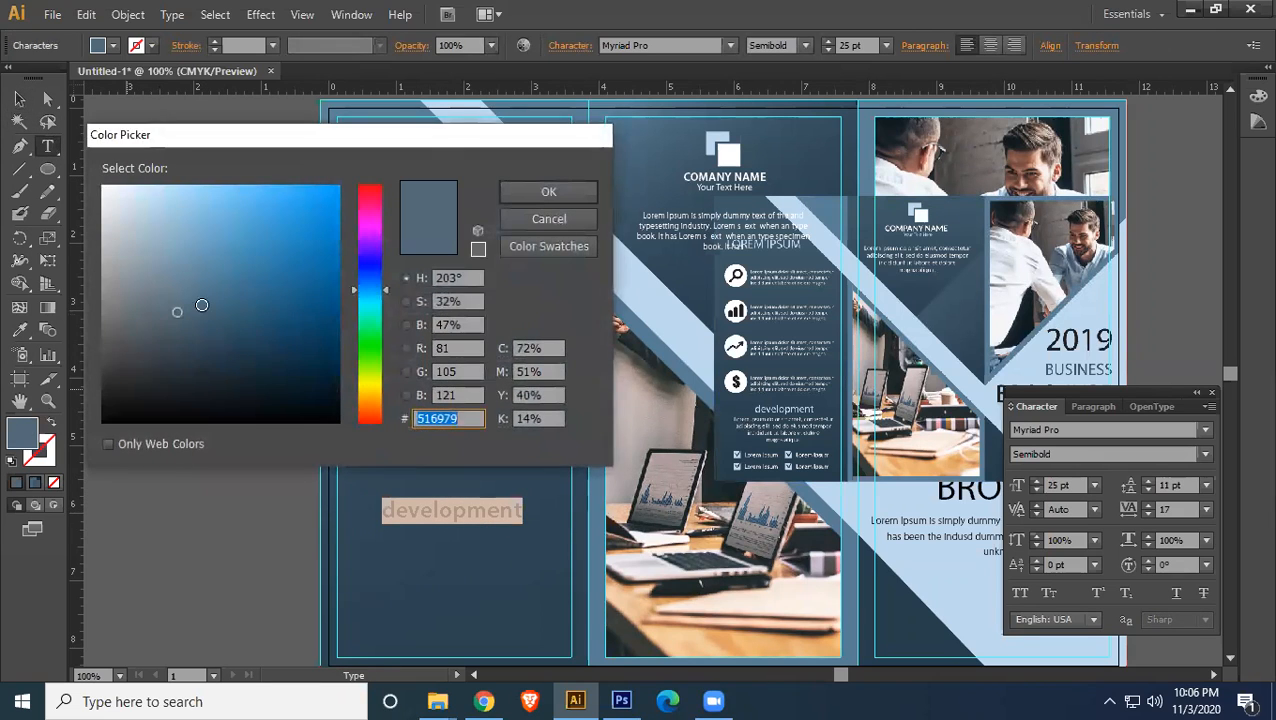
{"action": "left_click", "coordinate": [194, 229]}
{"action": "left_click", "coordinate": [549, 192]}
{"action": "key", "text": "Escape"}
- Move the "development" heading up and slightly right, just under the fourth circle's text
{"action": "left_click", "coordinate": [185, 498]}
{"action": "left_click_drag", "start_coordinate": [451, 510], "coordinate": [465, 490]}
{"action": "left_click", "coordinate": [236, 447]}
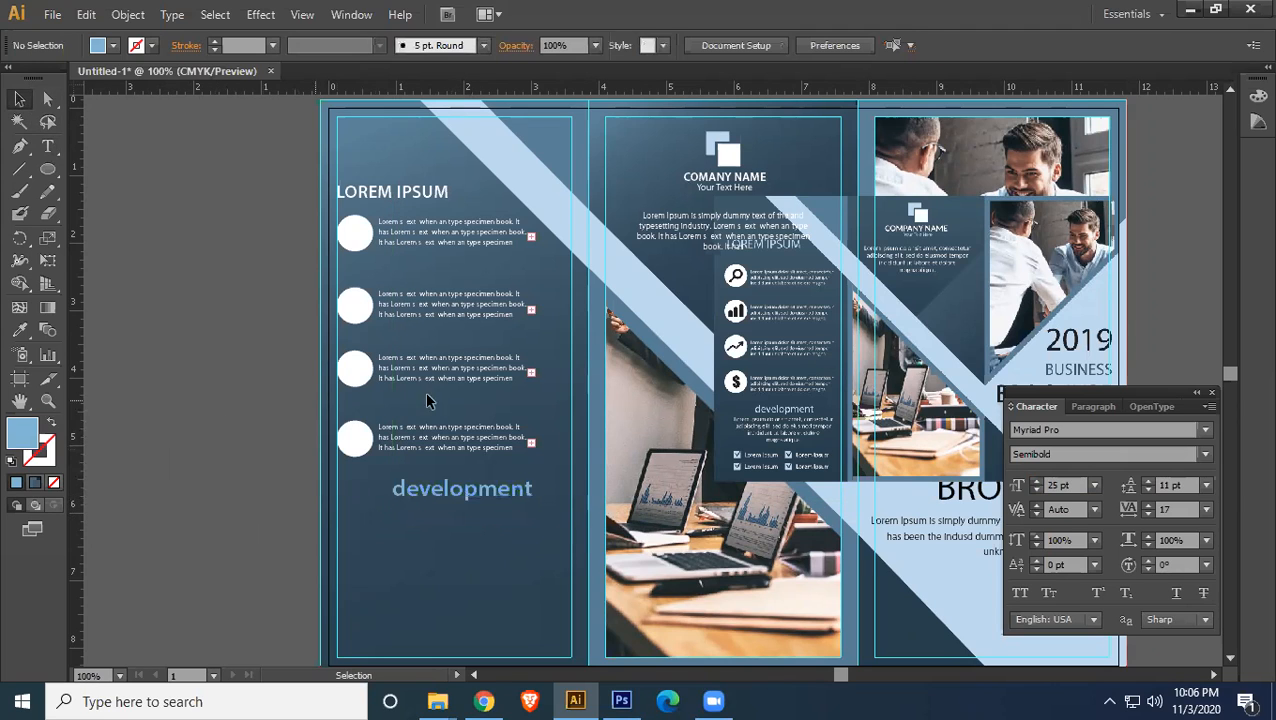
- Copy the middle panel's Lorem Ipsum paragraph to just below the "development" heading
{"action": "left_click", "coordinate": [917, 291]}
{"action": "left_click", "coordinate": [660, 235]}
{"action": "left_click", "coordinate": [660, 235]}
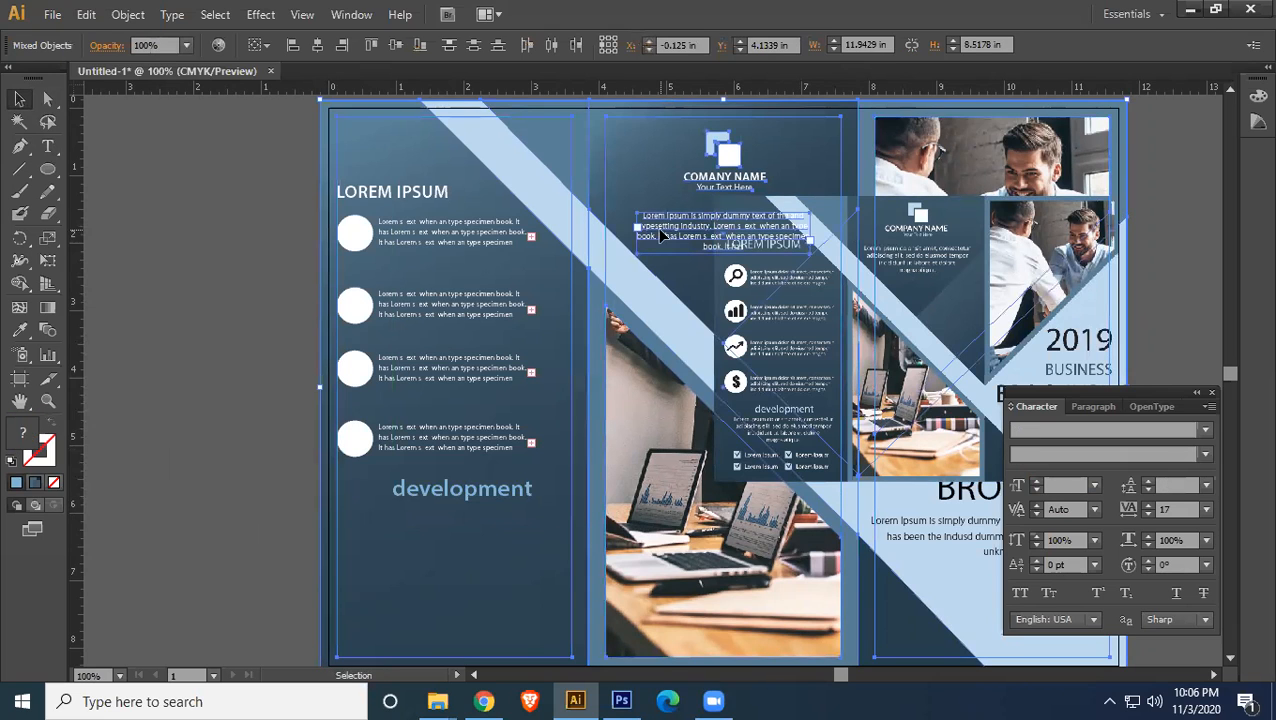
{"action": "left_click", "coordinate": [397, 241]}
{"action": "left_click", "coordinate": [683, 226]}
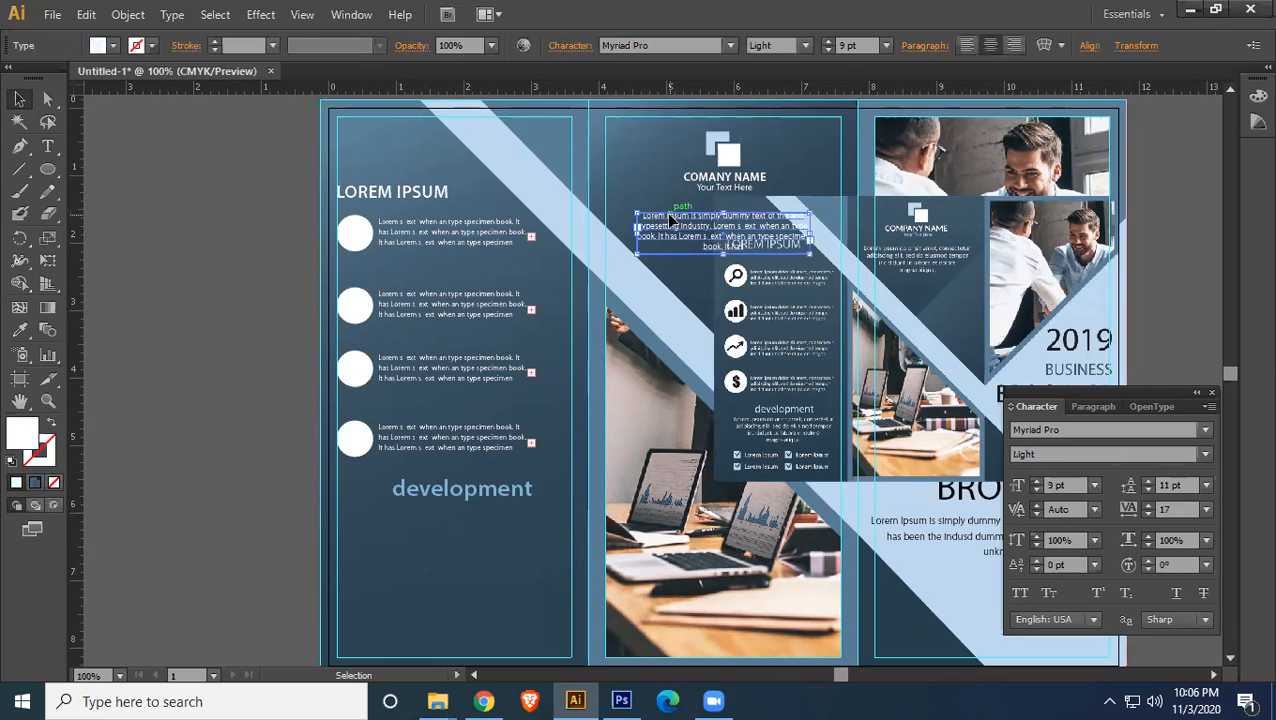
{"action": "left_click_drag", "start_coordinate": [683, 226], "coordinate": [423, 516]}
{"action": "left_click", "coordinate": [190, 435]}
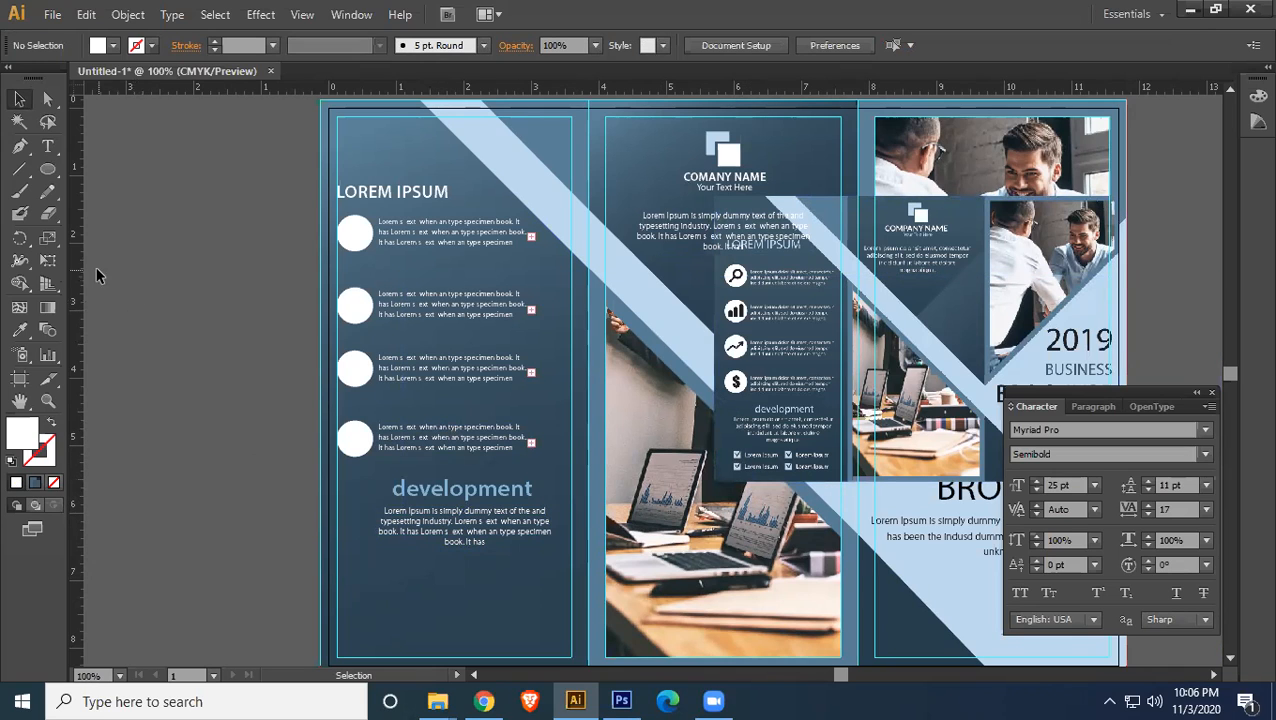
- Draw a small white square with the Rectangle tool below the "development" paragraph, near its left edge
{"action": "left_click_drag", "start_coordinate": [47, 168], "coordinate": [108, 175]}
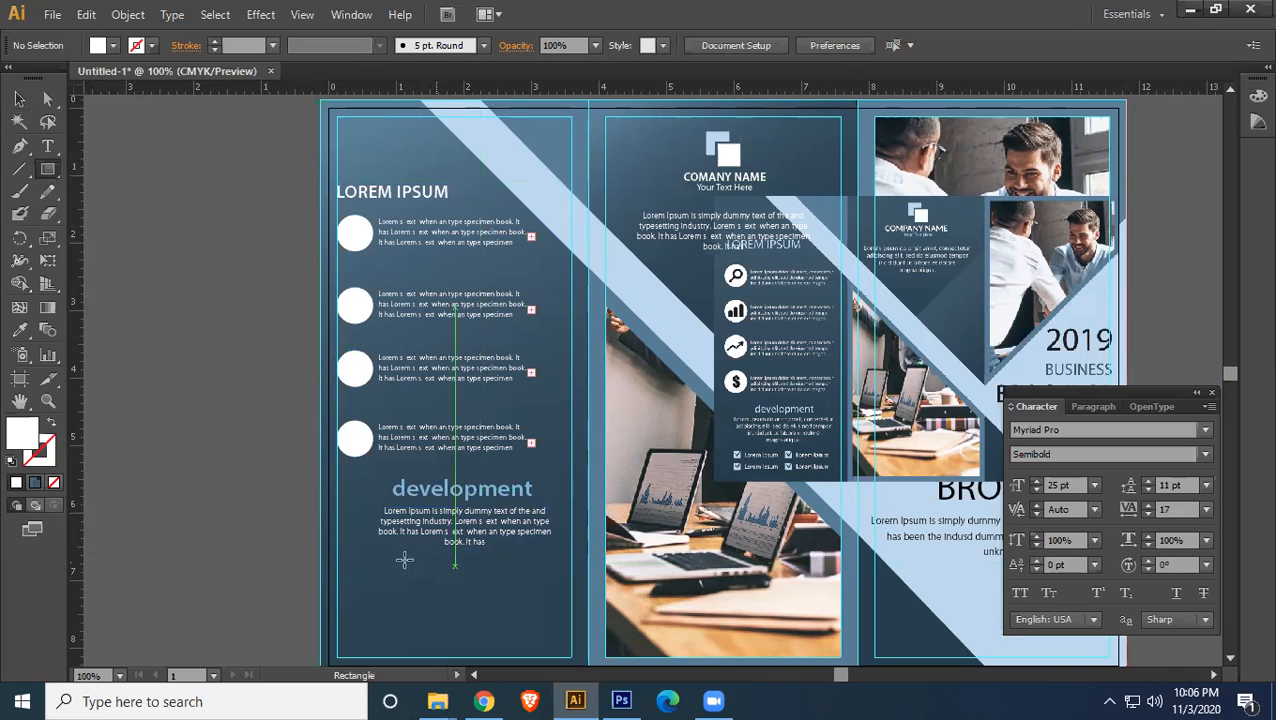
{"action": "left_click_drag", "start_coordinate": [367, 584], "coordinate": [392, 607]}
{"action": "left_click", "coordinate": [17, 100]}
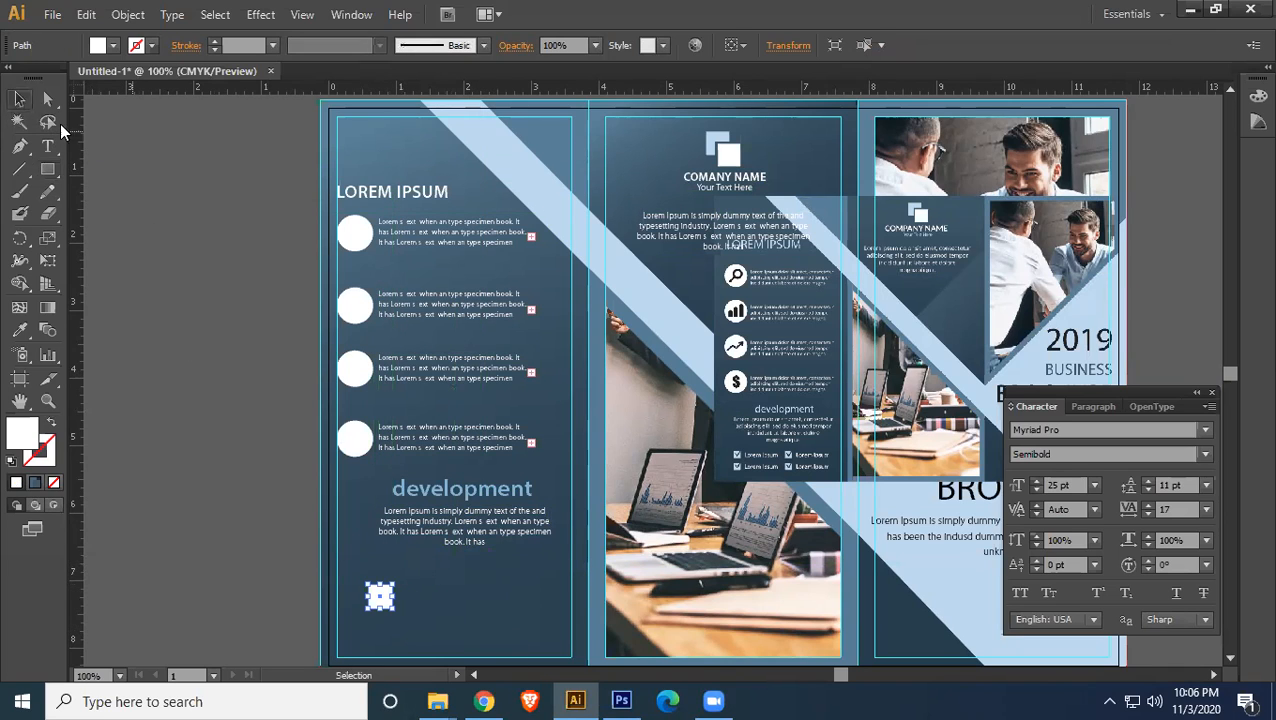
{"action": "left_click", "coordinate": [226, 477]}
- Add the text "lorem ipsum" to the right of the small white square
{"action": "scroll", "coordinate": [632, 484], "scroll_direction": "up", "scroll_amount": 2}
{"action": "left_click_drag", "start_coordinate": [574, 373], "coordinate": [476, 316]}
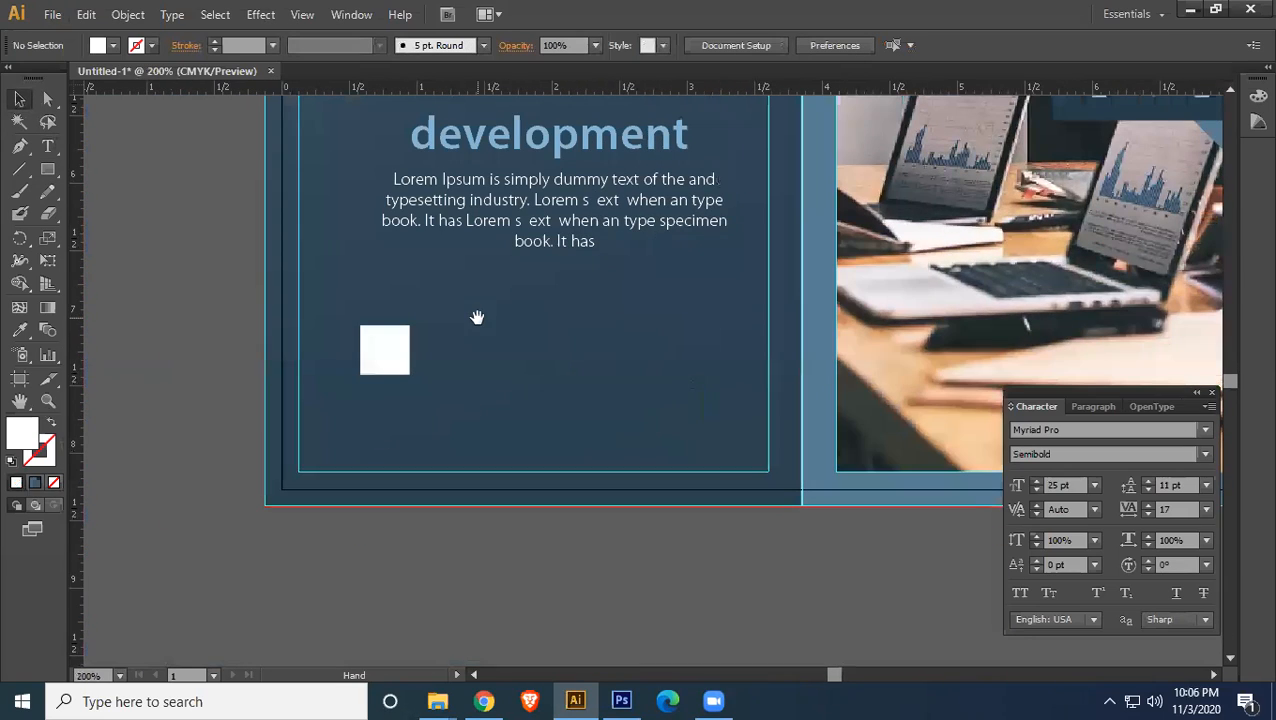
{"action": "left_click_drag", "start_coordinate": [738, 239], "coordinate": [718, 331]}
{"action": "left_click", "coordinate": [47, 146]}
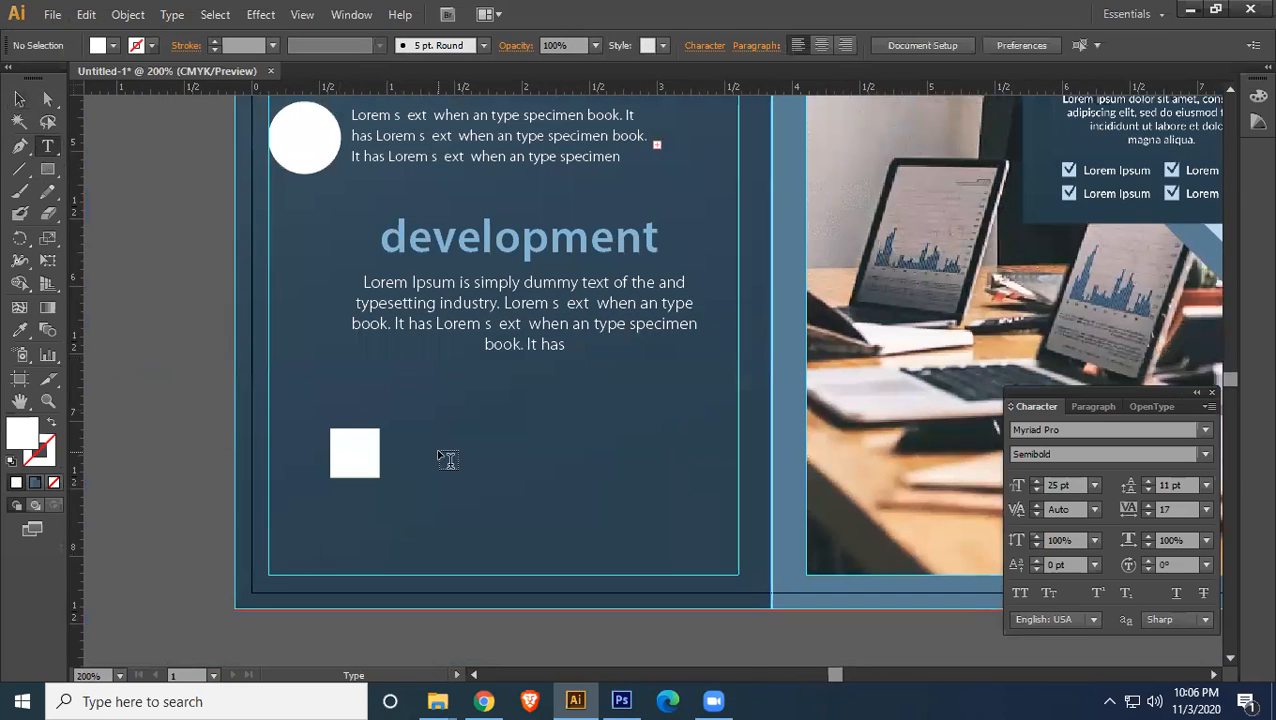
{"action": "left_click", "coordinate": [415, 449]}
{"action": "type", "text": "lorem ipsum"}
{"action": "key", "text": "ctrl+a"}
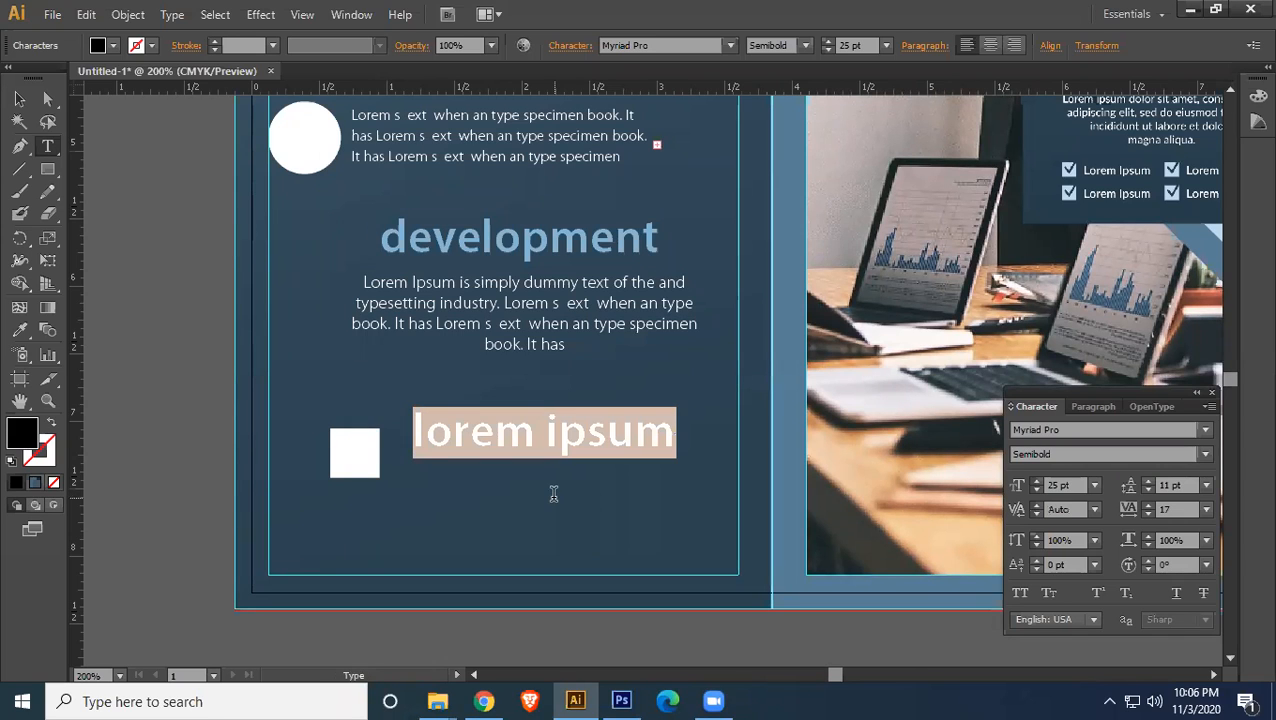
- Set the "lorem ipsum" text's font size to 15 pt and its fill to white
{"action": "left_click", "coordinate": [1082, 487]}
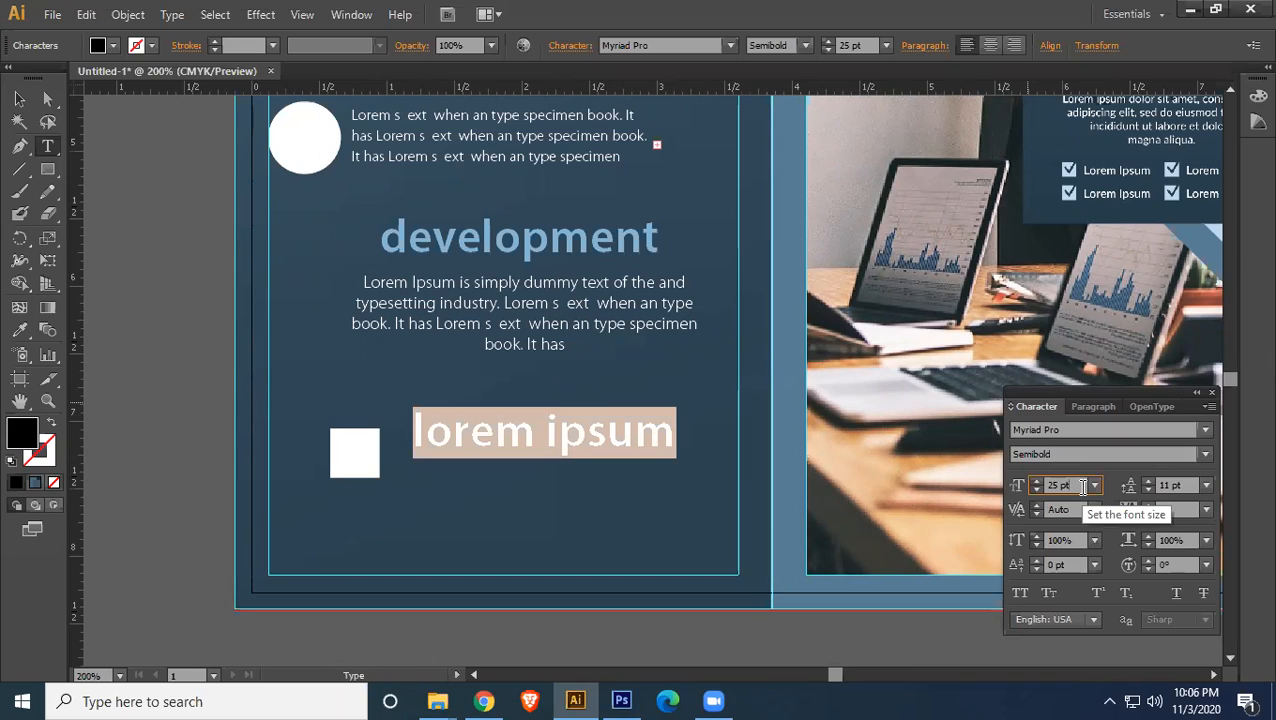
{"action": "key", "text": "Down"}
{"action": "key", "text": "Down"}
{"action": "key", "text": "Down"}
{"action": "key", "text": "Down"}
{"action": "key", "text": "Down"}
{"action": "key", "text": "Down"}
{"action": "key", "text": "Down"}
{"action": "key", "text": "Down"}
{"action": "key", "text": "Down"}
{"action": "key", "text": "Down"}
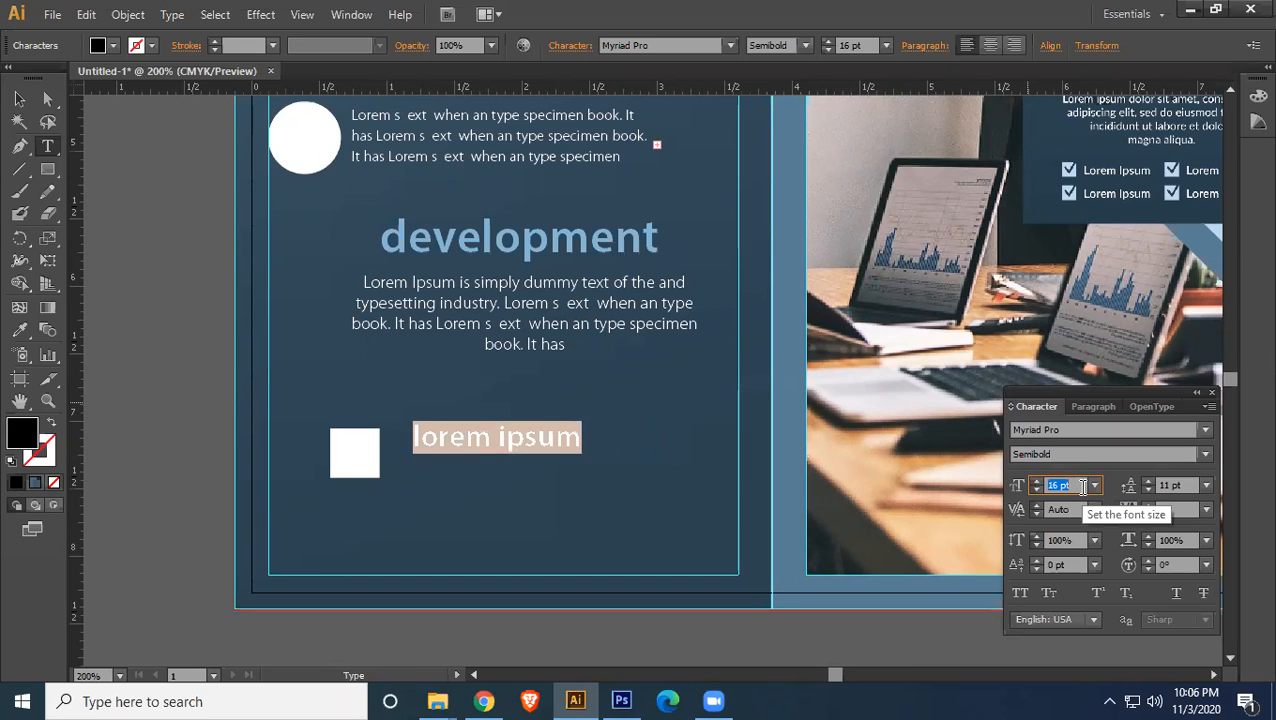
{"action": "left_click", "coordinate": [113, 45]}
{"action": "left_click", "coordinate": [38, 77]}
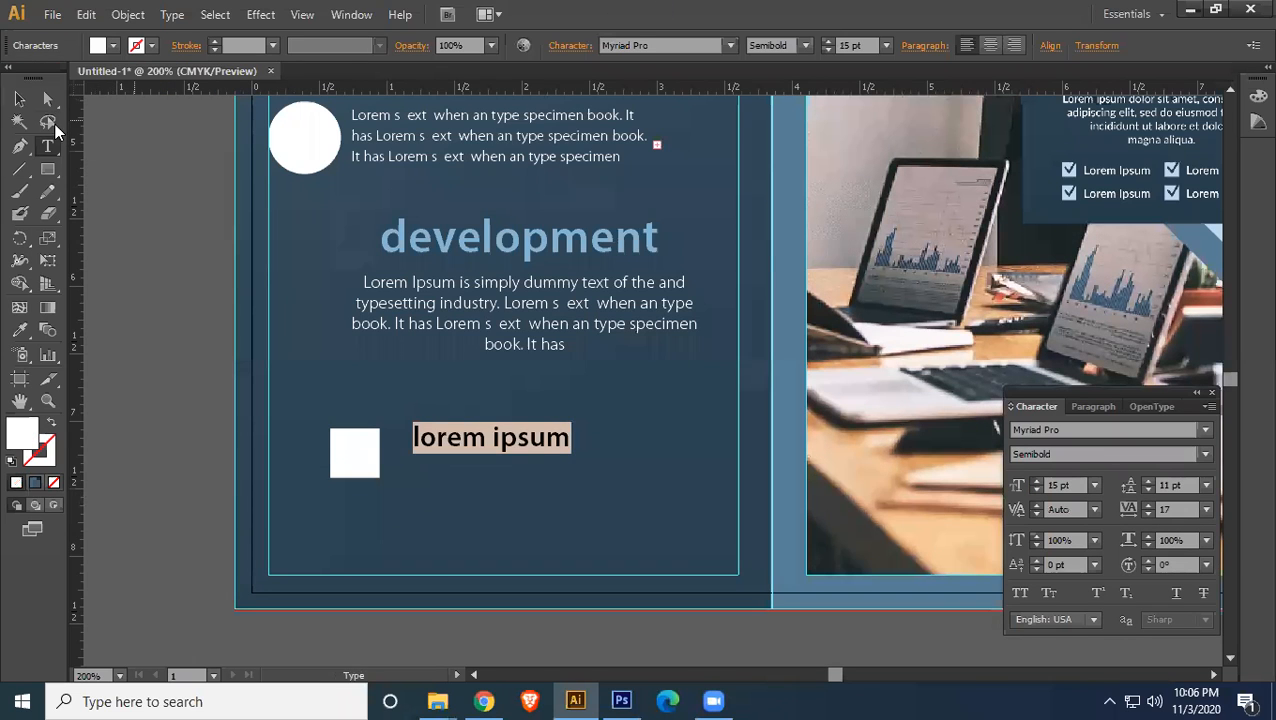
- Move the "lorem ipsum" text close beside the white square and scale it down to about 10 pt
{"action": "left_click", "coordinate": [18, 100]}
{"action": "left_click", "coordinate": [148, 319]}
{"action": "left_click_drag", "start_coordinate": [452, 437], "coordinate": [429, 452]}
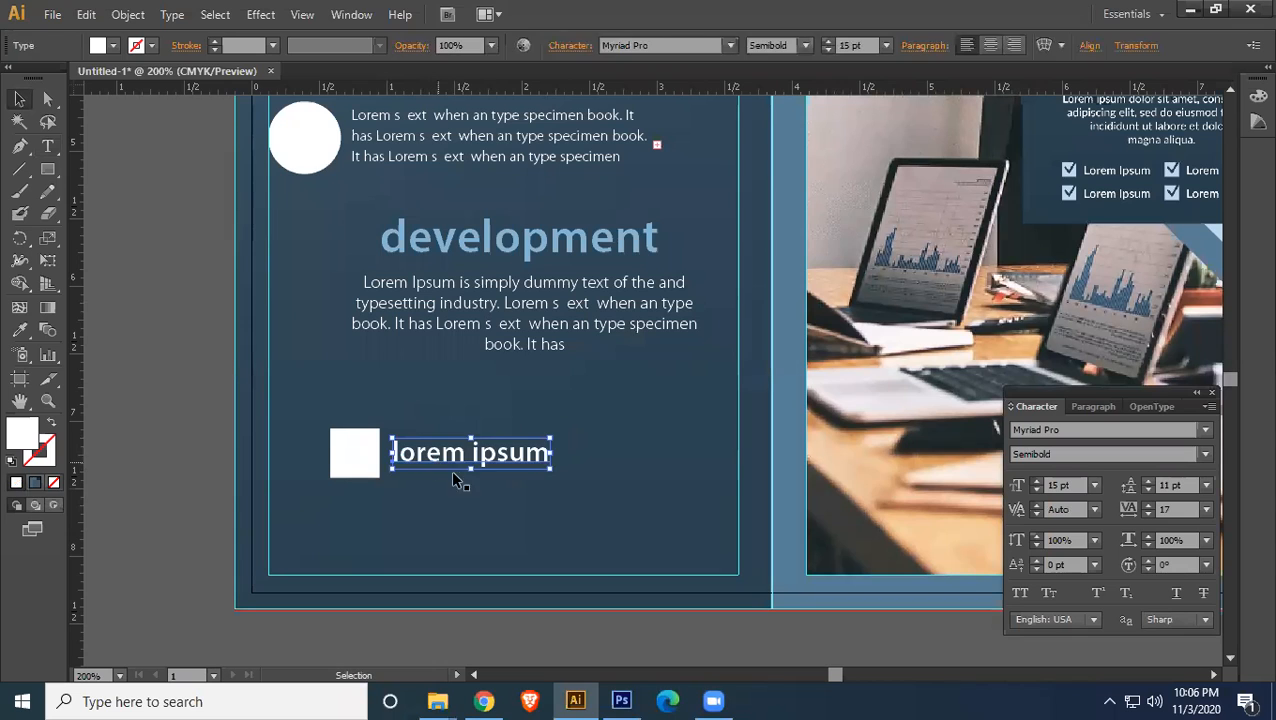
{"action": "left_click_drag", "start_coordinate": [551, 469], "coordinate": [503, 466]}
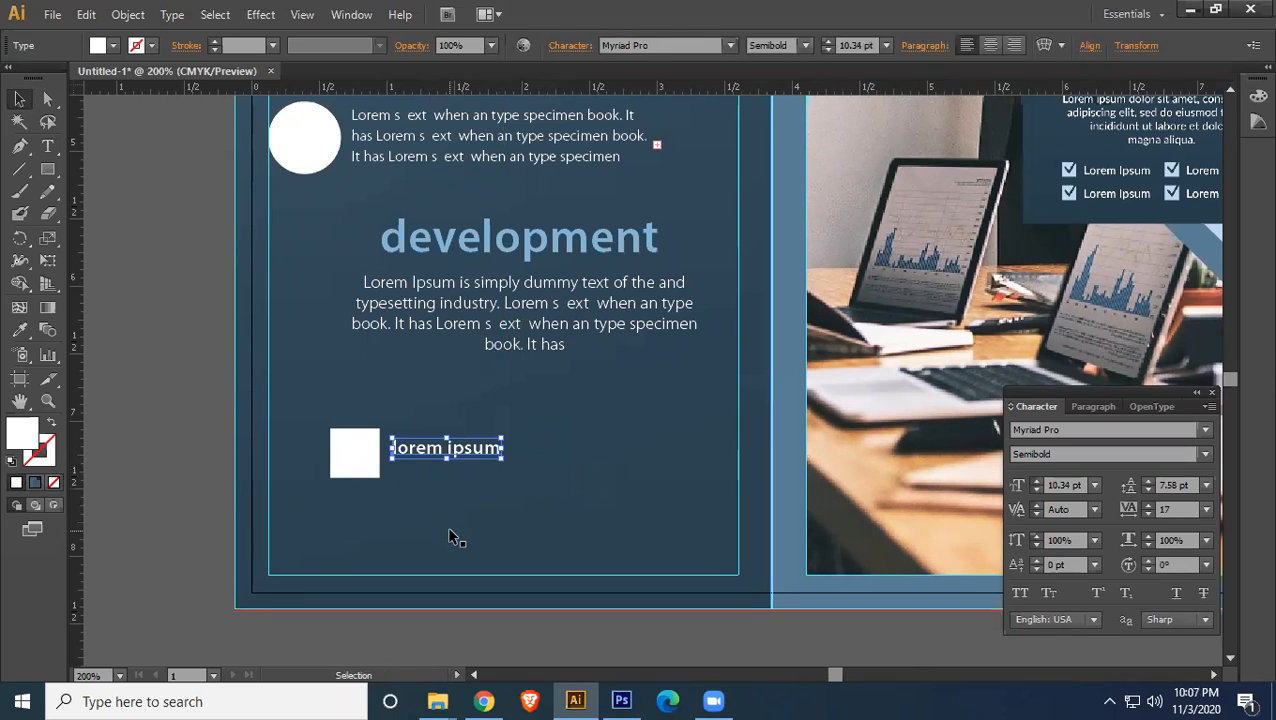
- Shrink the white square slightly to suit the text and close the gap between them
{"action": "left_click", "coordinate": [349, 449]}
{"action": "left_click_drag", "start_coordinate": [381, 477], "coordinate": [405, 453]}
{"action": "left_click", "coordinate": [240, 470]}
{"action": "left_click", "coordinate": [152, 391]}
- Switch to Chrome and open flaticon.com
{"action": "left_click", "coordinate": [484, 701]}
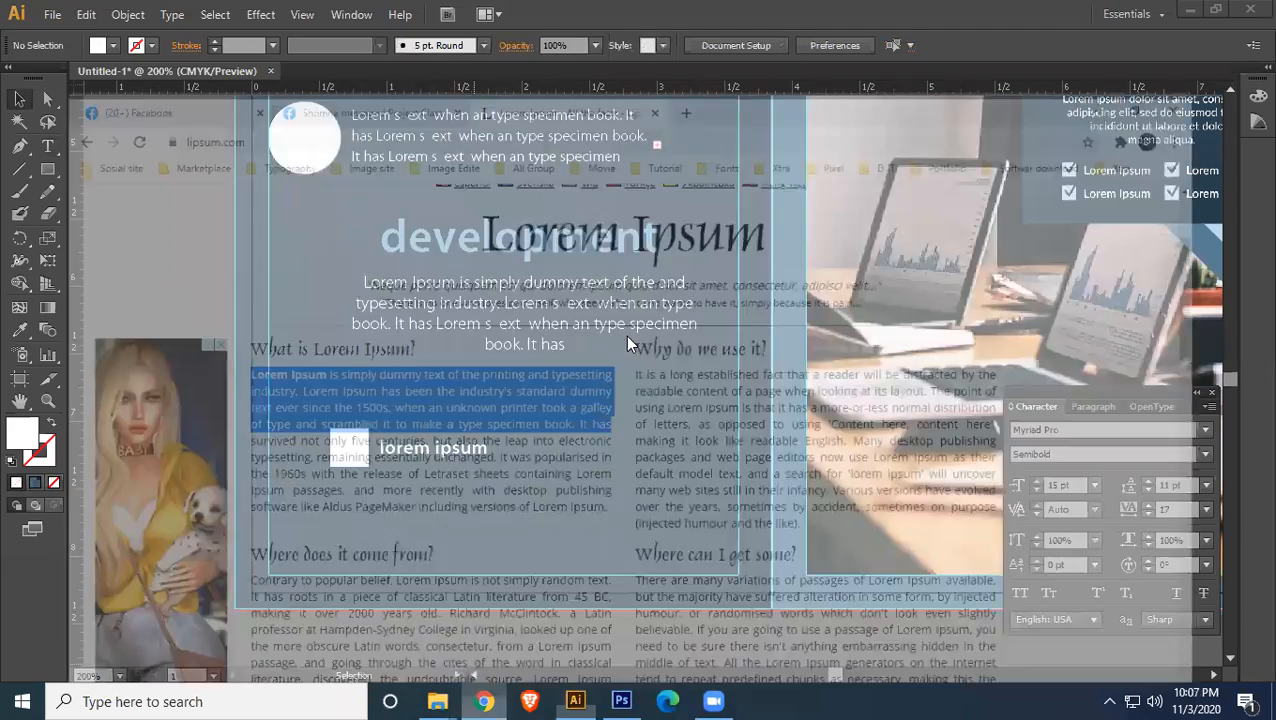
{"action": "left_click", "coordinate": [605, 48]}
{"action": "type", "text": "flaticon"}
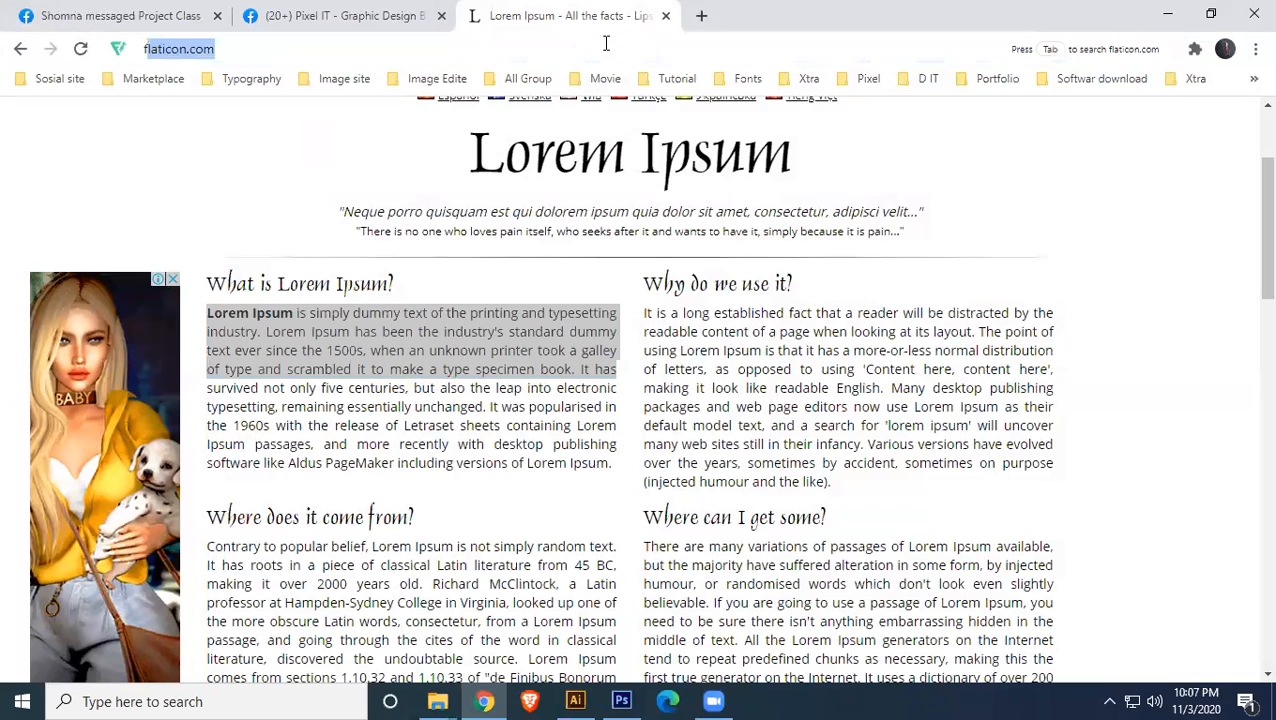
{"action": "key", "text": "Return"}
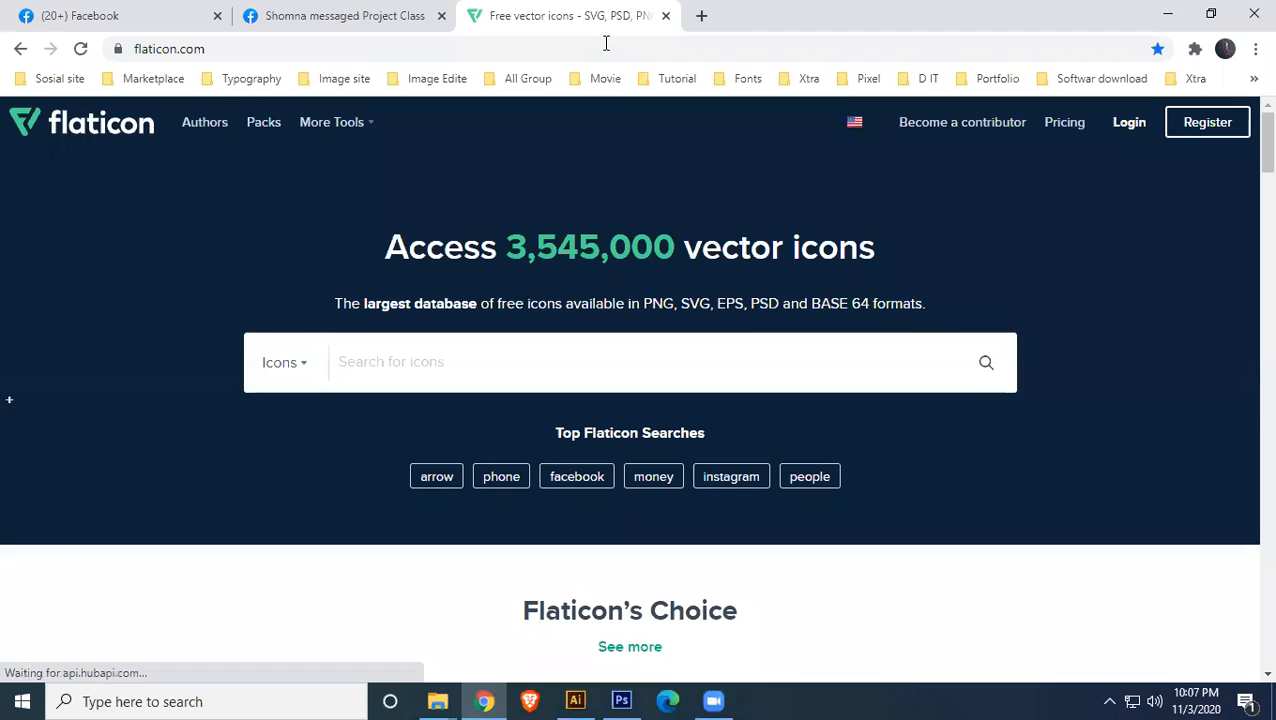
- Search the Flaticon icons for "tikmark" and look through the tick mark icons
{"action": "left_click", "coordinate": [404, 370]}
{"action": "type", "text": "tik"}
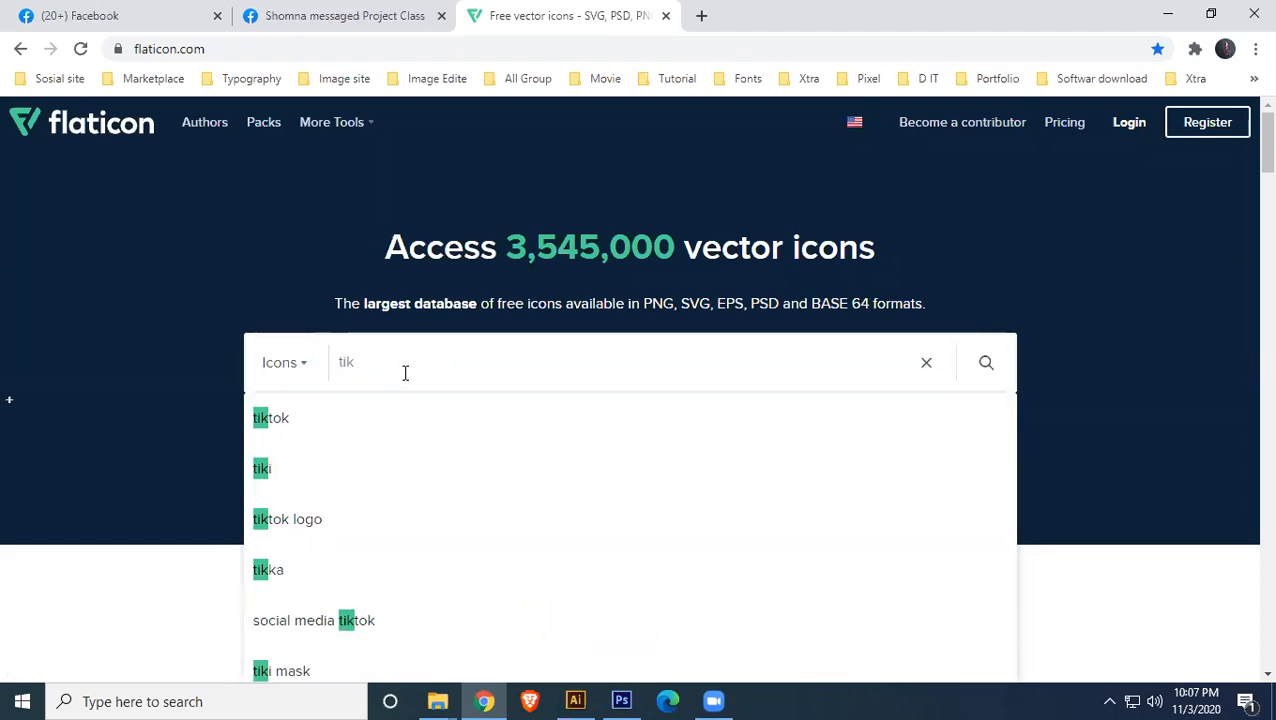
{"action": "type", "text": "mark"}
{"action": "key", "text": "Return"}
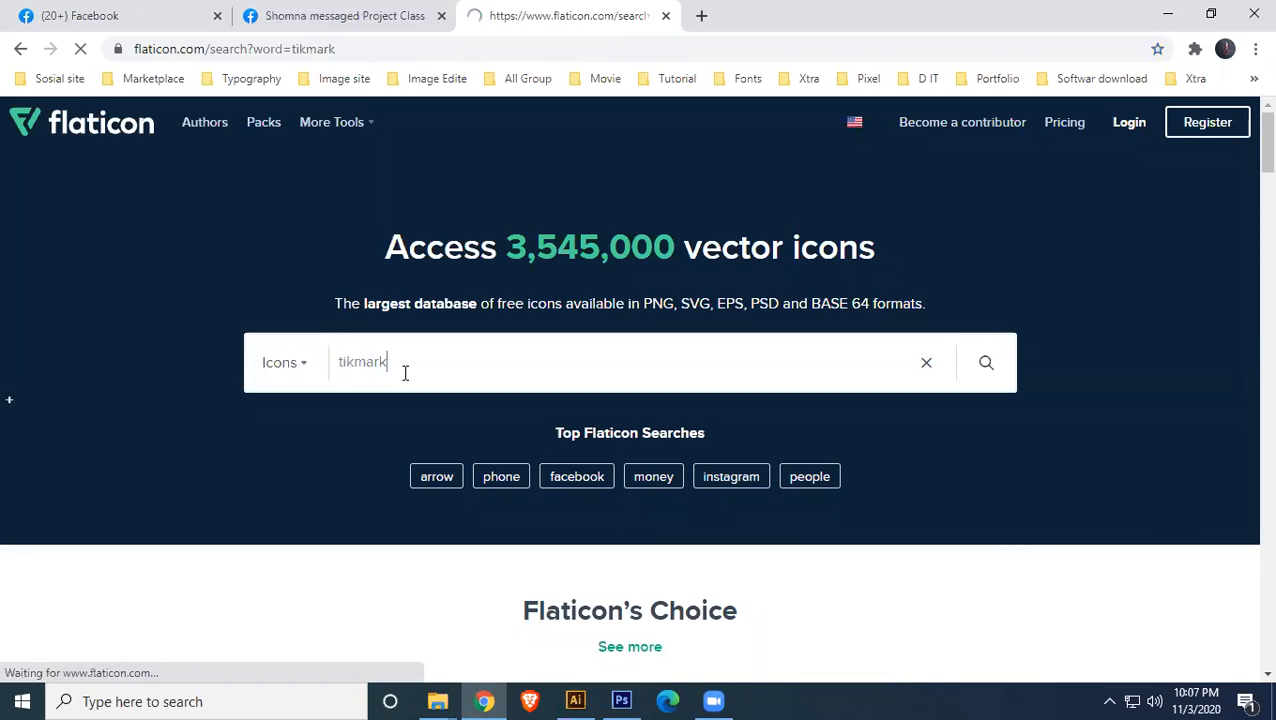
{"action": "mouse_move", "coordinate": [690, 401]}
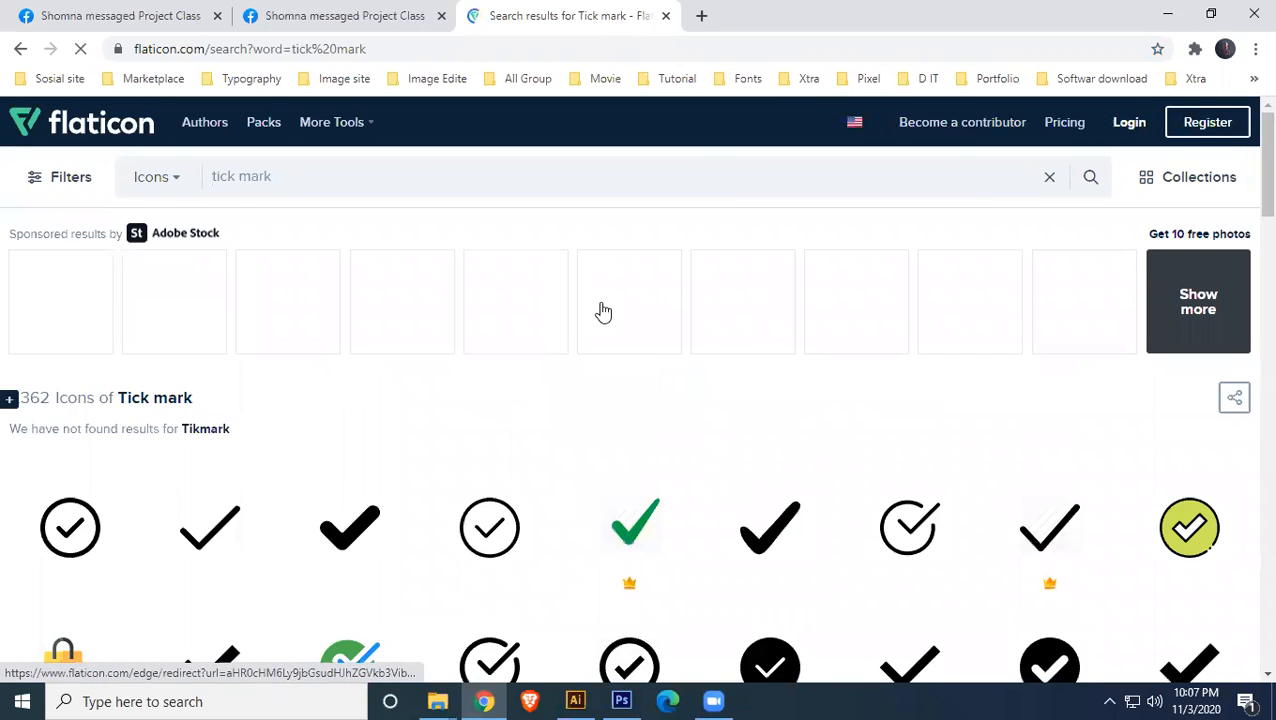
{"action": "scroll", "coordinate": [802, 330], "scroll_direction": "down", "scroll_amount": 3}
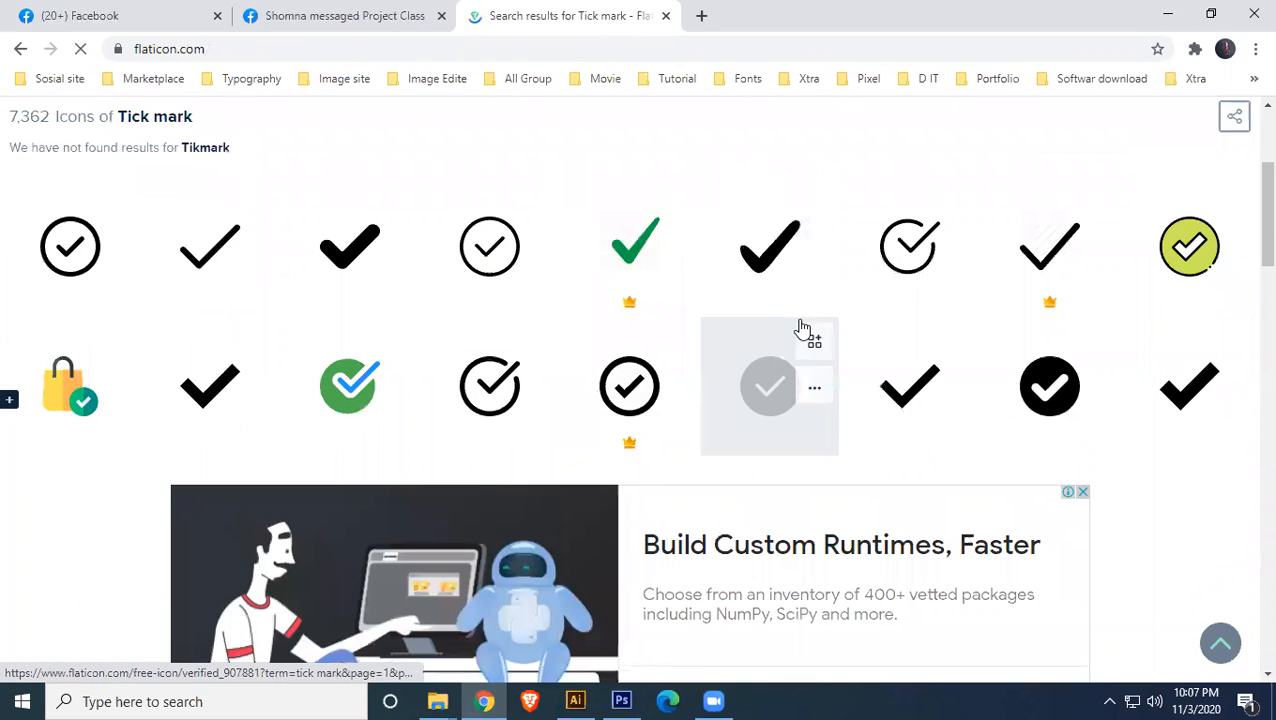
- Download the Check Mark Black Outline icon as a free EPS file
{"action": "left_click", "coordinate": [911, 398]}
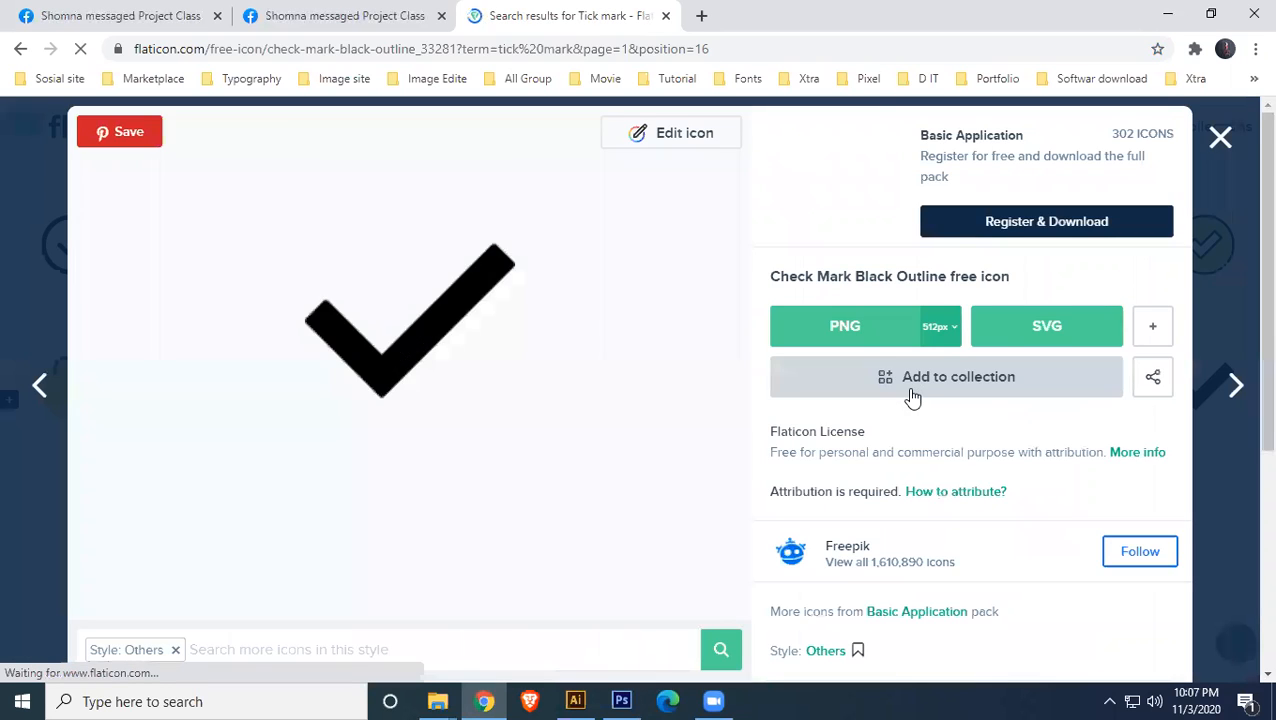
{"action": "left_click", "coordinate": [1153, 328]}
{"action": "left_click", "coordinate": [1125, 384]}
{"action": "left_click", "coordinate": [880, 320]}
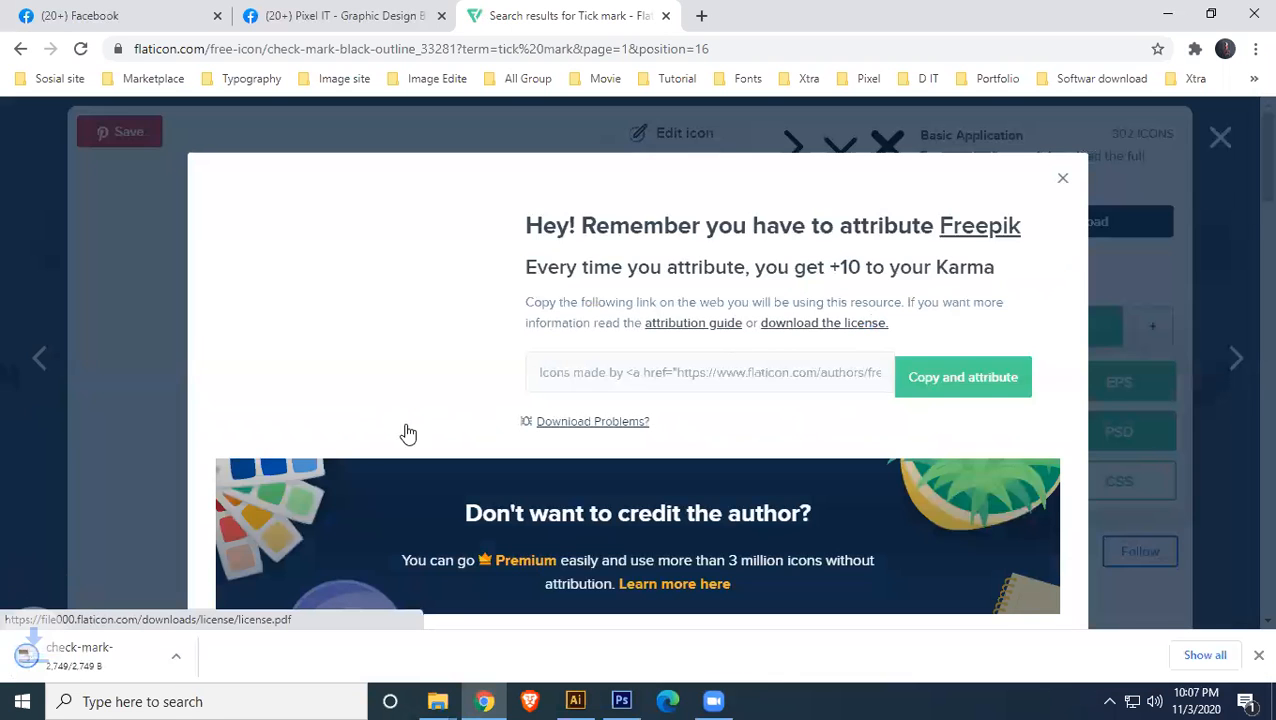
- Place the downloaded check mark in the Illustrator brochure and scale it down onto the small white square
{"action": "left_click_drag", "start_coordinate": [72, 656], "coordinate": [560, 432]}
{"action": "left_click", "coordinate": [274, 45]}
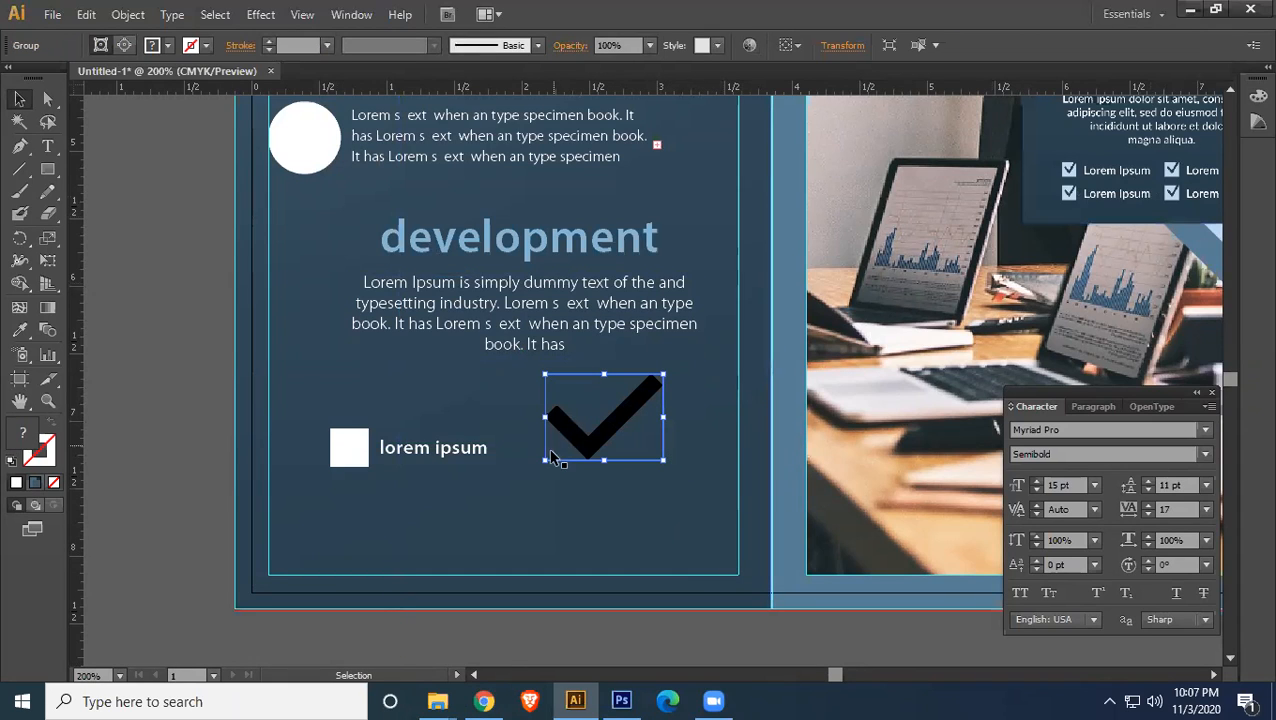
{"action": "left_click_drag", "start_coordinate": [541, 461], "coordinate": [368, 440]}
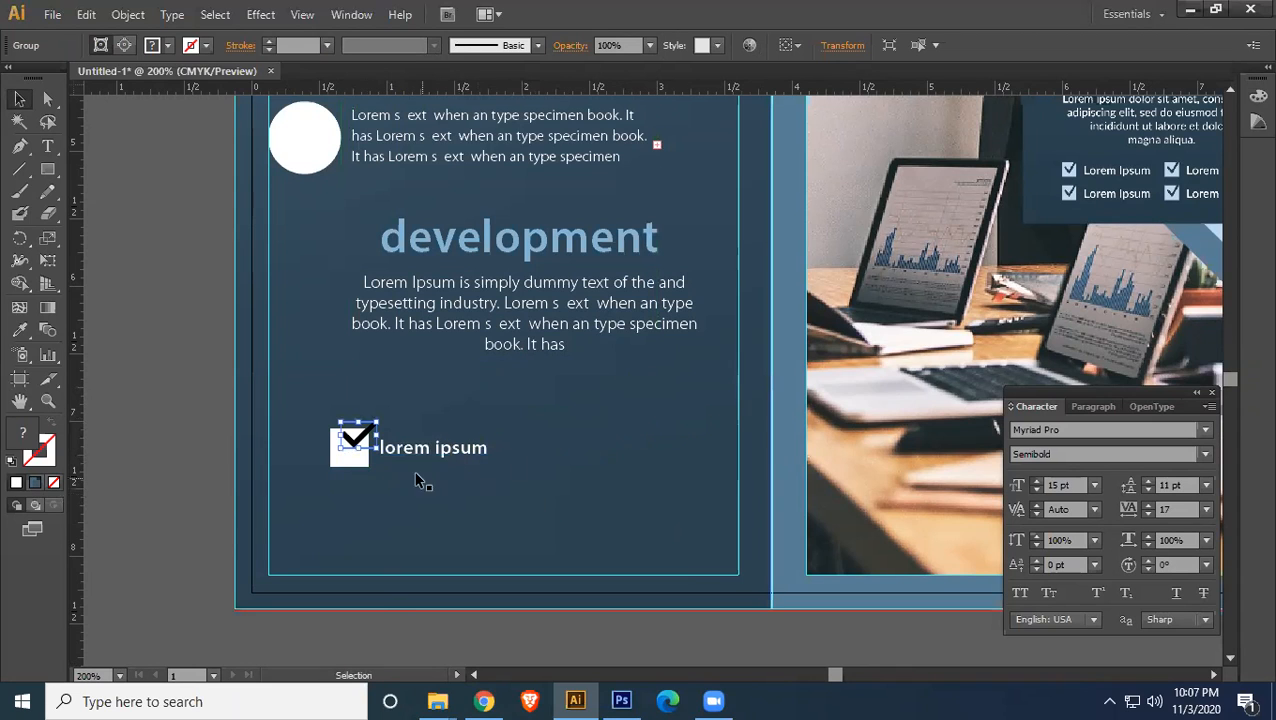
- Move the check mark down and slightly left so it sits over the middle of the white square
{"action": "scroll", "coordinate": [584, 496], "scroll_direction": "up", "scroll_amount": 2}
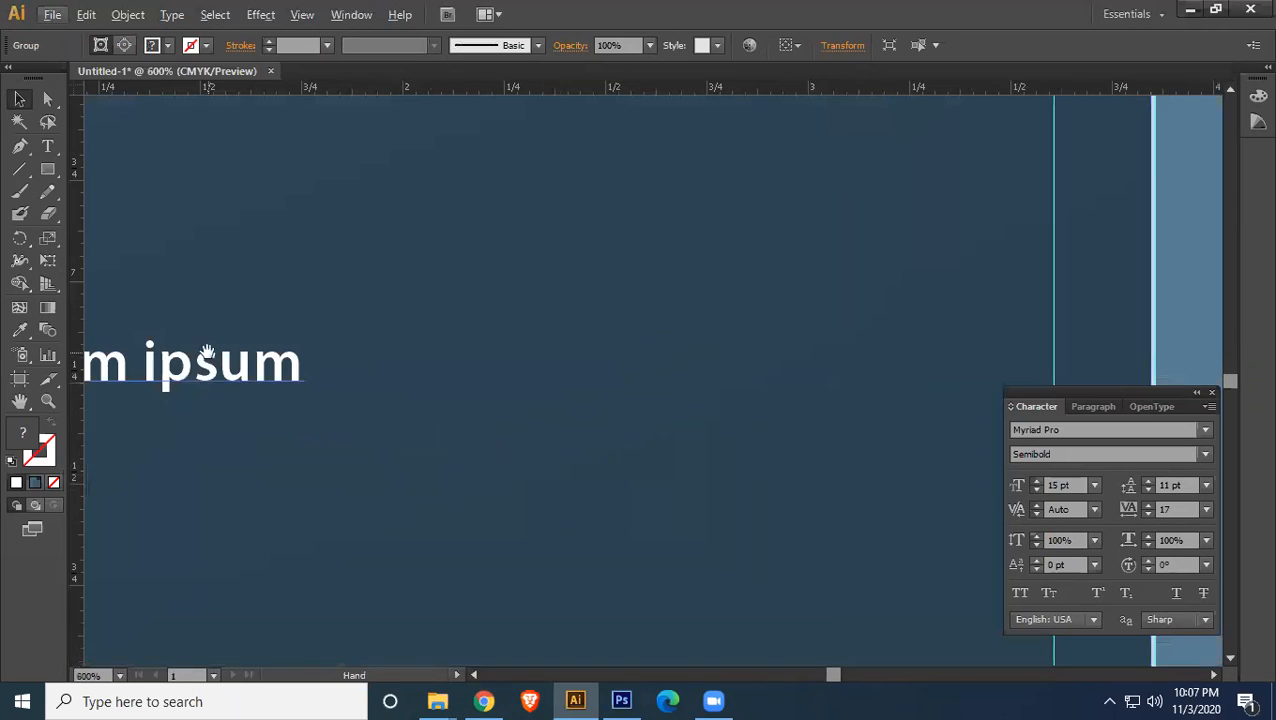
{"action": "left_click_drag", "start_coordinate": [194, 352], "coordinate": [1004, 350]}
{"action": "left_click", "coordinate": [689, 399]}
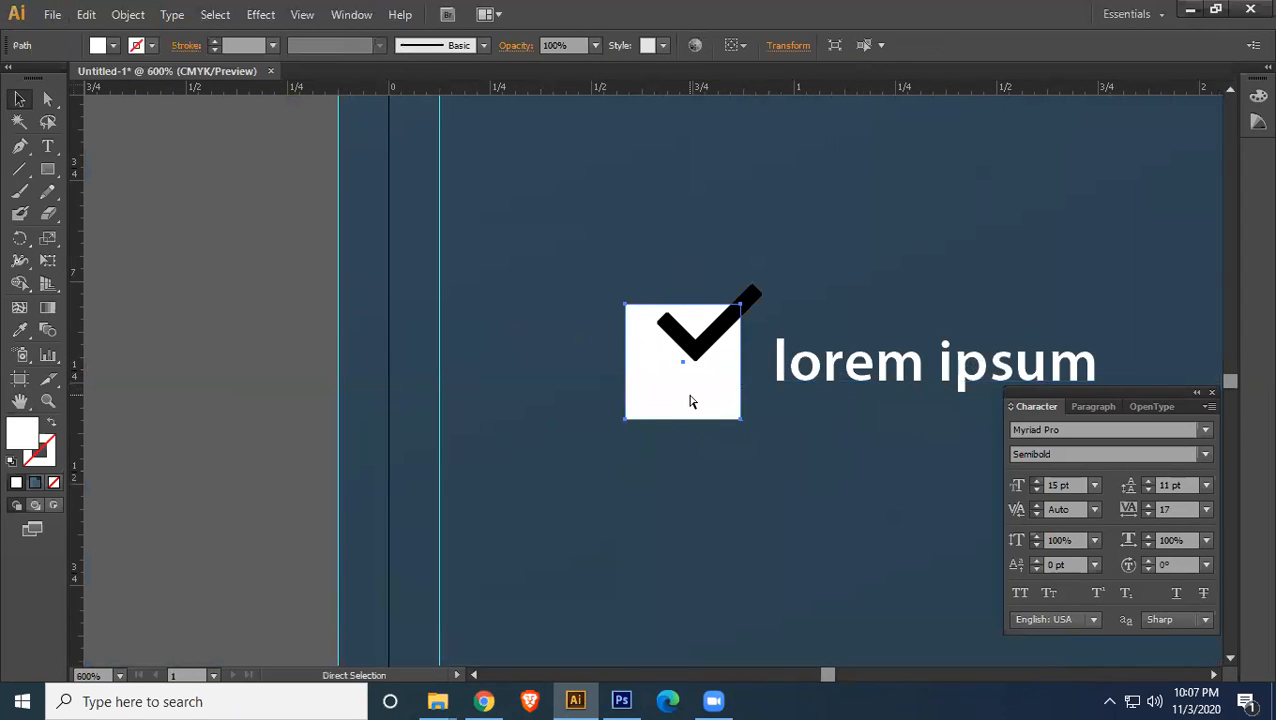
{"action": "left_click", "coordinate": [755, 256]}
{"action": "left_click_drag", "start_coordinate": [760, 299], "coordinate": [742, 342]}
{"action": "left_click", "coordinate": [769, 245]}
{"action": "left_click_drag", "start_coordinate": [645, 296], "coordinate": [763, 425]}
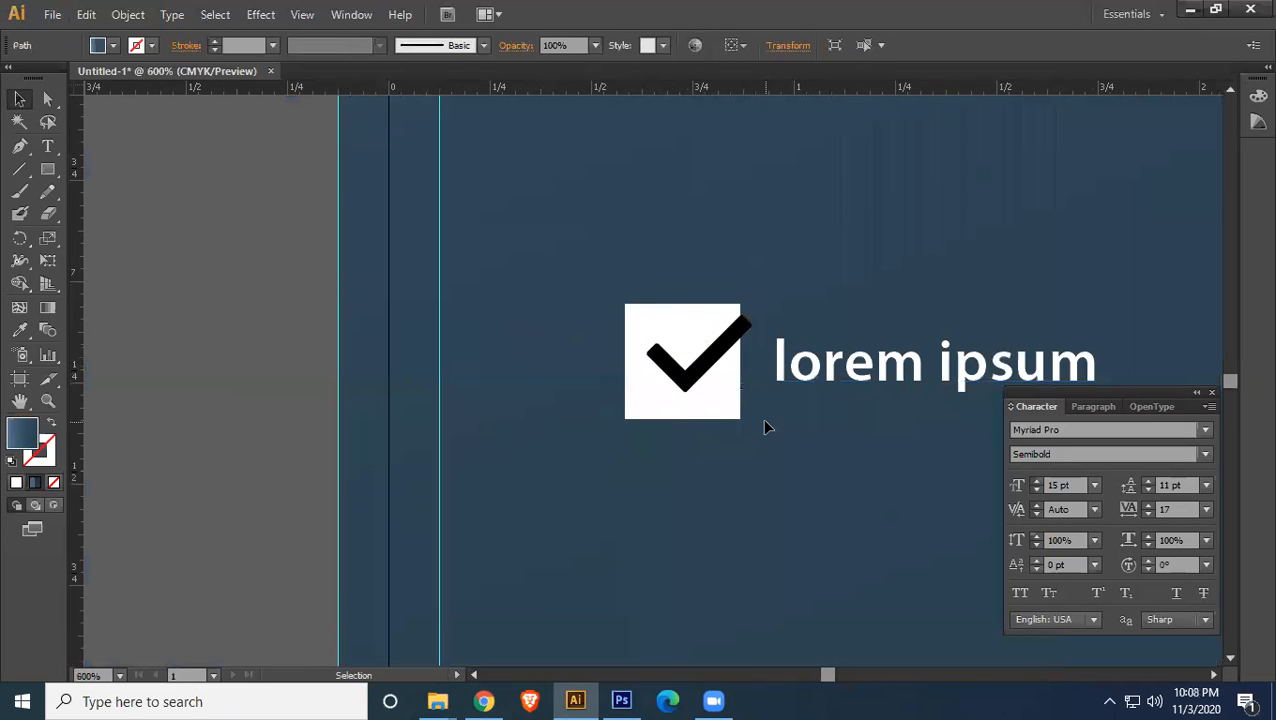
{"action": "key", "text": "ctrl+alt+2"}
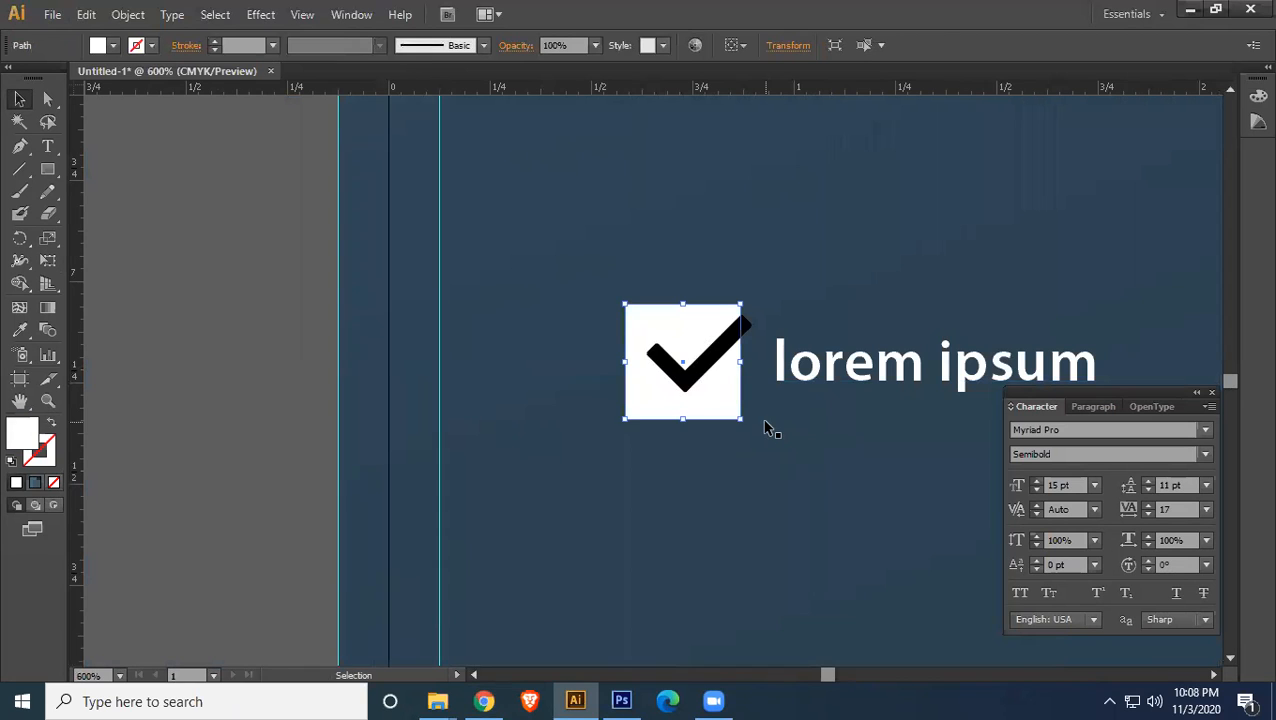
{"action": "left_click", "coordinate": [306, 343]}
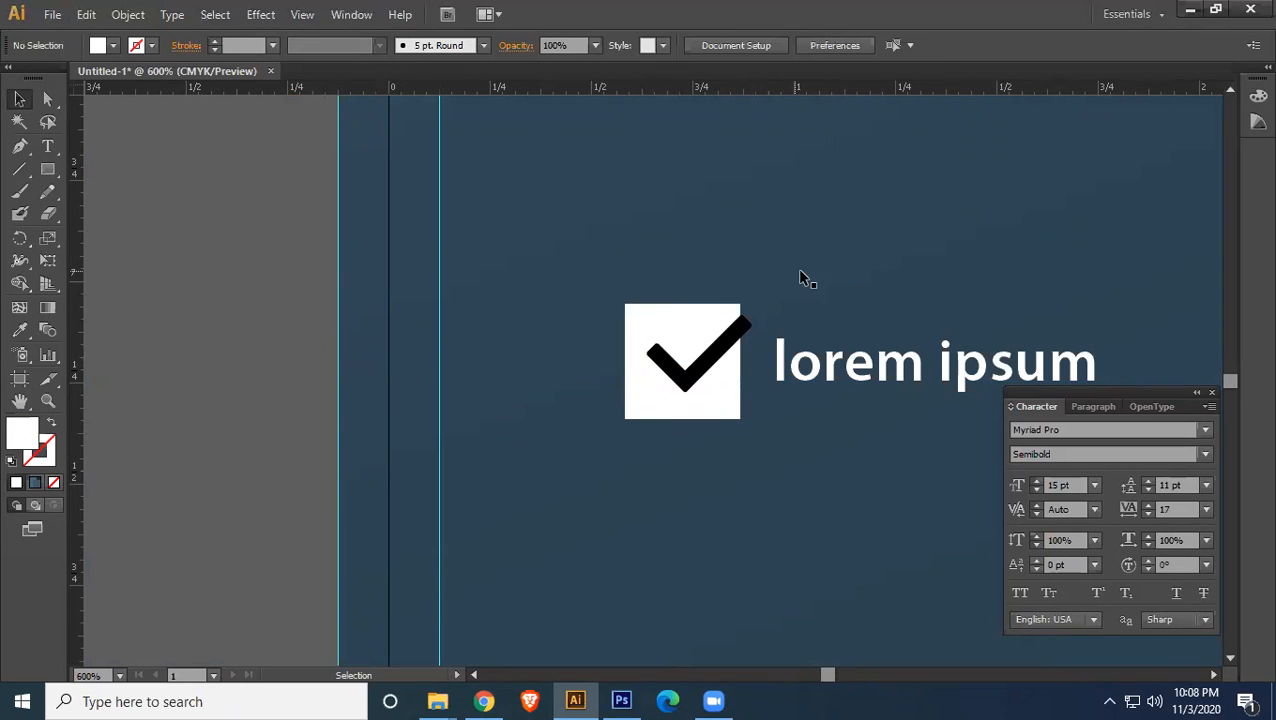
- Duplicate the check box with its "lorem ipsum" label to make a grid of two columns and two rows
{"action": "scroll", "coordinate": [740, 335], "scroll_direction": "down", "scroll_amount": 2}
{"action": "scroll", "coordinate": [729, 342], "scroll_direction": "down", "scroll_amount": 2}
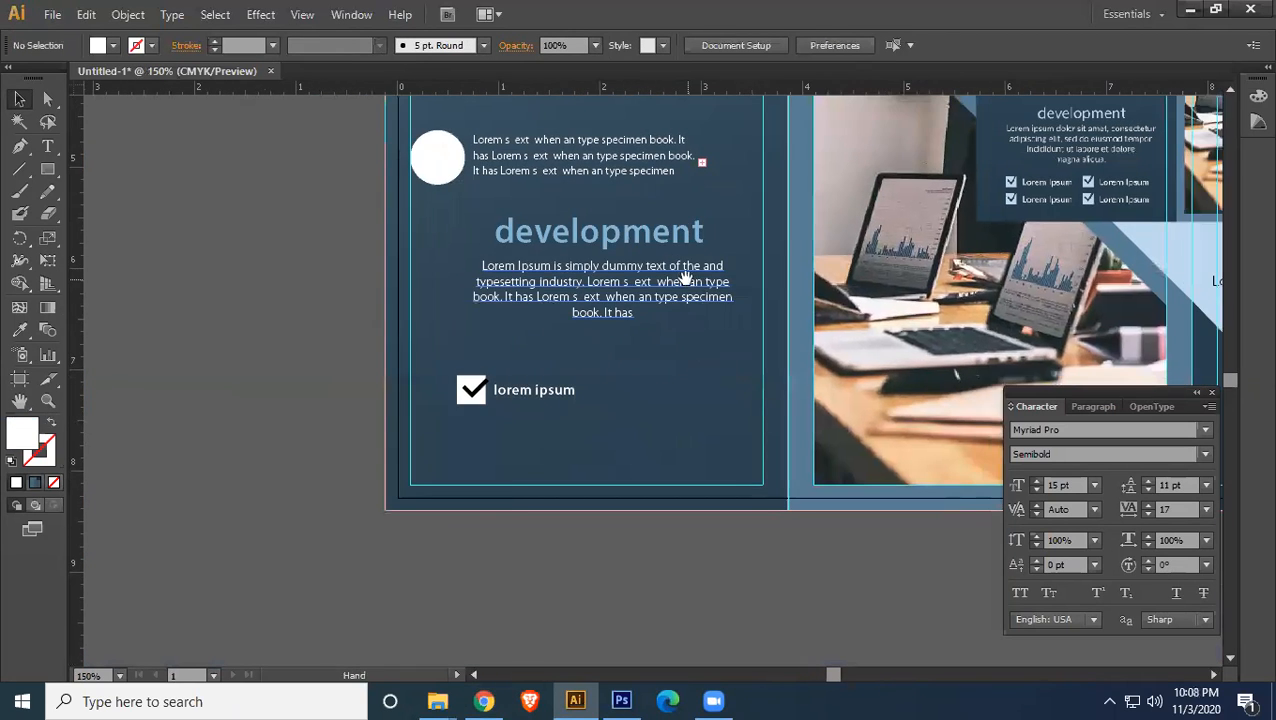
{"action": "left_click_drag", "start_coordinate": [376, 236], "coordinate": [635, 320]}
{"action": "key", "text": "a"}
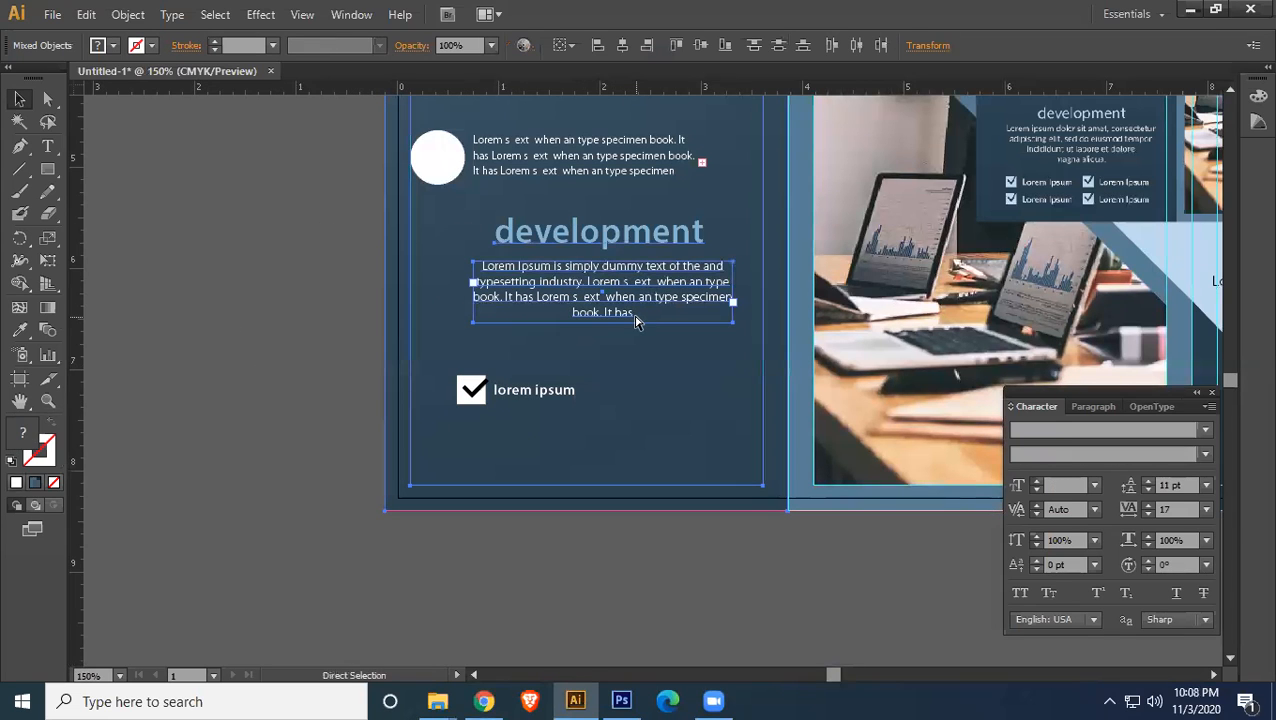
{"action": "key", "text": "ctrl+shift+a"}
{"action": "key", "text": "v"}
{"action": "left_click_drag", "start_coordinate": [574, 408], "coordinate": [700, 397]}
{"action": "left_click_drag", "start_coordinate": [507, 378], "coordinate": [712, 404]}
{"action": "left_click_drag", "start_coordinate": [623, 392], "coordinate": [622, 447]}
{"action": "left_click", "coordinate": [303, 382]}
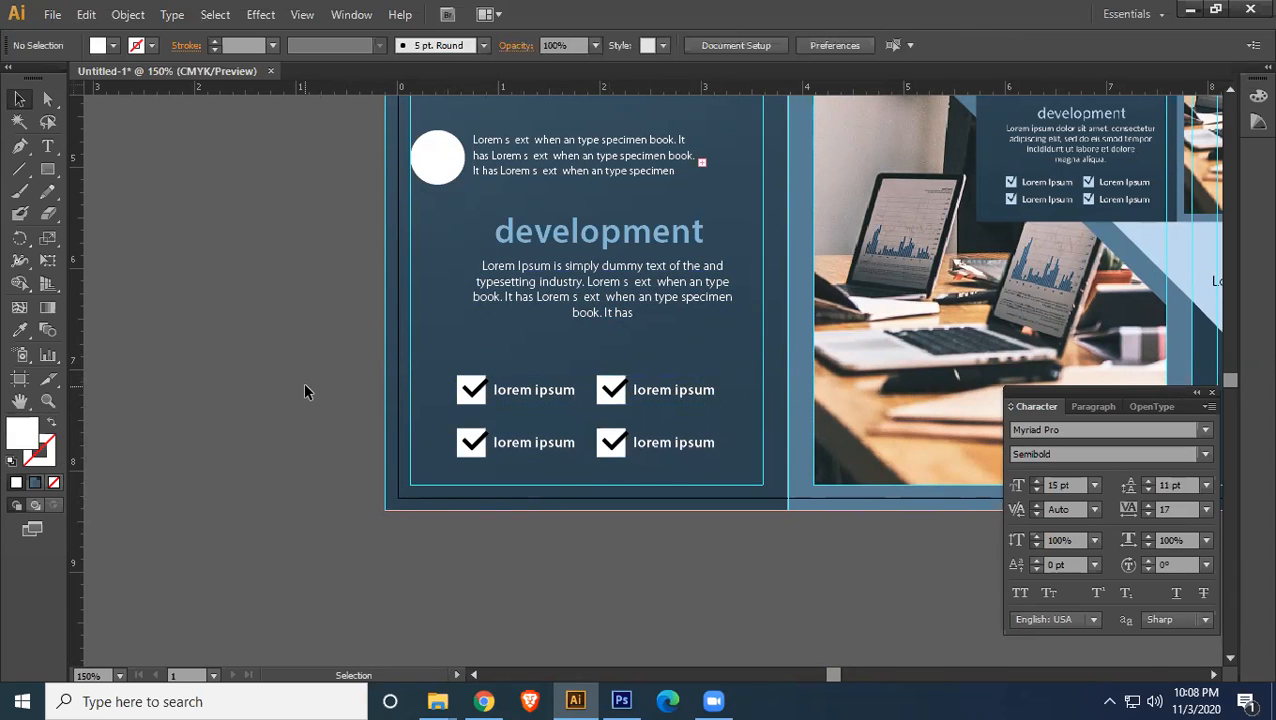
- Delete the reference image overlapping the brochure and close the Character panel
{"action": "key", "text": "ctrl+0"}
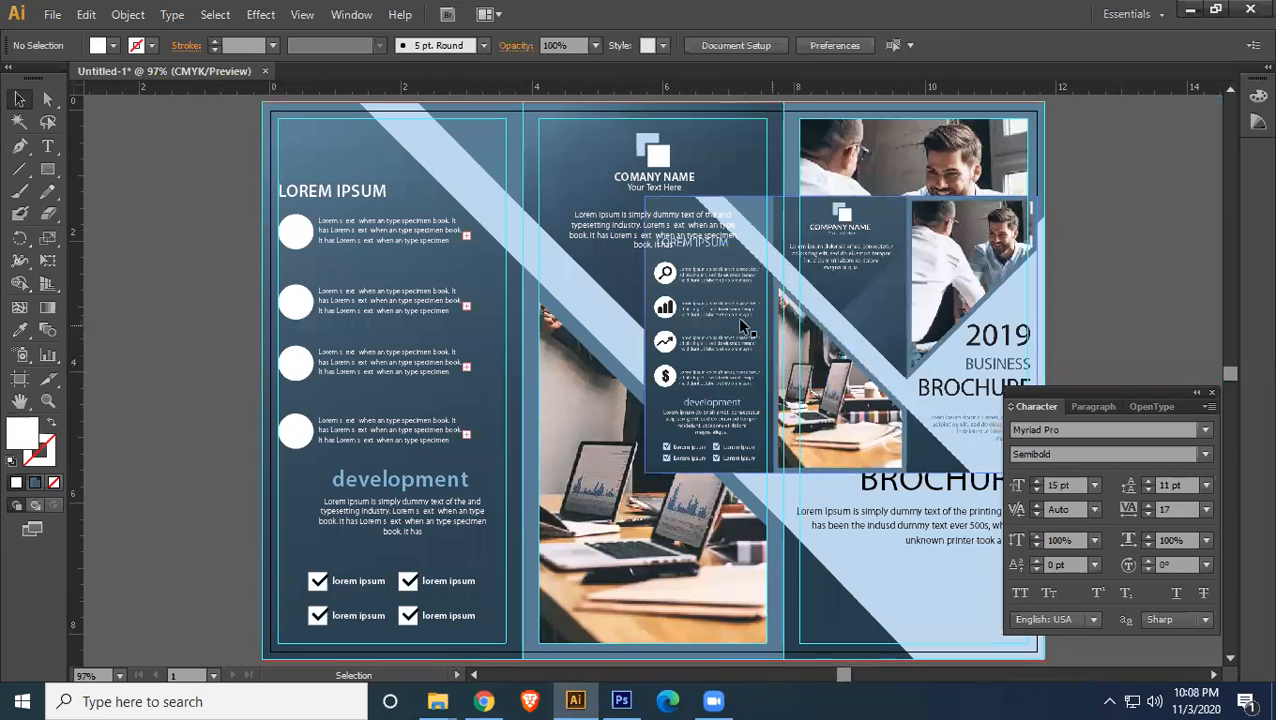
{"action": "left_click", "coordinate": [702, 311]}
{"action": "key", "text": "Delete"}
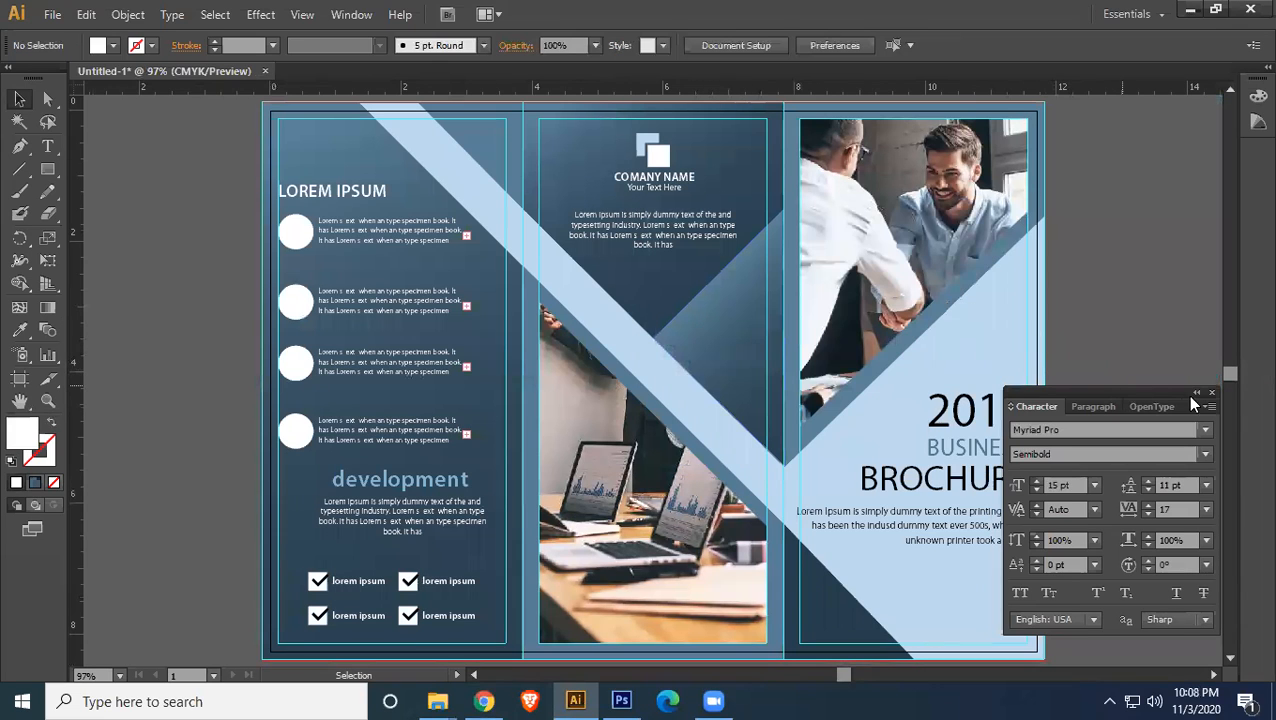
{"action": "left_click", "coordinate": [1211, 391]}
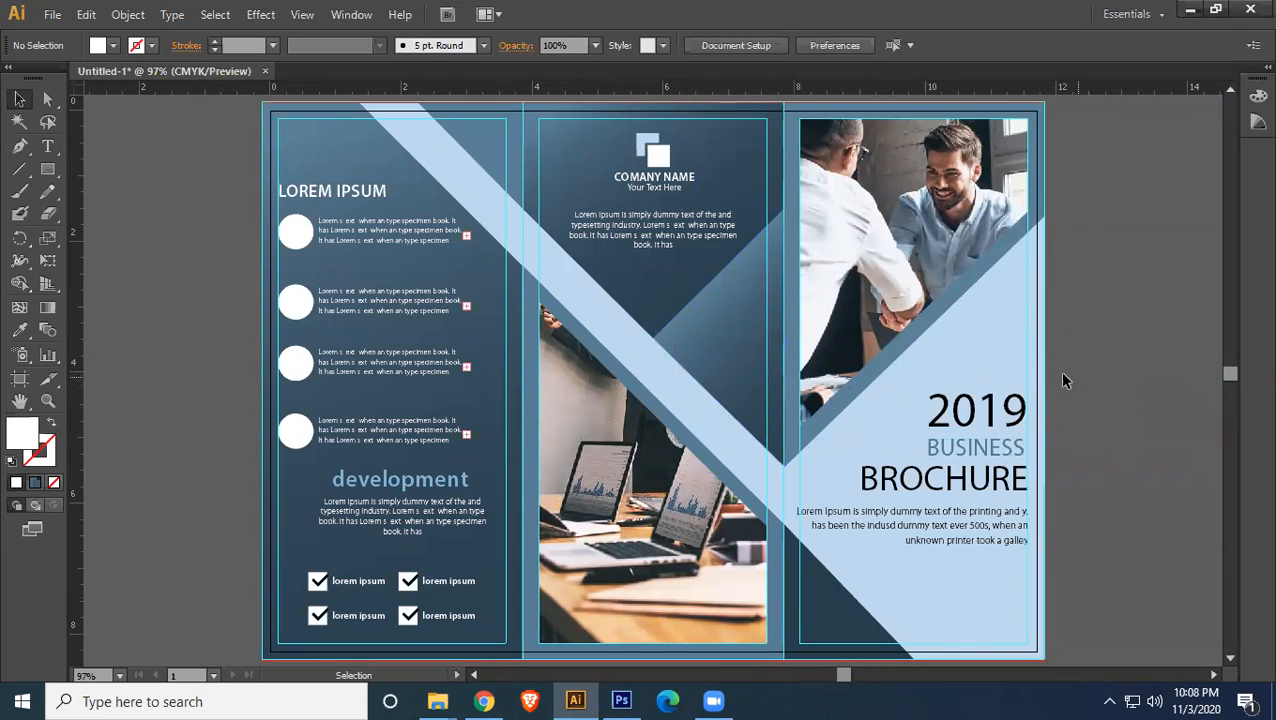
- Scale the Back-side.jpg reference image down proportionally to about 11.124 in wide by 7.861 in high
{"action": "scroll", "coordinate": [1042, 369], "scroll_direction": "down", "scroll_amount": 1}
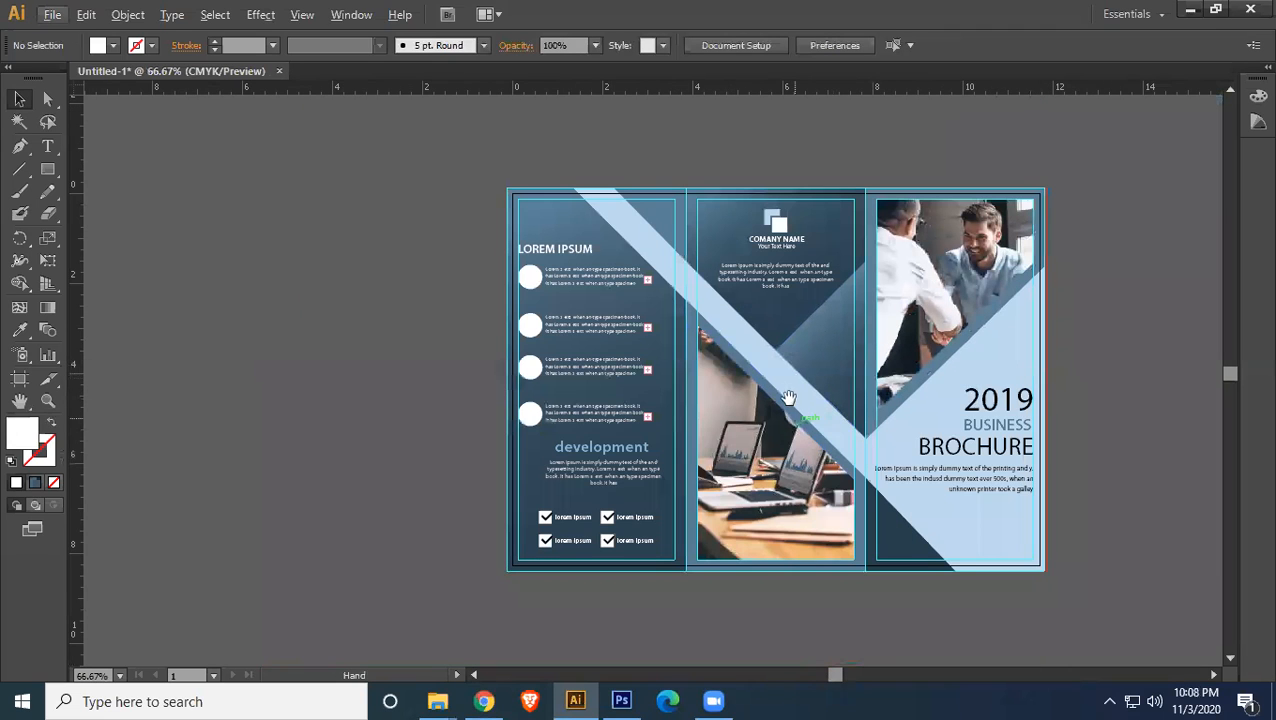
{"action": "left_click_drag", "start_coordinate": [792, 399], "coordinate": [678, 336]}
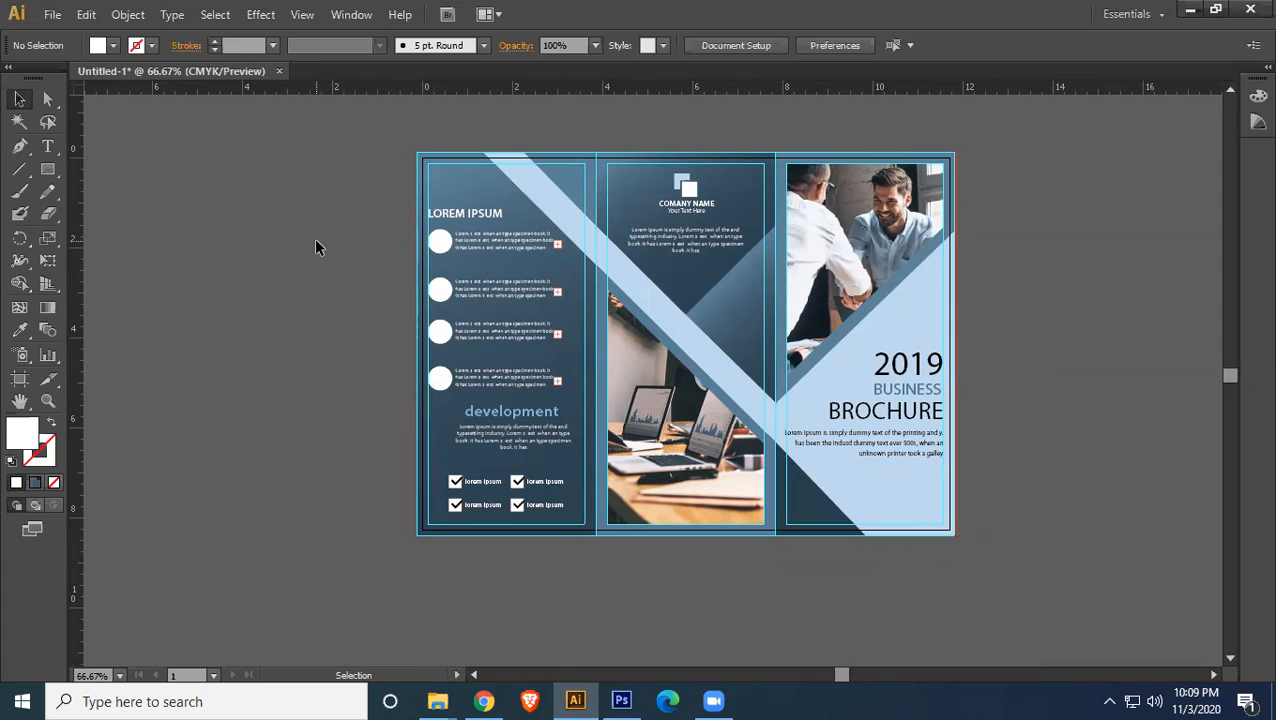
{"action": "key", "text": "space"}
{"action": "left_click_drag", "start_coordinate": [299, 381], "coordinate": [900, 310]}
{"action": "left_click_drag", "start_coordinate": [467, 311], "coordinate": [739, 390]}
{"action": "left_click_drag", "start_coordinate": [465, 353], "coordinate": [895, 385]}
{"action": "scroll", "coordinate": [895, 383], "scroll_direction": "down", "scroll_amount": 2}
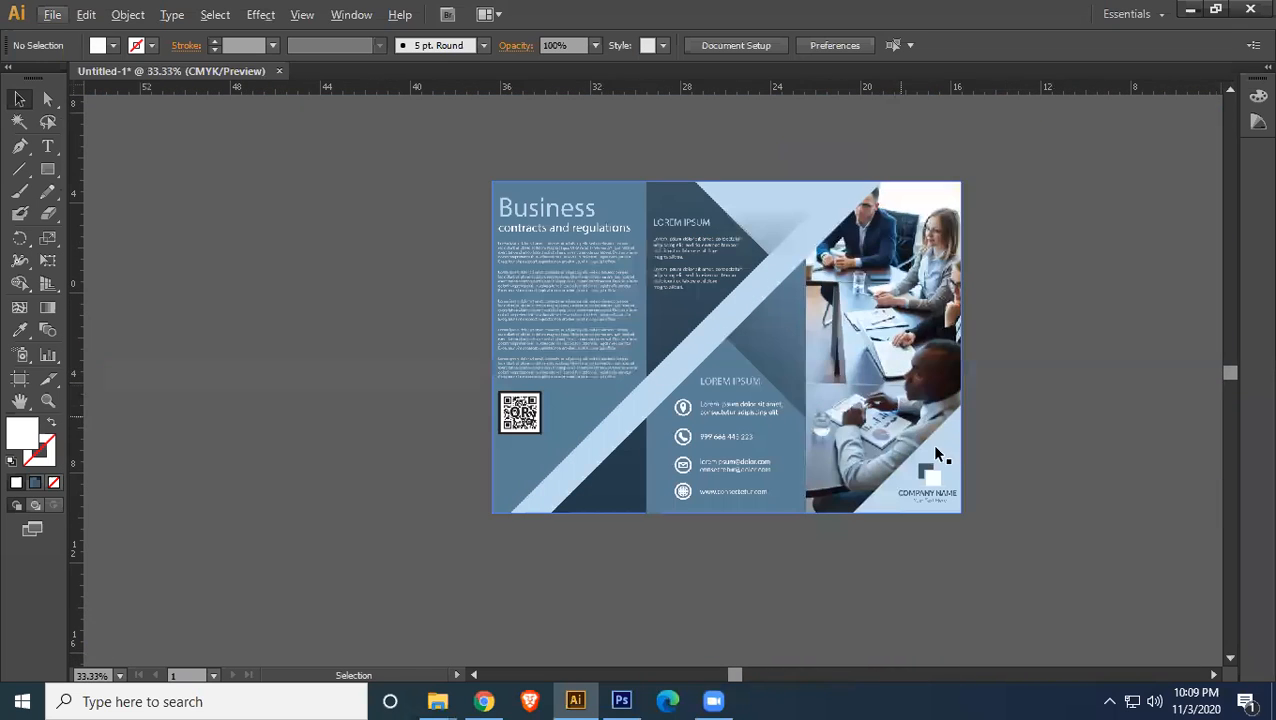
{"action": "left_click", "coordinate": [955, 513]}
{"action": "left_click_drag", "start_coordinate": [958, 522], "coordinate": [742, 366]}
- Move the back-side reference image directly above the front brochure design, roughly aligned with its width, and deselect it
{"action": "left_click_drag", "start_coordinate": [590, 287], "coordinate": [818, 288]}
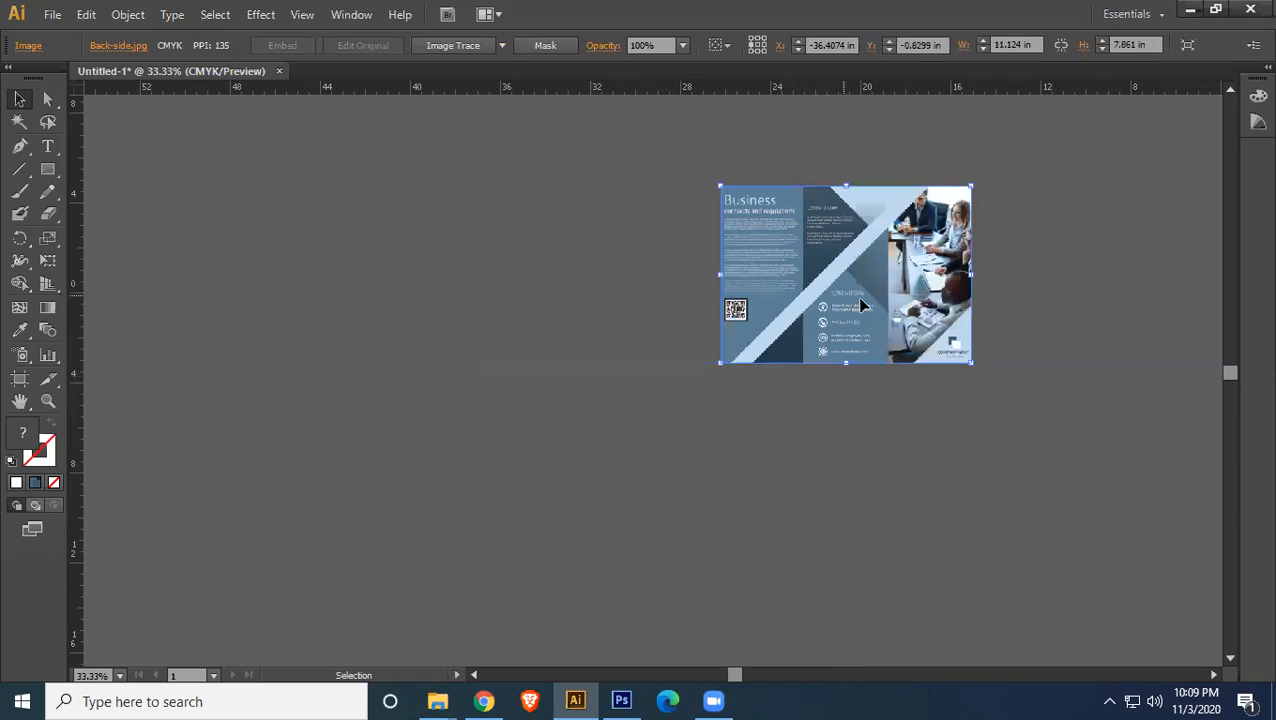
{"action": "left_click_drag", "start_coordinate": [1079, 225], "coordinate": [427, 333]}
{"action": "left_click_drag", "start_coordinate": [280, 363], "coordinate": [865, 270]}
{"action": "left_click_drag", "start_coordinate": [1026, 335], "coordinate": [940, 242]}
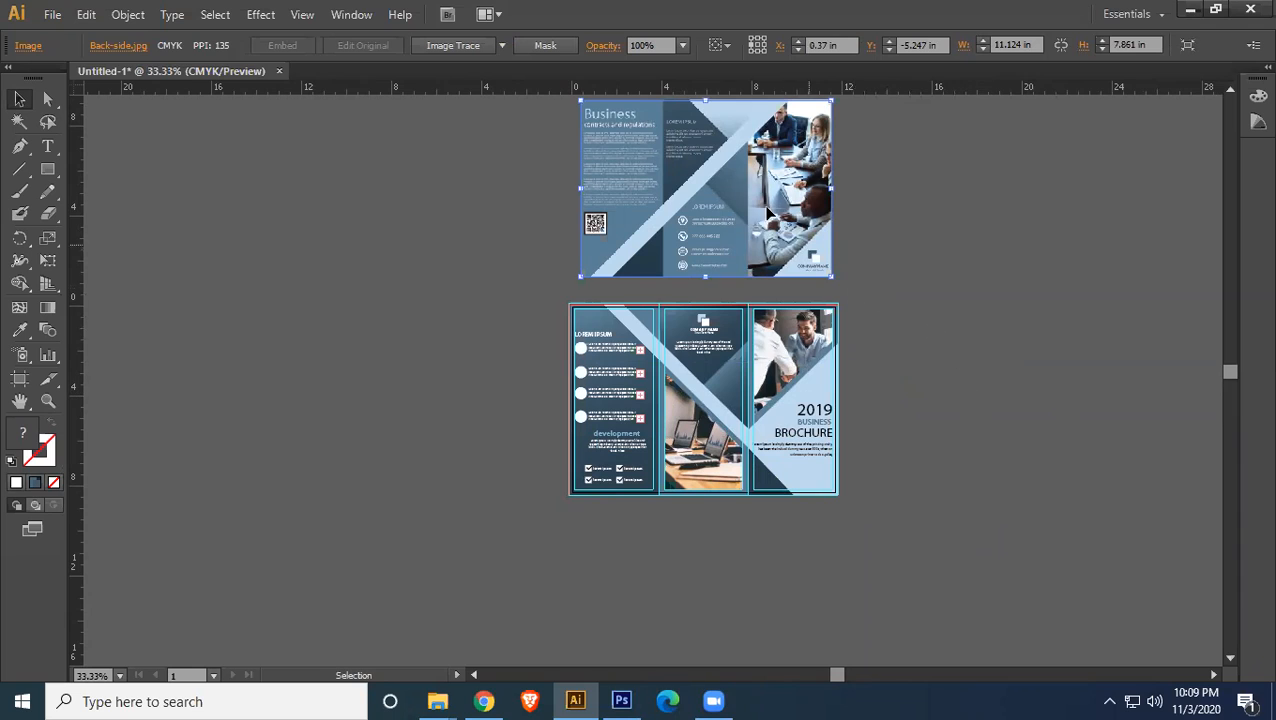
{"action": "left_click", "coordinate": [1068, 290]}
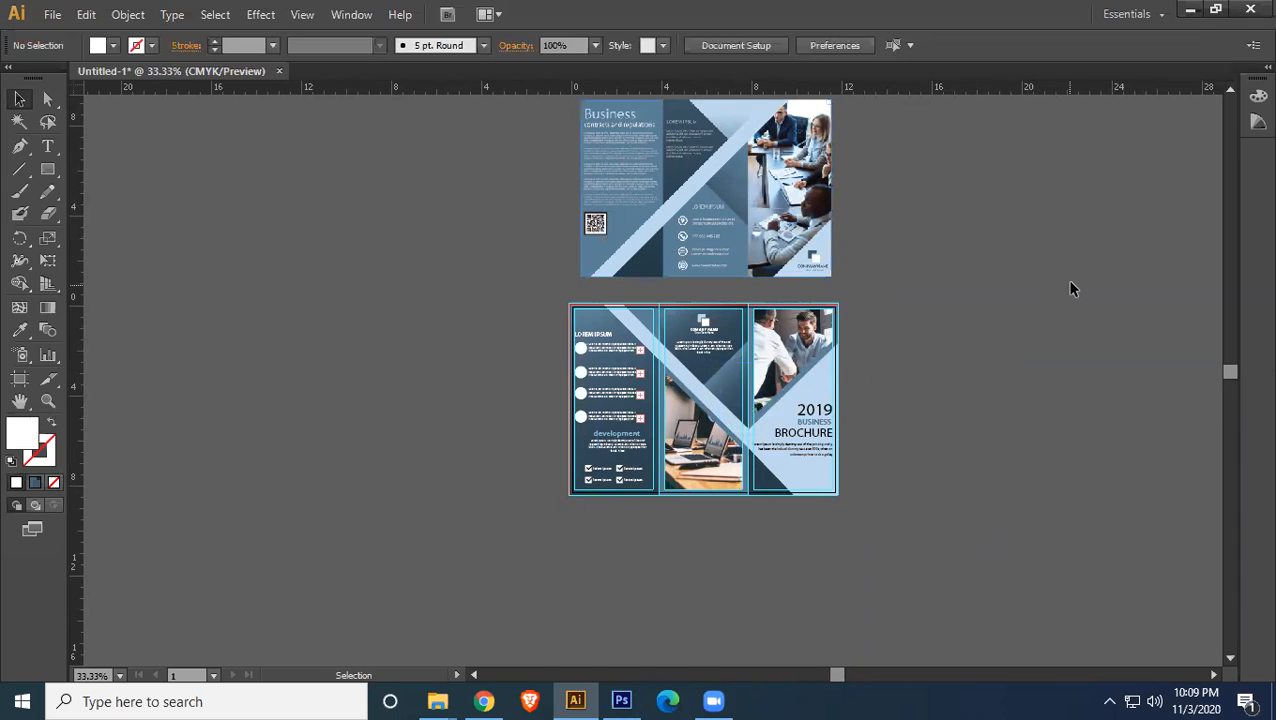